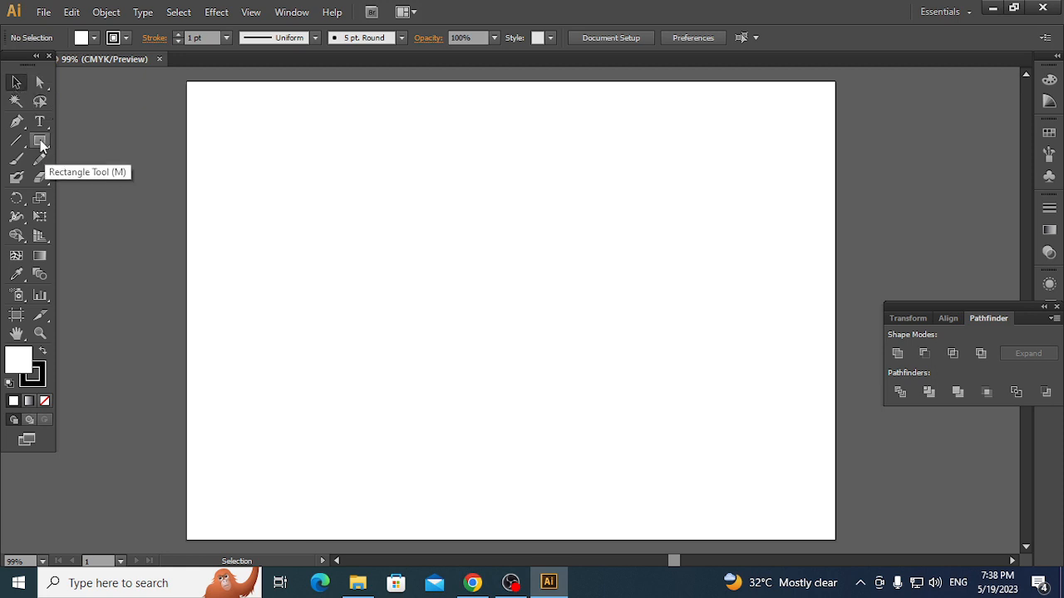
- Draw a large square slightly below the centre of the artboard with the Rectangle tool and deselect it
drag(40, 139, 129, 148)
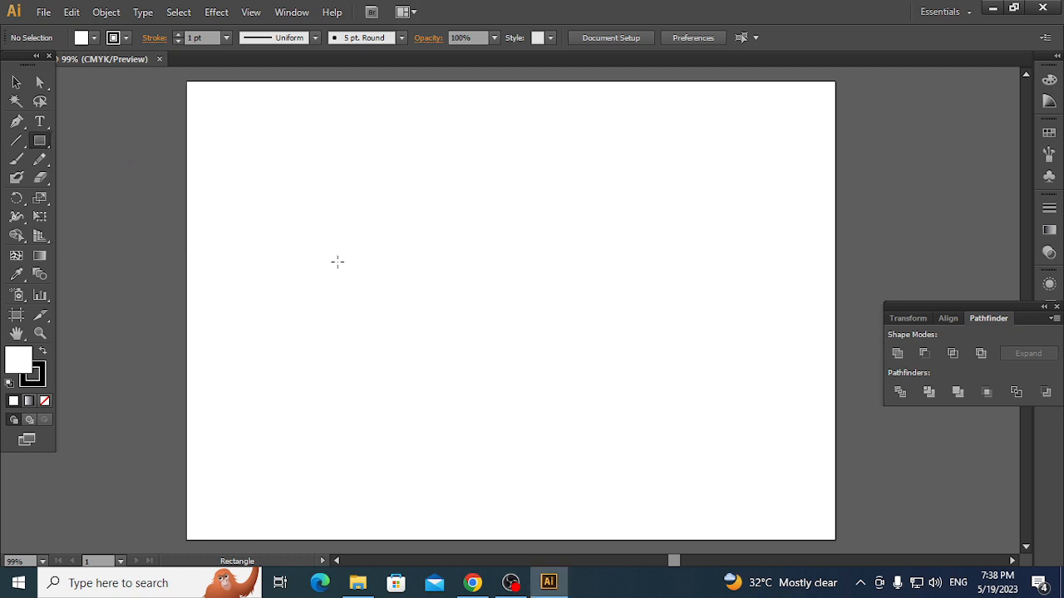
drag(323, 235, 581, 376)
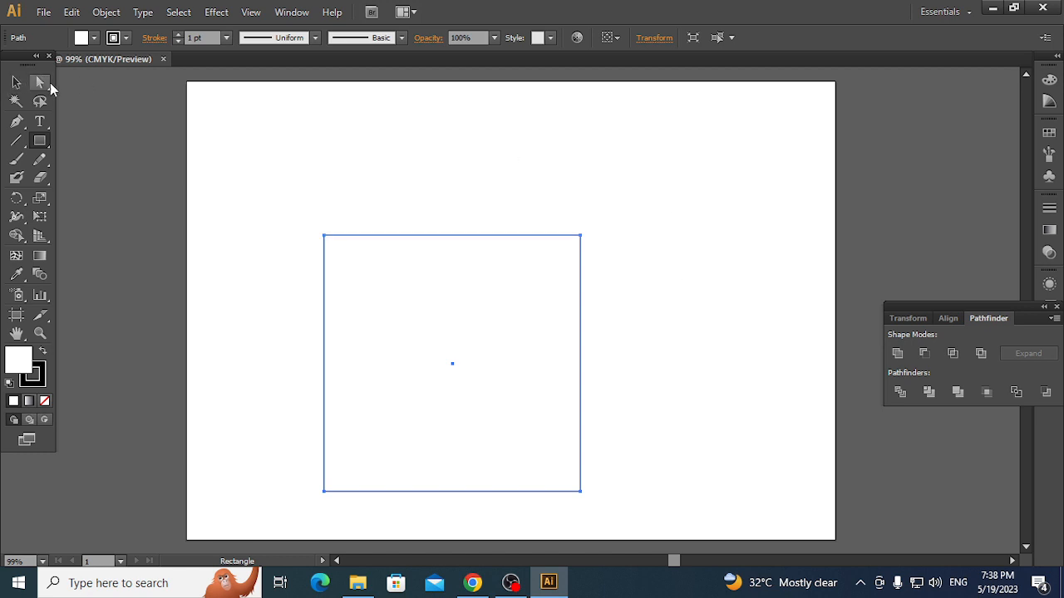
click(15, 81)
click(192, 152)
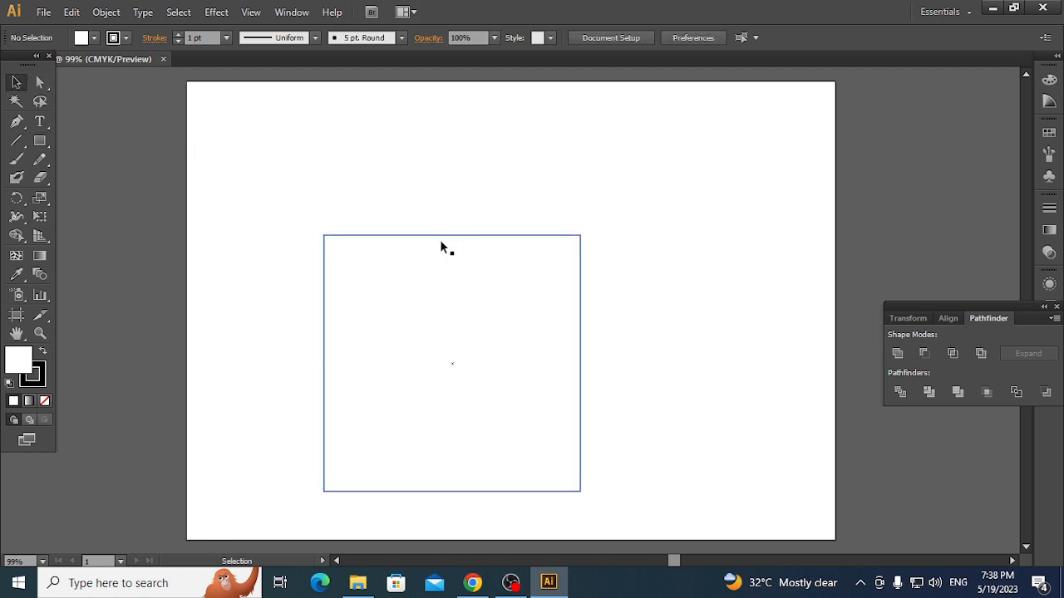
- Select the whole square with a marquee over its upper-left corner using the Selection tool, and deselect it again
drag(258, 211, 364, 261)
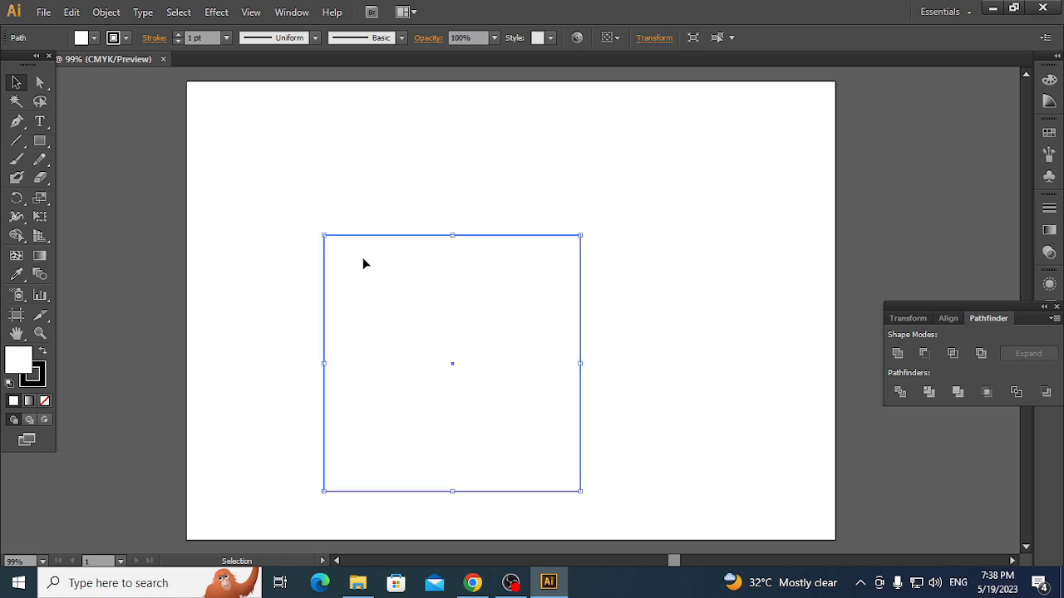
click(638, 435)
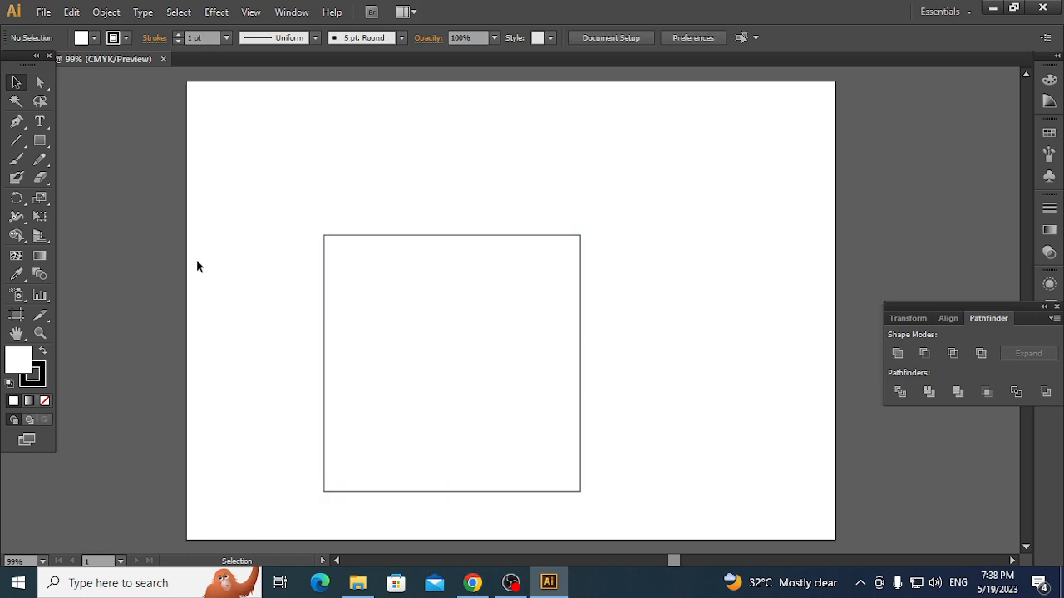
drag(316, 211, 344, 280)
click(240, 257)
- Try moving the square's upper-left and lower-right corner anchors together upward and slightly left with Direct Selection, and undo the move
click(39, 81)
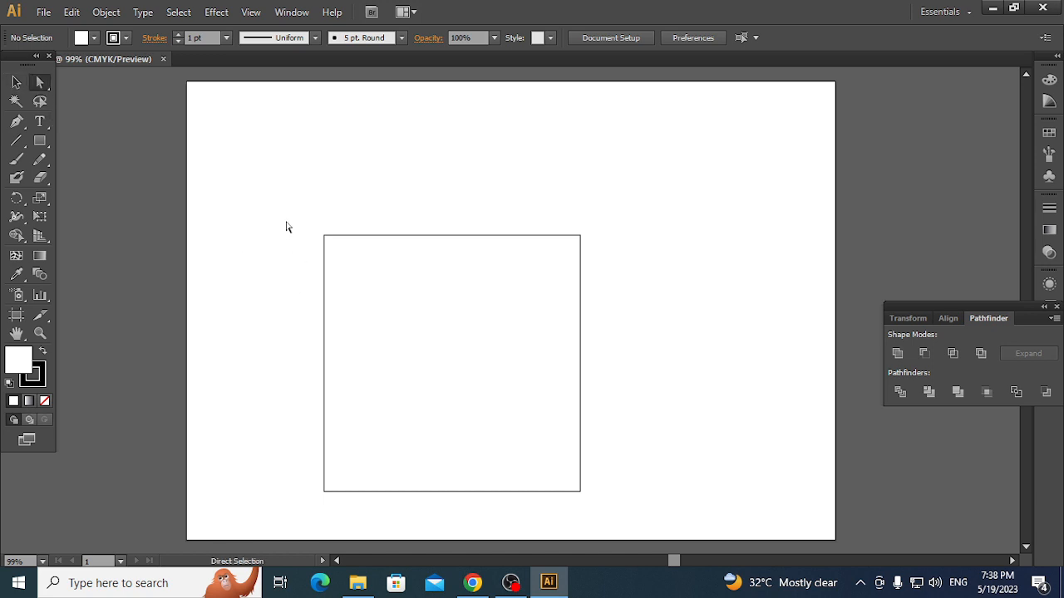
drag(285, 215, 347, 260)
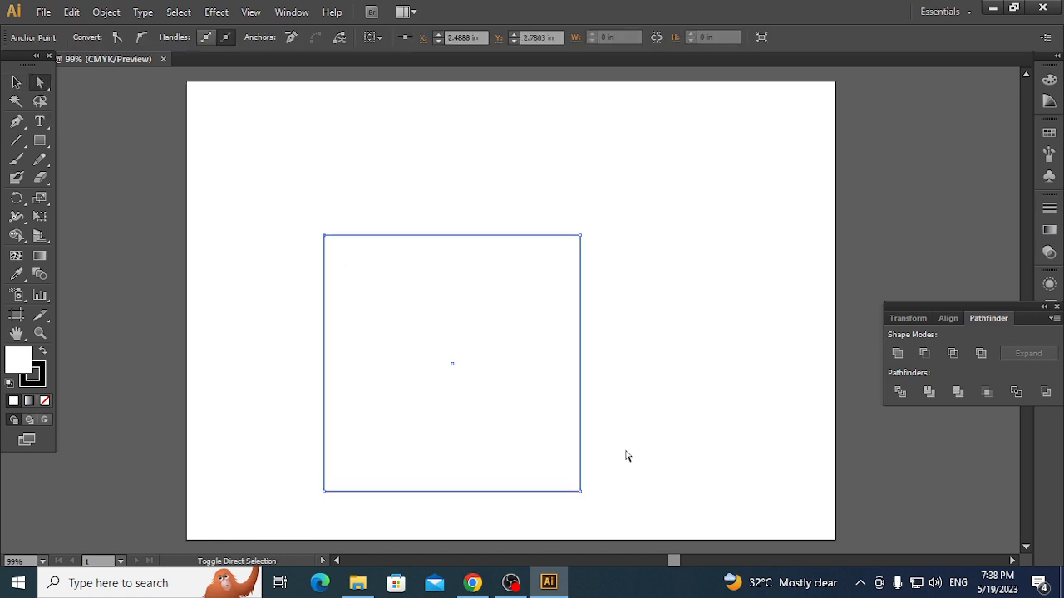
drag(626, 456, 564, 520)
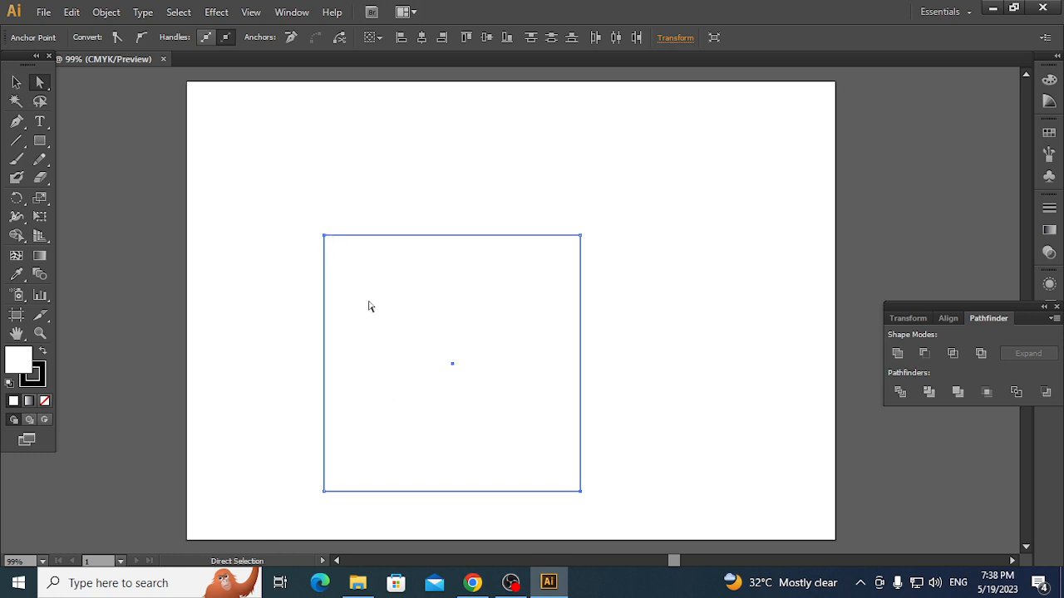
click(325, 236)
click(341, 285)
click(322, 238)
click(323, 237)
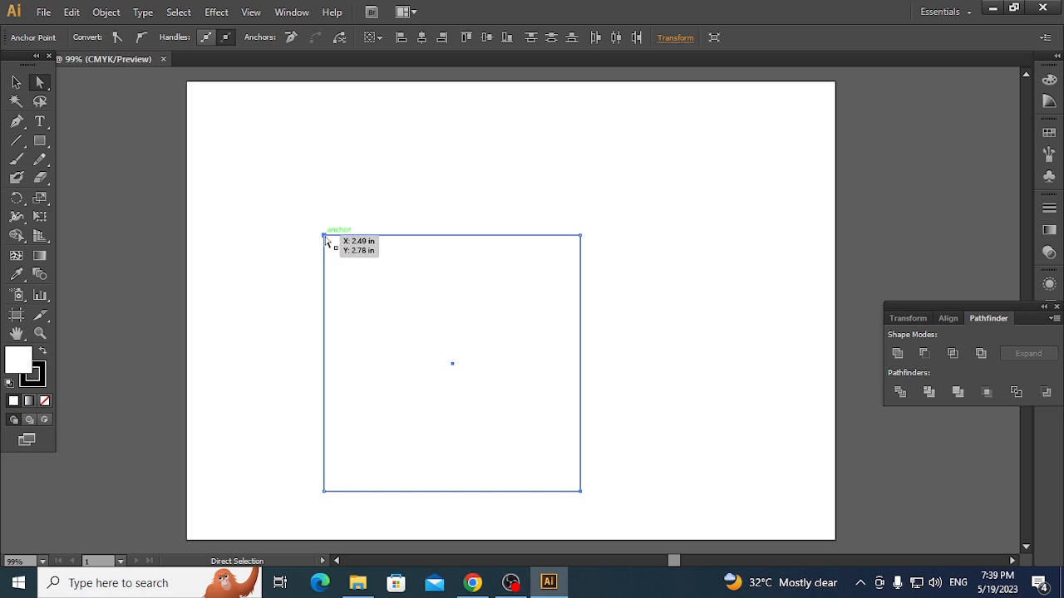
drag(325, 240, 295, 145)
click(719, 297)
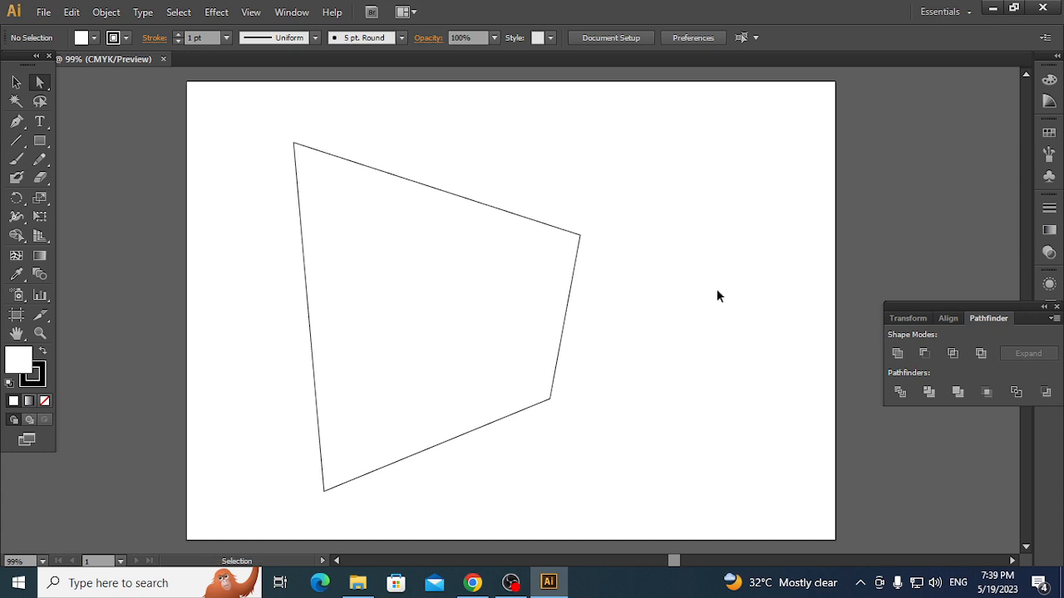
key(ctrl+z)
click(726, 306)
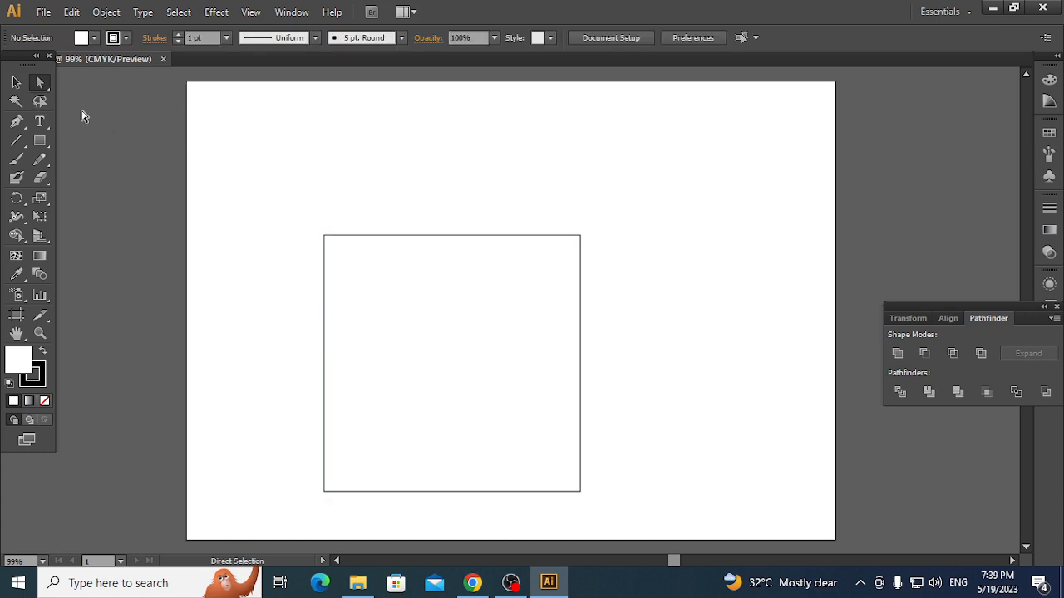
- Lasso the square's upper-left and lower-right anchors and move both together up and to the right, reshaping it into an irregular quadrilateral
click(40, 101)
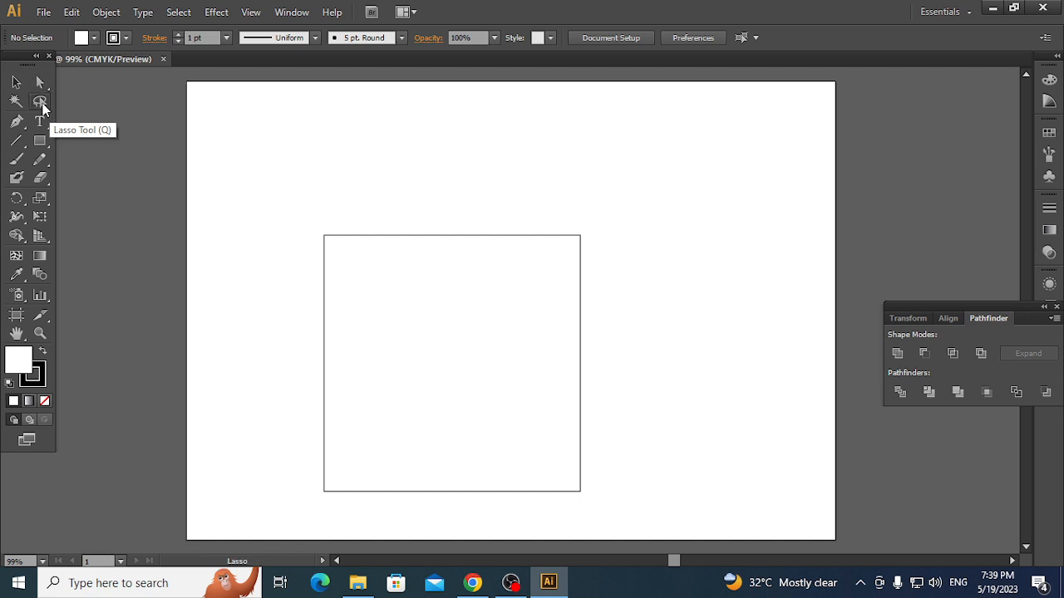
mouse_move(334, 204)
mouse_down()
mouse_move(282, 228)
mouse_move(311, 284)
mouse_move(366, 194)
mouse_move(331, 185)
mouse_move(320, 209)
mouse_up()
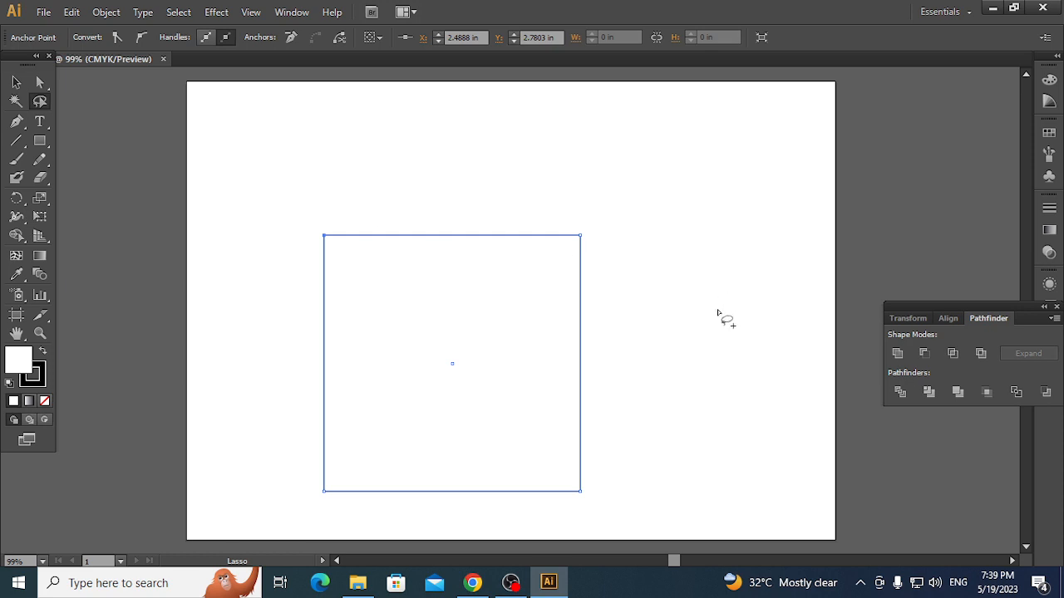
mouse_move(635, 471)
mouse_down()
mouse_move(563, 497)
mouse_move(595, 500)
mouse_move(615, 484)
mouse_up()
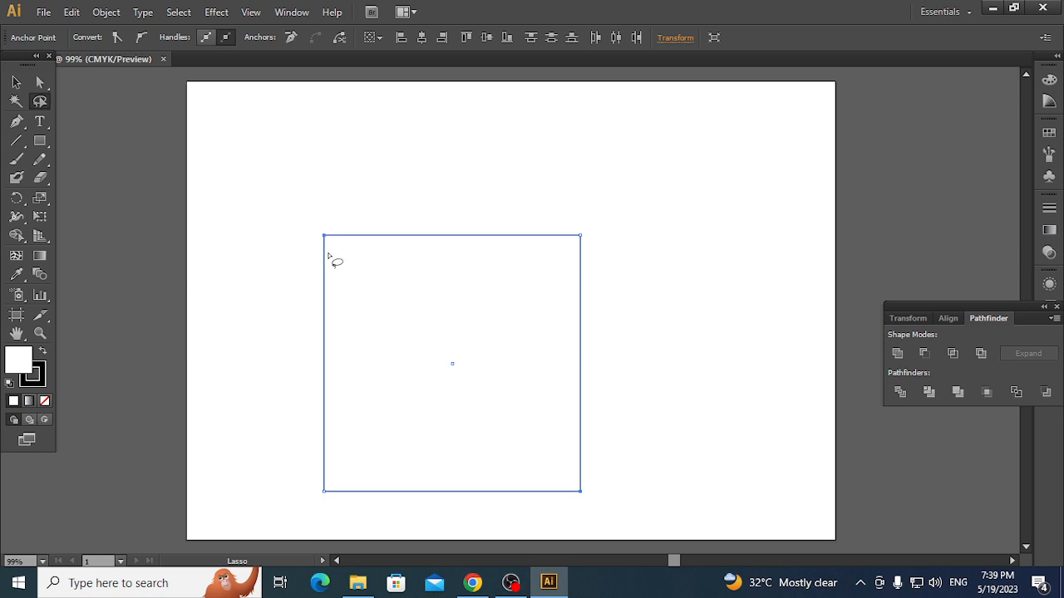
click(41, 83)
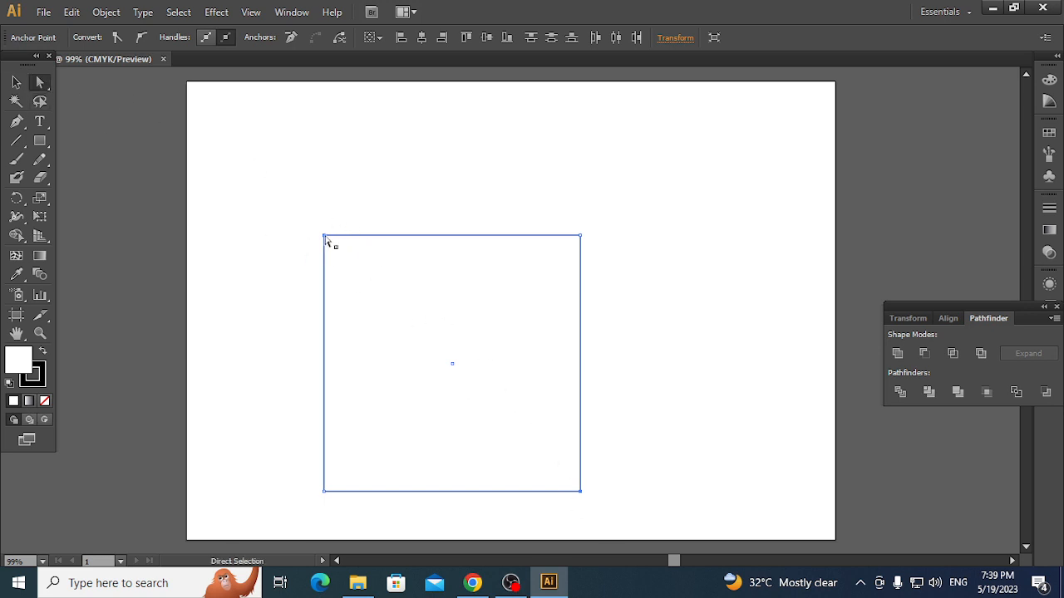
drag(325, 237, 471, 163)
click(823, 273)
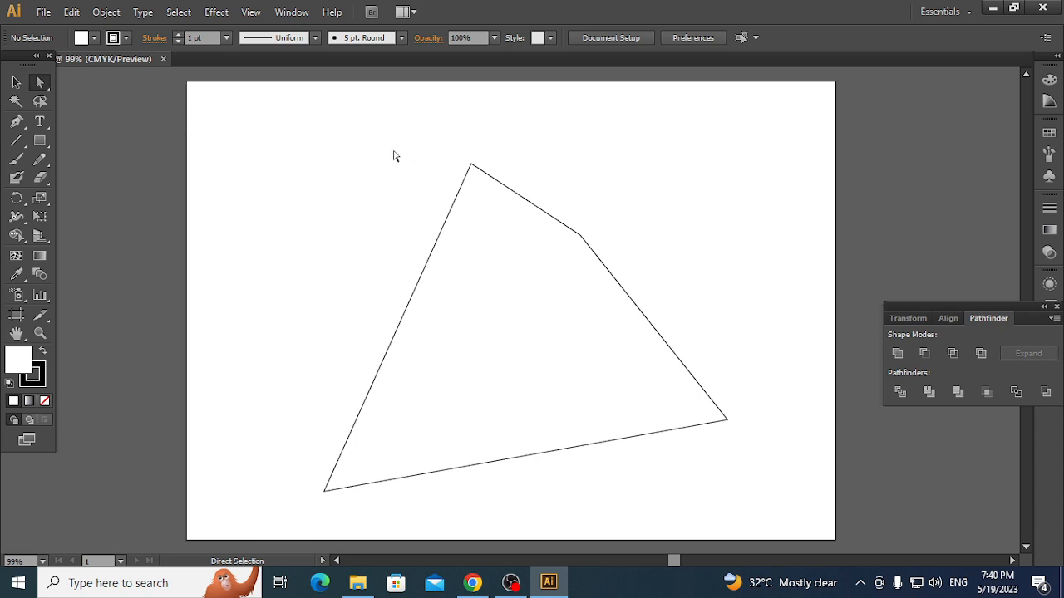
- Add the path text "Techno kids Students Online" with Type on a Path, starting on the shape's short upper-right edge
click(39, 121)
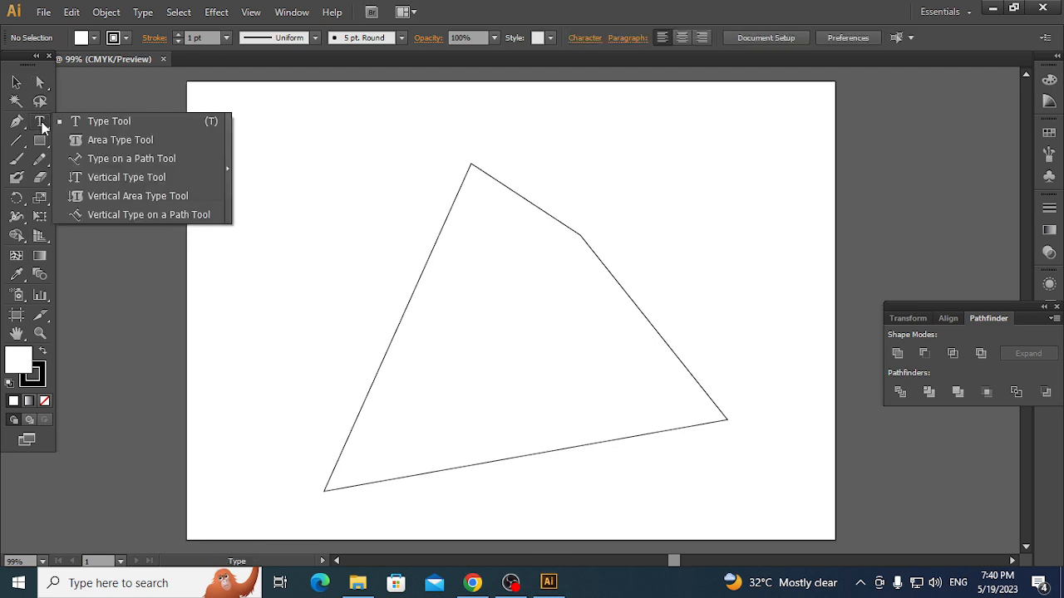
click(143, 166)
click(562, 221)
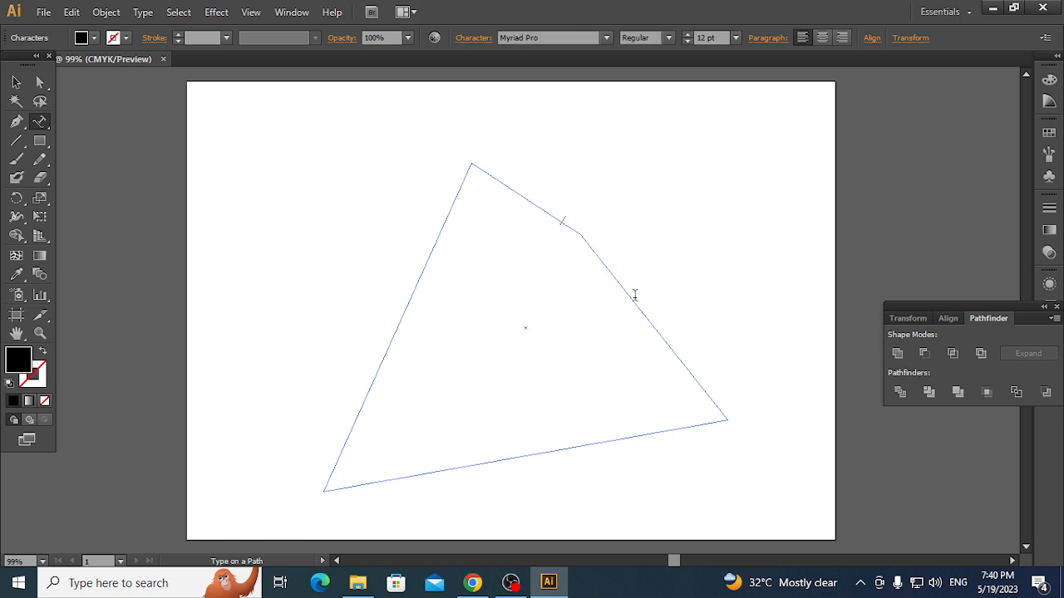
text(Techno kids Students Online)
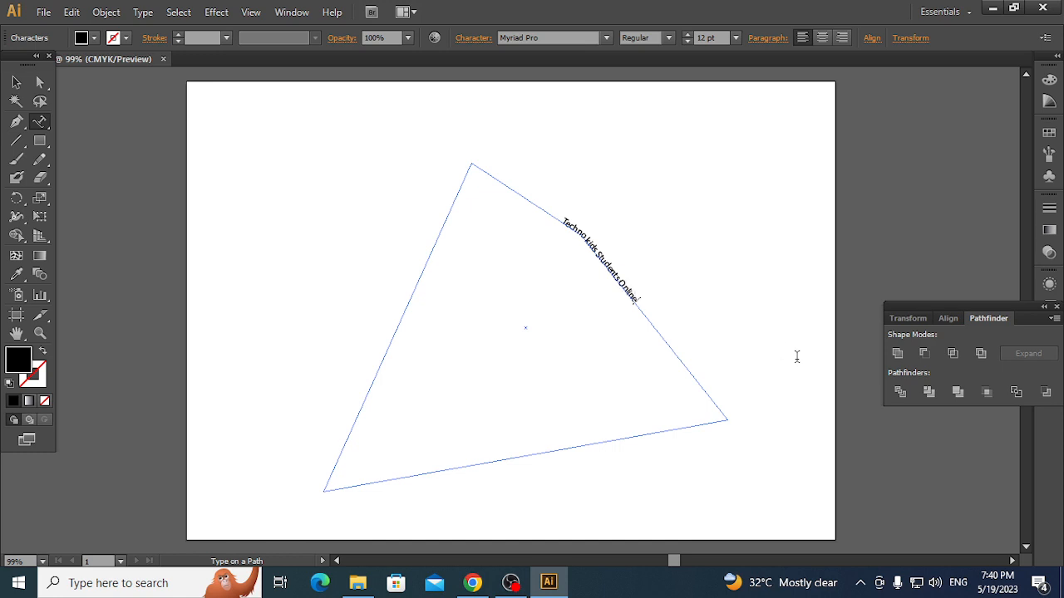
- Select all of the path text and enlarge it to 24 pt
key(ctrl+a)
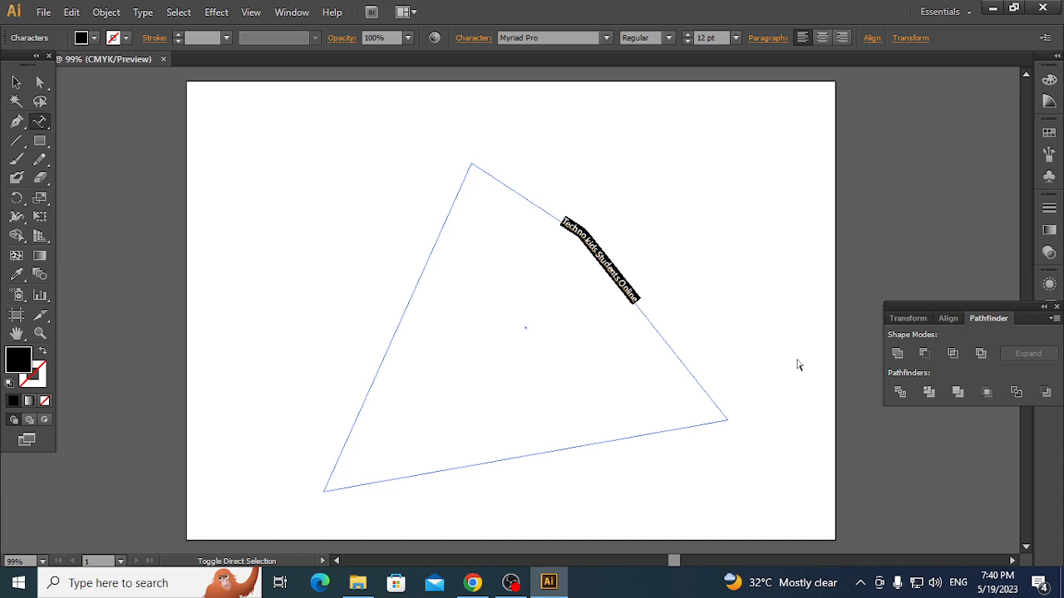
key(ctrl+shift+period)
key(ctrl+shift+period)
key(ctrl+shift+period)
key(ctrl+shift+period)
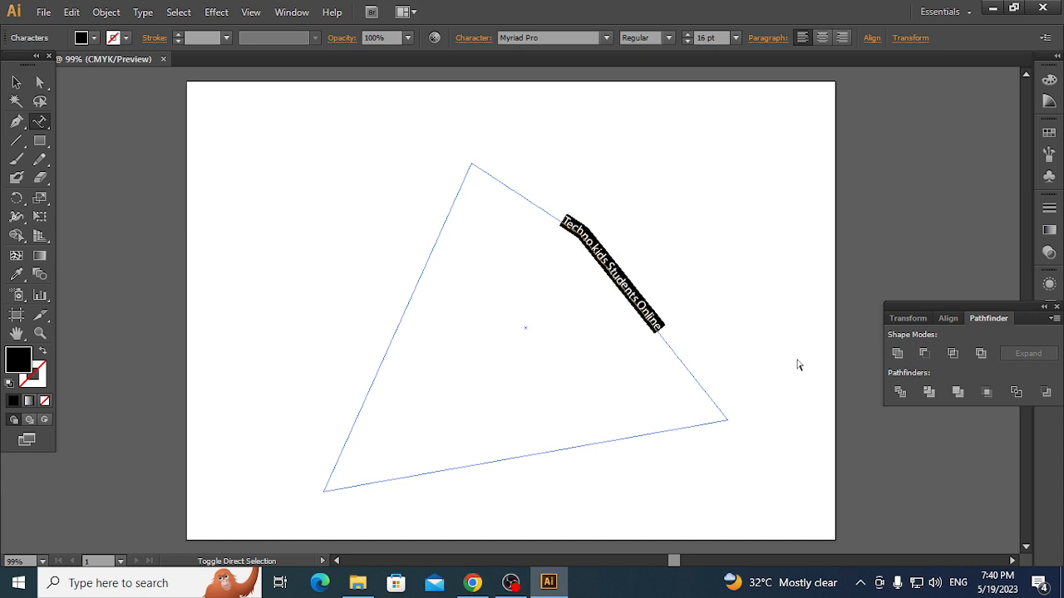
key(ctrl+shift+period)
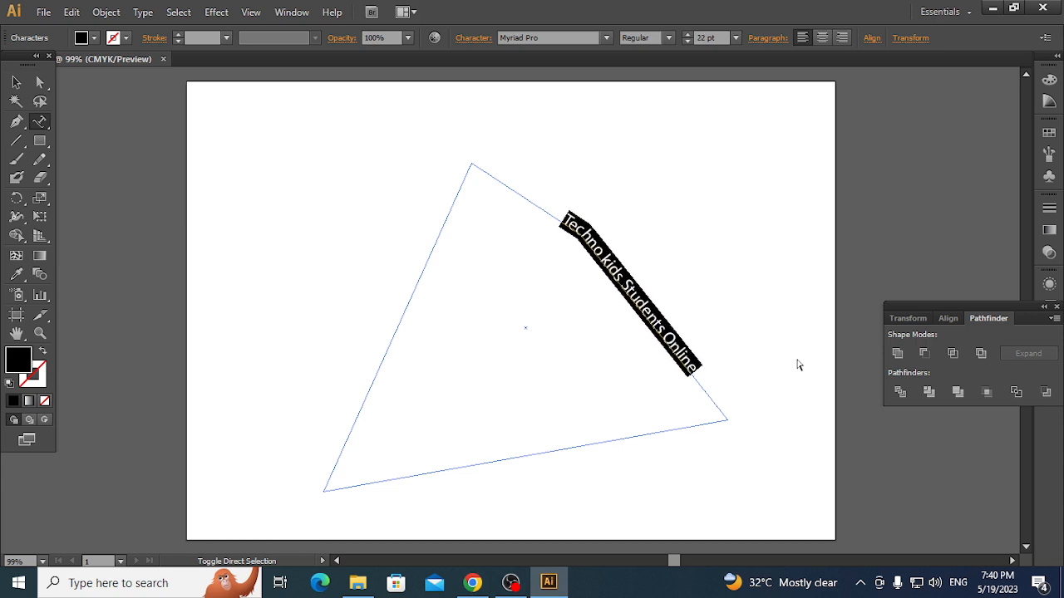
key(ctrl+shift+period)
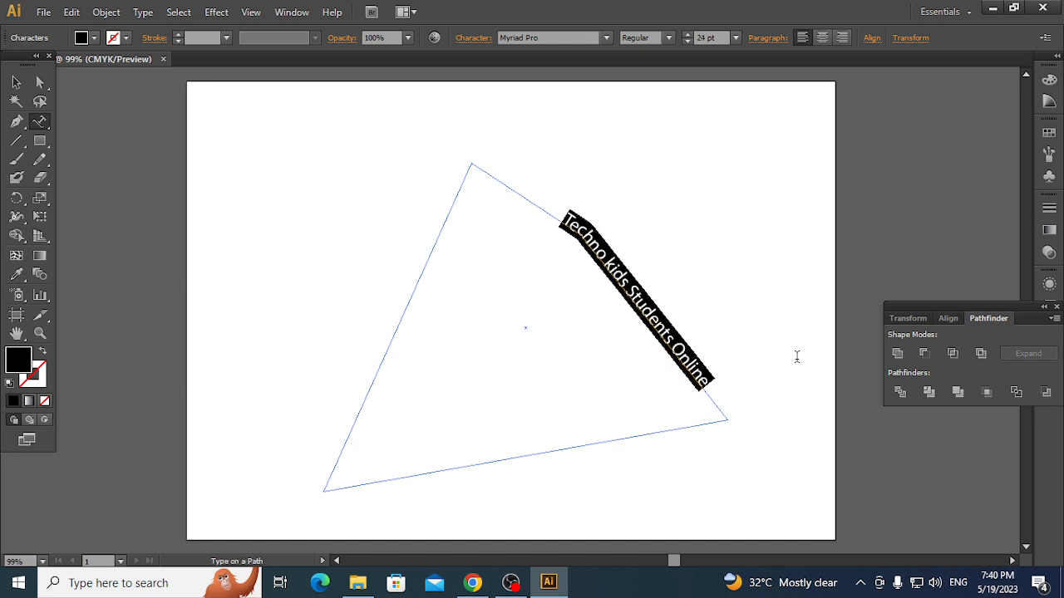
- Set the path text to 36 pt and reduce it to 28 pt so it fits before the shape's right corner
click(736, 38)
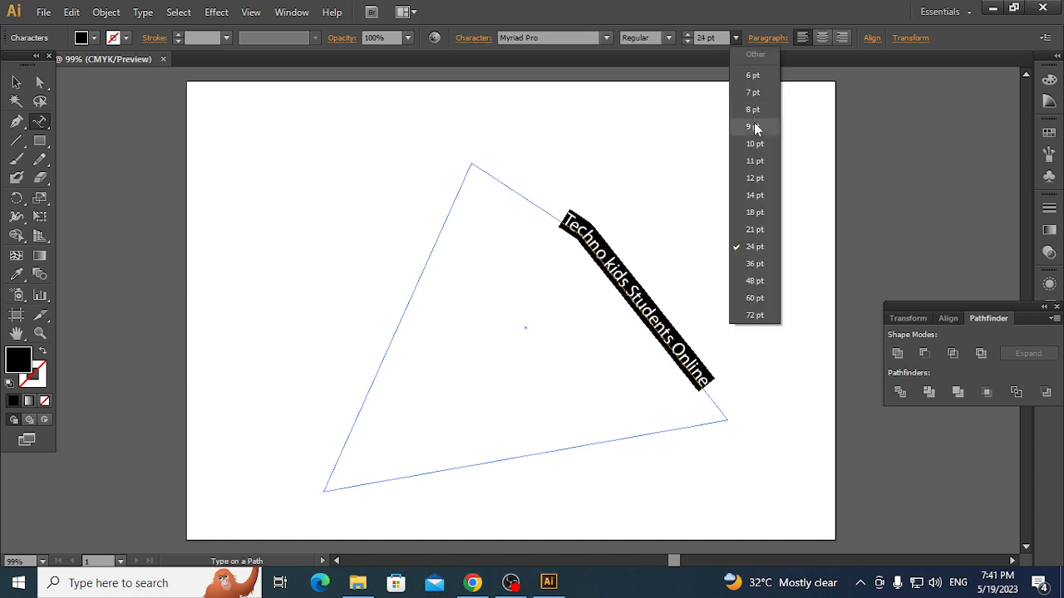
click(756, 270)
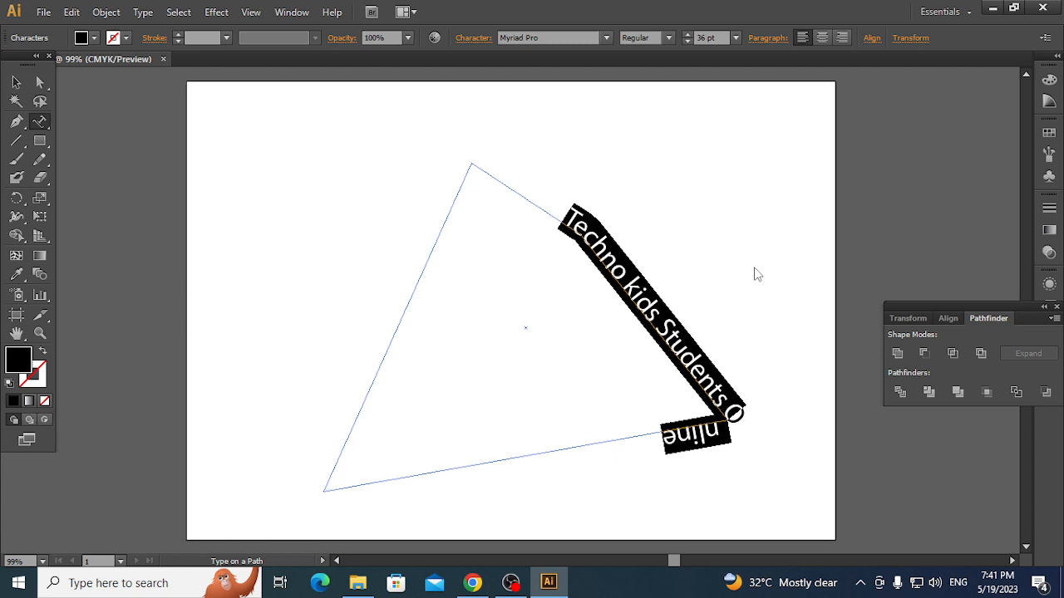
key(ctrl+shift+comma)
key(ctrl+shift+comma)
key(ctrl+shift+comma)
key(ctrl+shift+comma)
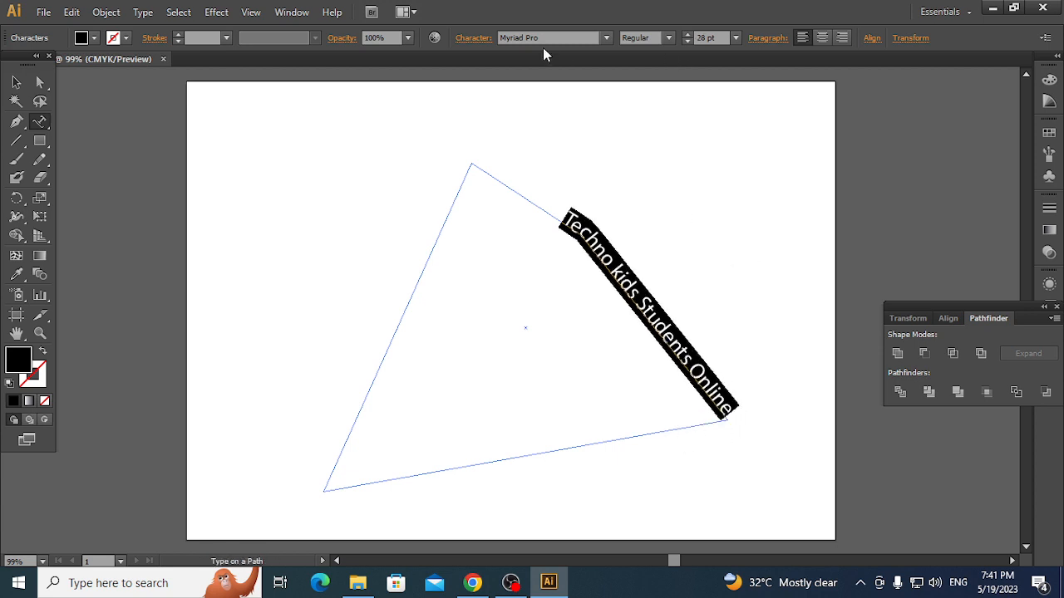
- Try the Orator Std Slanted and Yu Gothic UI fonts on the selected path text
click(606, 38)
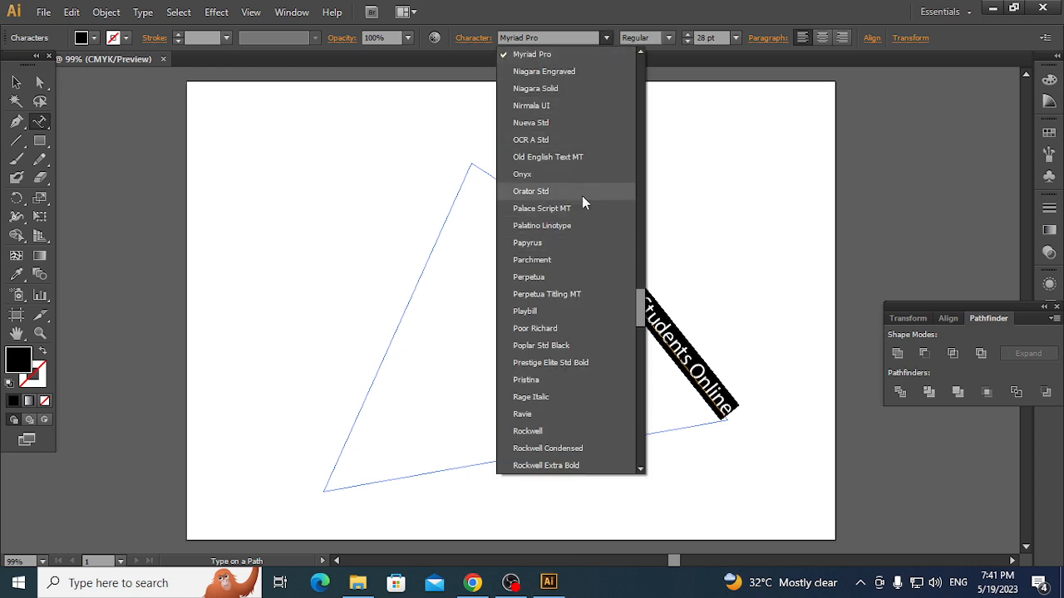
key(Escape)
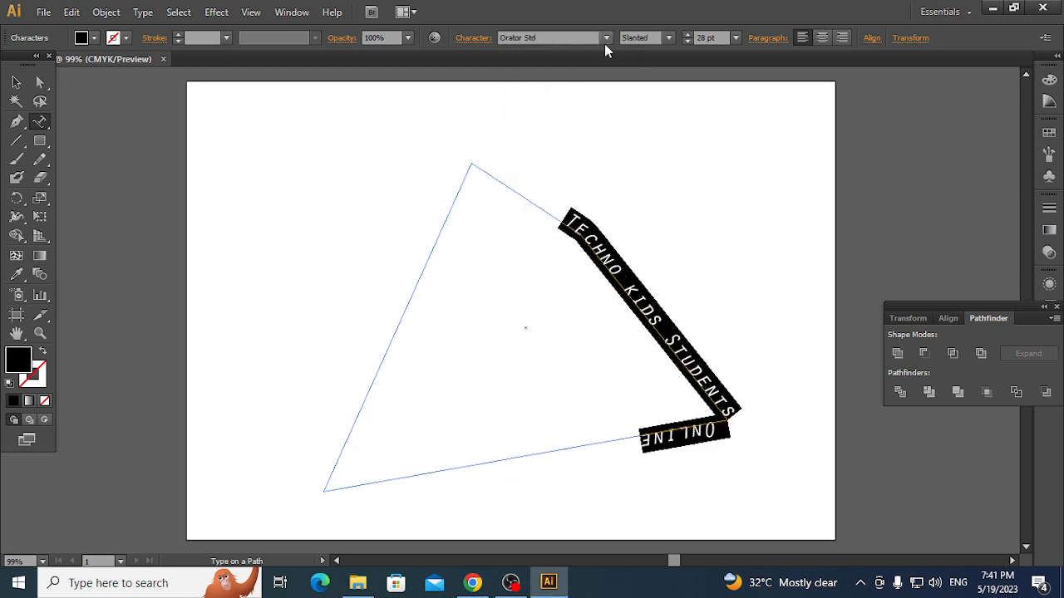
click(605, 43)
scroll(574, 233, down, 10)
click(546, 375)
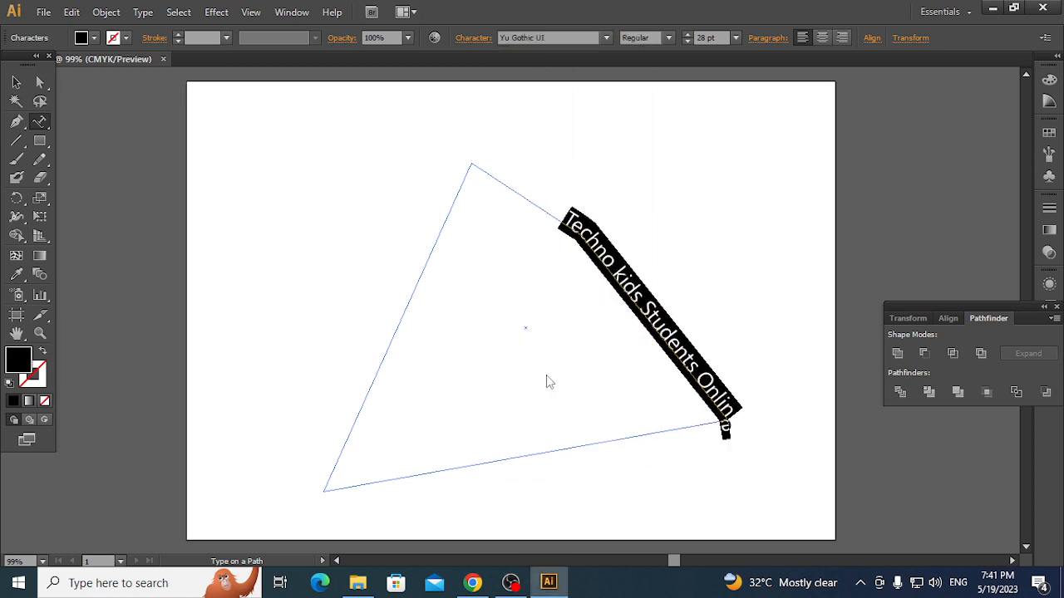
- Cycle the selected path text through the available fonts and settle on Wide Latin
click(601, 35)
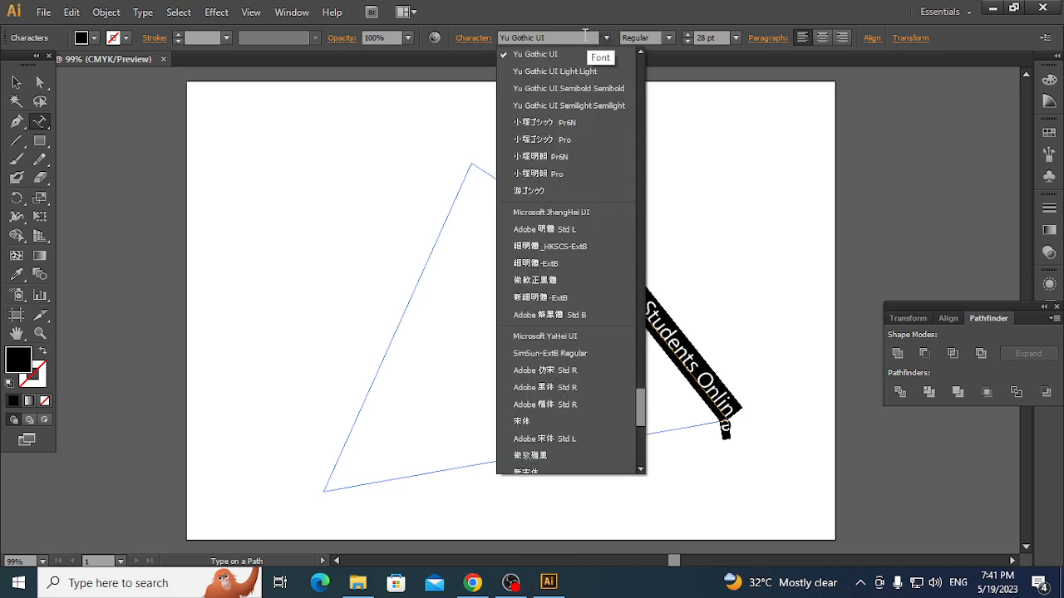
click(585, 35)
key(Down)
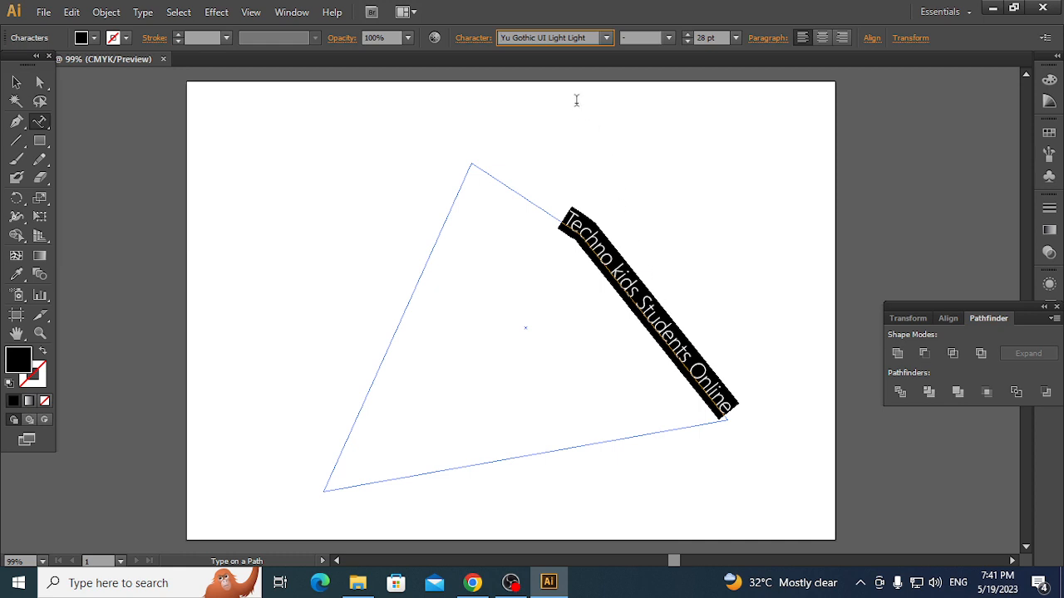
key(Down)
key(Down)
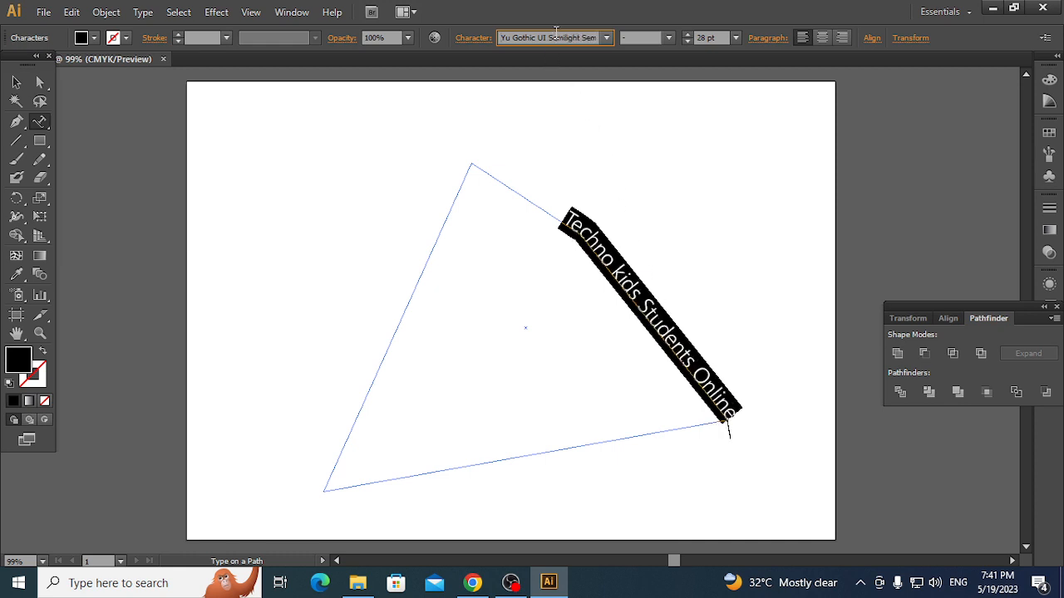
key(Down)
key(Down)
key(Down)
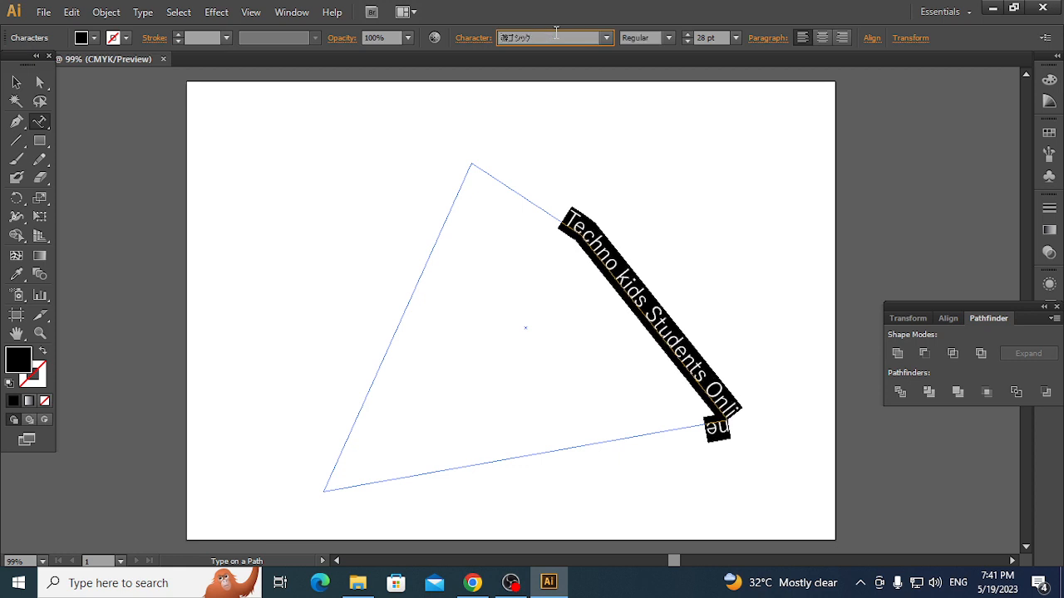
key(Down)
scroll(556, 38, down, 1)
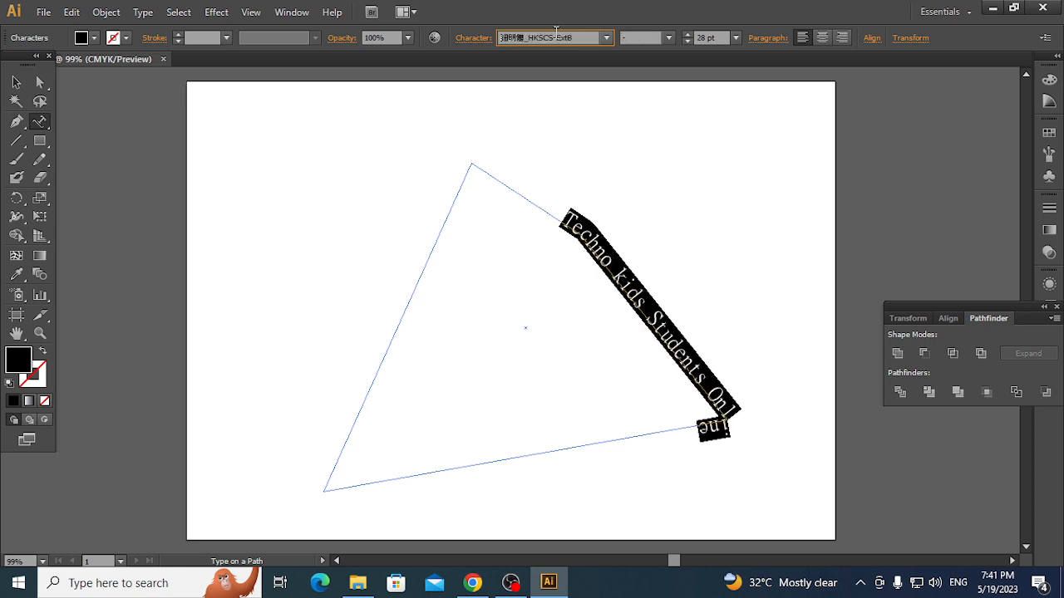
scroll(556, 34, down, 4)
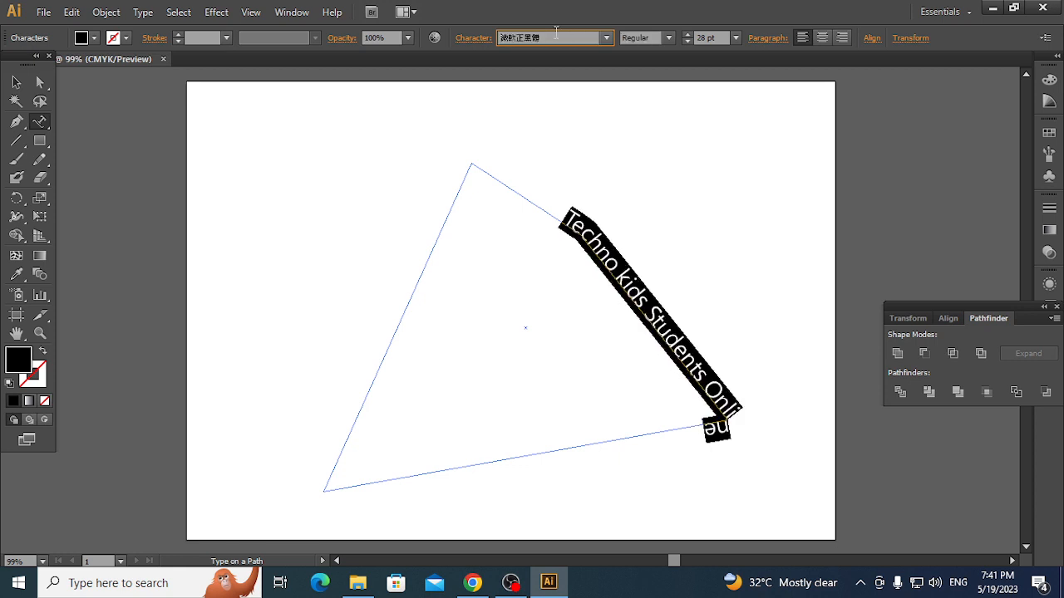
scroll(556, 33, down, 2)
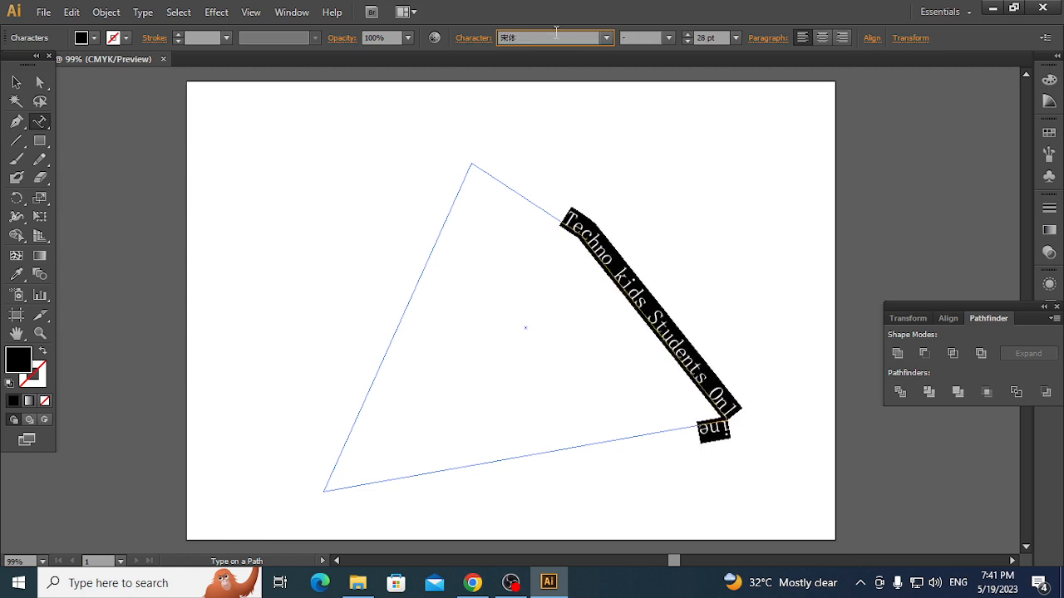
scroll(556, 33, down, 4)
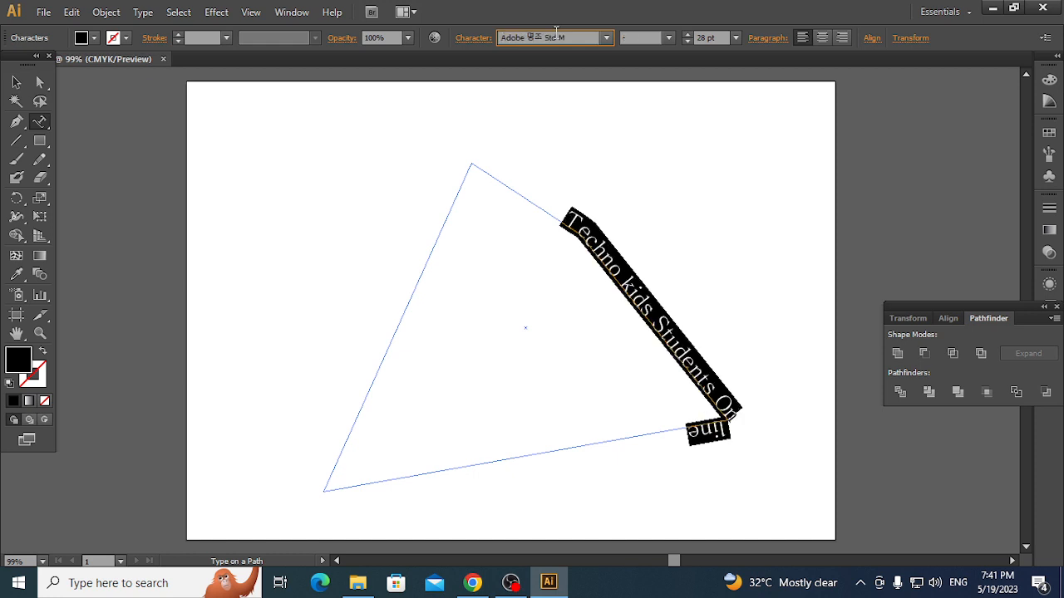
scroll(556, 33, down, 1)
scroll(556, 34, down, 3)
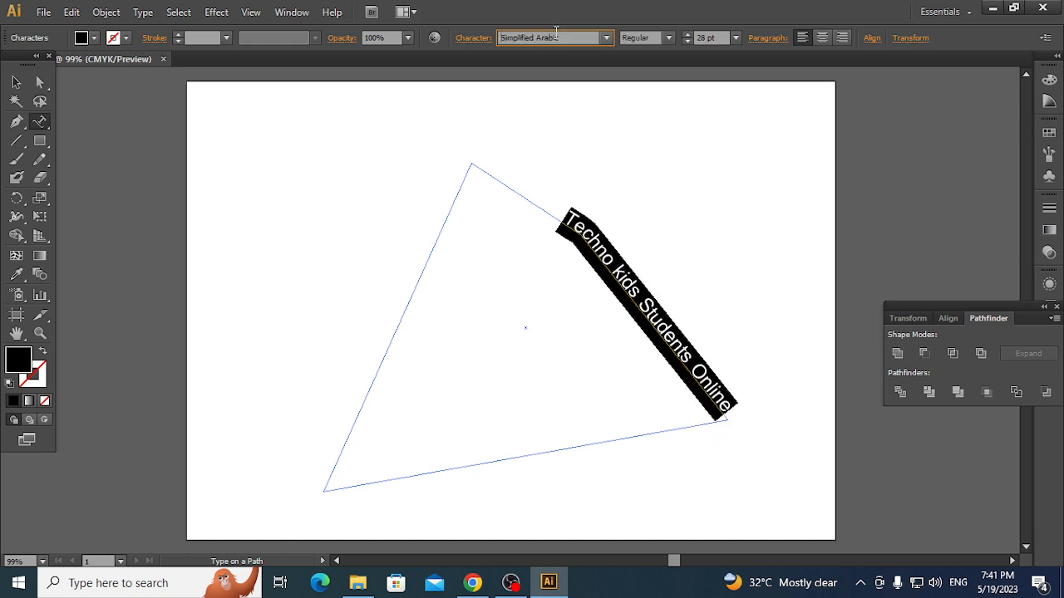
scroll(556, 34, down, 1)
scroll(556, 33, down, 2)
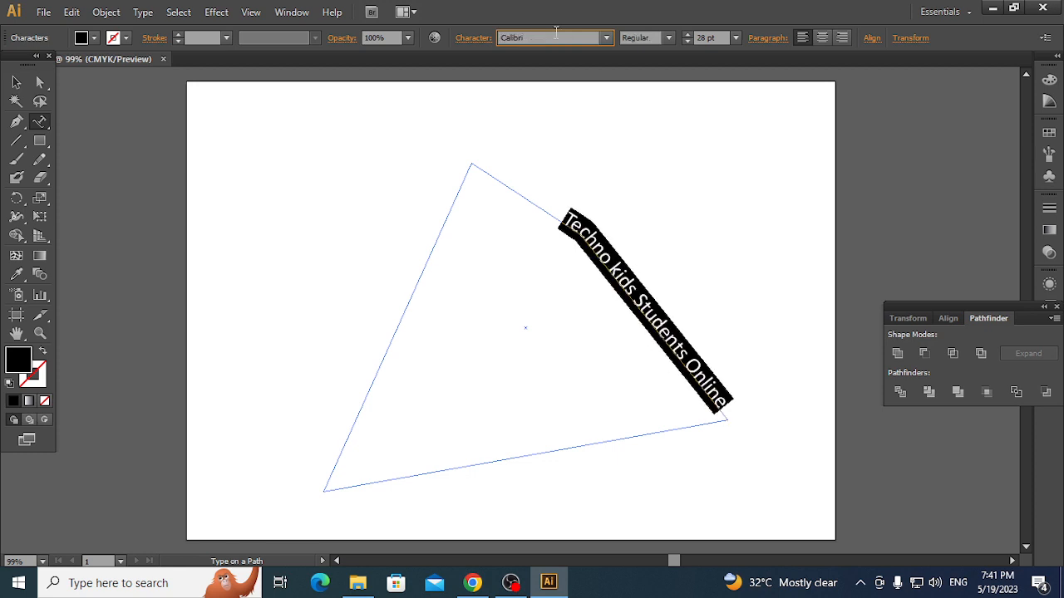
scroll(557, 33, down, 3)
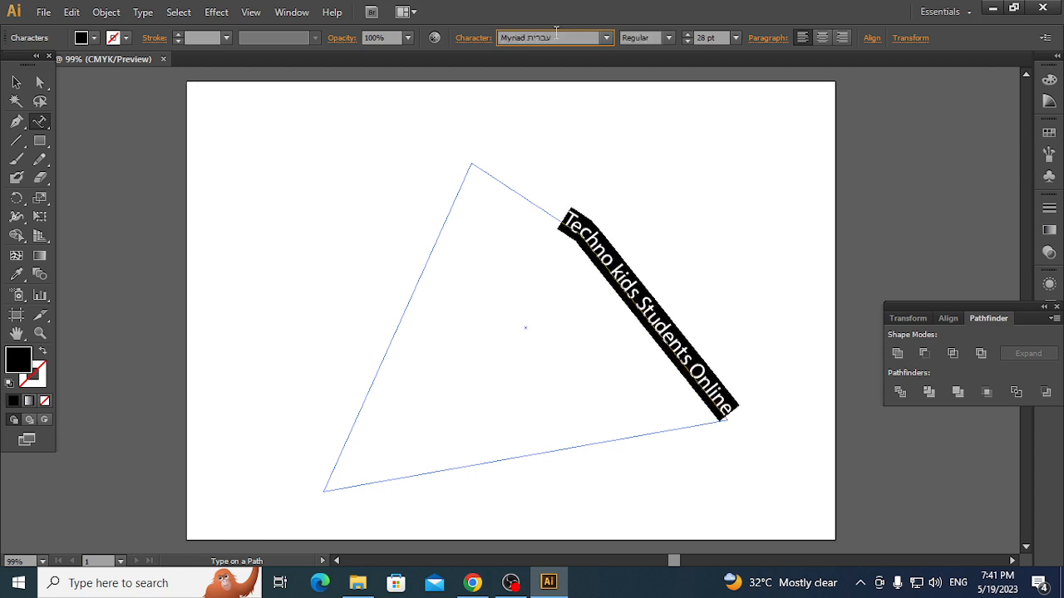
scroll(556, 34, down, 1)
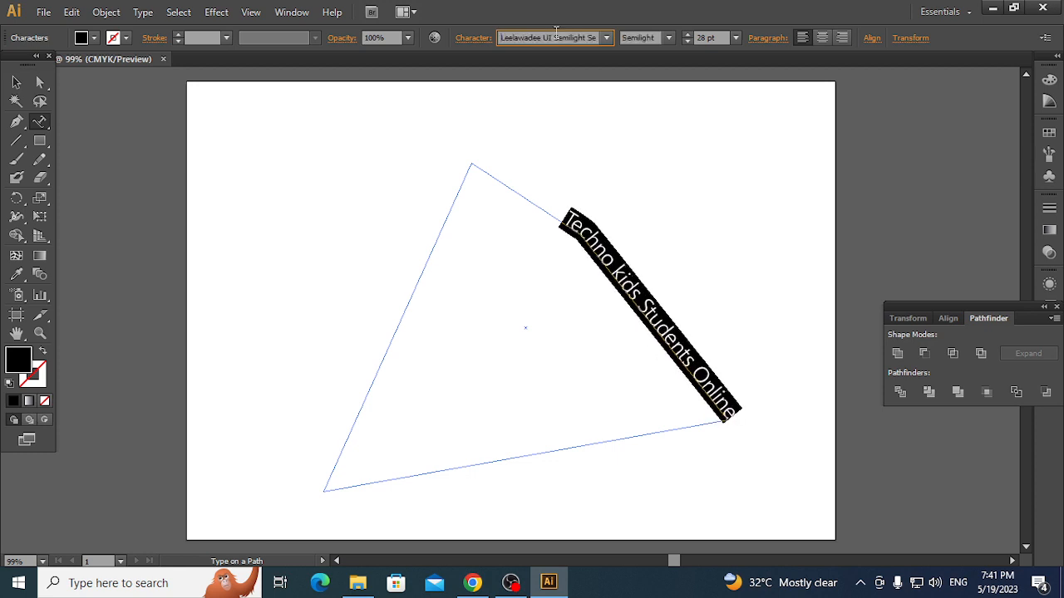
scroll(556, 33, down, 4)
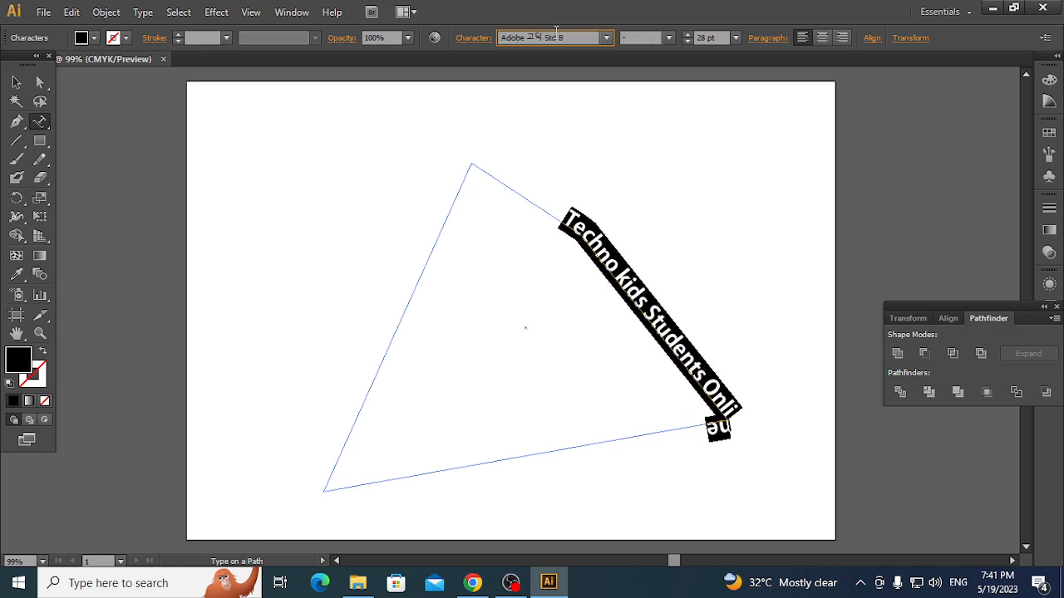
scroll(556, 33, down, 4)
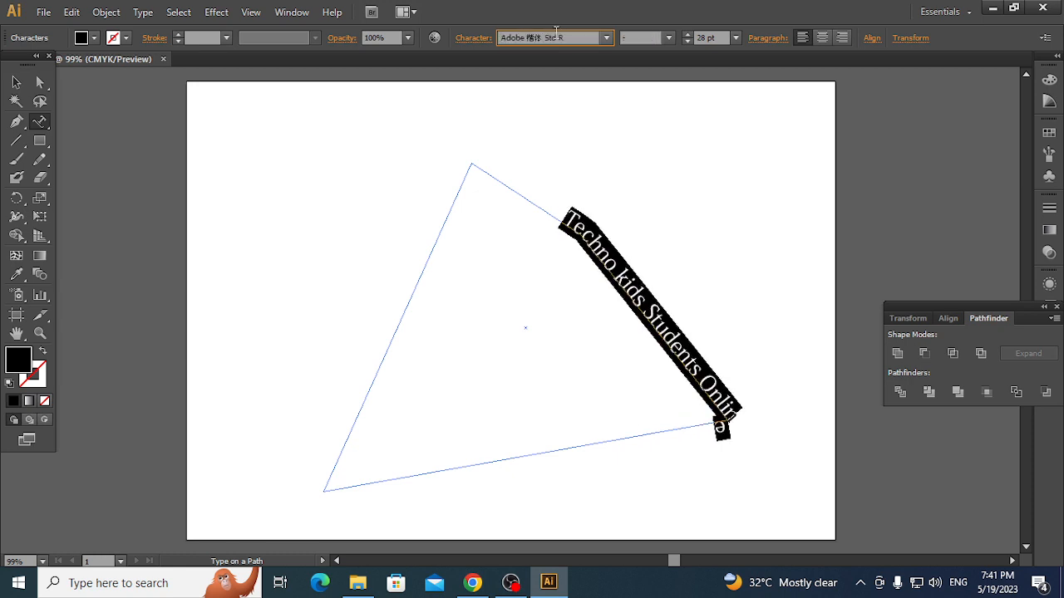
scroll(556, 33, down, 1)
scroll(556, 31, down, 3)
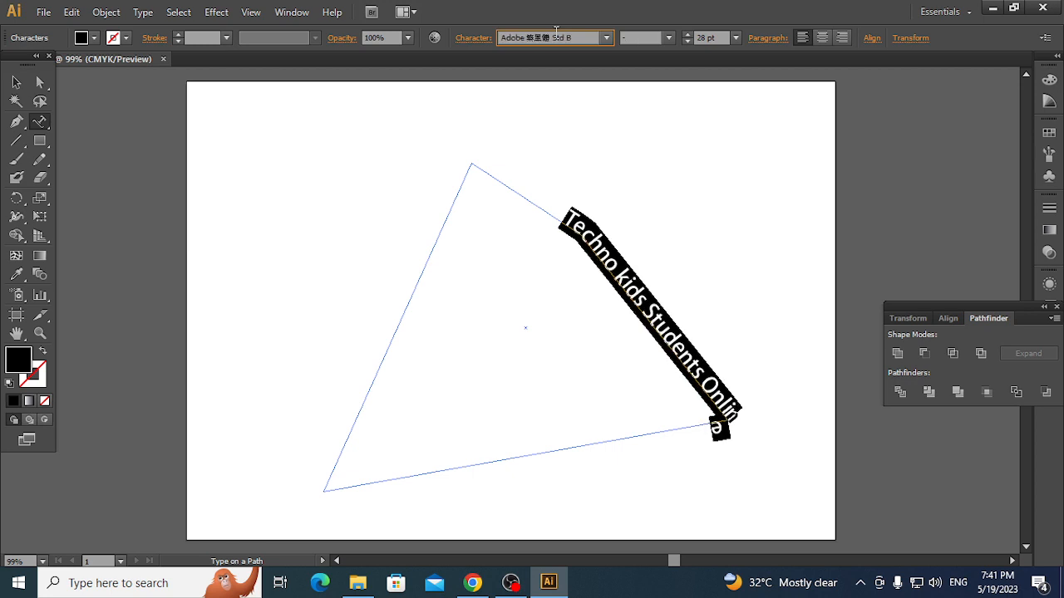
scroll(556, 34, down, 4)
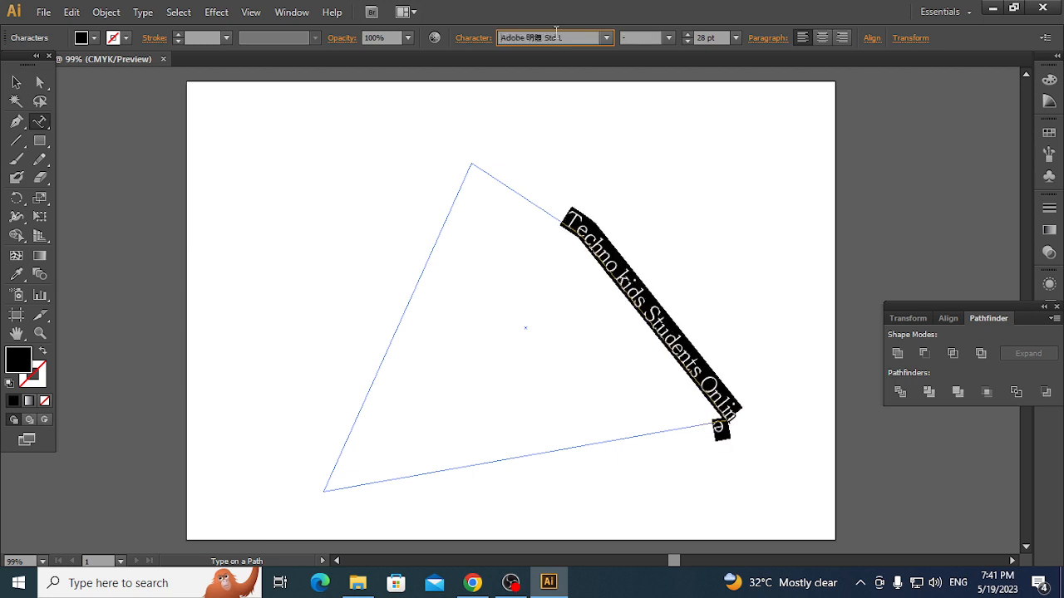
scroll(556, 32, down, 4)
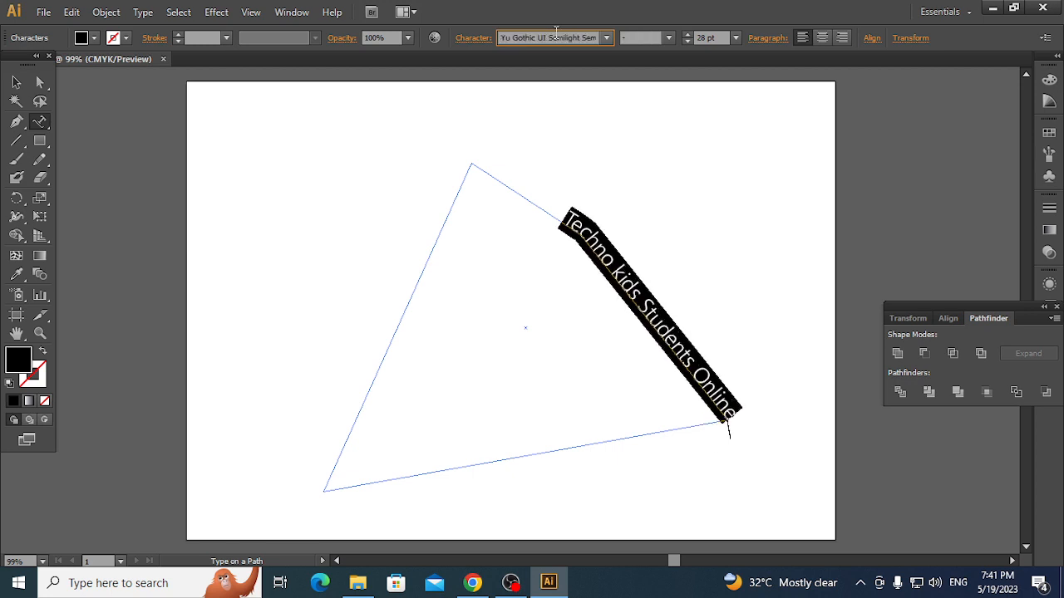
scroll(556, 32, down, 3)
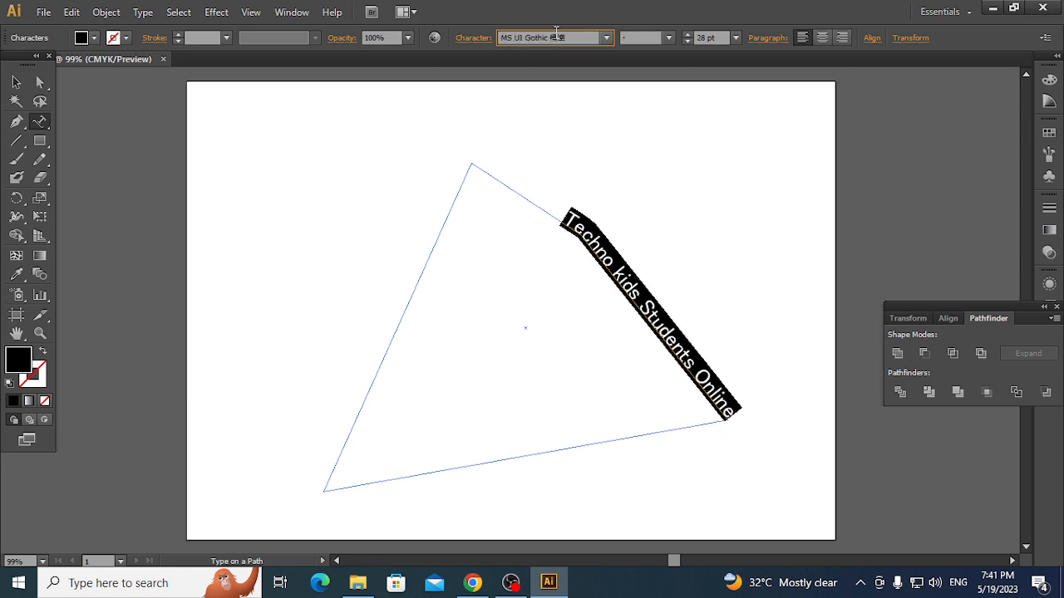
scroll(556, 31, down, 4)
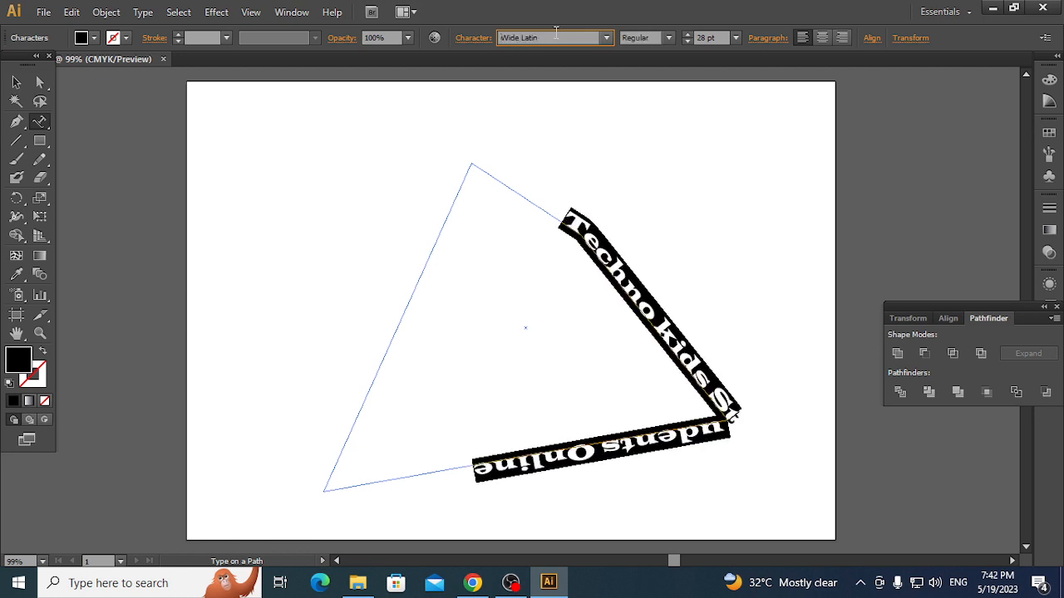
- Reduce the Wide Latin path text to 14 pt so it ends at the shape's right corner
key(ctrl+shift+comma)
key(ctrl+shift+comma)
key(ctrl+shift+comma)
key(ctrl+shift+comma)
key(ctrl+shift+comma)
key(ctrl+shift+comma)
key(ctrl+shift+comma)
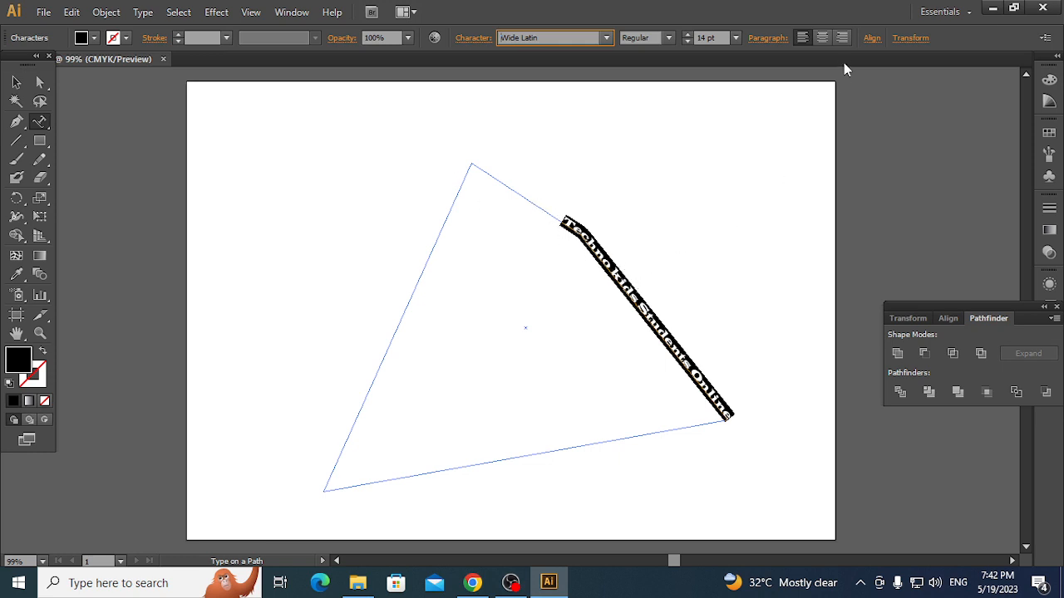
- Try center alignment on the path text, undo it, and leave text editing
click(823, 39)
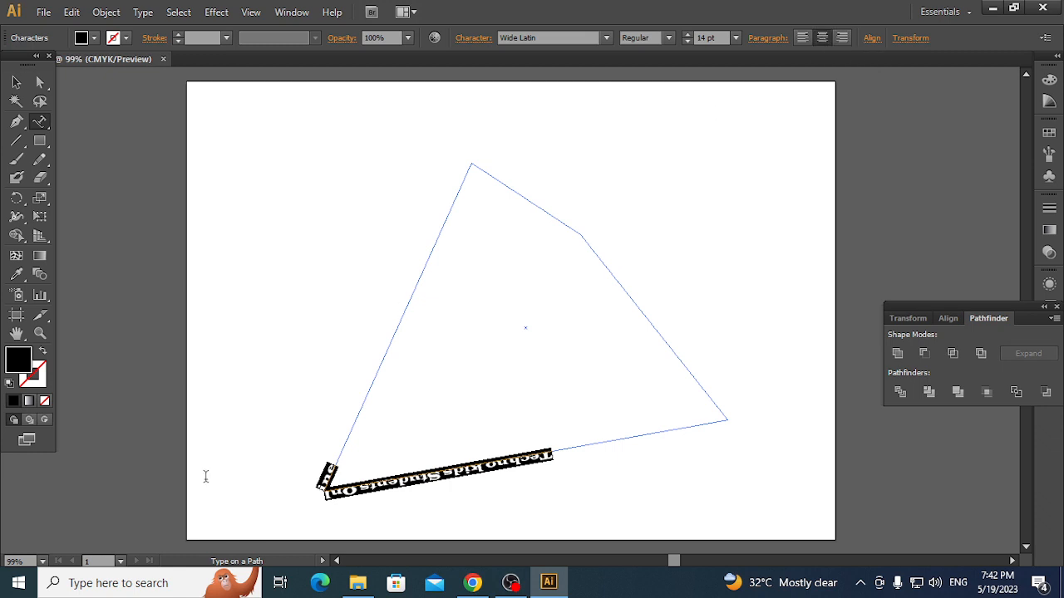
key(ctrl+z)
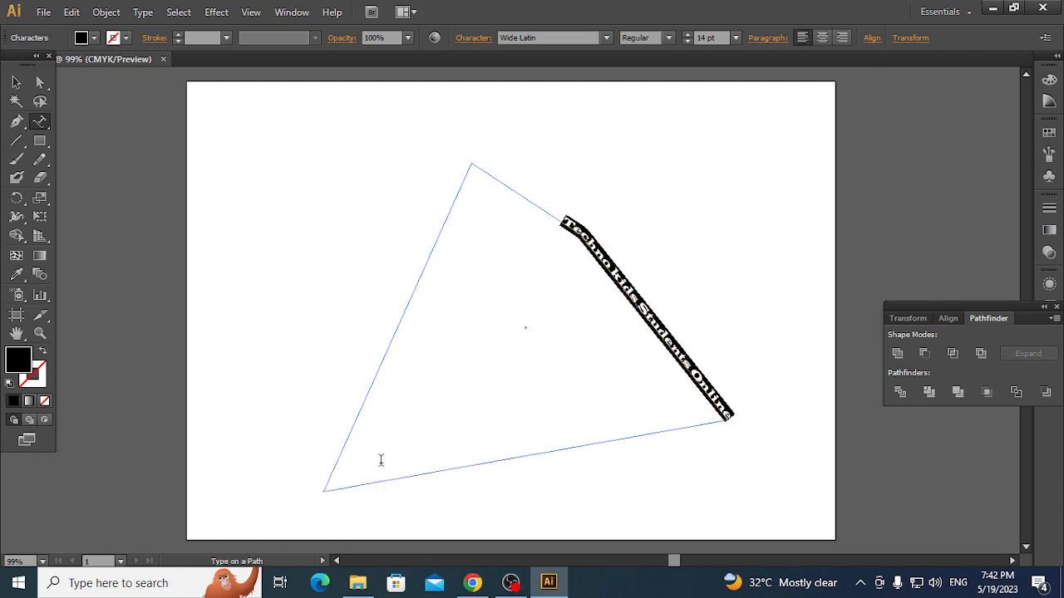
key(Escape)
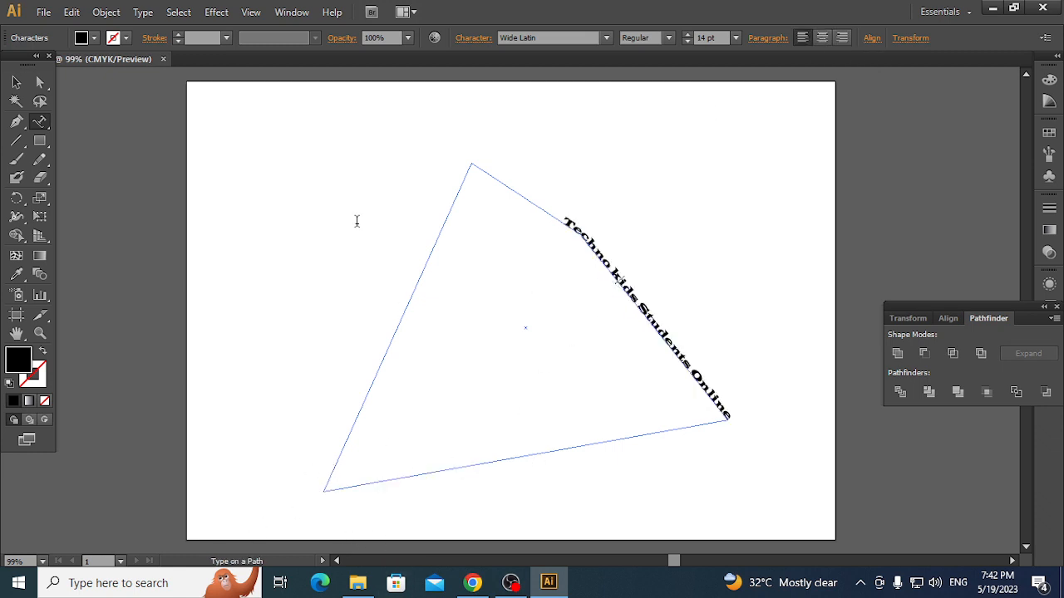
- Slide the text along the path with Direct Selection so it wraps around the shape's top corner, and deselect it
click(38, 90)
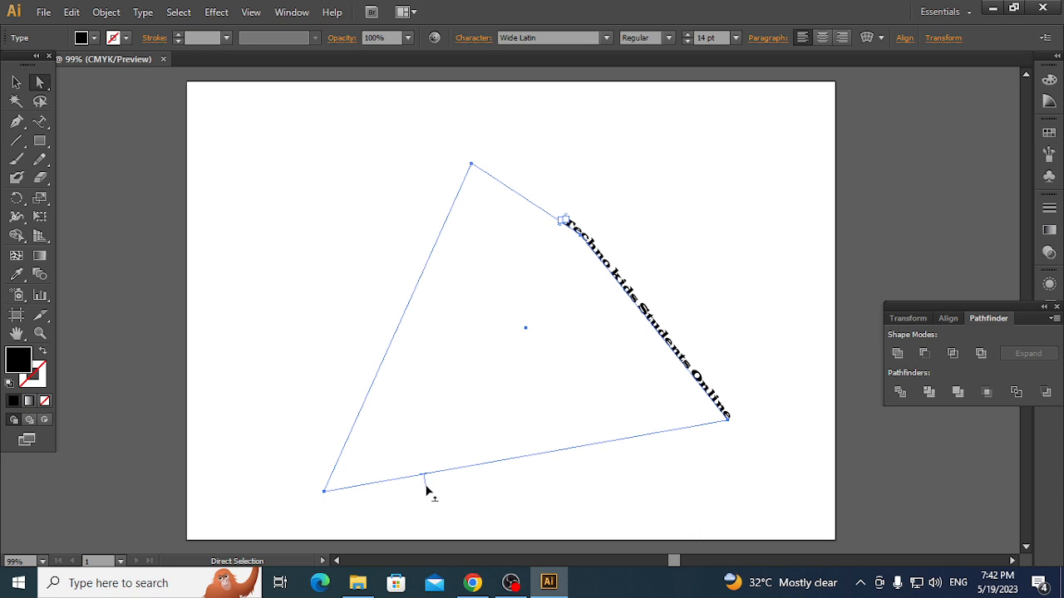
drag(426, 490, 657, 501)
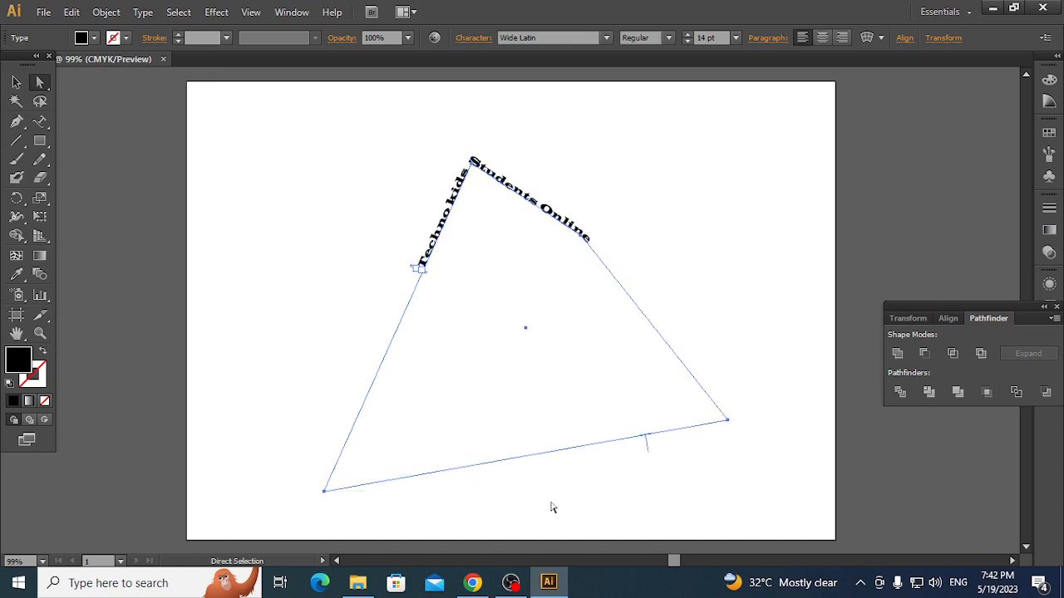
click(250, 301)
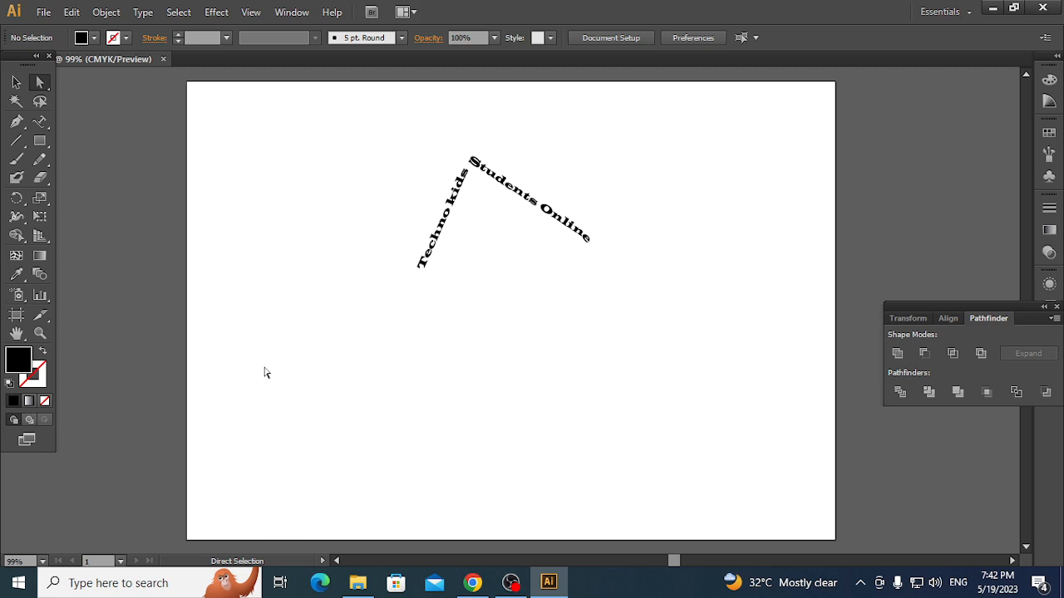
- Reselect the path text, slide it back along the shape's upper-right edges, and deselect it
click(471, 164)
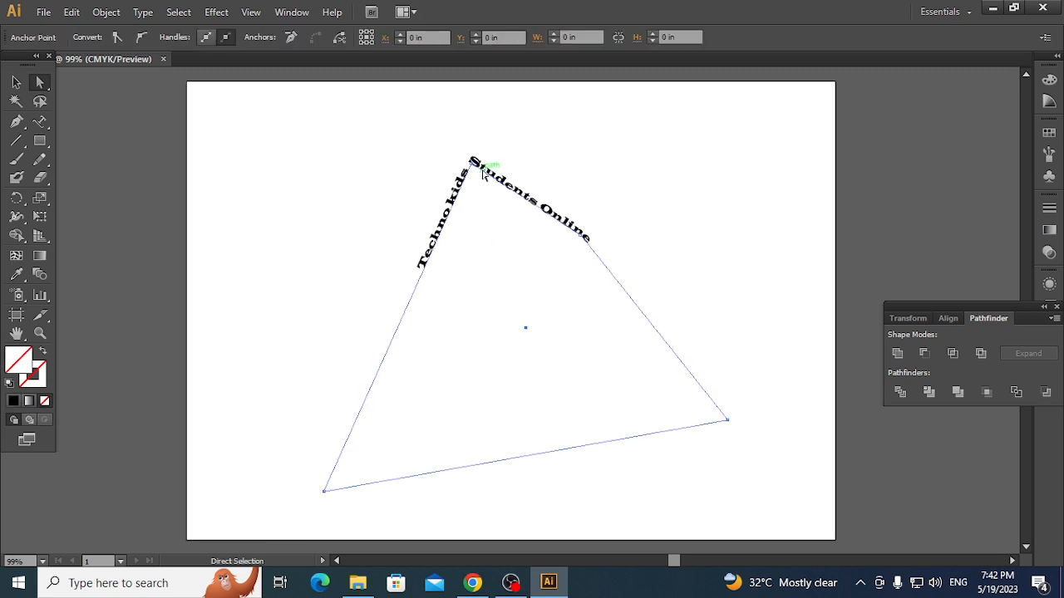
click(441, 227)
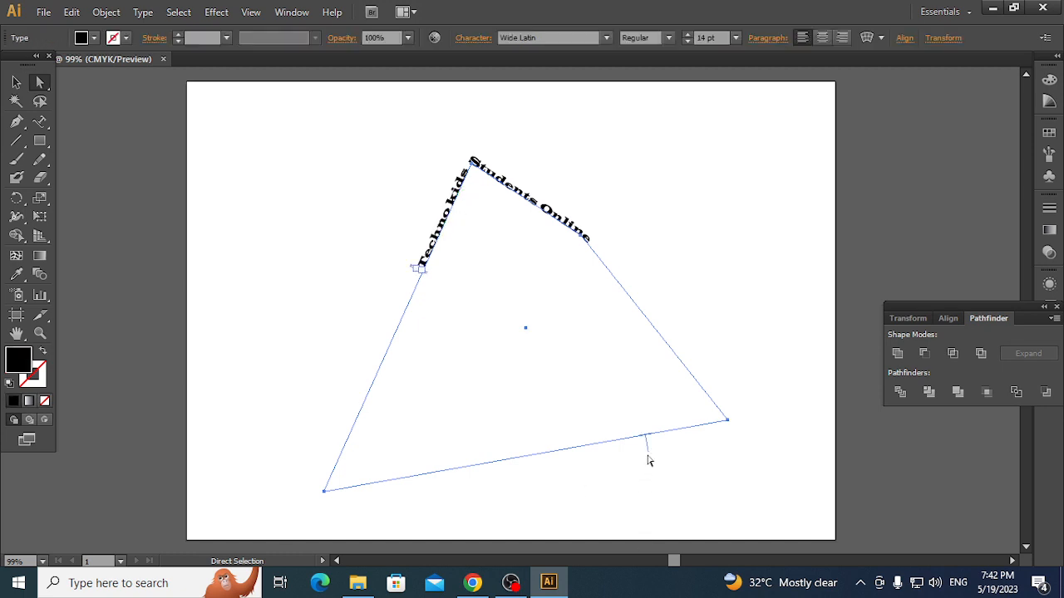
drag(648, 454, 471, 491)
click(766, 320)
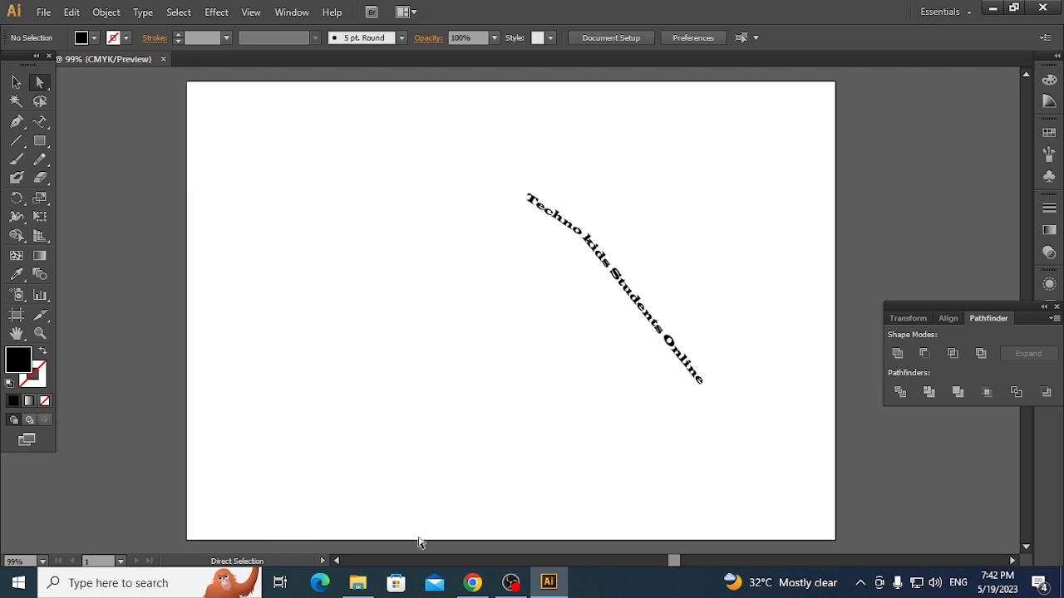
- Delete the text with its path and draw a large circle in the lower middle of the artboard with the Ellipse tool
click(641, 301)
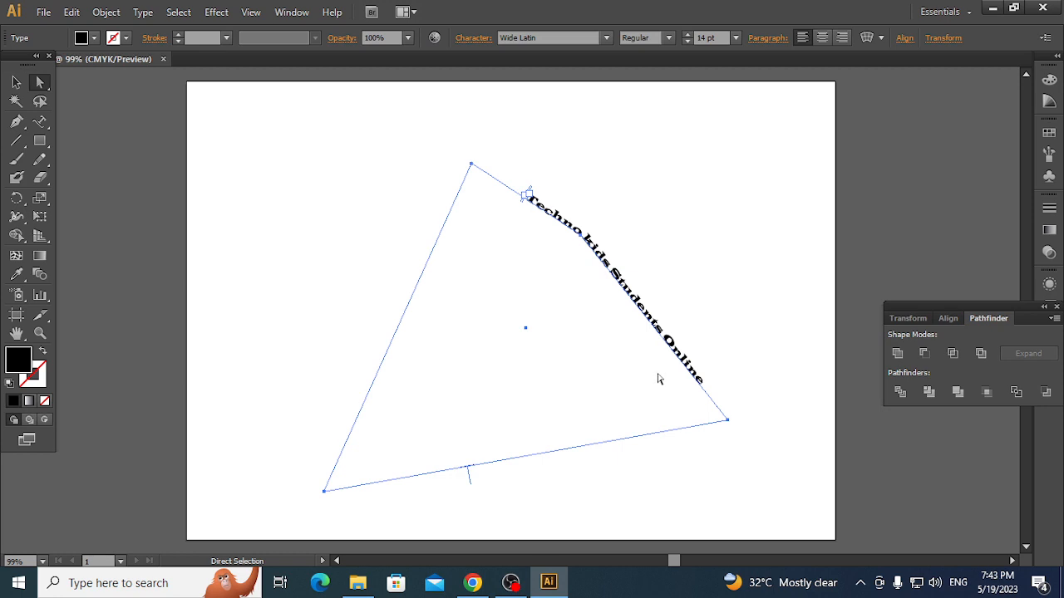
key(Delete)
click(49, 143)
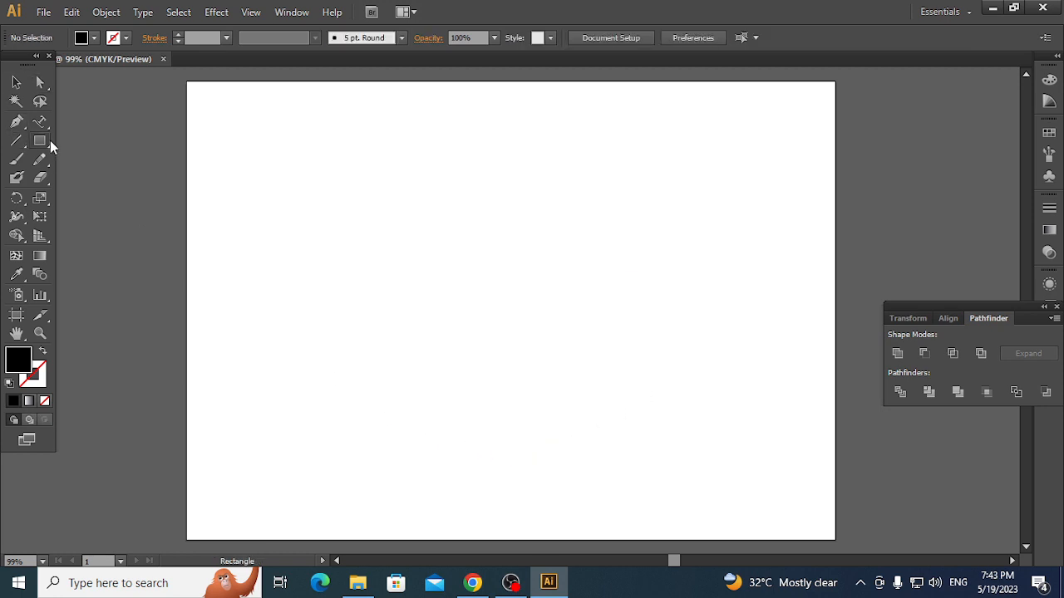
drag(50, 142, 106, 176)
drag(357, 233, 616, 409)
- Give the circle a Registration swatch fill and a black stroke
click(95, 39)
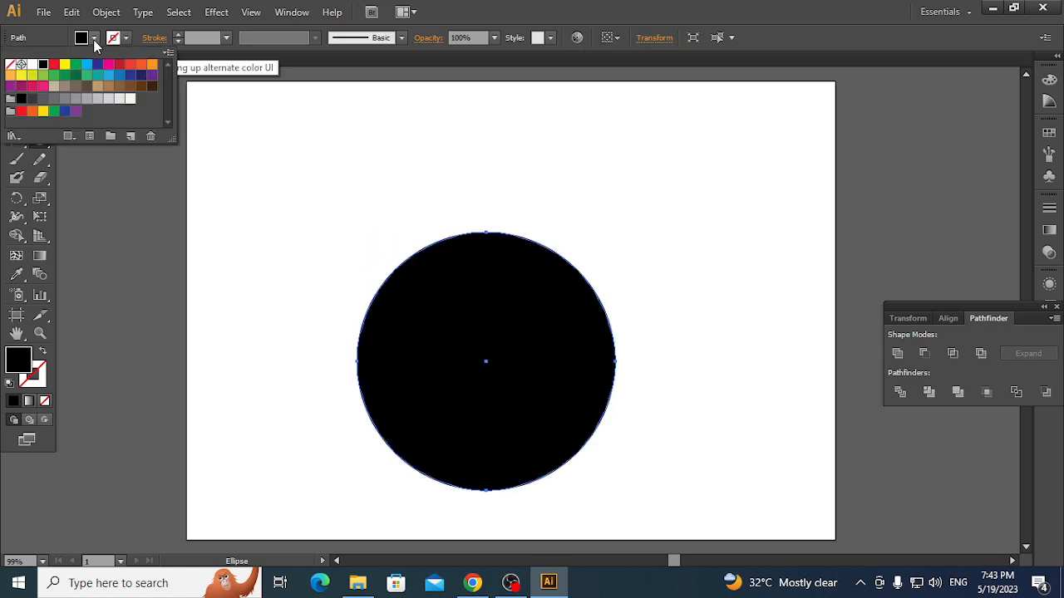
click(21, 65)
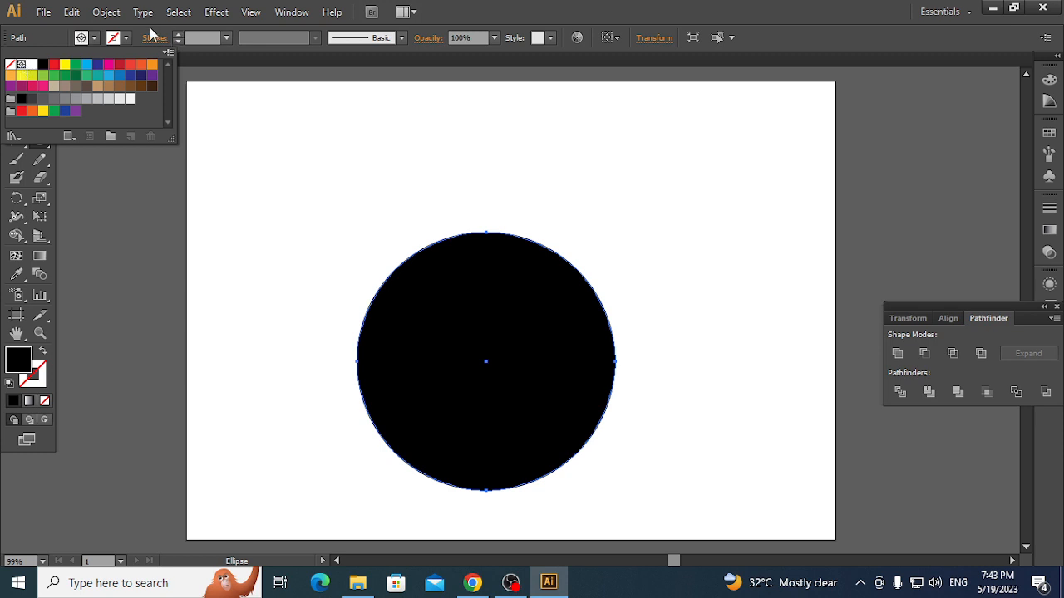
click(125, 42)
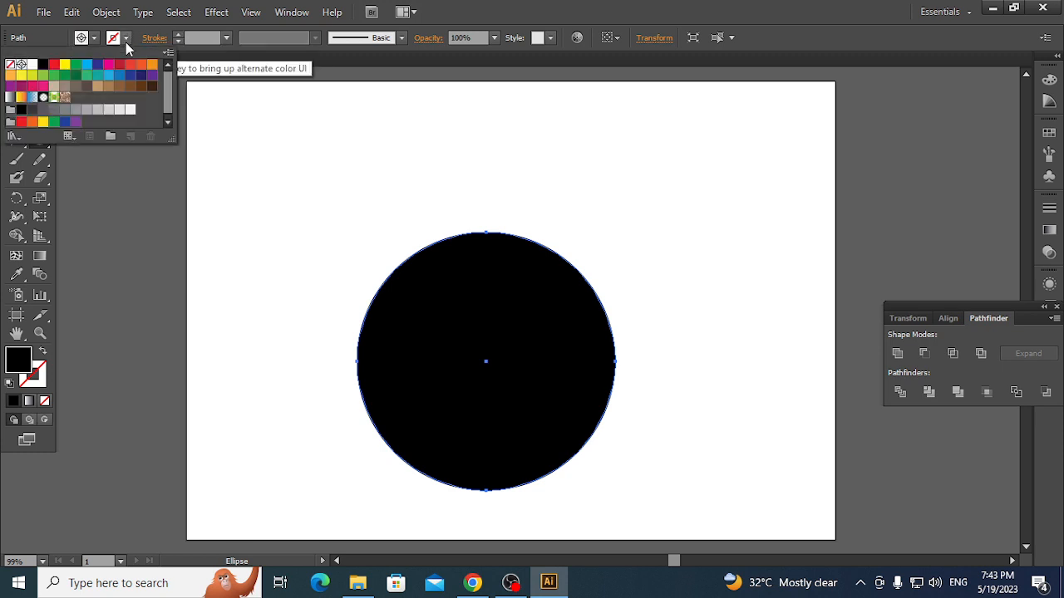
click(43, 64)
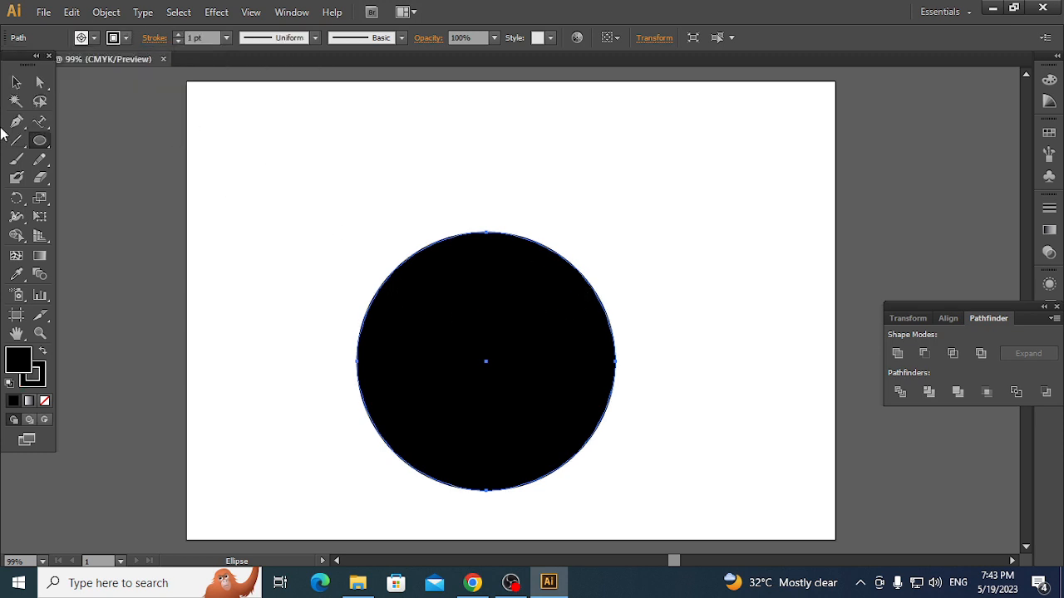
- Remove the circle's fill so only its black outline is left, and deselect it
click(16, 83)
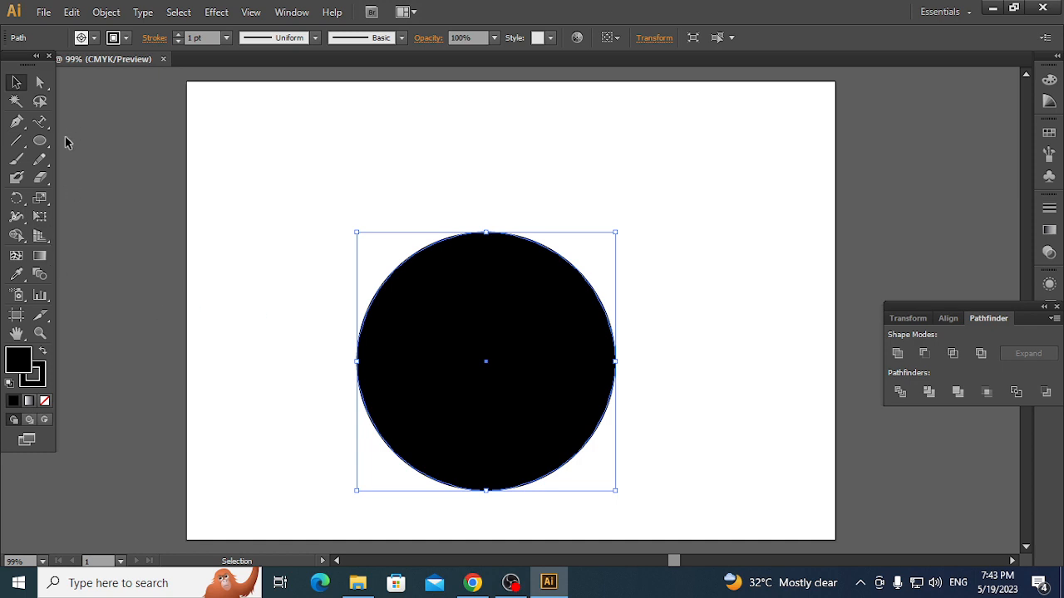
click(45, 402)
click(671, 306)
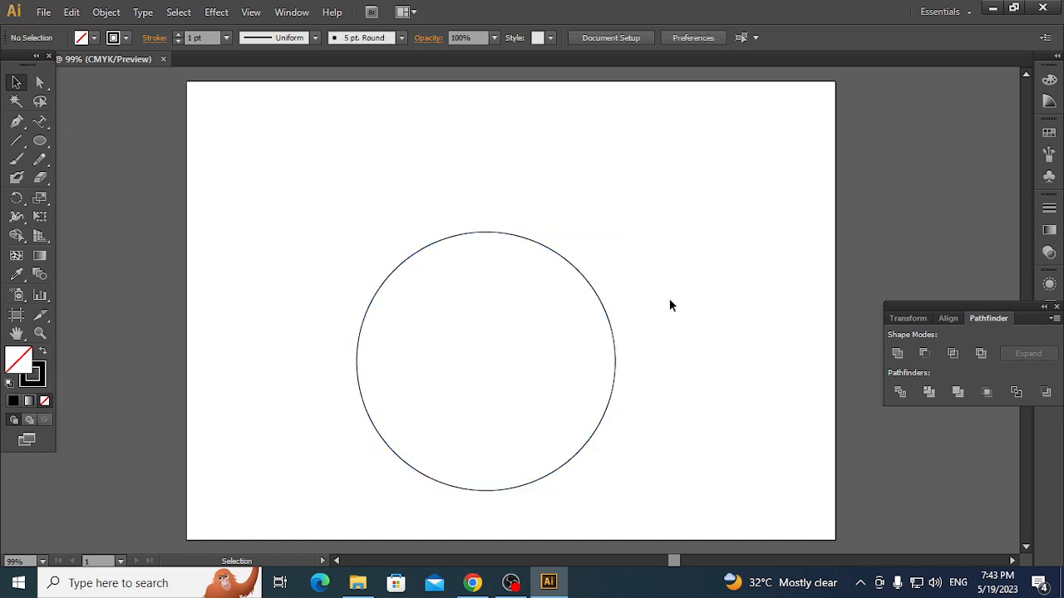
- Turn the circle into a text area with the Type tool and enter a line of placeholder letters starting with "sfdds"
click(39, 121)
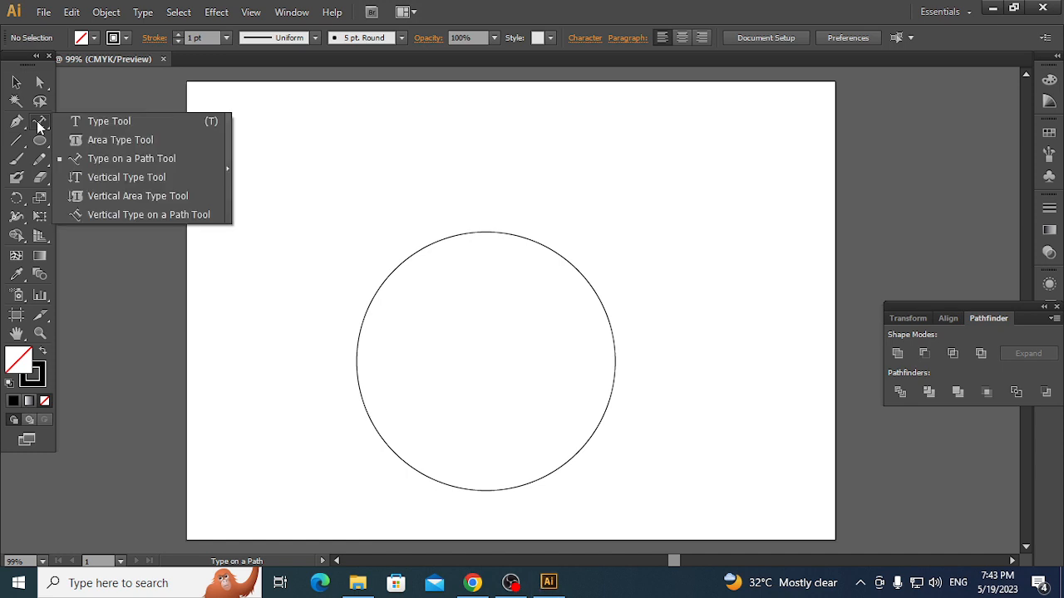
click(109, 121)
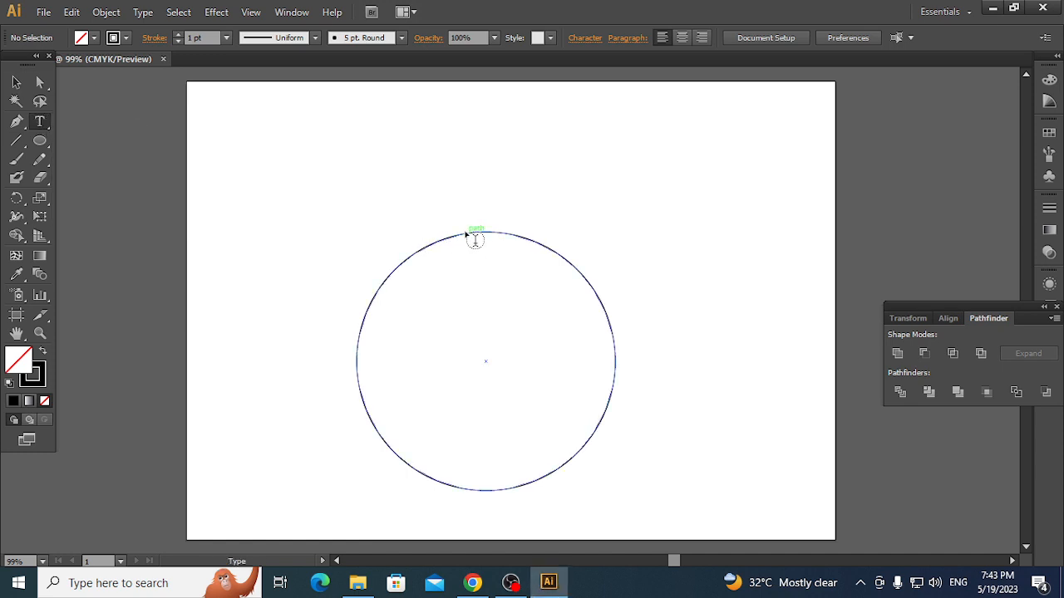
click(472, 232)
text(sfdds)
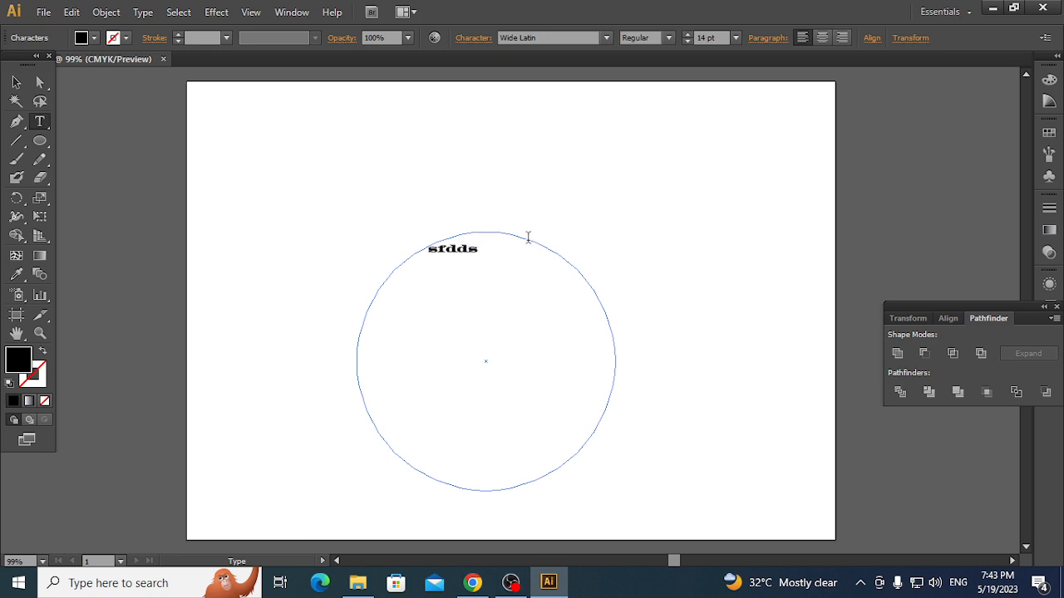
text(dfdsfdsfdsfdsfdsfdsfsd)
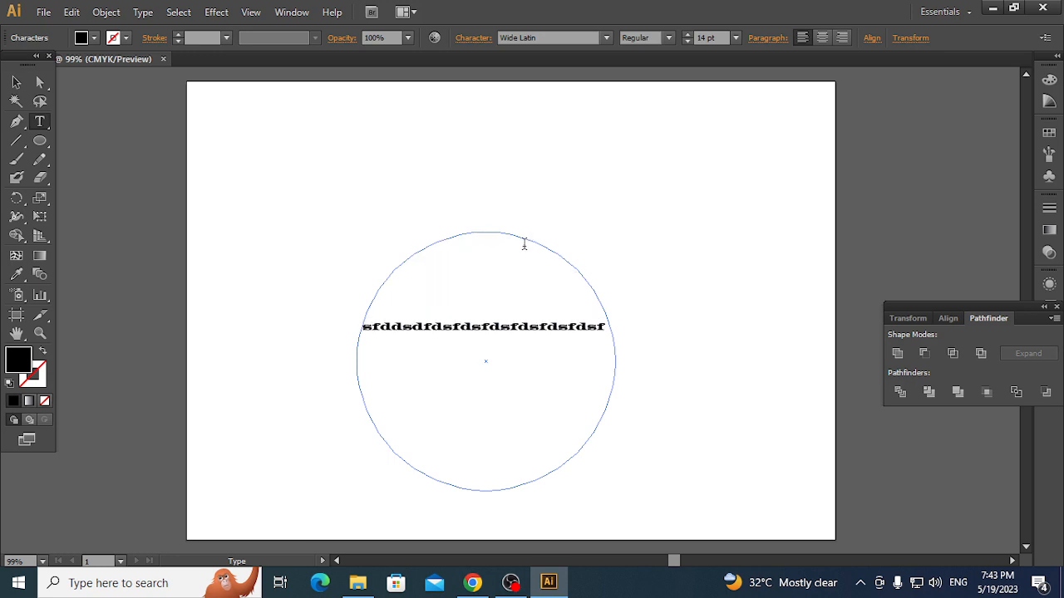
- Erase the placeholder letters from the circle's text area
key(BackSpace)
key(BackSpace)
key(BackSpace)
key(BackSpace)
key(BackSpace)
key(BackSpace)
key(BackSpace)
key(BackSpace)
key(BackSpace)
key(BackSpace)
key(BackSpace)
key(BackSpace)
key(BackSpace)
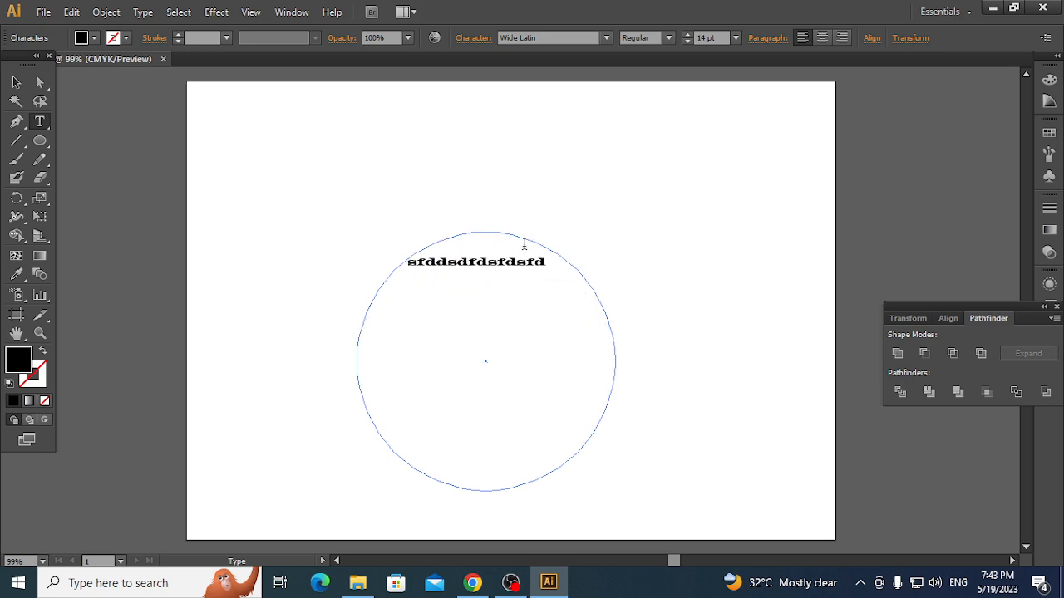
key(BackSpace)
key(BackSpace)
key(BackSpace)
key(BackSpace)
key(BackSpace)
key(BackSpace)
key(BackSpace)
key(BackSpace)
key(BackSpace)
key(BackSpace)
key(BackSpace)
key(BackSpace)
key(BackSpace)
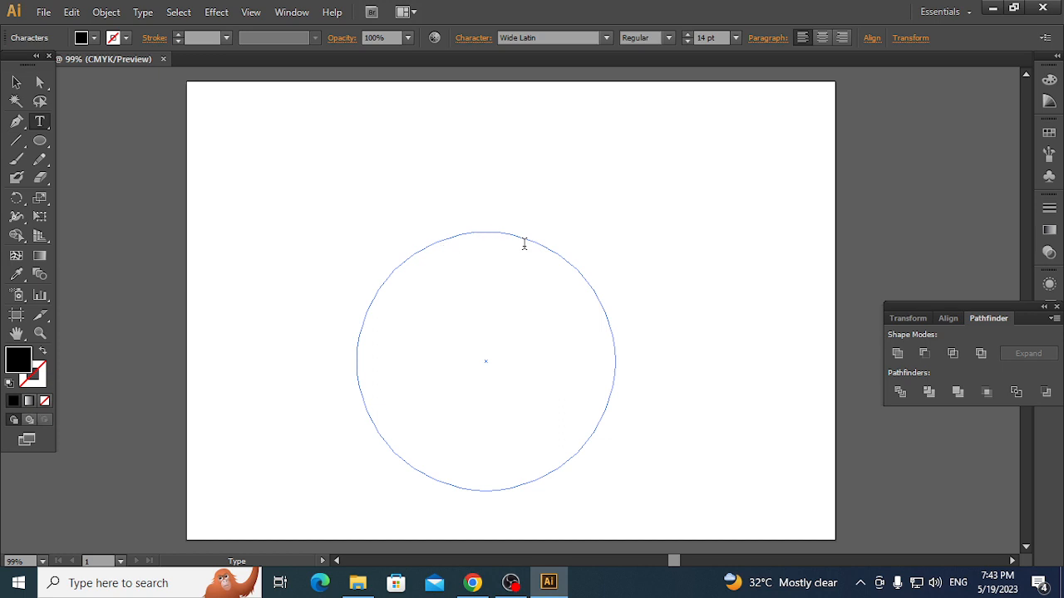
- Exit text editing, select the circular text object, and delete it from the artboard
key(Escape)
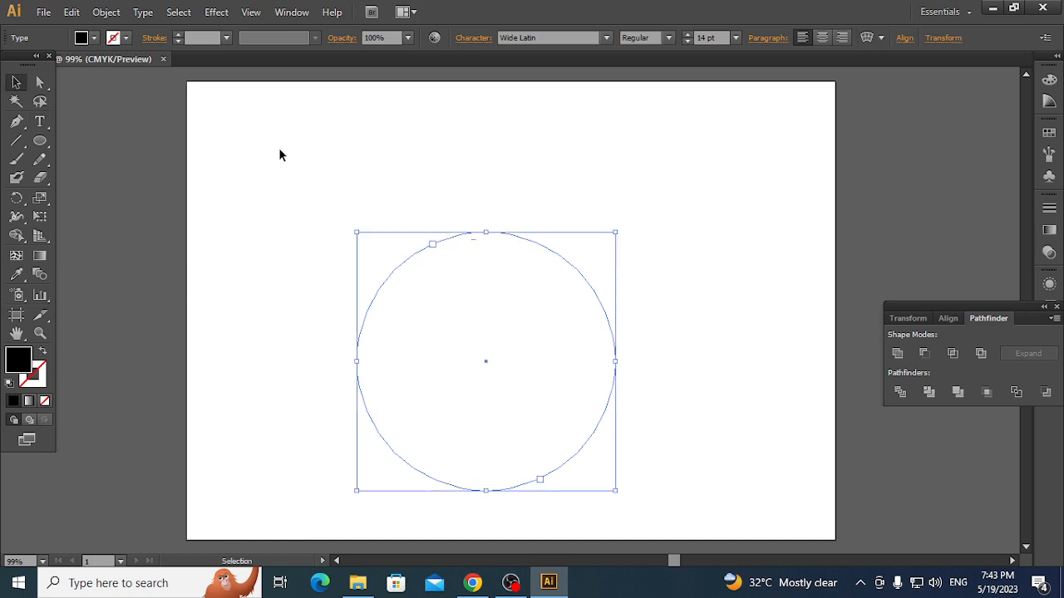
click(291, 232)
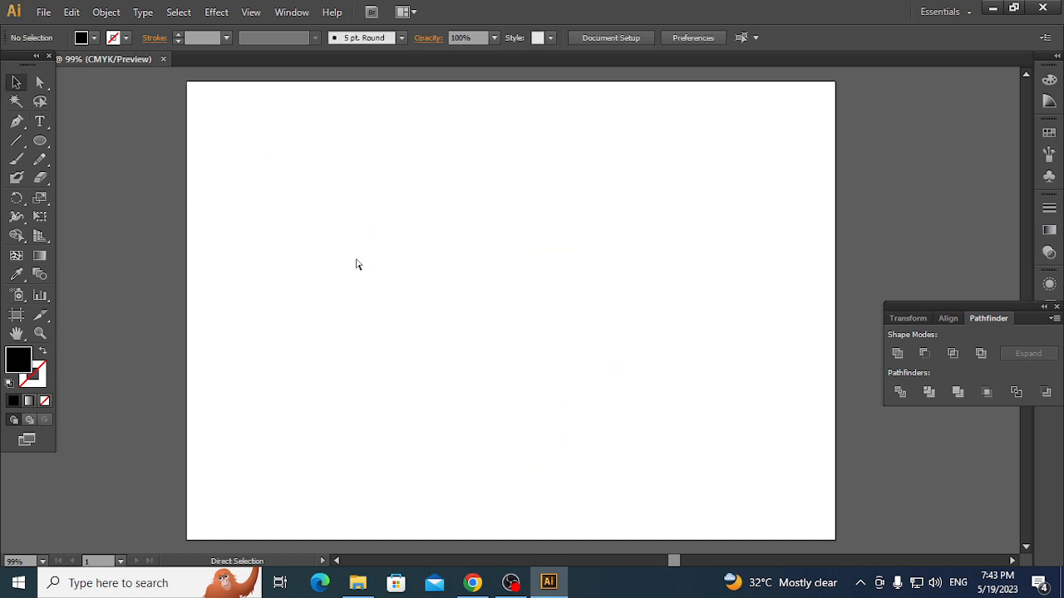
key(ctrl+a)
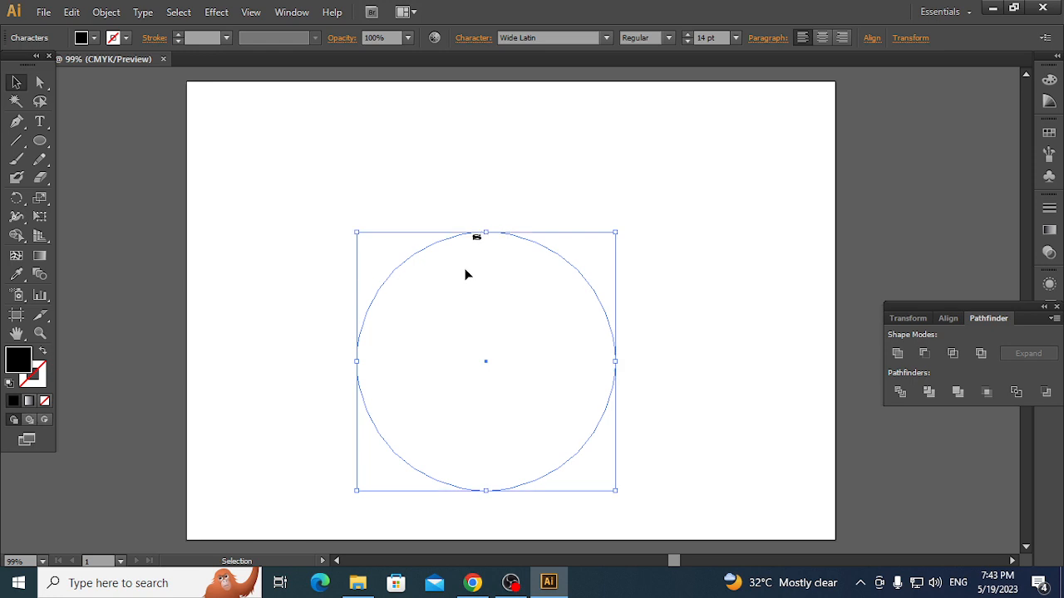
key(a)
key(ctrl)
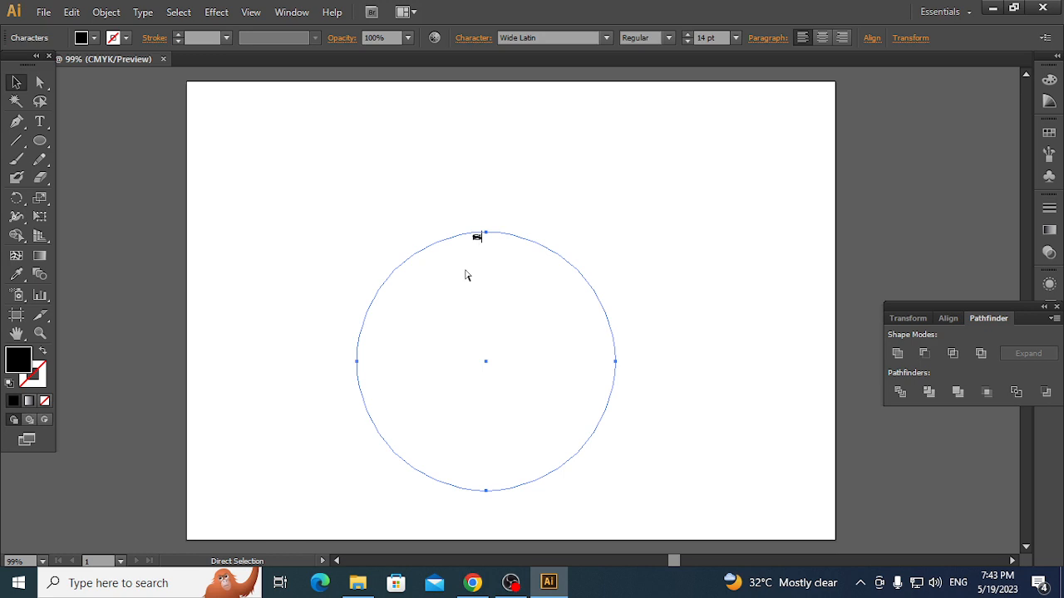
key(v)
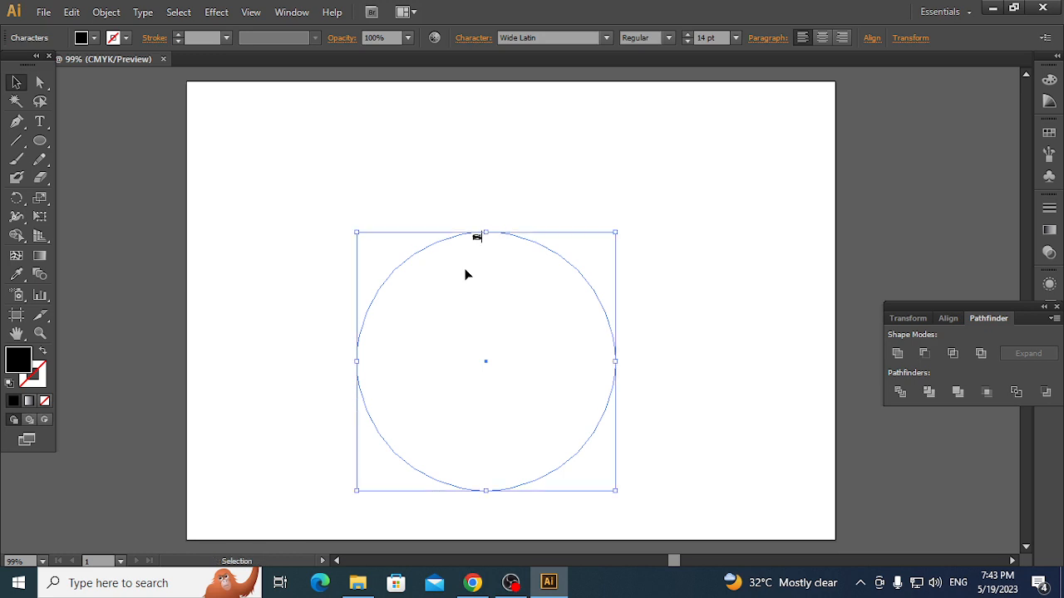
click(510, 270)
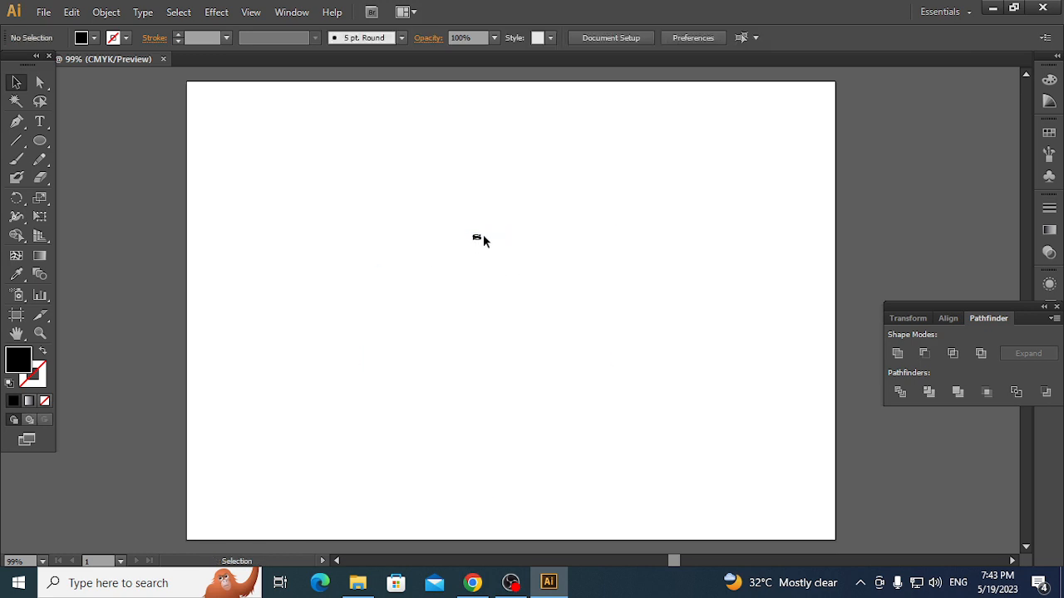
click(477, 238)
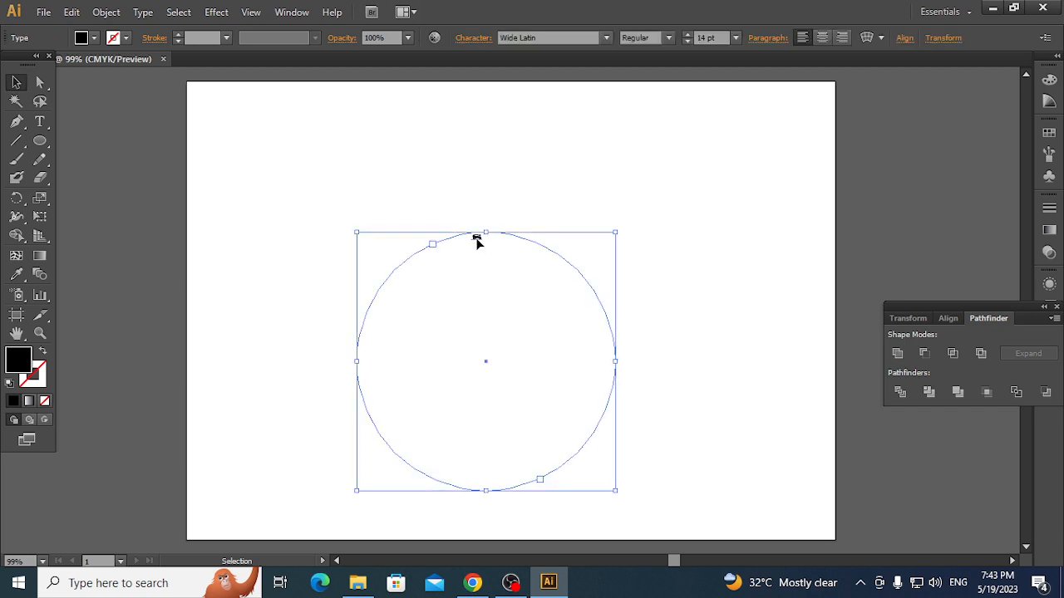
key(Delete)
- Draw a new circle in the middle of the artboard with no fill and a black stroke
click(43, 141)
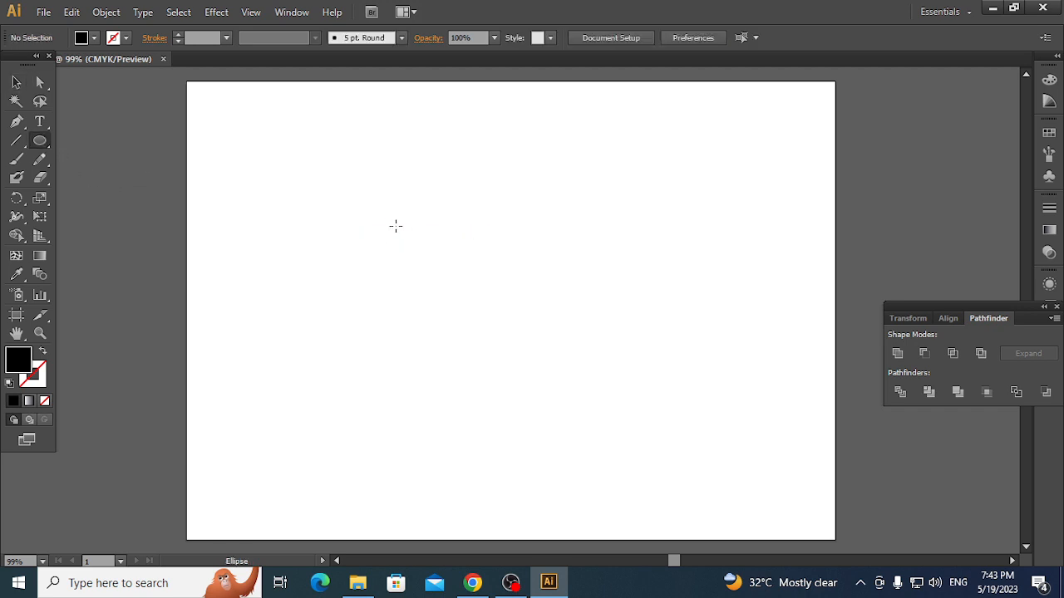
drag(395, 226, 638, 401)
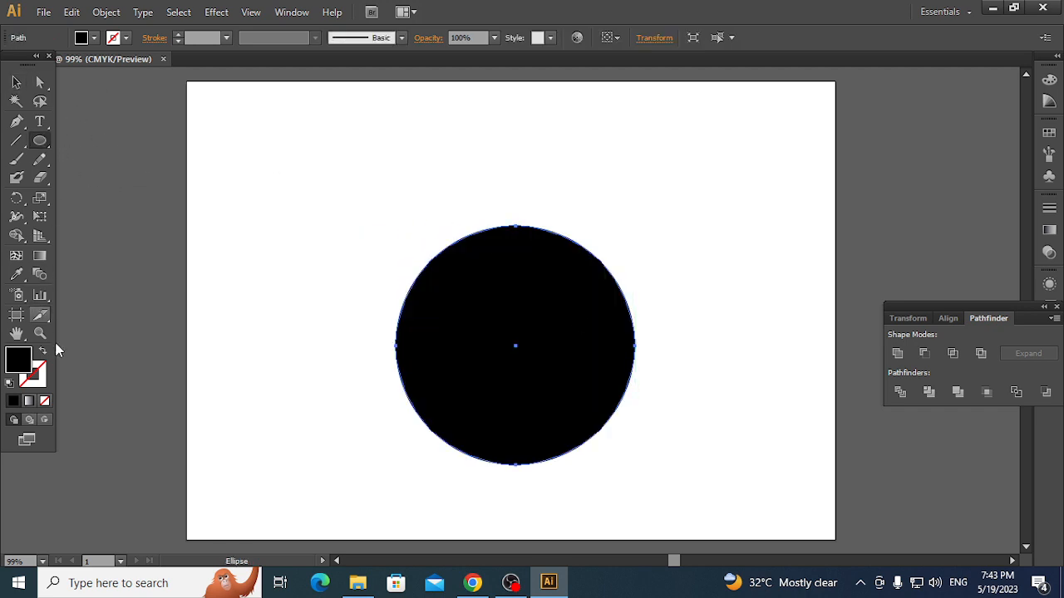
click(45, 402)
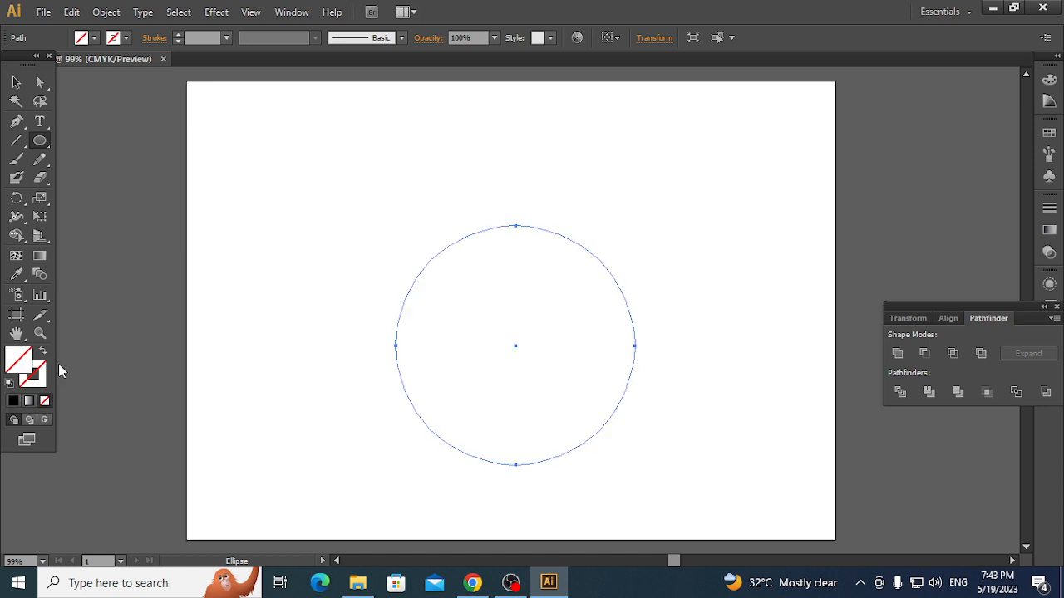
click(126, 38)
click(43, 65)
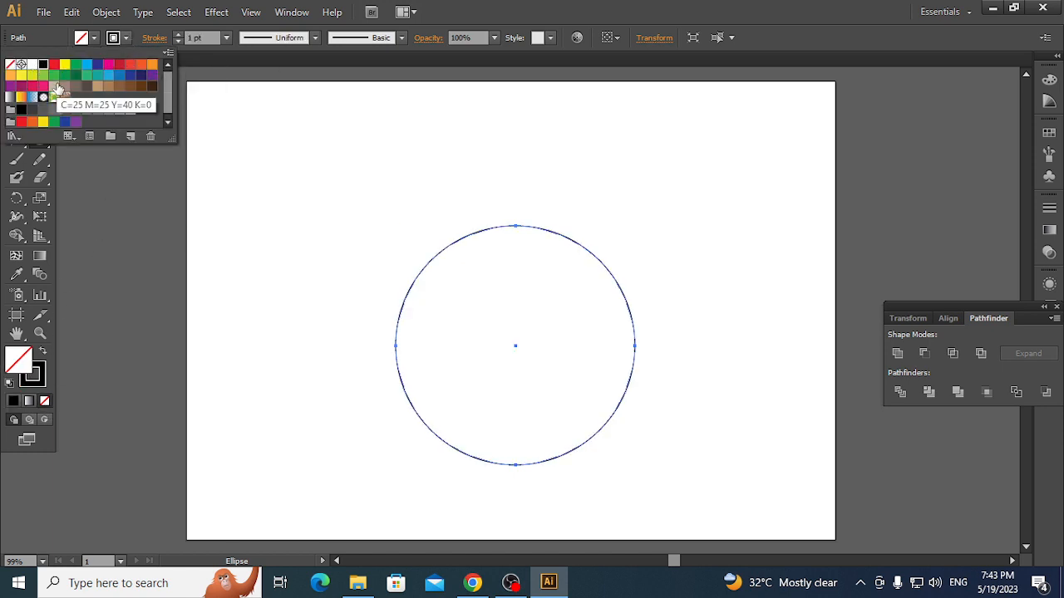
click(91, 188)
- Add the text "Techno Kids Students Online" along the circle's outline with the Type on a Path tool, starting near its top
mouse_move(39, 121)
mouse_down()
mouse_move(160, 179)
mouse_move(121, 166)
mouse_move(122, 143)
mouse_move(131, 183)
mouse_move(115, 197)
mouse_up()
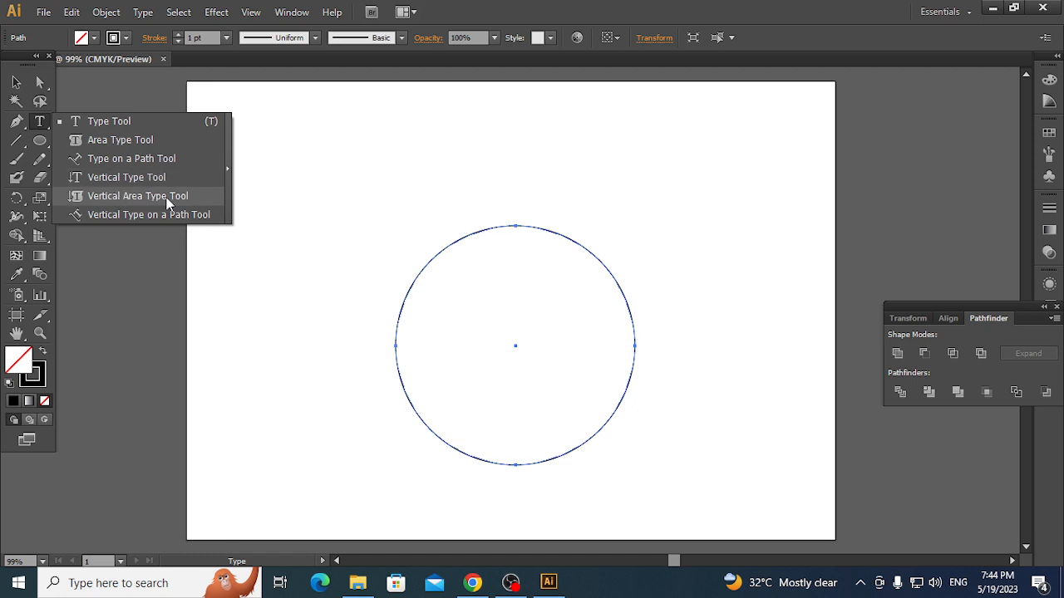
drag(185, 196, 197, 216)
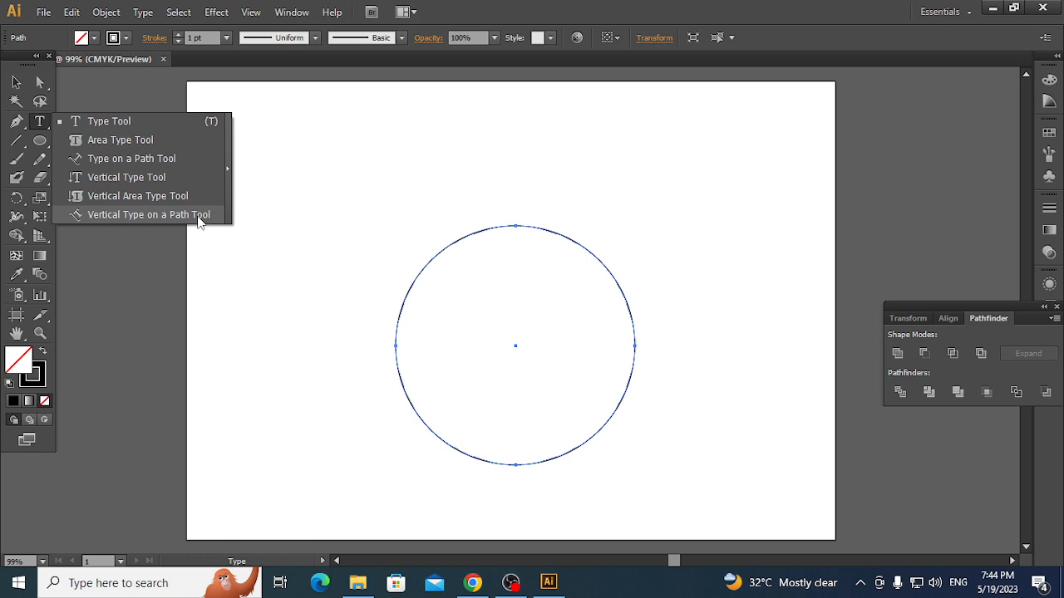
drag(199, 217, 167, 166)
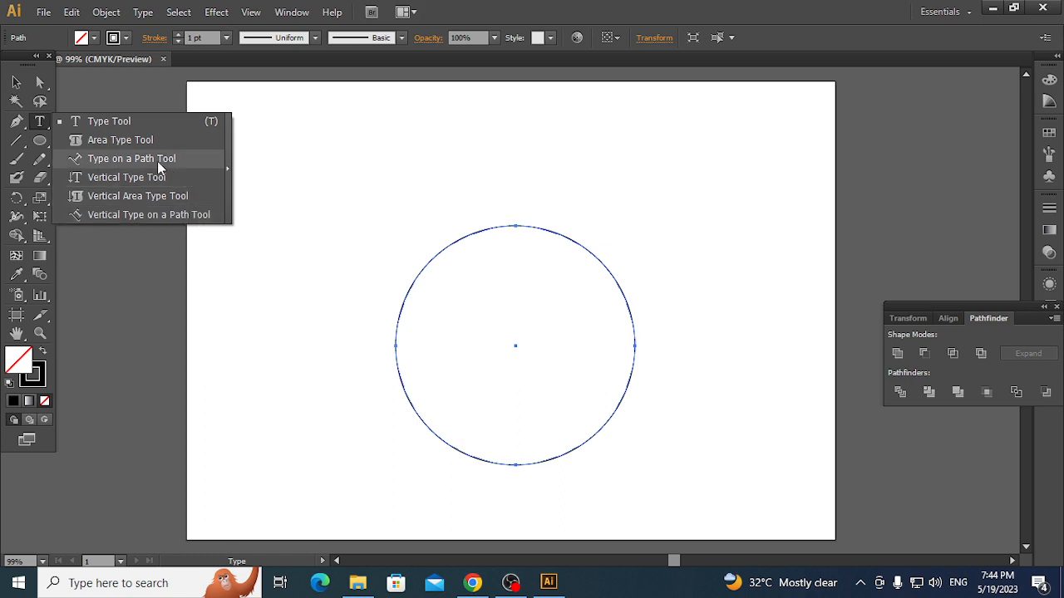
drag(160, 166, 161, 167)
click(493, 224)
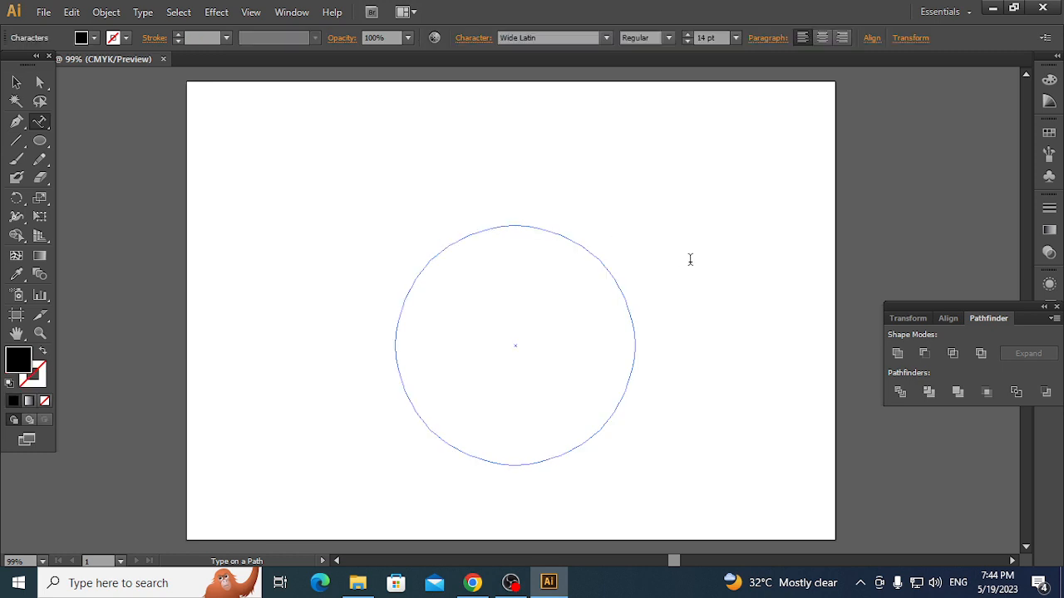
text(Techno Kids)
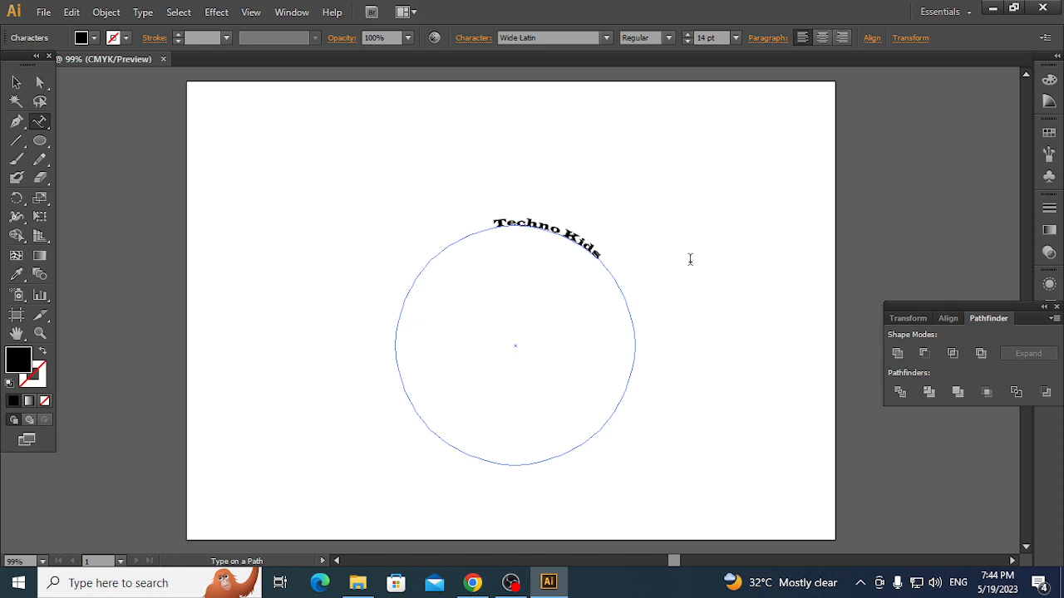
text( Students On)
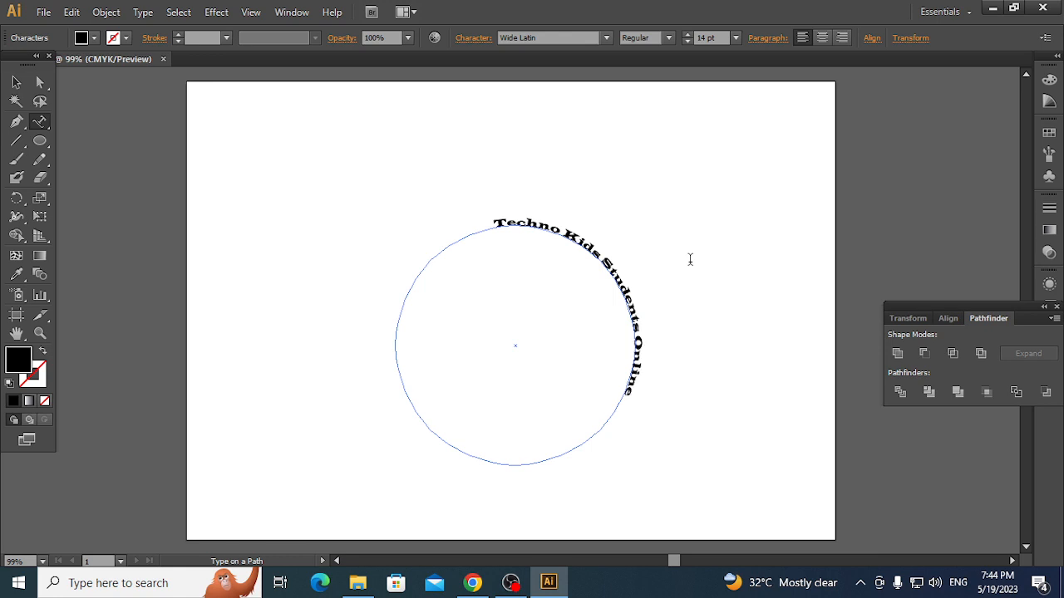
text(line)
click(602, 260)
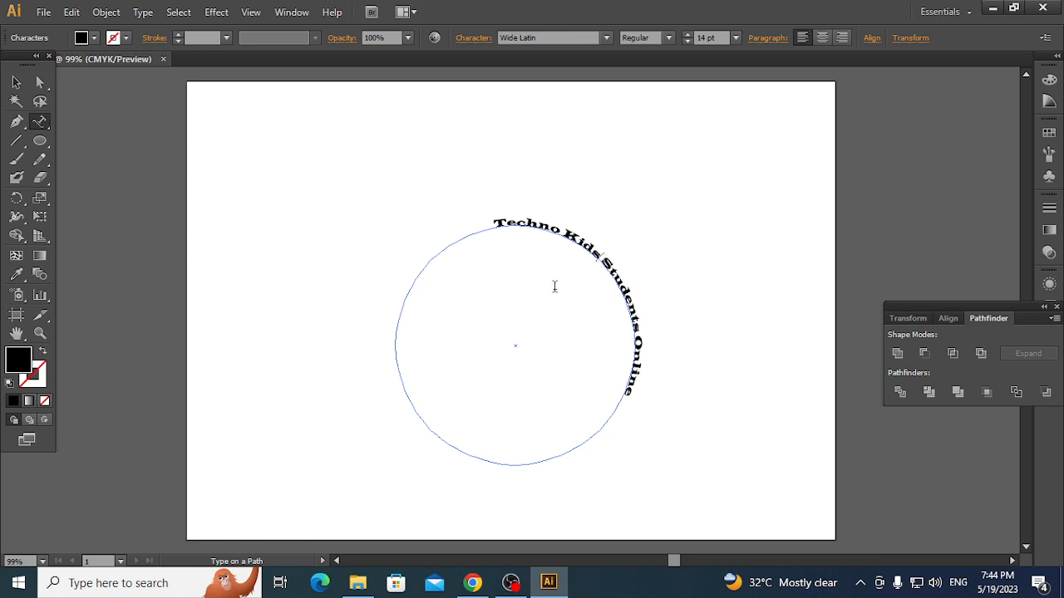
- Slide the text counterclockwise along the circle with Direct Selection so it arcs over the upper part
click(40, 85)
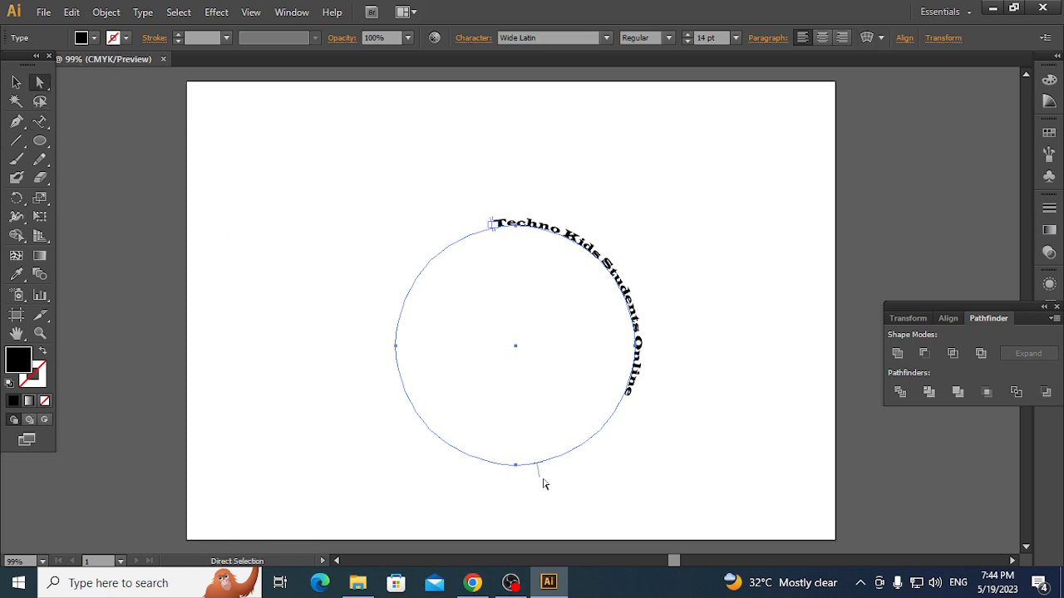
drag(539, 475, 634, 457)
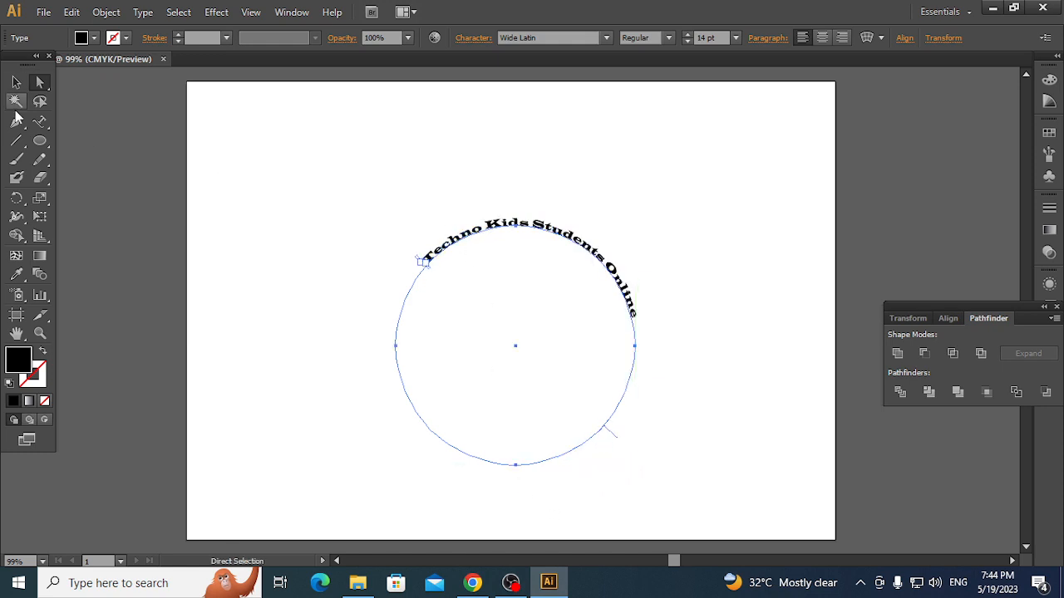
click(24, 88)
- Try center and right paragraph alignment on the circular text, return it to left alignment, and deselect it
click(534, 230)
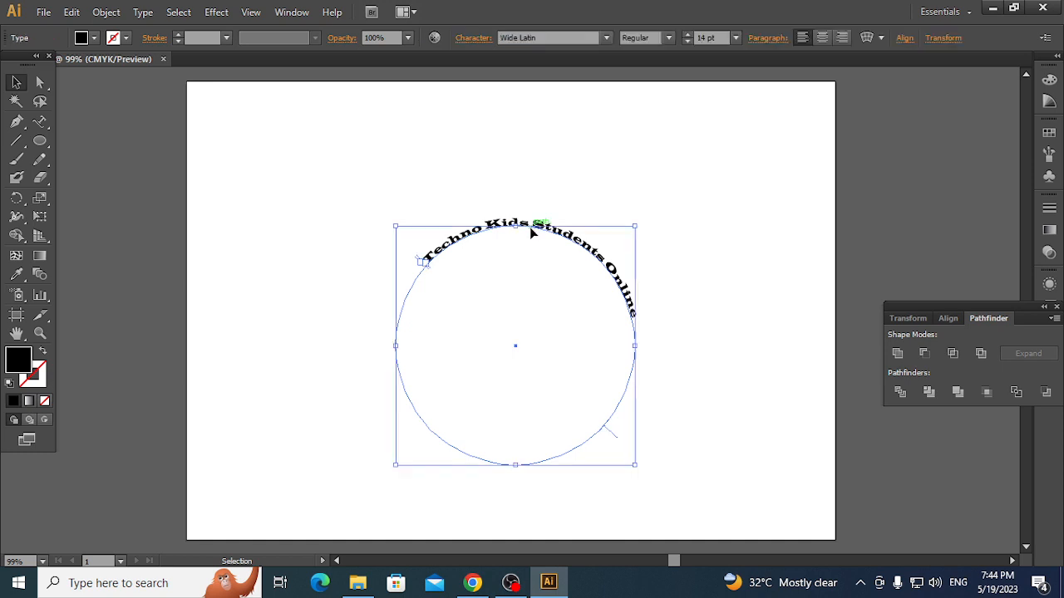
click(822, 39)
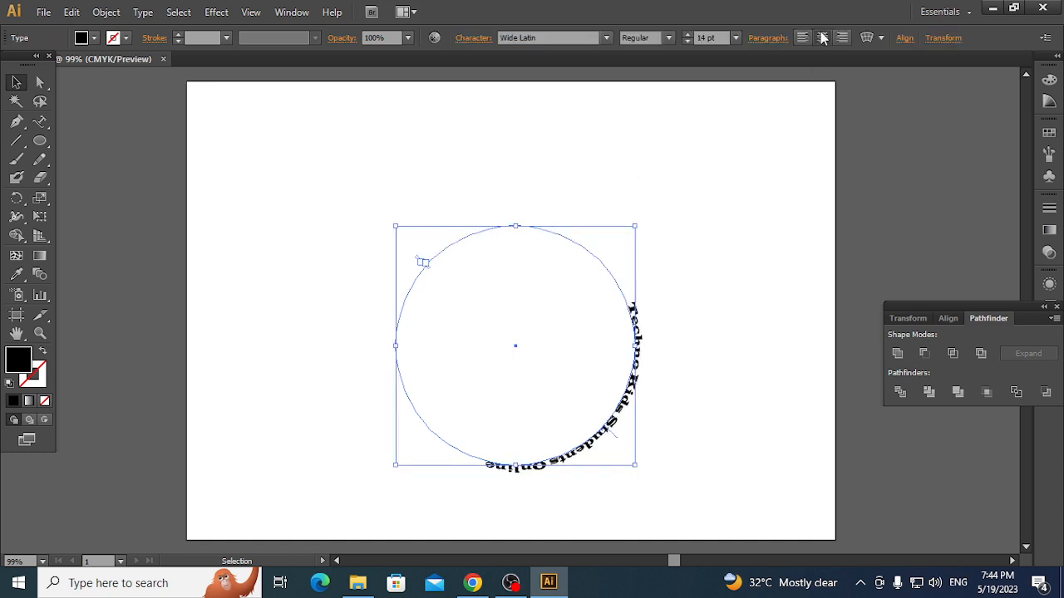
click(839, 37)
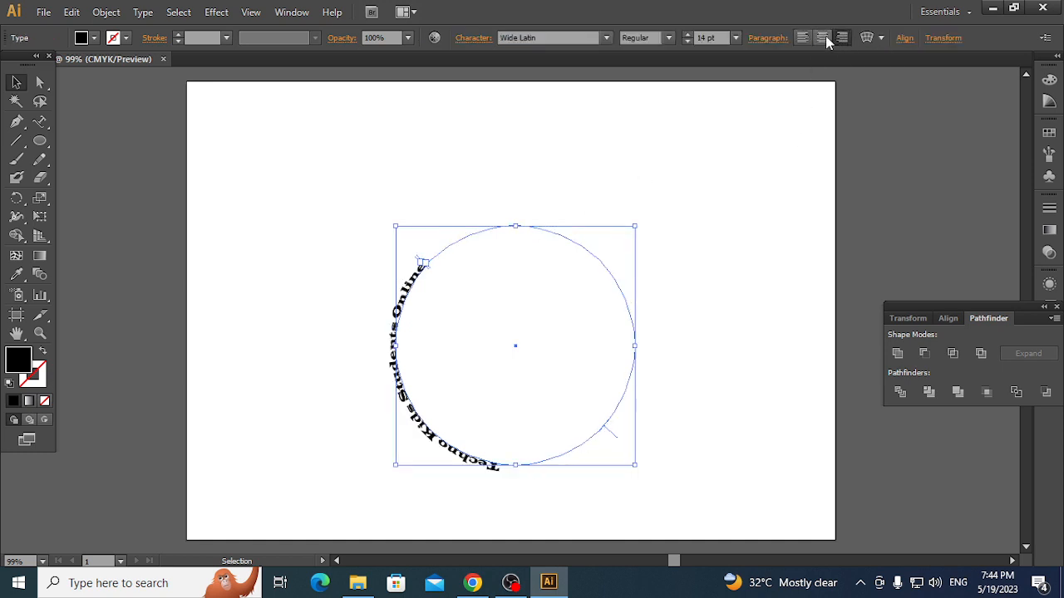
click(823, 37)
click(802, 37)
click(767, 278)
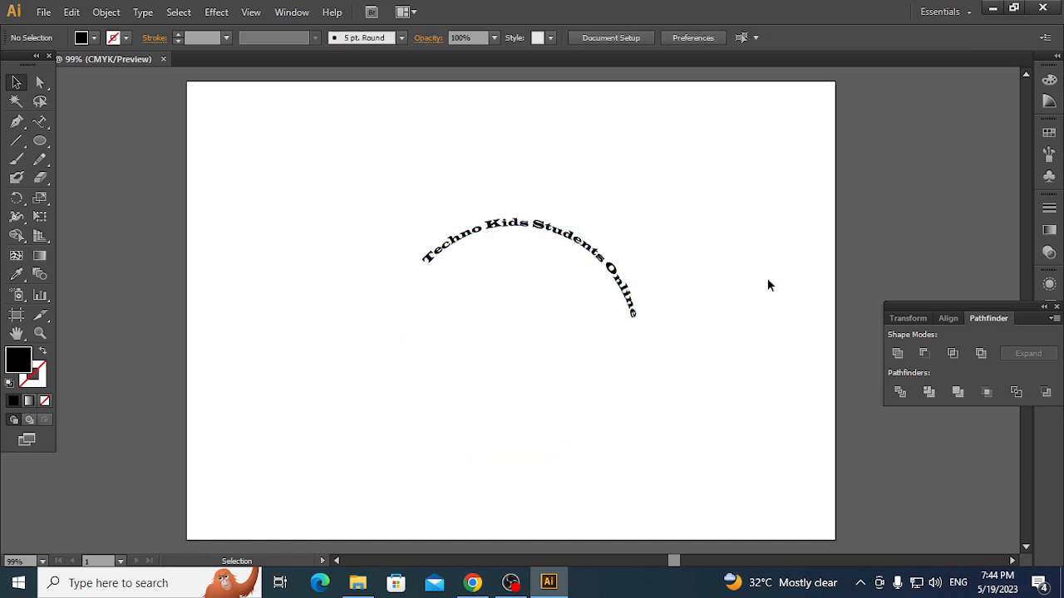
- Reselect the circular text, nudge it slightly further counterclockwise to center it over the circle's top, and deselect it
click(611, 266)
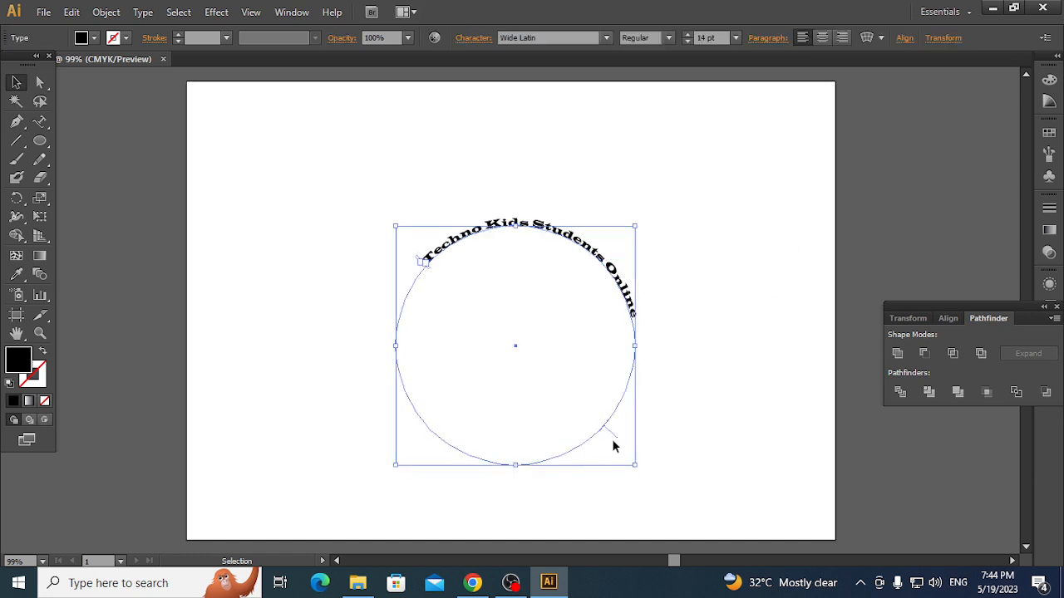
drag(615, 439, 637, 421)
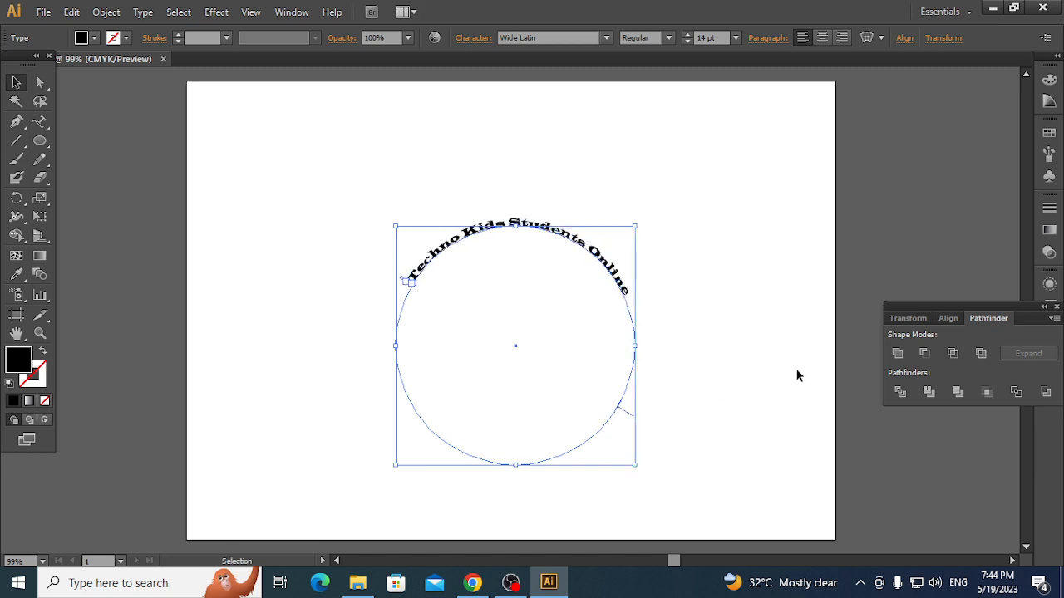
click(796, 376)
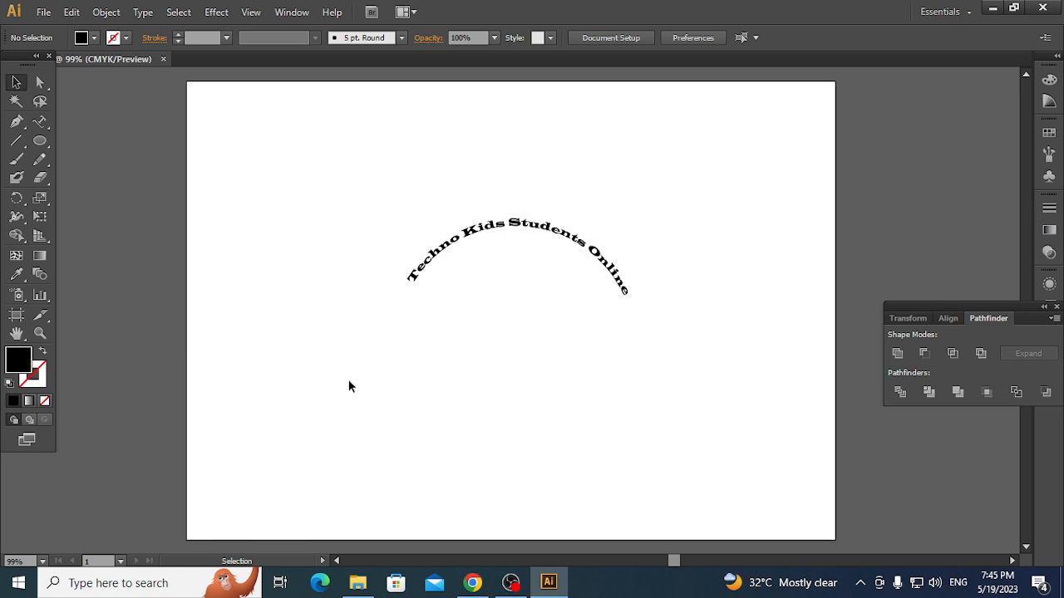
- Delete the circular "Techno Kids Students Online" text from the artboard
drag(341, 192, 661, 356)
key(Delete)
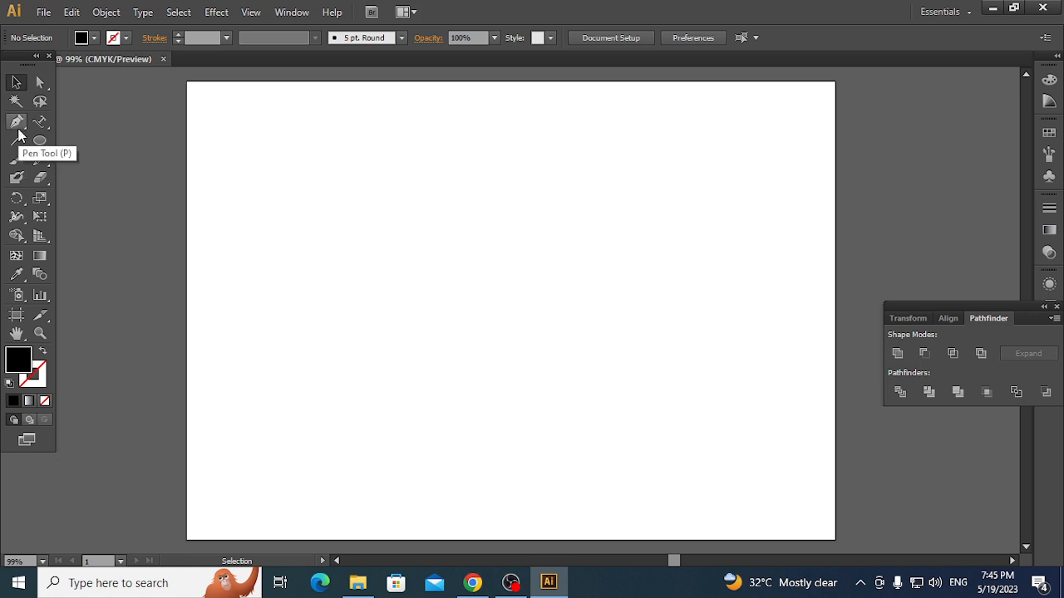
drag(17, 126, 90, 133)
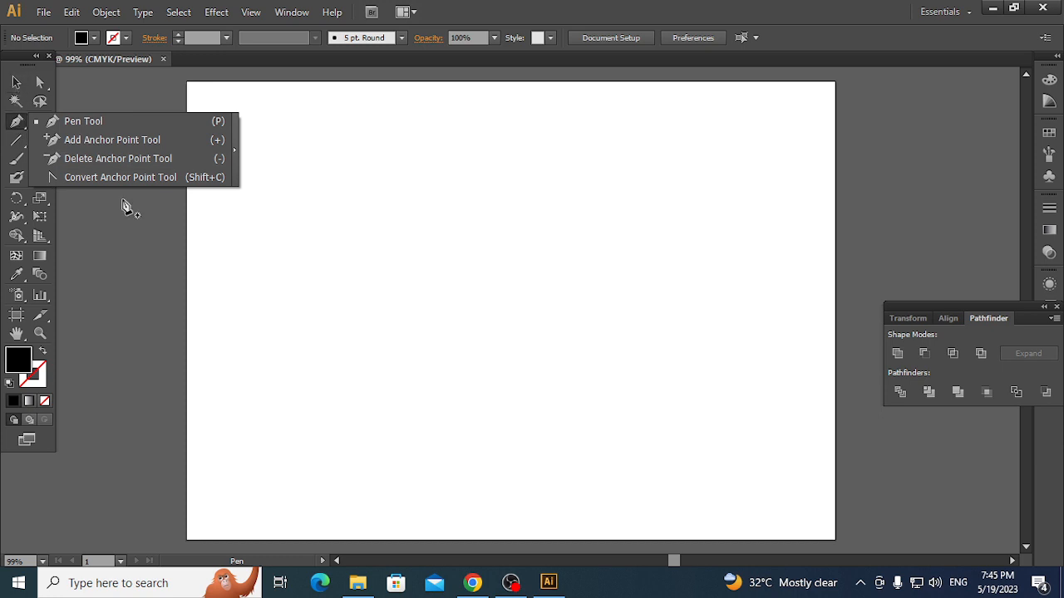
click(179, 276)
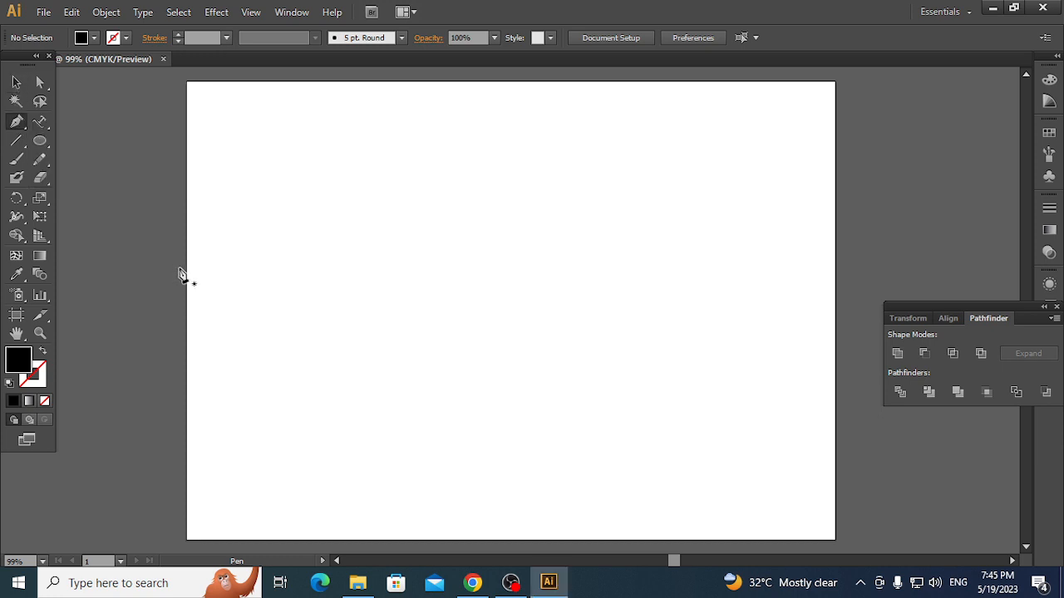
click(177, 266)
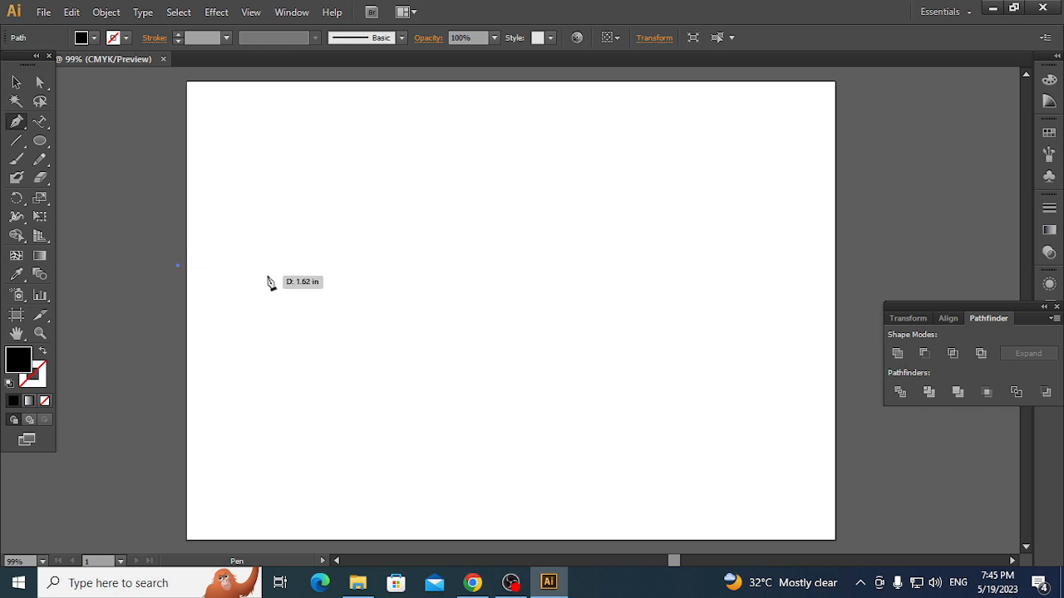
click(16, 82)
click(200, 279)
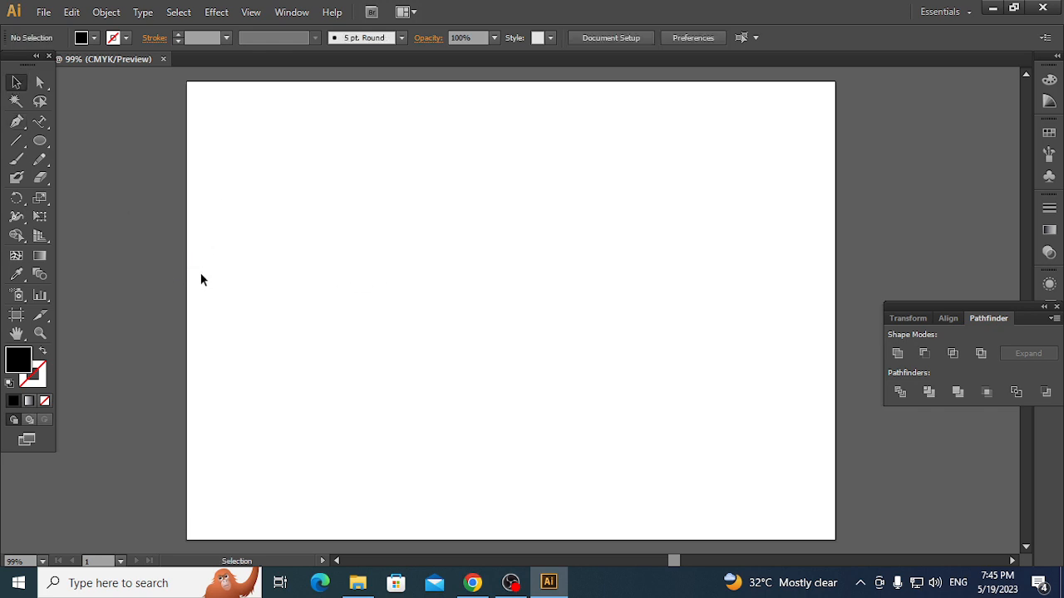
key(alt+Tab)
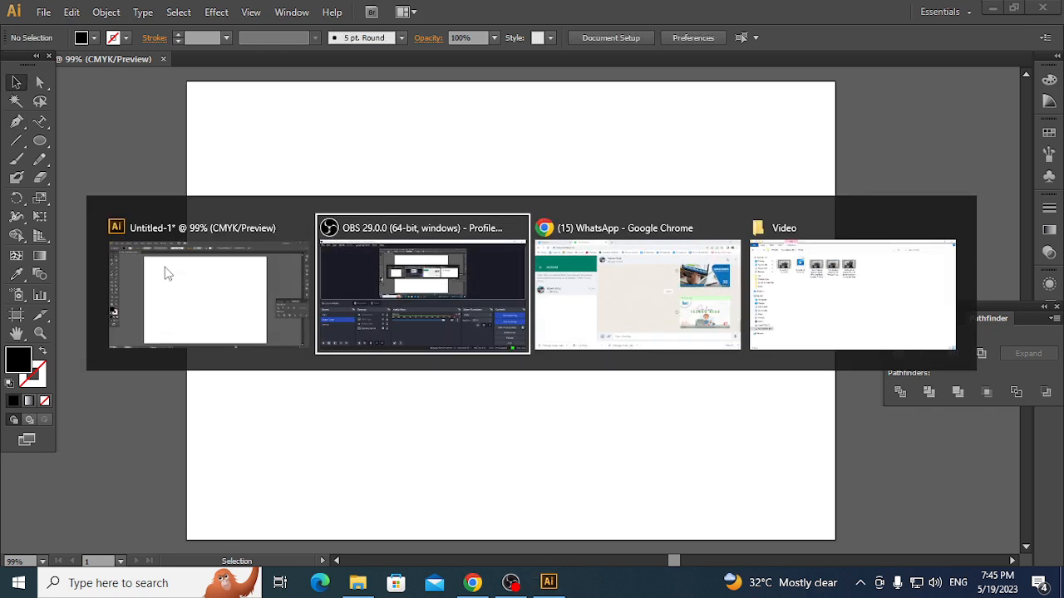
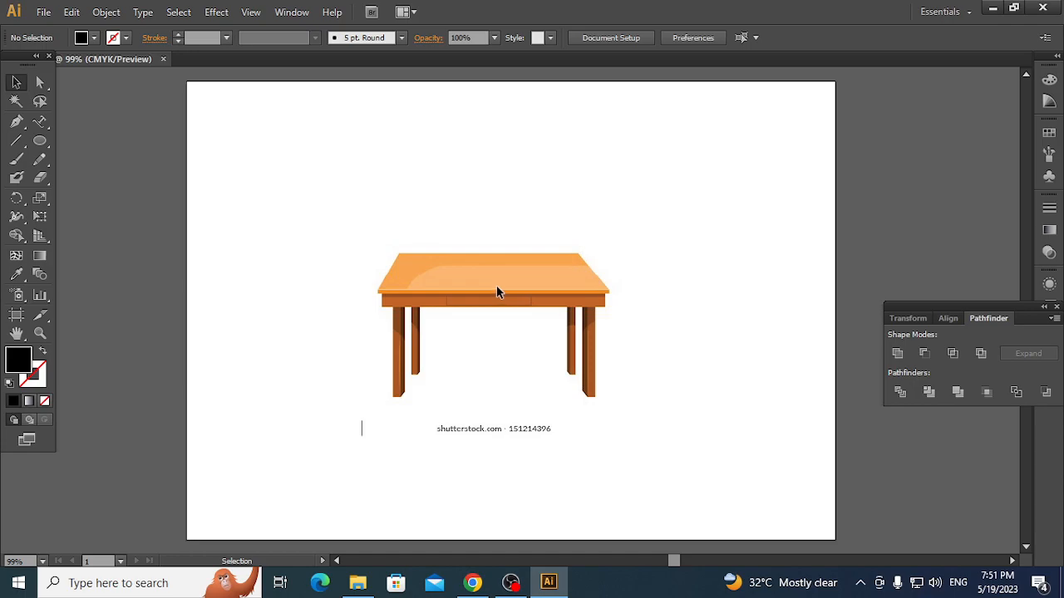
key(alt+Tab)
key(alt+Tab)
- Draw a rectangle over the table image's top surface, from its rear-left corner to its front-right corner
click(39, 143)
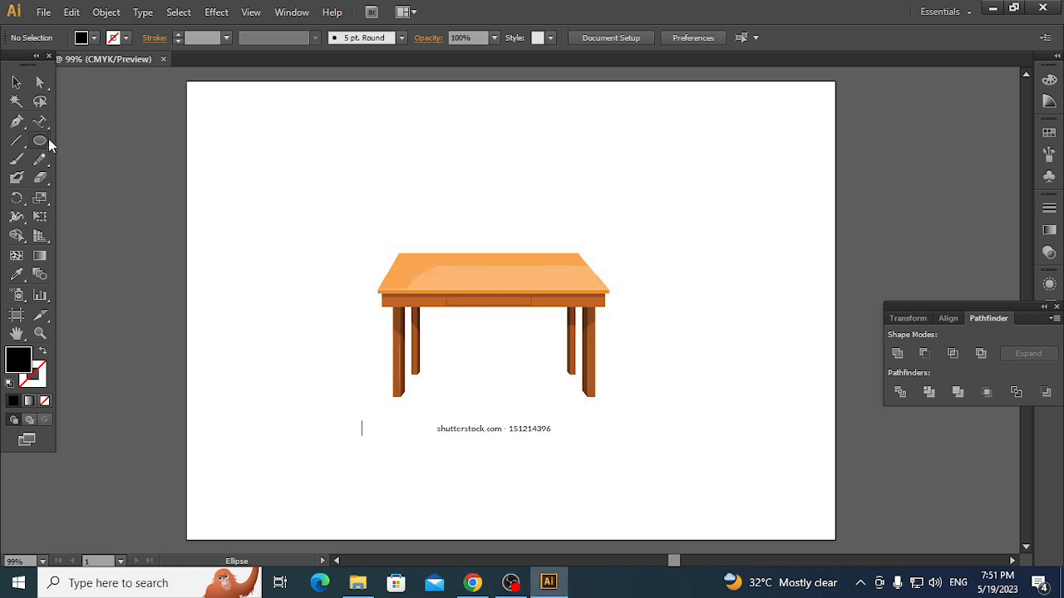
key(ctrl+=)
key(ctrl+=)
key(ctrl+=)
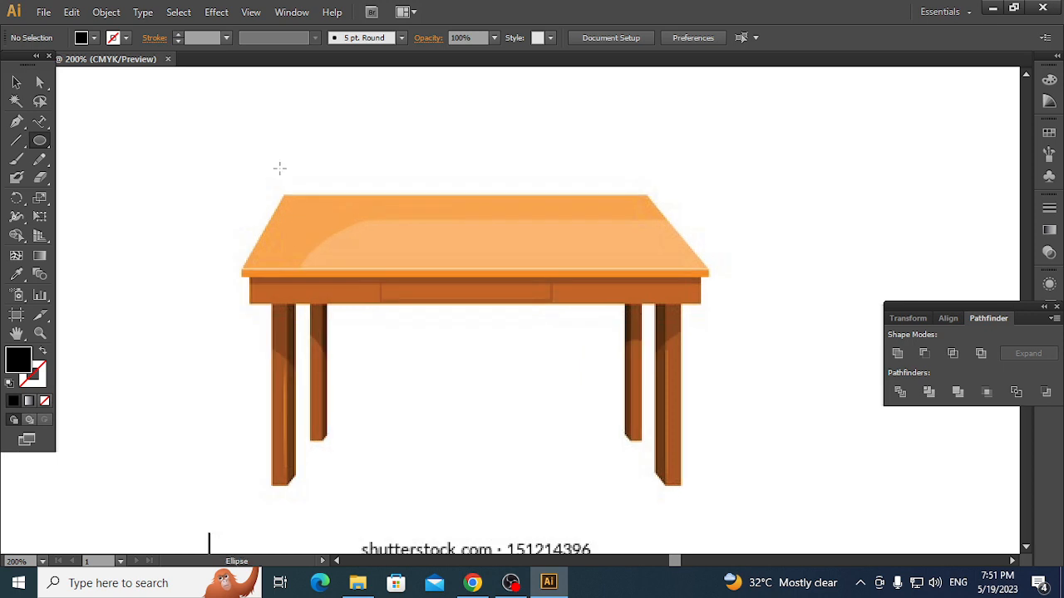
click(46, 141)
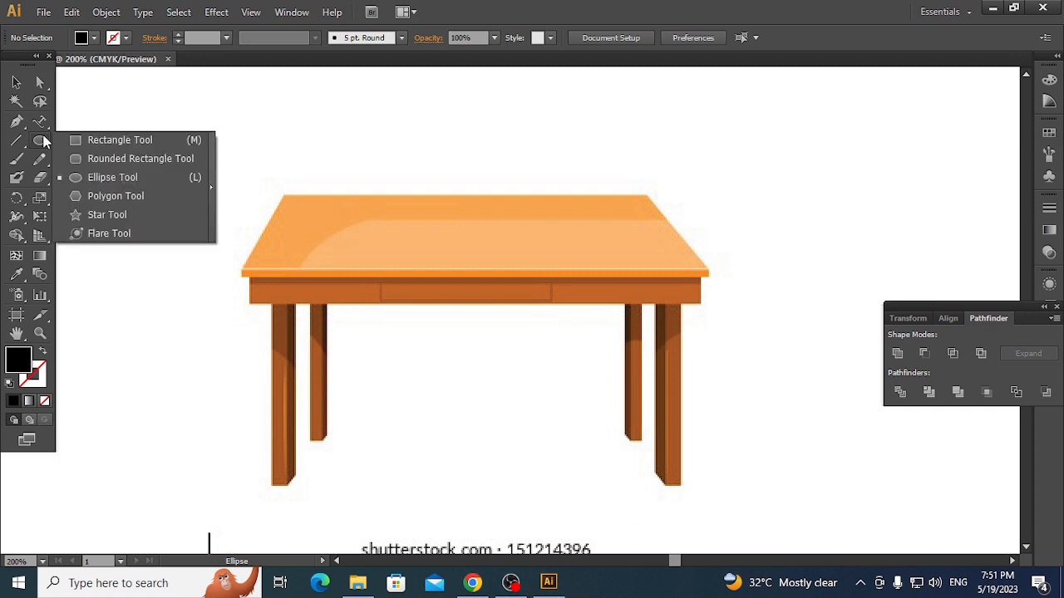
click(131, 140)
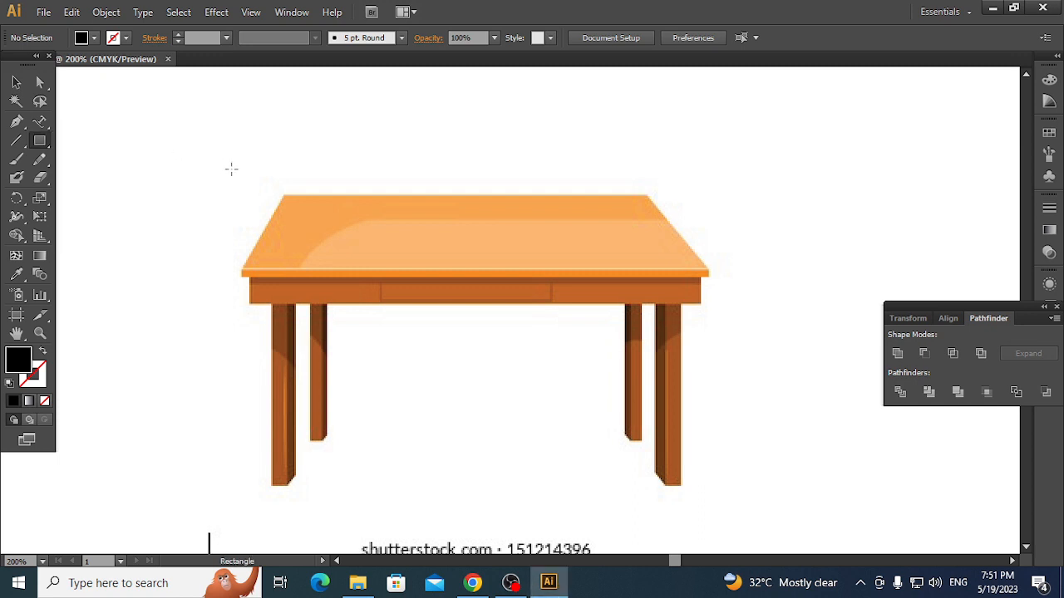
drag(285, 193, 707, 267)
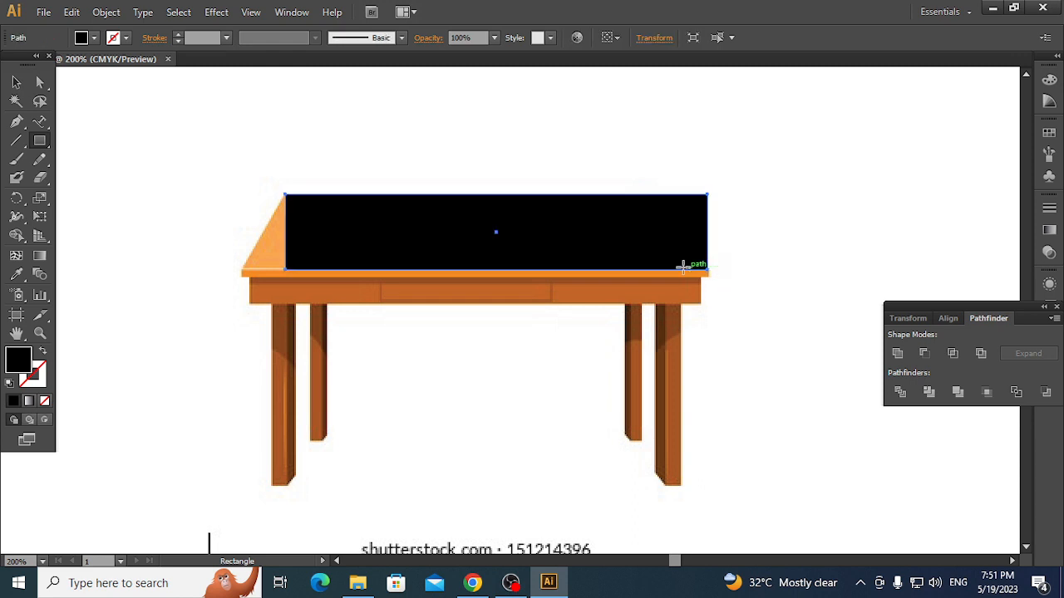
- Give the tabletop rectangle no fill and a black 0.5 pt stroke, and deselect it
click(96, 39)
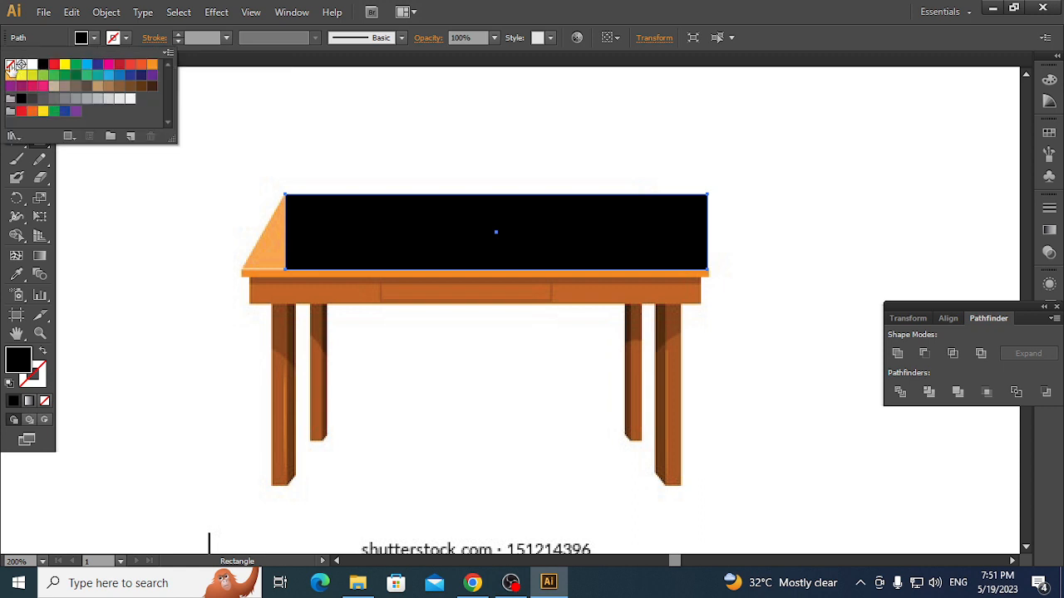
click(11, 66)
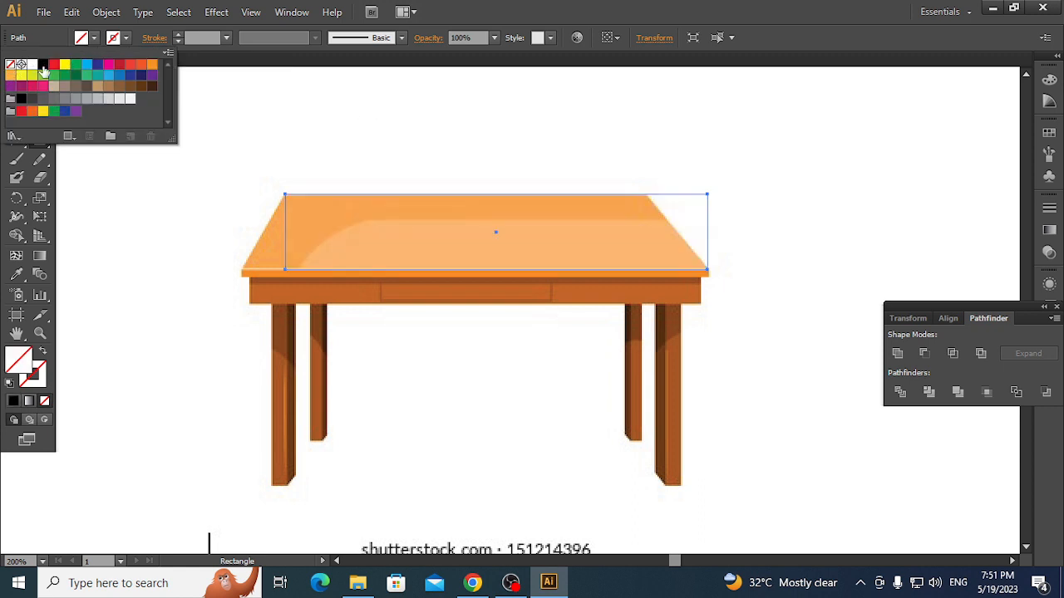
click(43, 65)
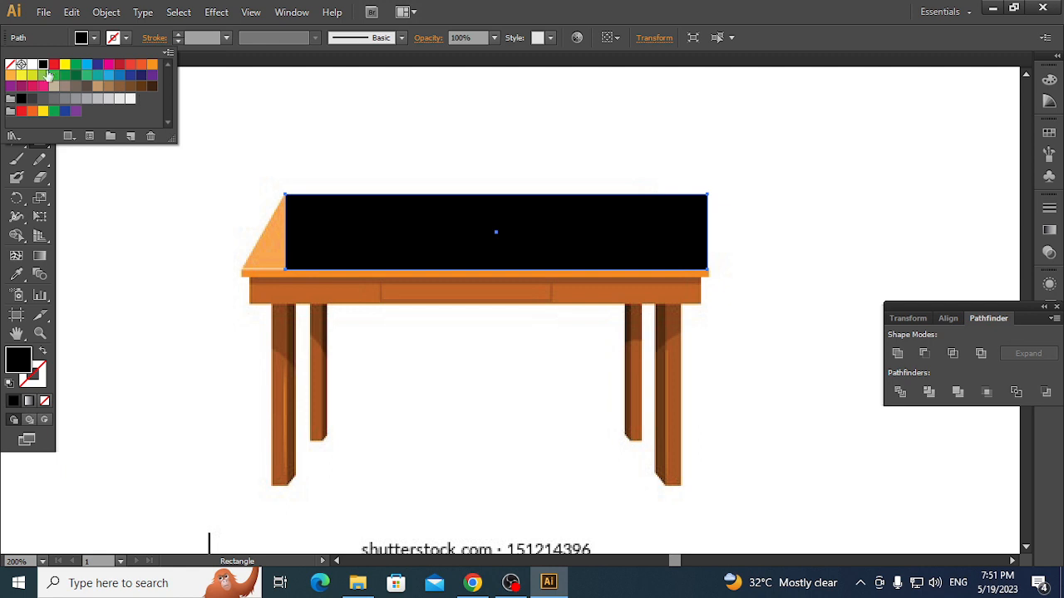
click(11, 66)
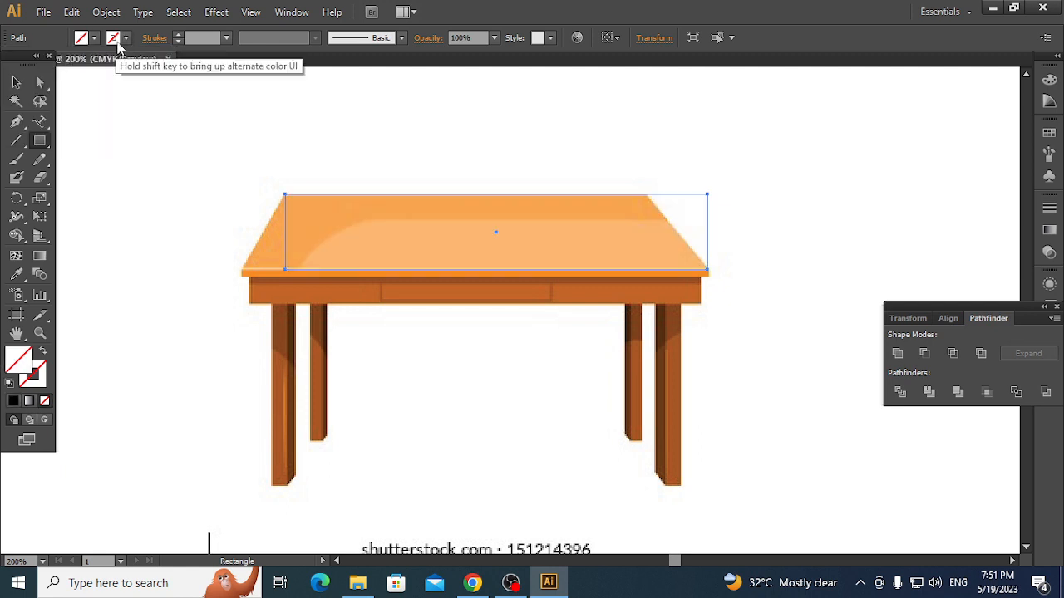
click(126, 38)
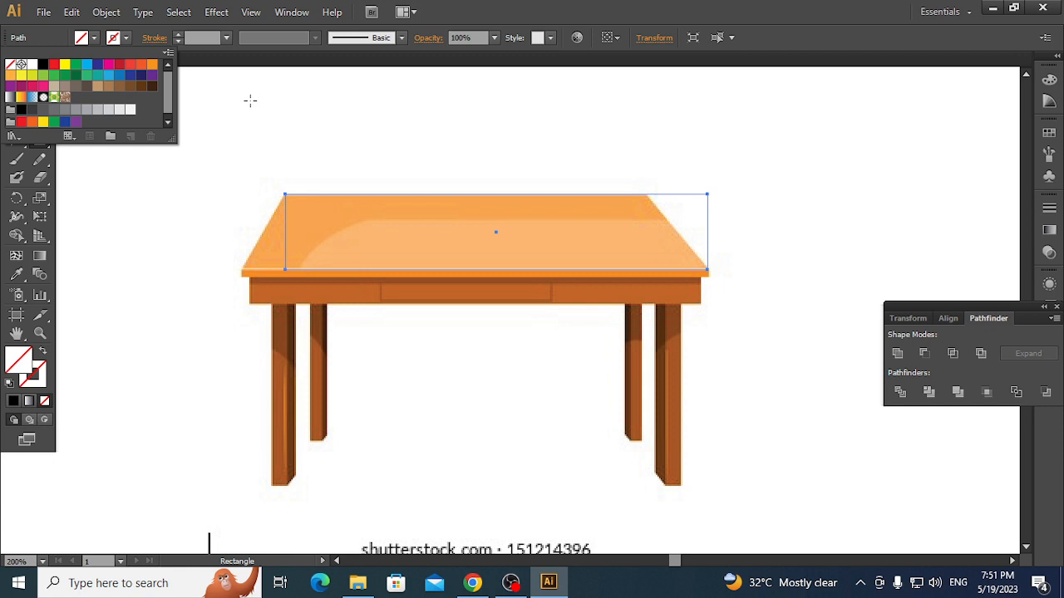
click(43, 64)
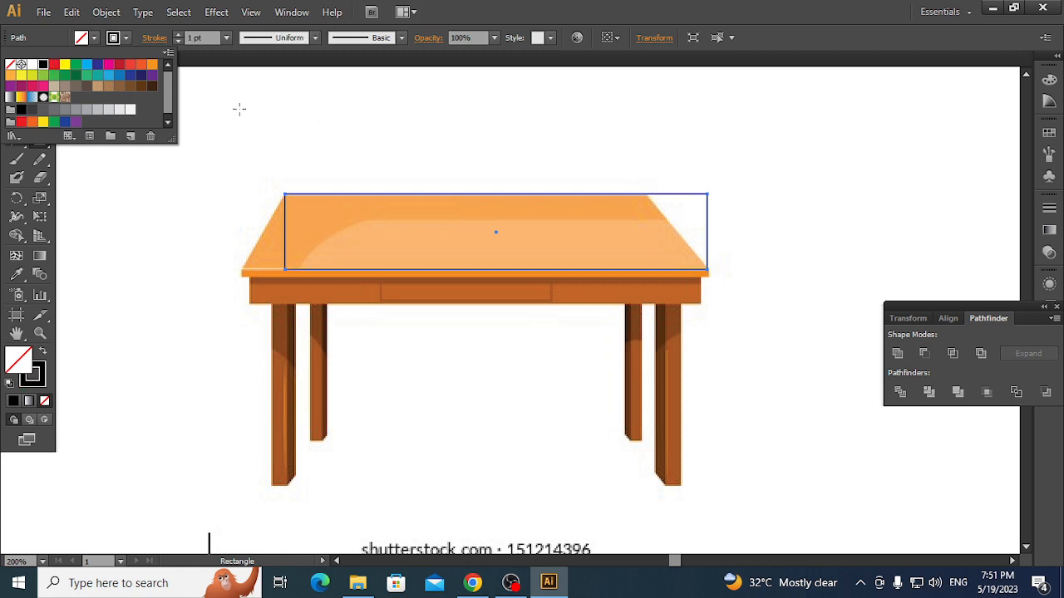
click(225, 38)
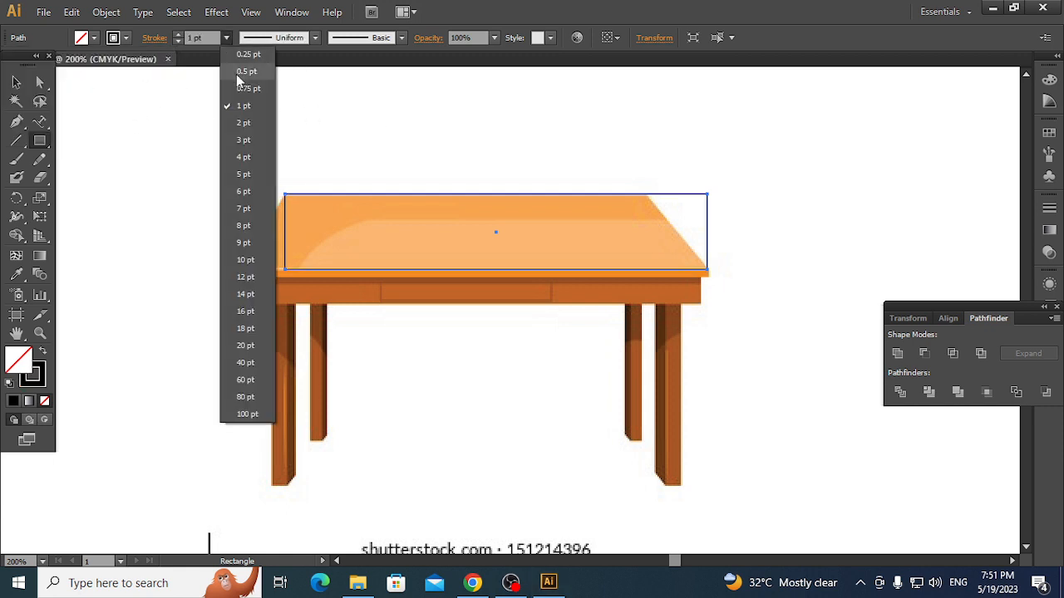
click(241, 72)
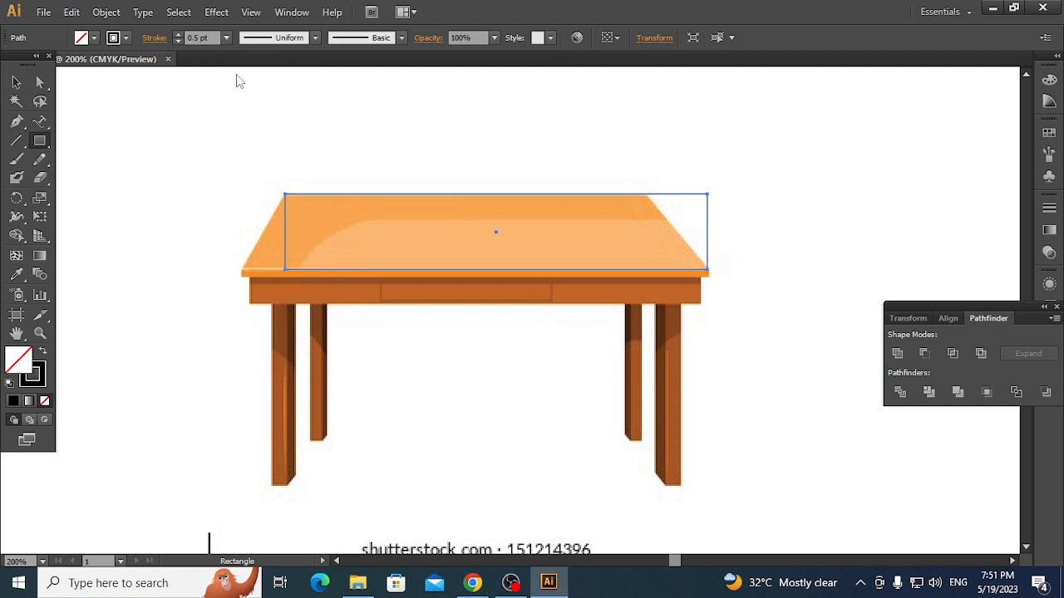
click(16, 83)
click(160, 133)
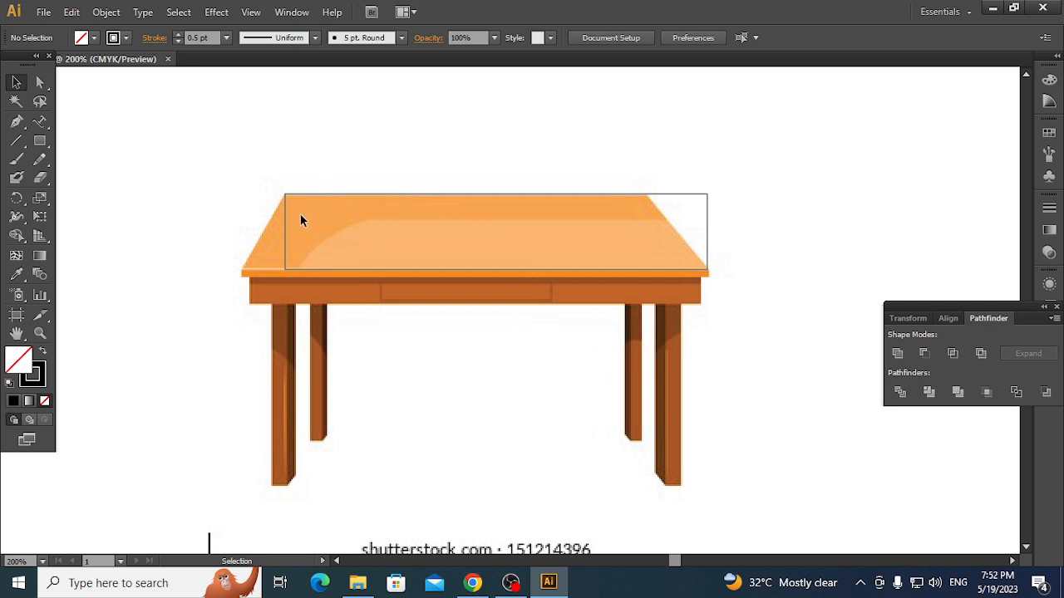
- Move the rectangle's lower-left and upper-right anchor points with Direct Selection to match the tabletop's slanted sides
click(41, 84)
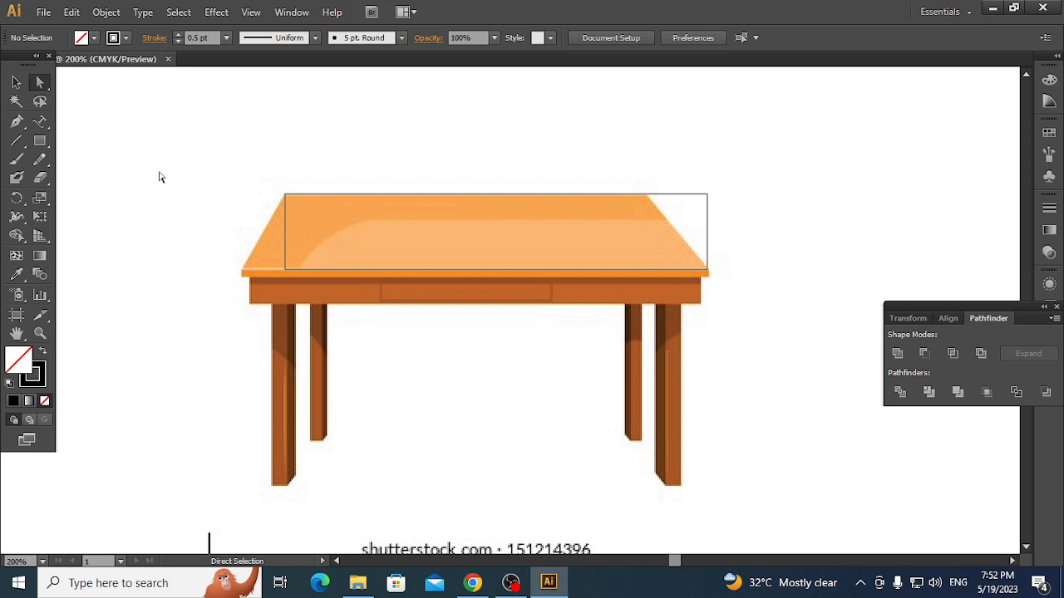
click(286, 269)
drag(286, 270, 242, 271)
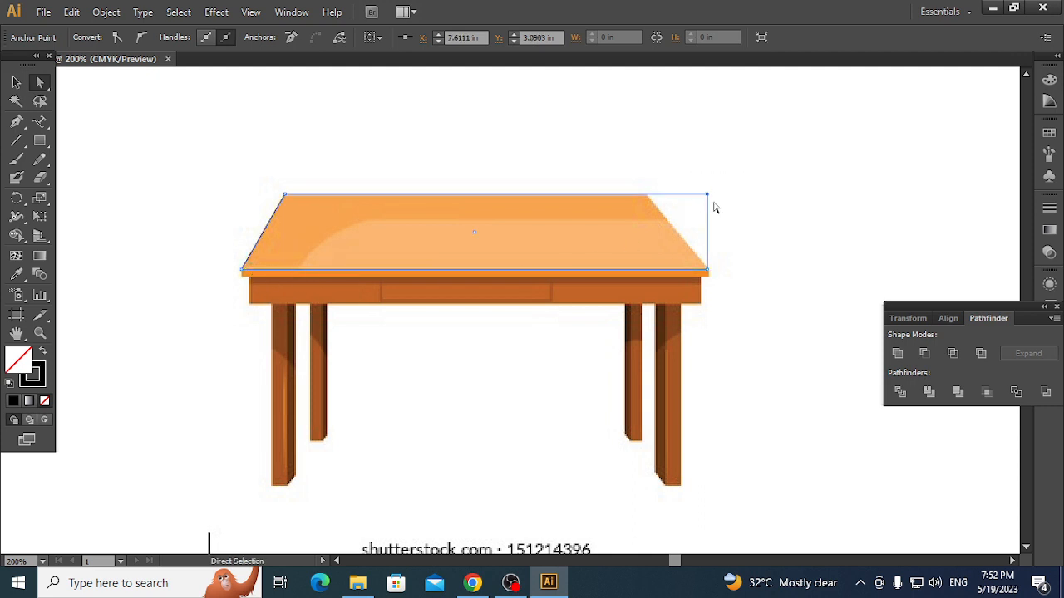
drag(708, 195, 650, 198)
- Fine-tune the outline's two rear anchor points so they sit exactly on the tabletop's rear corners
key(ctrl)
key(ctrl+equal)
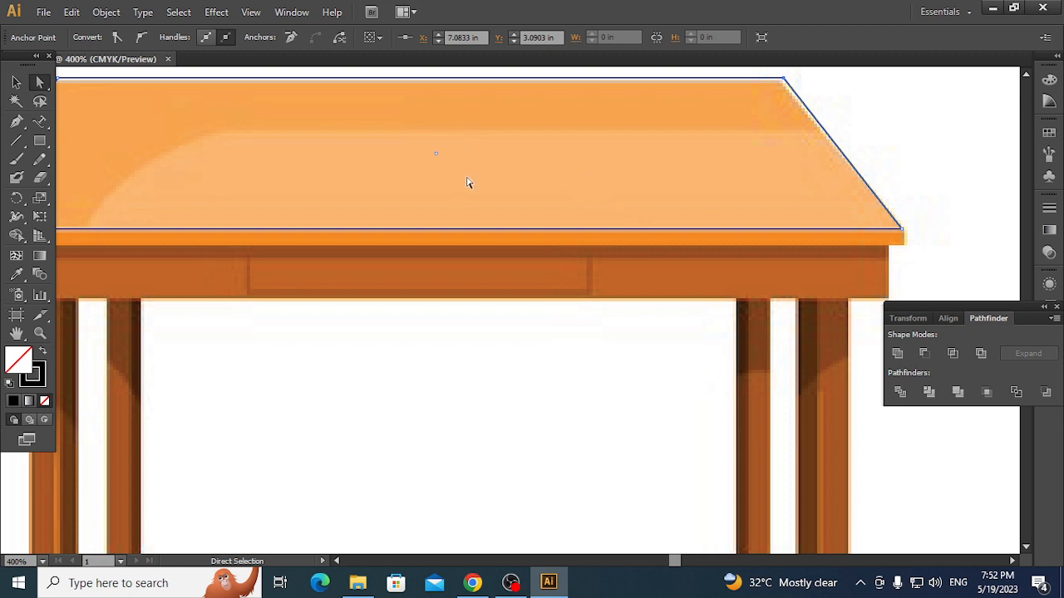
key(h)
drag(468, 183, 520, 282)
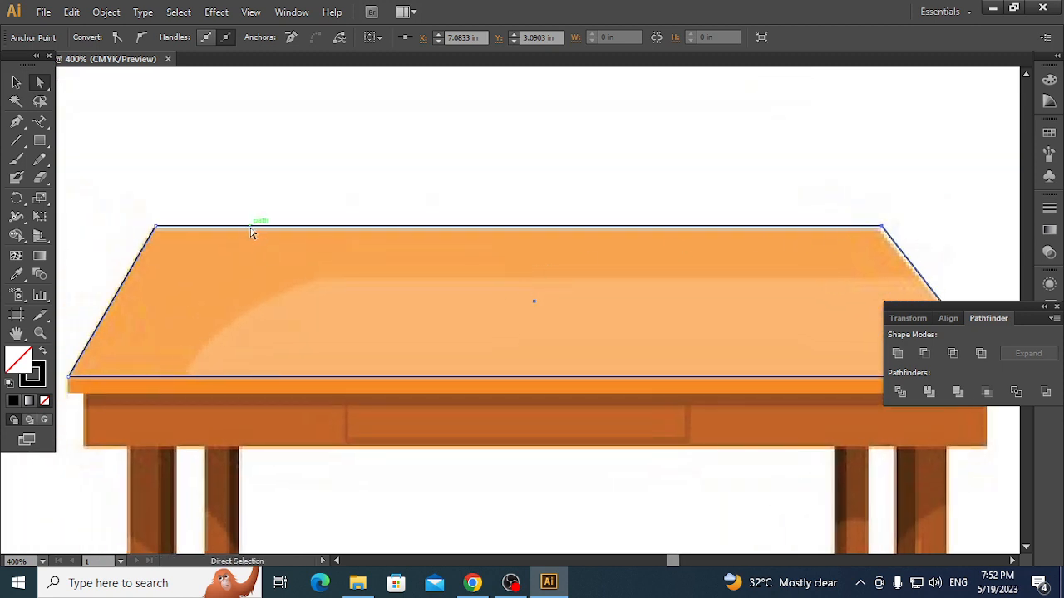
click(158, 228)
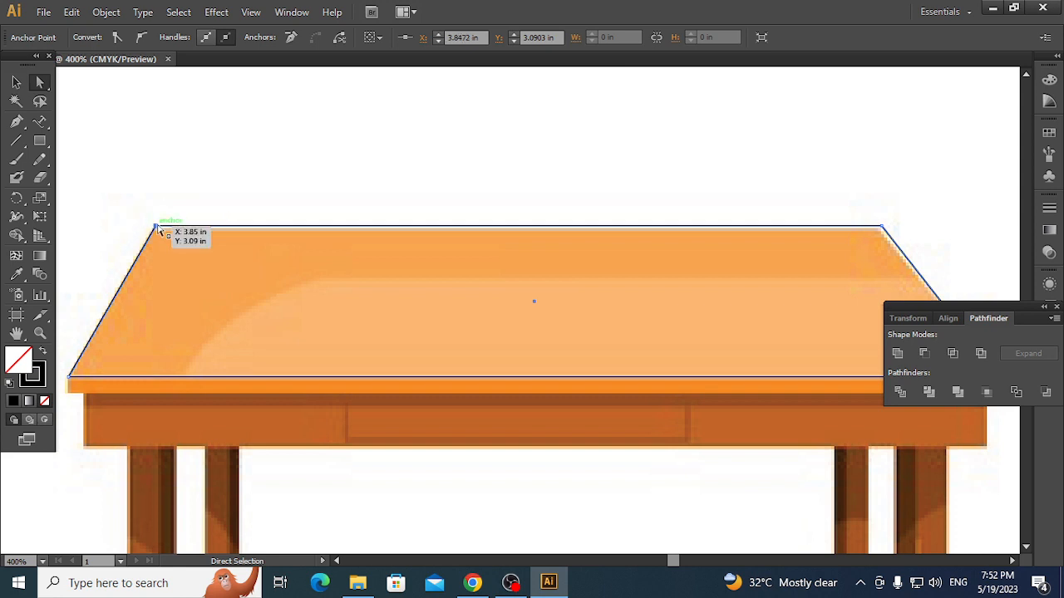
drag(159, 232, 155, 233)
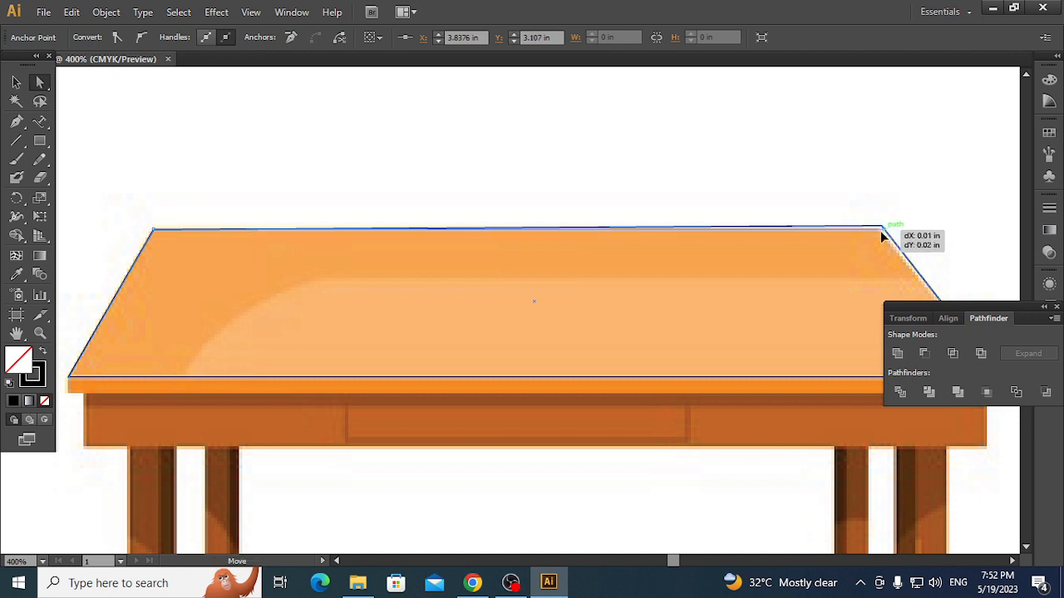
drag(881, 230, 879, 230)
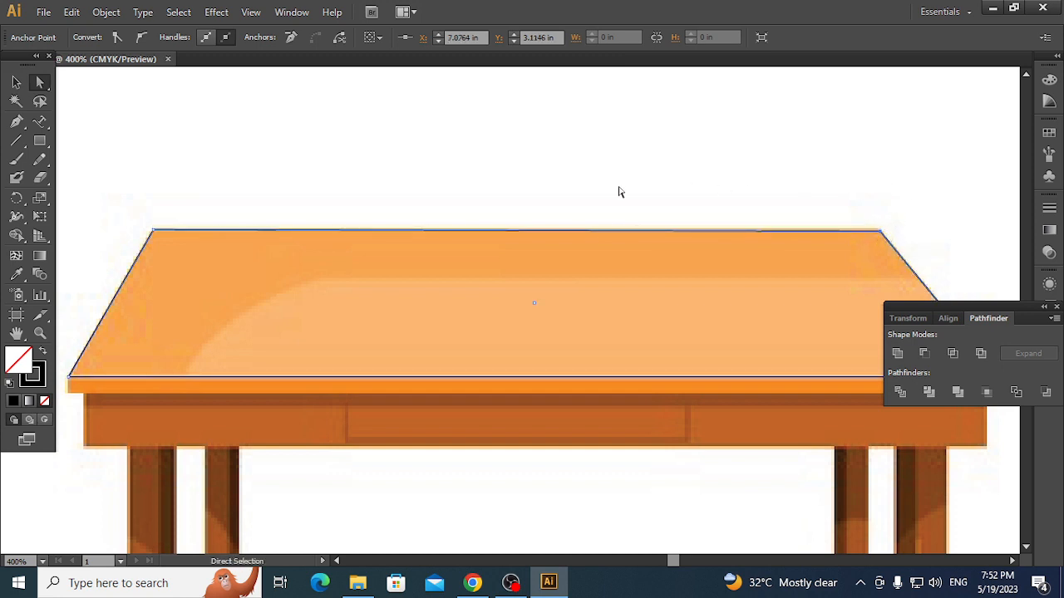
- Draw a thin, full-width rectangle along the tabletop's front edge, just below the traced outline
drag(40, 141, 146, 141)
scroll(166, 152, down, 2)
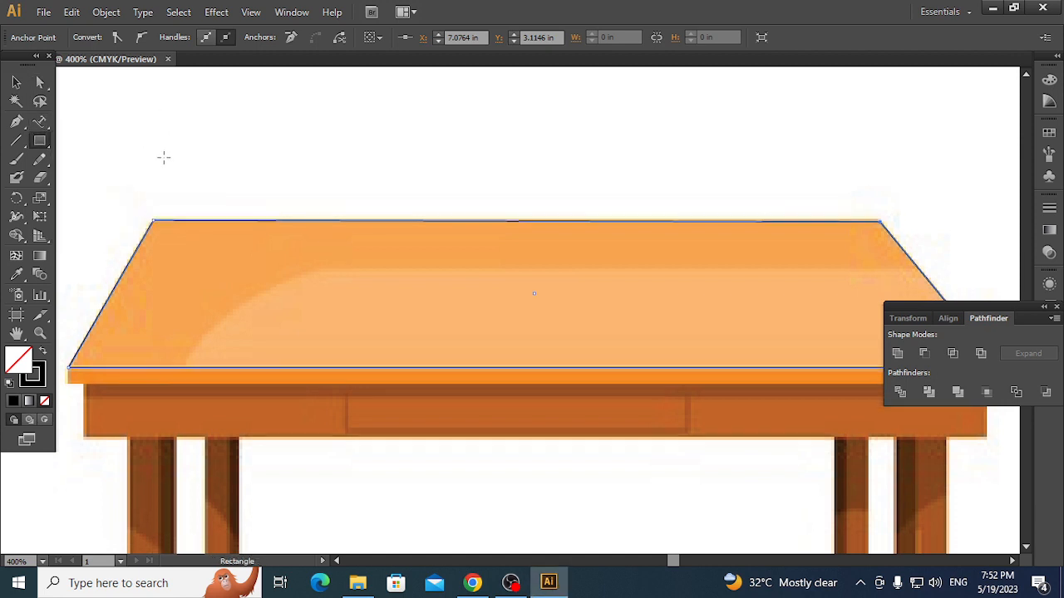
scroll(163, 166, down, 1)
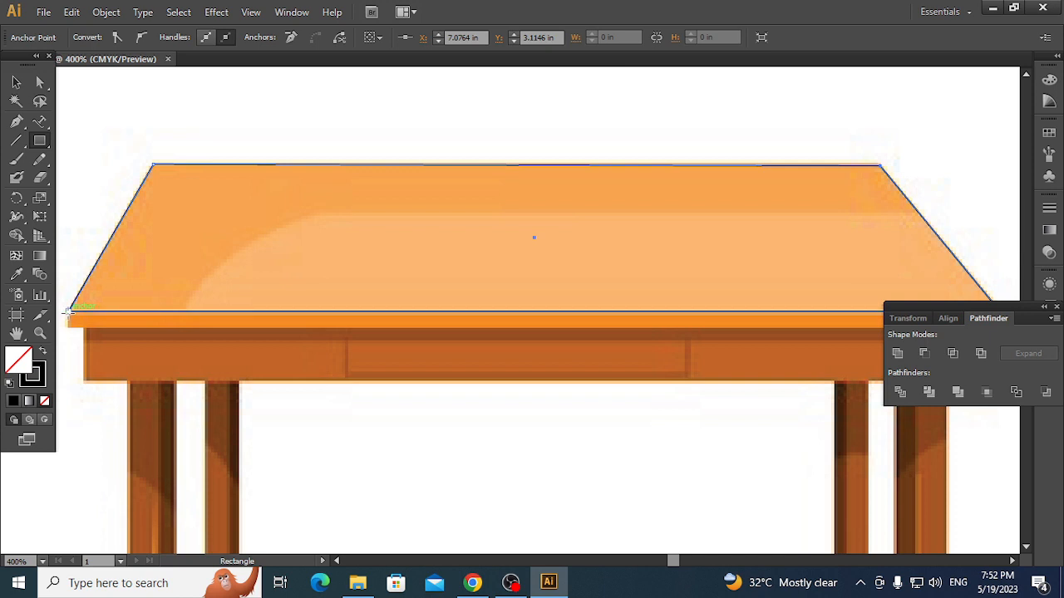
drag(70, 311, 1000, 335)
click(924, 349)
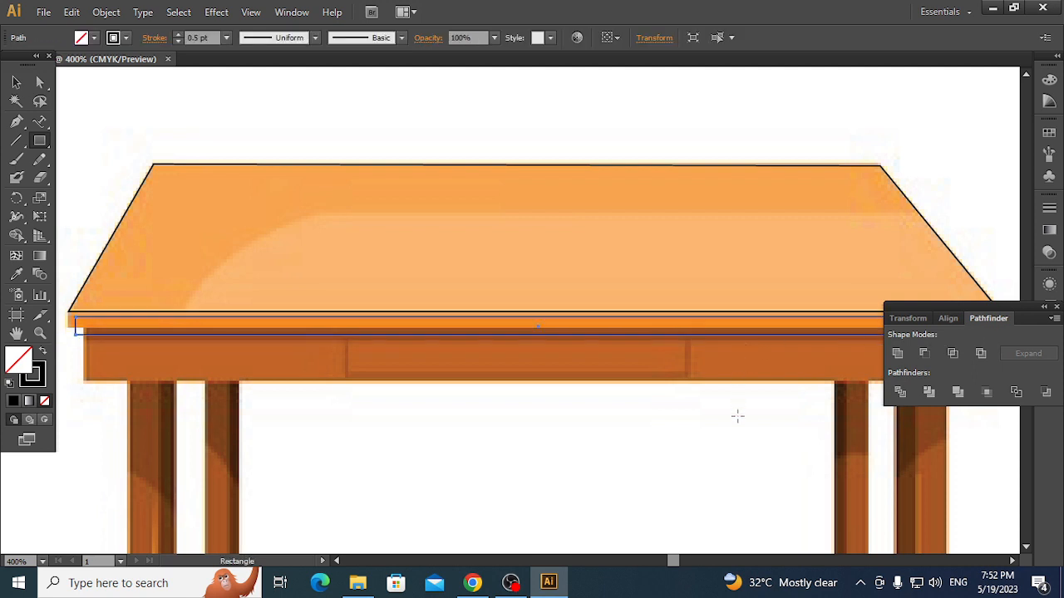
- Nudge the thin rectangle up and left, stretch its right side to the front edge's end, and deselect it
drag(737, 417, 608, 426)
key(ctrl+minus)
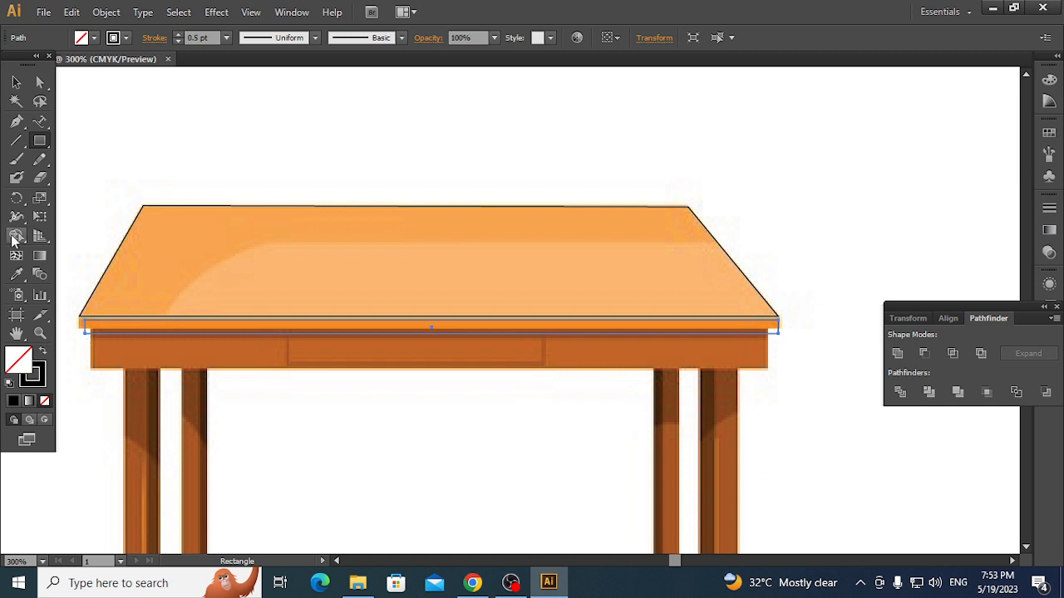
click(16, 81)
drag(416, 416, 501, 356)
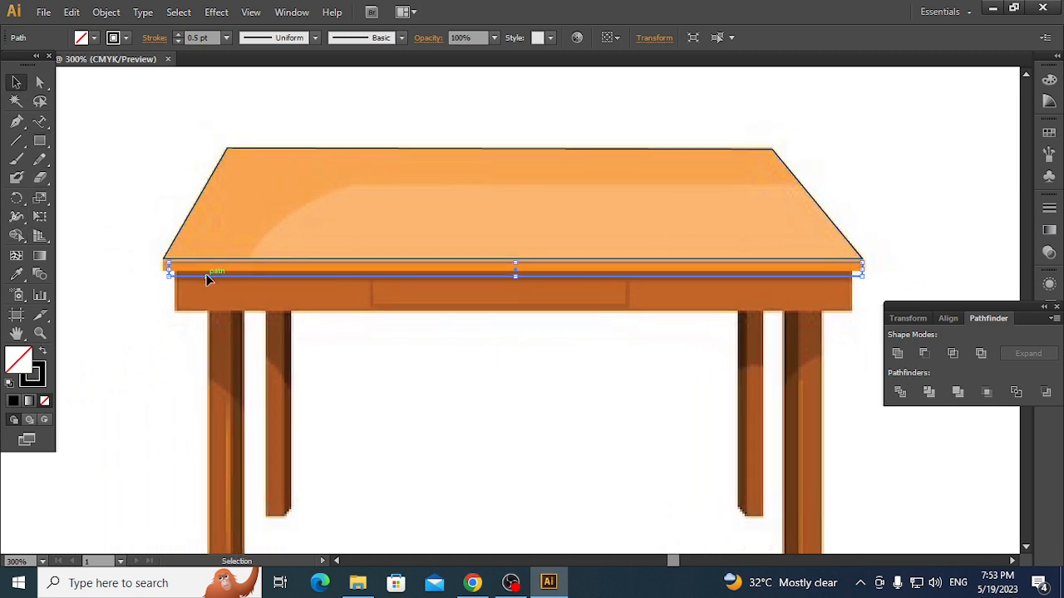
key(Up)
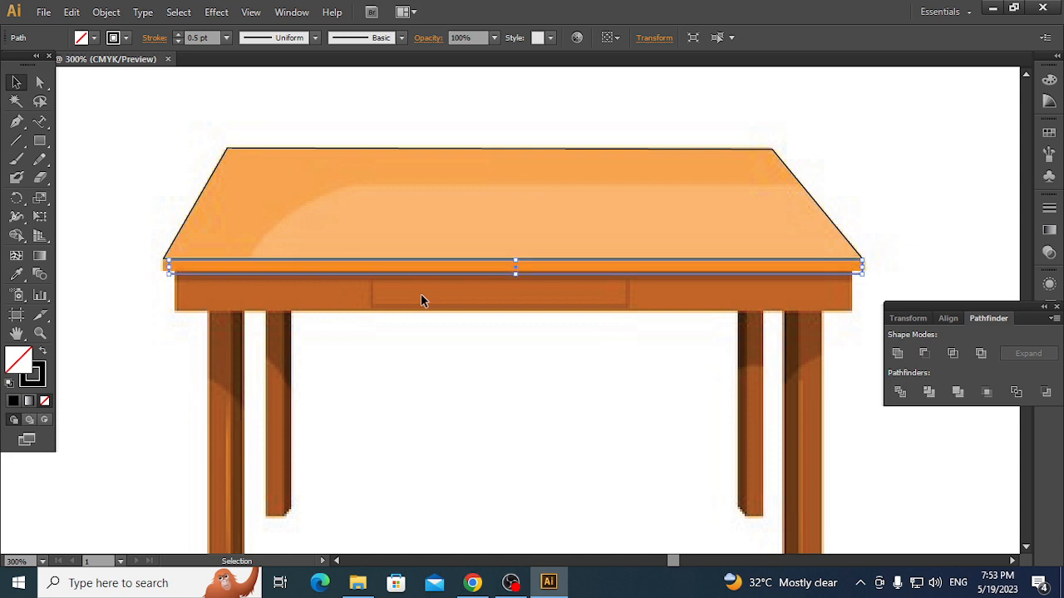
key(Left)
key(Left)
drag(857, 268, 865, 269)
click(890, 257)
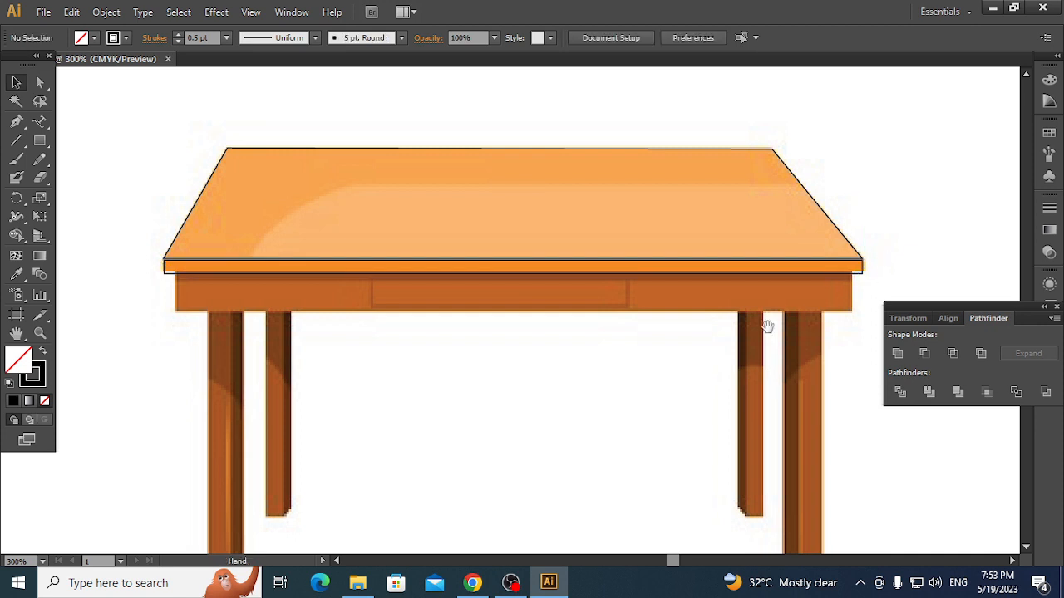
- Nudge the thin front-edge rectangle up until its upper side meets the tabletop outline, and deselect it
key(k)
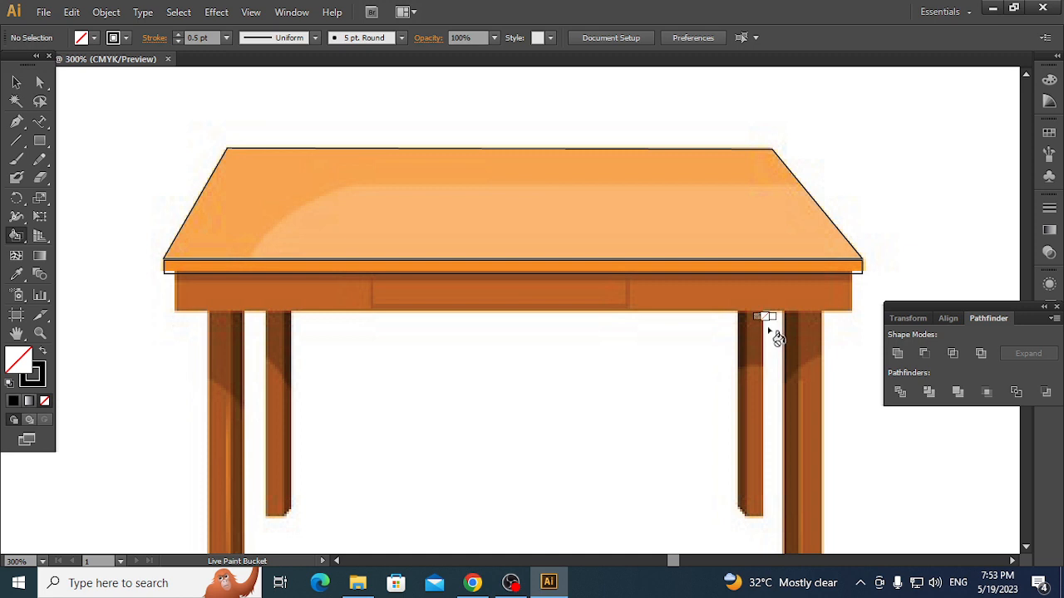
key(ctrl+plus)
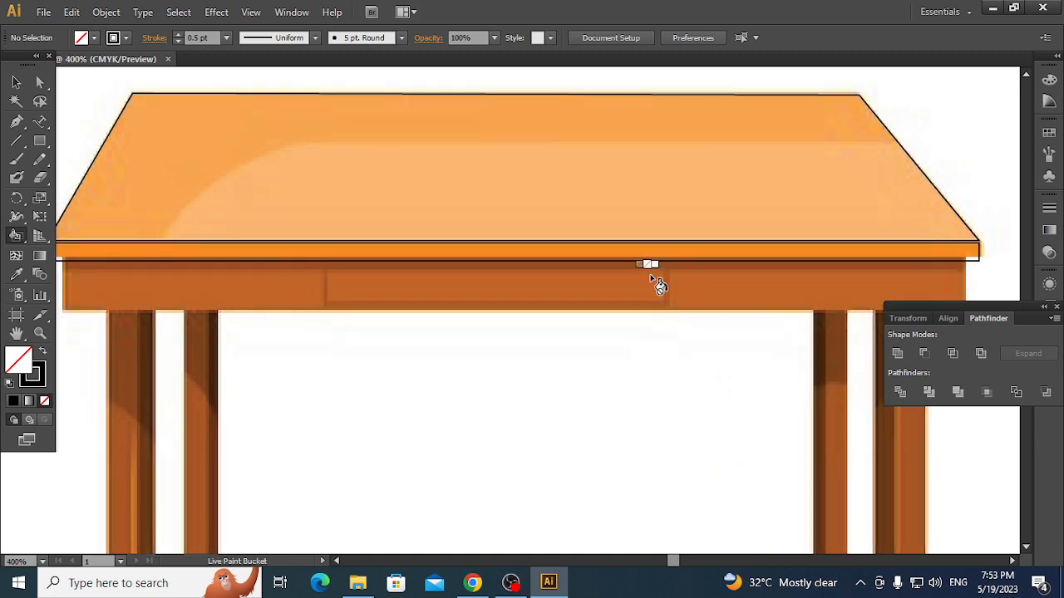
key(v)
key(ctrl+plus)
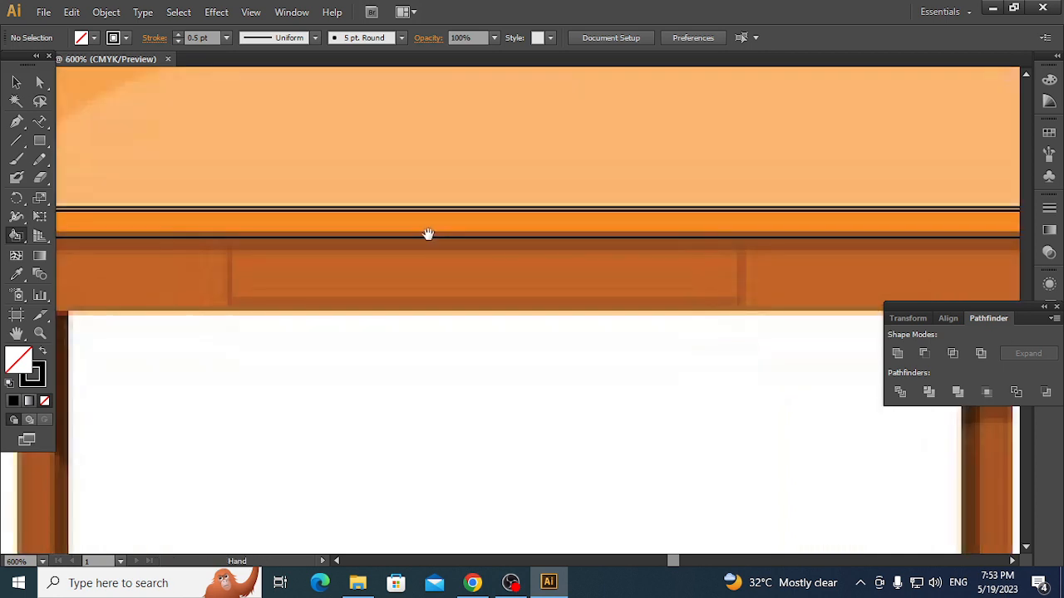
drag(427, 235, 719, 254)
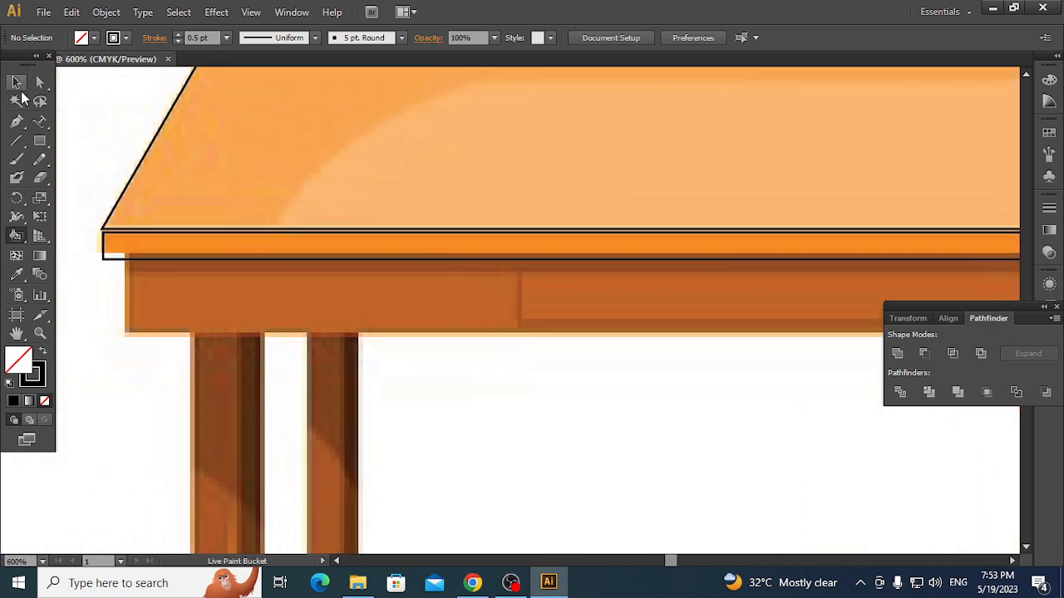
key(v)
click(123, 255)
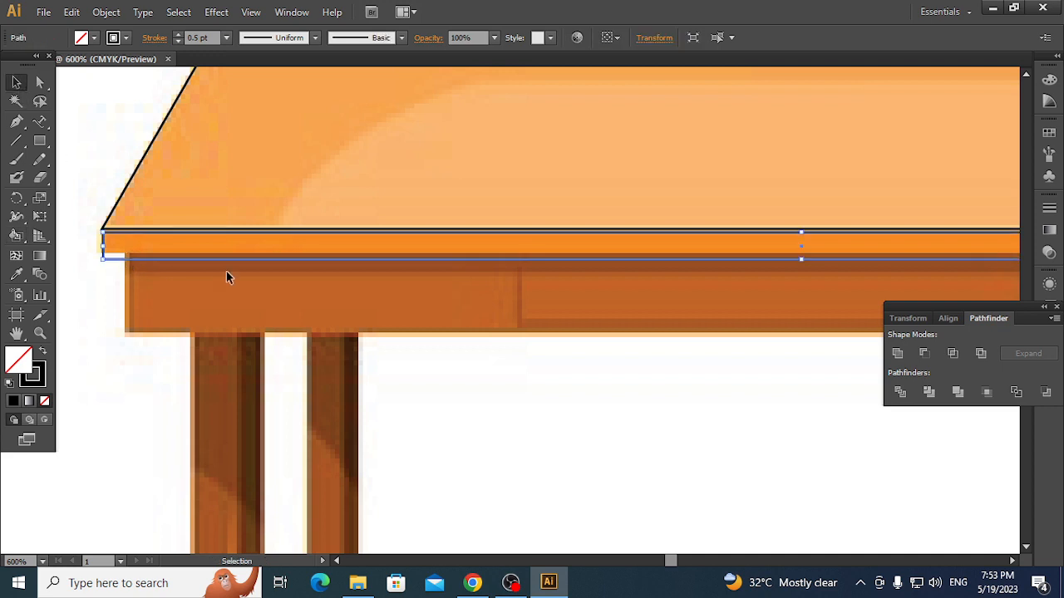
key(Up)
key(Up)
key(Down)
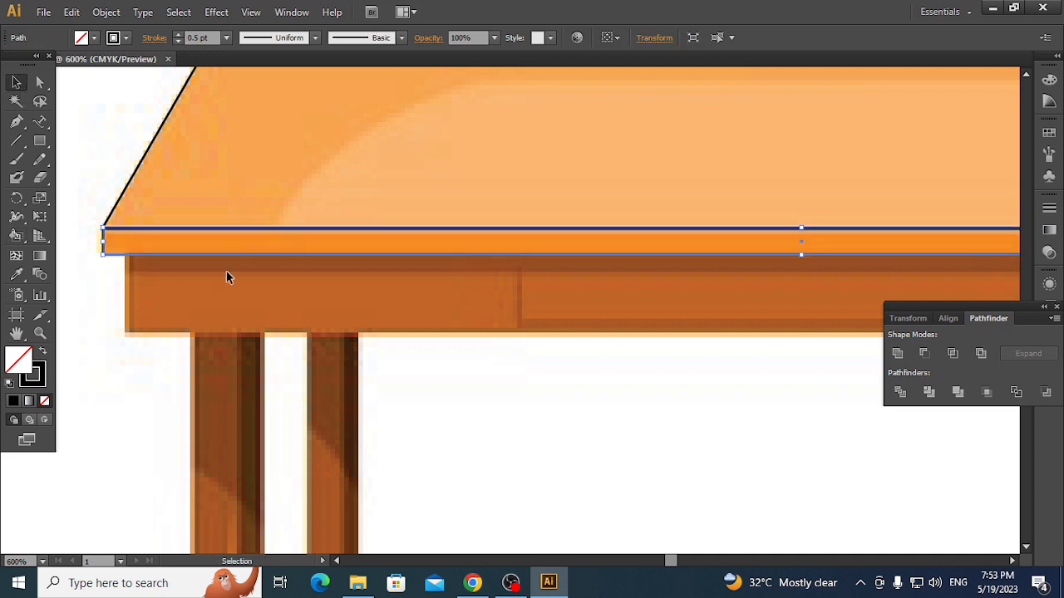
click(107, 202)
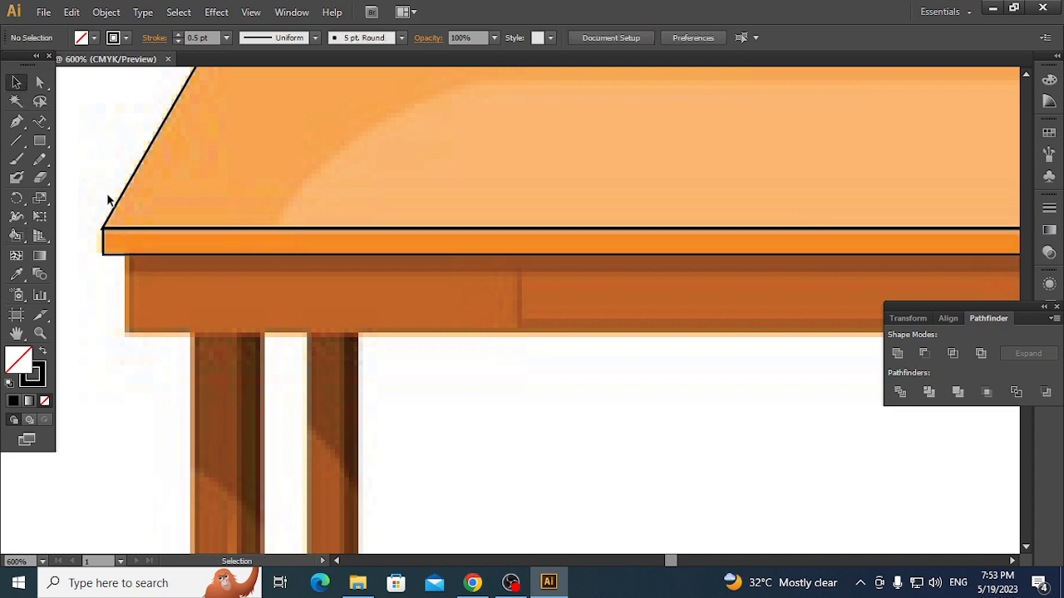
- Fine-tune the thin rectangle's left end with small nudges and Direct Selection so it lines up with the tabletop's front-left corner
click(140, 252)
key(Left)
key(Right)
key(Right)
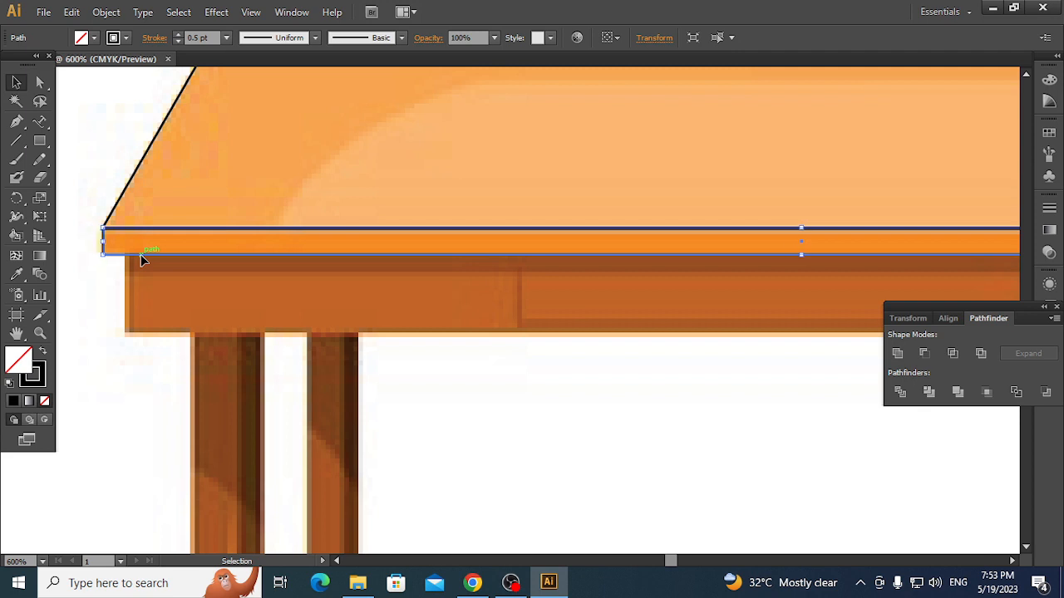
click(68, 298)
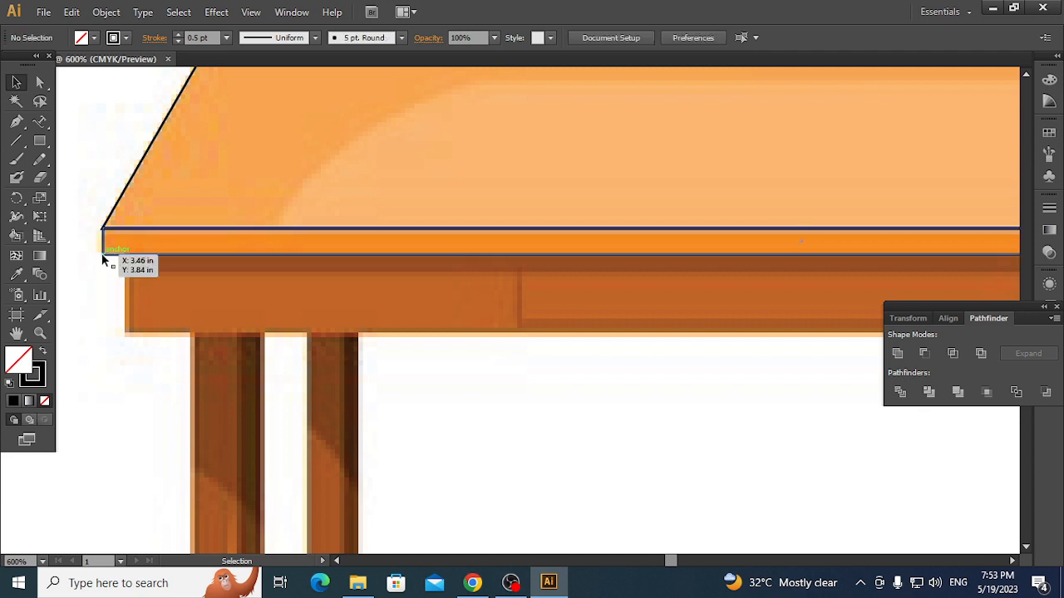
click(46, 83)
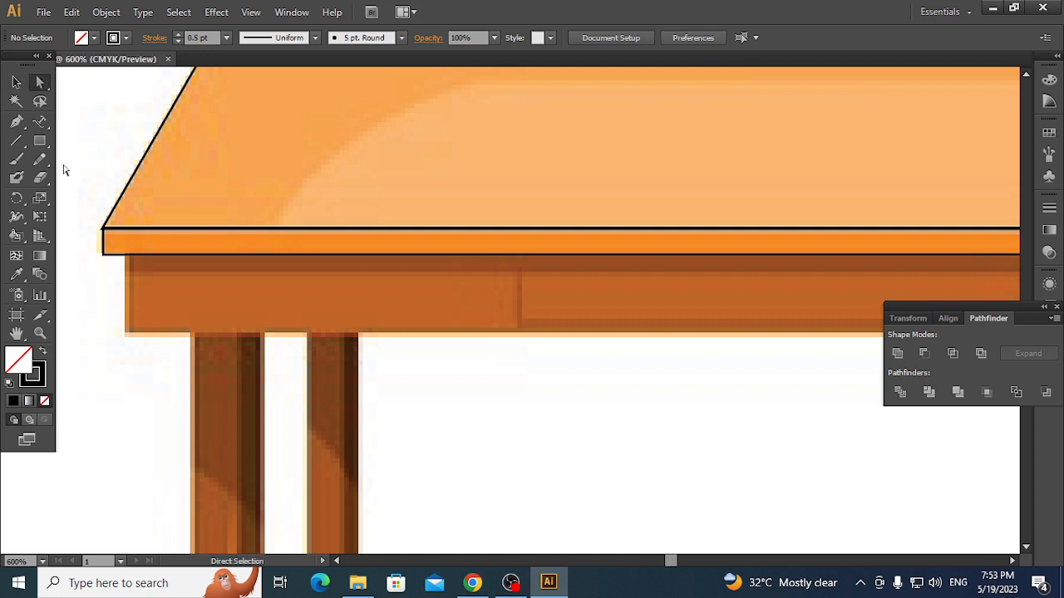
click(103, 242)
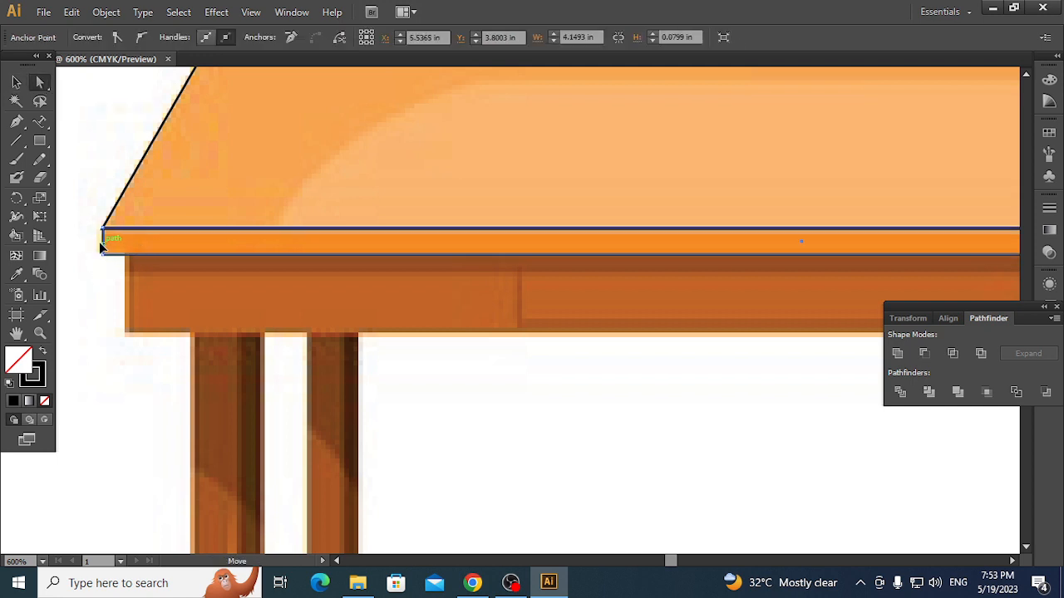
drag(101, 245, 102, 252)
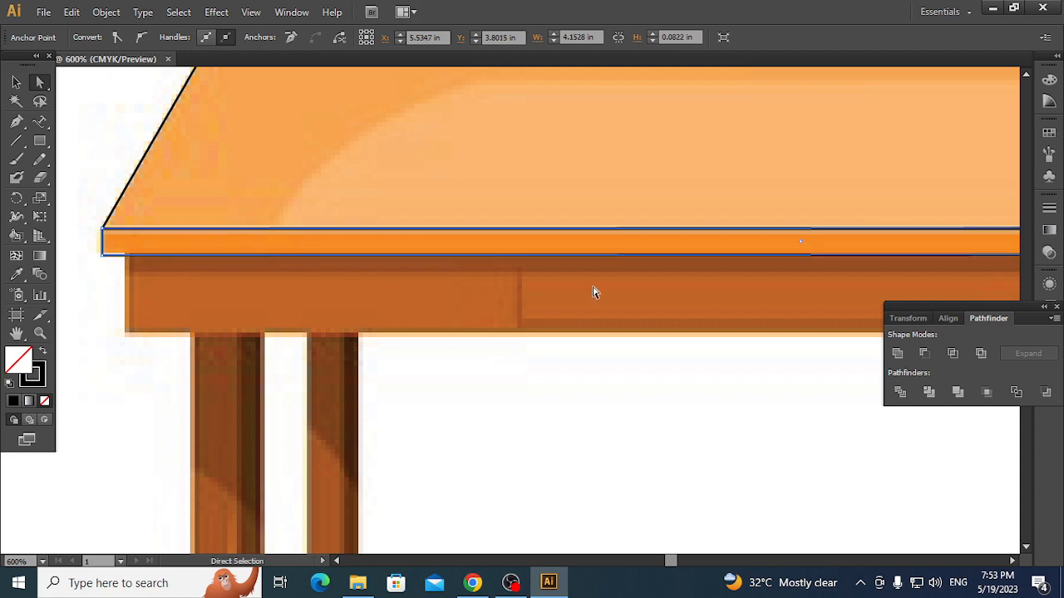
- Adjust the thin rectangle's right-end anchor point to fit the tabletop's front-right corner, and deselect the path
drag(674, 388, 315, 413)
drag(562, 432, 256, 432)
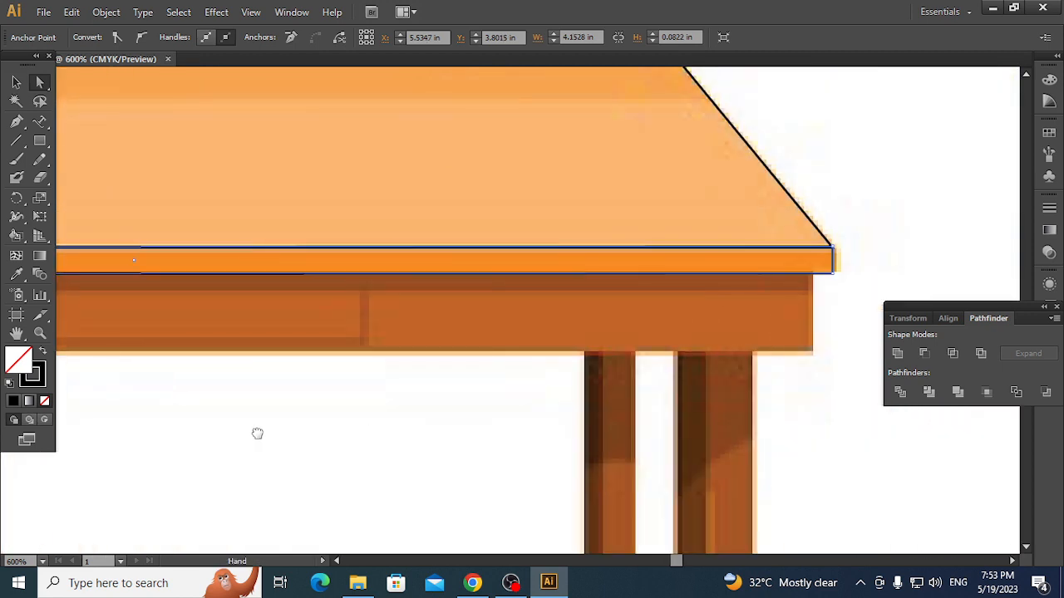
drag(820, 402, 699, 431)
drag(752, 277, 708, 293)
click(734, 300)
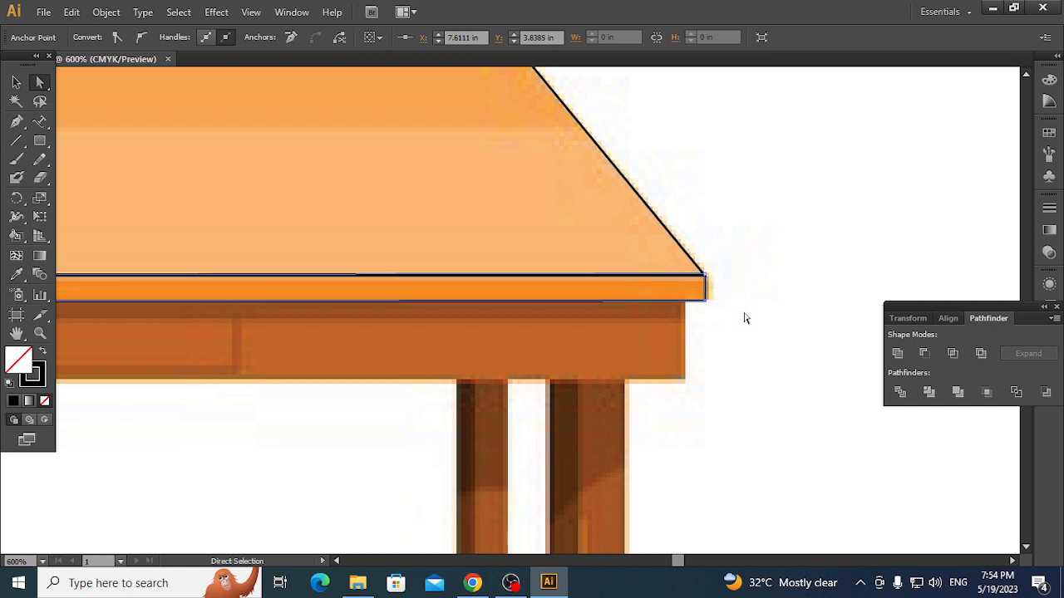
click(744, 317)
scroll(732, 339, up, 1)
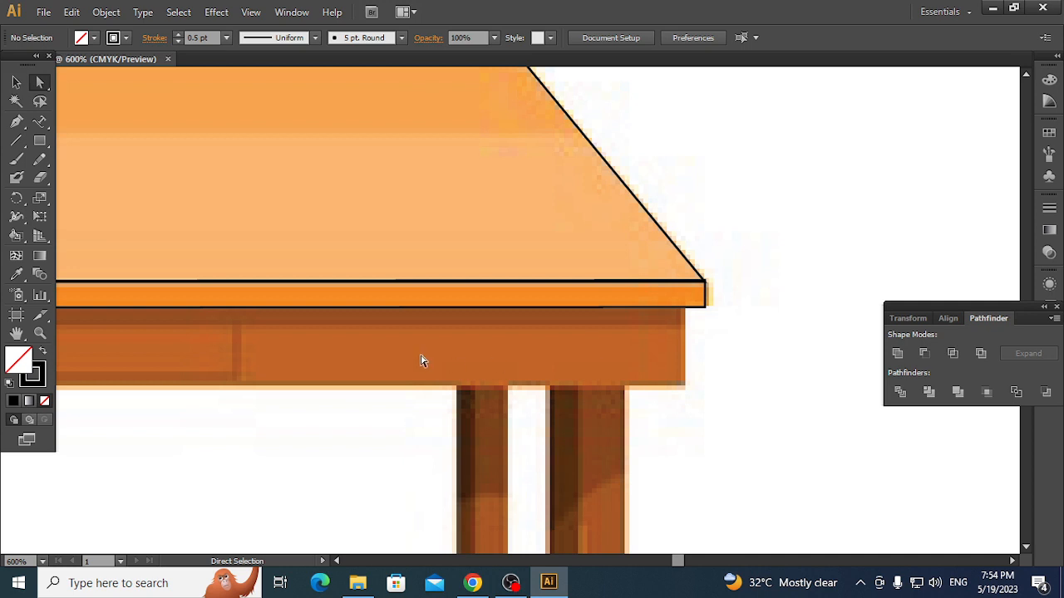
- Trace the apron below the tabletop with the Pen tool as a closed four-corner outline about 4.01 in wide and 0.23 in high
drag(355, 375, 826, 291)
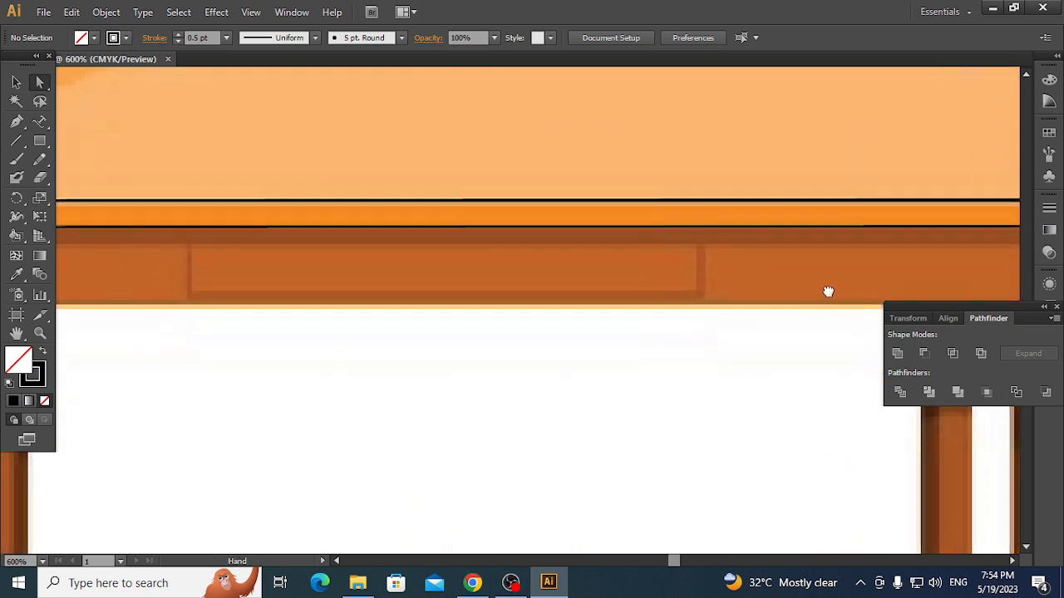
key(ctrl+minus)
key(ctrl+minus)
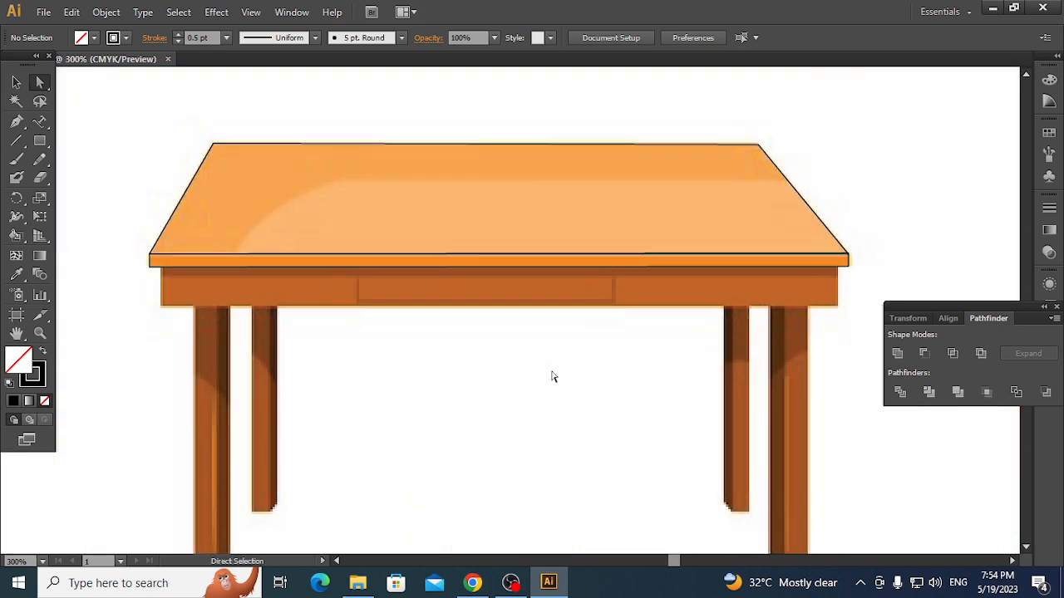
click(39, 143)
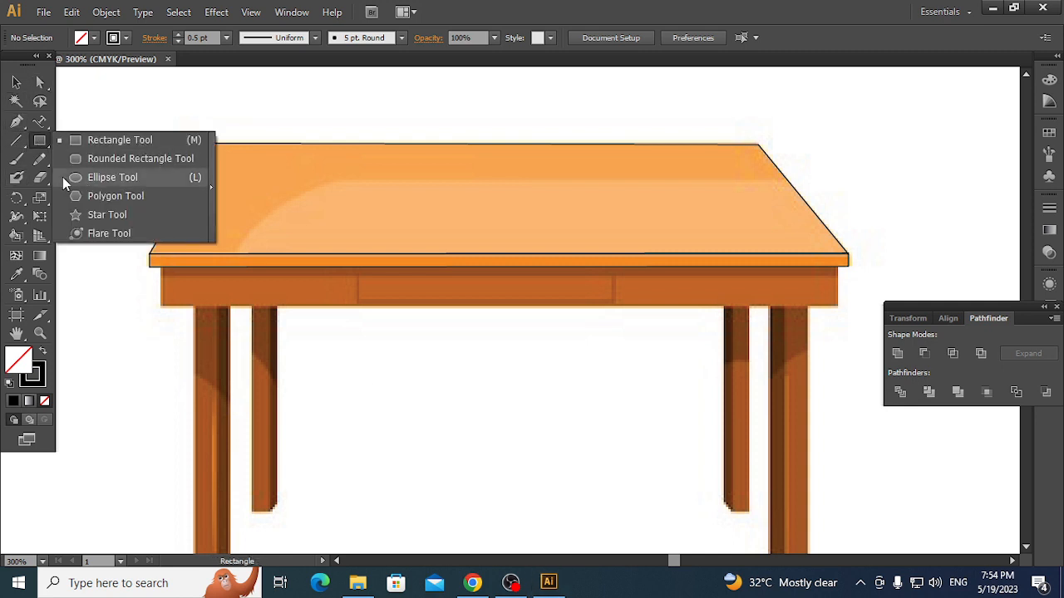
click(17, 122)
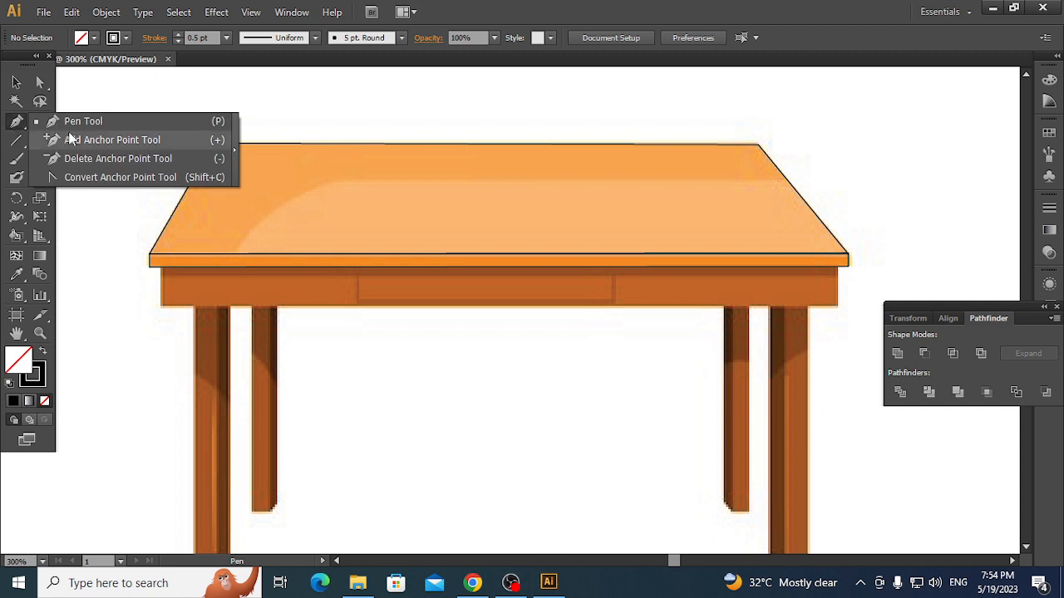
click(160, 266)
click(847, 266)
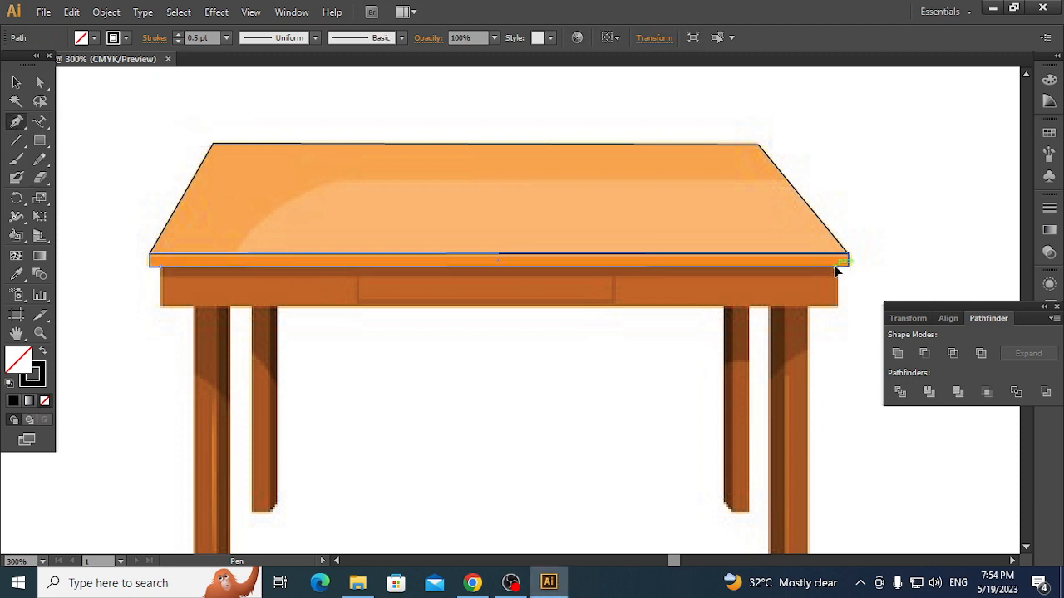
drag(837, 271, 842, 313)
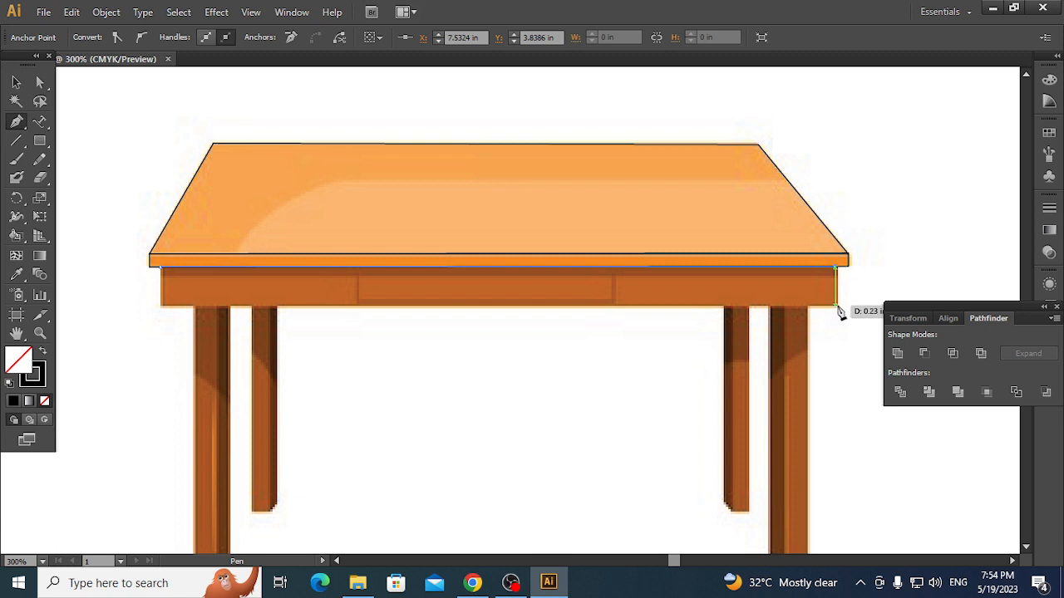
click(837, 307)
click(162, 306)
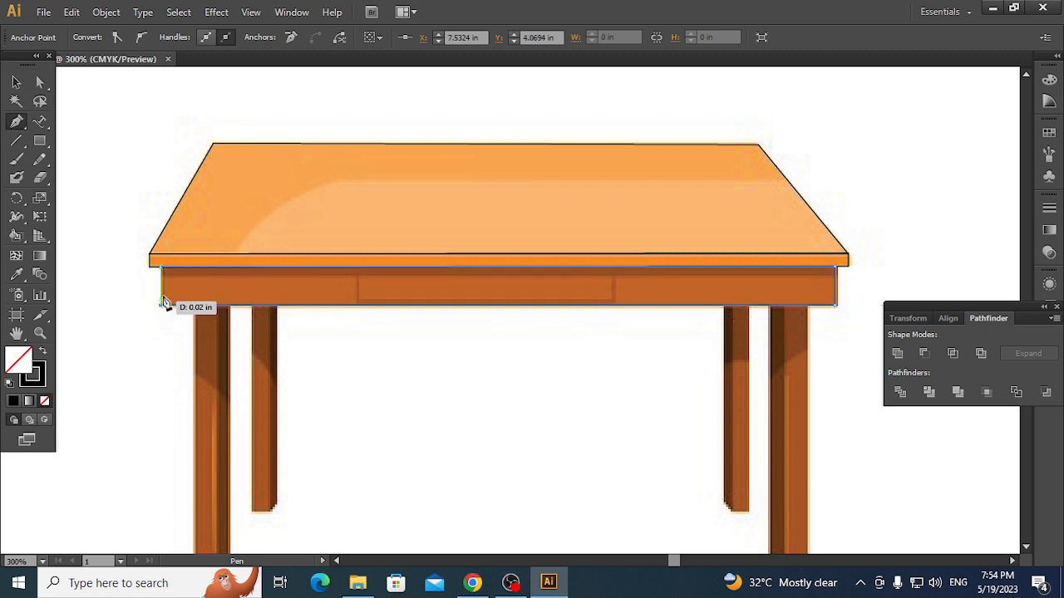
drag(164, 304, 164, 274)
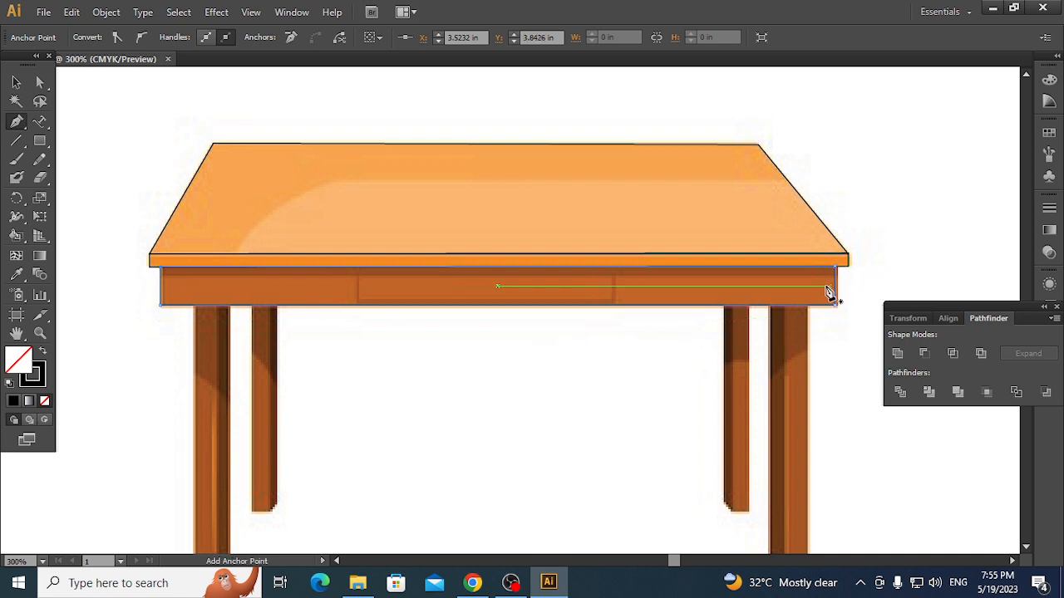
- Move the apron outline's right side slightly outward with Direct Selection, widening the outline to about 4.03 in
click(41, 82)
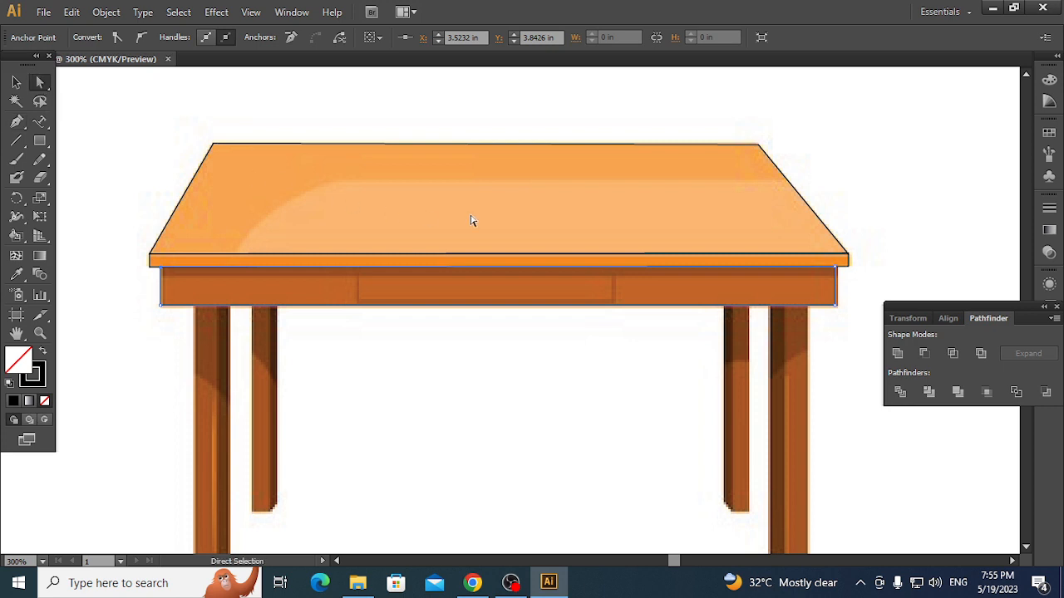
click(833, 292)
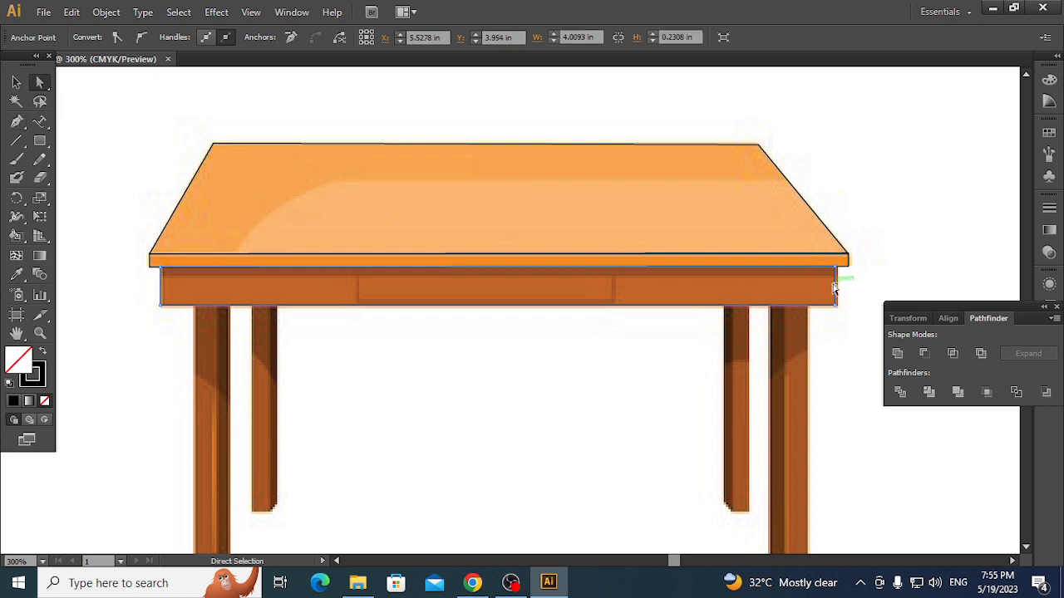
drag(835, 289, 844, 290)
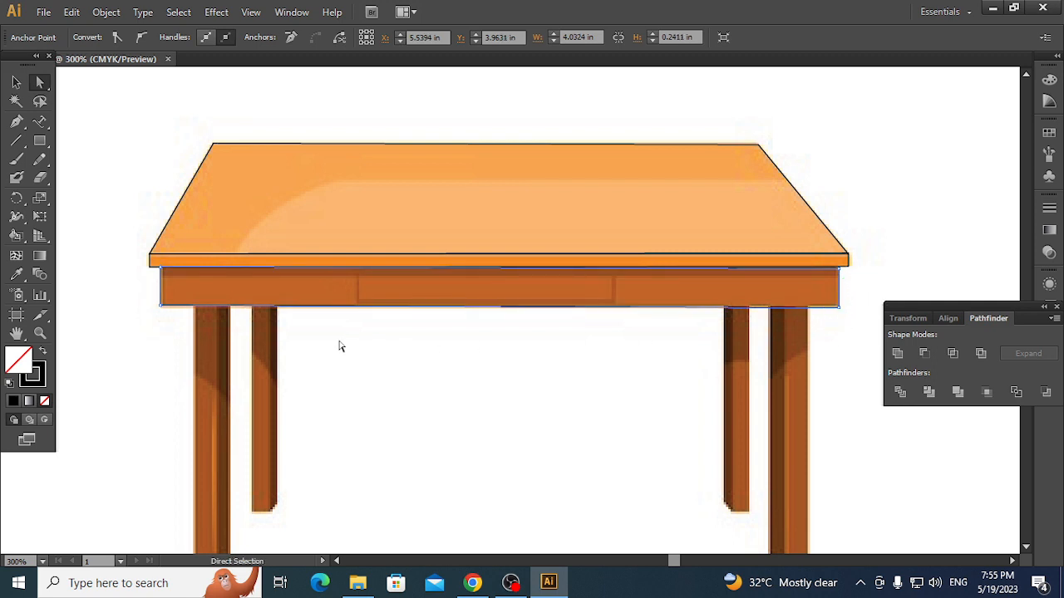
- Draw a tall, narrow rectangle over the front face of the left front leg, from the apron to the foot
scroll(338, 347, down, 3)
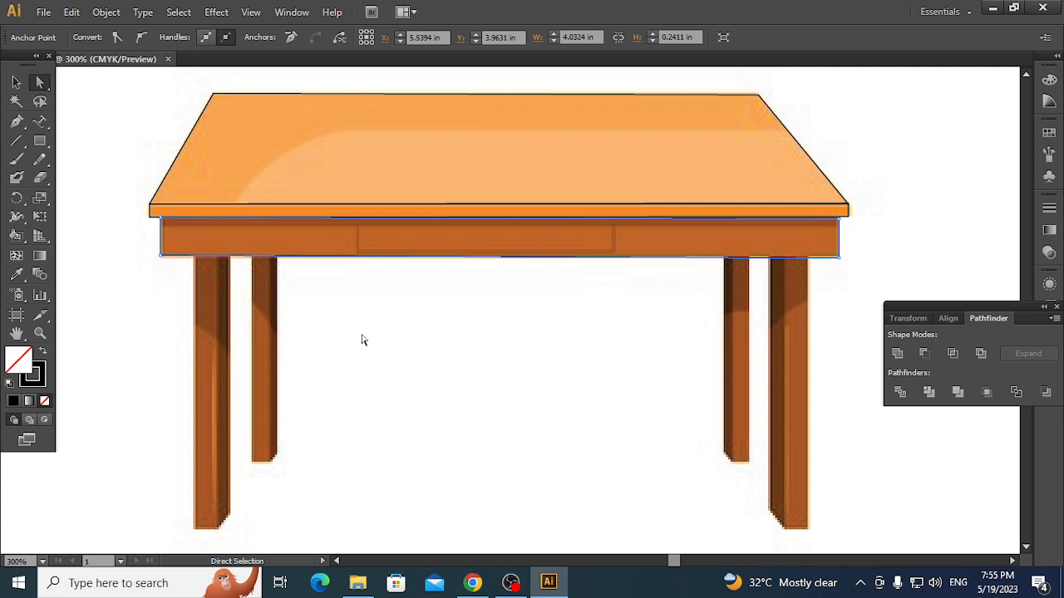
click(39, 140)
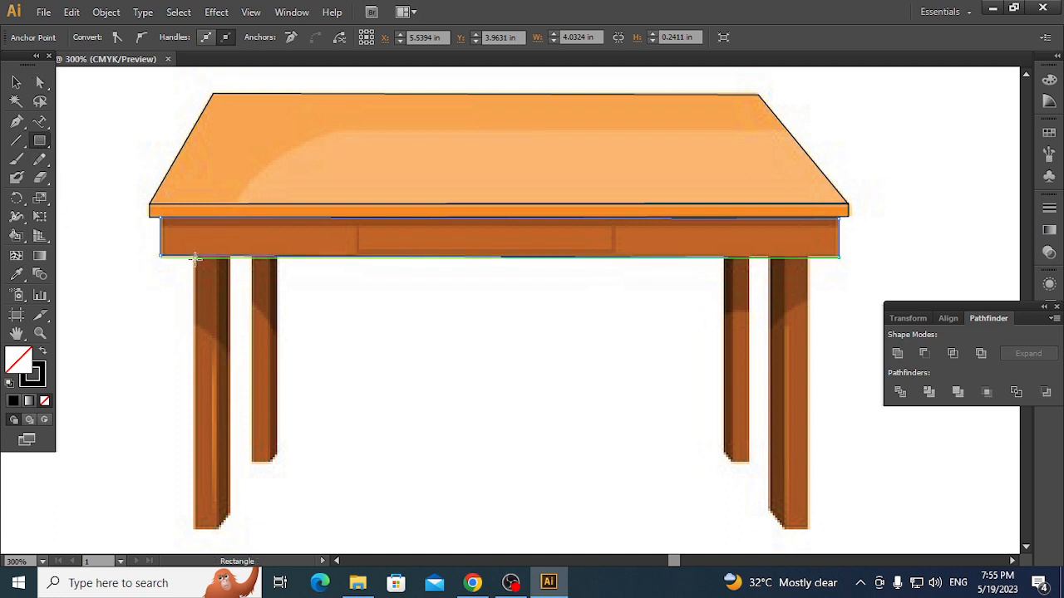
scroll(398, 365, down, 3)
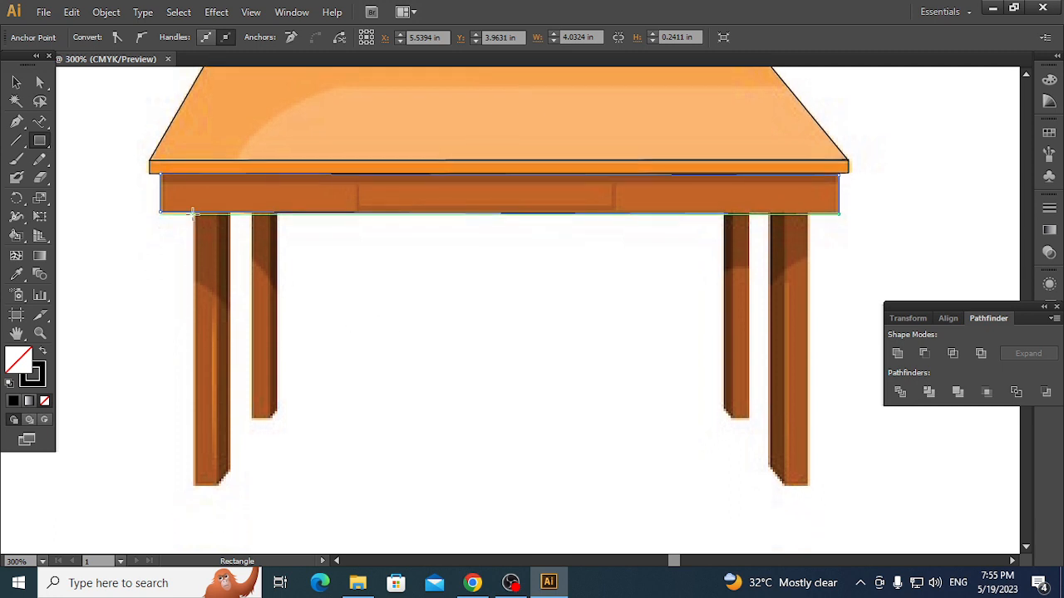
drag(193, 213, 218, 486)
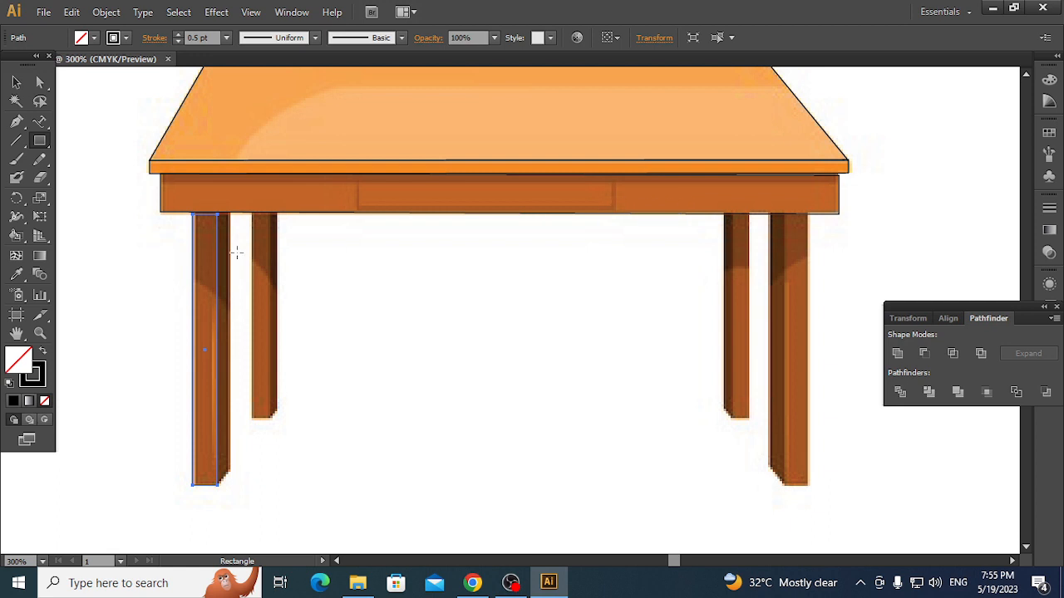
- Copy the left front leg's rectangle straight across onto the front face of the right front leg
click(15, 81)
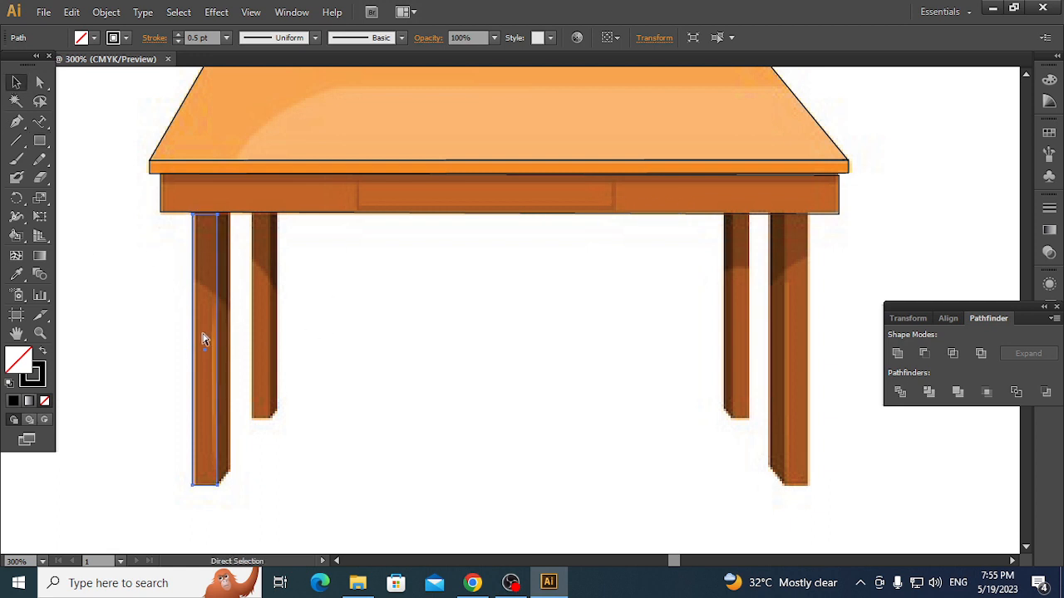
click(299, 394)
click(218, 403)
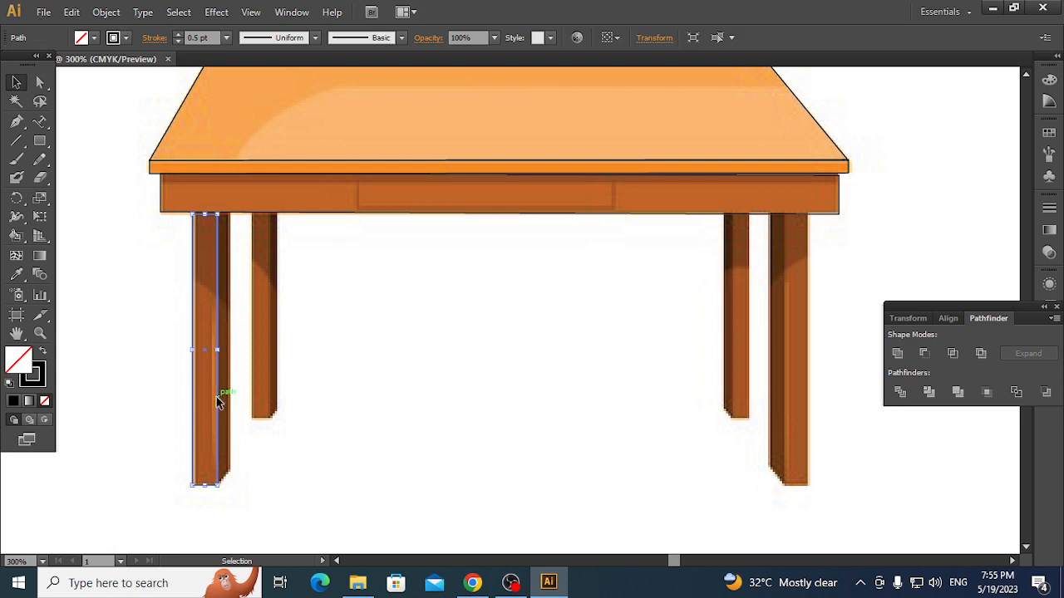
drag(218, 402, 809, 404)
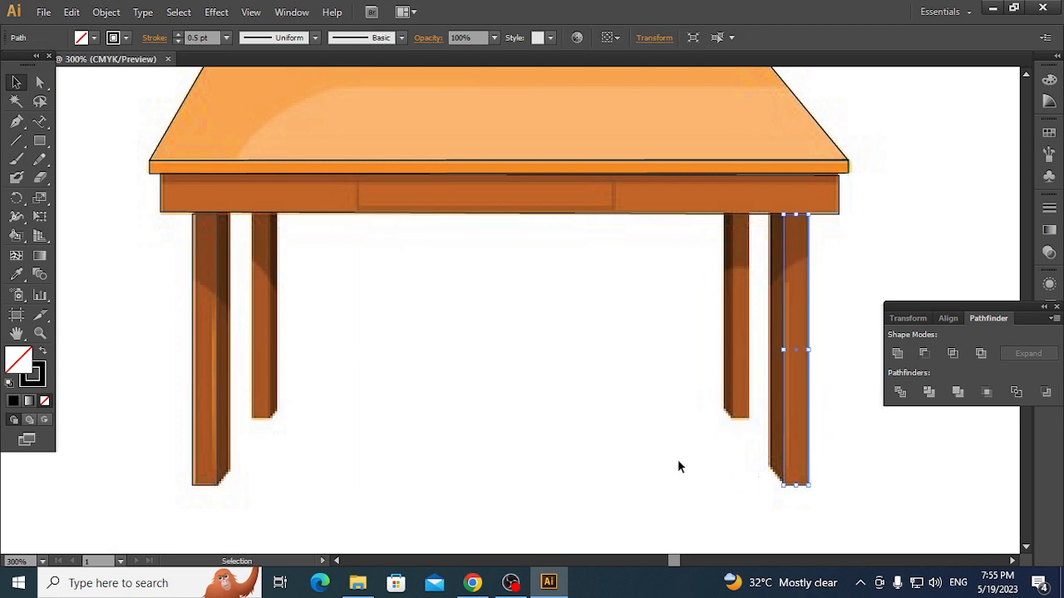
- Copy the leg rectangle onto the right rear leg, and copy it again onto the left rear leg
key(alt)
key(alt)
drag(786, 409, 728, 409)
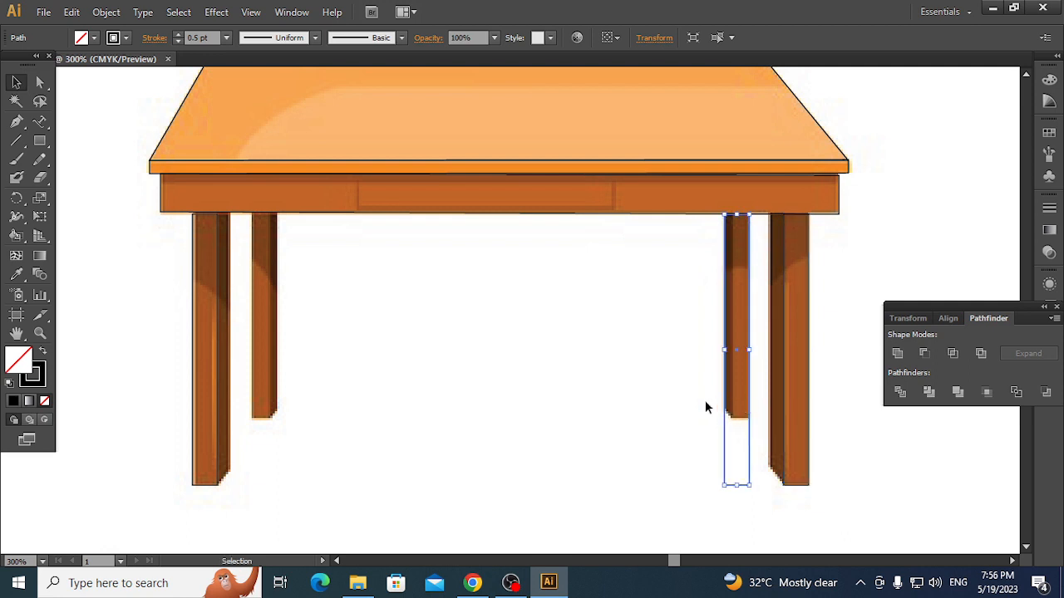
drag(728, 423, 255, 425)
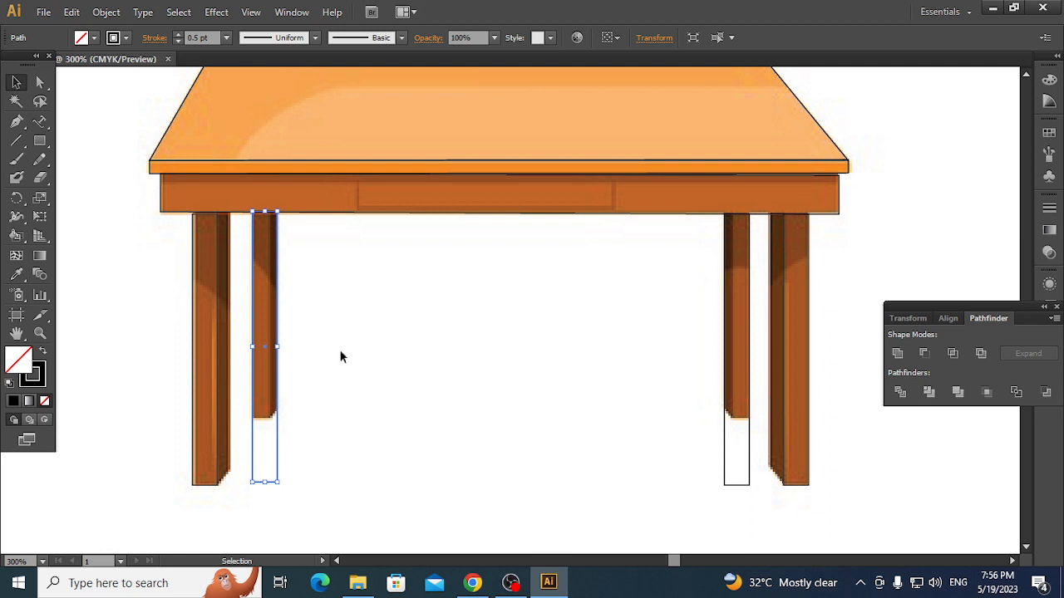
- Nudge the left front leg's rectangle up so its top edge meets the apron outline's lower edge
key(a)
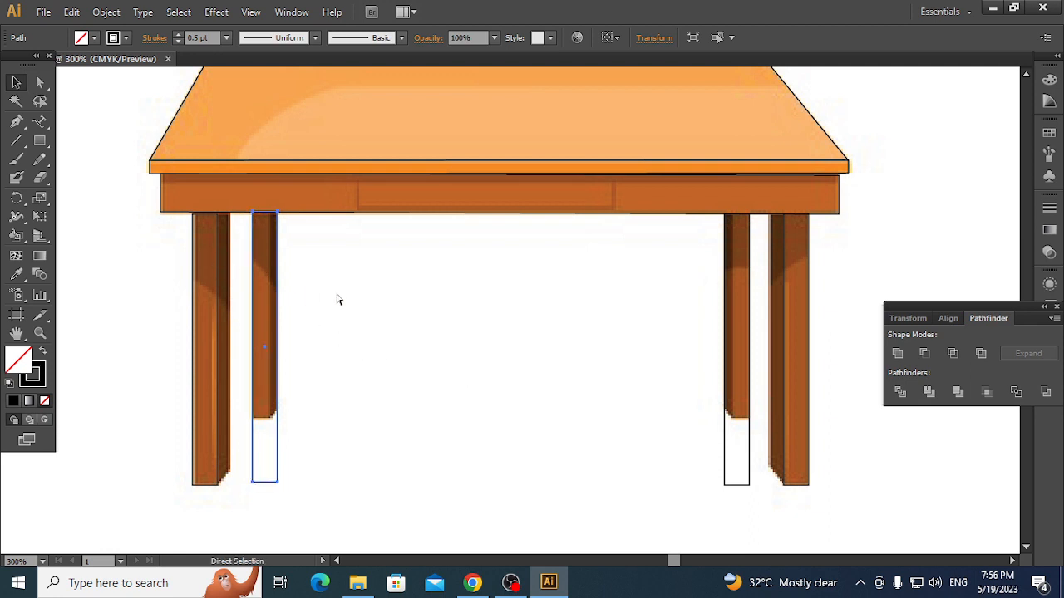
key(ctrl+=)
key(ctrl+=)
drag(331, 290, 822, 287)
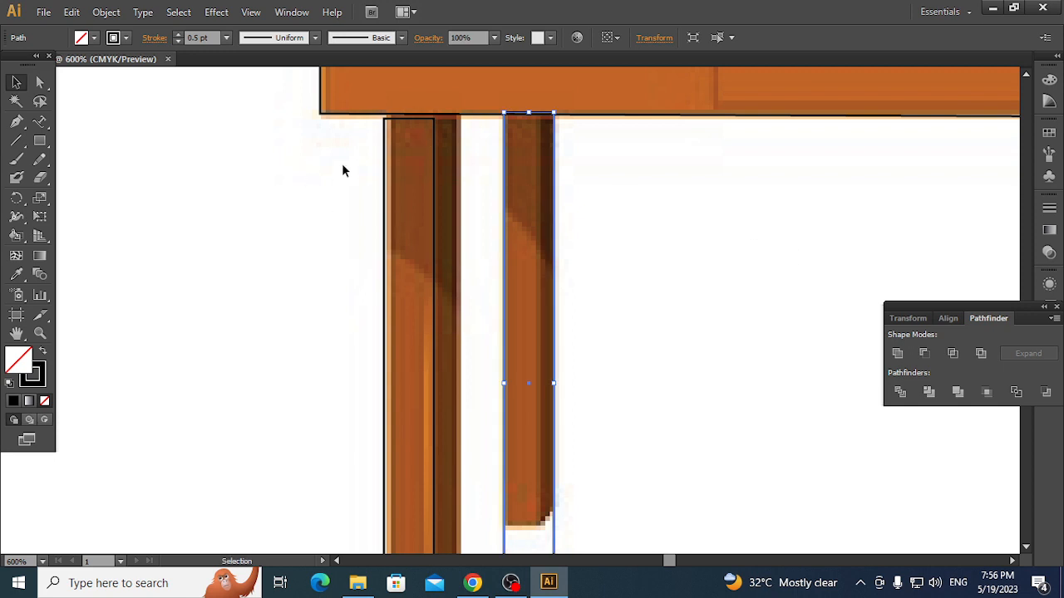
click(418, 121)
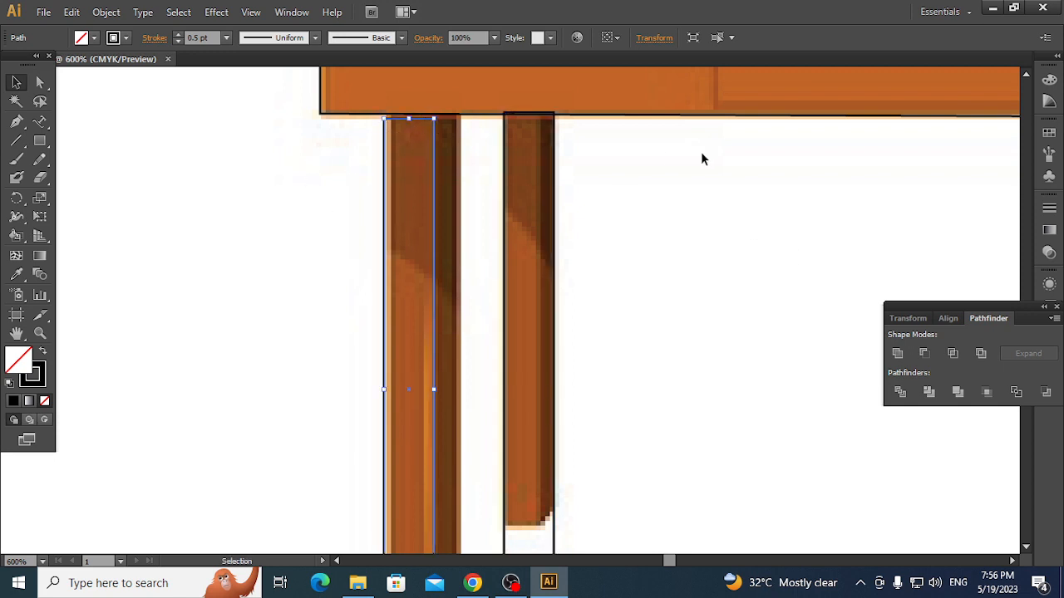
key(Up)
key(Up)
click(305, 330)
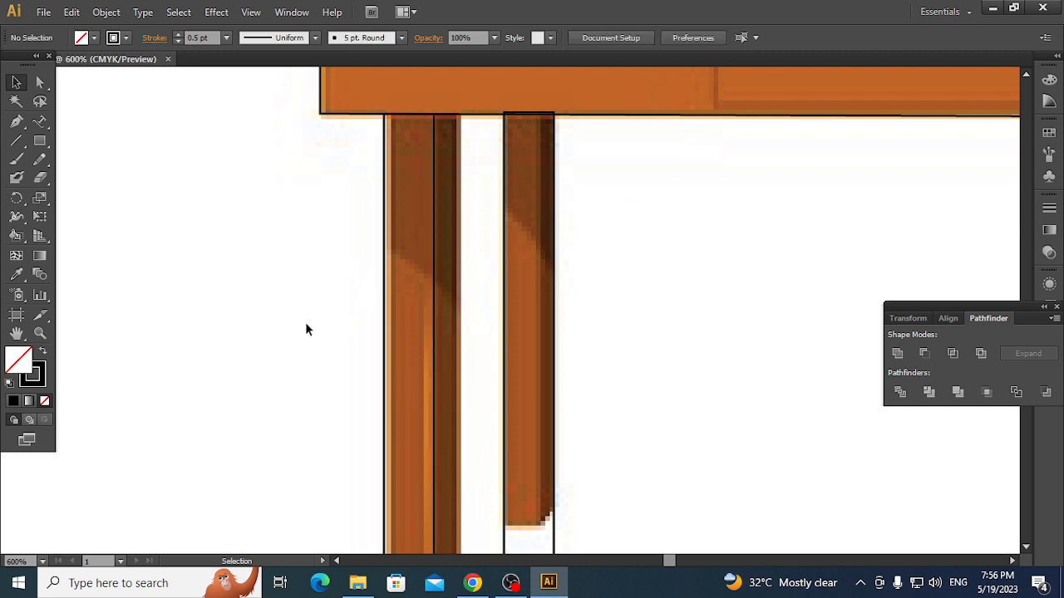
- Narrow the left front leg's rectangle by moving its left side inward to the edge of the leg in the image
click(383, 285)
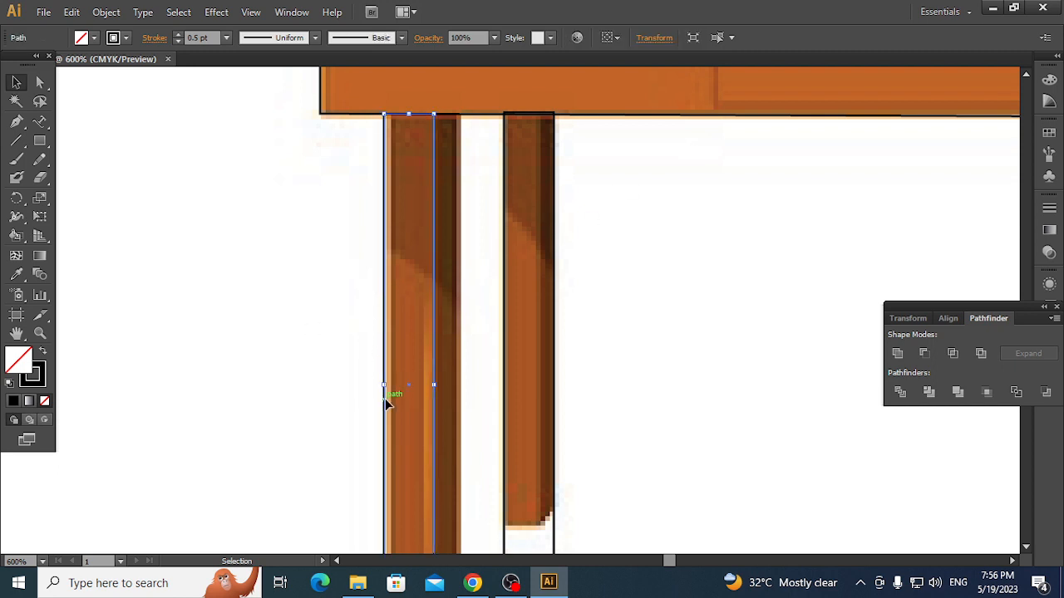
drag(384, 384, 389, 384)
click(623, 322)
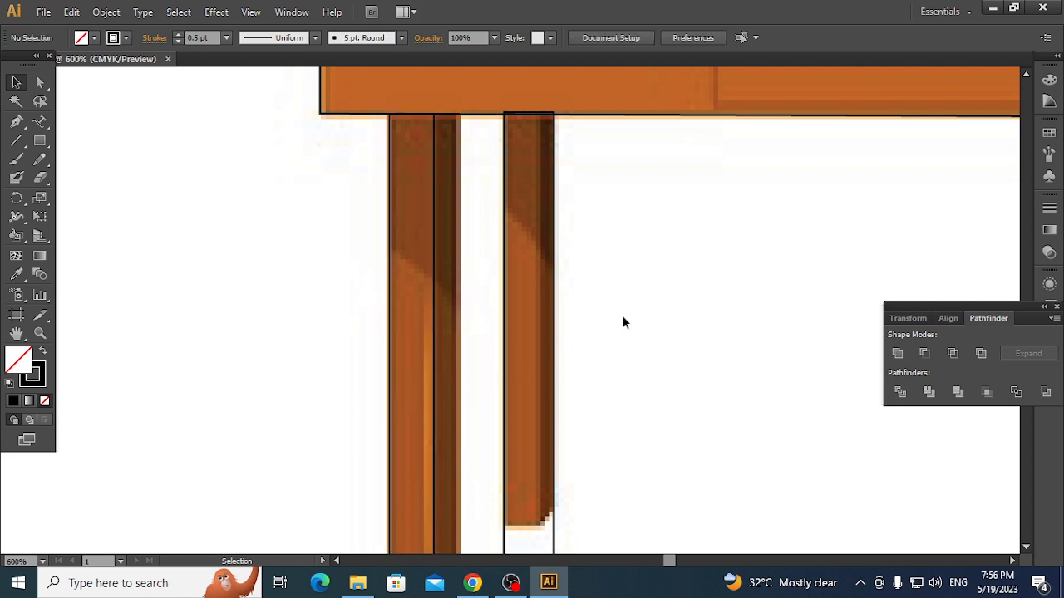
- Shorten the left rear leg's rectangle to the leg's foot and narrow its right side to the front face
scroll(321, 327, down, 3)
scroll(320, 331, down, 3)
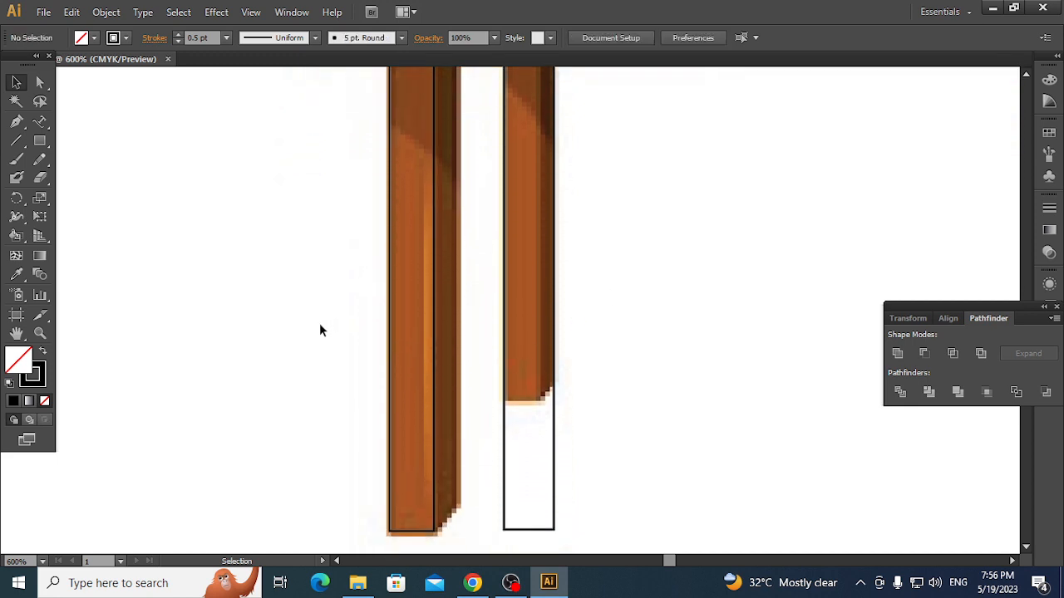
scroll(321, 330, up, 2)
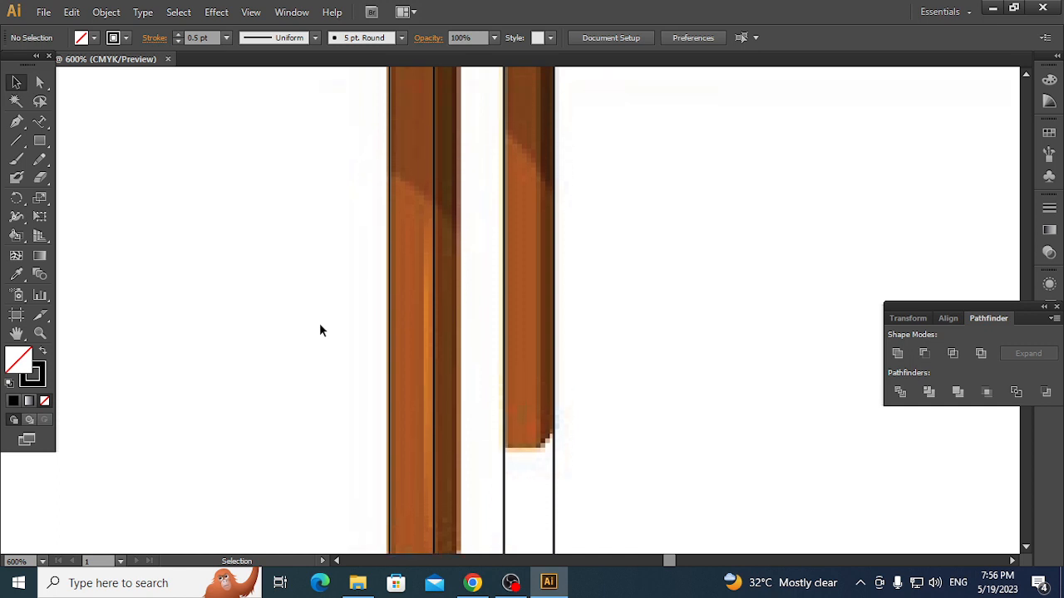
scroll(321, 331, down, 2)
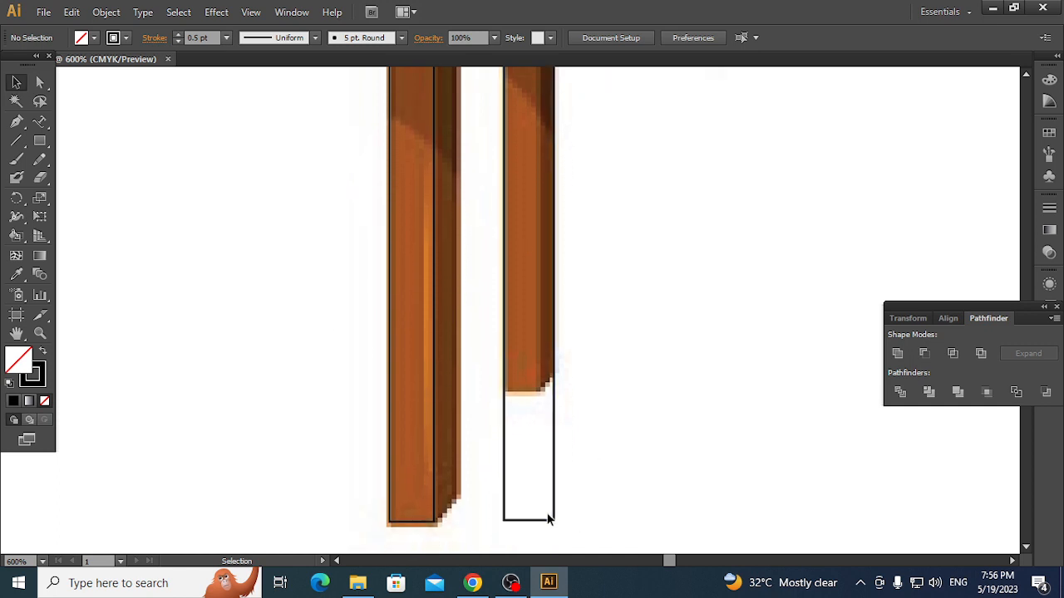
click(549, 521)
drag(529, 521, 509, 392)
drag(556, 187, 535, 188)
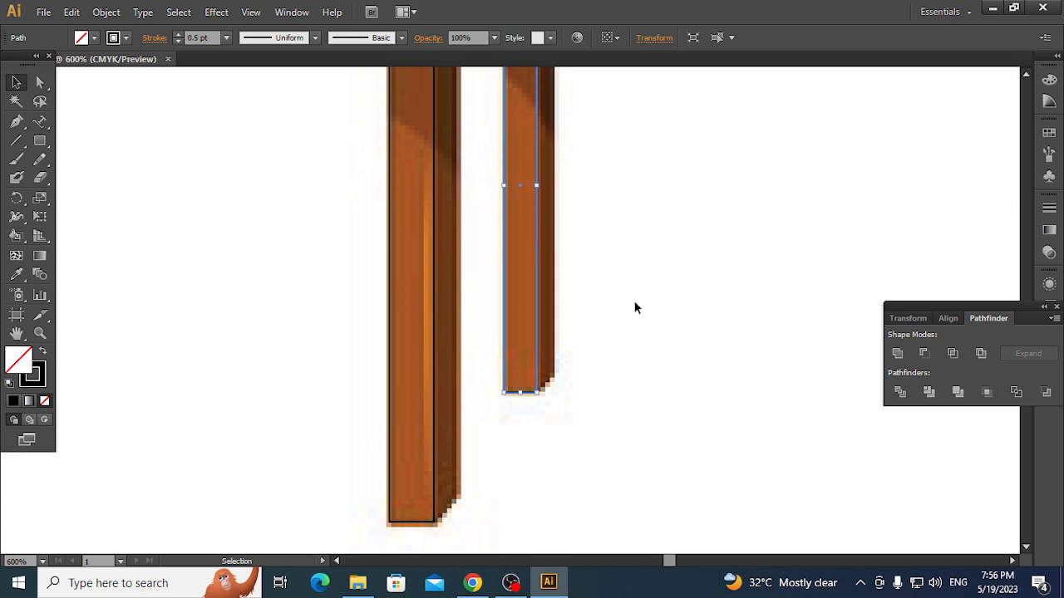
- Lower the top edge of the left rear leg's rectangle slightly to meet the apron's lower edge
scroll(632, 298, up, 3)
scroll(629, 302, up, 1)
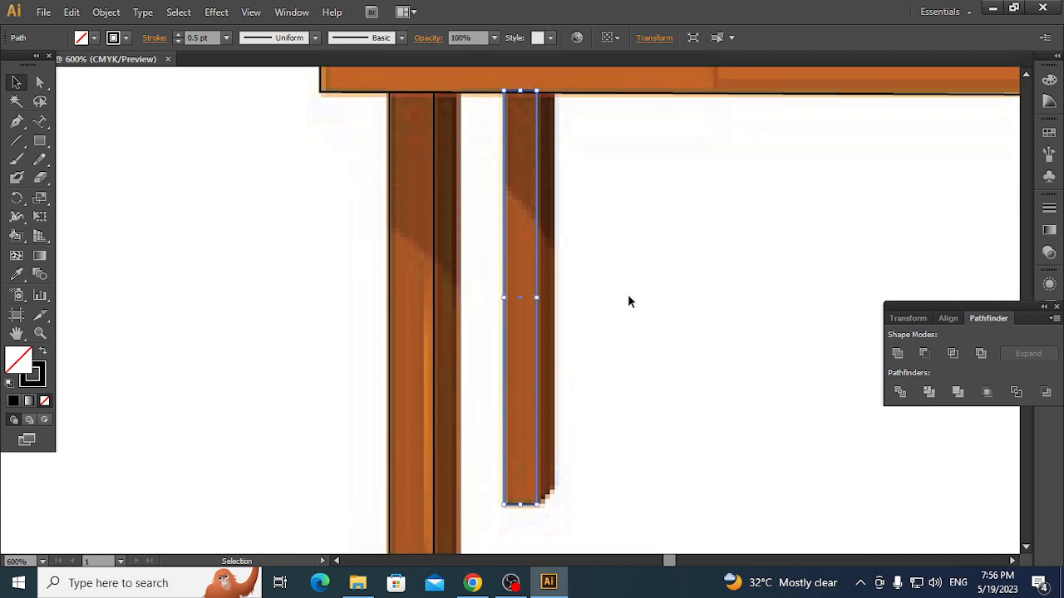
click(618, 182)
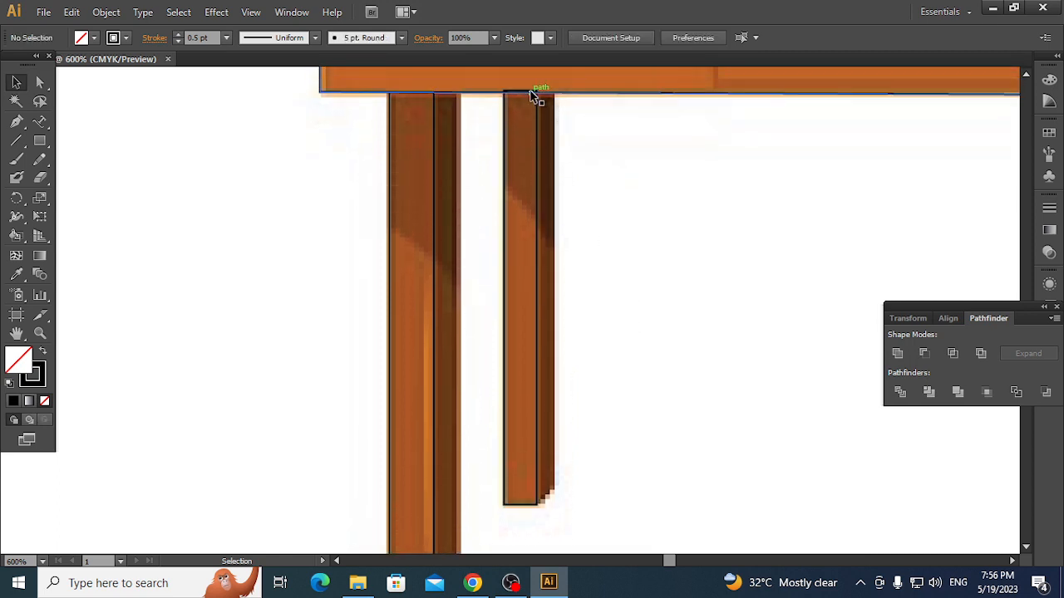
click(540, 133)
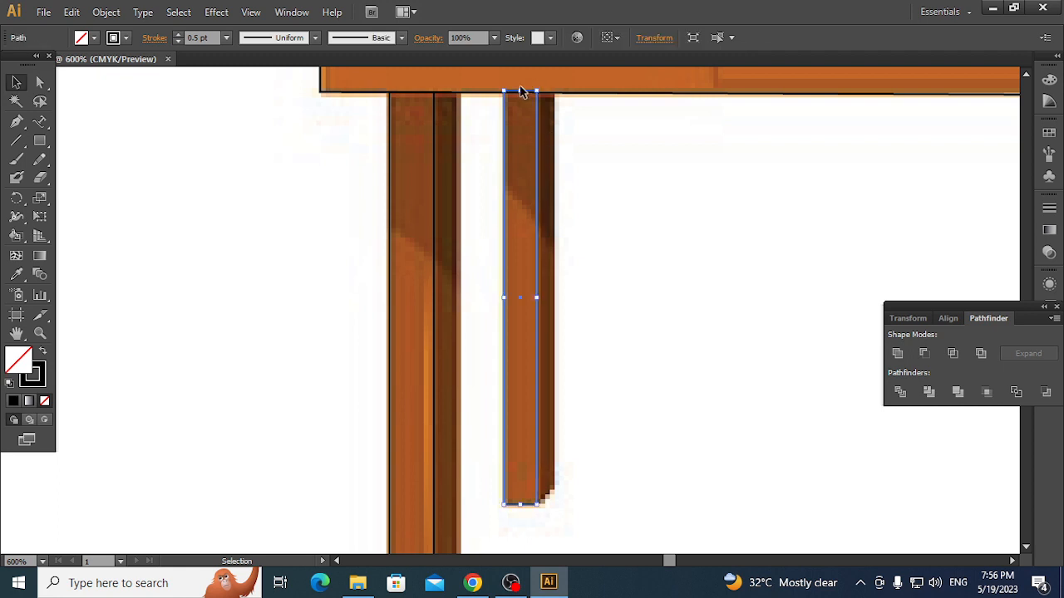
drag(520, 91, 519, 92)
click(592, 207)
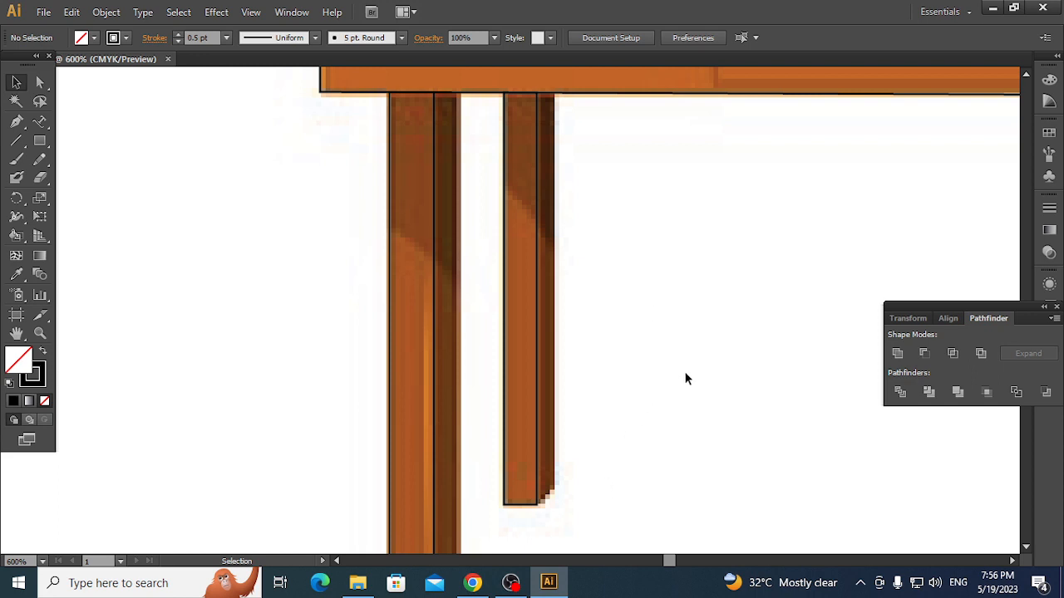
- Shorten the right rear leg's rectangle to the leg's foot and move its left side in to the front face
key(space)
drag(734, 358, 304, 364)
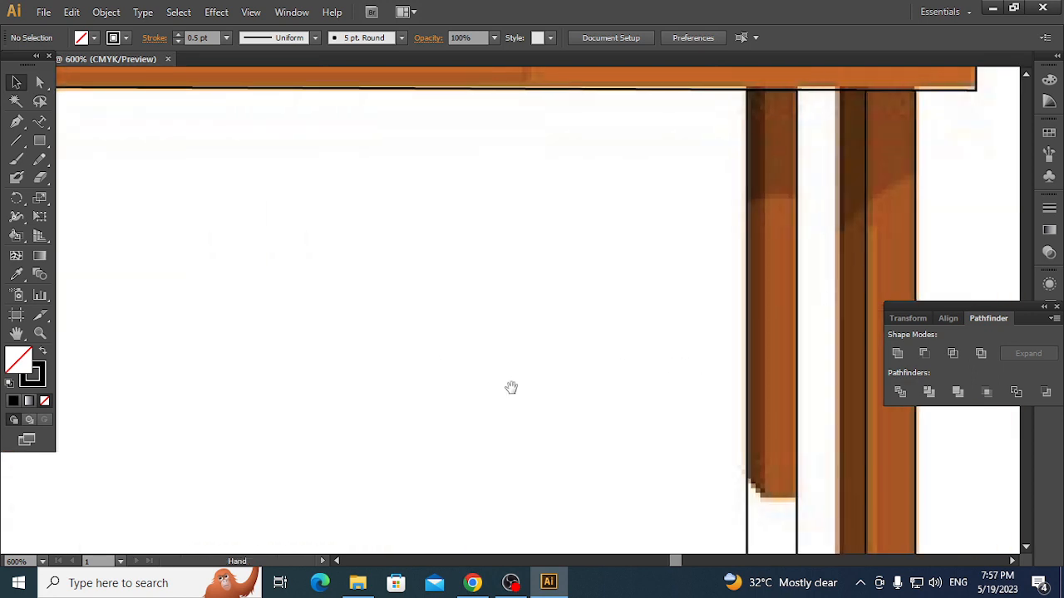
drag(510, 387, 265, 265)
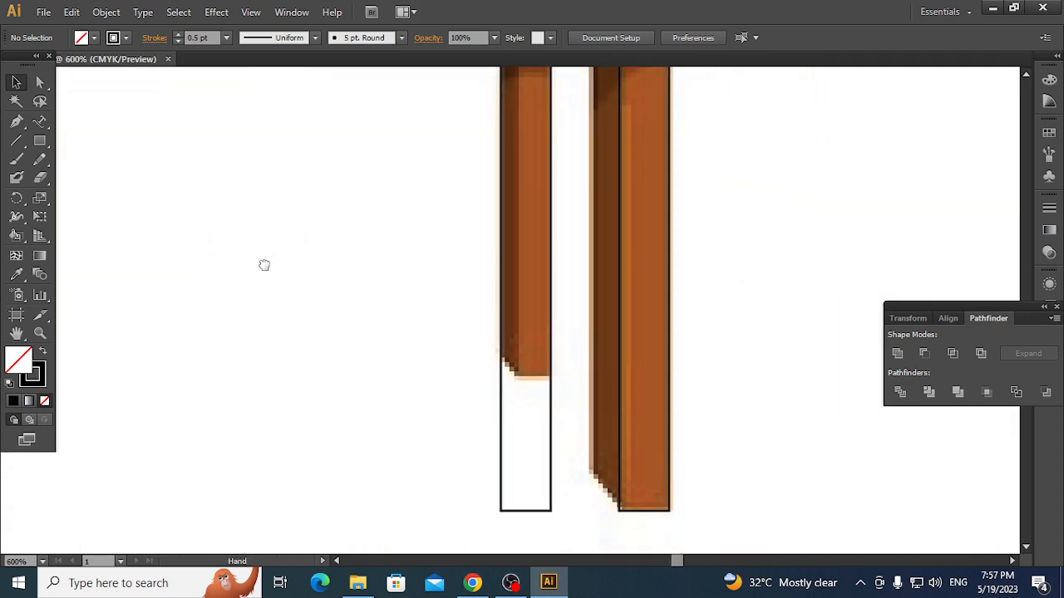
click(529, 511)
drag(529, 511, 519, 375)
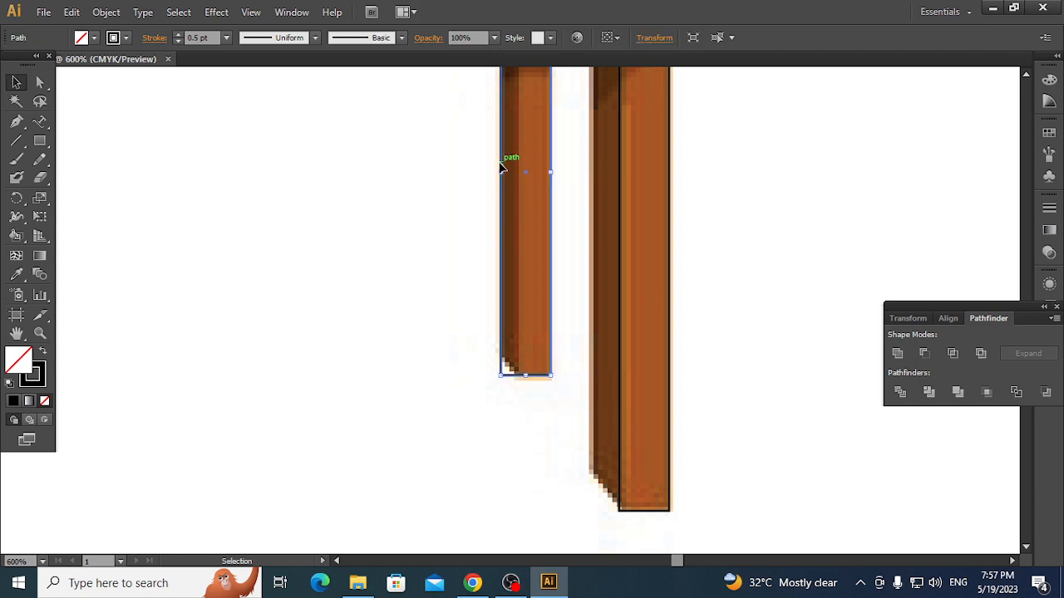
drag(501, 172, 514, 173)
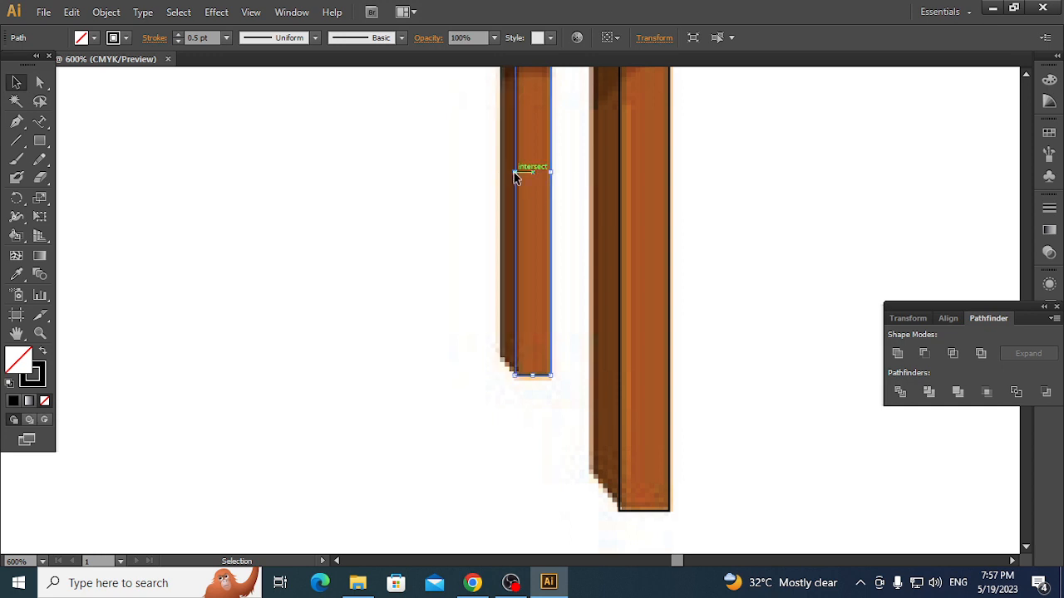
- Raise the apron outline's upper-right anchor point to the lower edge of the tabletop's front strip with Direct Selection
scroll(660, 357, up, 3)
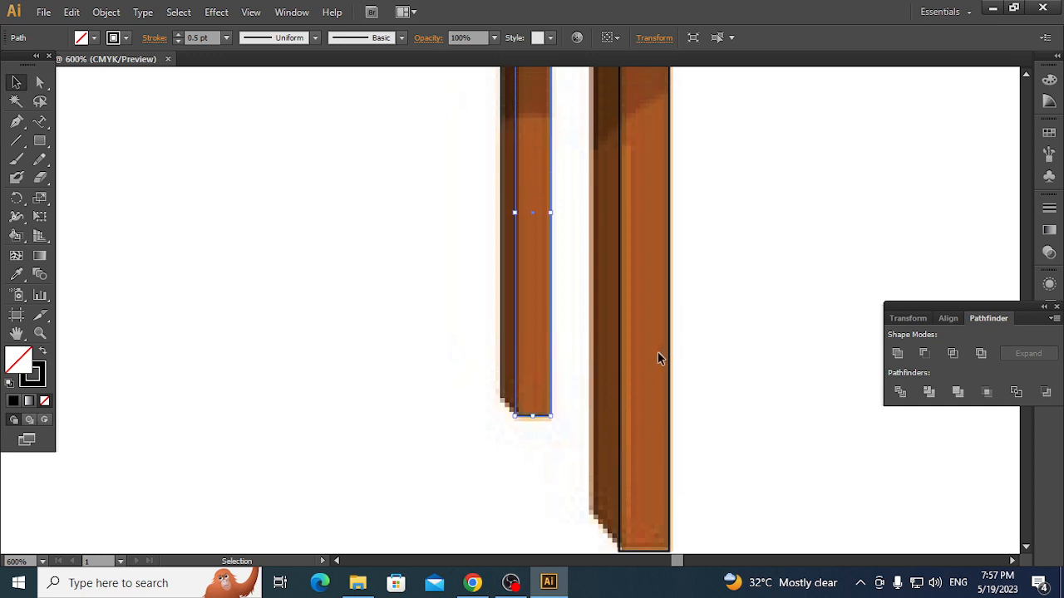
drag(410, 313, 421, 491)
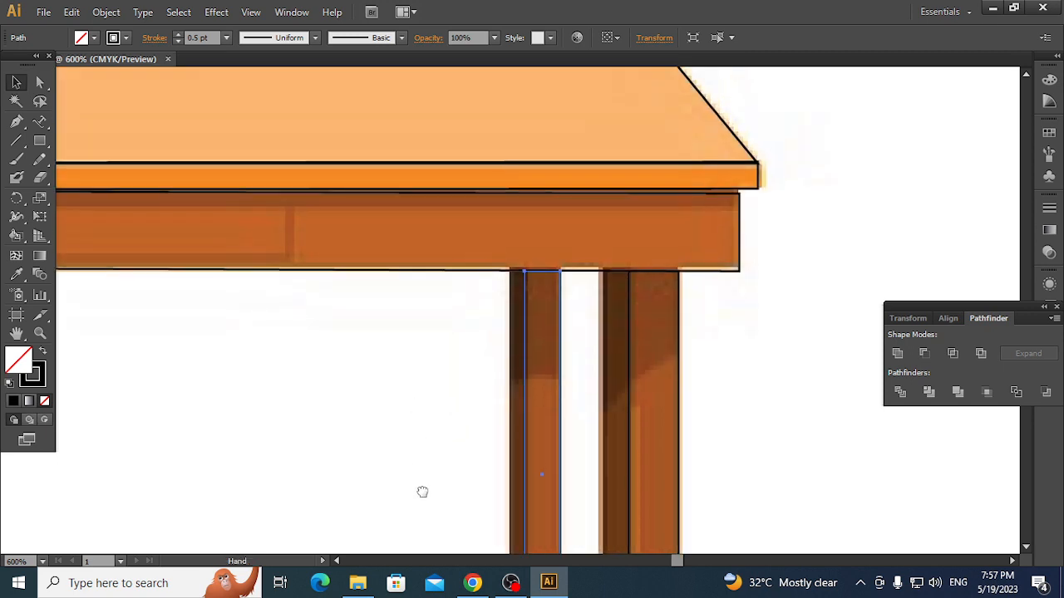
click(442, 438)
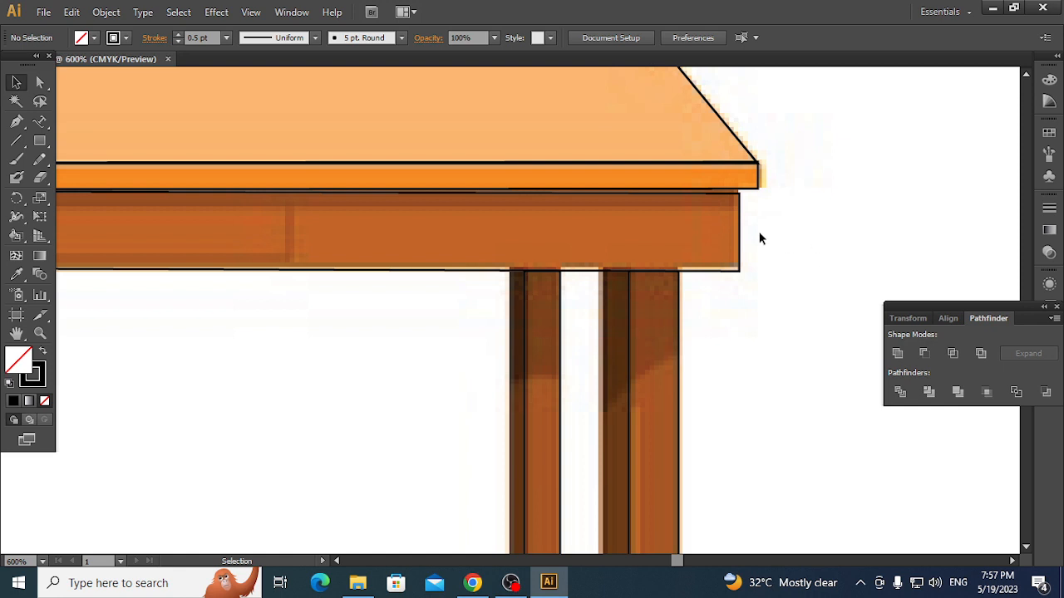
click(39, 80)
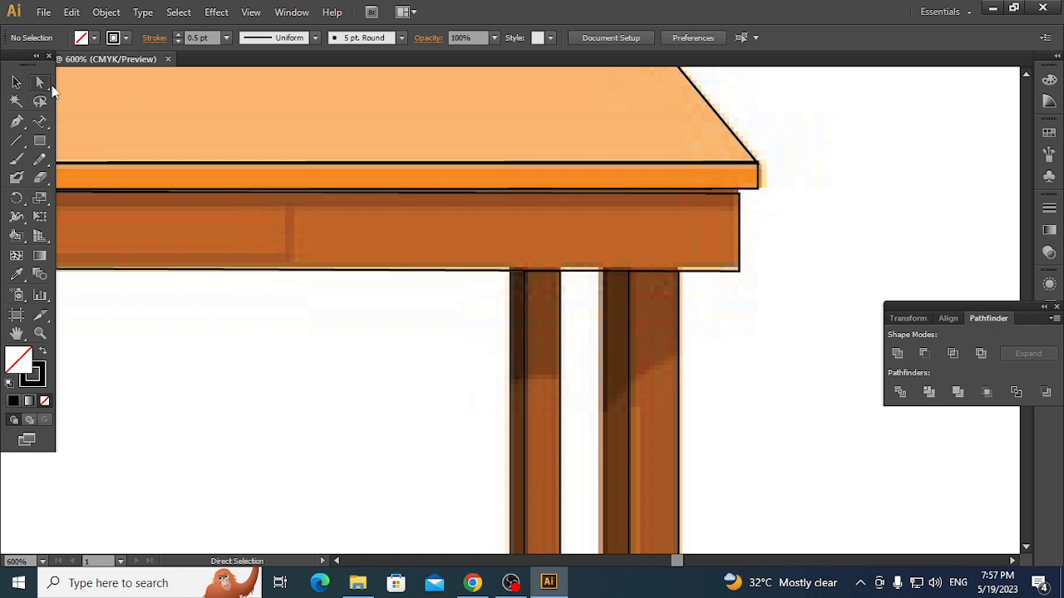
click(739, 197)
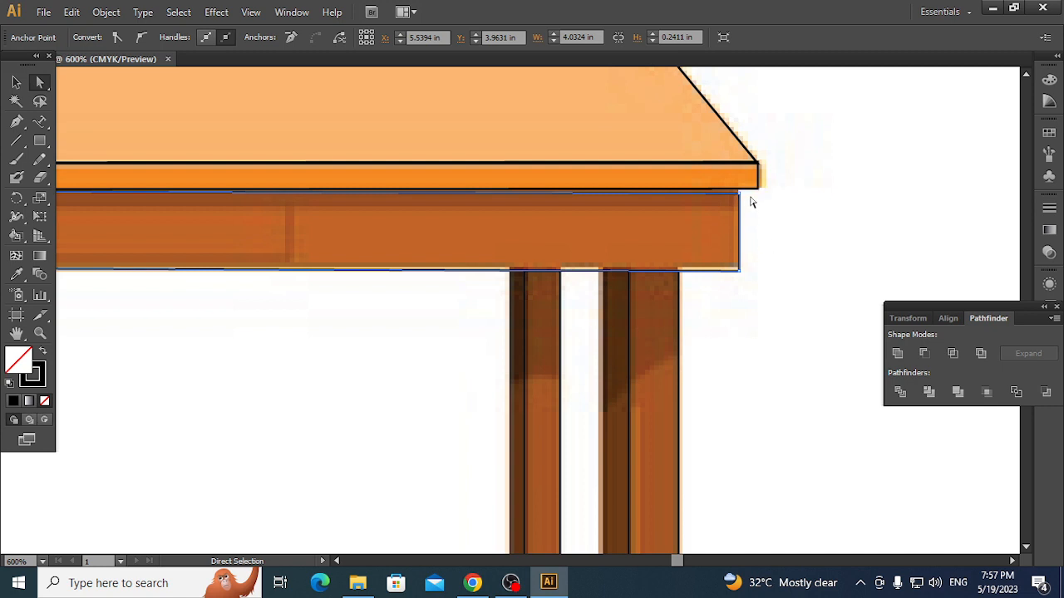
drag(764, 191, 739, 193)
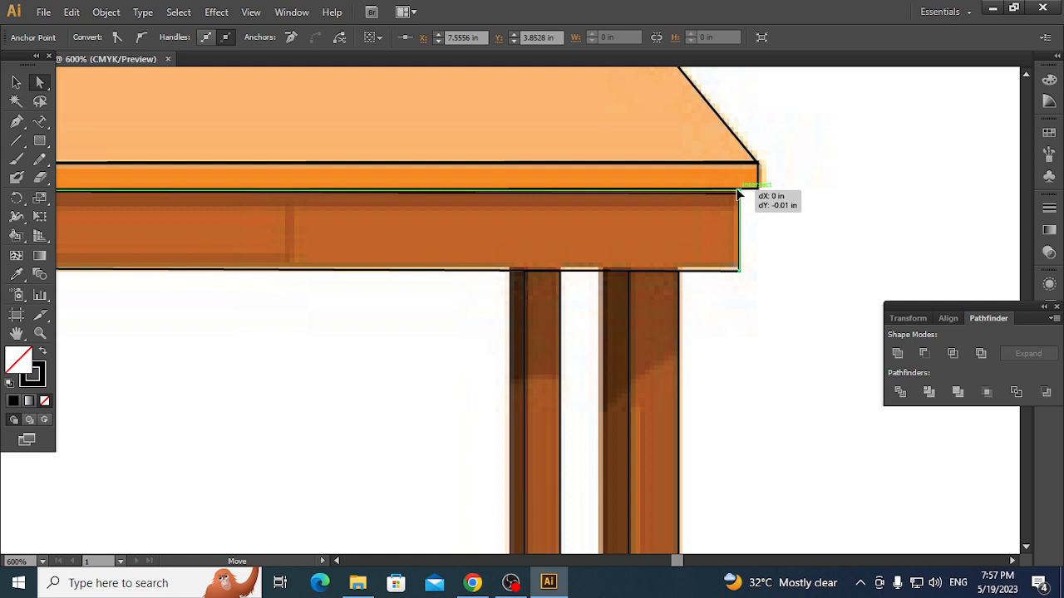
click(756, 285)
- Raise the apron outline's lower-right anchor point slightly to straighten its lower edge along the image
click(740, 269)
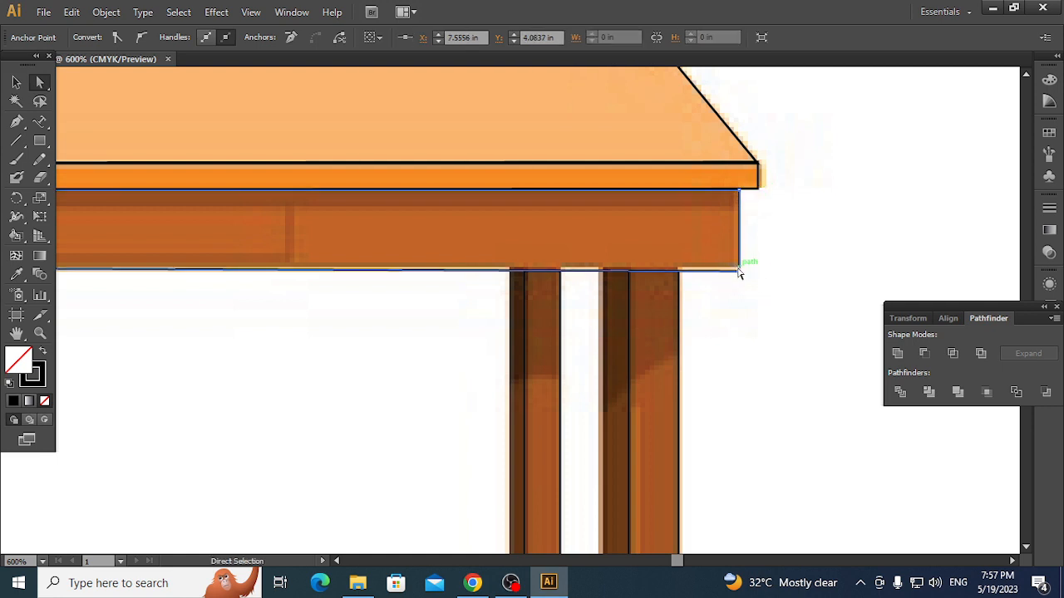
drag(740, 269, 740, 266)
click(756, 305)
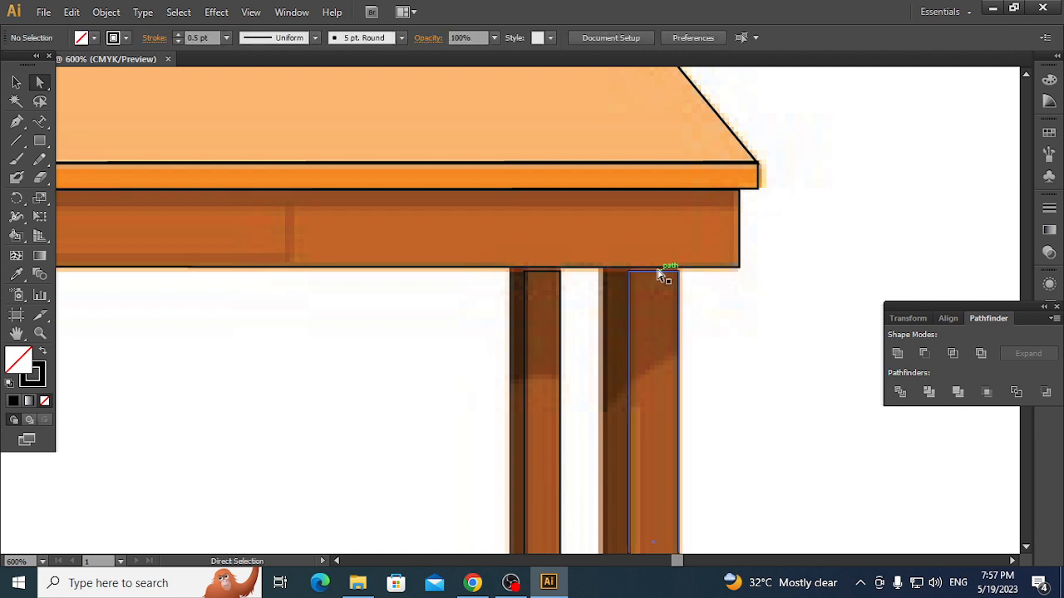
- Try to raise the upper-left corner of the right rear leg's rectangle with Direct Selection
key(space)
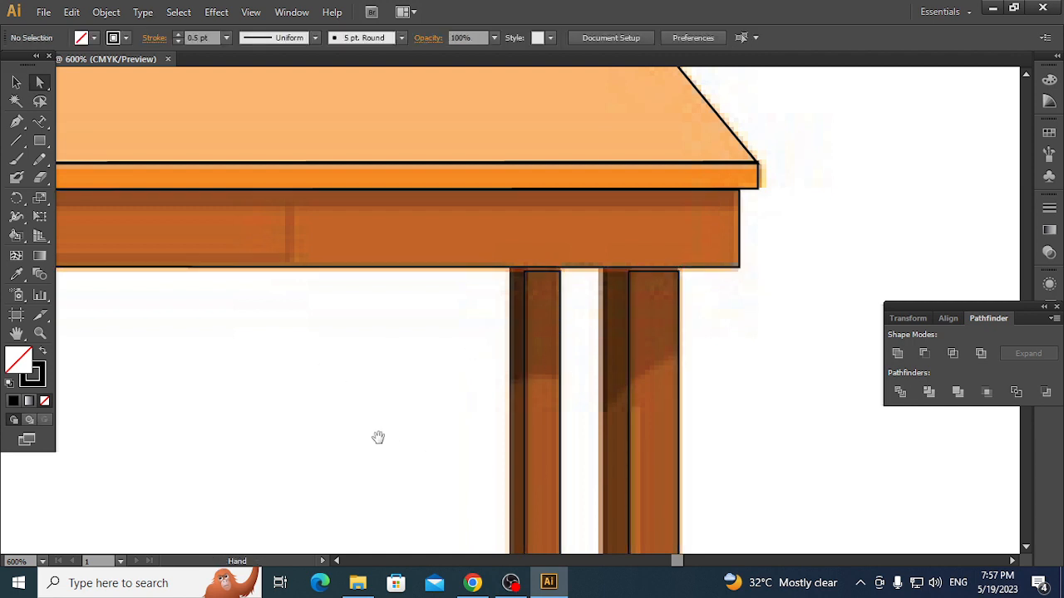
drag(378, 437, 836, 432)
drag(489, 429, 249, 437)
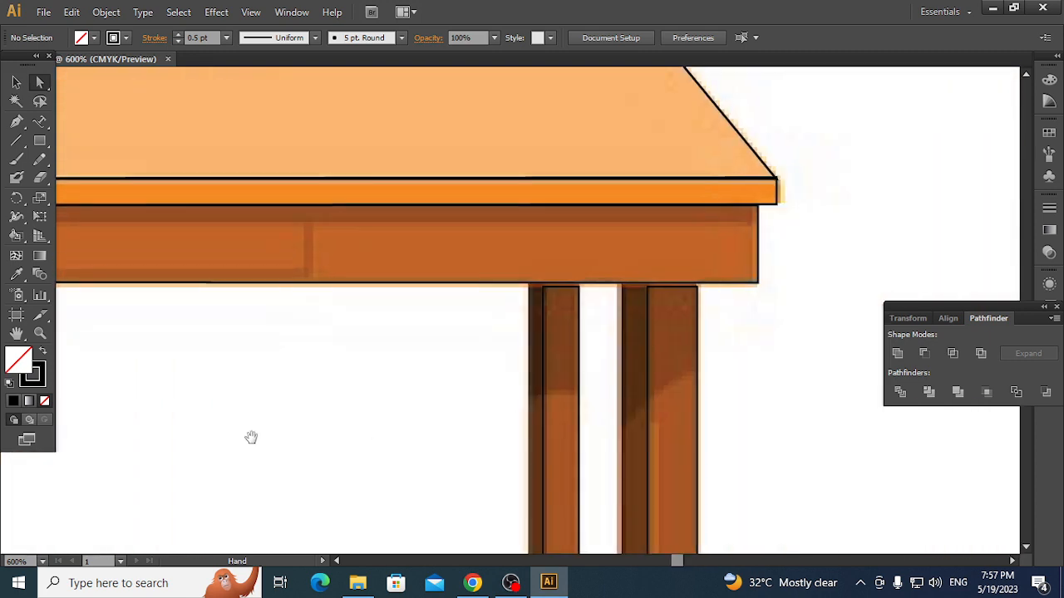
click(543, 310)
key(Down)
key(Down)
key(Down)
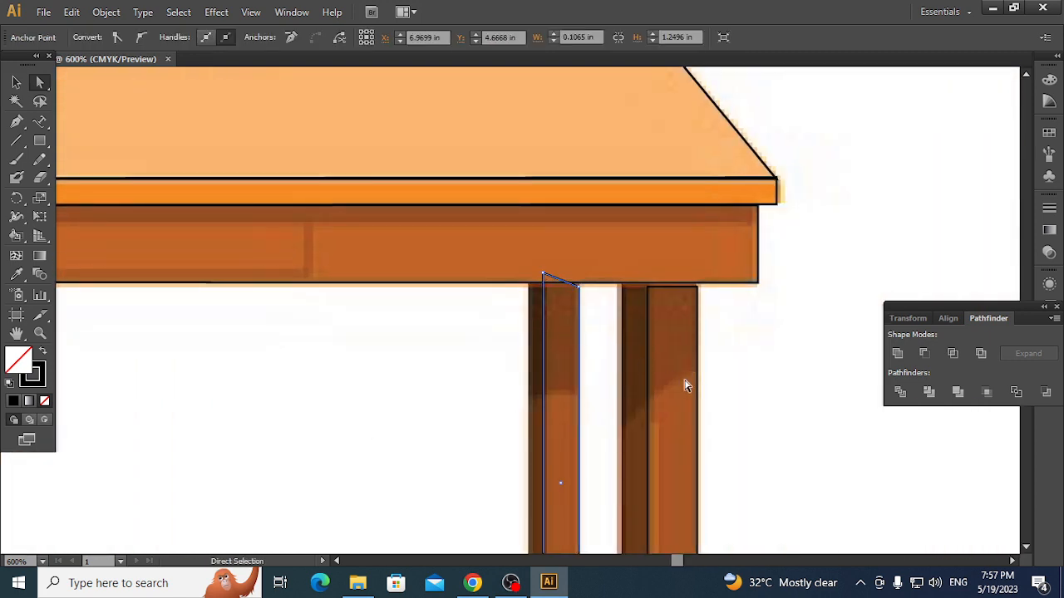
- Nudge the whole rectangles of the right rear and right front legs up to meet the apron's lower edge
key(v)
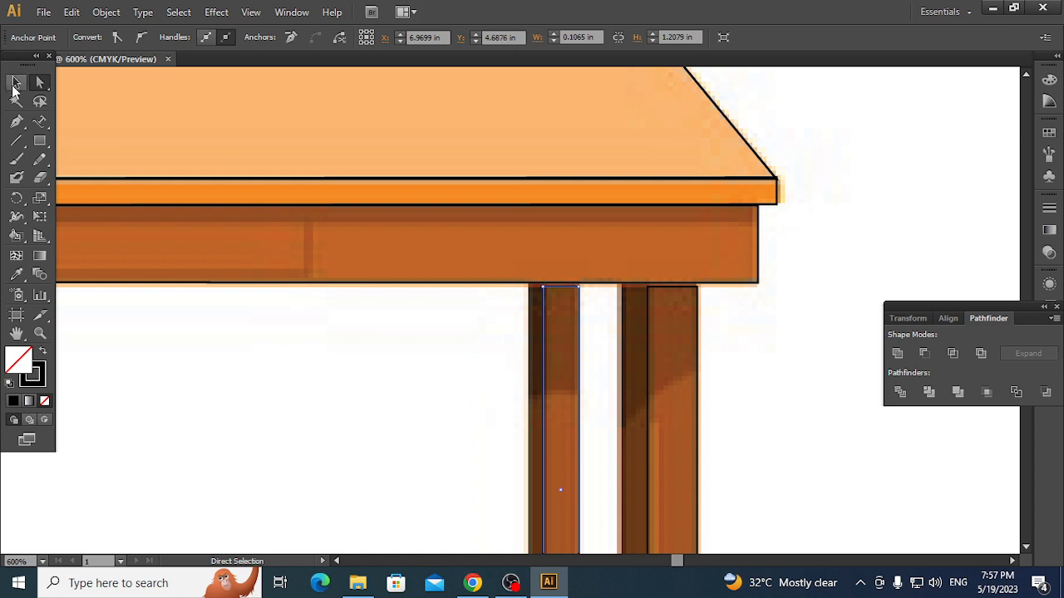
click(545, 317)
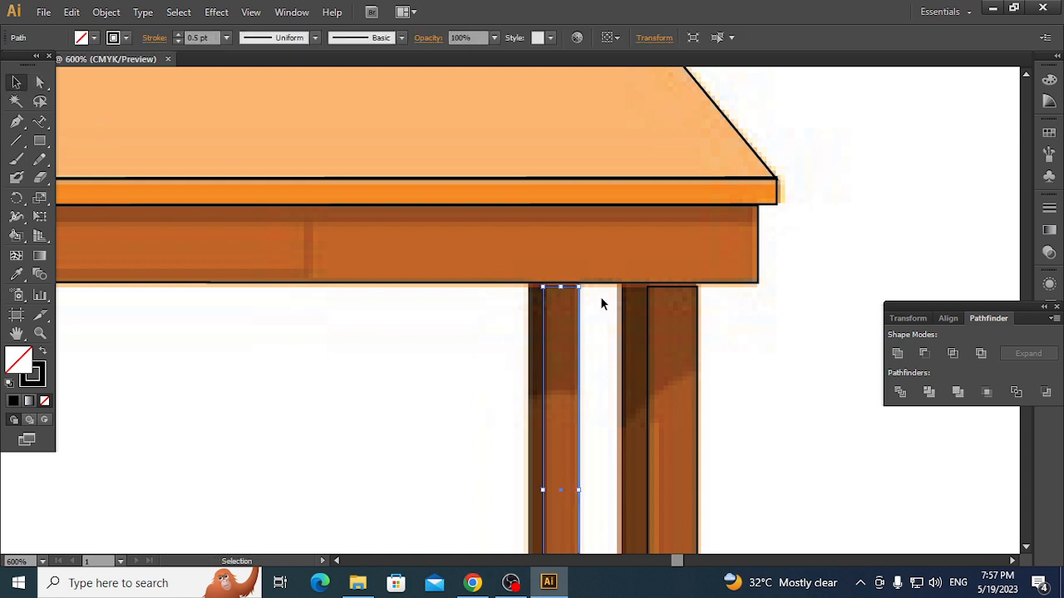
key(Up)
click(652, 318)
click(649, 318)
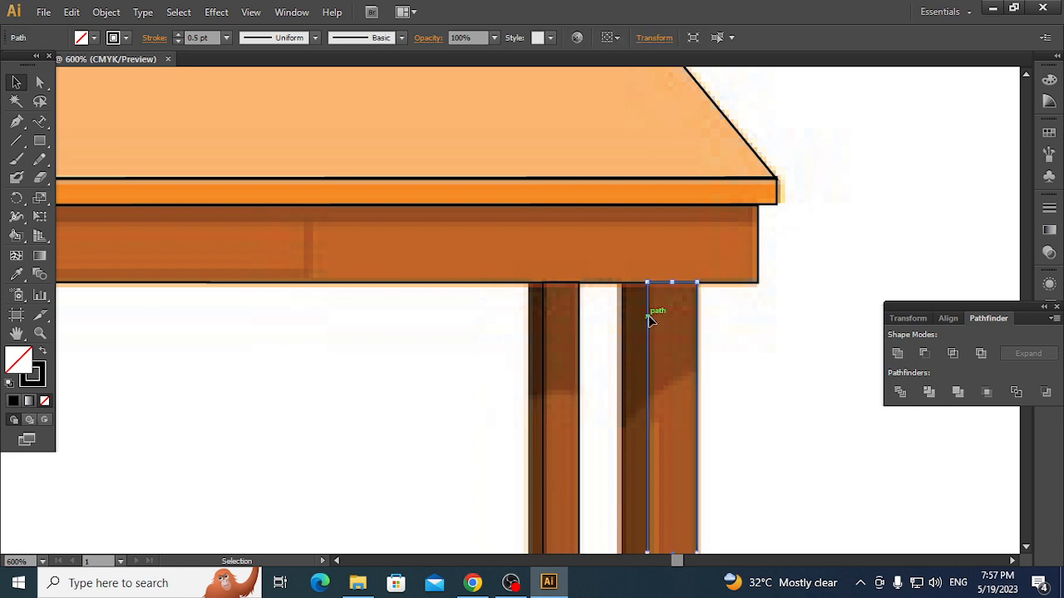
click(732, 330)
scroll(732, 333, down, 3)
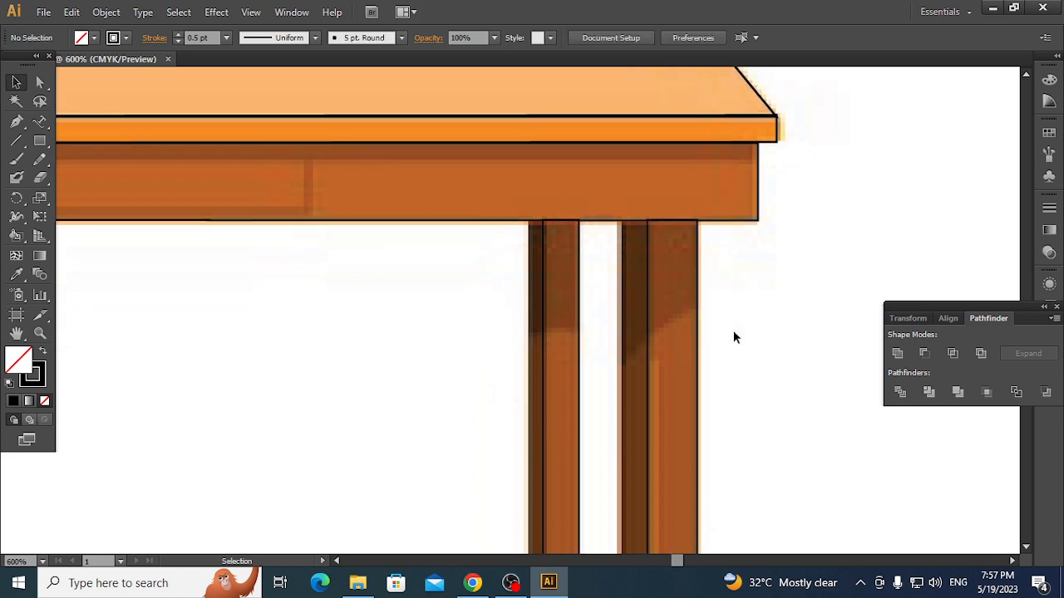
scroll(733, 331, down, 5)
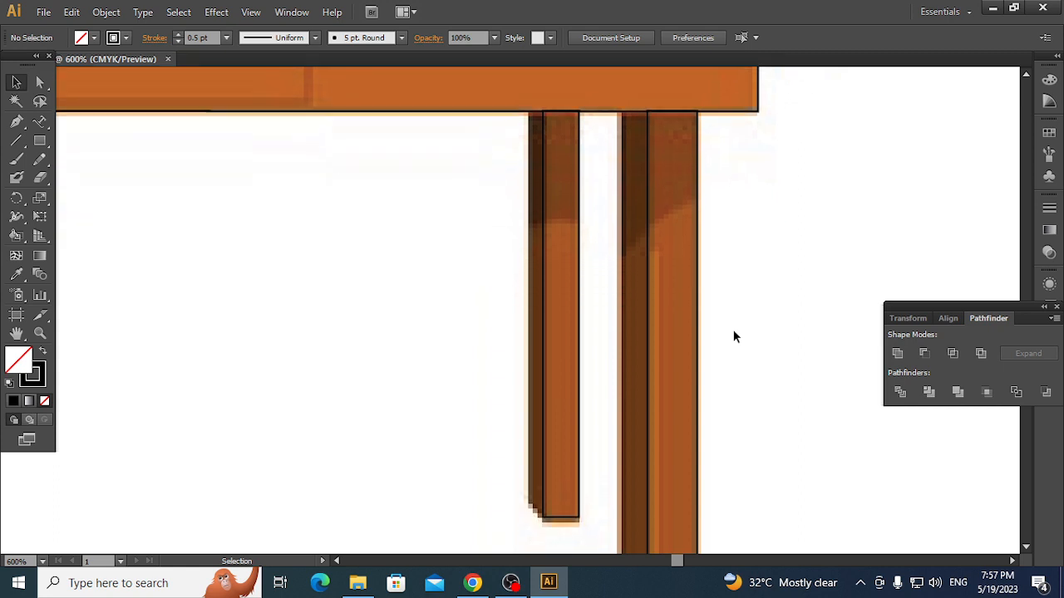
scroll(733, 331, down, 5)
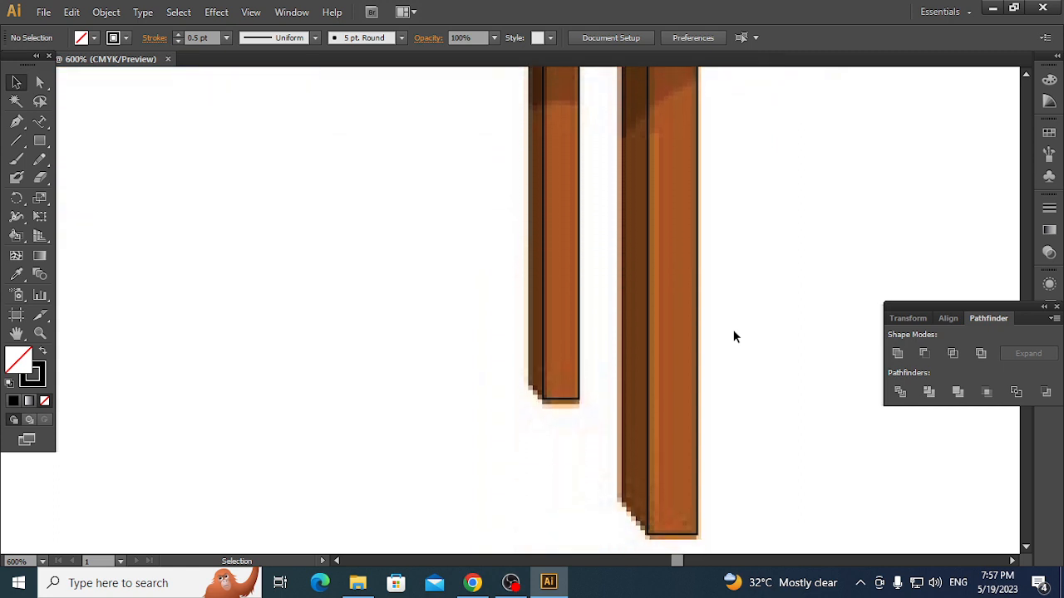
- Draw a narrow rectangle over the left front leg's dark side face, starting at the apron's lower edge
scroll(733, 337, up, 5)
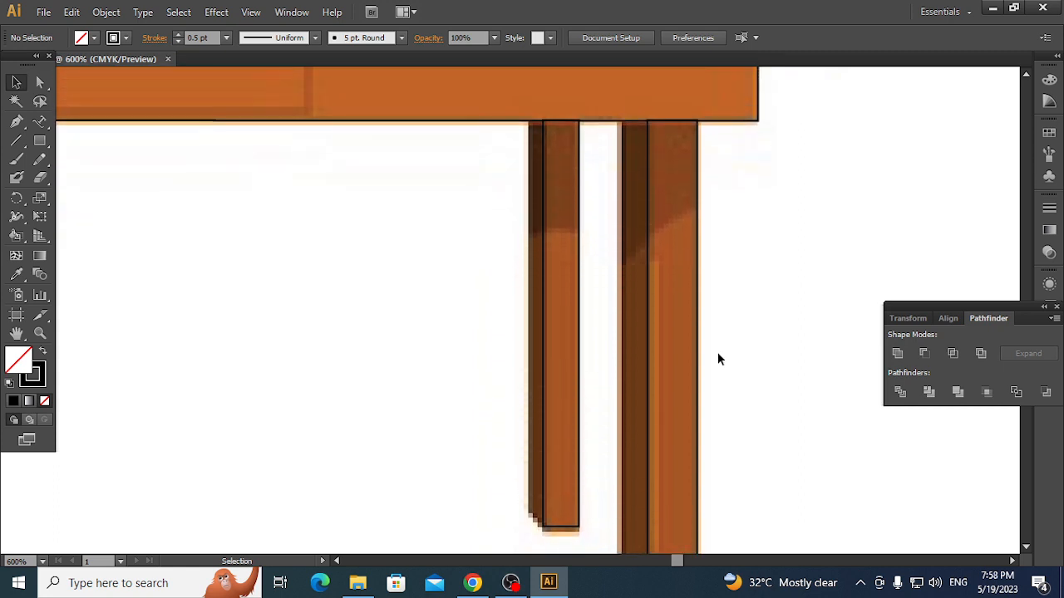
scroll(309, 463, left, 10)
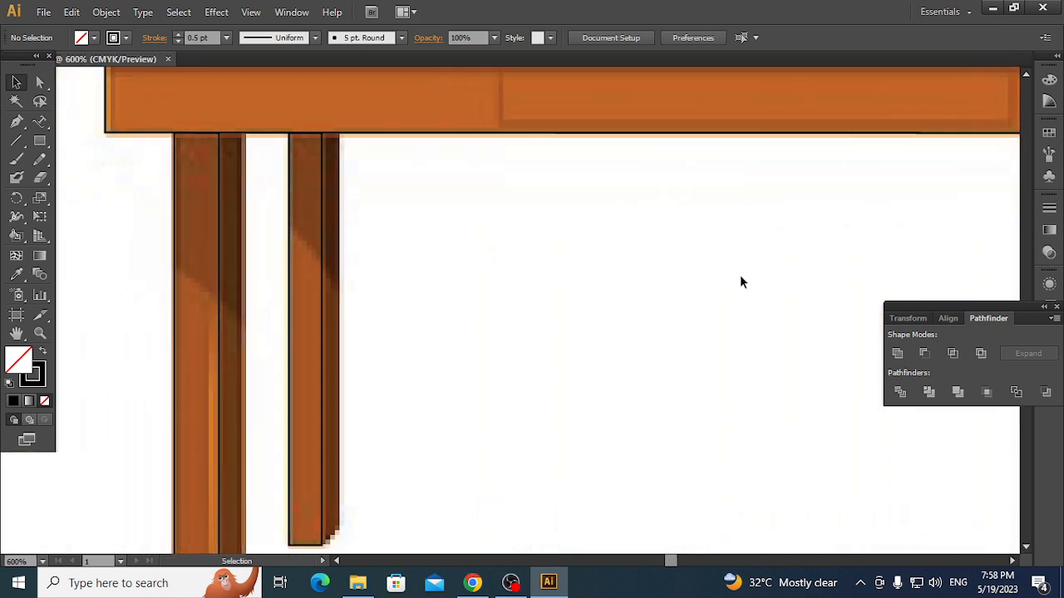
click(38, 143)
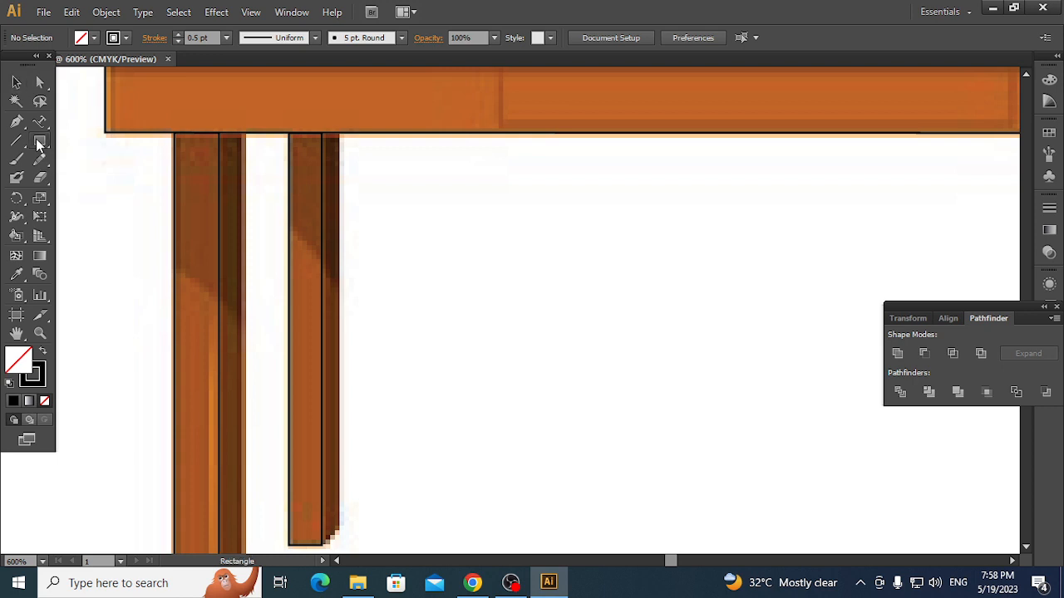
click(73, 143)
drag(218, 132, 248, 397)
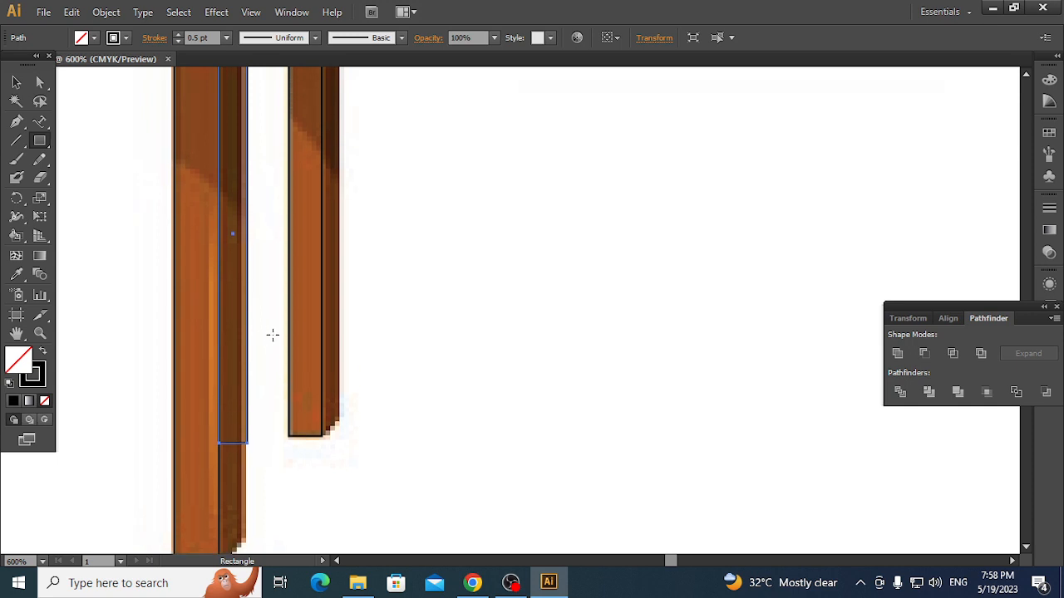
drag(432, 273, 479, 457)
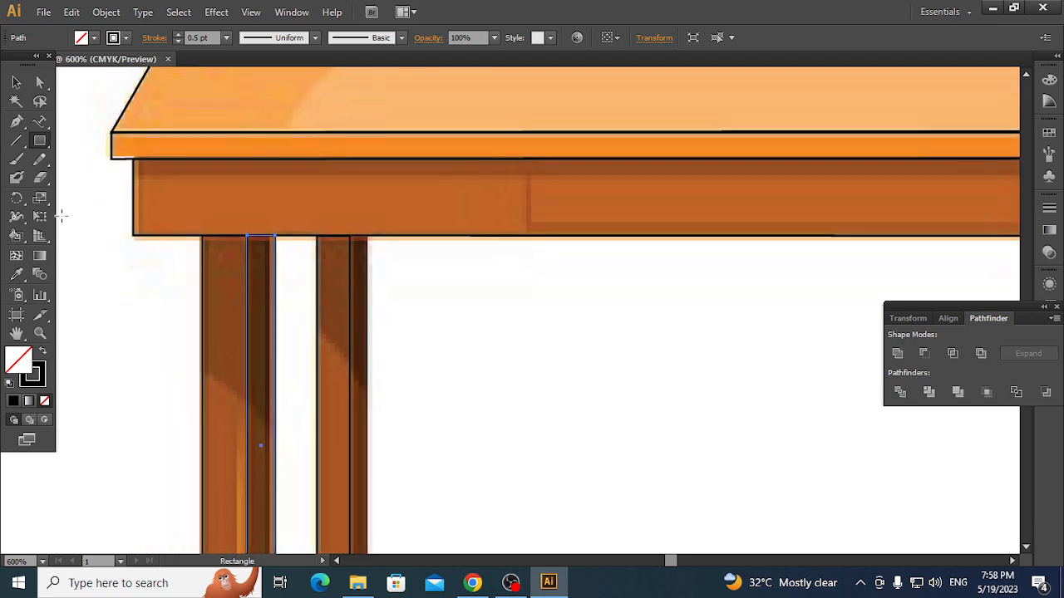
click(15, 82)
click(606, 418)
- Extend the side-face rectangle's lower edge down to the bottom of the left front leg's front rectangle
scroll(540, 412, down, 2)
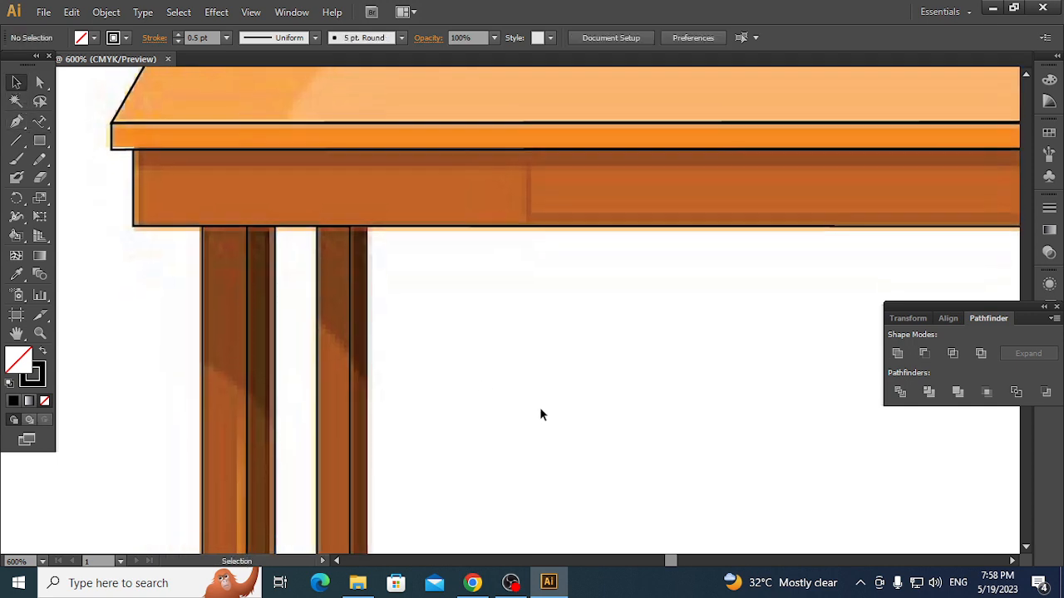
drag(542, 441, 495, 217)
drag(510, 412, 536, 327)
click(232, 275)
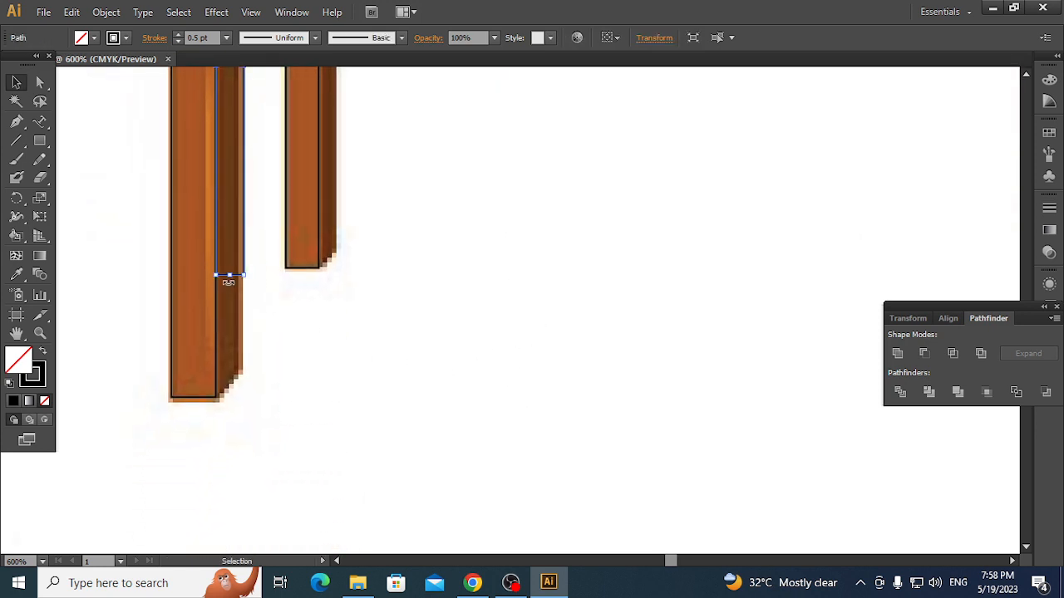
drag(229, 275, 236, 397)
click(300, 387)
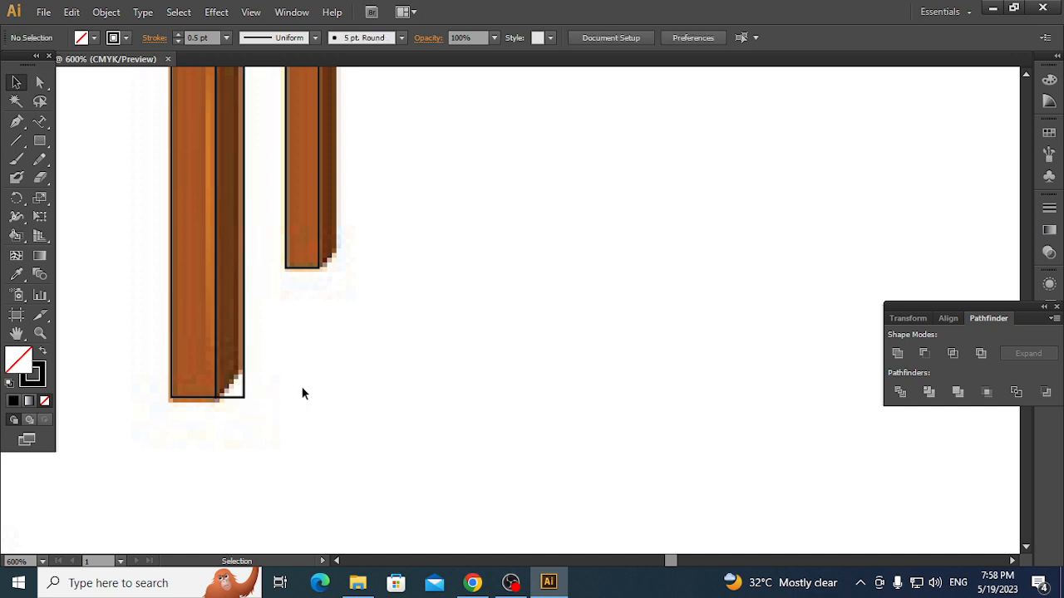
- Raise the lower-right corner of the left front leg's side rectangle with Direct Selection to match the image's slanted foot
click(40, 84)
drag(274, 405, 244, 370)
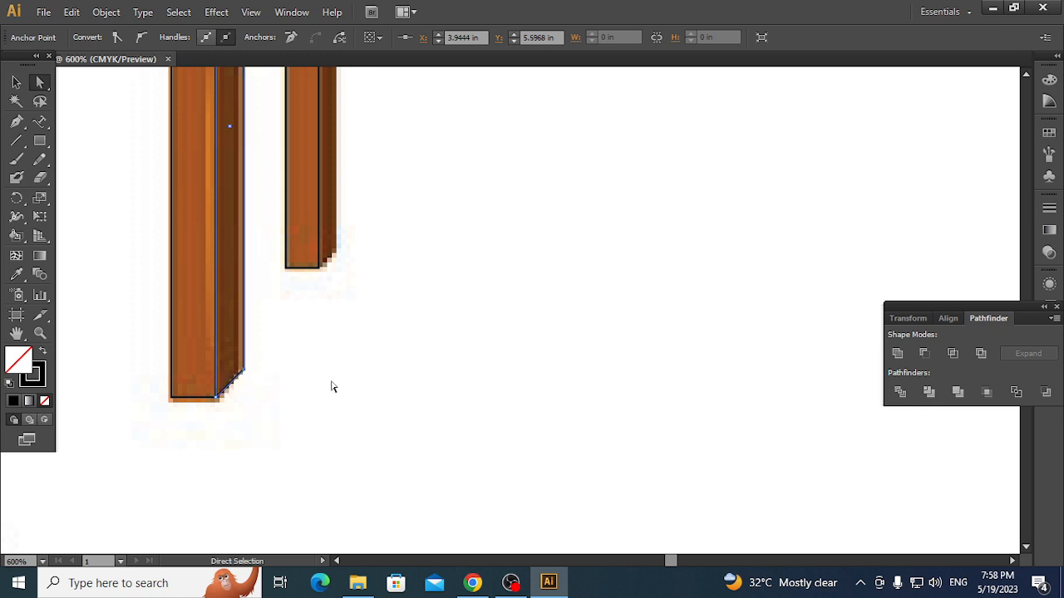
scroll(494, 375, up, 5)
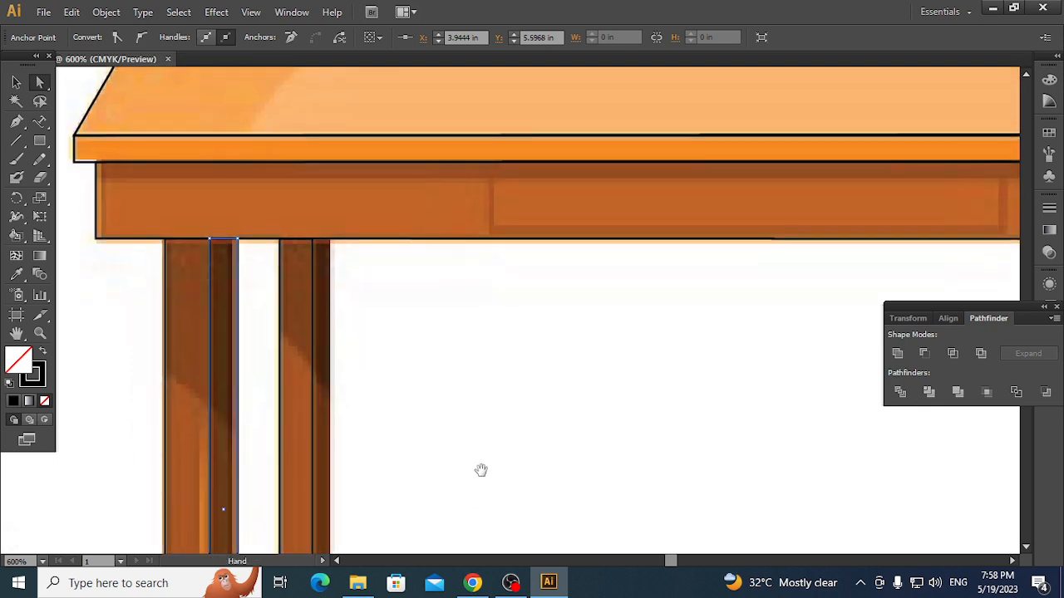
click(484, 438)
- Copy the left front leg's side outline onto the left rear leg's dark side face and narrow it to fit
scroll(483, 433, down, 1)
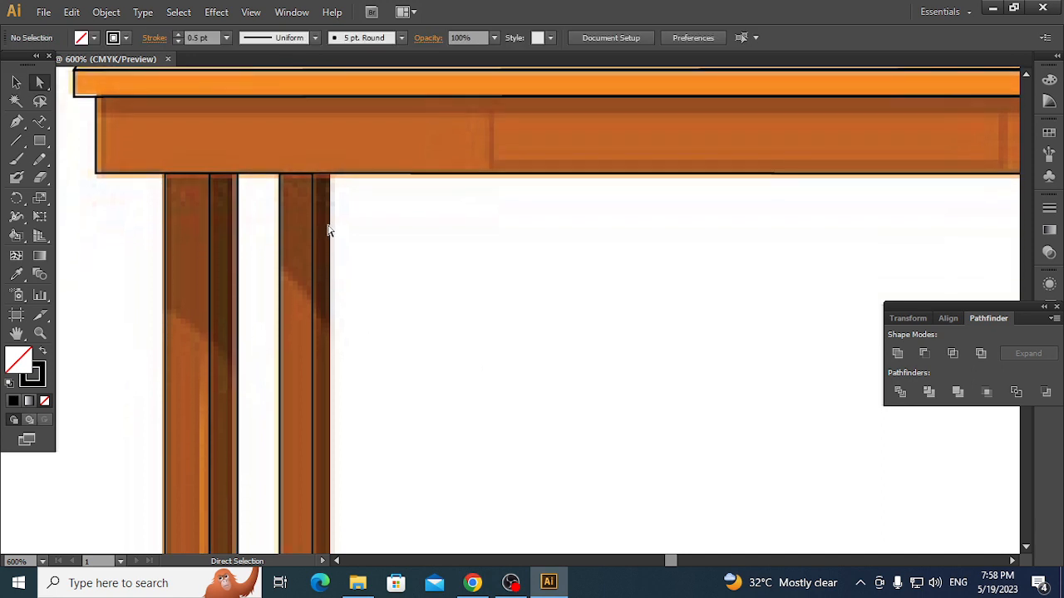
click(237, 226)
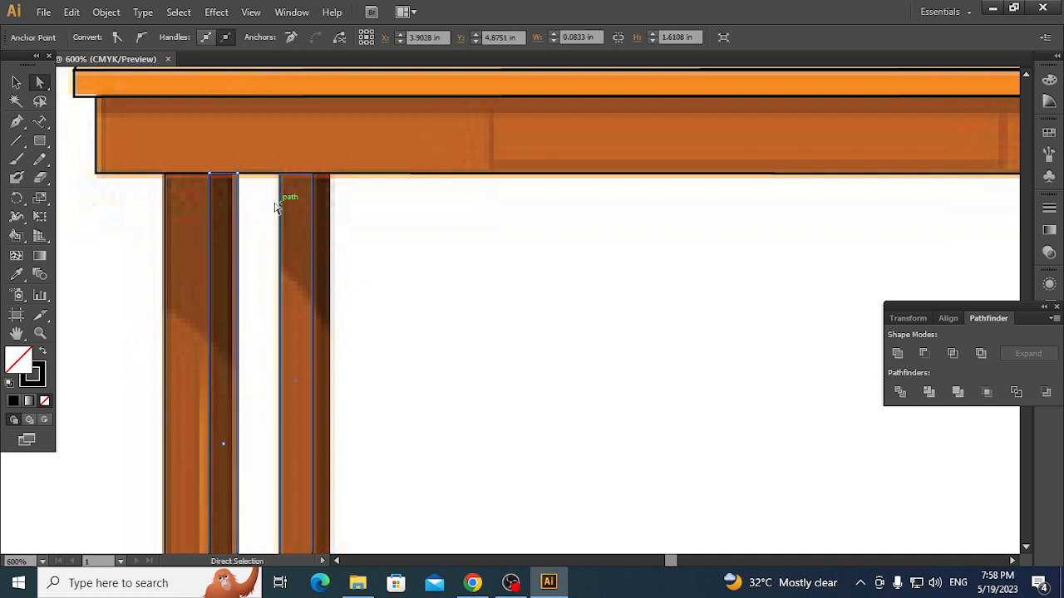
drag(240, 248, 342, 247)
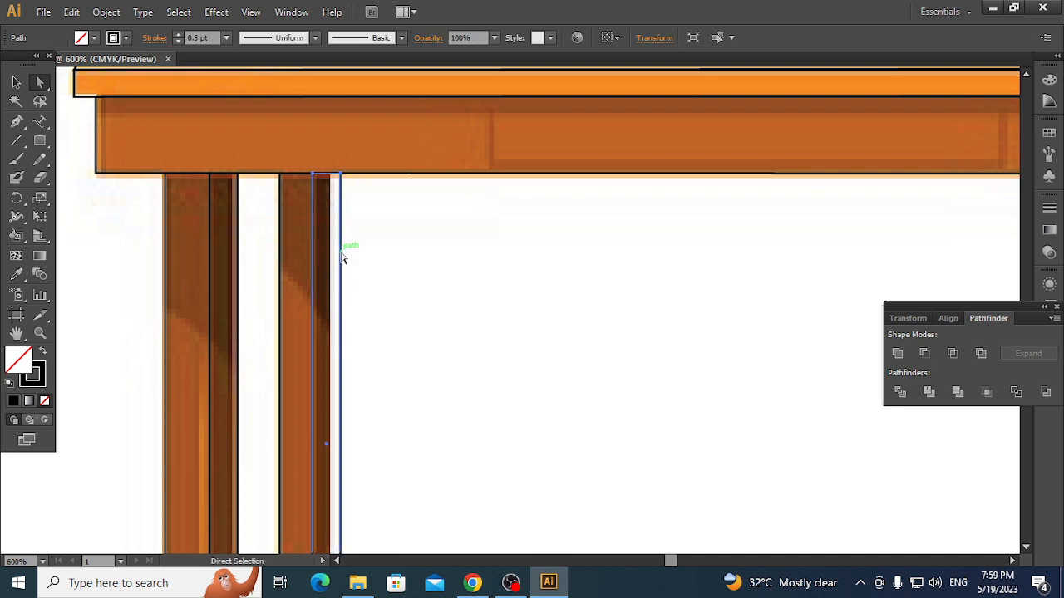
key(v)
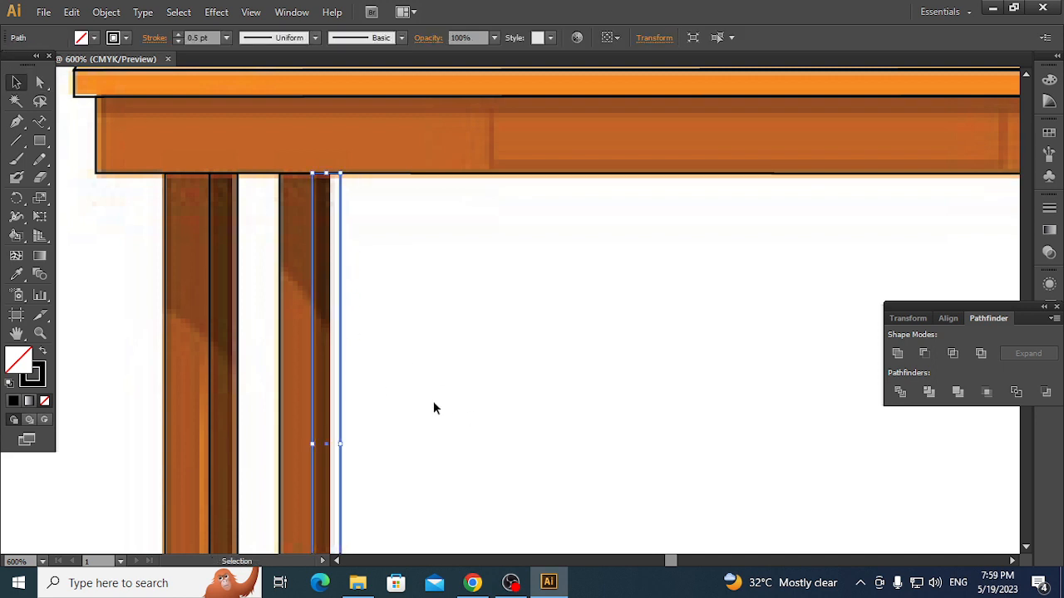
drag(340, 445, 330, 444)
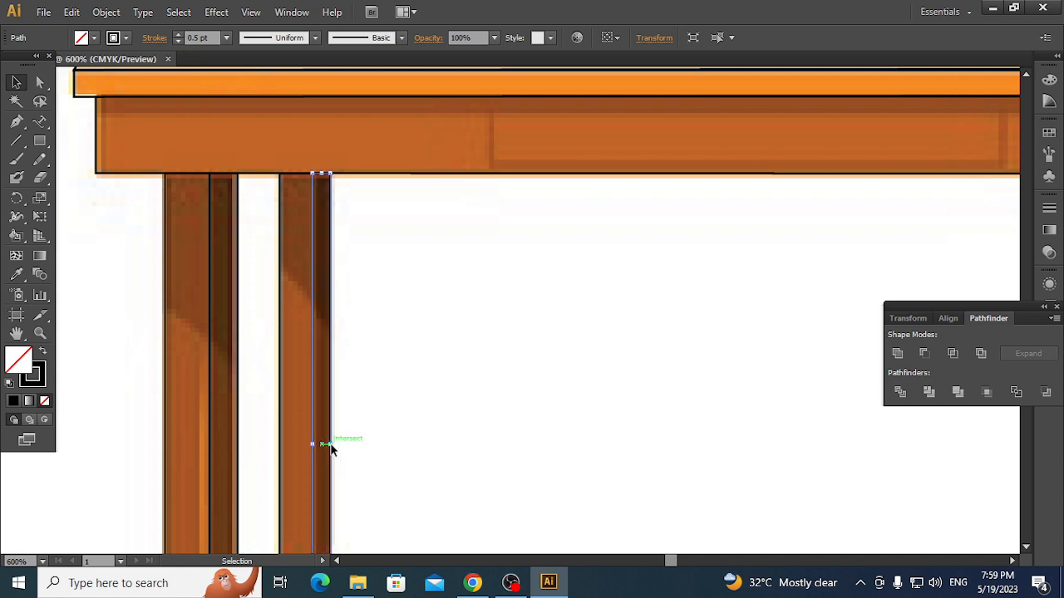
- Shorten the left rear leg's side outline so its lower end meets the bottom of that leg
scroll(389, 389, down, 1)
scroll(386, 382, down, 4)
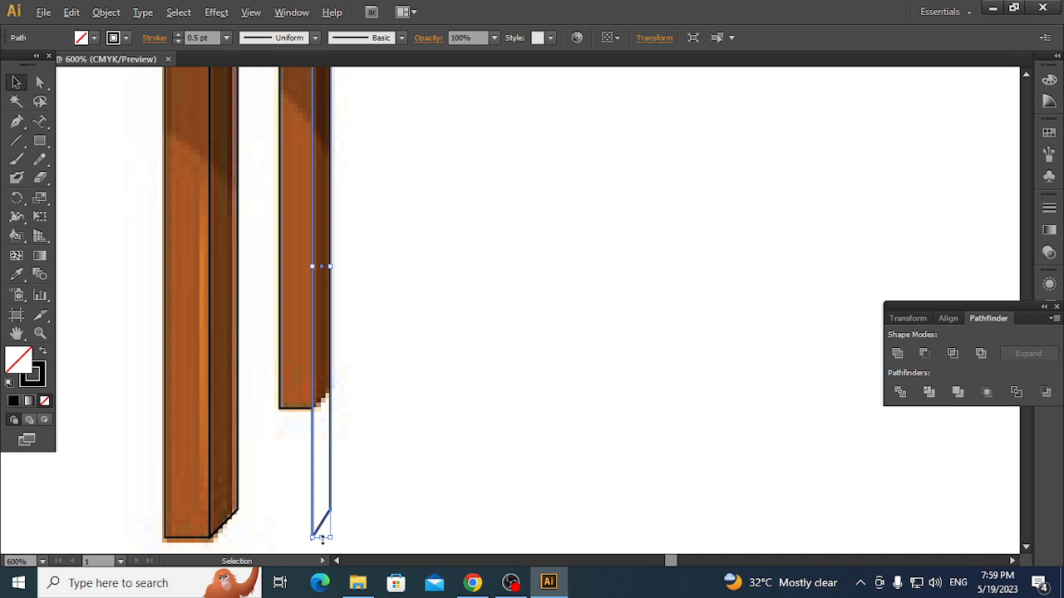
drag(322, 538, 315, 404)
key(ctrl+z)
drag(322, 539, 314, 407)
click(422, 414)
- Place copies of the left front leg's side outline near the right rear leg and over the right front leg's dark side face
scroll(407, 374, up, 5)
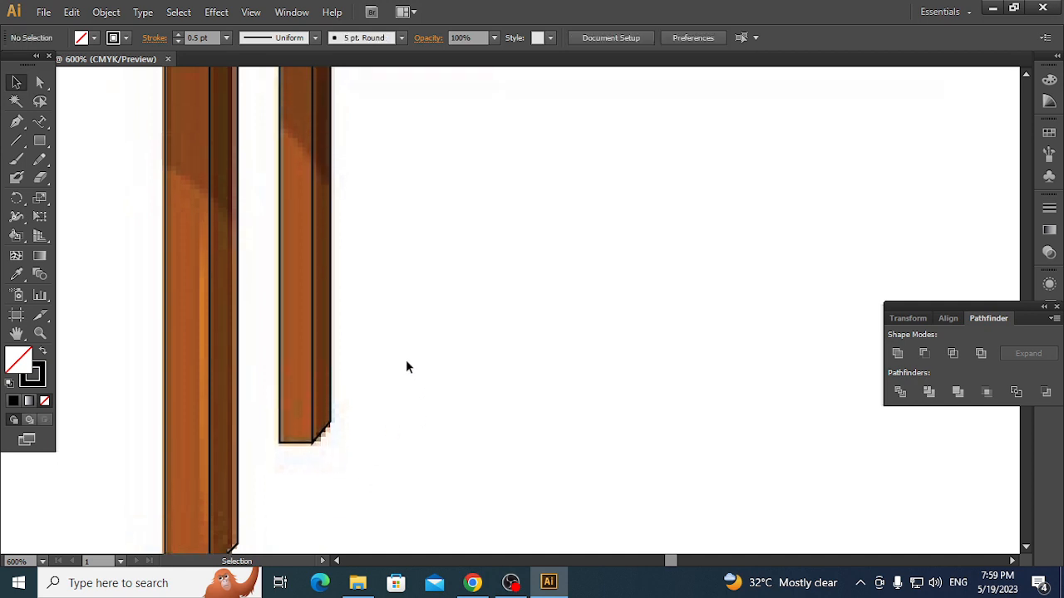
scroll(406, 366, up, 1)
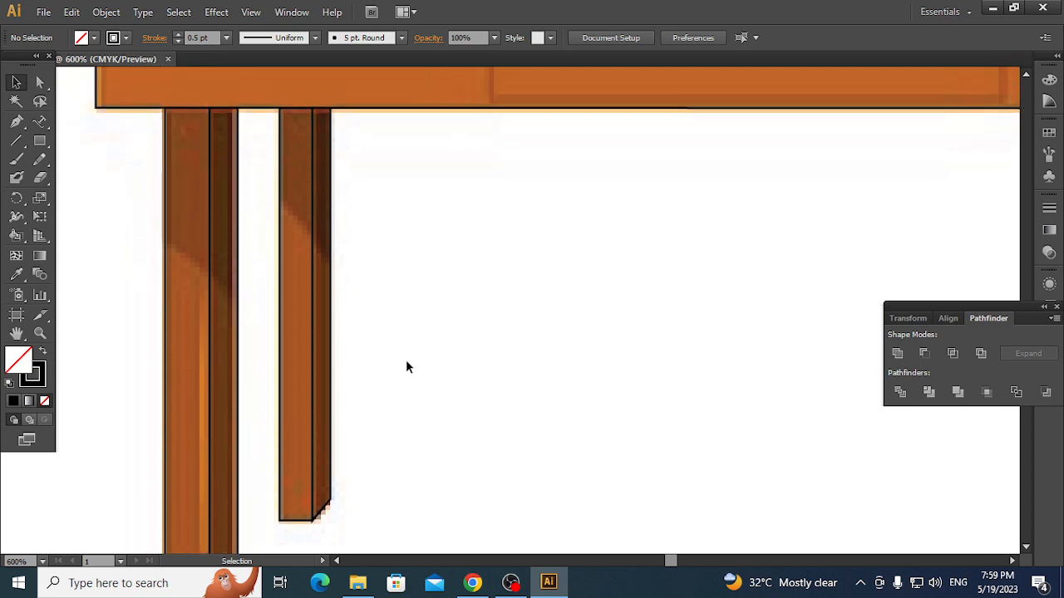
click(211, 328)
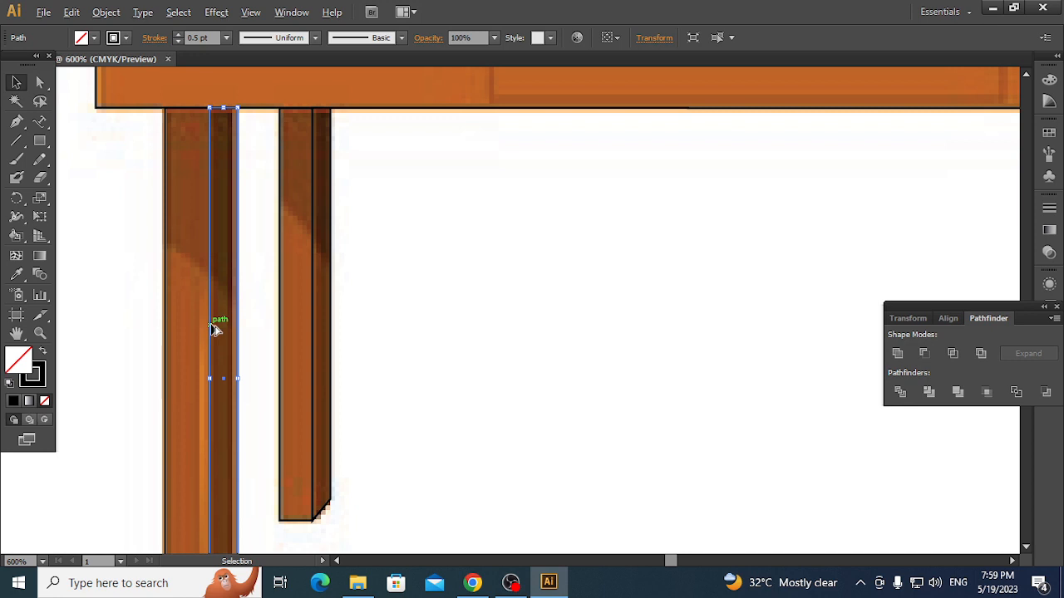
drag(215, 330, 869, 314)
key(ctrl+minus)
key(ctrl+minus)
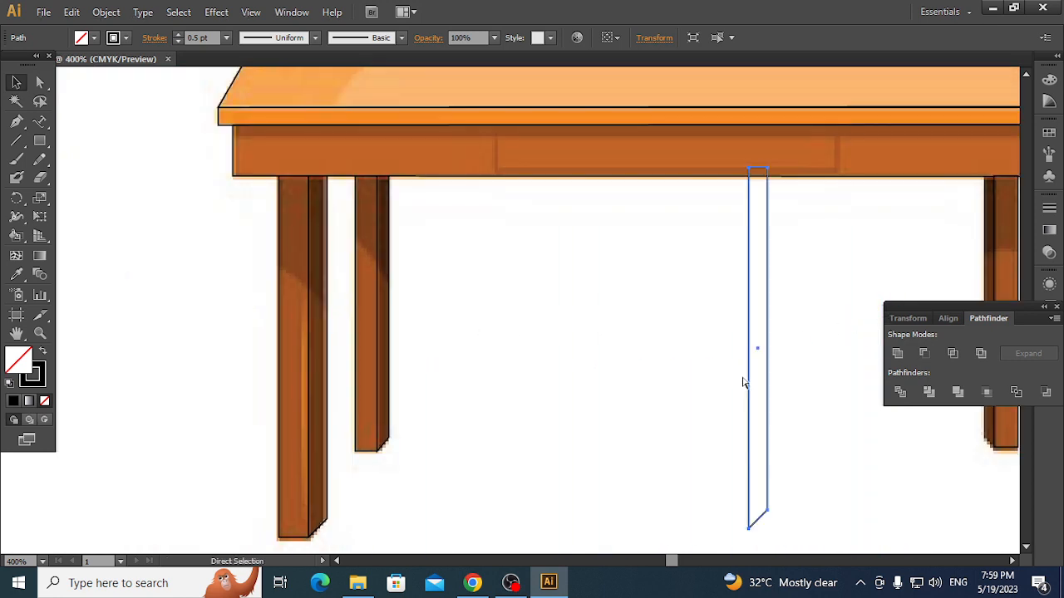
drag(743, 385, 544, 364)
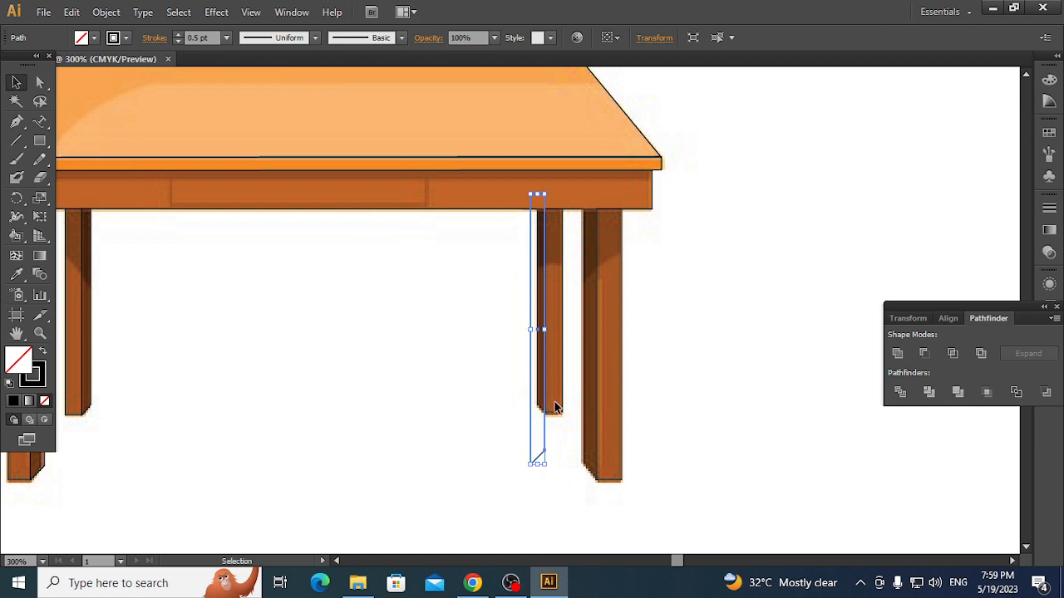
drag(542, 420, 595, 434)
click(696, 439)
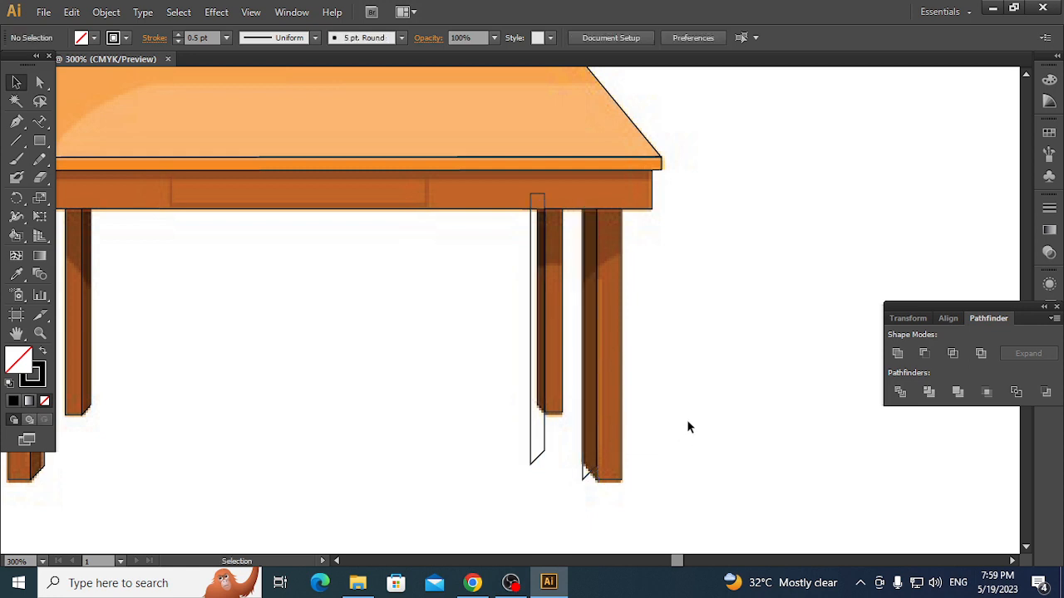
- Try to reflect the right front leg's side outline across the horizontal axis
key(ctrl+plus)
key(ctrl+plus)
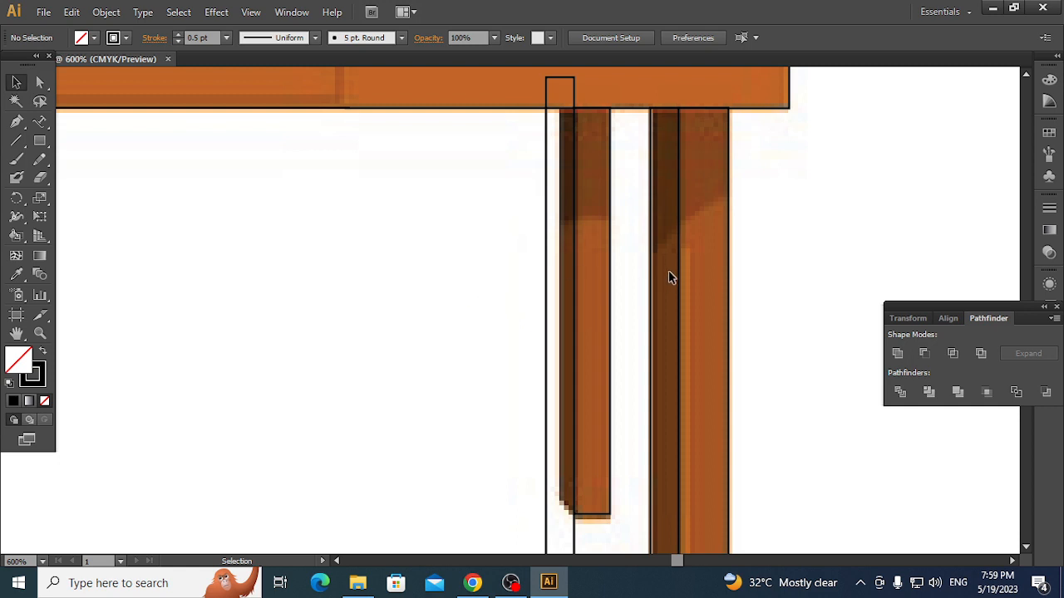
drag(801, 333, 759, 147)
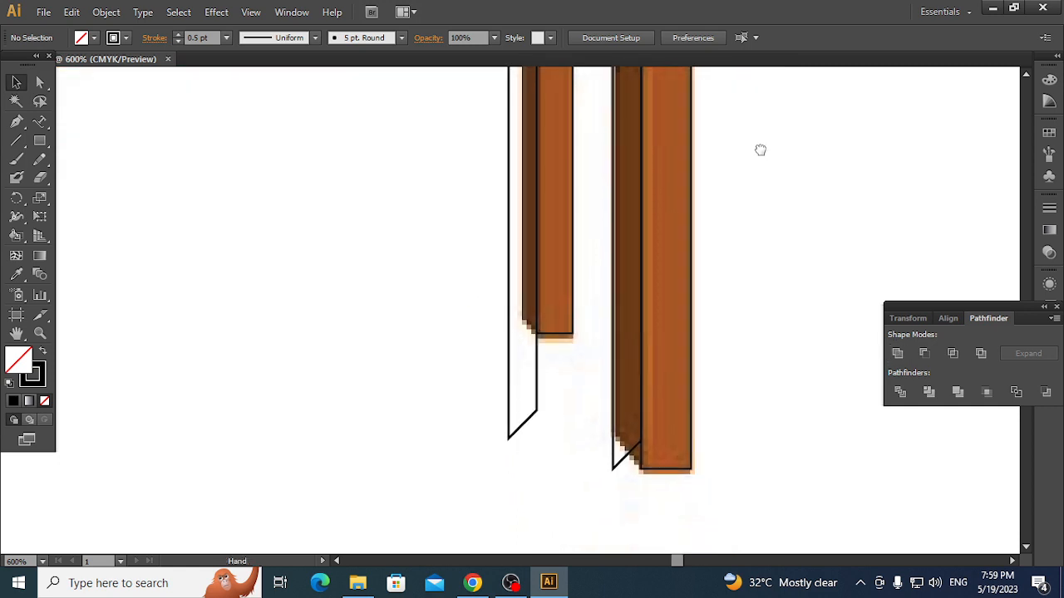
click(622, 426)
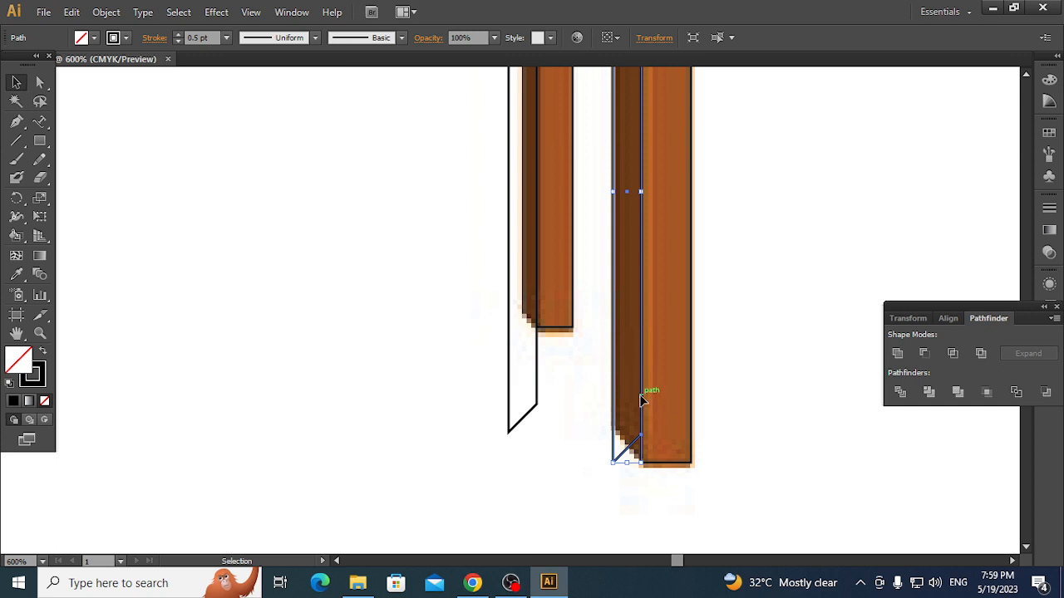
right_click(616, 373)
mouse_move(703, 330)
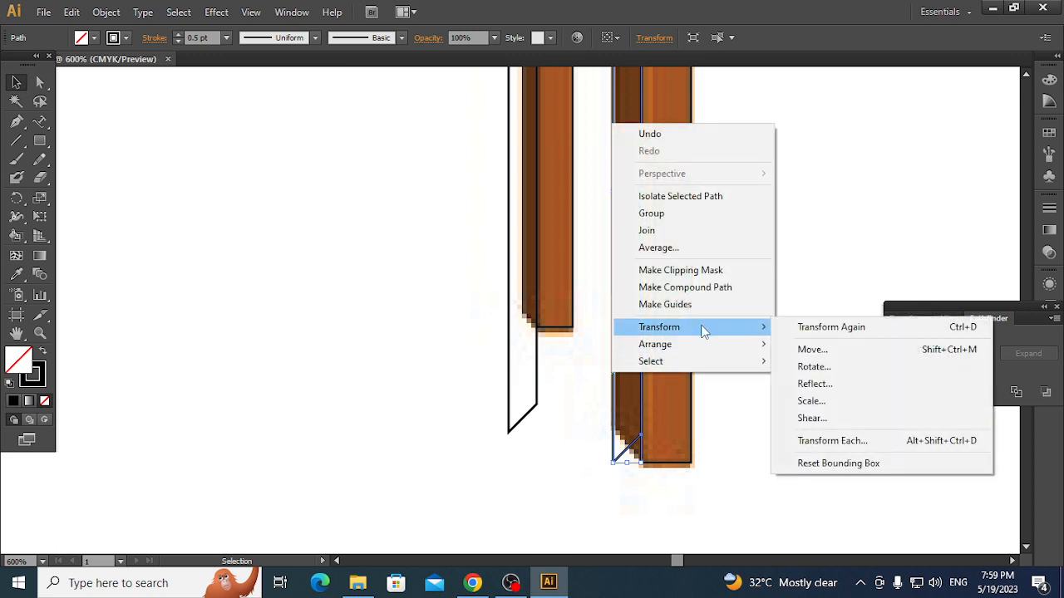
click(823, 383)
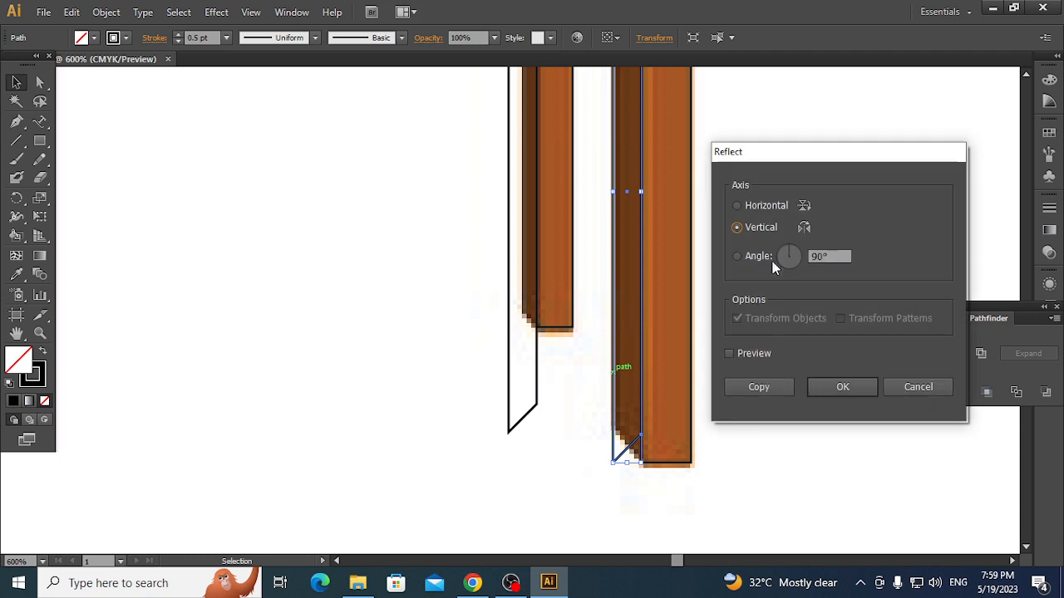
click(764, 209)
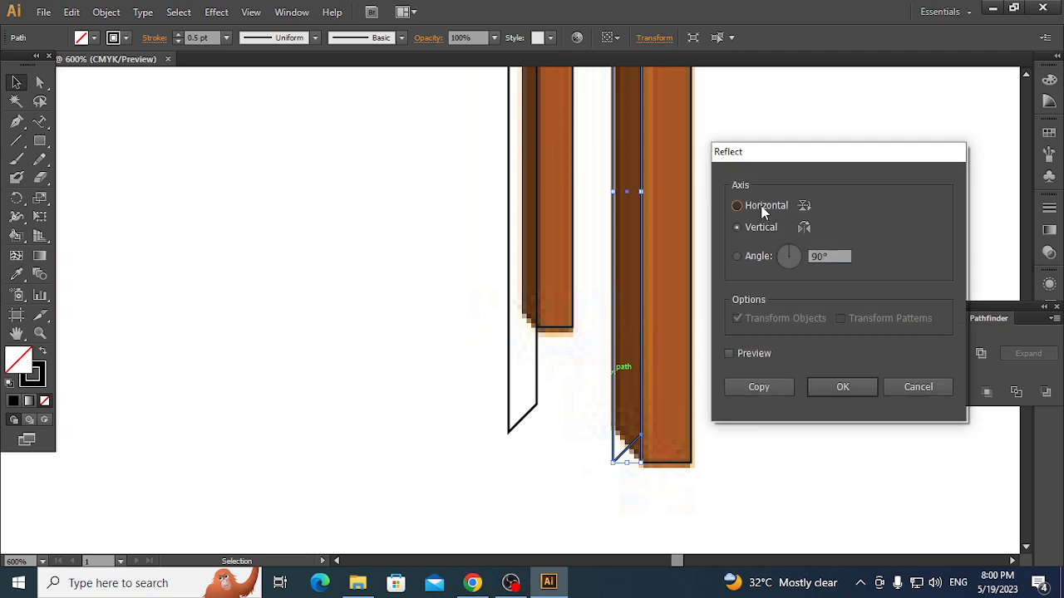
click(814, 385)
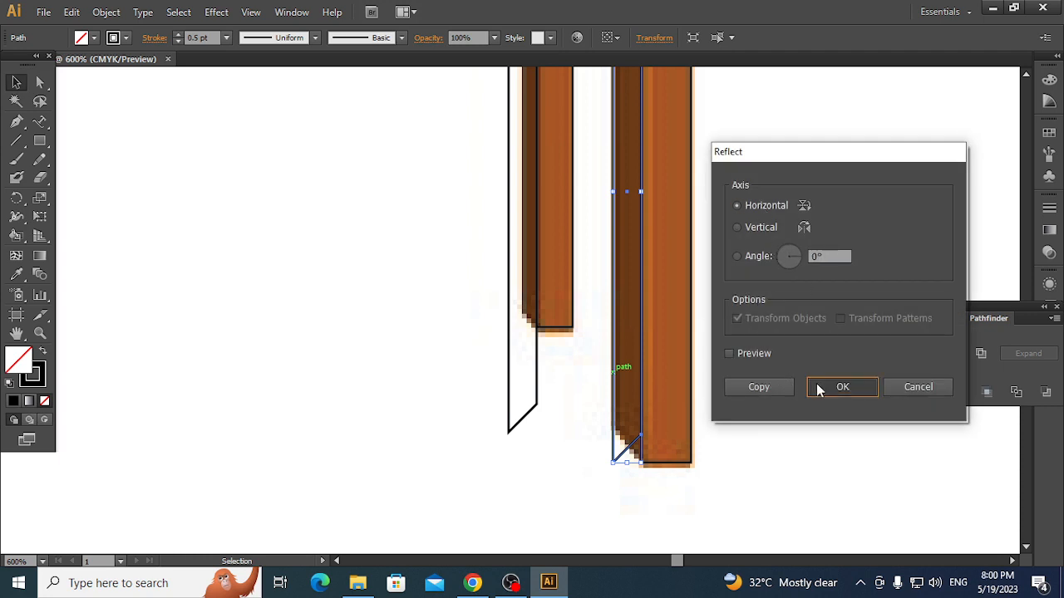
click(805, 379)
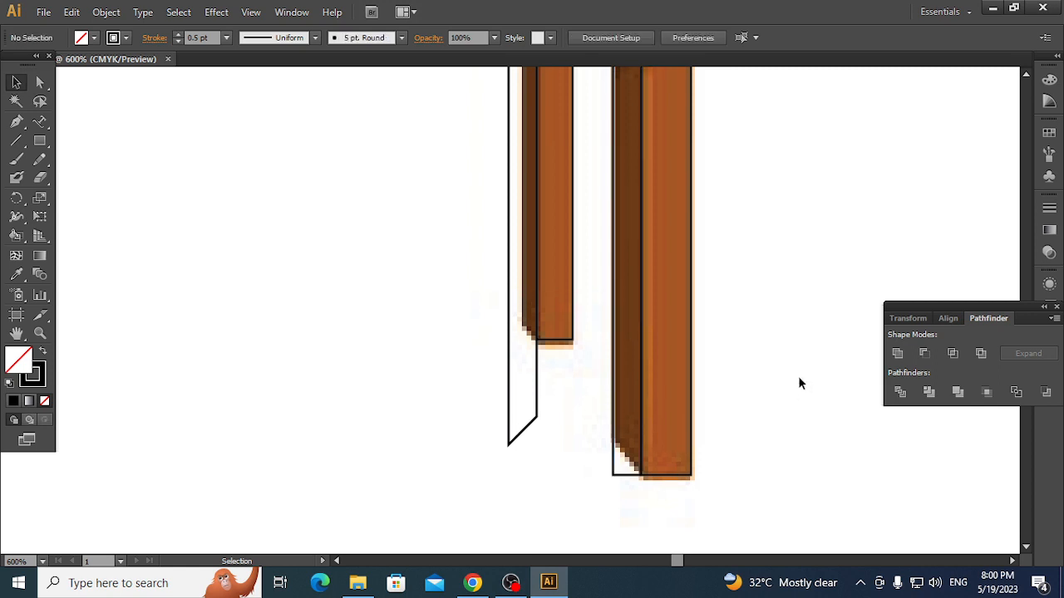
key(ctrl+z)
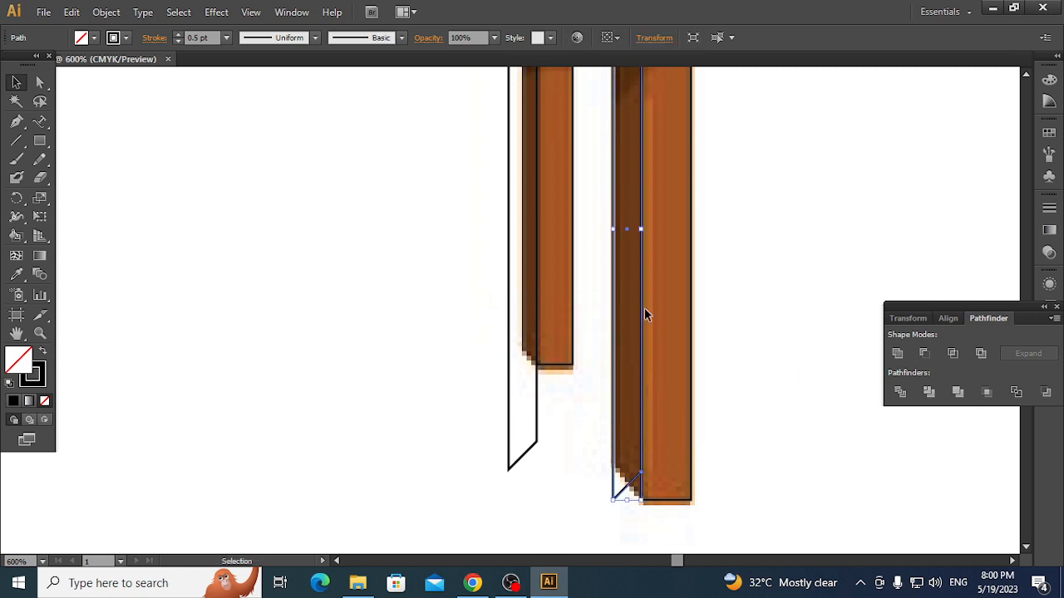
- Reflect the right front leg's side outline across the vertical axis
right_click(615, 308)
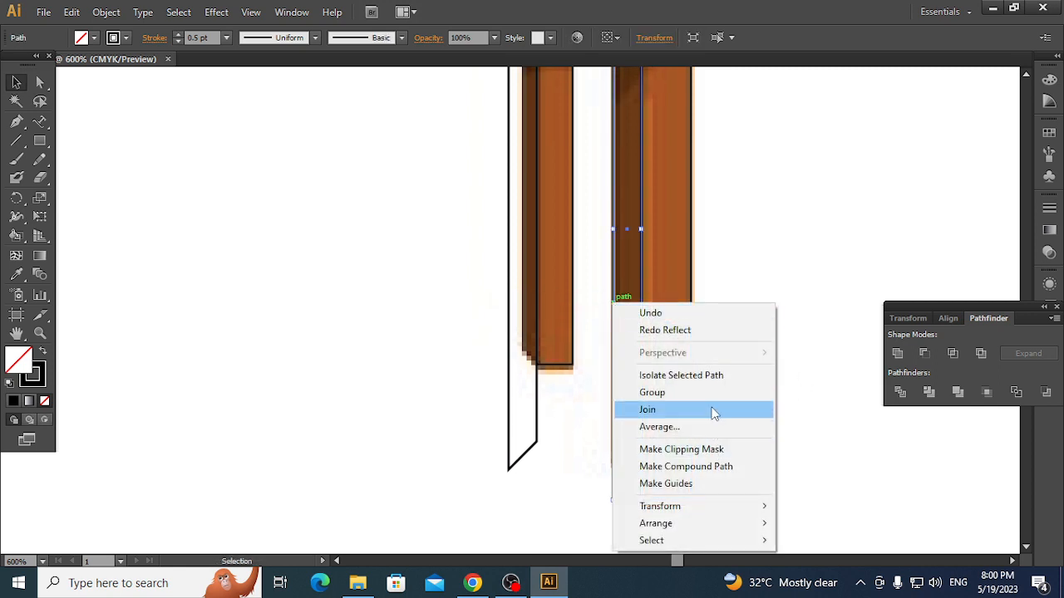
mouse_move(715, 505)
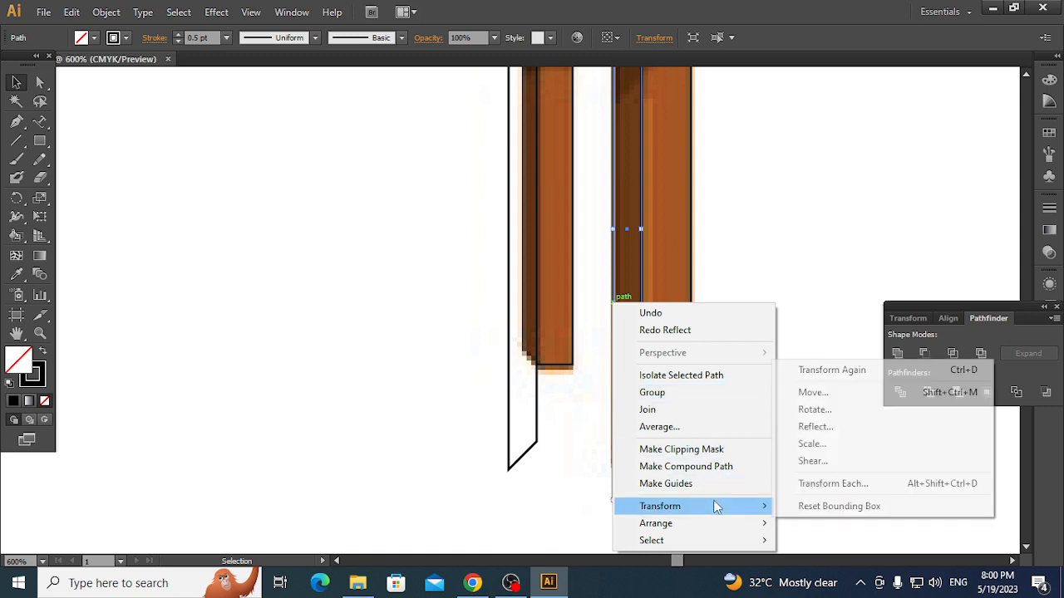
click(810, 429)
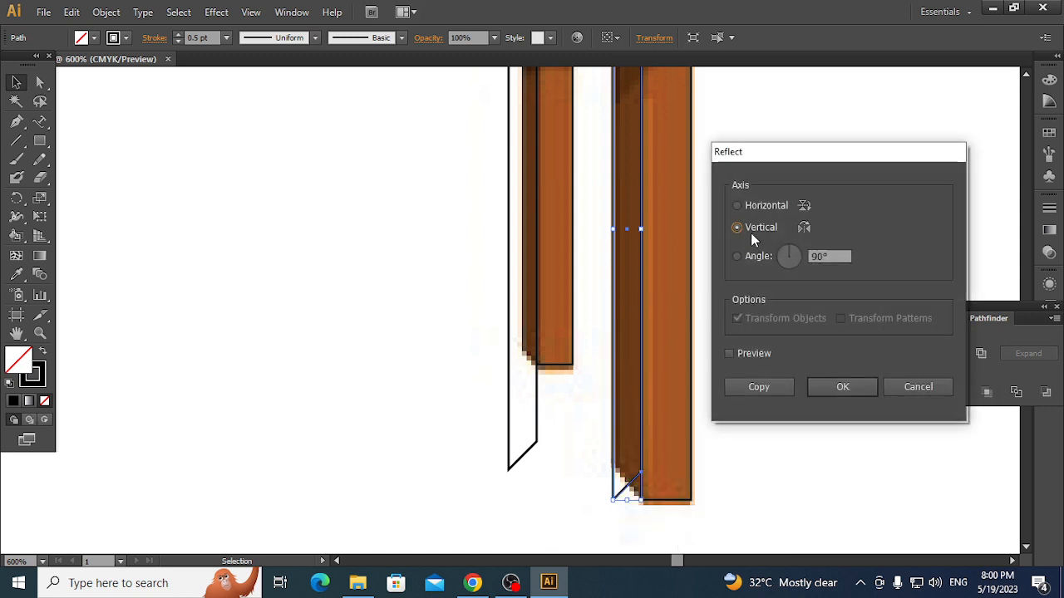
click(830, 386)
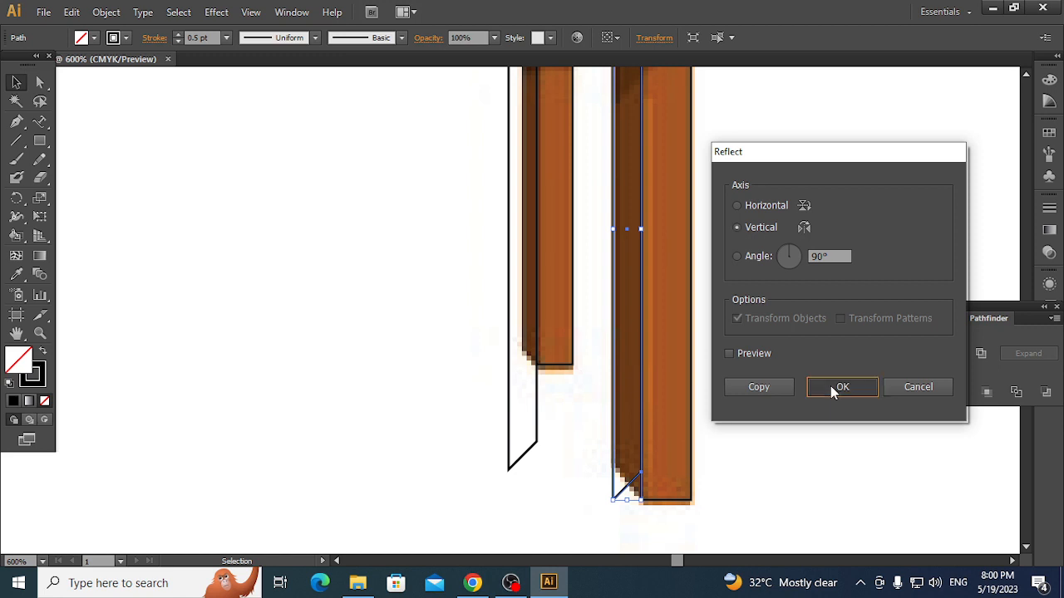
- Apply the vertical reflection to the right front leg's side outline and remove the oversized copy beside the right rear leg
click(813, 388)
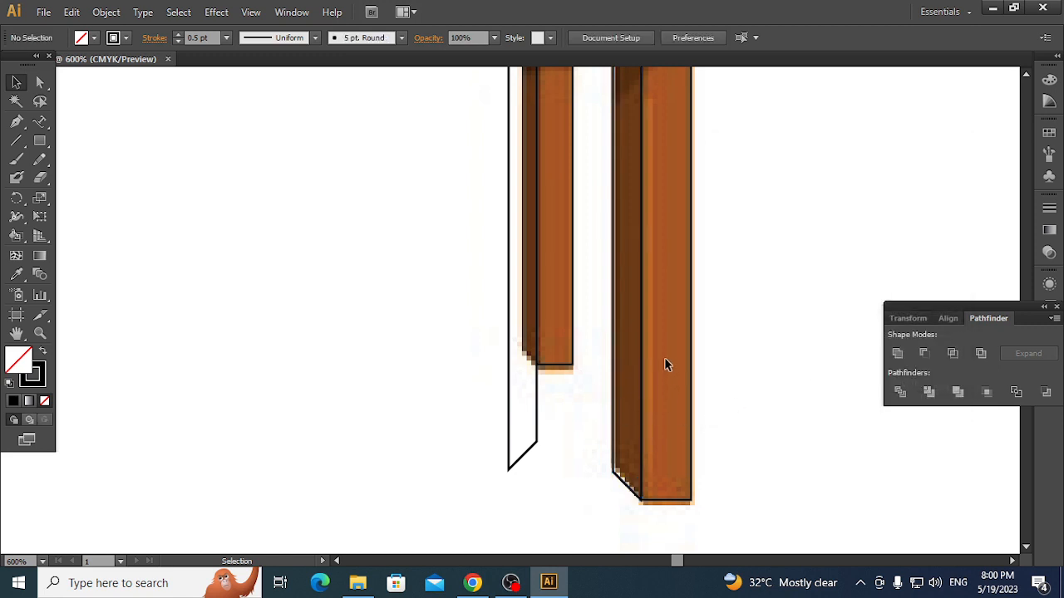
scroll(685, 360, up, 3)
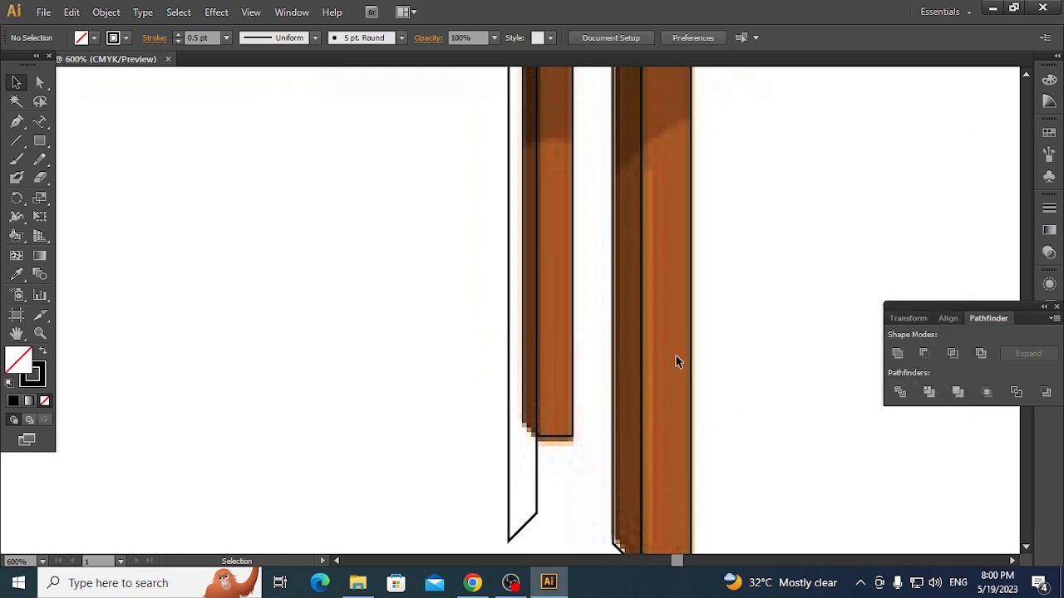
scroll(669, 349, up, 4)
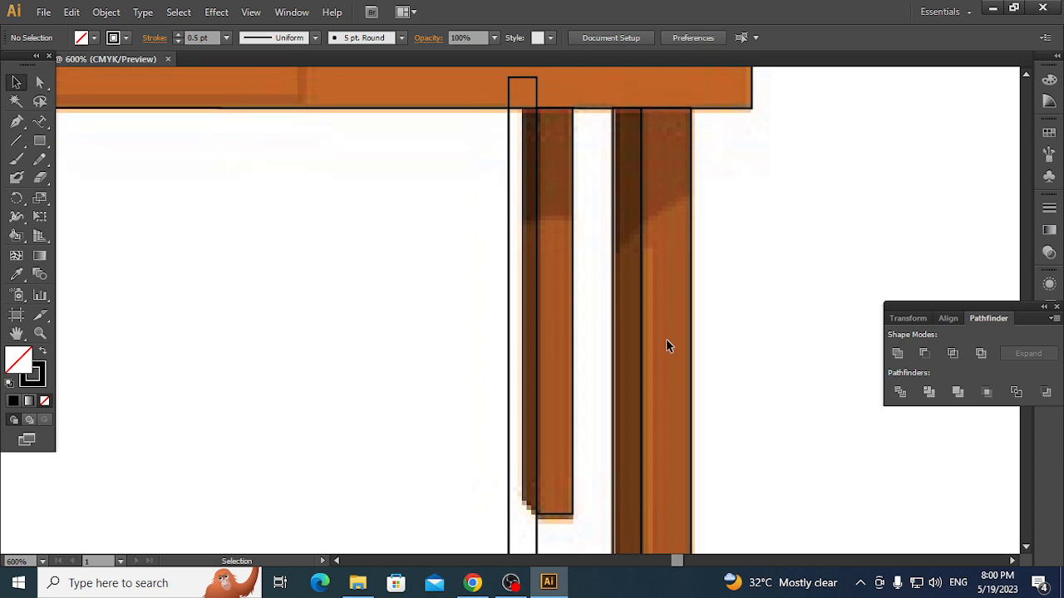
scroll(666, 347, up, 1)
drag(512, 319, 509, 350)
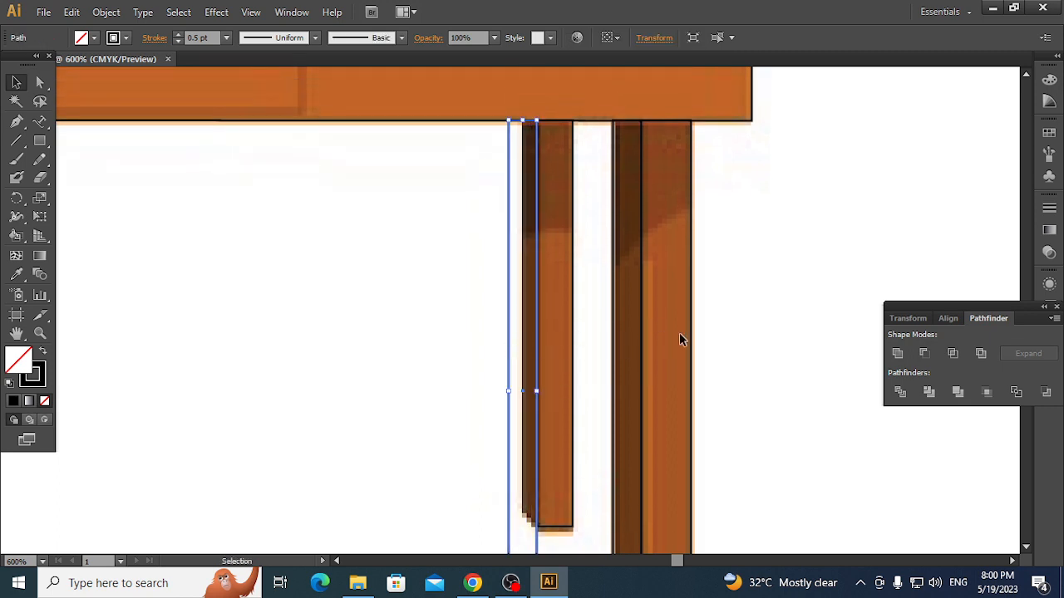
click(500, 449)
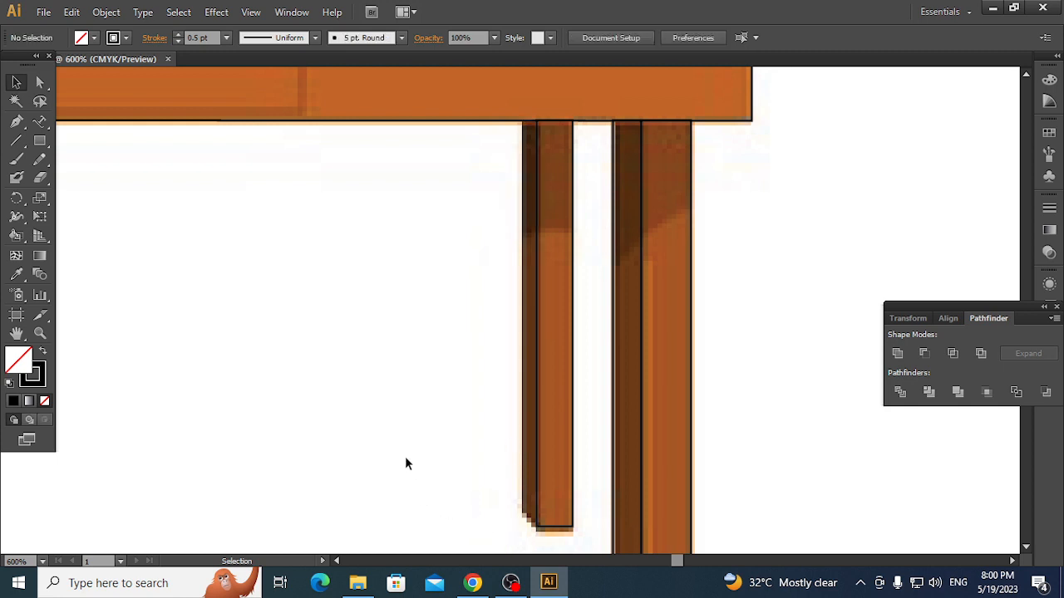
- Place a copy of the left rear leg's side outline over the right rear leg's dark side face
key(ctrl+minus)
key(ctrl+minus)
key(ctrl+minus)
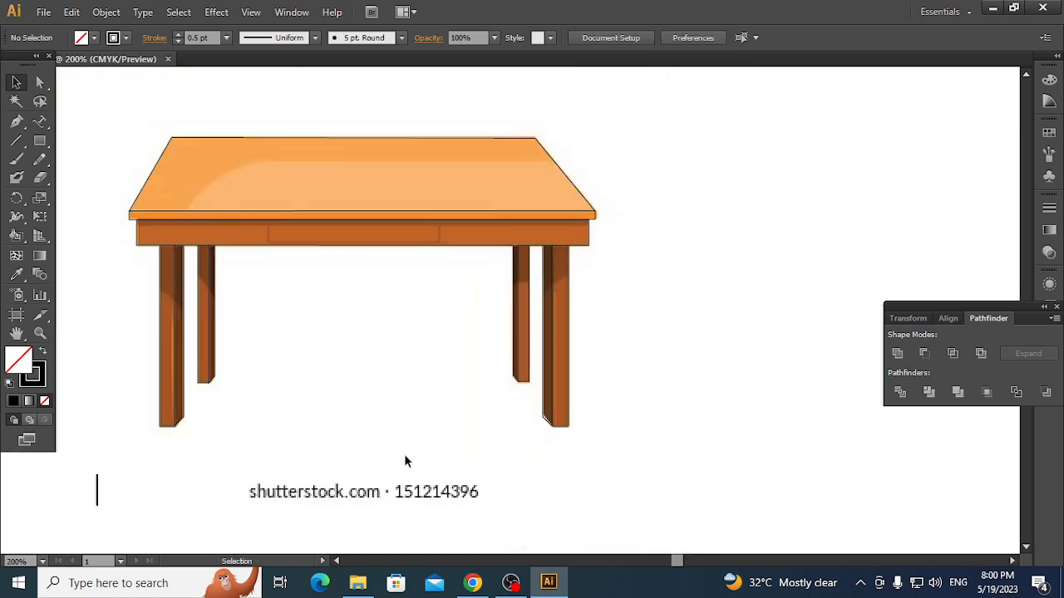
click(213, 352)
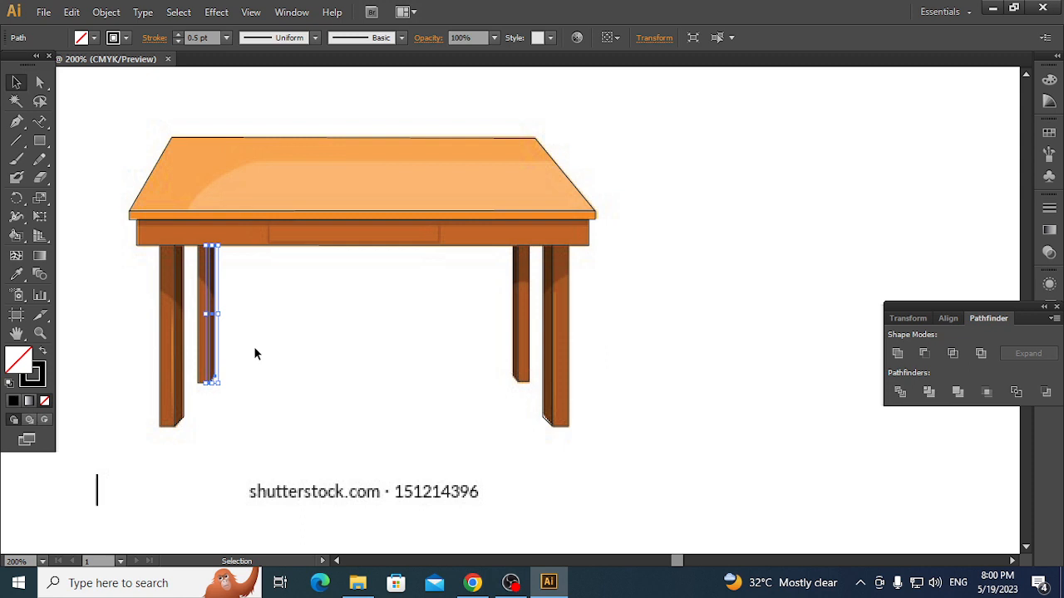
drag(214, 351, 517, 358)
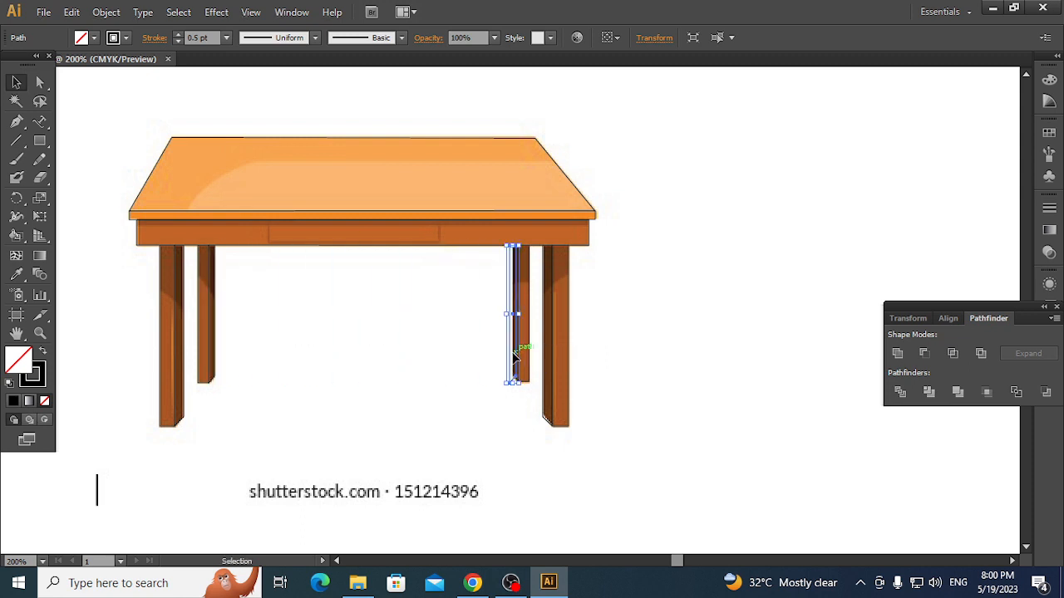
- Reflect the copied side outline at the right rear leg across the vertical axis
key(ctrl+plus)
key(ctrl+plus)
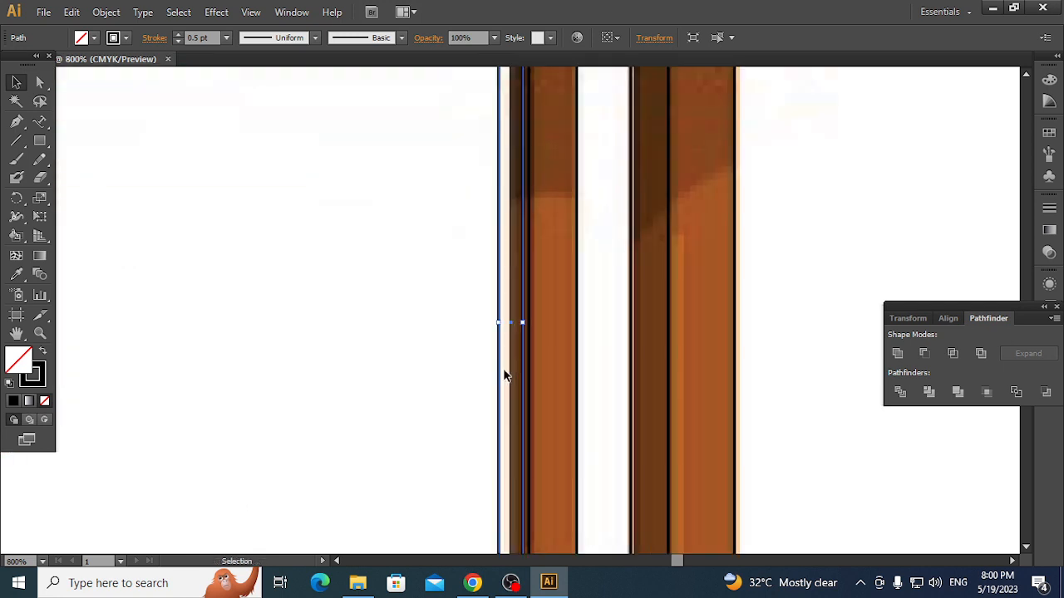
key(ctrl+minus)
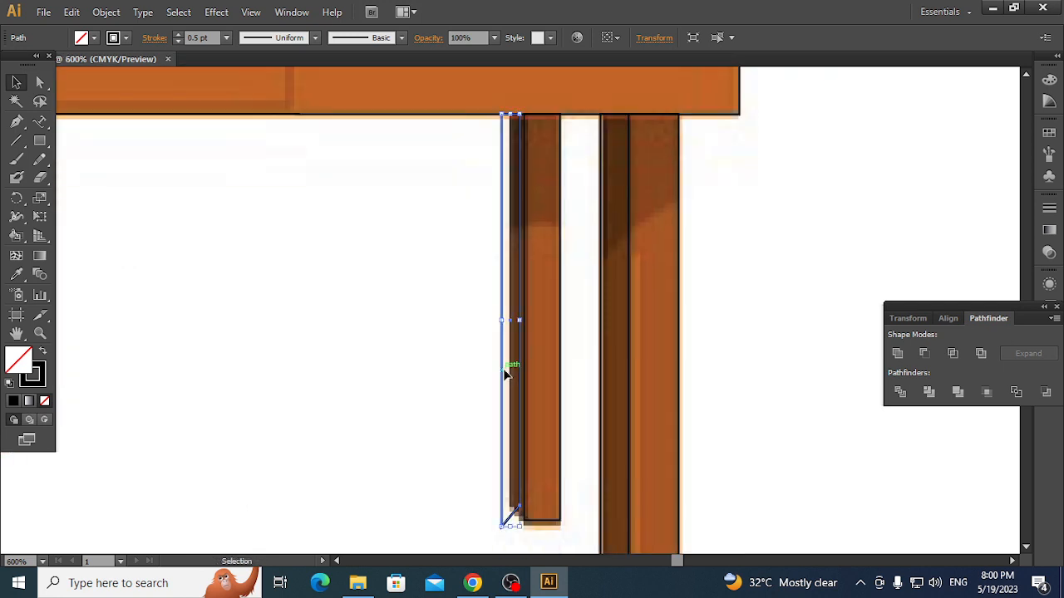
right_click(505, 374)
mouse_move(623, 326)
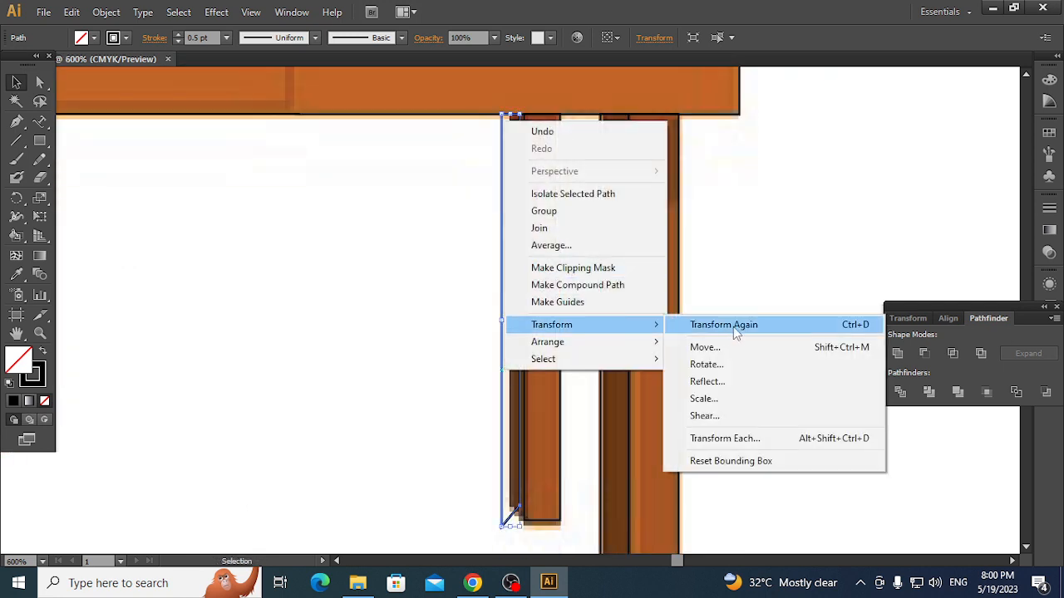
click(736, 382)
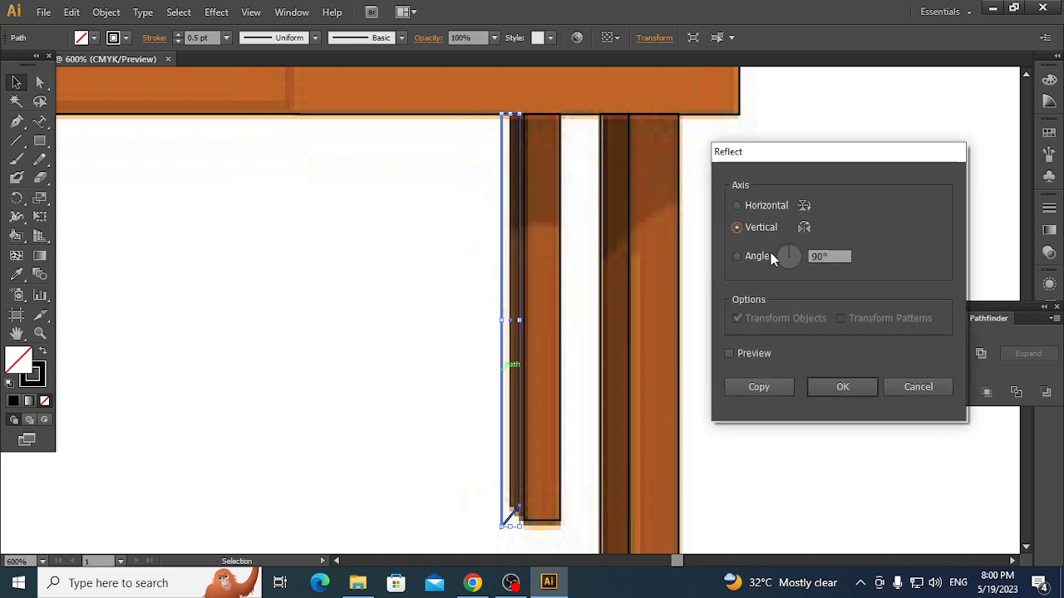
click(836, 387)
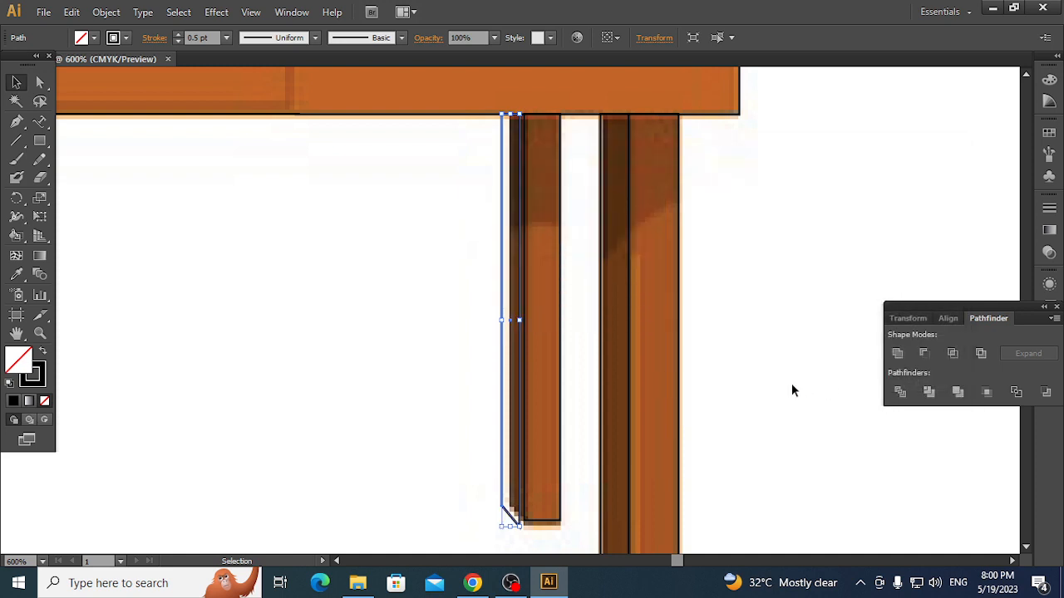
click(829, 345)
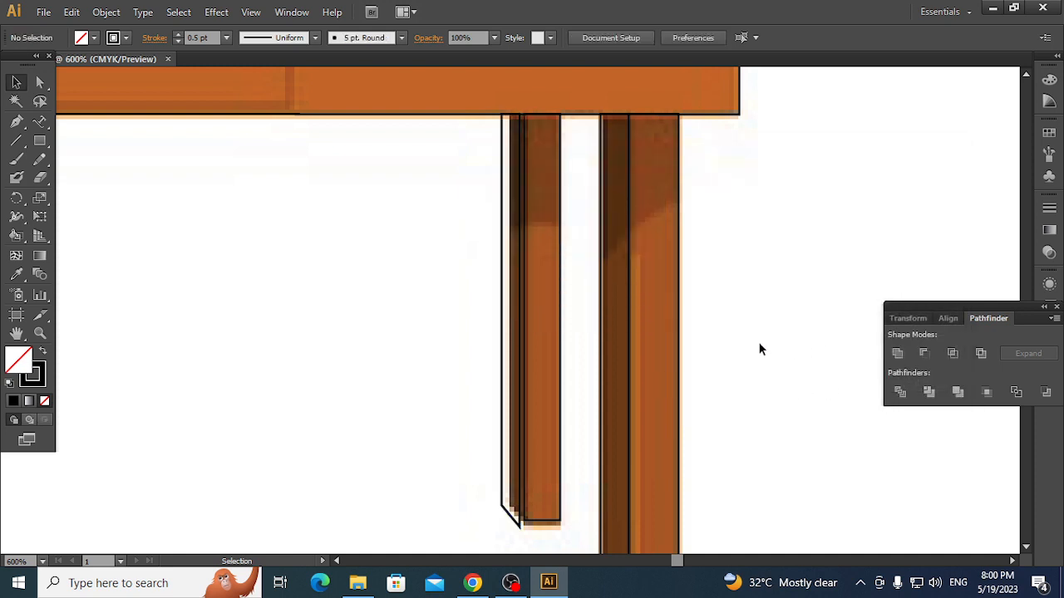
- Shift the reflected side outline right until its inner edge meets the right rear leg's front face
click(515, 346)
key(Right)
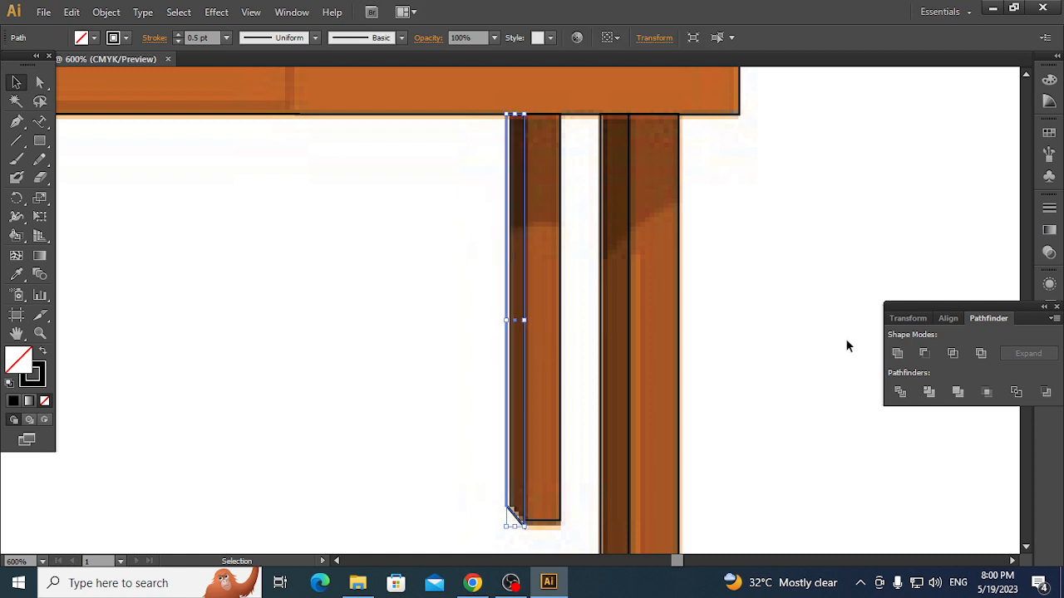
click(434, 327)
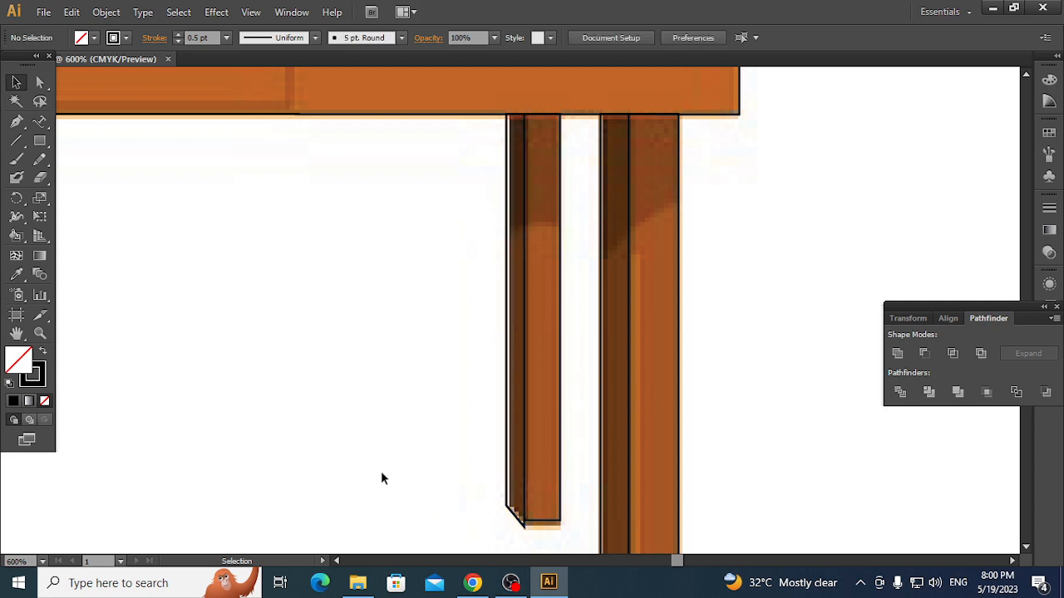
- Examine the traced table in Outline and Preview modes to check how the leg, apron and top outlines fit together
scroll(385, 473, down, 2)
scroll(385, 473, up, 2)
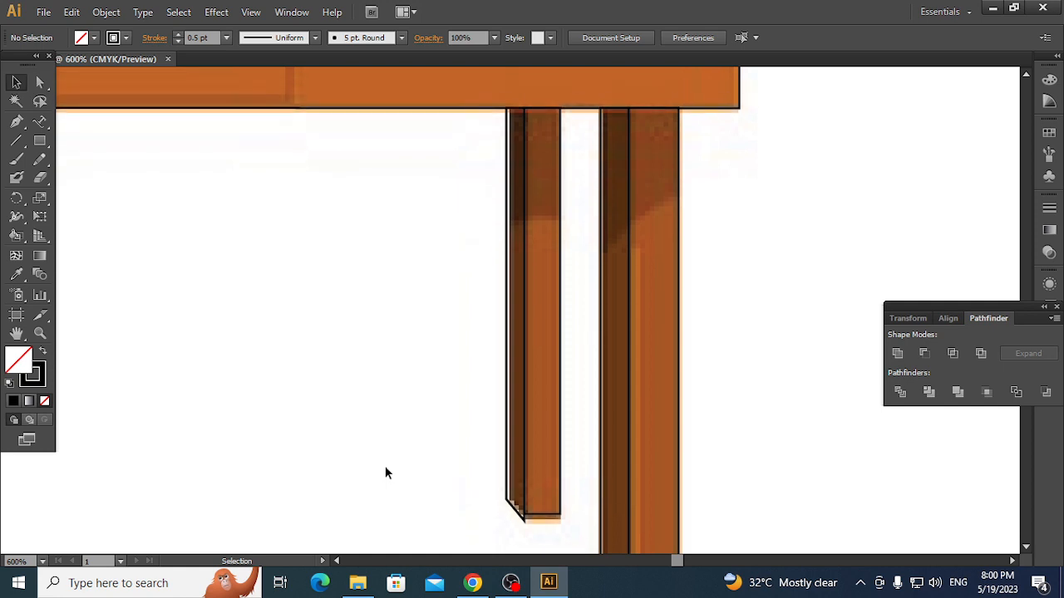
key(ctrl+y)
key(ctrl+y)
key(ctrl+y)
key(ctrl+y)
key(ctrl+minus)
key(ctrl+minus)
key(ctrl+minus)
key(ctrl+minus)
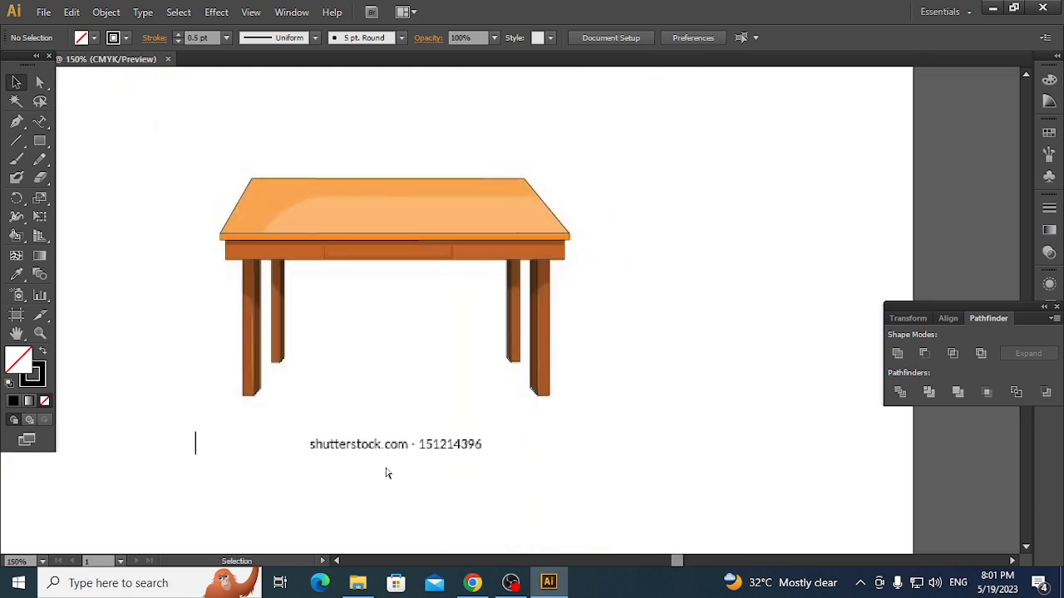
key(ctrl+plus)
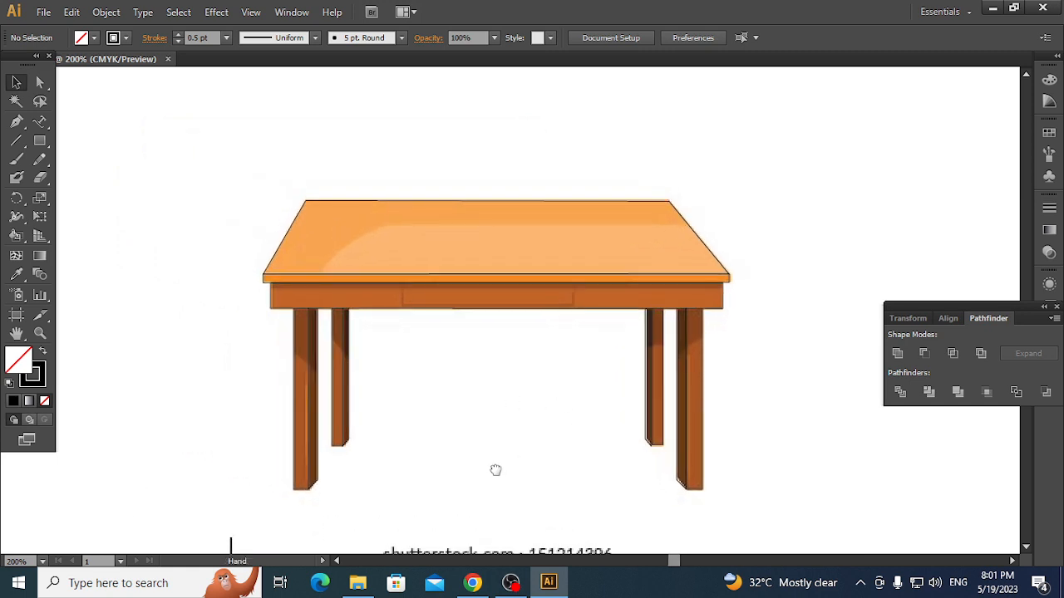
drag(494, 470, 482, 437)
key(ctrl+y)
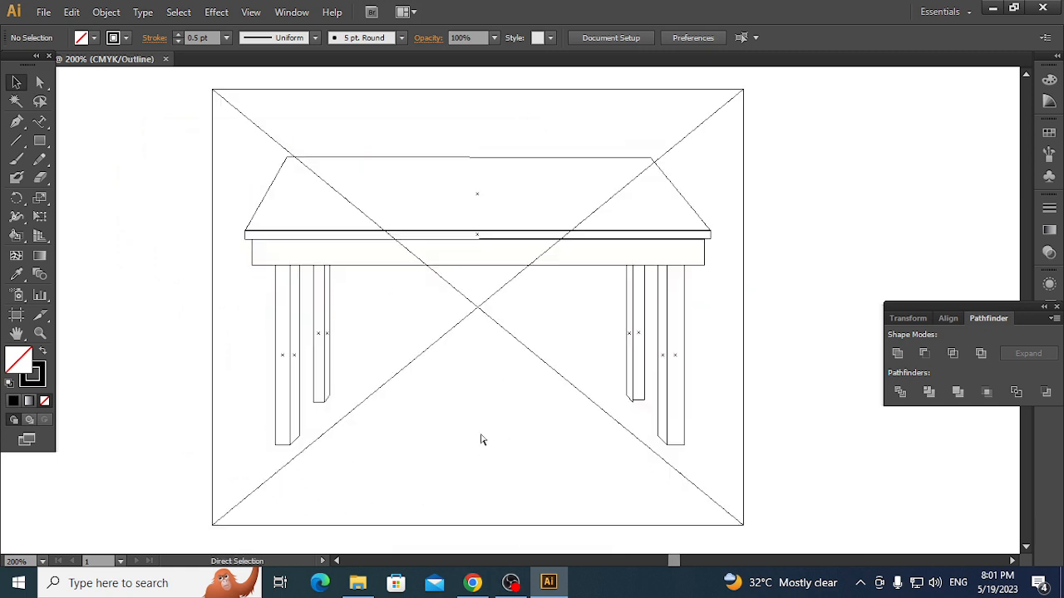
key(ctrl+y)
key(ctrl+y)
key(ctrl+y)
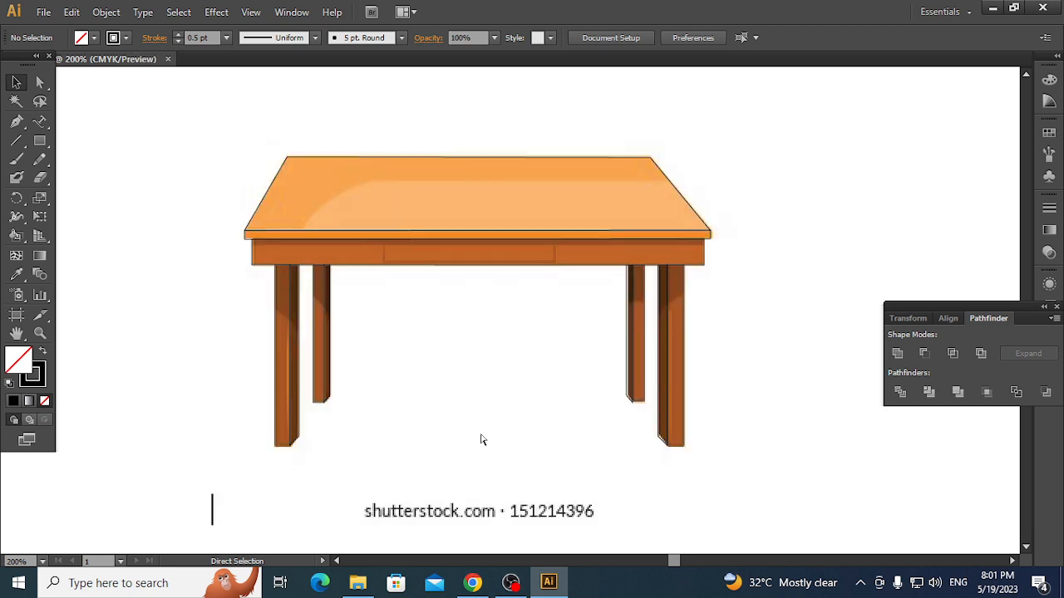
key(ctrl+y)
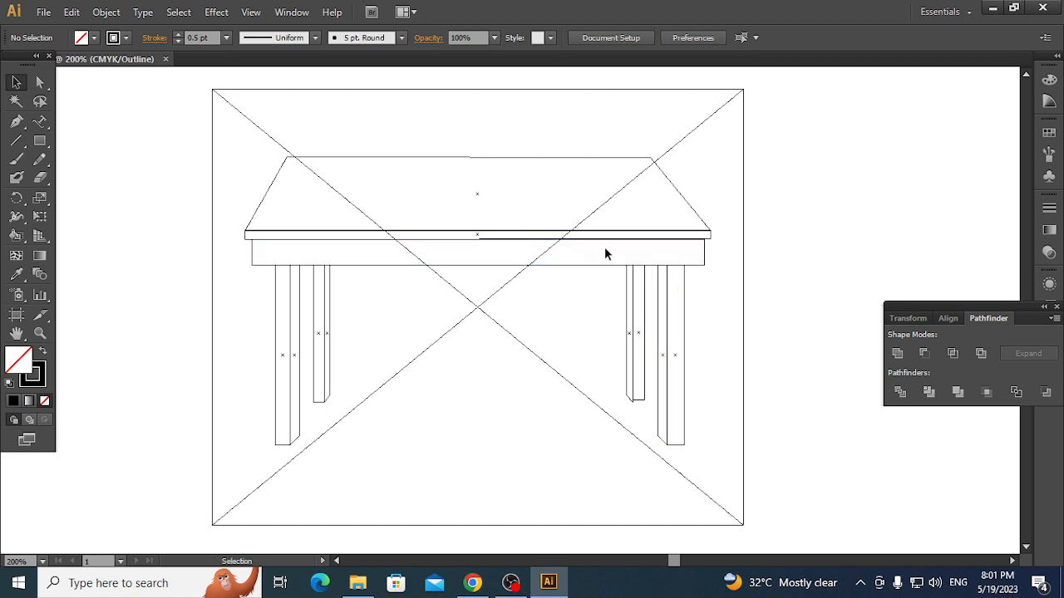
key(ctrl+y)
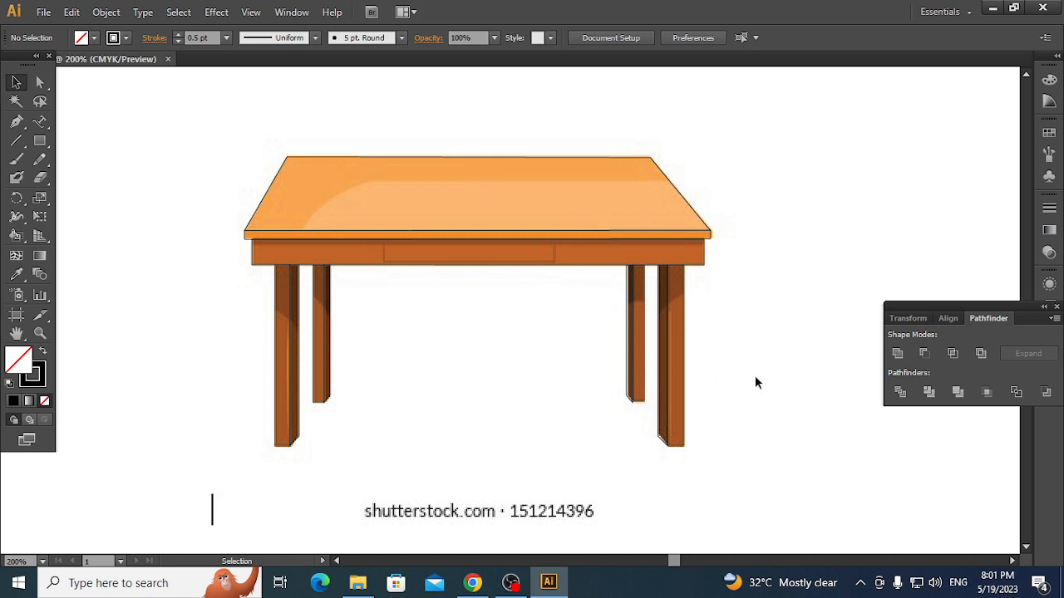
- Move the right rear leg side outline's lowest anchor point up to the bottom corner of the leg's front face
scroll(755, 381, up, 3)
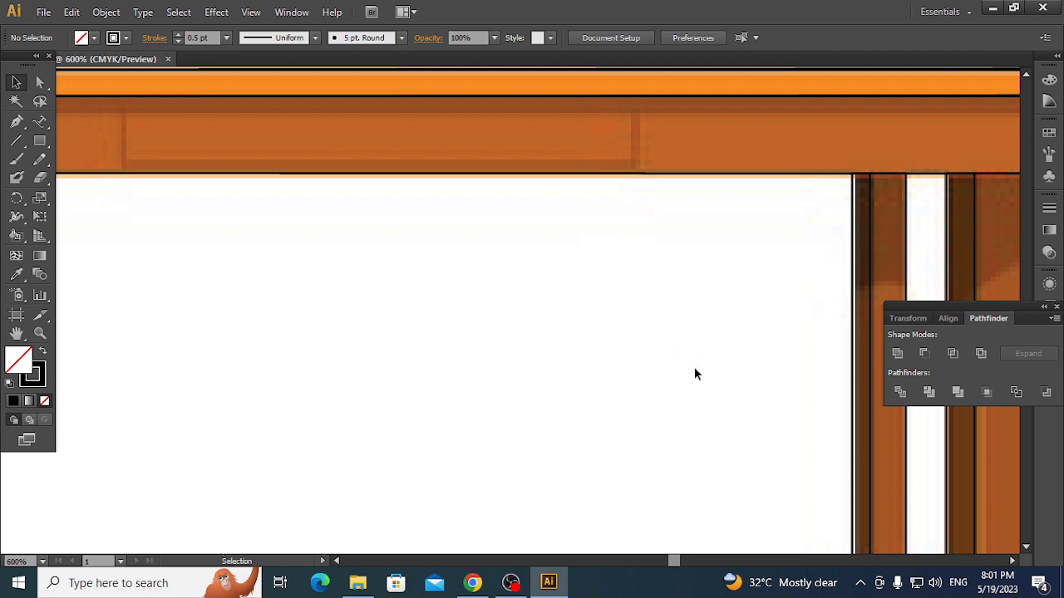
drag(698, 390, 476, 291)
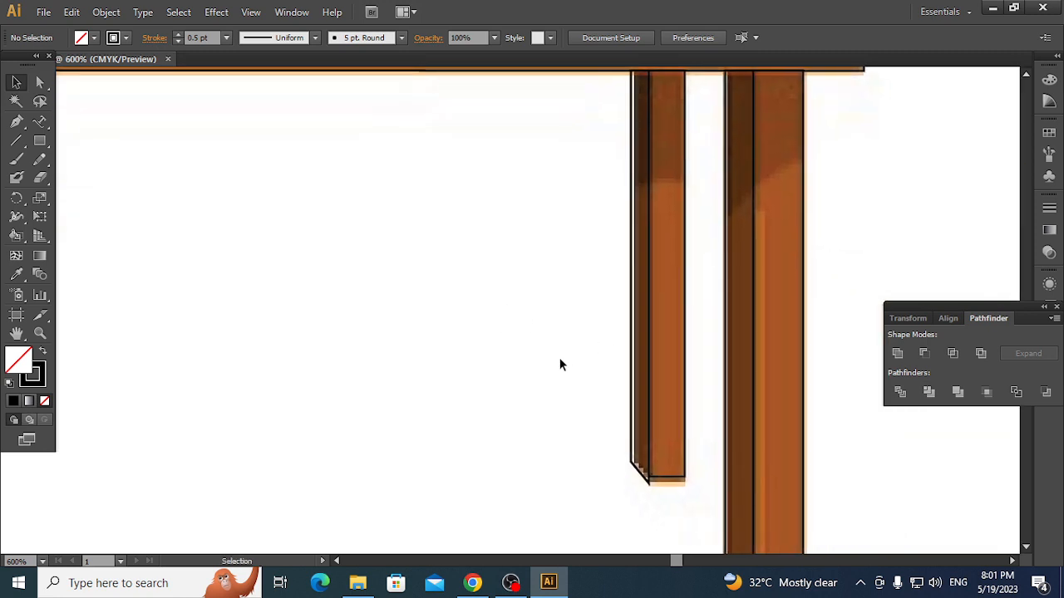
drag(558, 387, 504, 276)
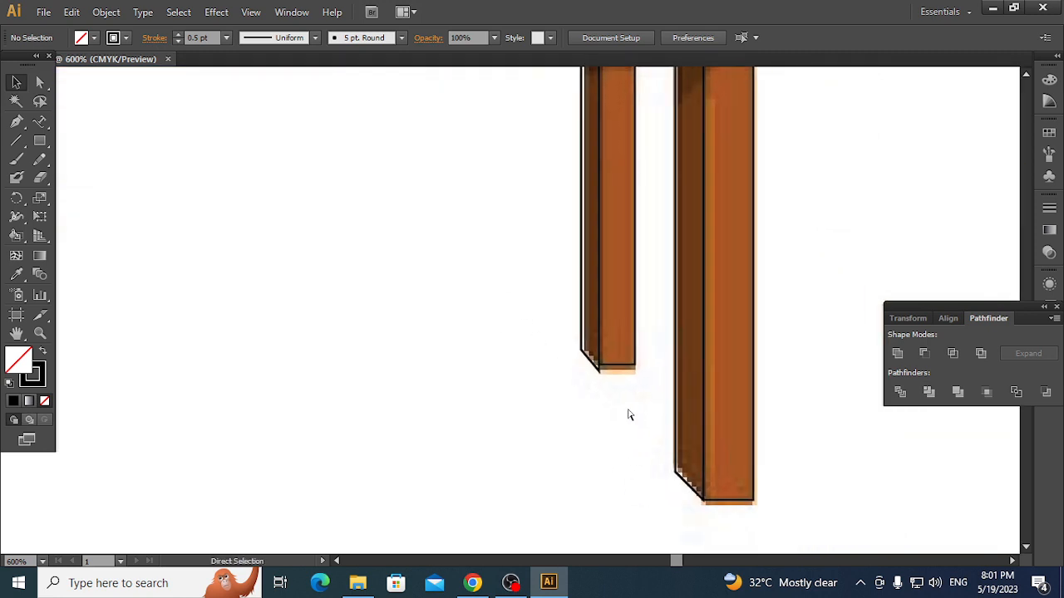
scroll(627, 412, up, 3)
drag(627, 409, 419, 201)
click(39, 80)
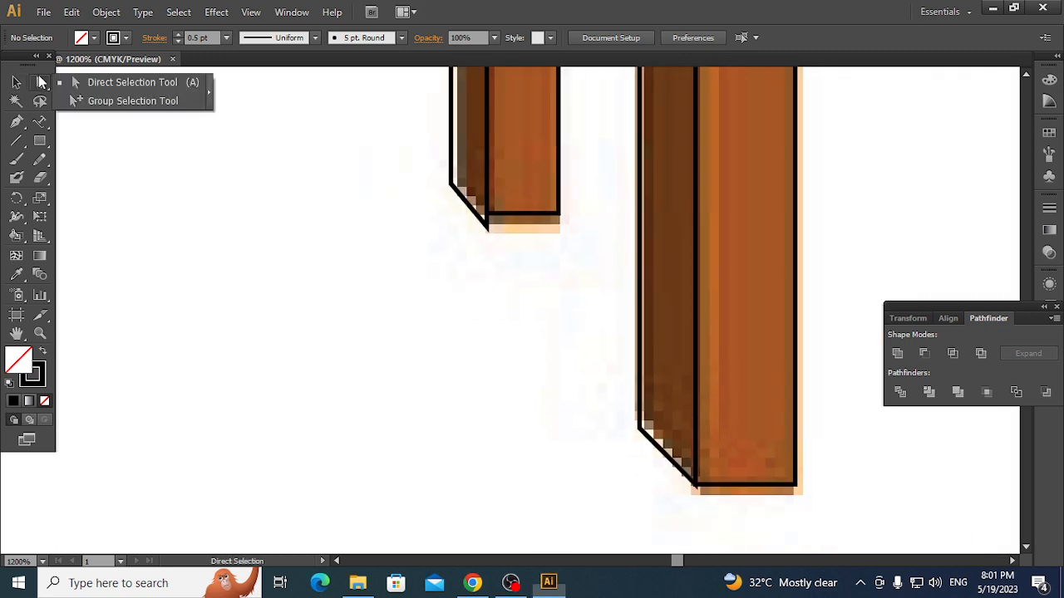
drag(518, 245, 488, 221)
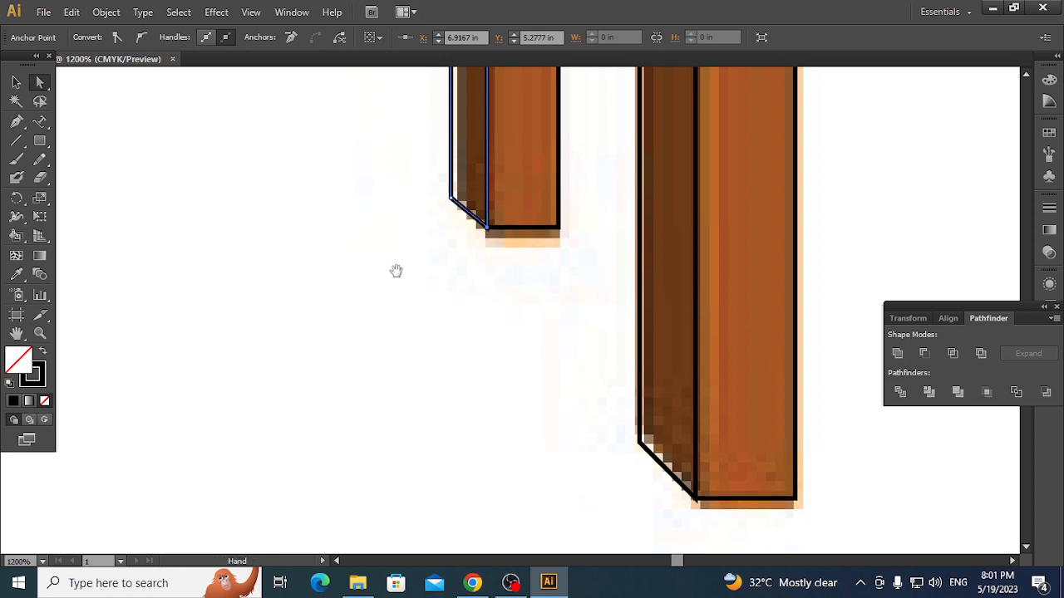
click(457, 296)
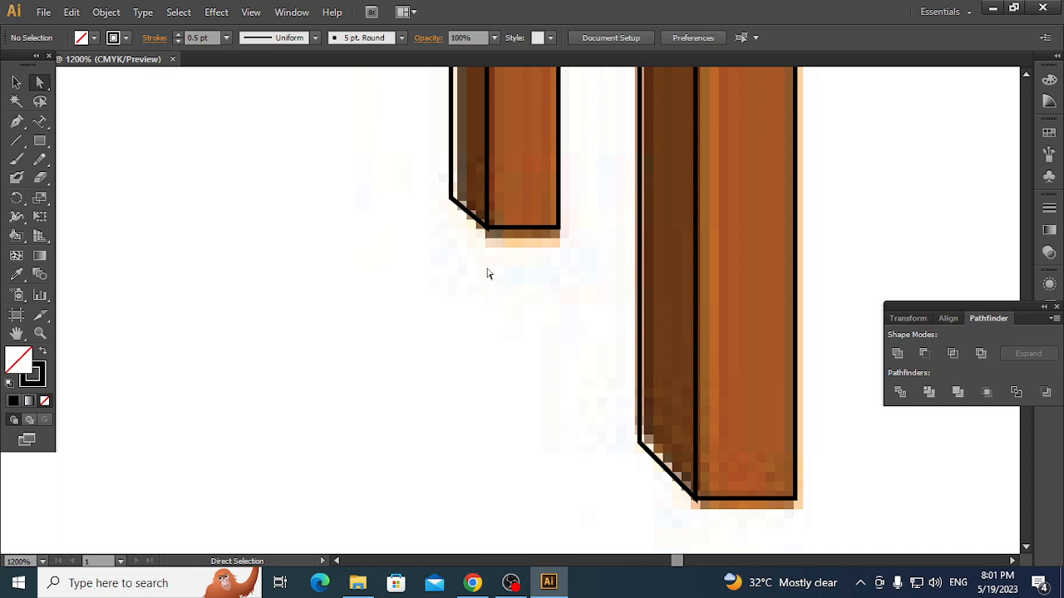
- Move the right rear leg side outline's lowest anchor point up and left to about X 6.914 in, Y 5.275 in
key(ctrl+plus)
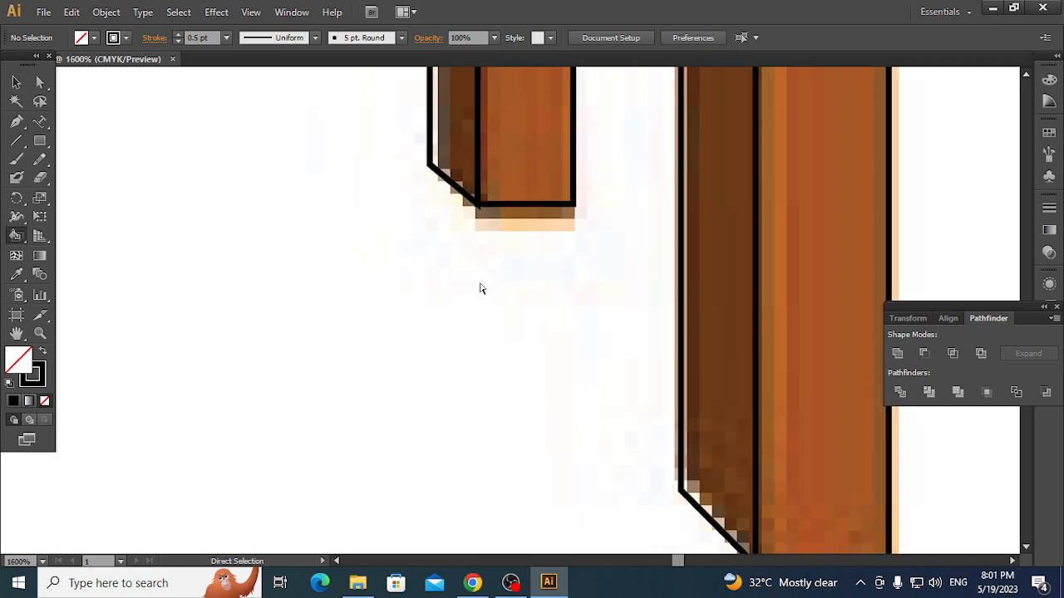
key(ctrl+plus)
key(ctrl+plus)
drag(466, 280, 496, 466)
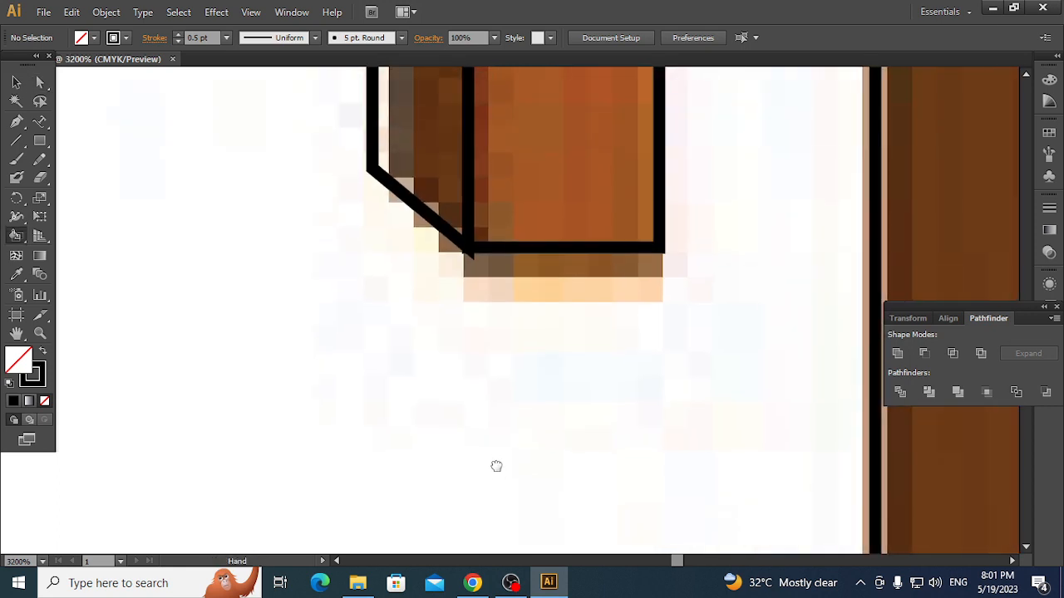
key(ctrl+plus)
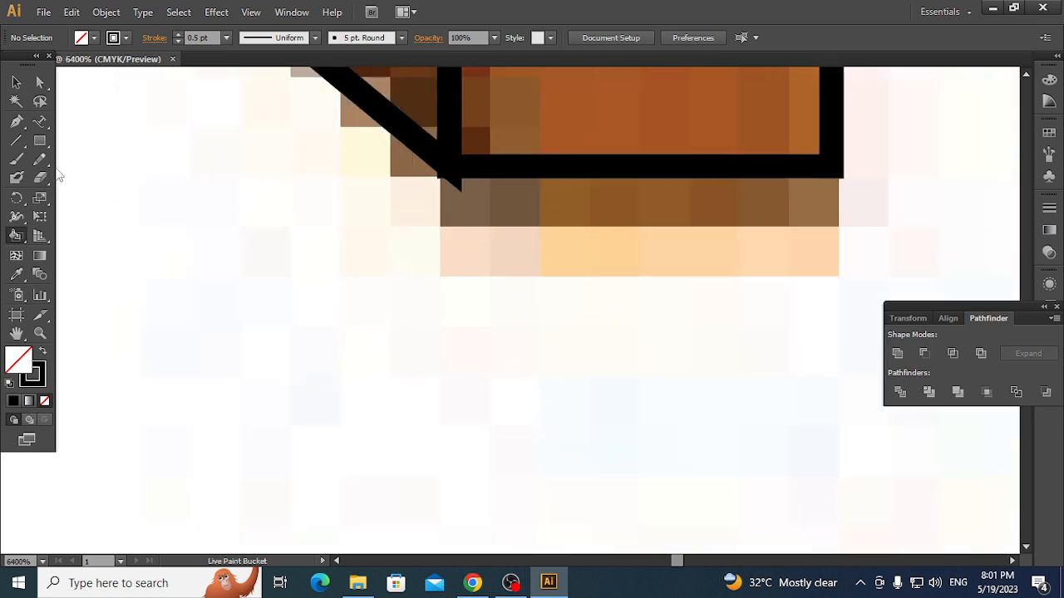
click(16, 82)
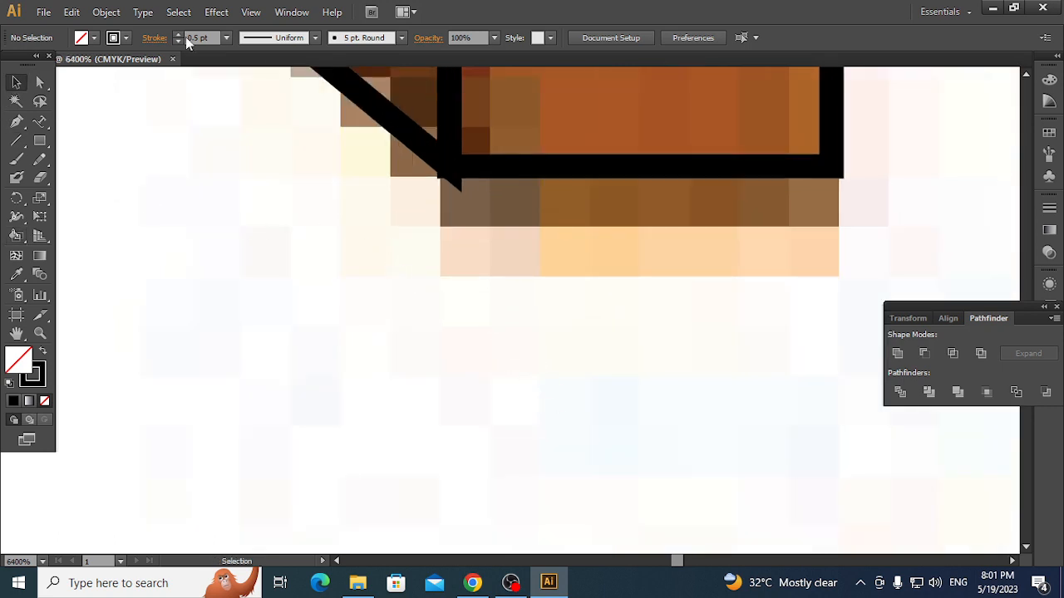
click(40, 81)
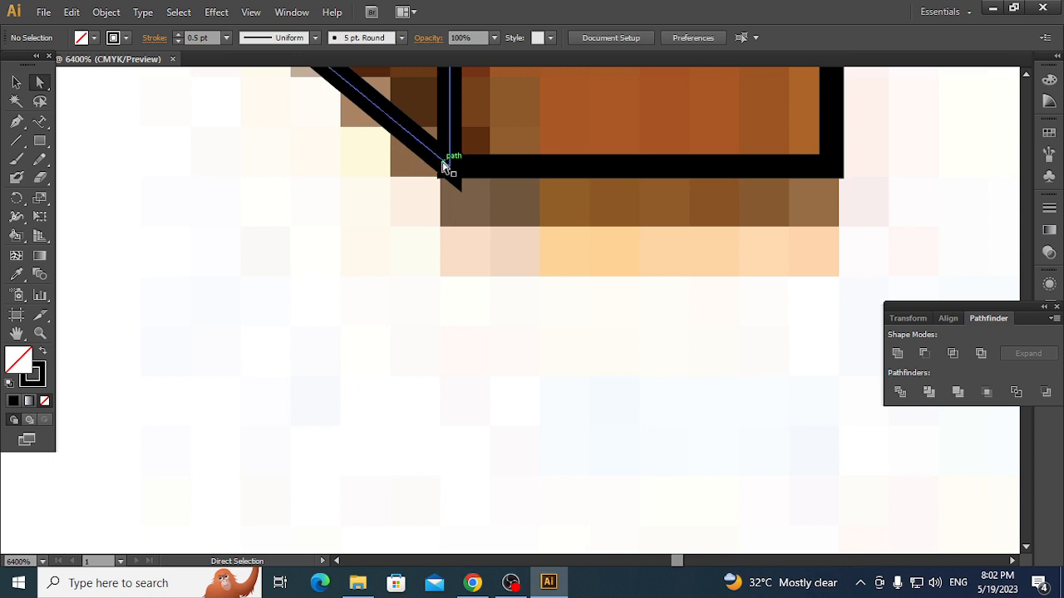
click(448, 167)
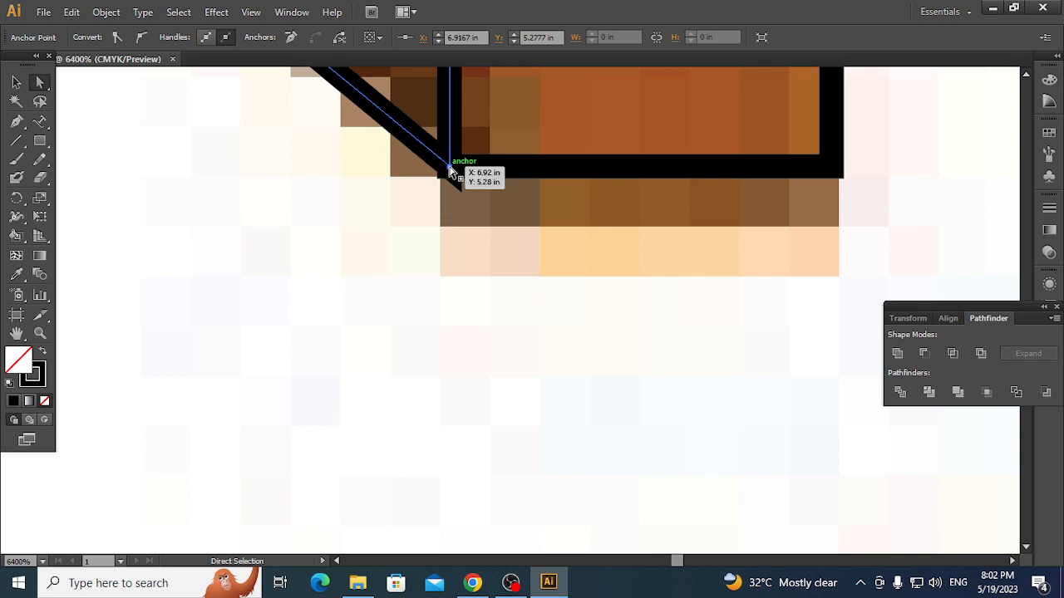
drag(449, 171, 439, 157)
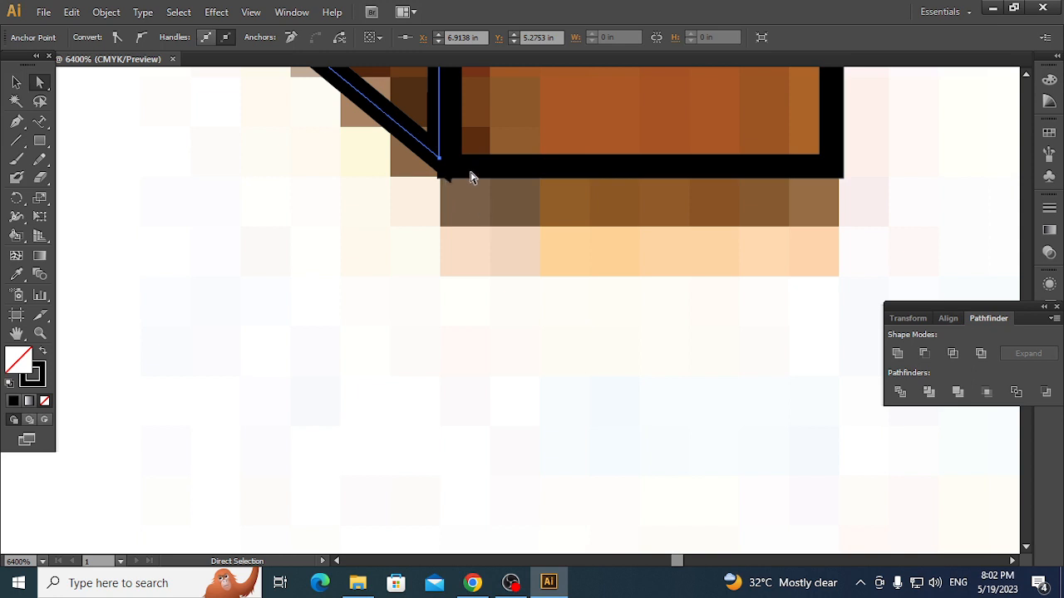
- Fine-tune the side outline's lowest anchor point to about X 6.912 in, Y 5.274 in beside the leg's front face
scroll(409, 254, up, 2)
scroll(409, 251, up, 3)
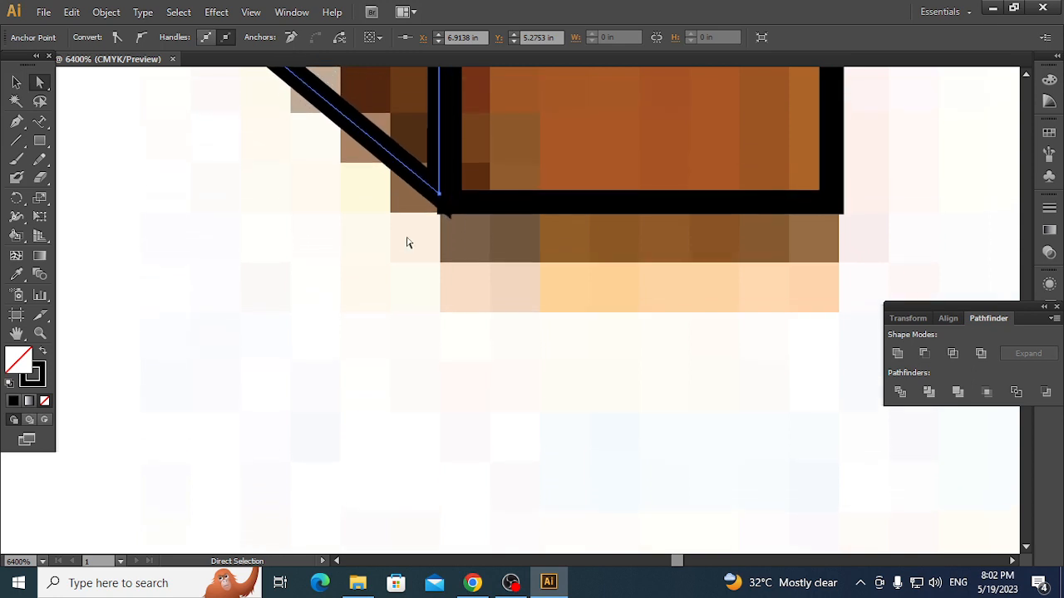
scroll(408, 245, up, 1)
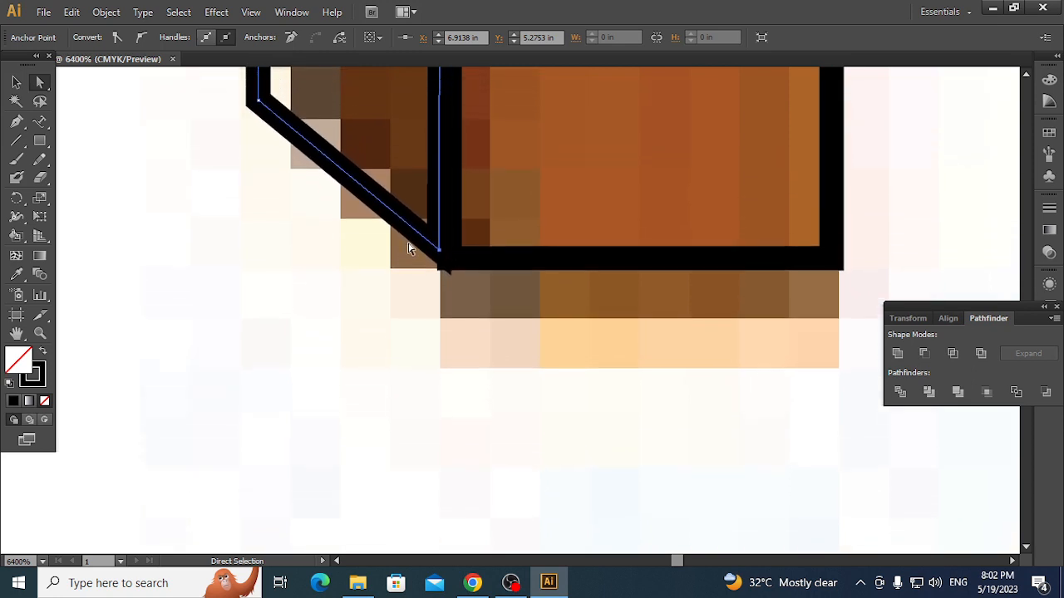
mouse_move(438, 250)
mouse_down()
mouse_move(440, 241)
mouse_move(454, 247)
mouse_move(451, 292)
mouse_move(435, 244)
mouse_up()
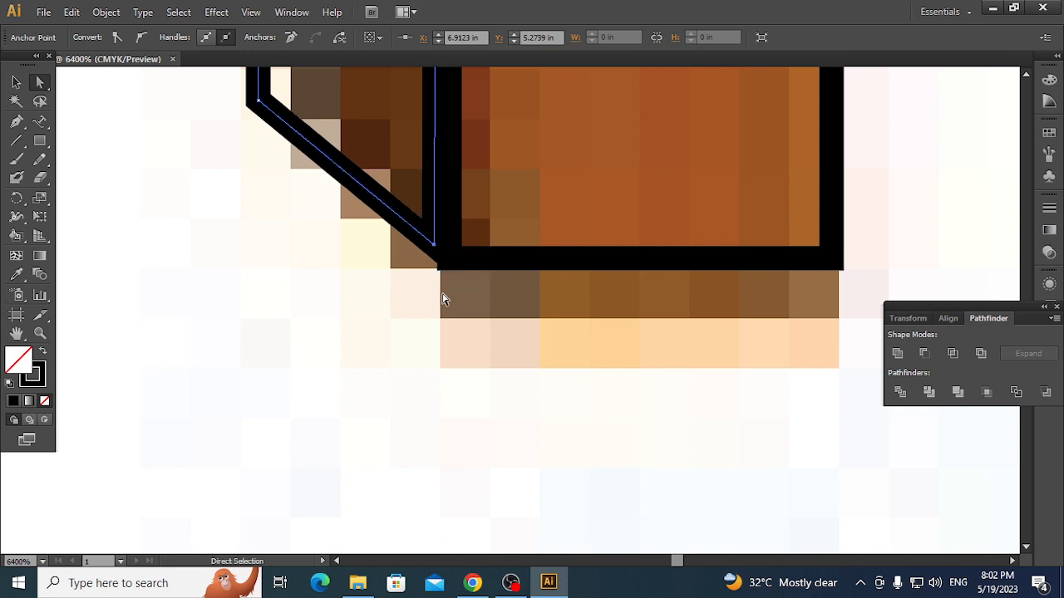
click(442, 299)
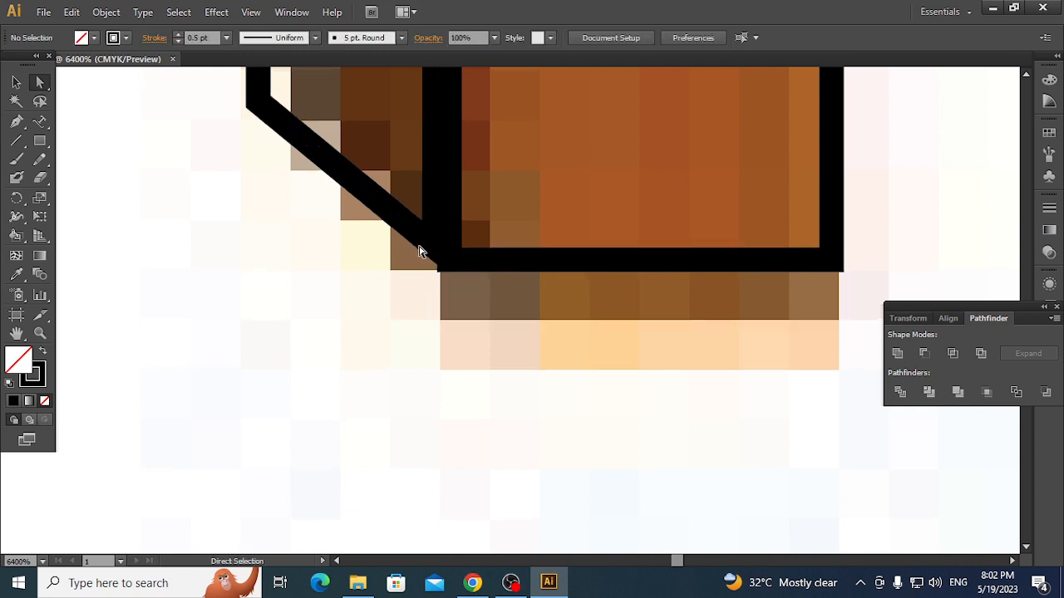
drag(430, 247, 434, 250)
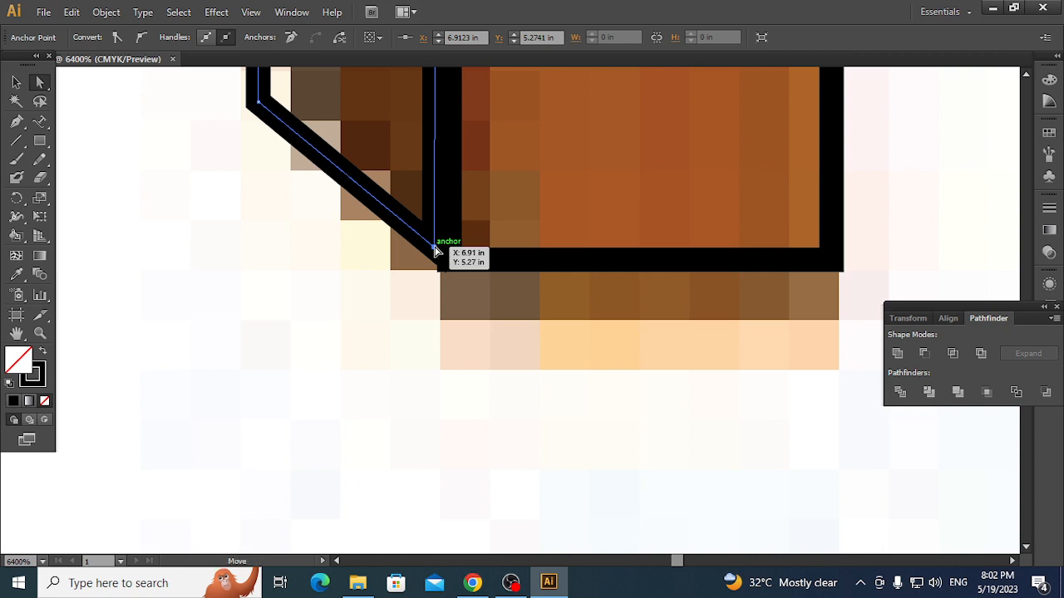
- Switch to Outline mode and snap the side outline's lowest anchor point onto the bottom corner of the right rear leg's front face
key(ctrl+minus)
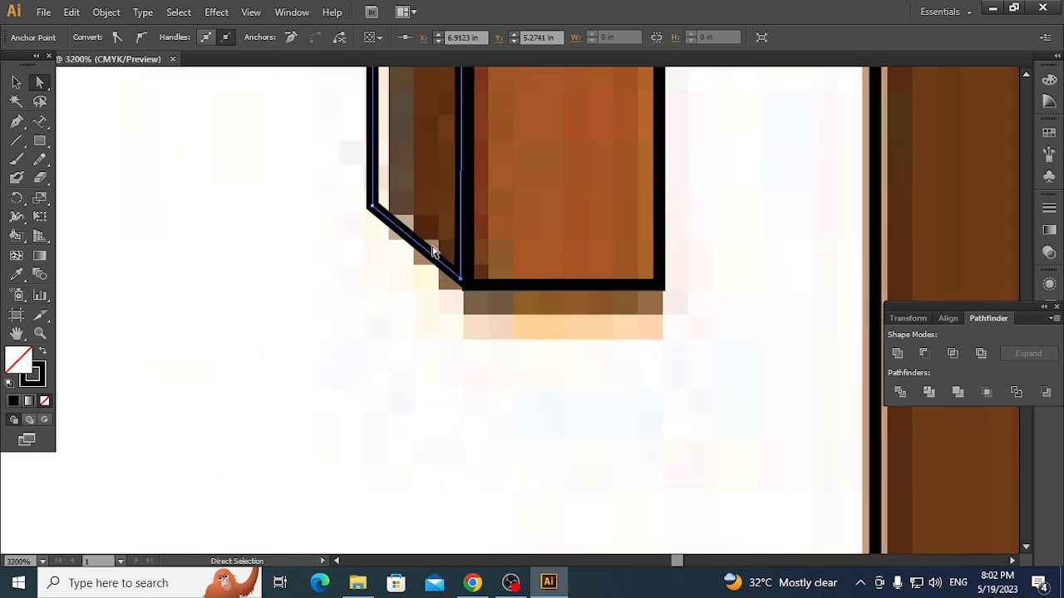
click(453, 351)
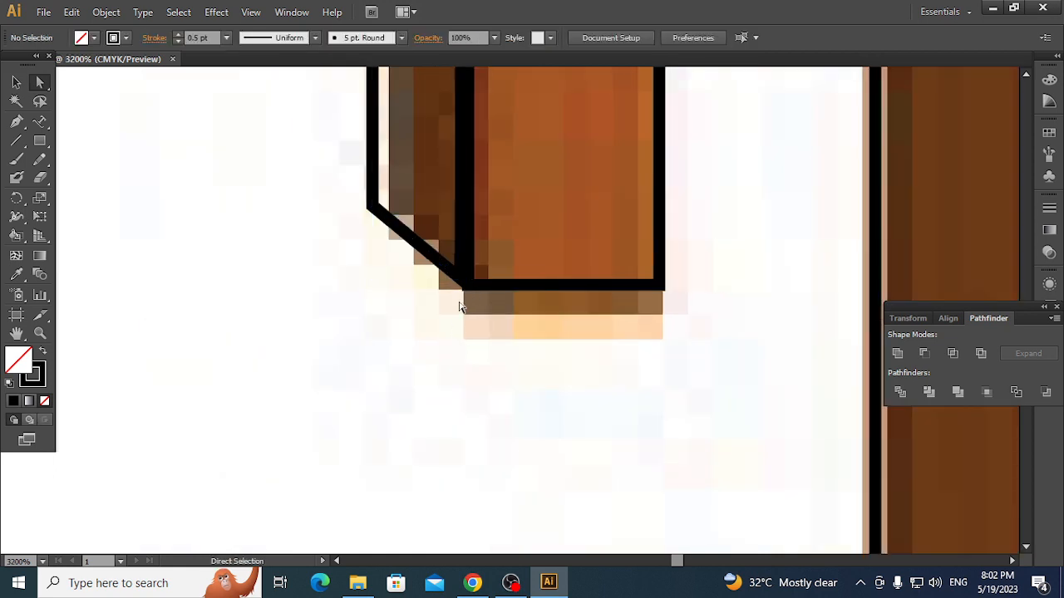
key(ctrl+y)
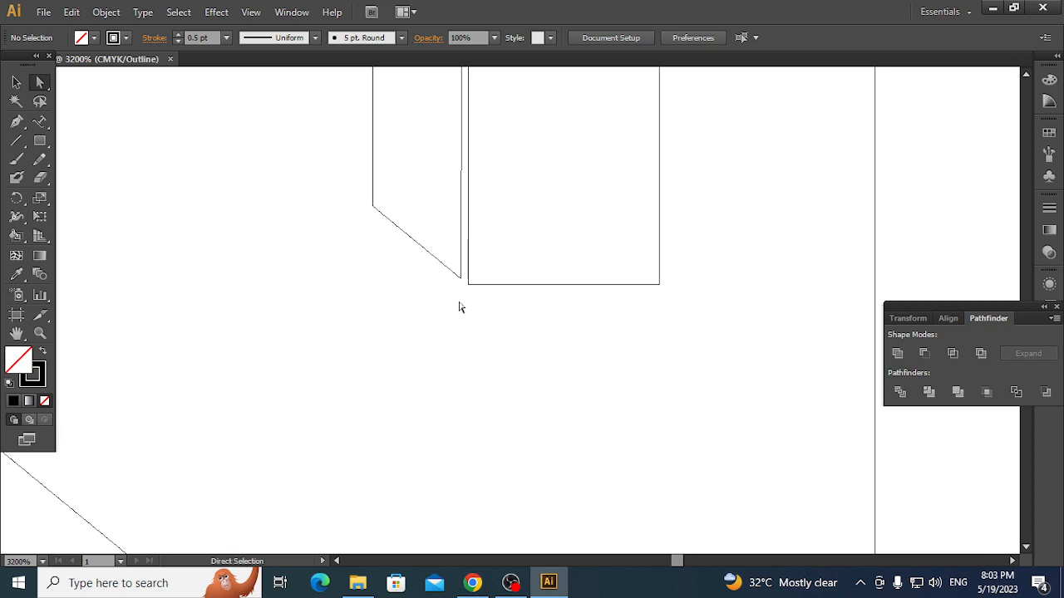
scroll(311, 280, up, 2)
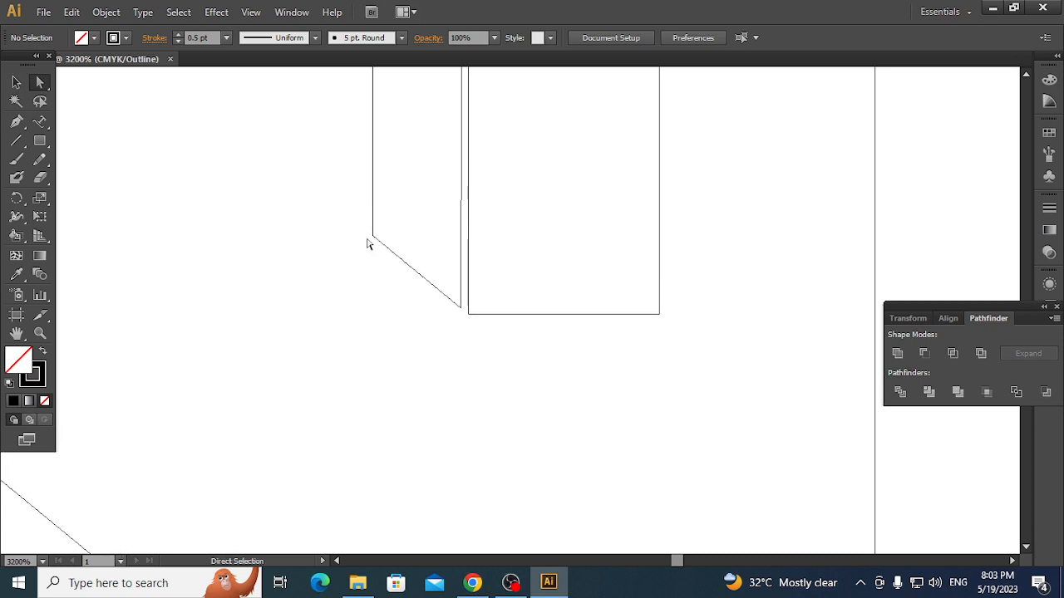
key(ctrl+minus)
key(ctrl+minus)
key(ctrl+minus)
key(ctrl+minus)
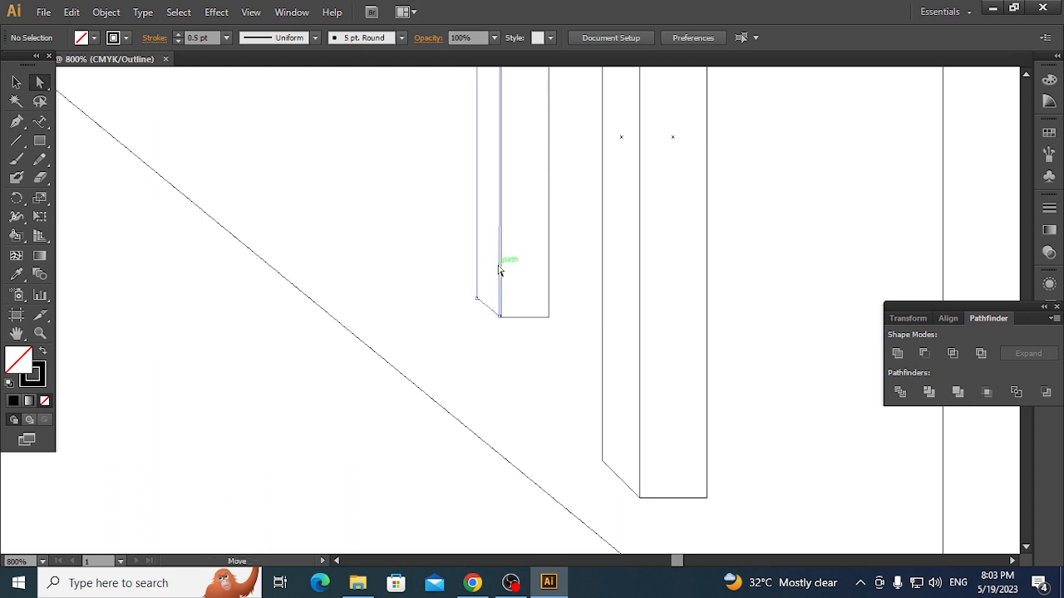
click(499, 315)
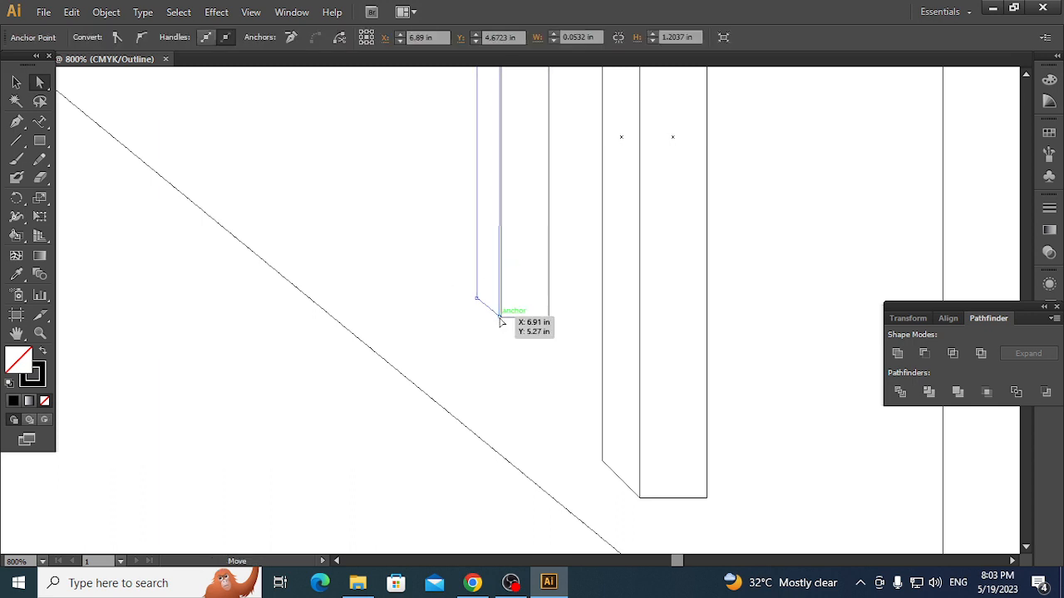
drag(502, 319, 501, 317)
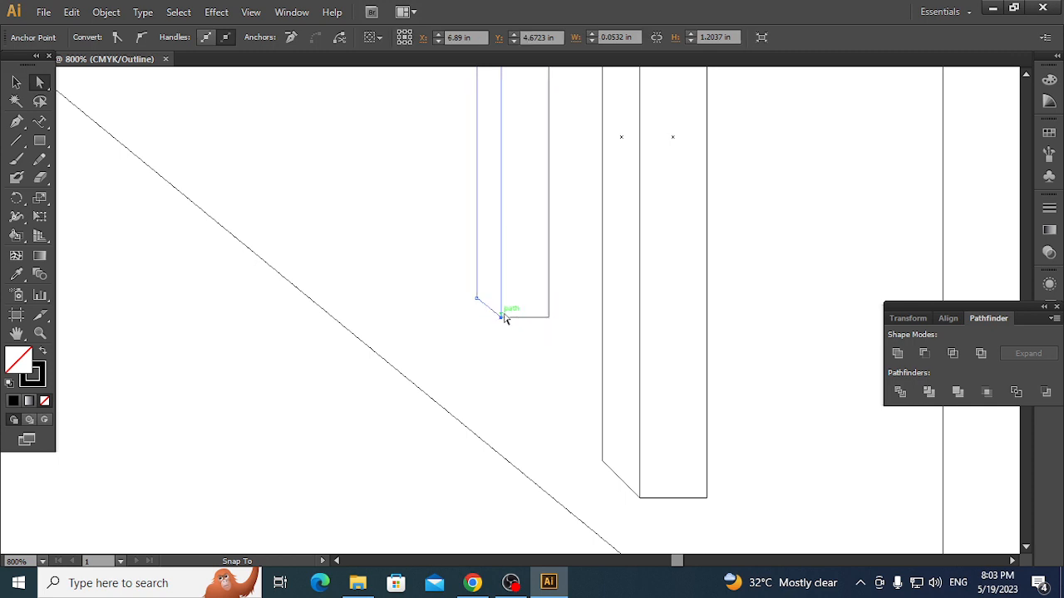
click(527, 330)
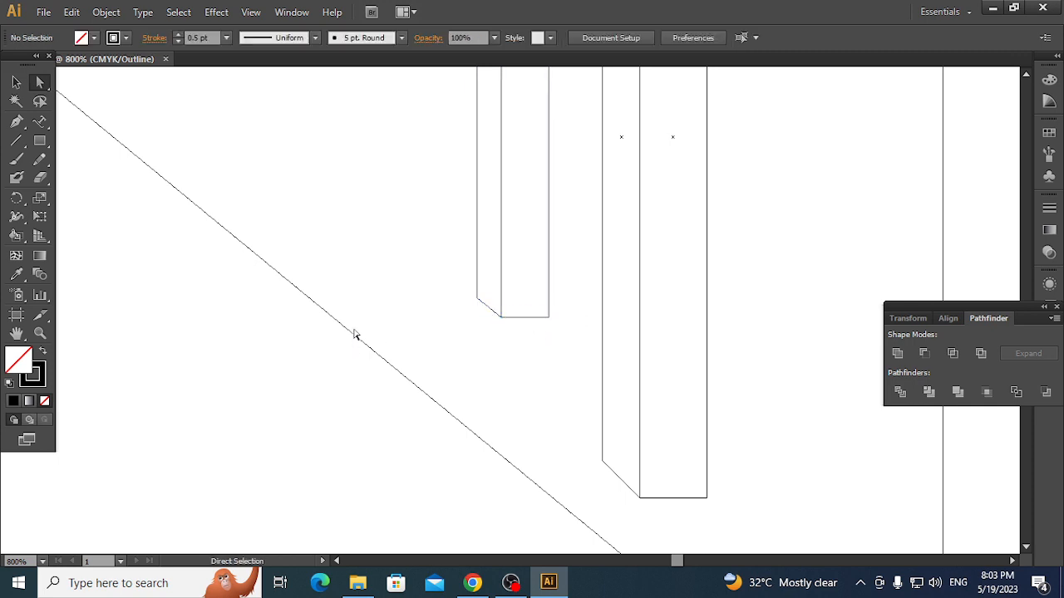
- Move the apron outline's top edge down to just above its bottom edge
scroll(369, 331, up, 3)
key(space)
mouse_move(364, 181)
mouse_down()
mouse_move(407, 359)
mouse_move(521, 358)
mouse_up()
scroll(406, 355, up, 4)
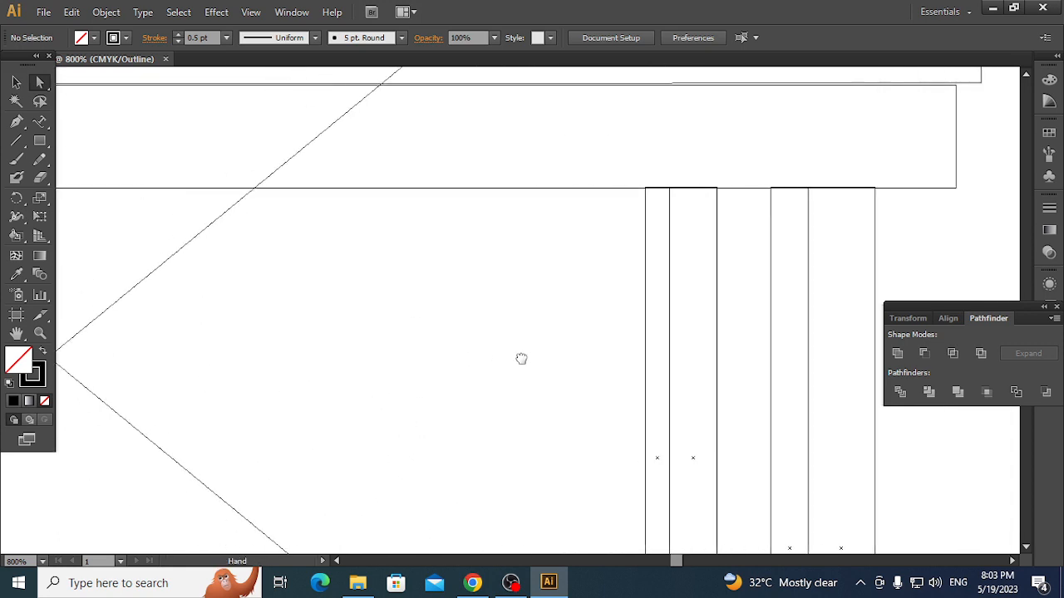
scroll(521, 358, left, 10)
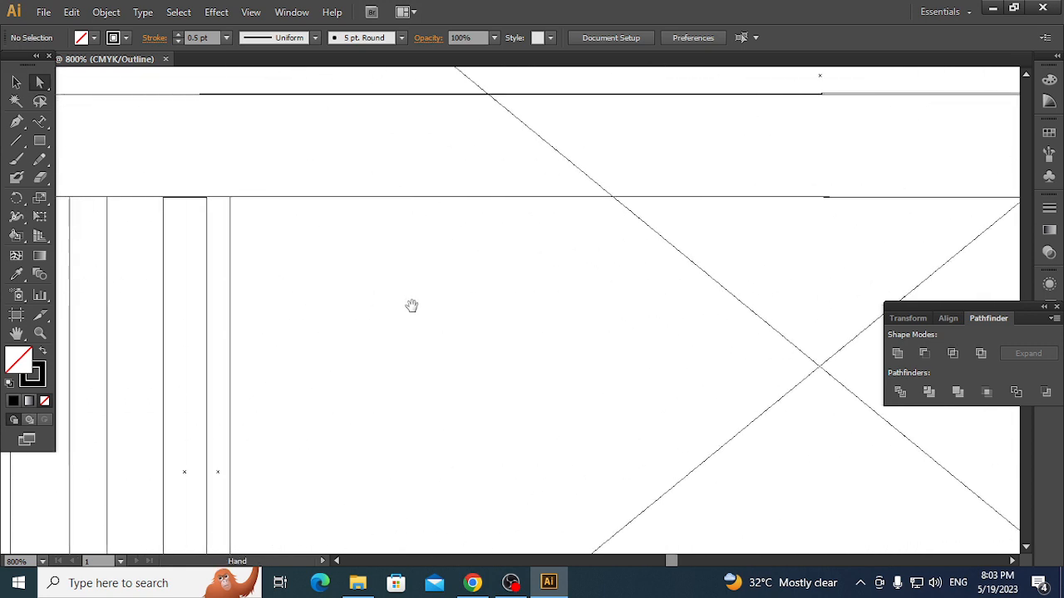
scroll(410, 306, down, 2)
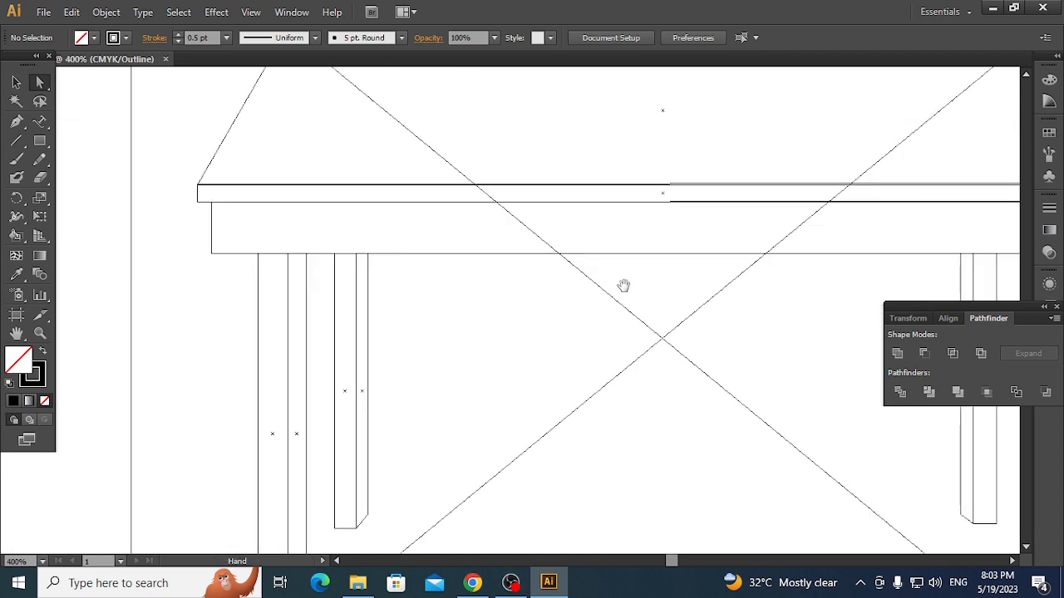
drag(840, 308, 594, 328)
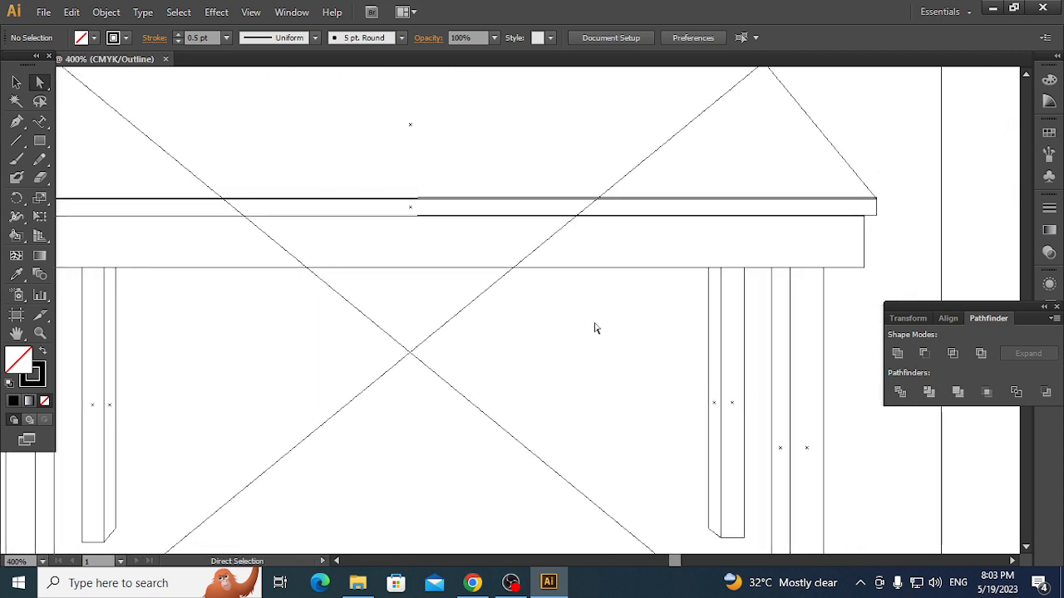
click(468, 221)
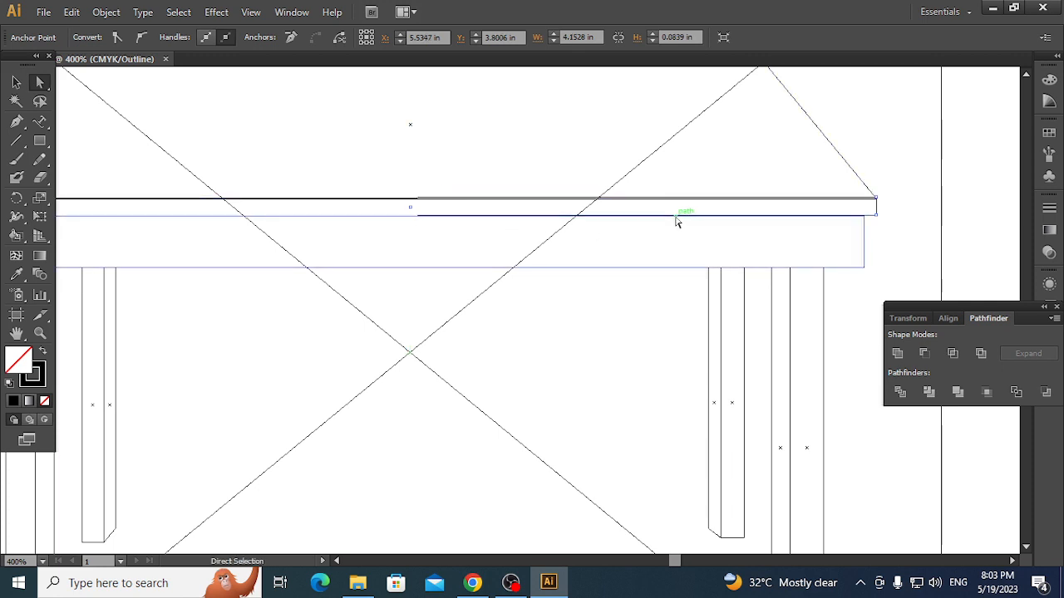
drag(681, 215, 668, 264)
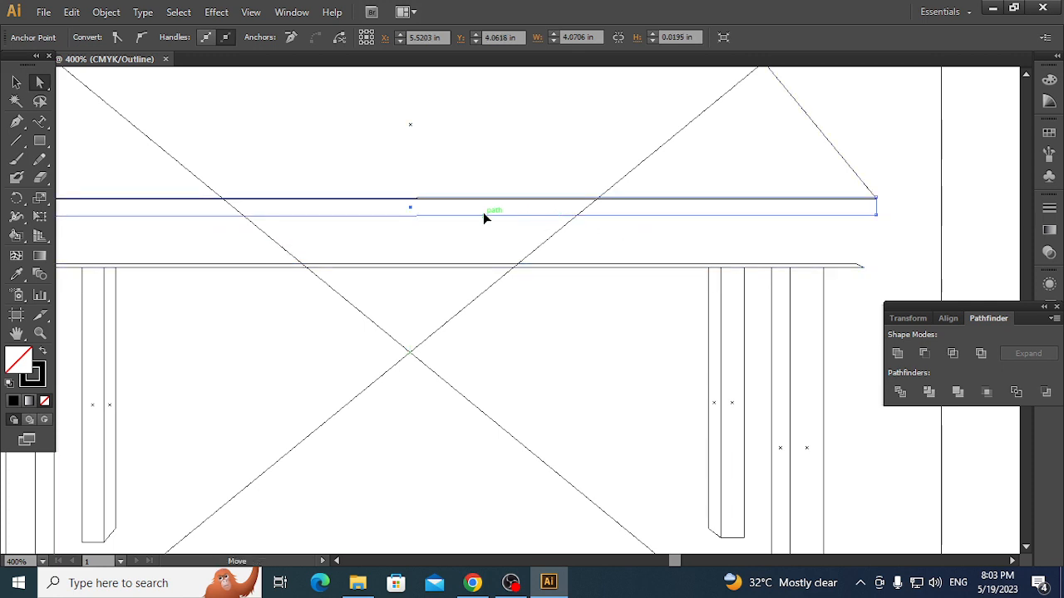
- Move the tabletop front strip's upper edge down and right past its lower edge, and shift the other edge slightly right
click(408, 216)
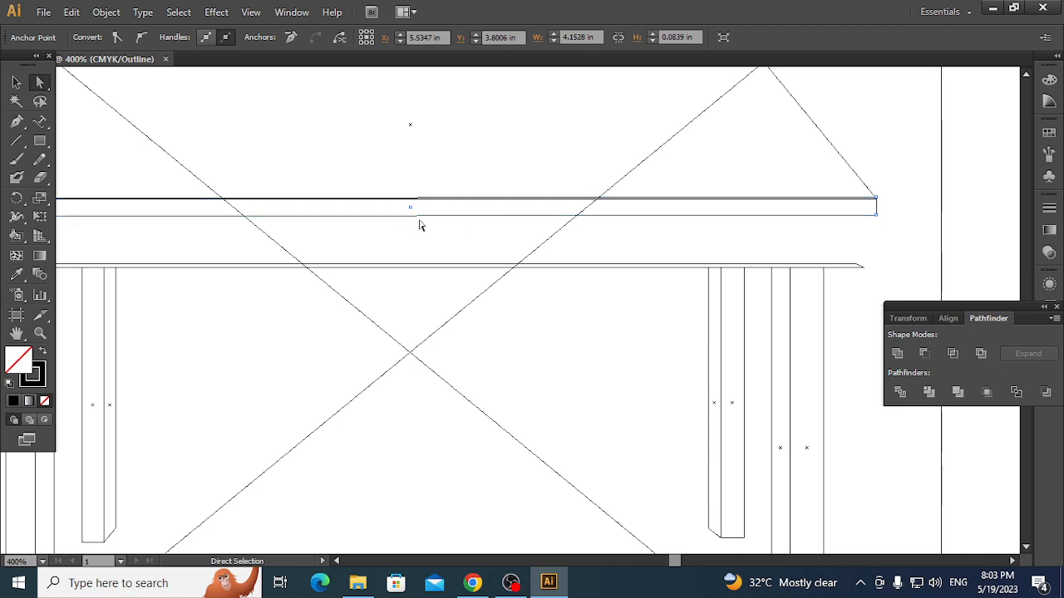
drag(414, 205, 445, 233)
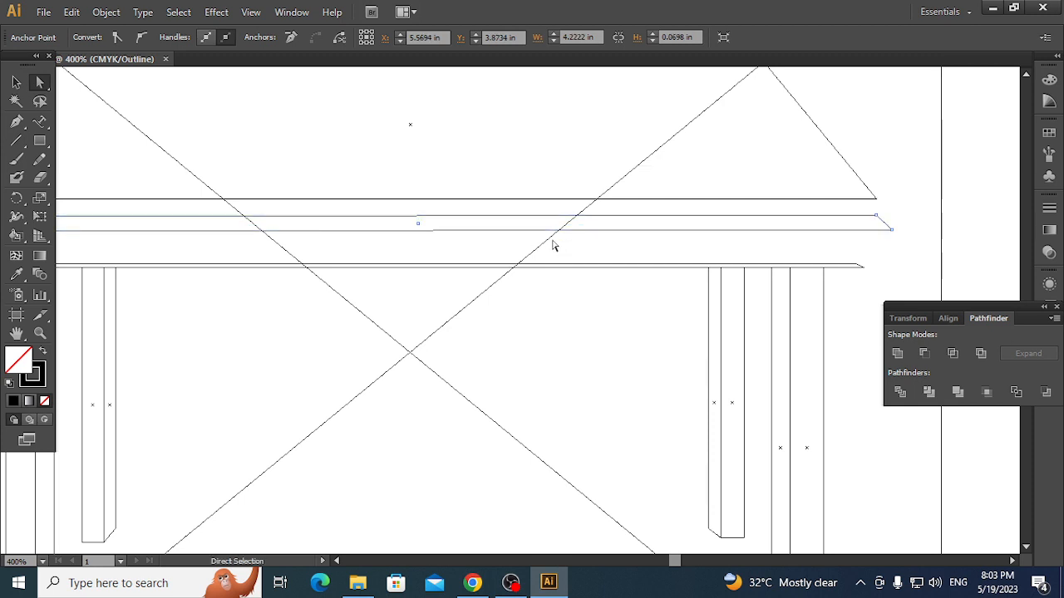
click(416, 219)
drag(418, 221, 423, 222)
right_click(422, 219)
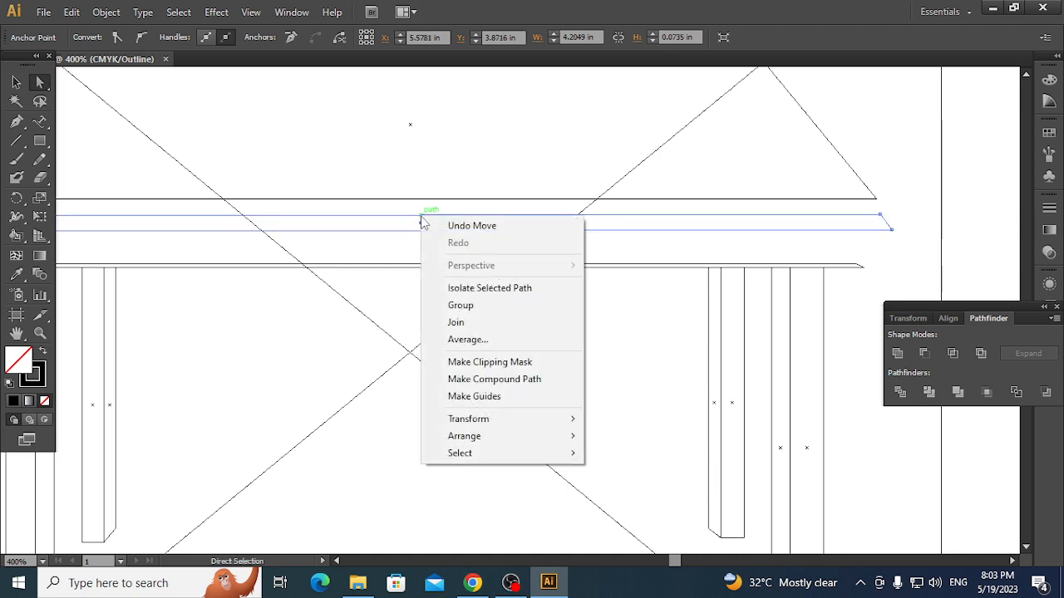
click(255, 301)
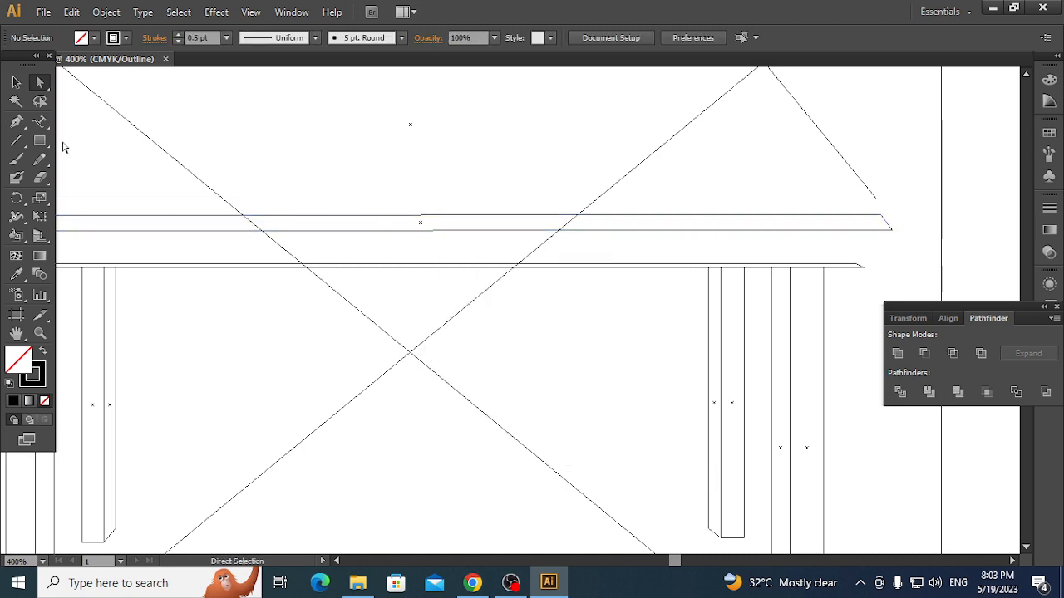
click(18, 122)
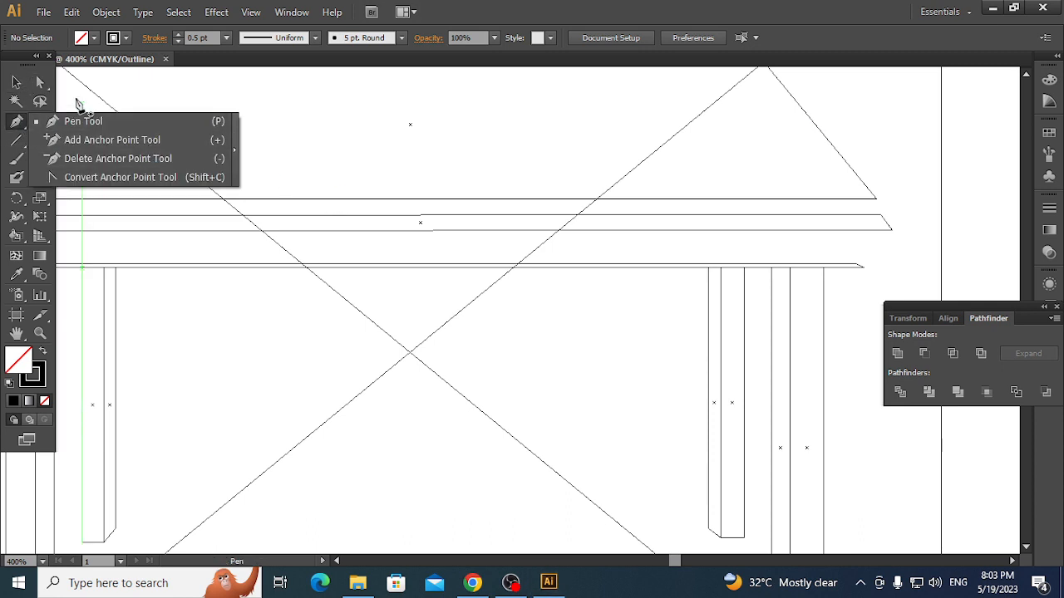
key(a)
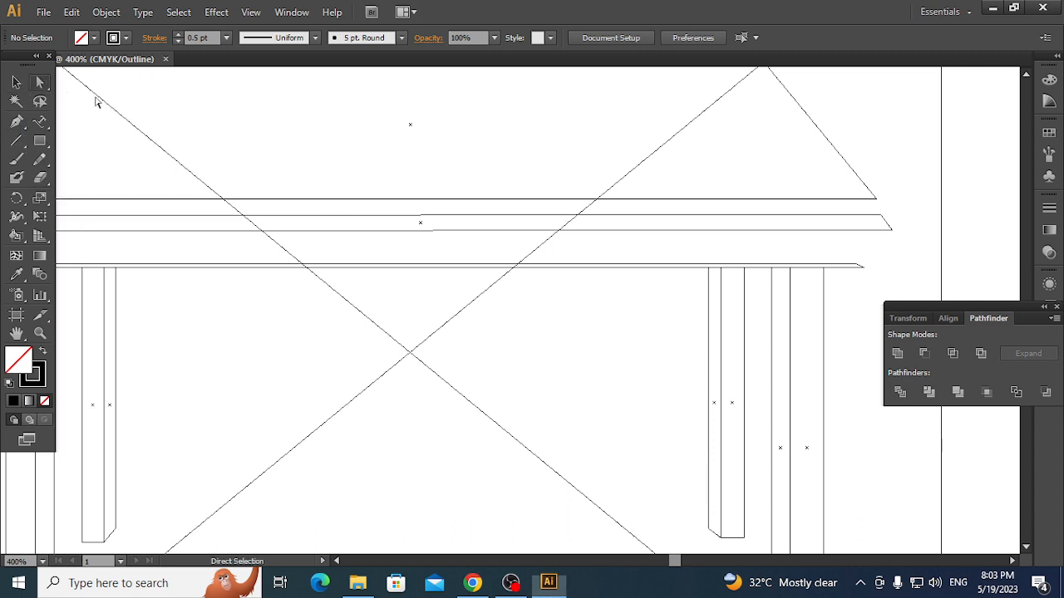
click(422, 224)
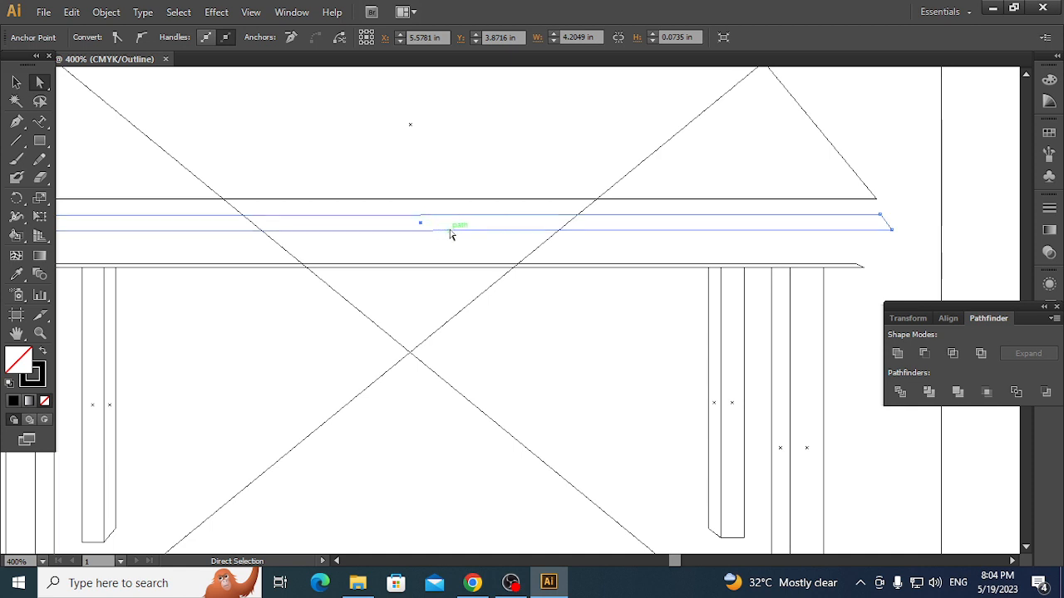
key(ctrl+shift+a)
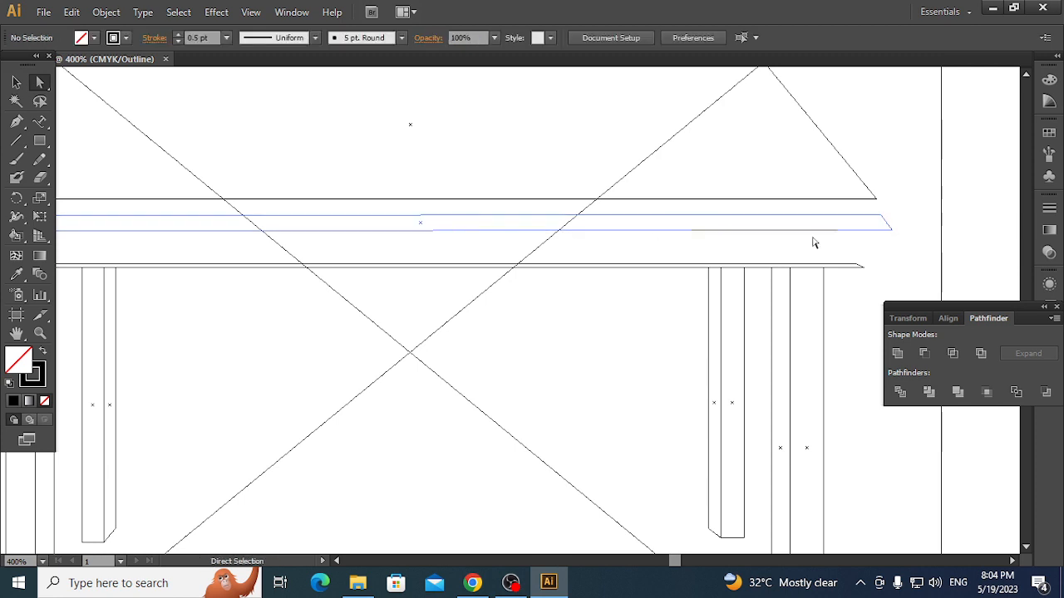
click(893, 236)
key(ctrl+shift+a)
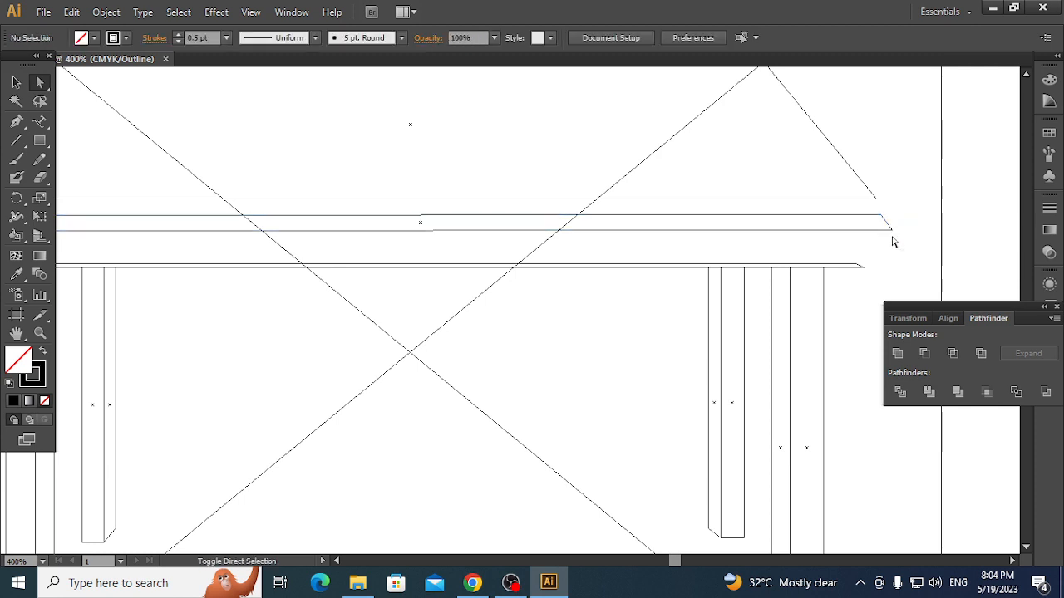
- Try to nudge the right-end anchor point of the tabletop front strip to about X 7.665 in, Y 3.889 in
mouse_move(890, 231)
mouse_down()
mouse_move(893, 240)
mouse_move(889, 232)
mouse_up()
key(ctrl+shift+a)
key(ctrl+shift+a)
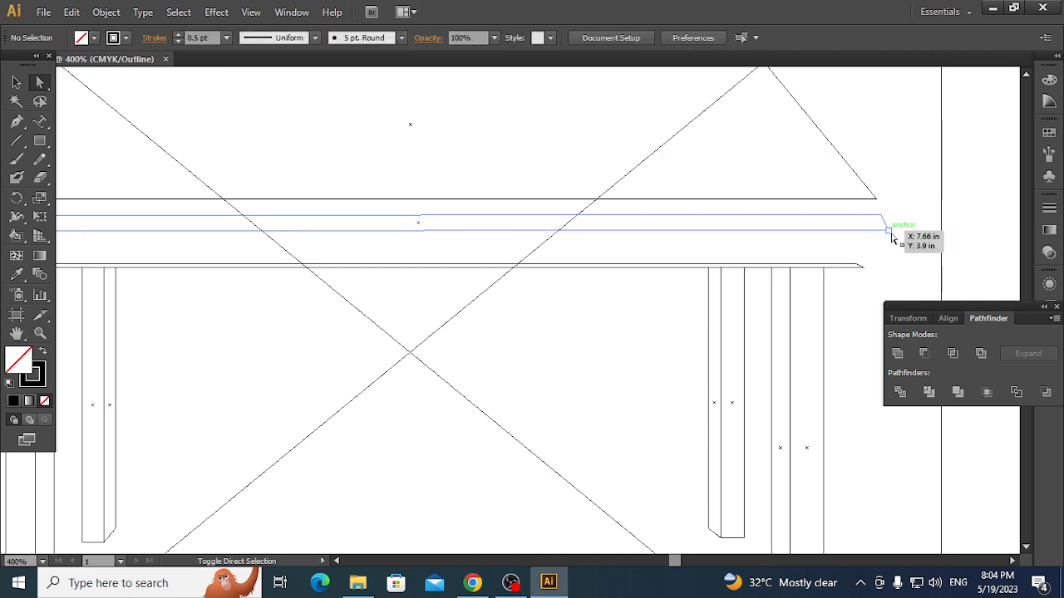
mouse_move(893, 237)
mouse_down()
mouse_move(891, 247)
mouse_move(891, 233)
mouse_up()
- Undo the recent edits to the front strip, apron and rear-leg outlines, switch back to Preview mode and clear the selection
key(ctrl+z)
key(ctrl+z)
key(ctrl+z)
key(ctrl+z)
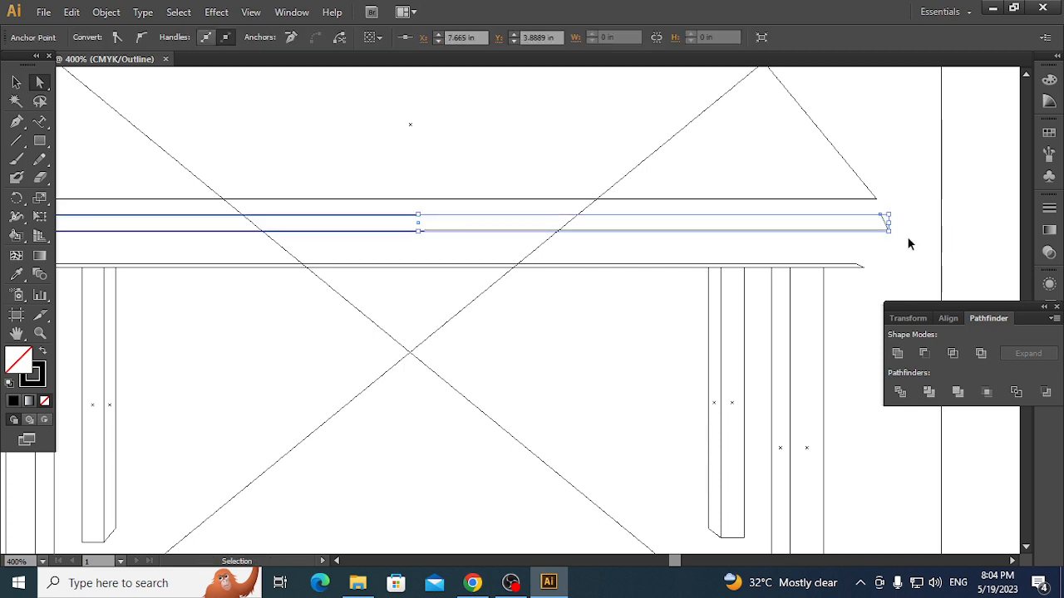
key(ctrl+z)
key(ctrl+z)
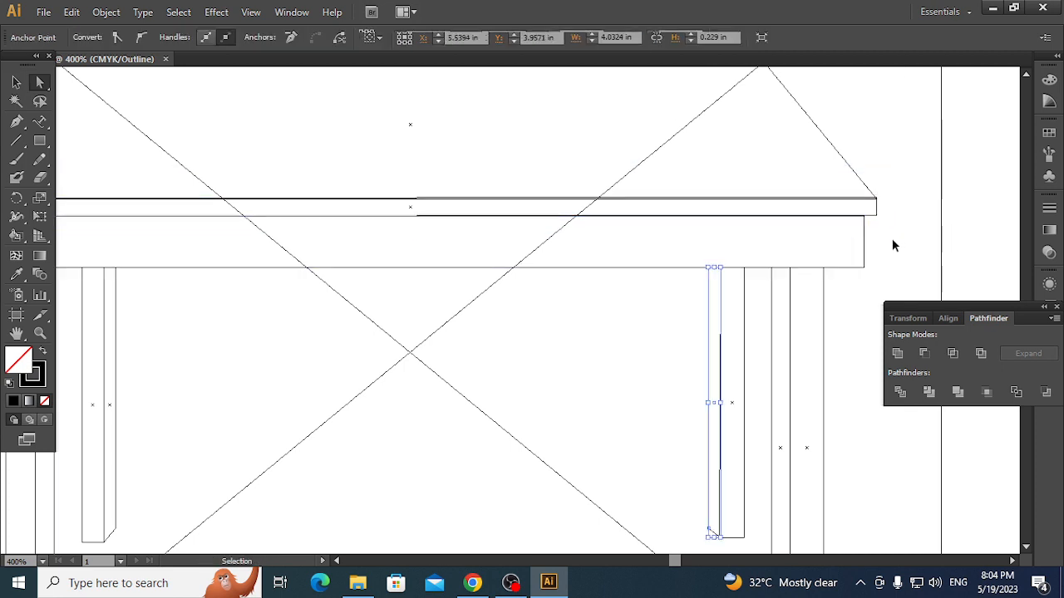
click(892, 245)
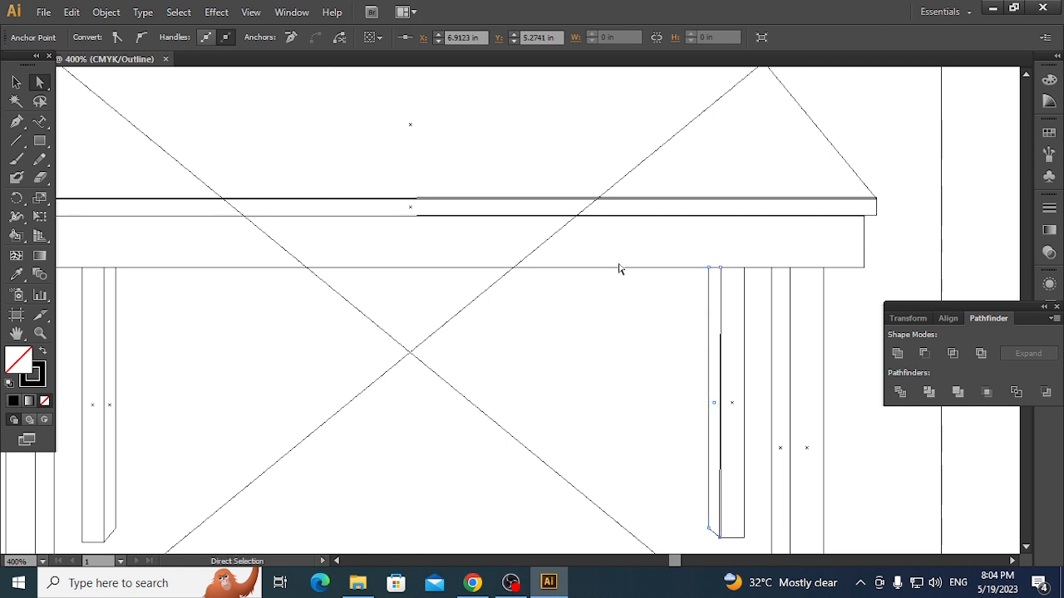
key(ctrl+y)
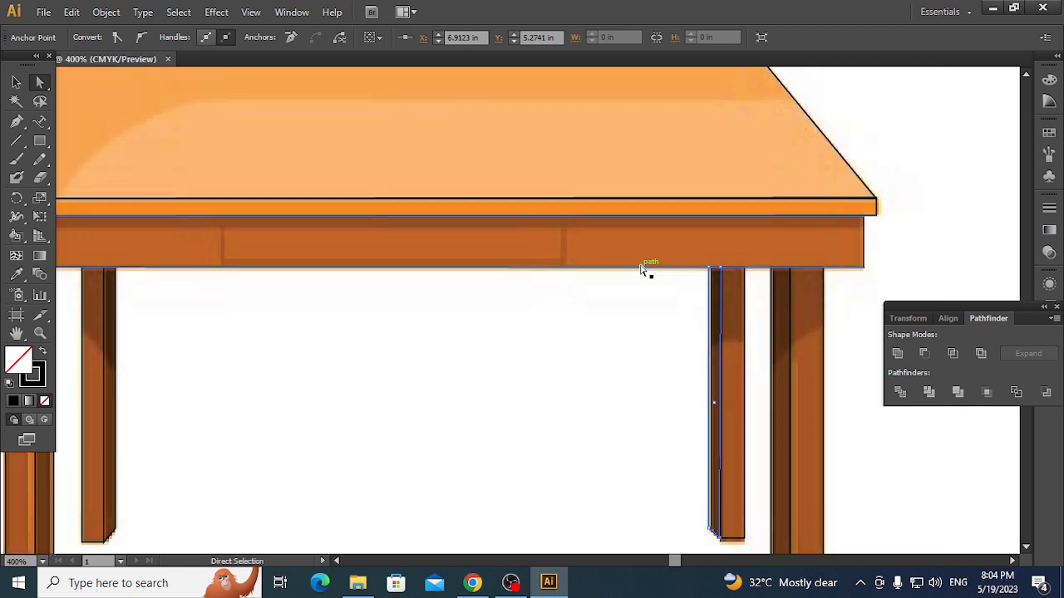
click(555, 365)
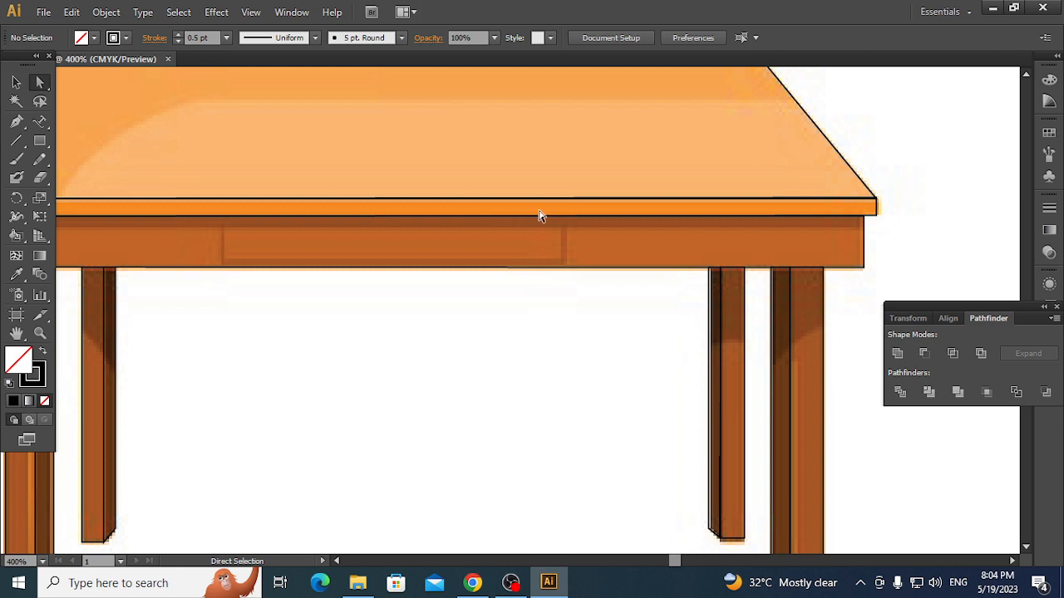
- Delete the tabletop front strip's outline and check the remaining paths in Outline mode
click(877, 214)
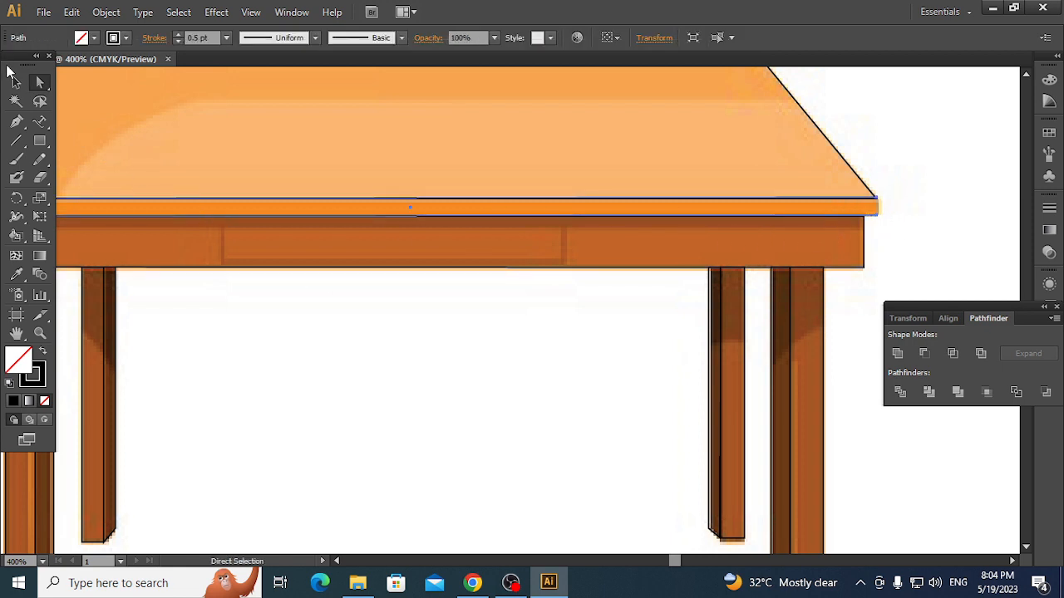
click(15, 80)
click(794, 218)
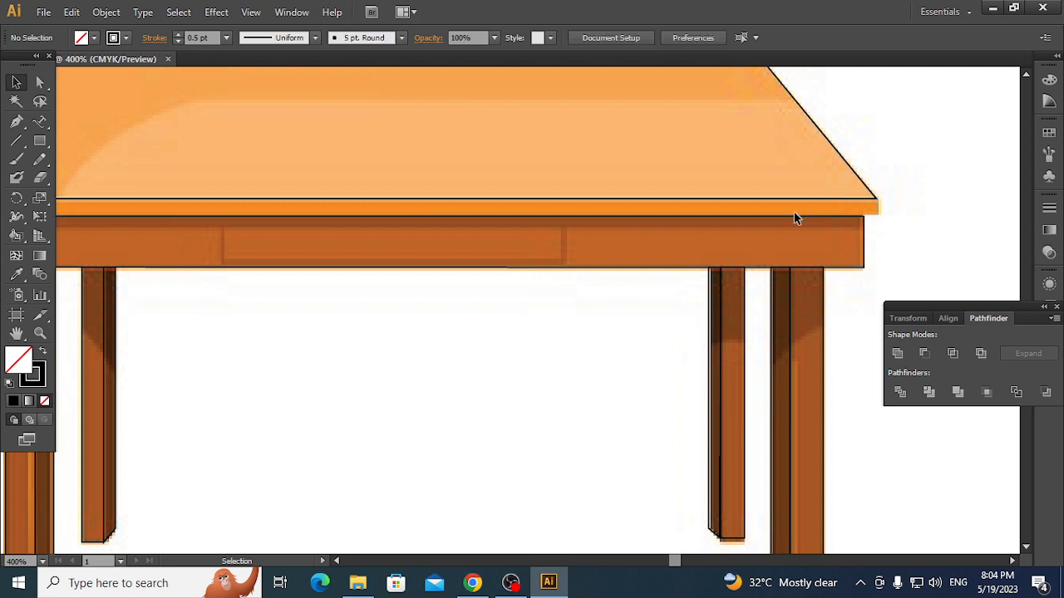
drag(286, 380, 482, 420)
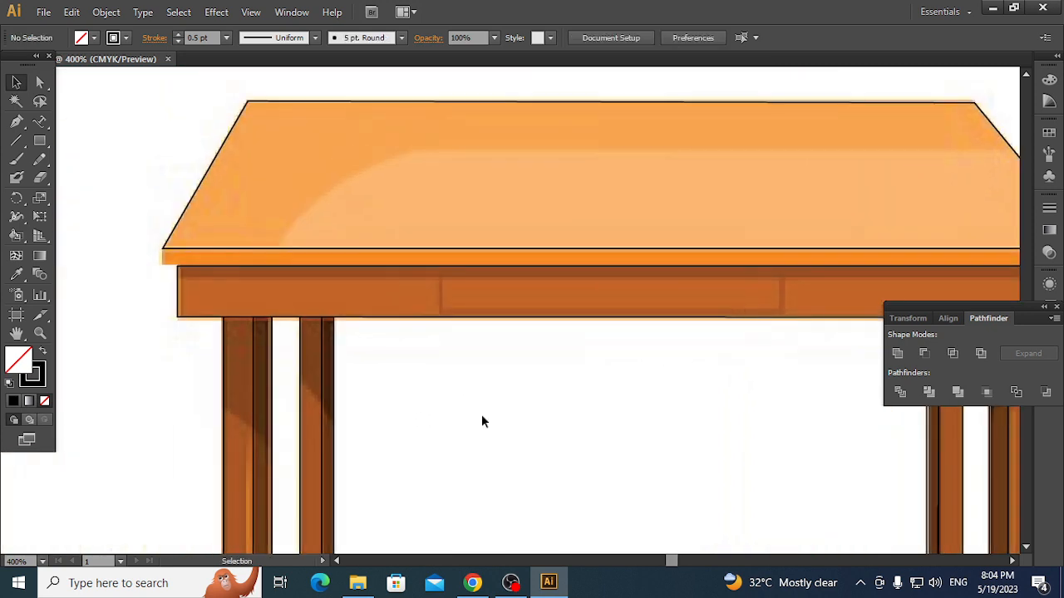
key(ctrl+y)
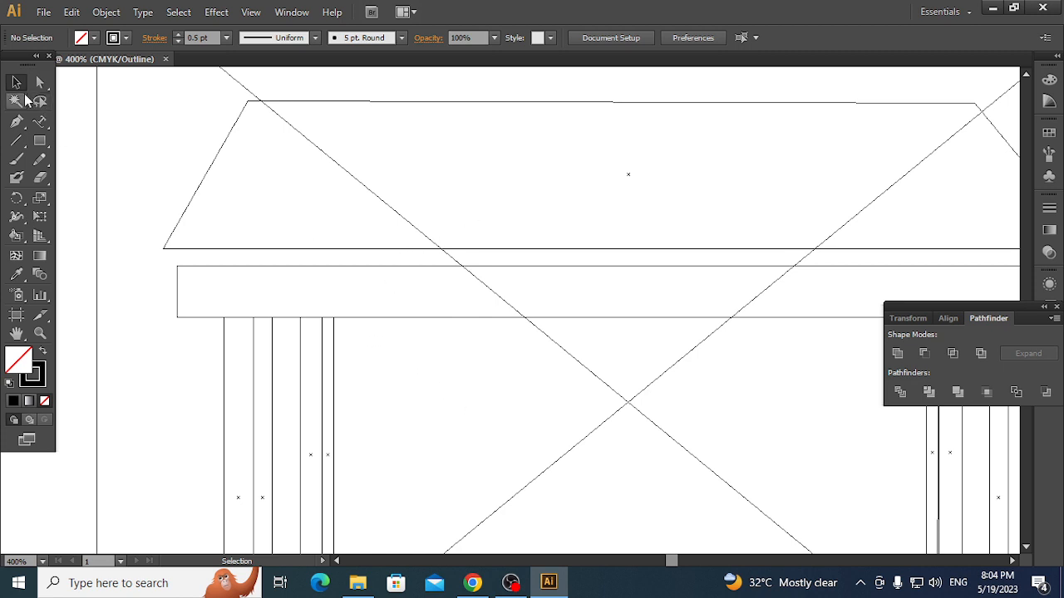
key(ctrl+y)
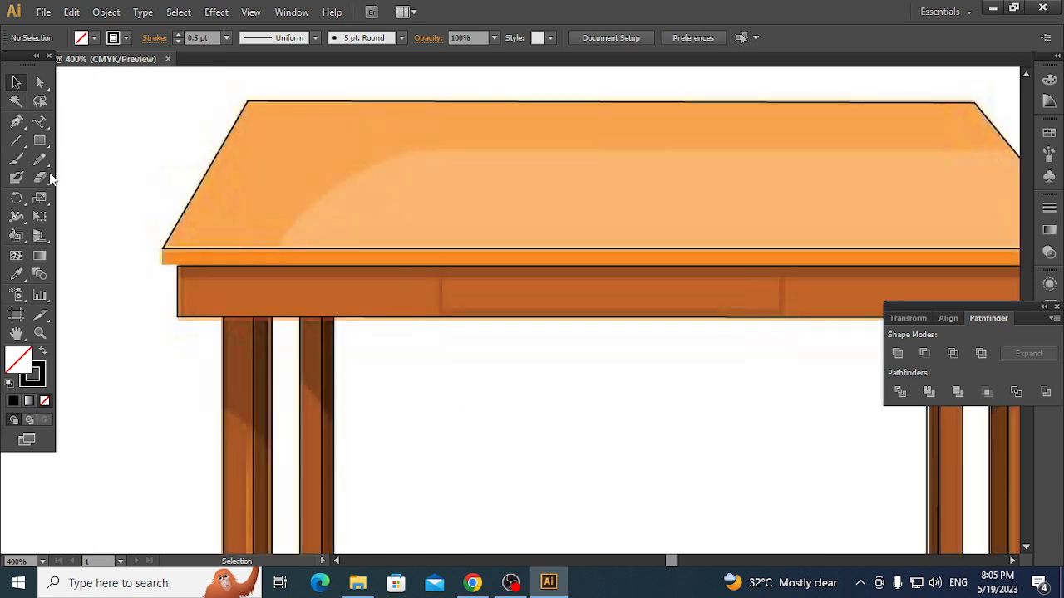
- Draw a new rectangle over the tabletop's front strip and stretch its right edge out to the tabletop's corner
click(40, 142)
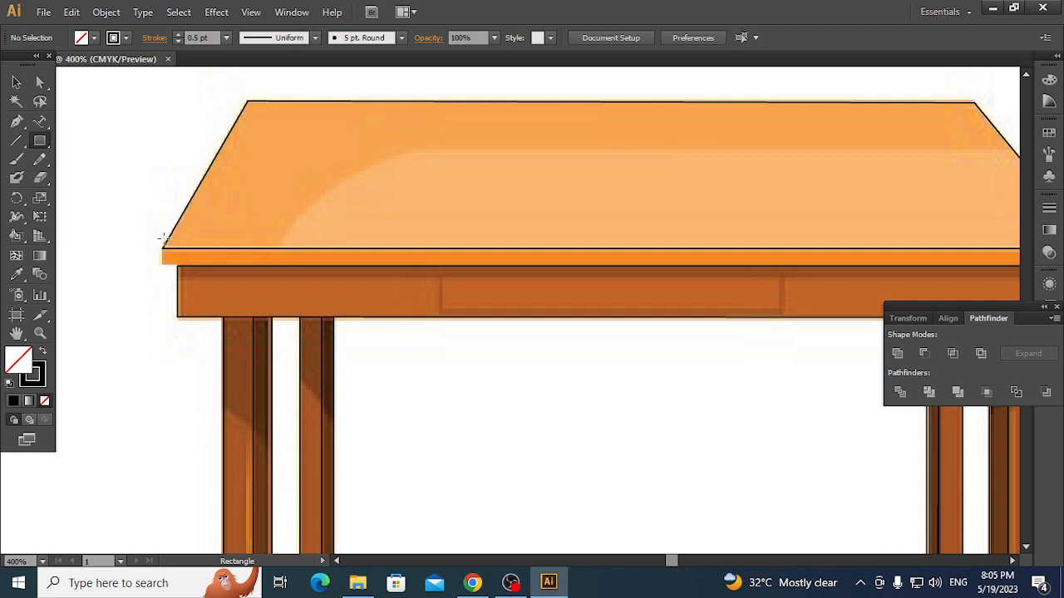
drag(165, 246, 443, 266)
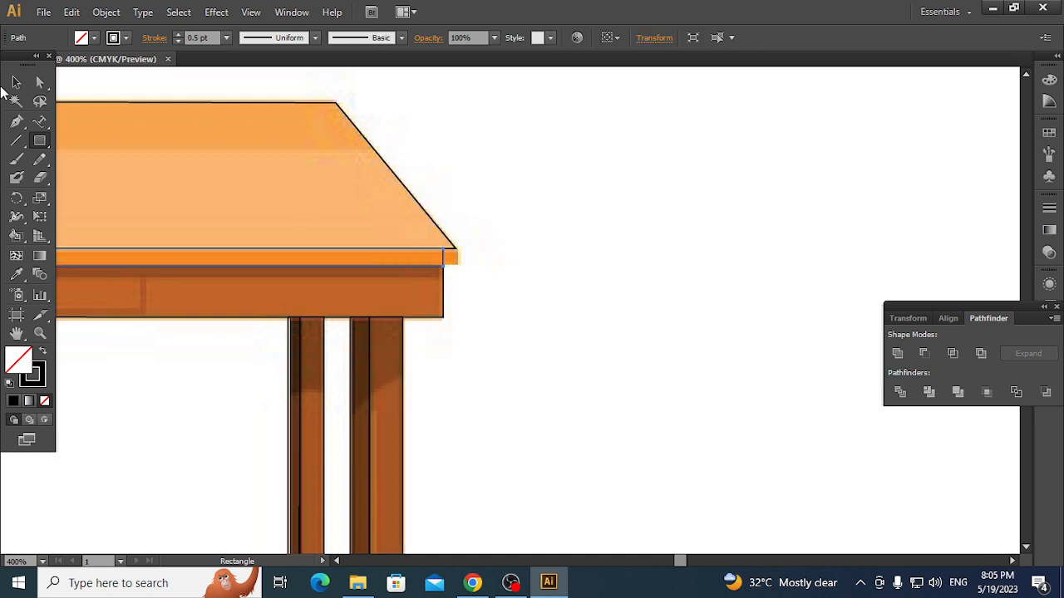
click(39, 82)
click(557, 291)
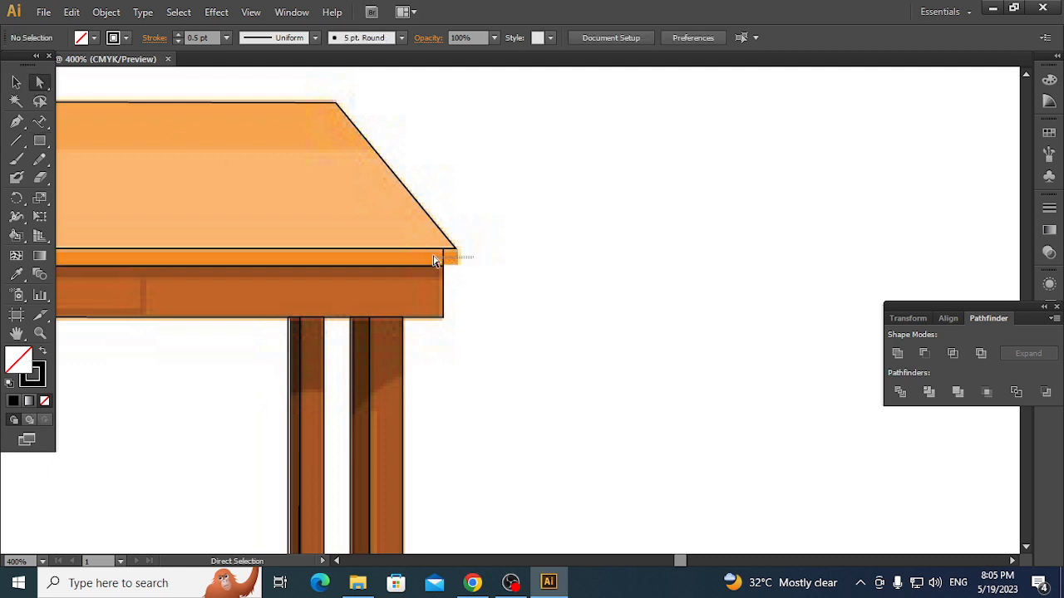
click(437, 261)
mouse_move(445, 261)
mouse_down()
mouse_move(461, 263)
mouse_move(457, 253)
mouse_up()
click(512, 272)
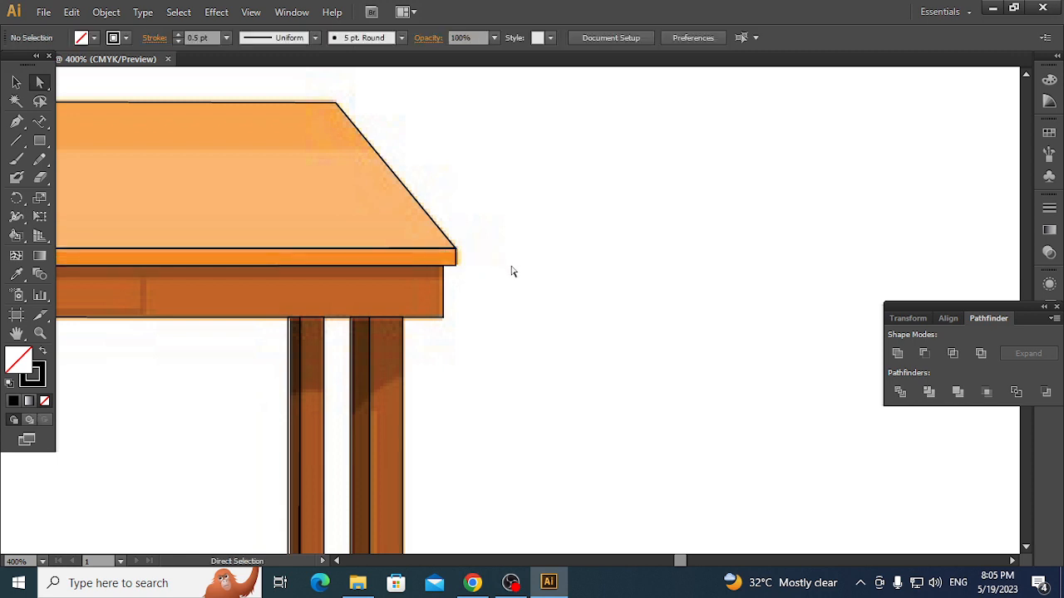
- Align the tabletop outline's lower-right anchor point with the front strip's upper-right corner
scroll(515, 327, up, 4)
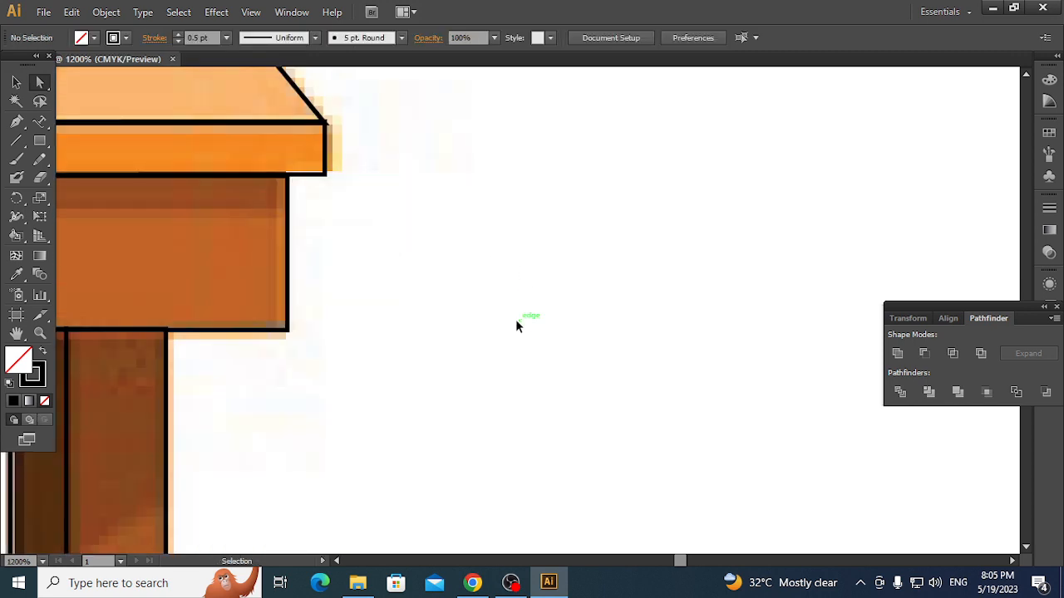
drag(377, 257, 425, 394)
click(297, 345)
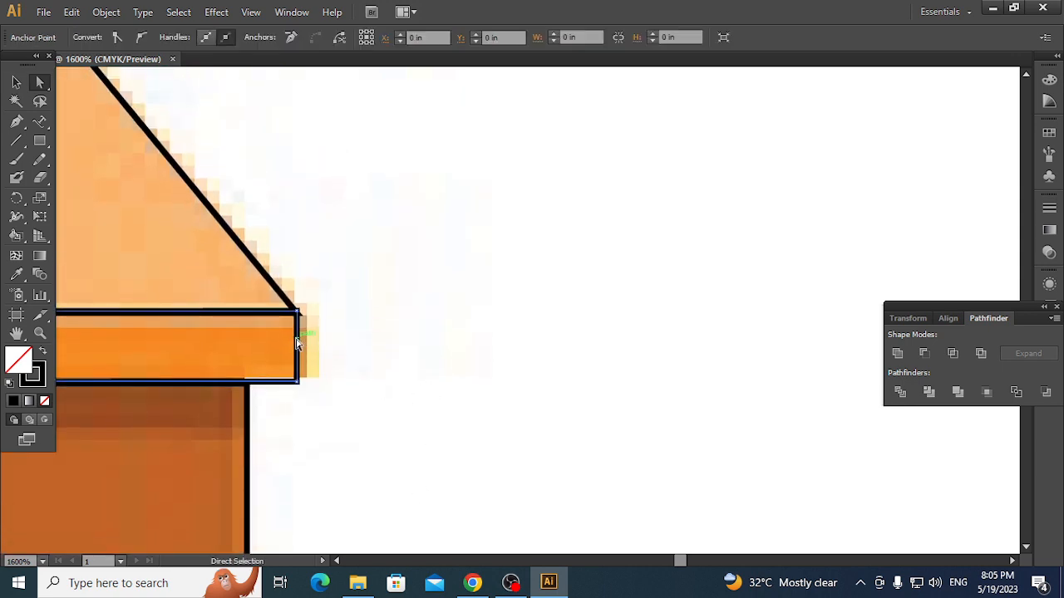
drag(284, 297, 296, 311)
click(347, 330)
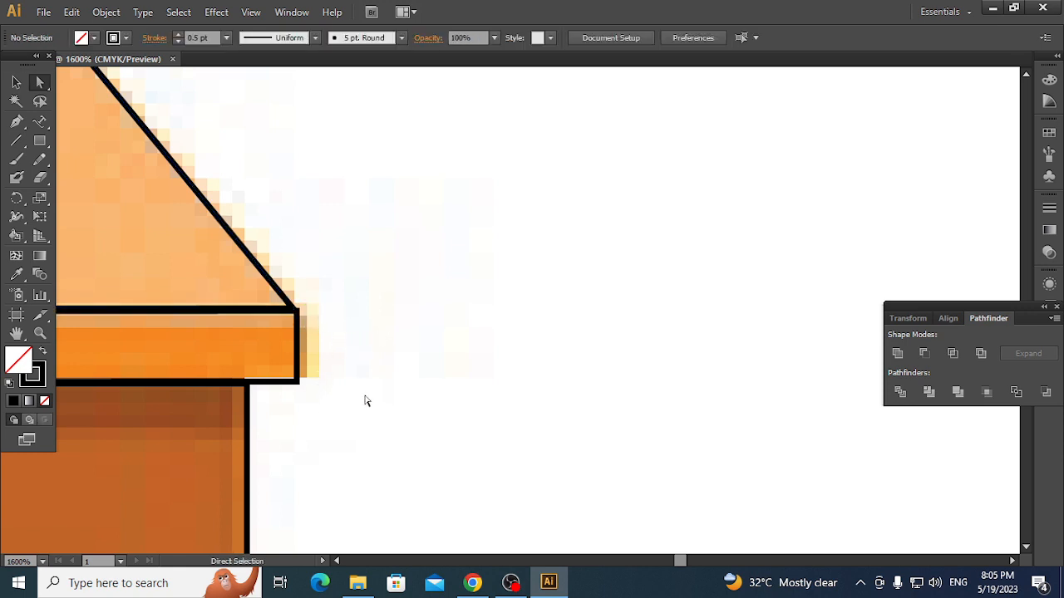
- Examine the fit of the front strip's outline along its length to the table's left end
drag(249, 363, 841, 368)
drag(381, 353, 988, 369)
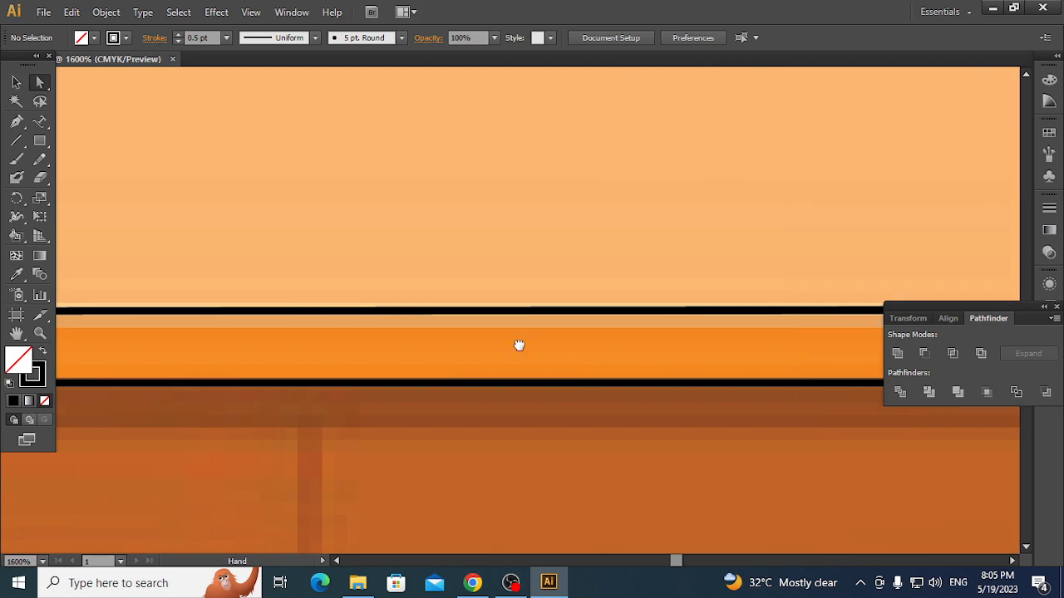
key(ctrl+minus)
key(ctrl+minus)
key(ctrl+minus)
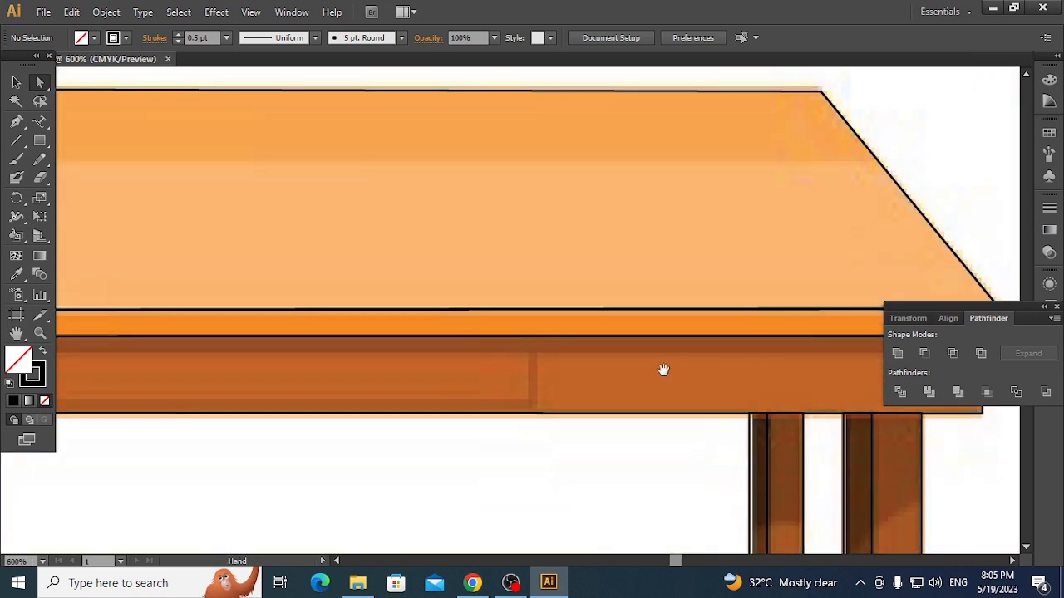
drag(663, 369, 1030, 389)
drag(442, 382, 823, 388)
drag(656, 389, 898, 393)
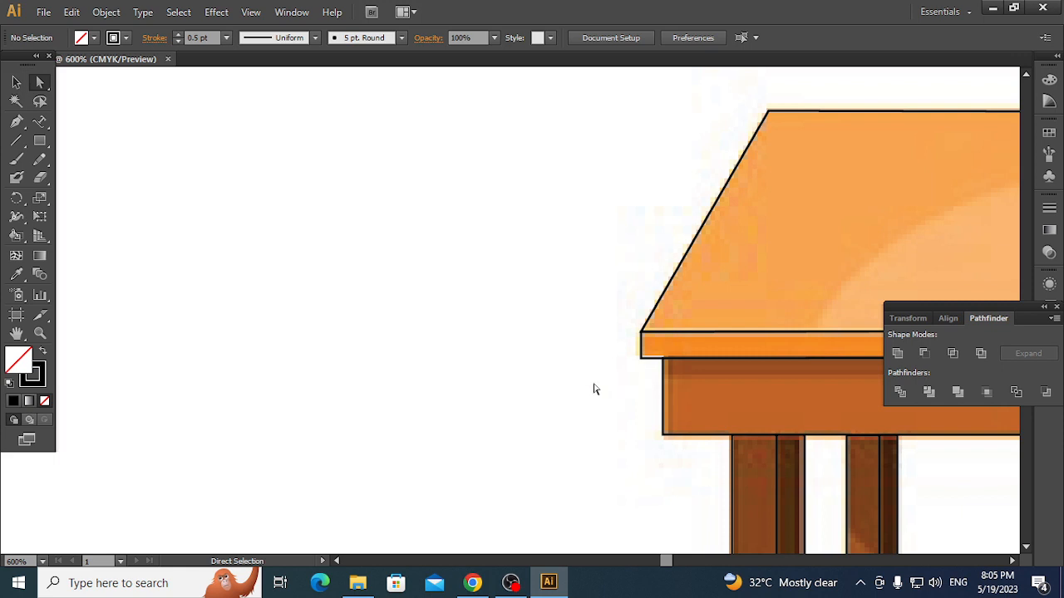
drag(594, 389, 302, 246)
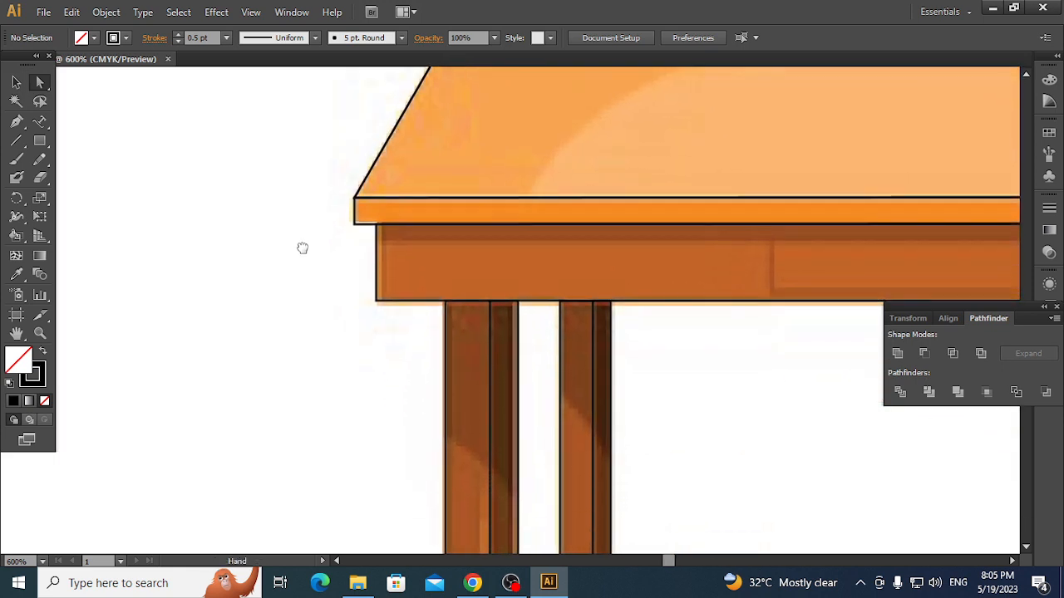
- Try raising the front strip's lower-left anchor point slightly, and restore it level with the apron's top edge
click(353, 218)
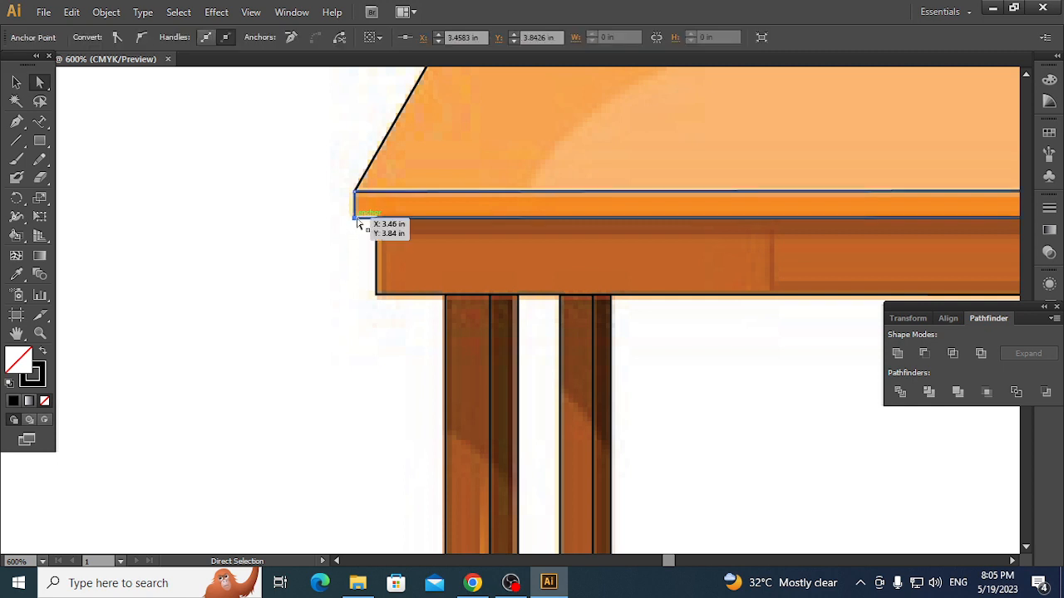
drag(354, 218, 352, 217)
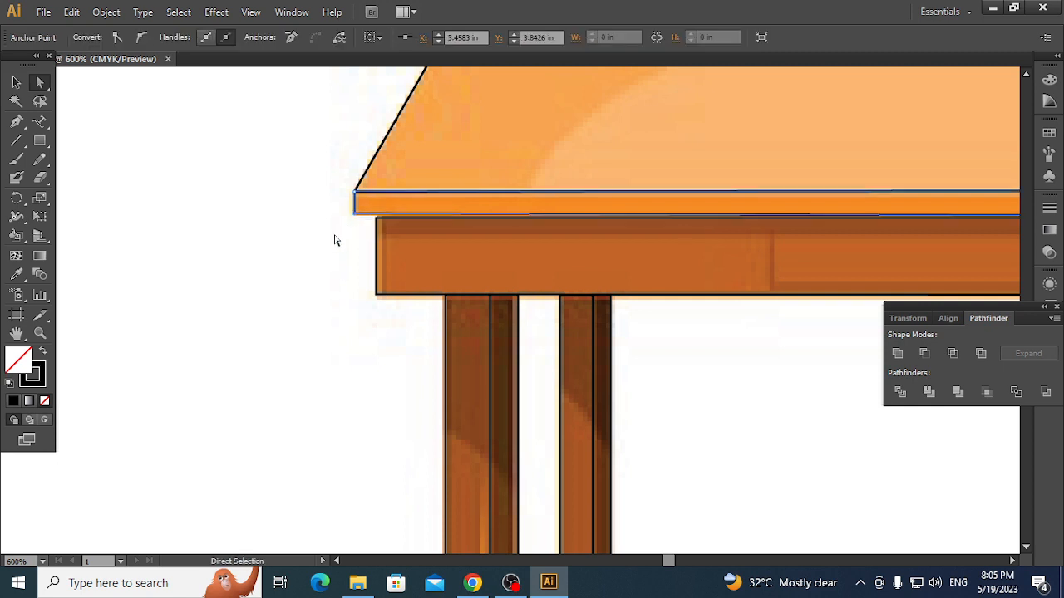
click(322, 263)
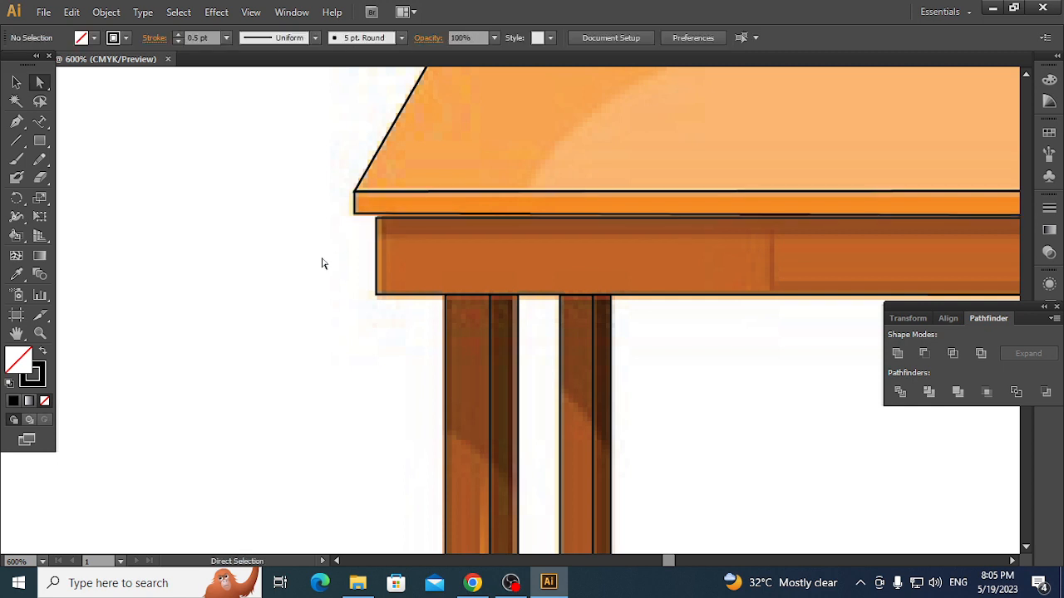
click(355, 221)
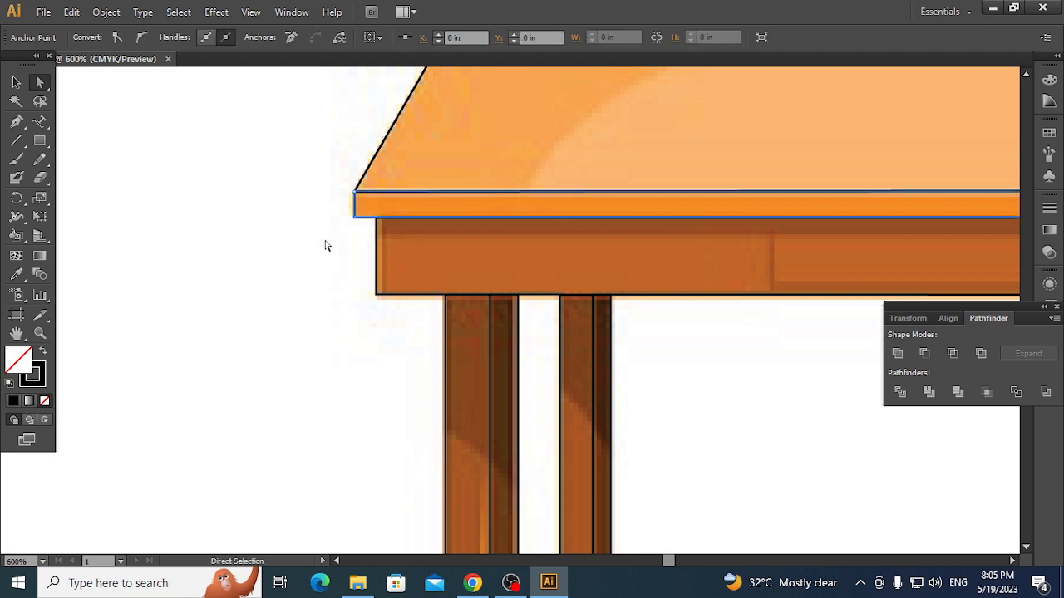
click(308, 259)
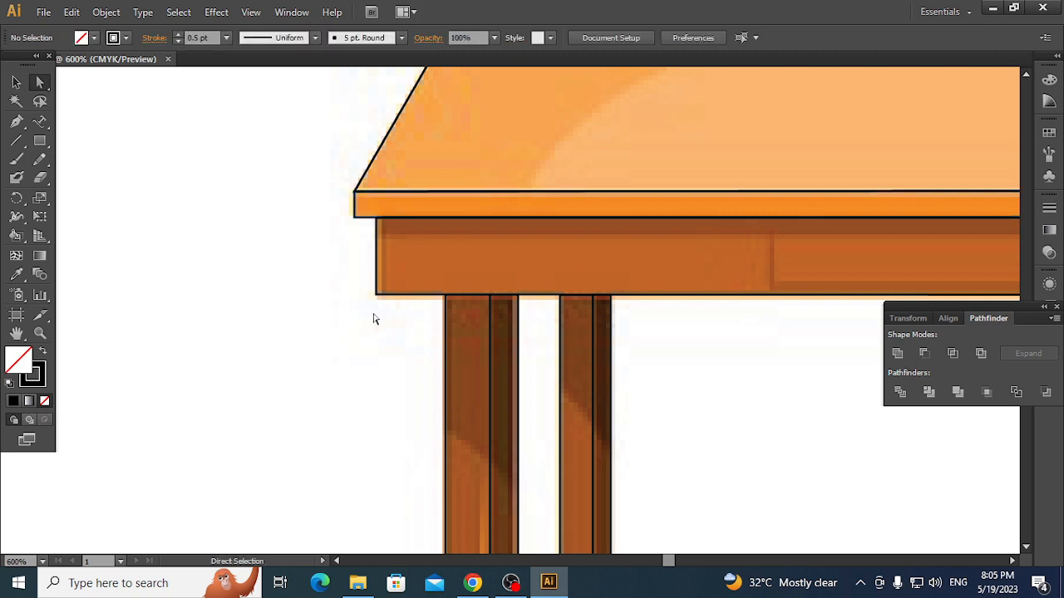
- Review the whole traced table by selecting all its outlines together, and clear the selection
key(ctrl+minus)
key(ctrl+minus)
key(ctrl+minus)
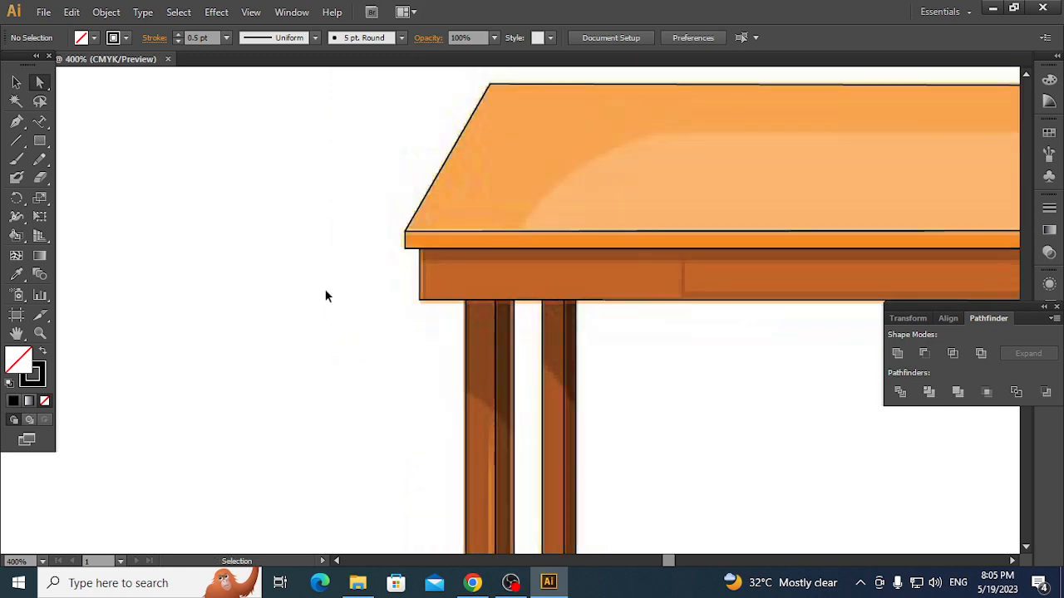
drag(674, 304, 518, 385)
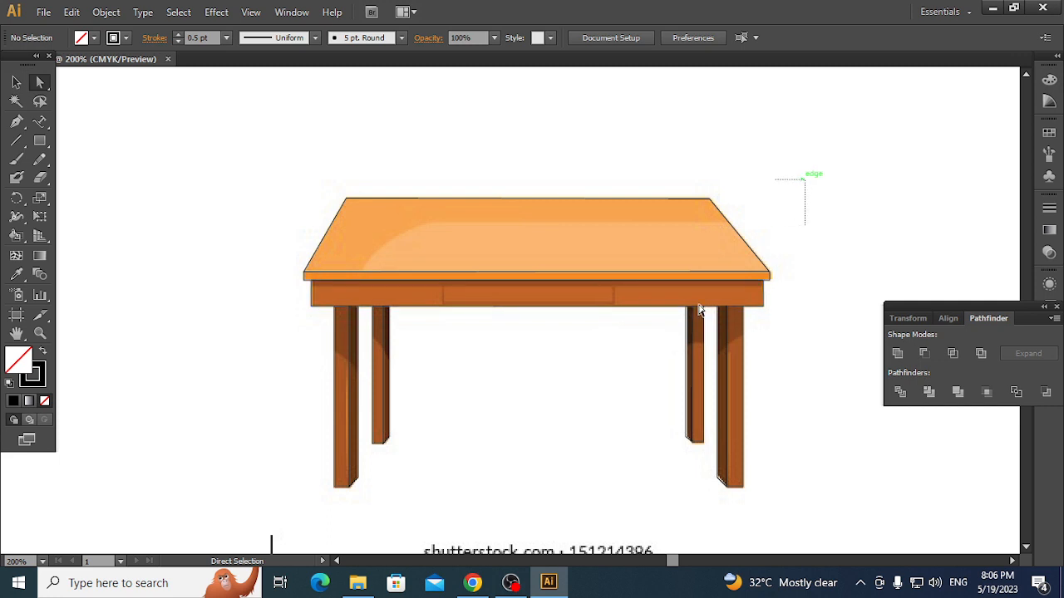
drag(804, 178, 359, 474)
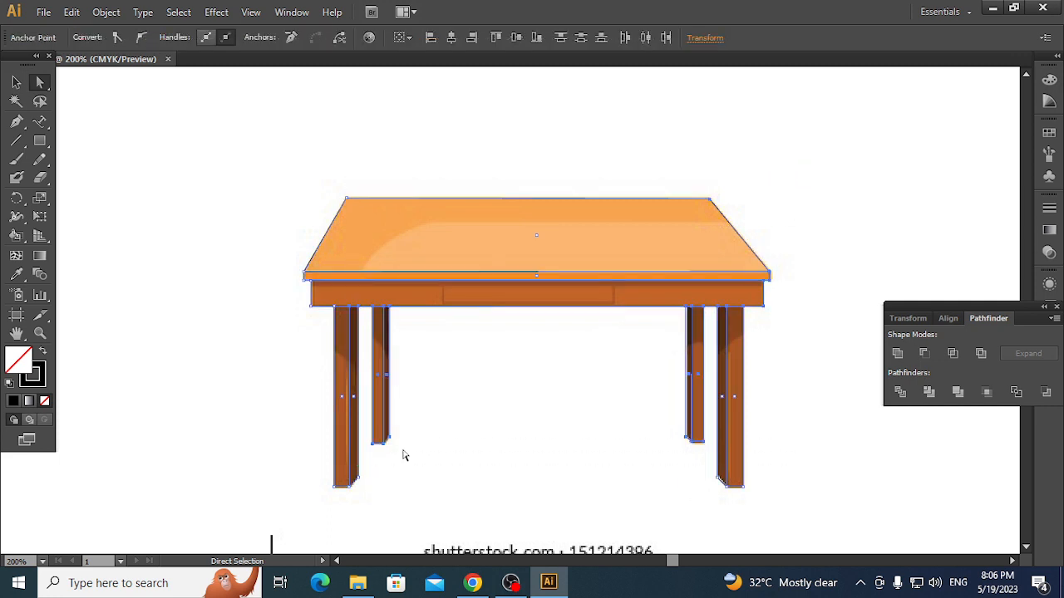
click(204, 313)
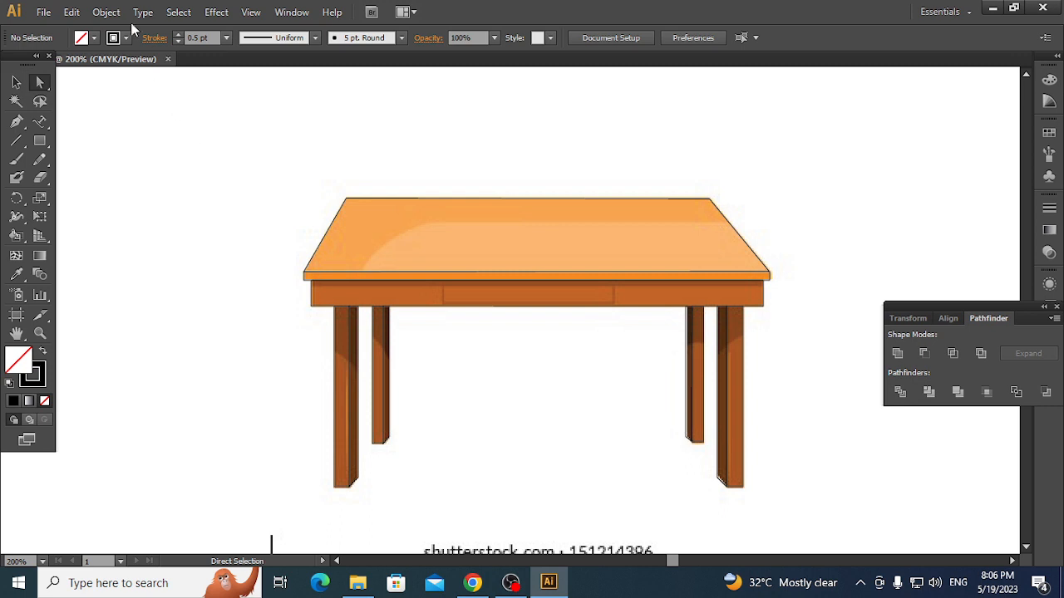
- Unlock the reference table image and clear the selection
click(106, 11)
click(161, 119)
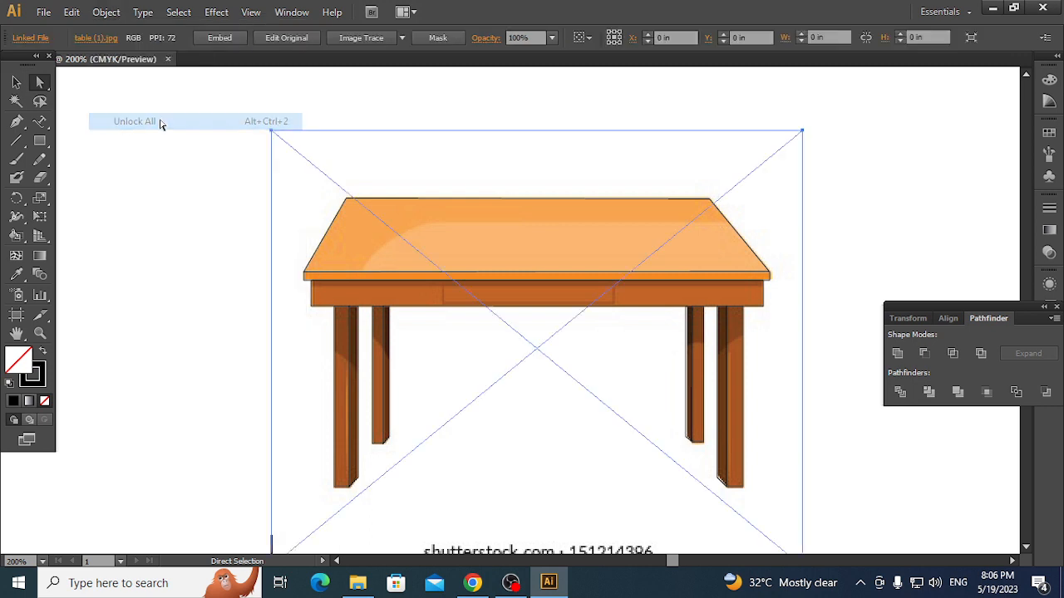
click(232, 204)
- Select the table image with all its outlines and move them left to about X 1.21 in, Y 4.67 in
drag(861, 160, 290, 382)
scroll(290, 382, up, 5)
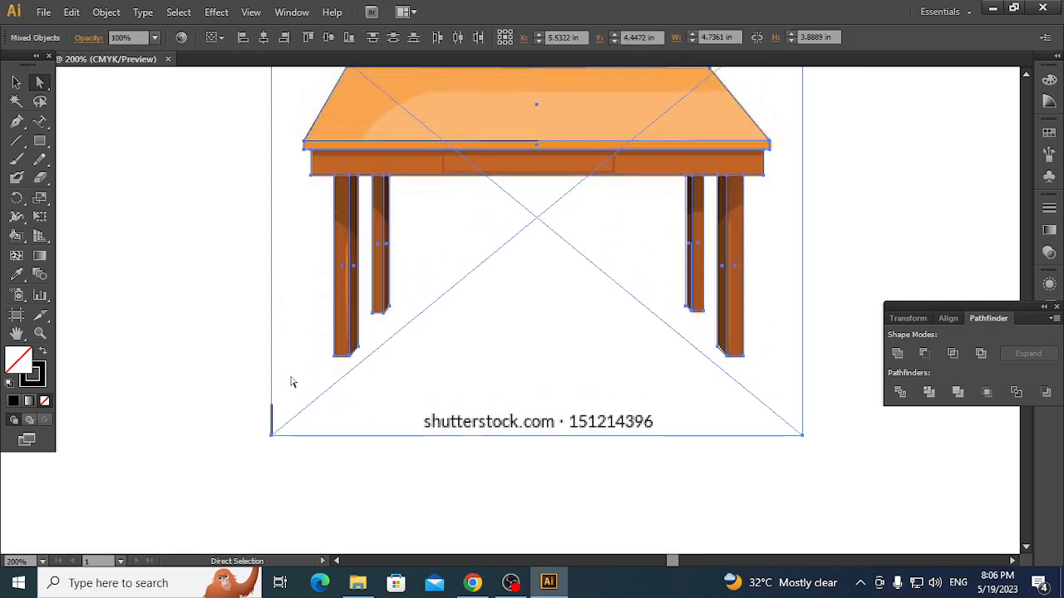
key(v)
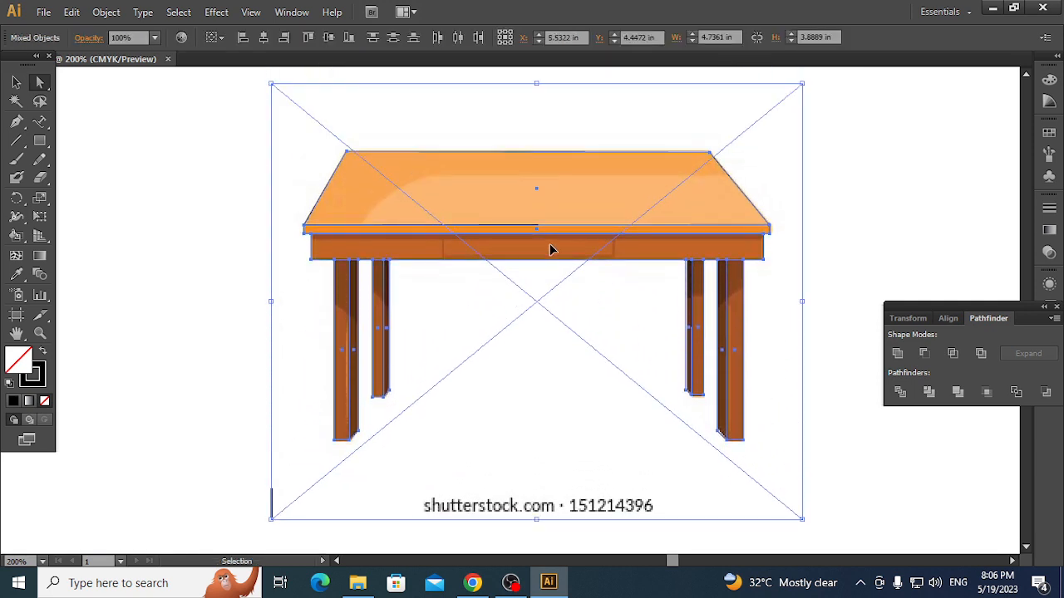
key(a)
drag(558, 239, 72, 257)
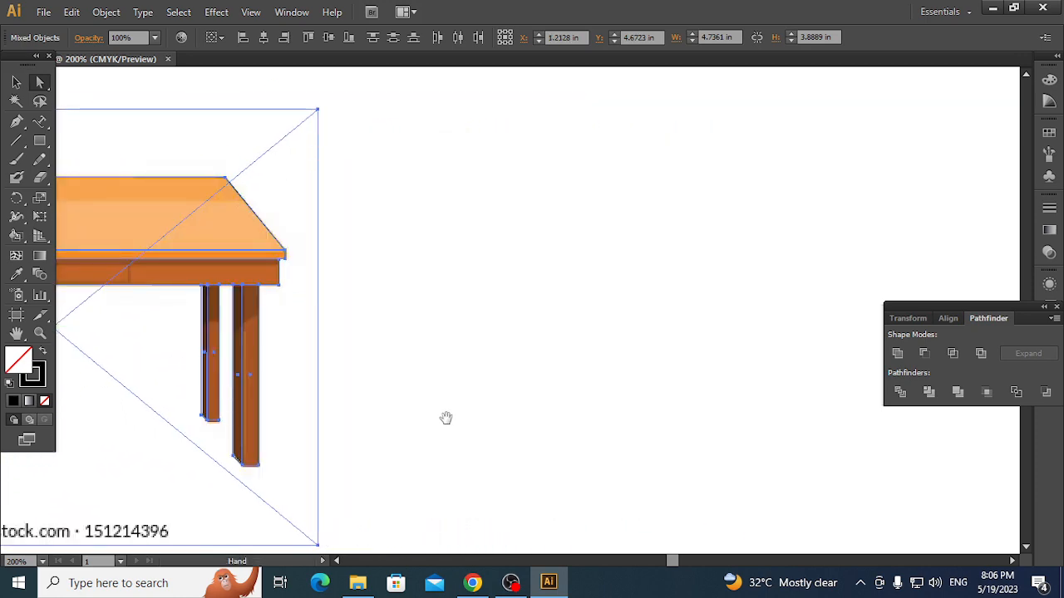
- Undo the last move of the table image with its outlines, and clear the selection
drag(447, 418, 622, 371)
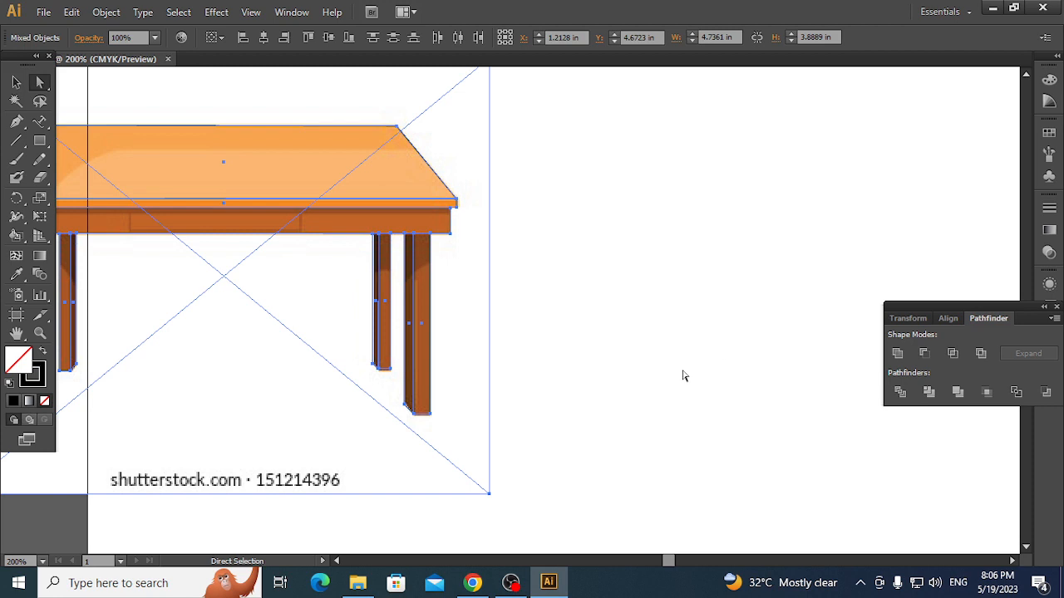
key(ctrl+z)
click(368, 434)
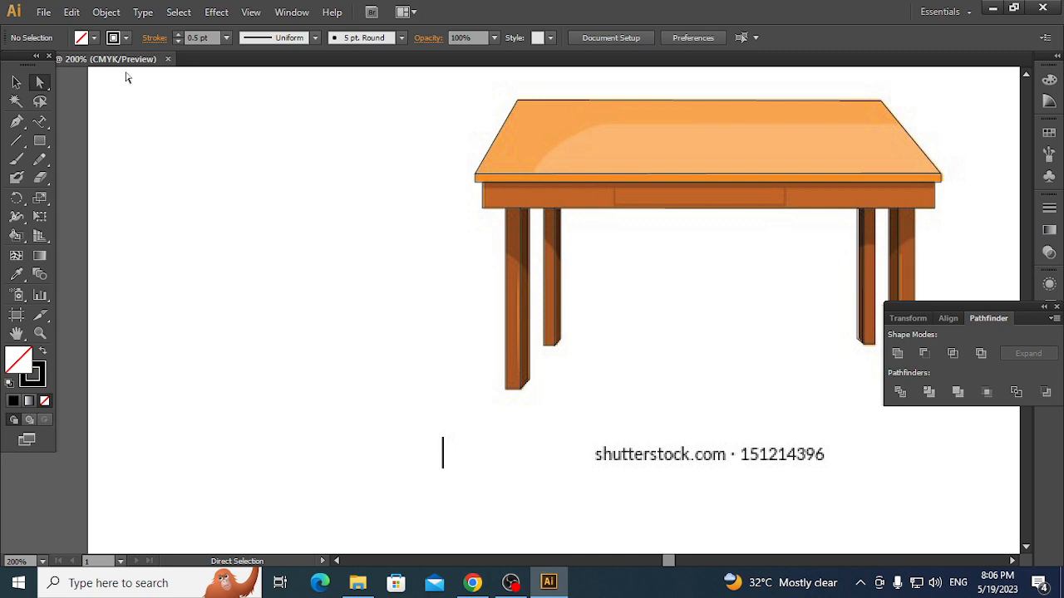
- Select only the reference table image and lock it in place
click(106, 12)
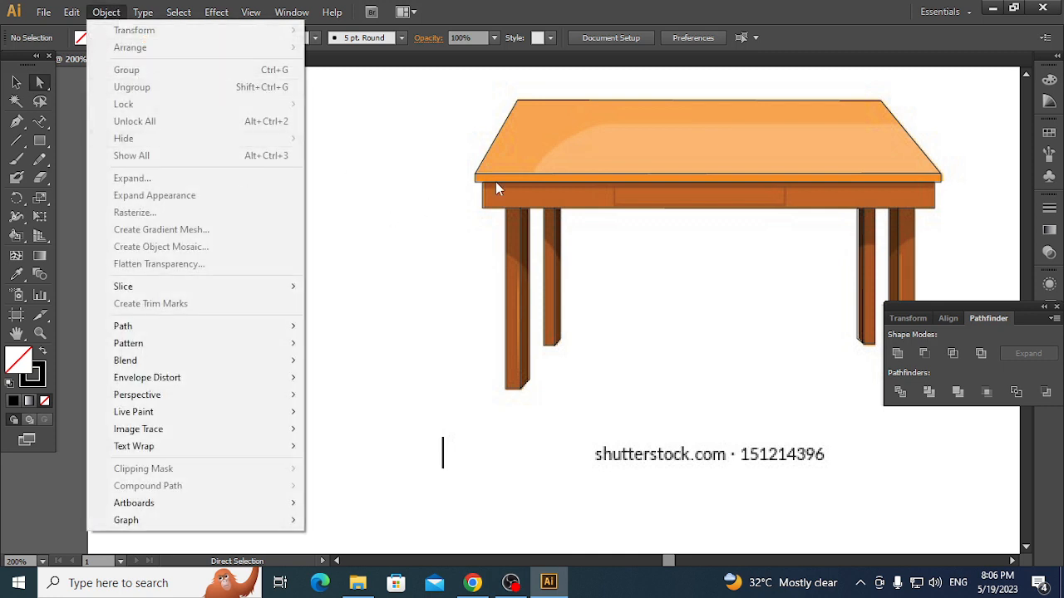
click(496, 188)
click(447, 364)
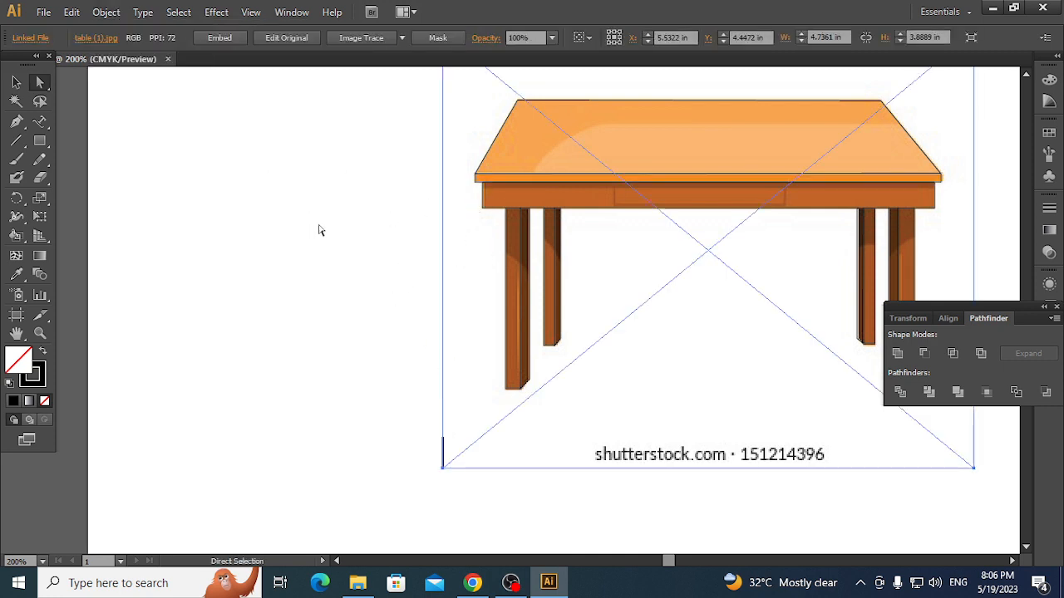
click(106, 12)
mouse_move(249, 107)
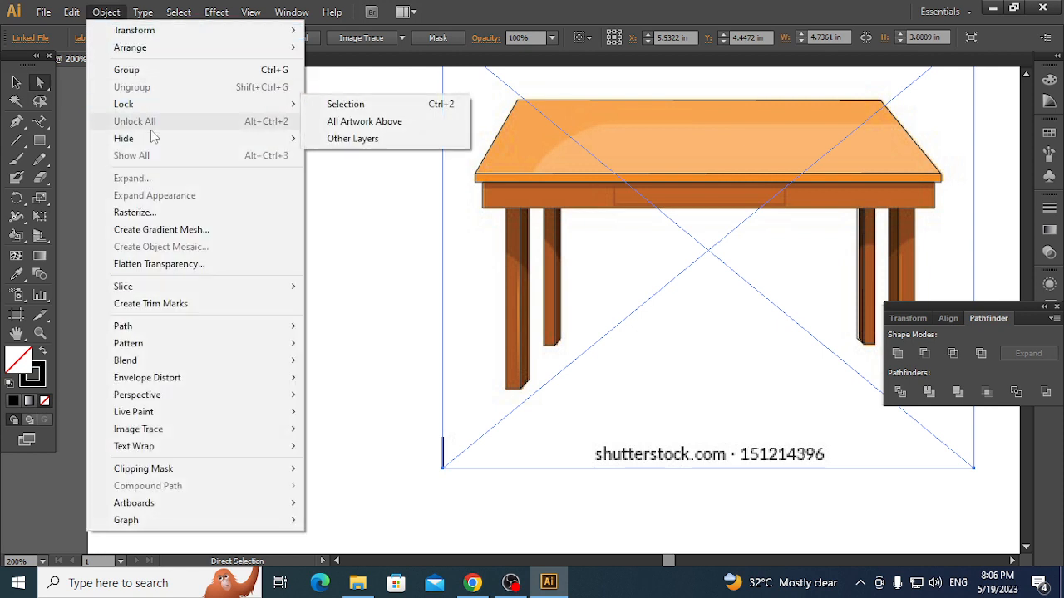
click(366, 105)
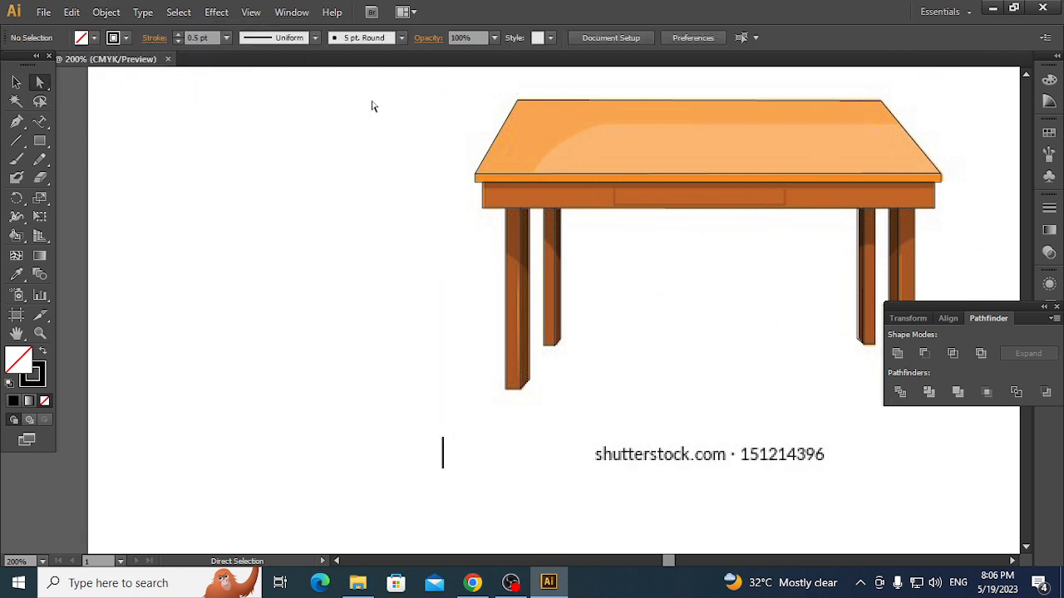
- Try to move the traced outlines left off the table image, with the Direct Selection tool and again with the Selection tool
drag(372, 105, 973, 437)
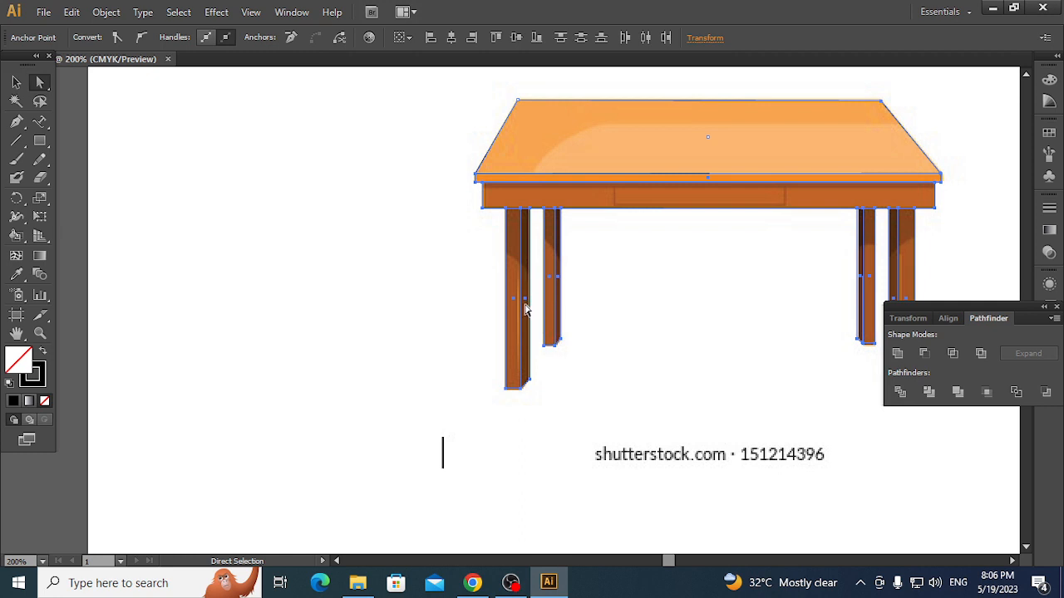
drag(527, 306, 138, 331)
key(ctrl+z)
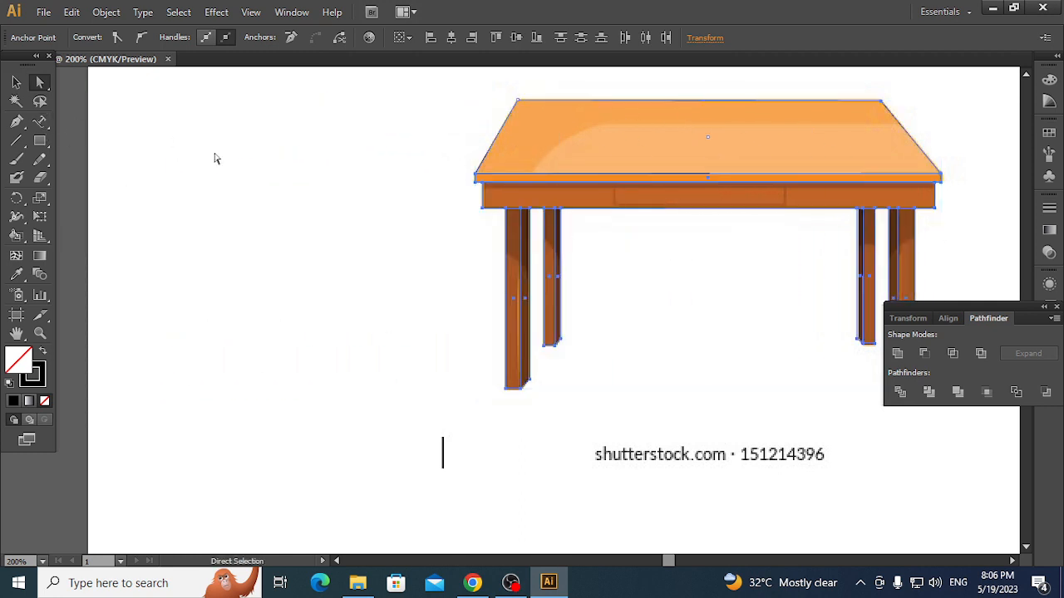
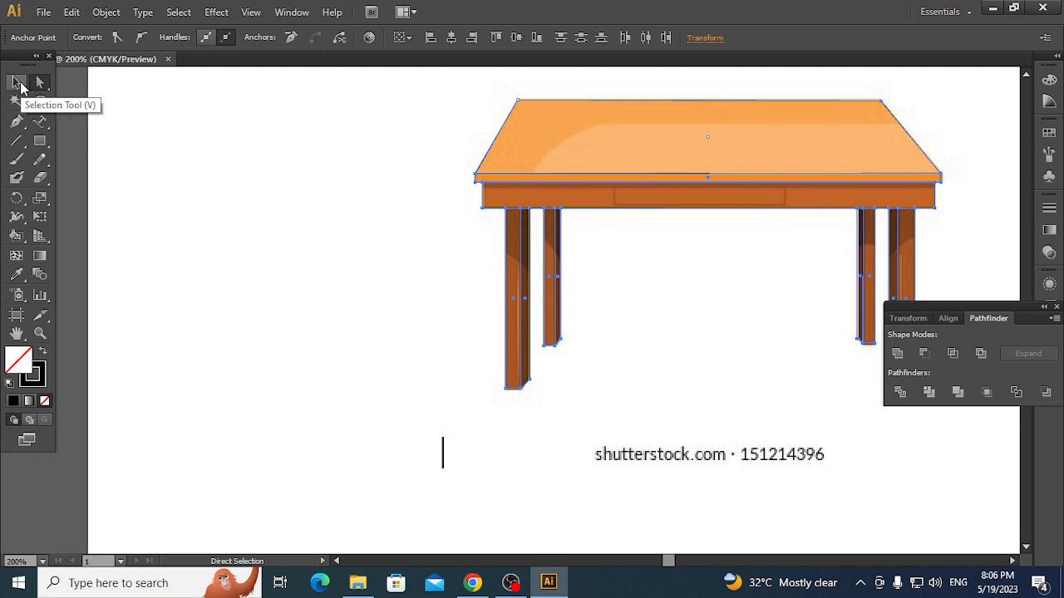
click(17, 82)
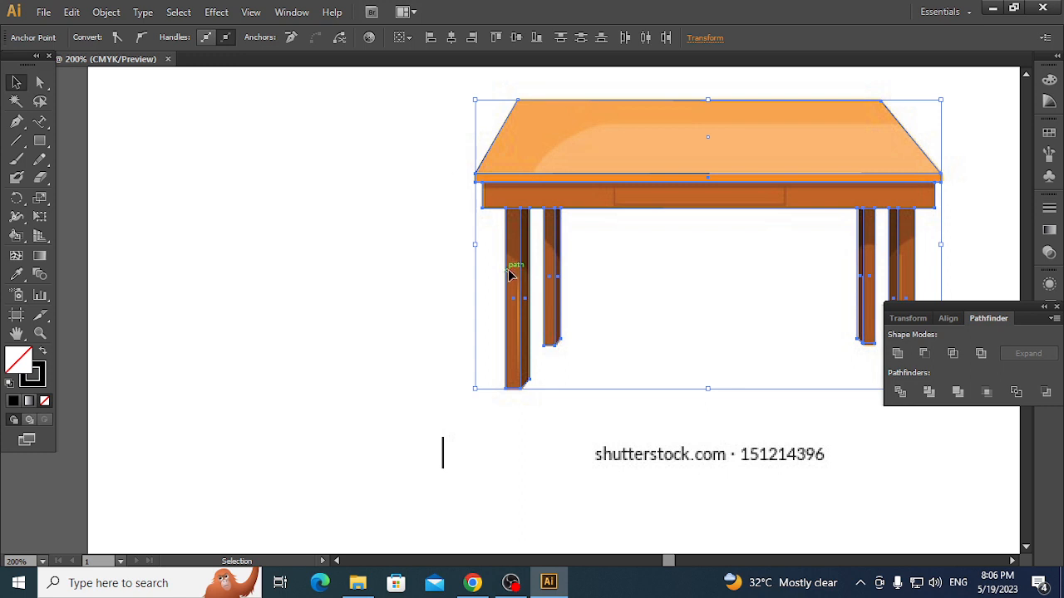
drag(518, 280, 136, 348)
key(ctrl+z)
- Select all the traced table outlines together, move them left off the locked image, and clear the selection
click(194, 413)
drag(970, 112, 451, 399)
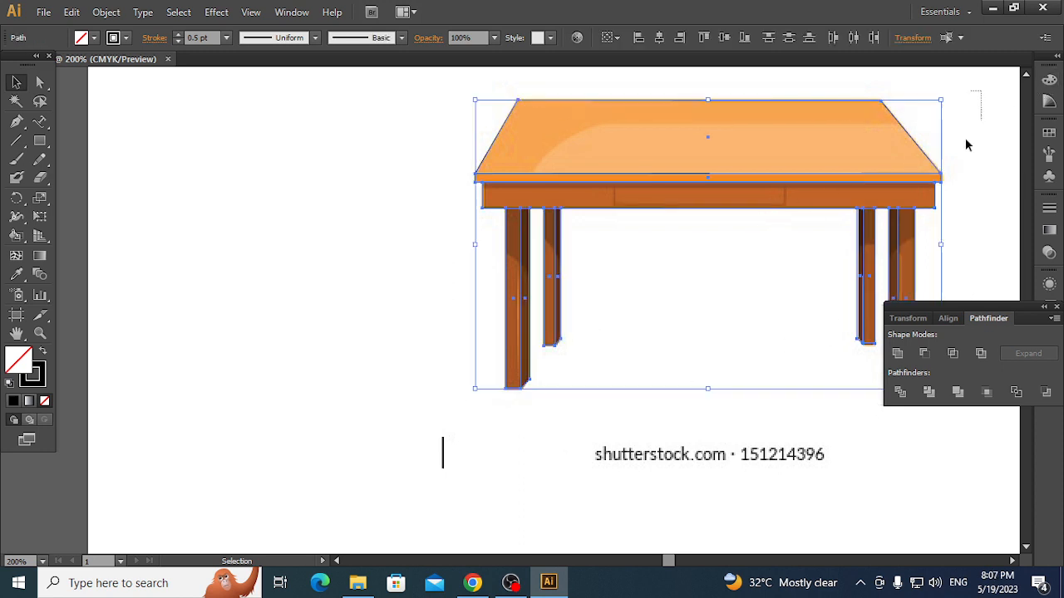
drag(967, 146, 451, 422)
drag(678, 188, 215, 213)
click(653, 393)
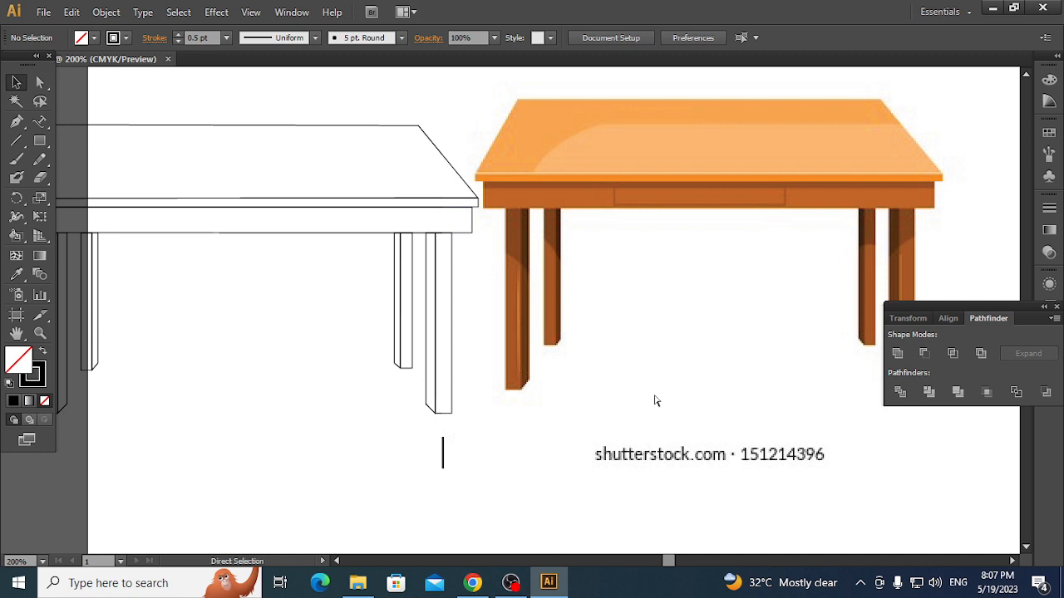
- Select the whole traced table and move it onto the artboard, above and to the right of the table image
scroll(654, 400, right, 1)
key(ctrl+minus)
key(ctrl+minus)
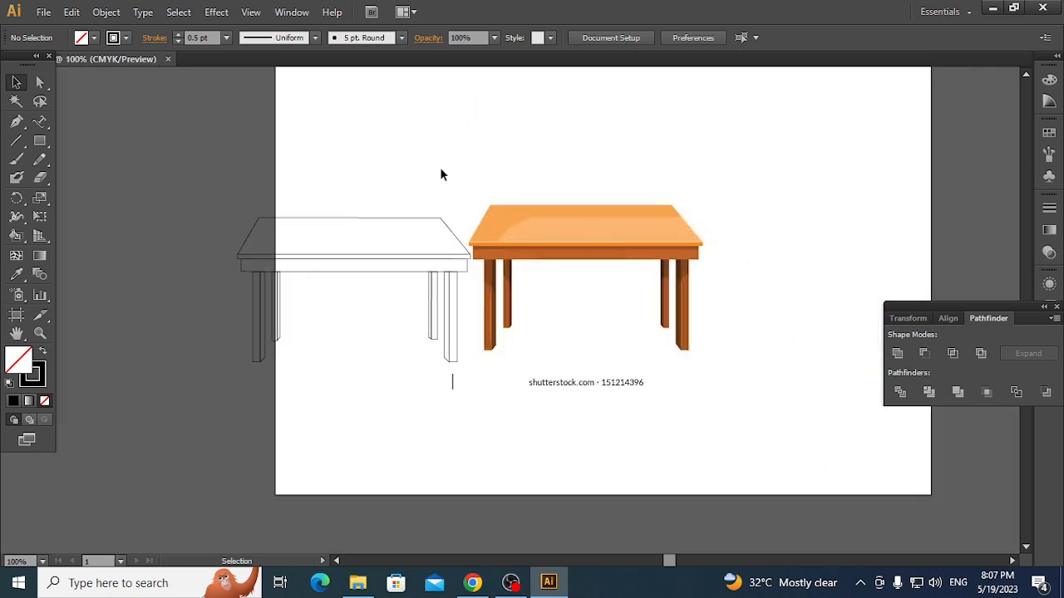
drag(440, 167, 189, 399)
click(193, 190)
drag(289, 262, 471, 399)
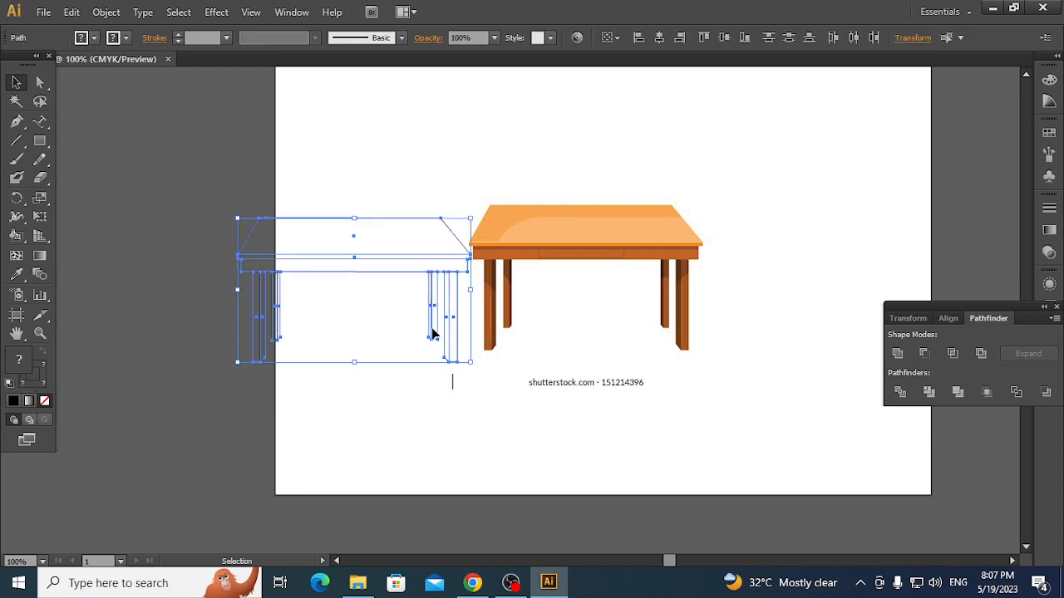
drag(431, 327, 884, 215)
click(812, 363)
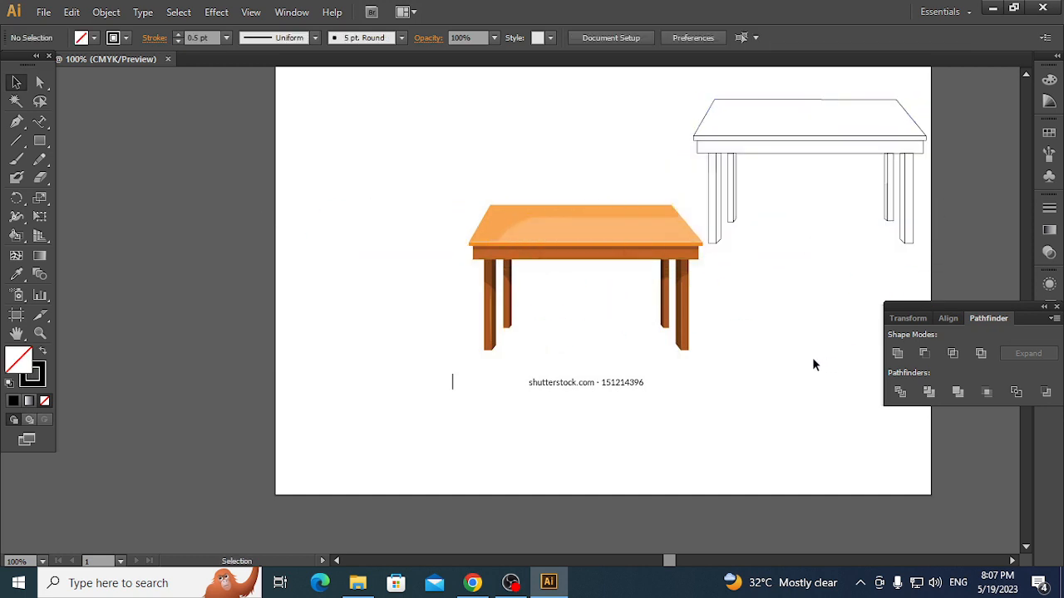
- Fill the traced tabletop outline with the orange sampled from the upper edge of the image's tabletop using the Eyedropper
key(ctrl+plus)
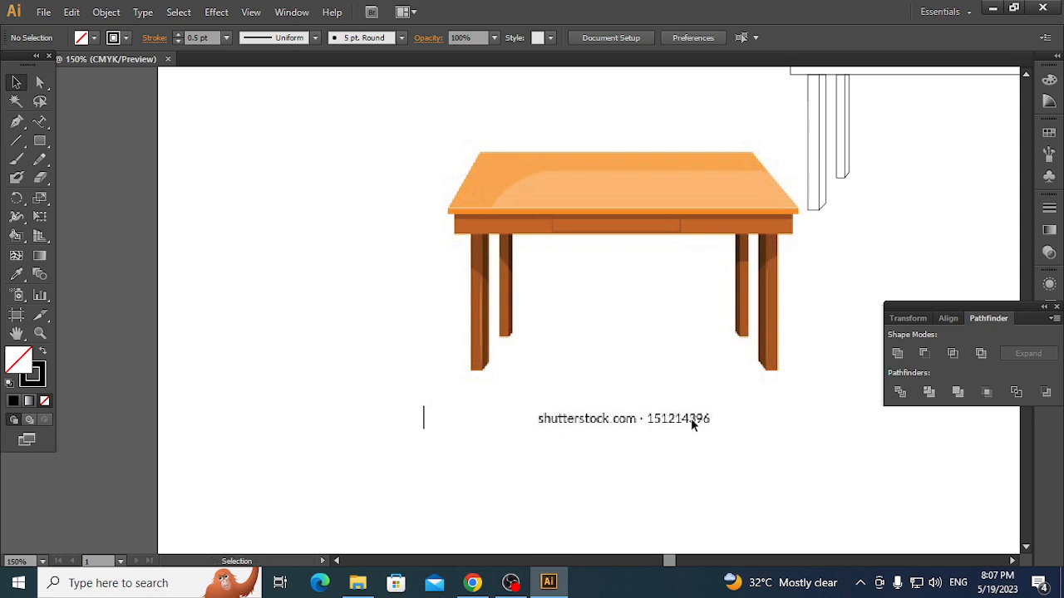
drag(805, 410, 386, 557)
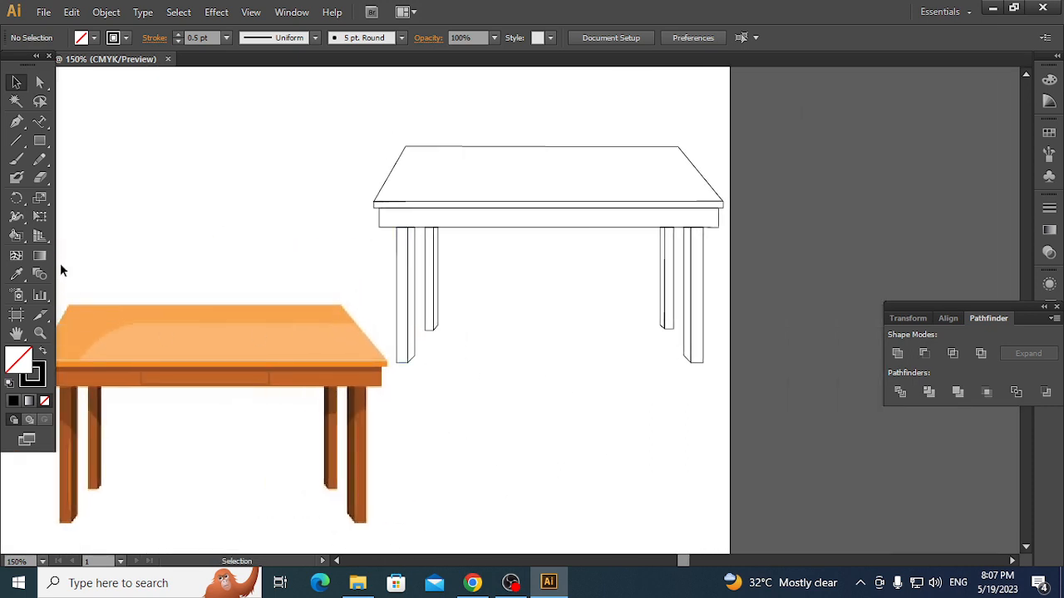
click(18, 275)
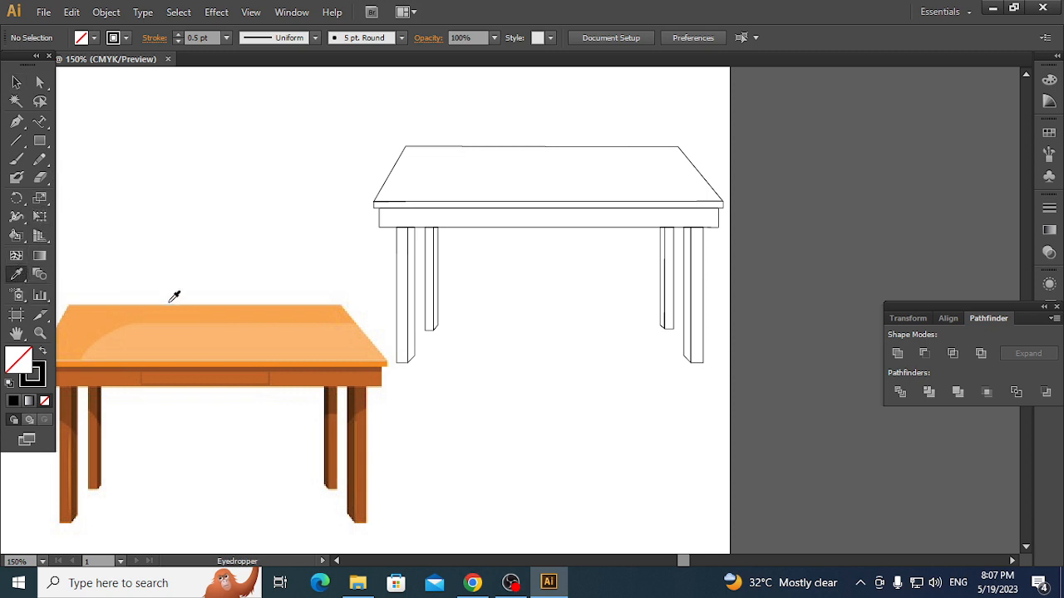
click(16, 82)
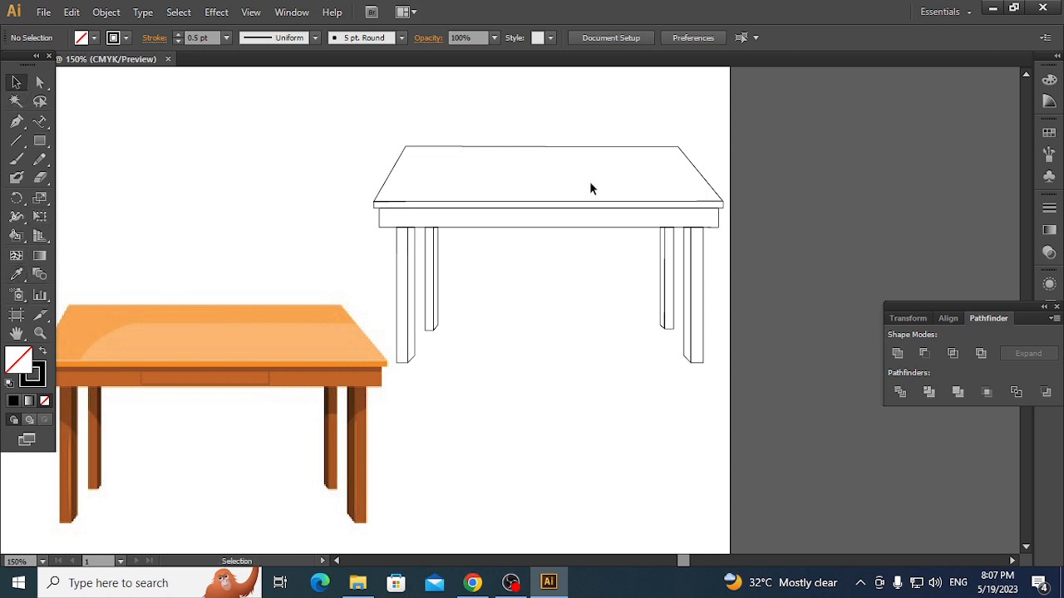
click(575, 203)
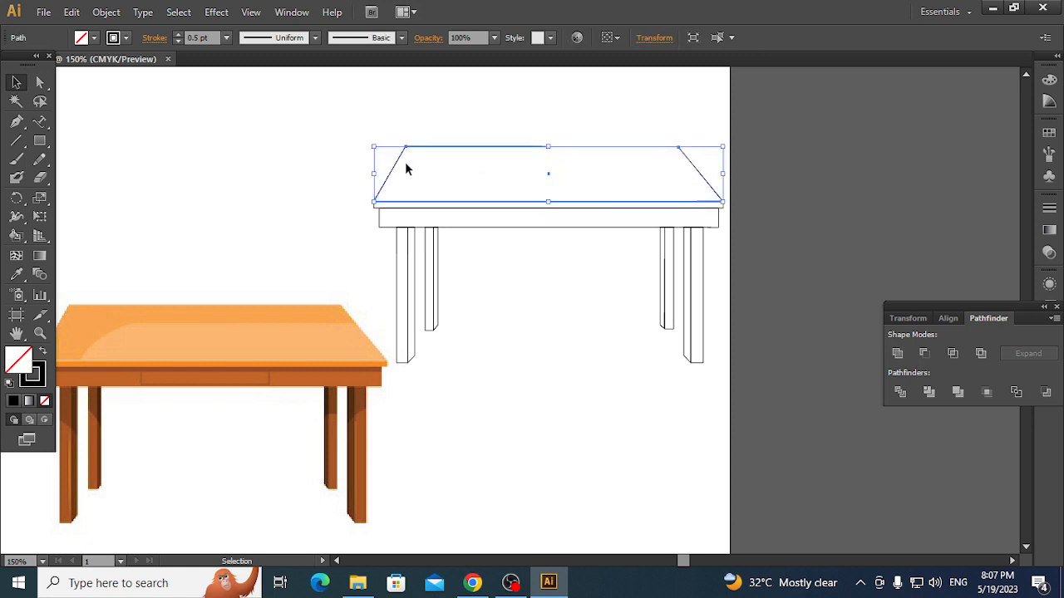
click(17, 275)
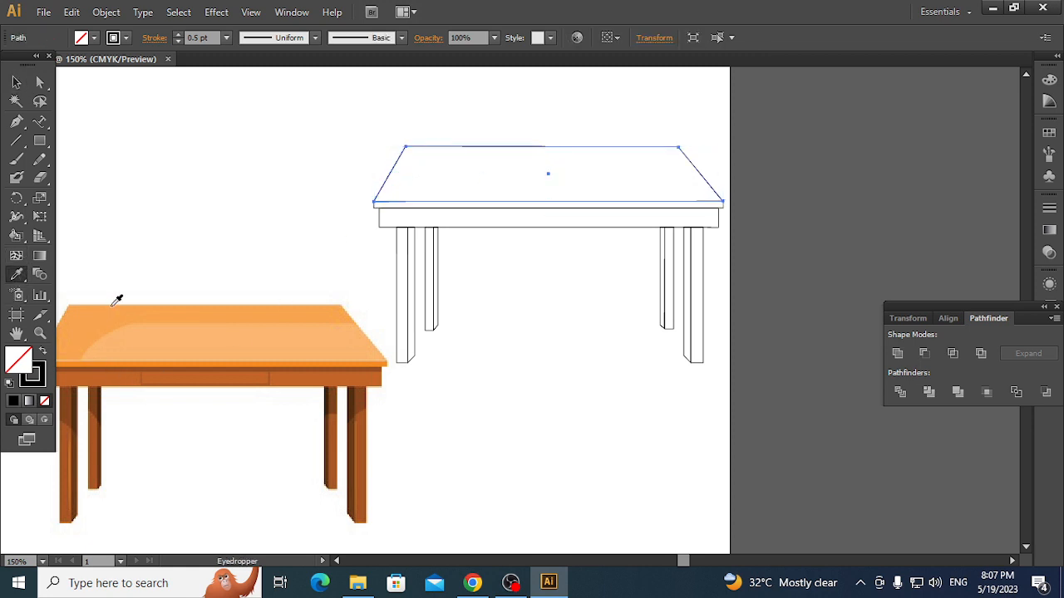
click(131, 312)
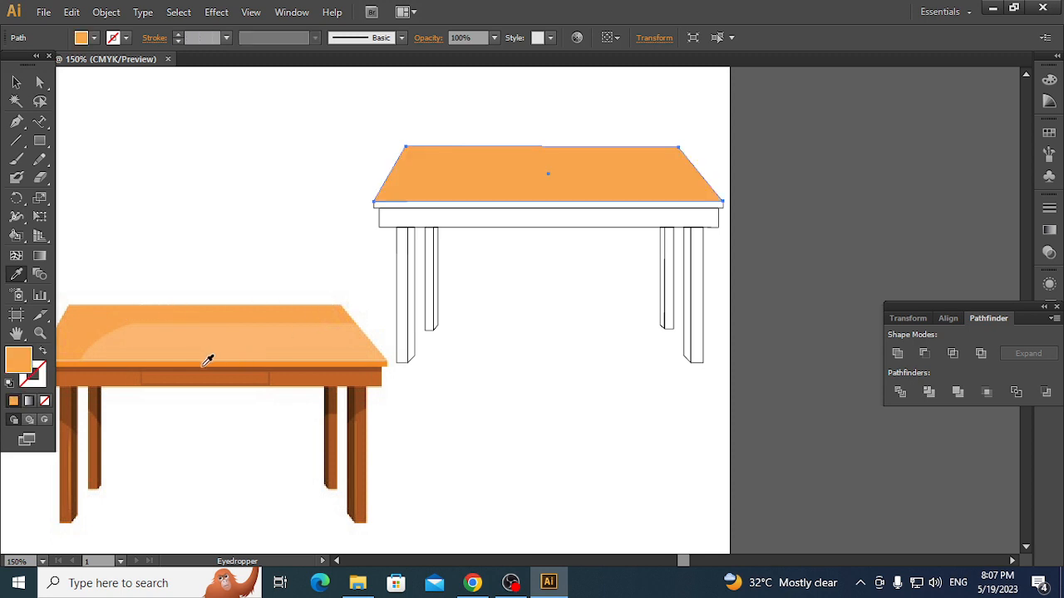
key(v)
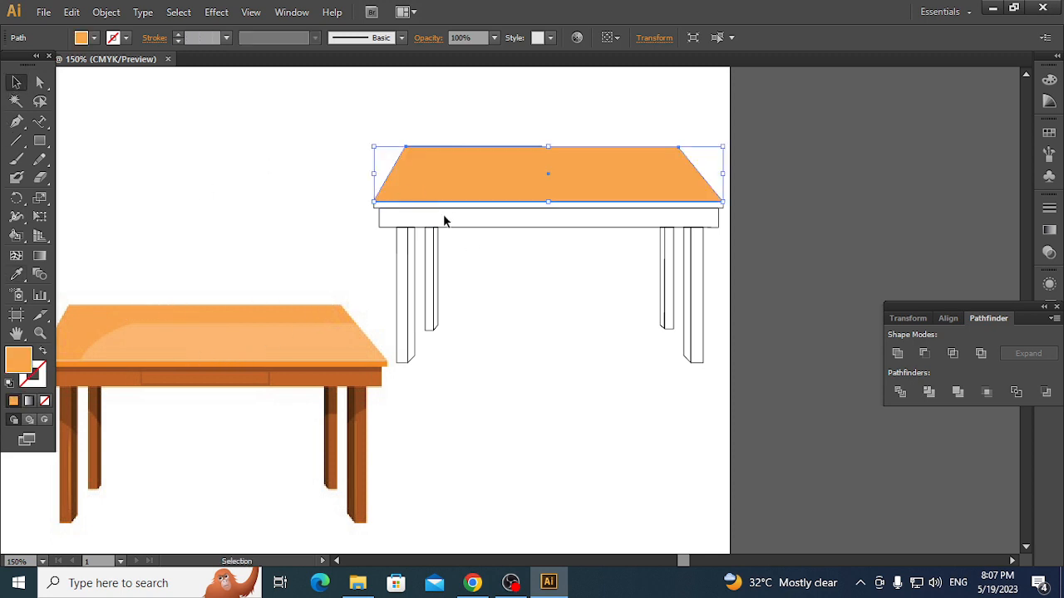
- Try sampling the darker orange of the image's front strip with the Eyedropper for the traced front strip
click(438, 204)
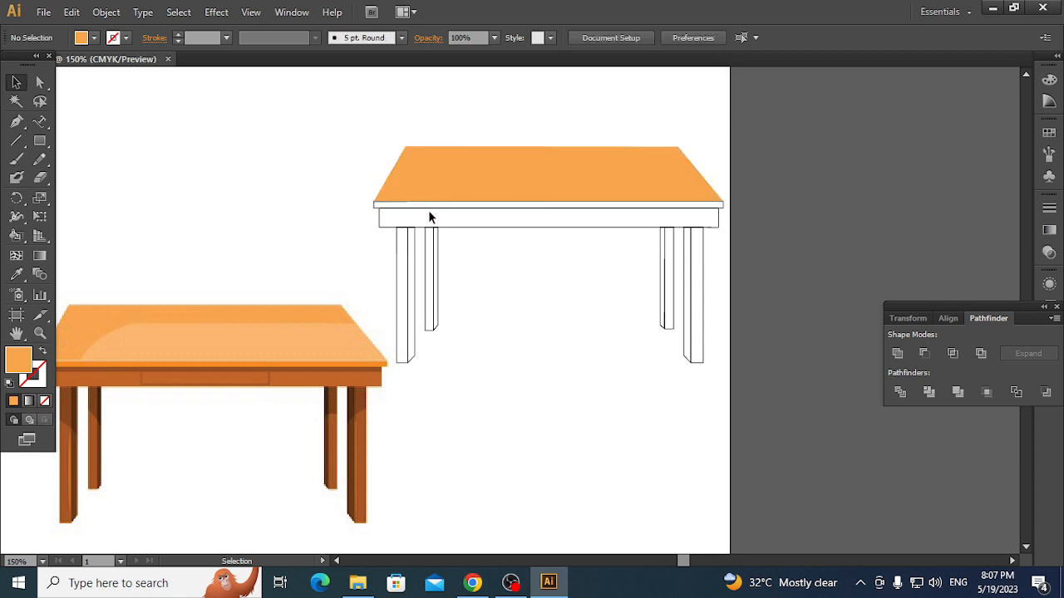
click(16, 275)
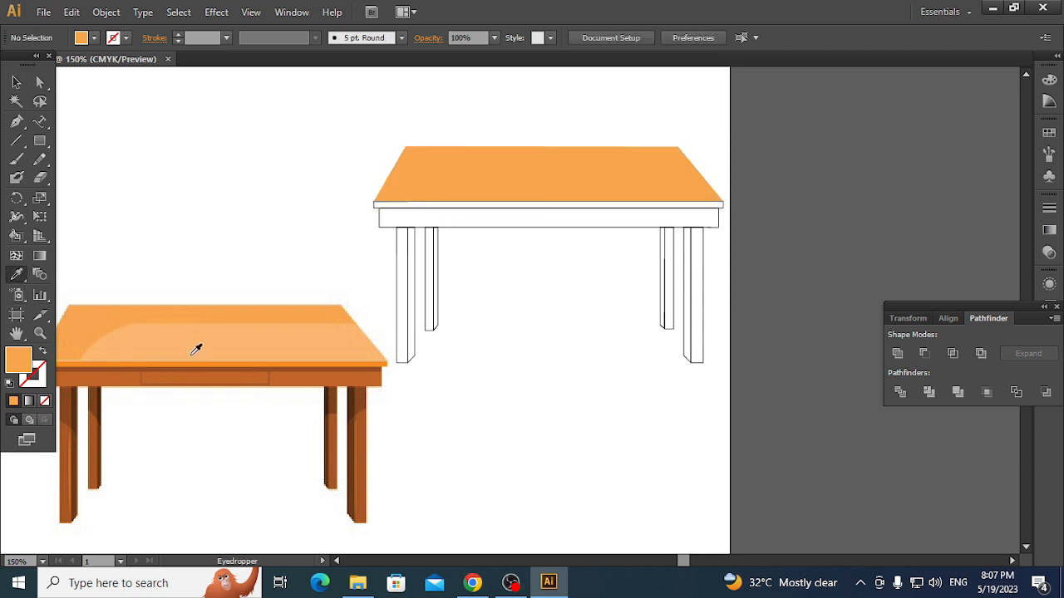
click(186, 363)
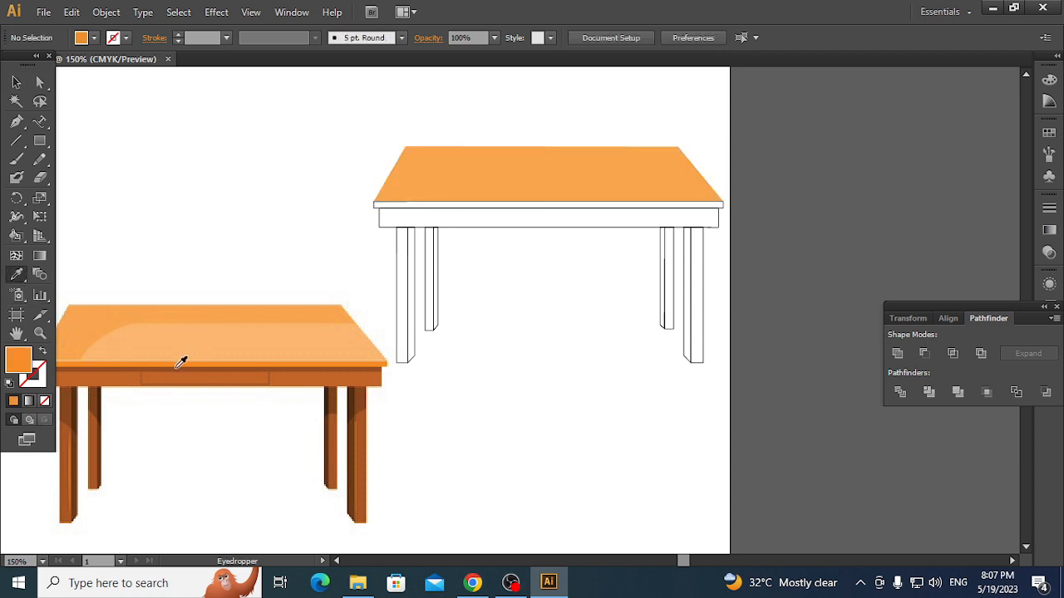
click(120, 364)
click(123, 361)
- Select the traced front strip outline beneath the orange tabletop for recolouring
click(16, 81)
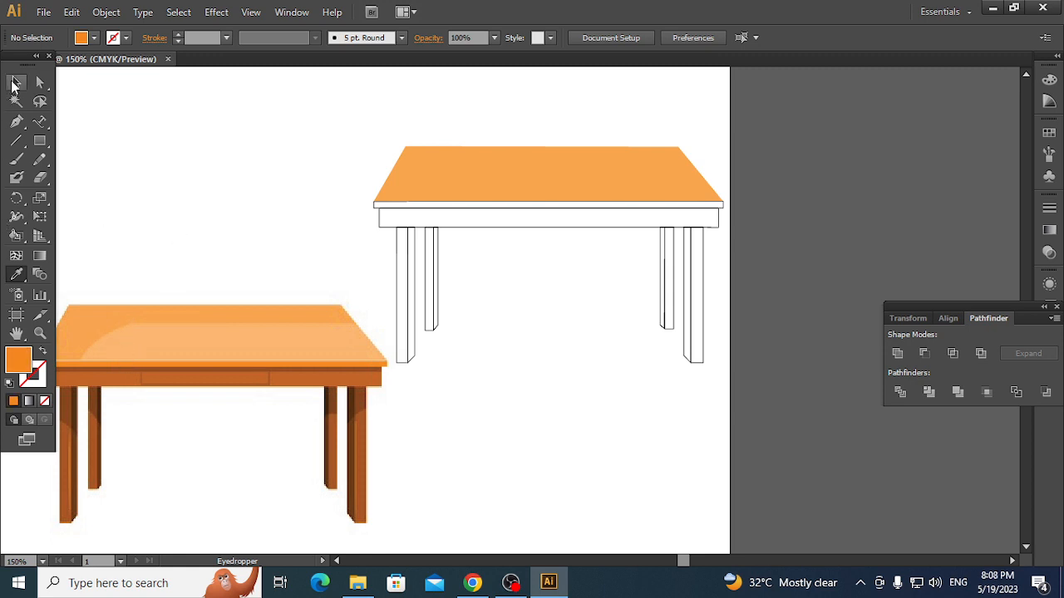
click(529, 205)
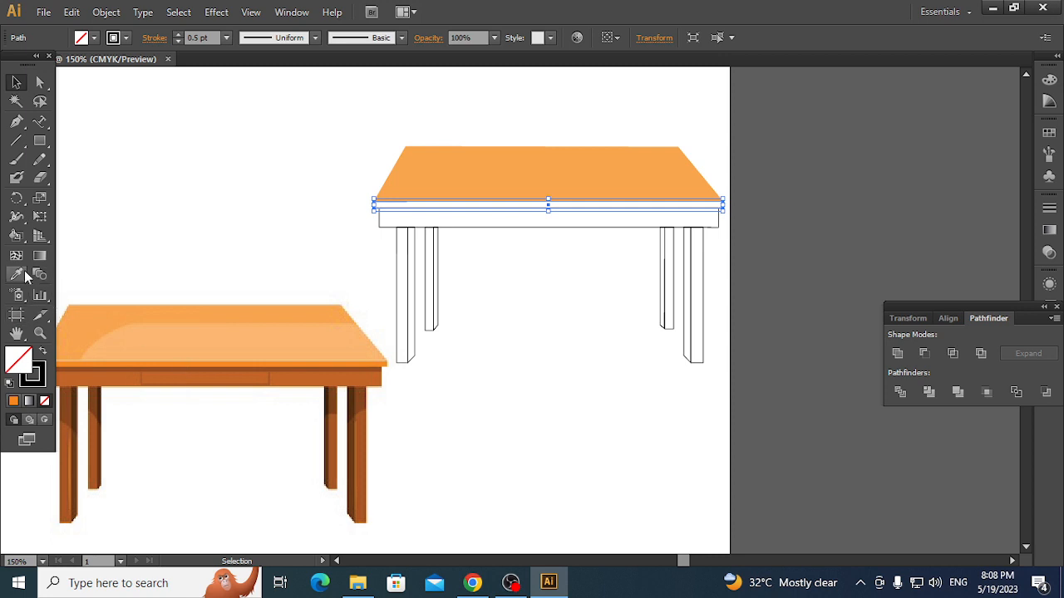
- Fill the thin front edge strip of the drawn tabletop with the orange sampled from the reference table's edge
click(16, 274)
click(213, 367)
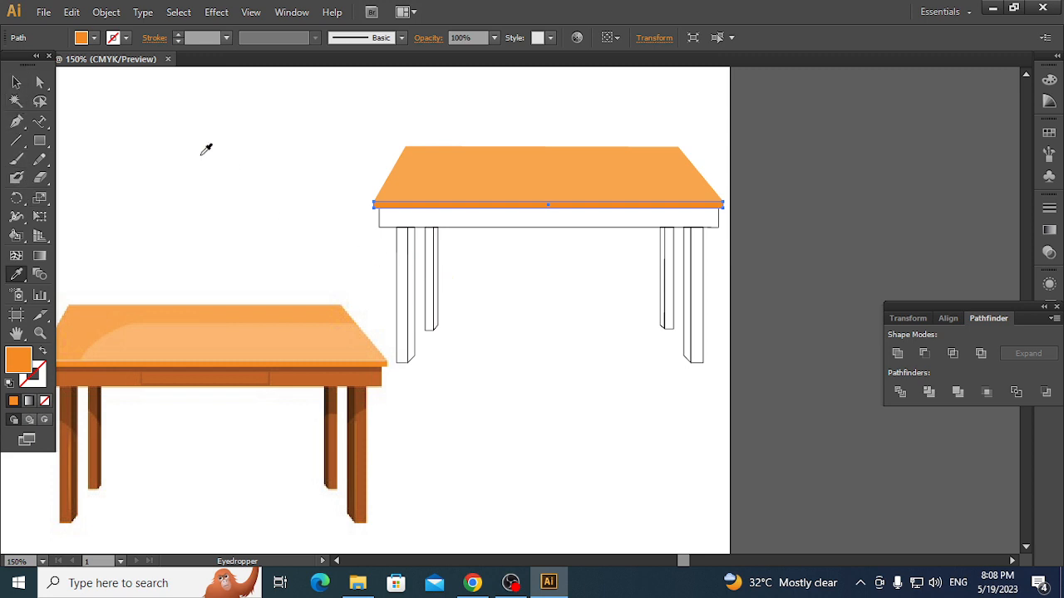
click(15, 87)
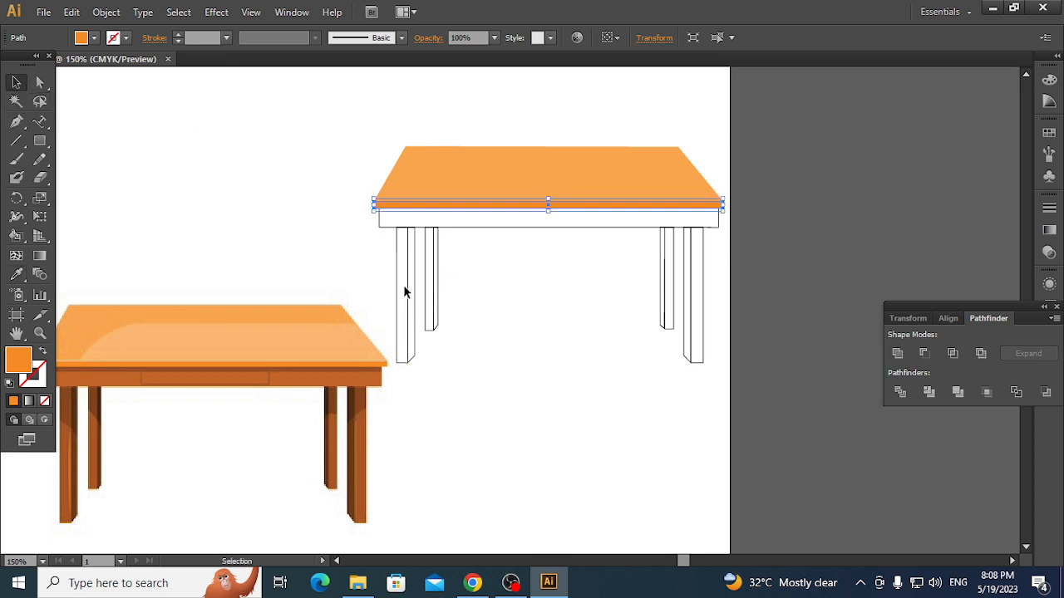
- Fill the apron bar under the drawn tabletop with the orange-brown sampled from the reference table's apron
click(414, 229)
click(467, 225)
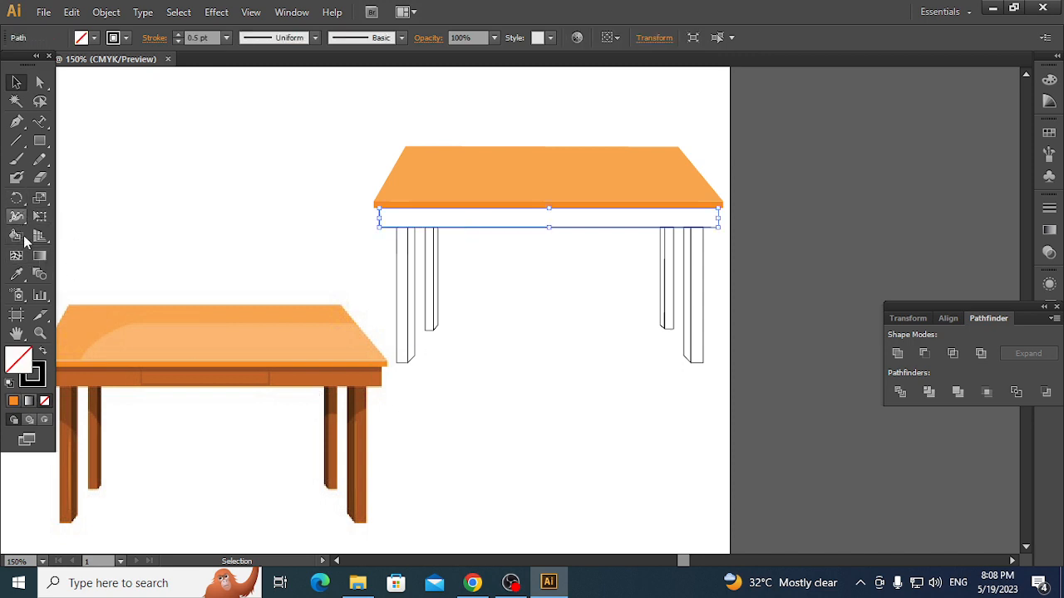
click(16, 274)
click(118, 379)
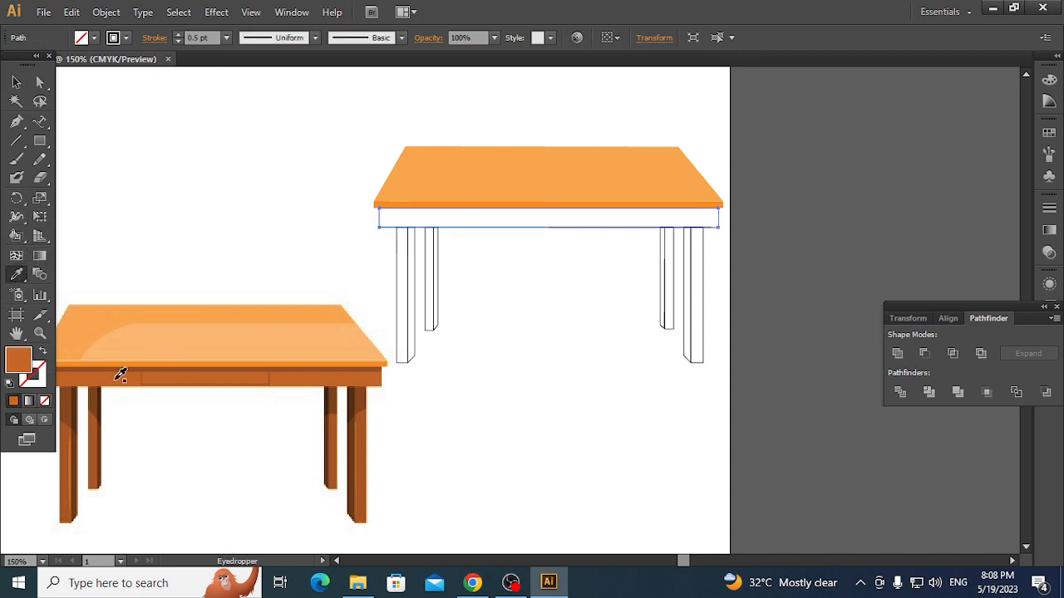
key(ctrl+z)
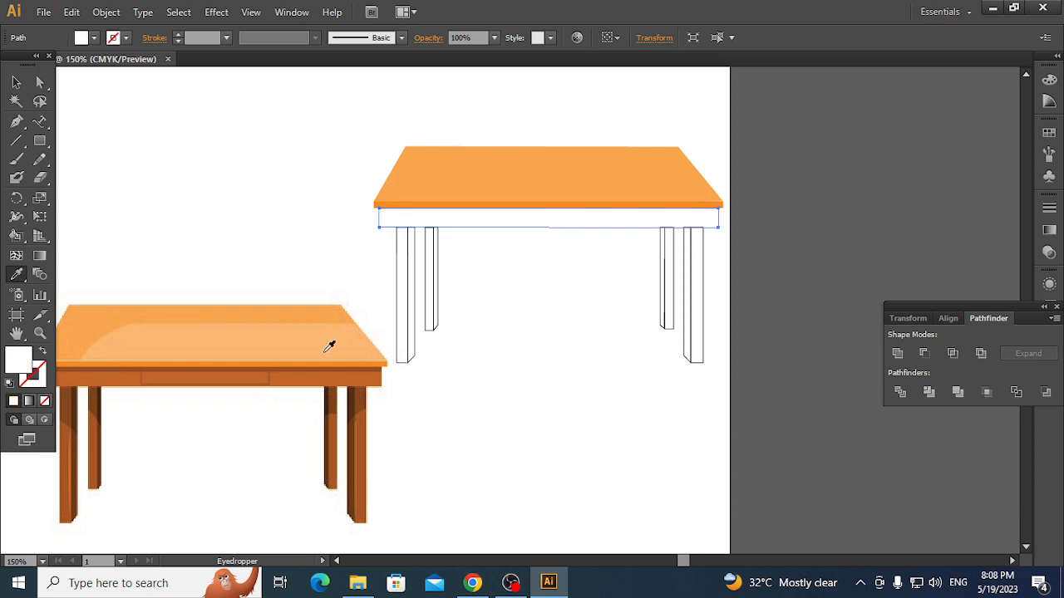
click(139, 370)
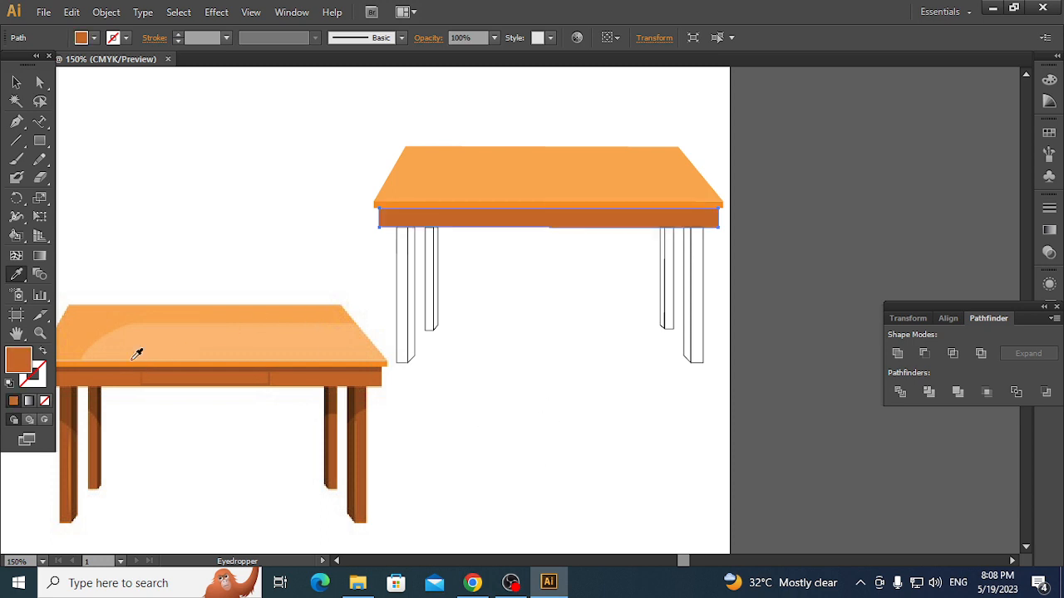
click(16, 81)
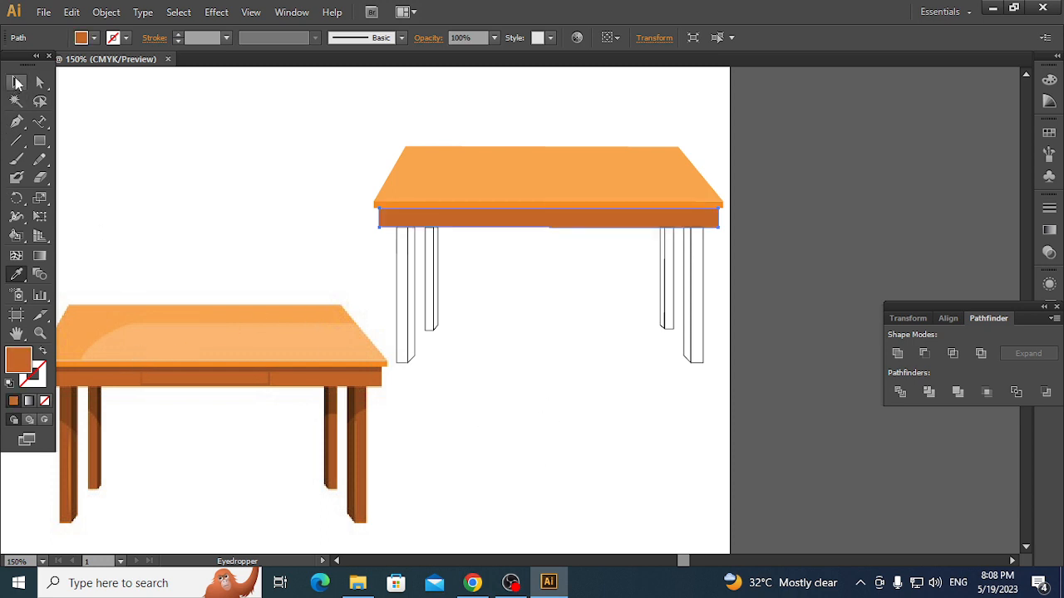
- Fill the narrow side face of the front left leg with the dark brown sampled from the reference leg's shaded side
click(406, 309)
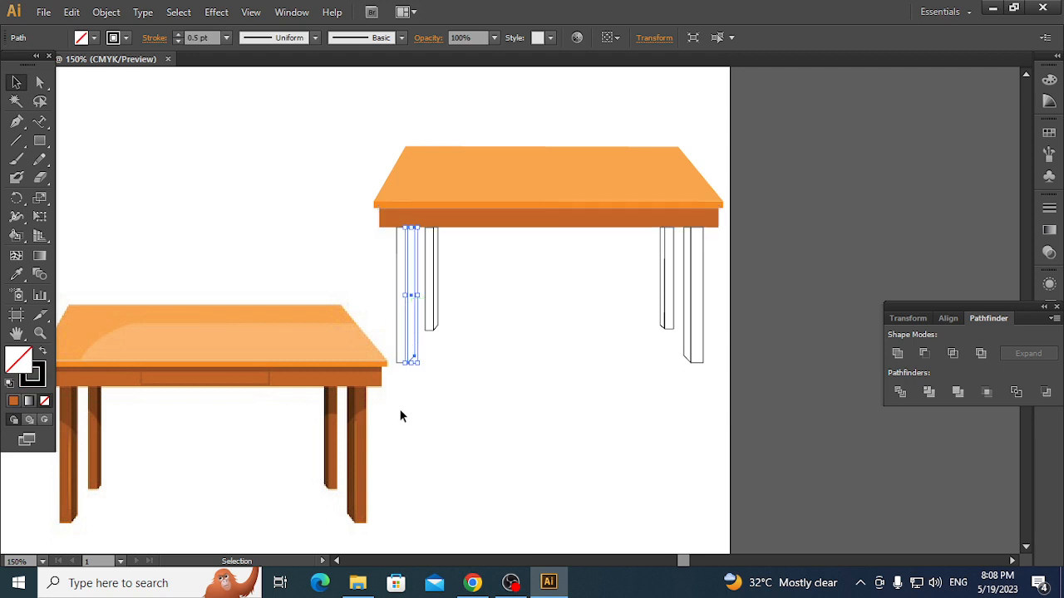
click(23, 277)
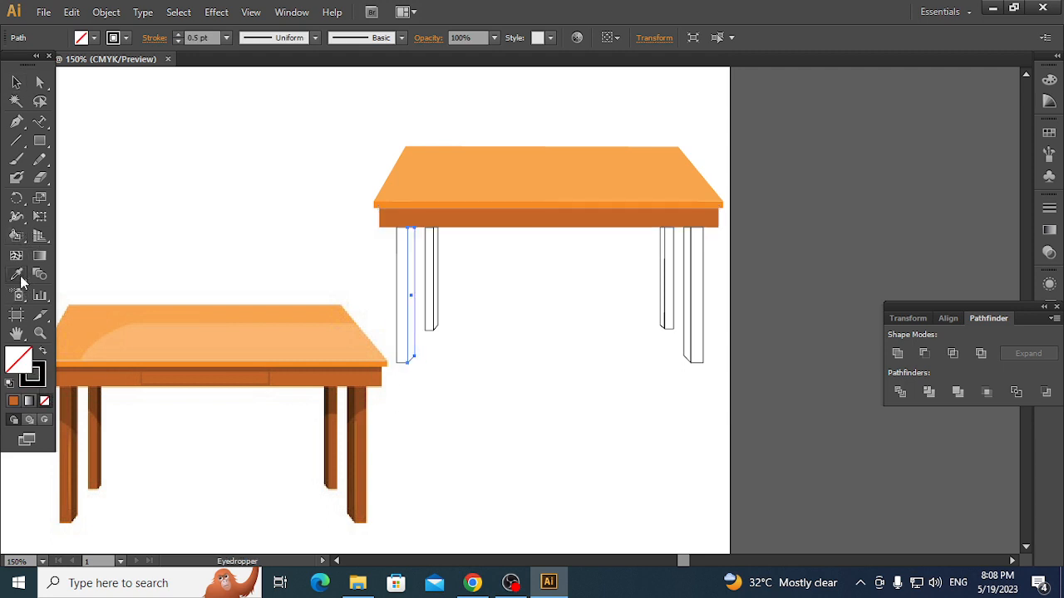
click(75, 447)
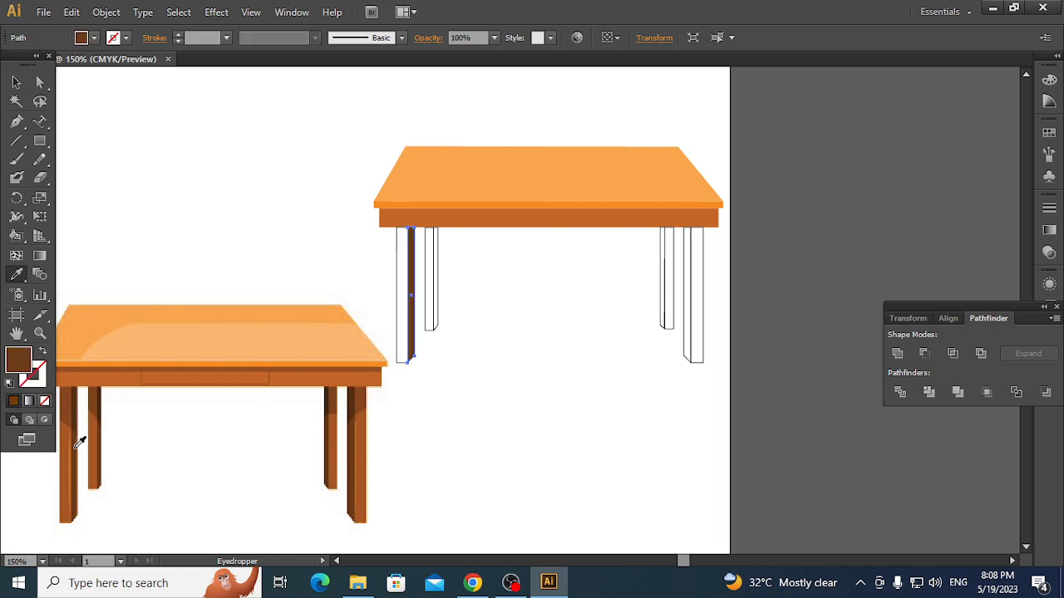
click(15, 81)
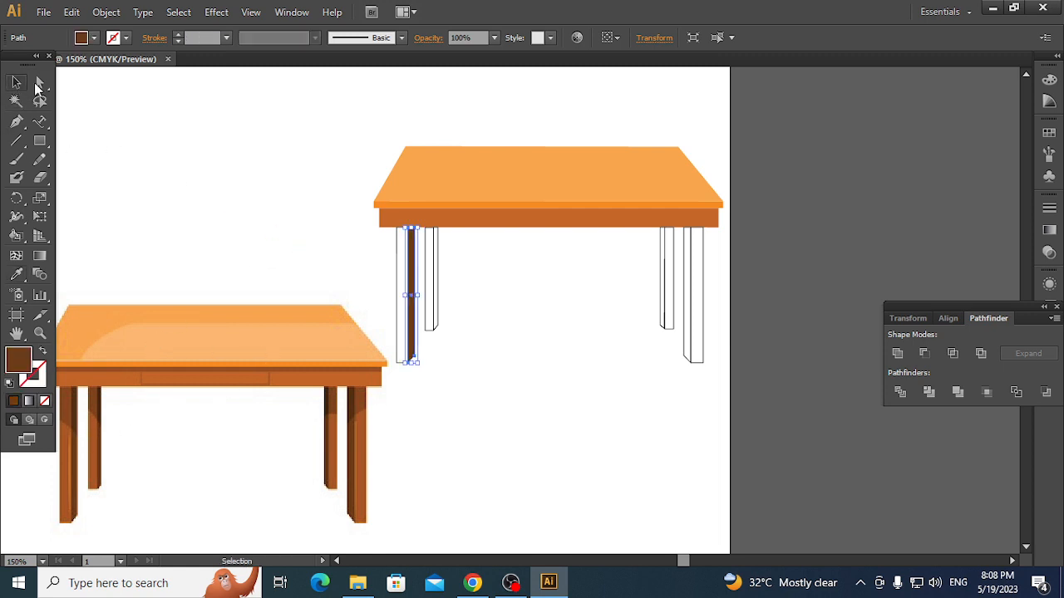
- Fill the front face of the front left leg with the medium brown sampled from the matching reference leg
click(400, 316)
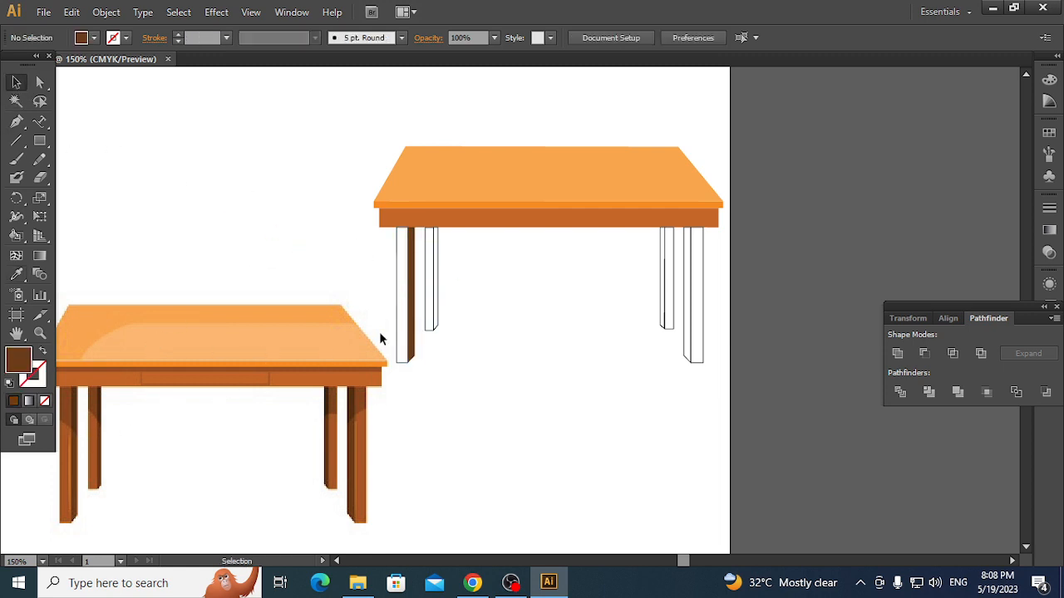
click(398, 334)
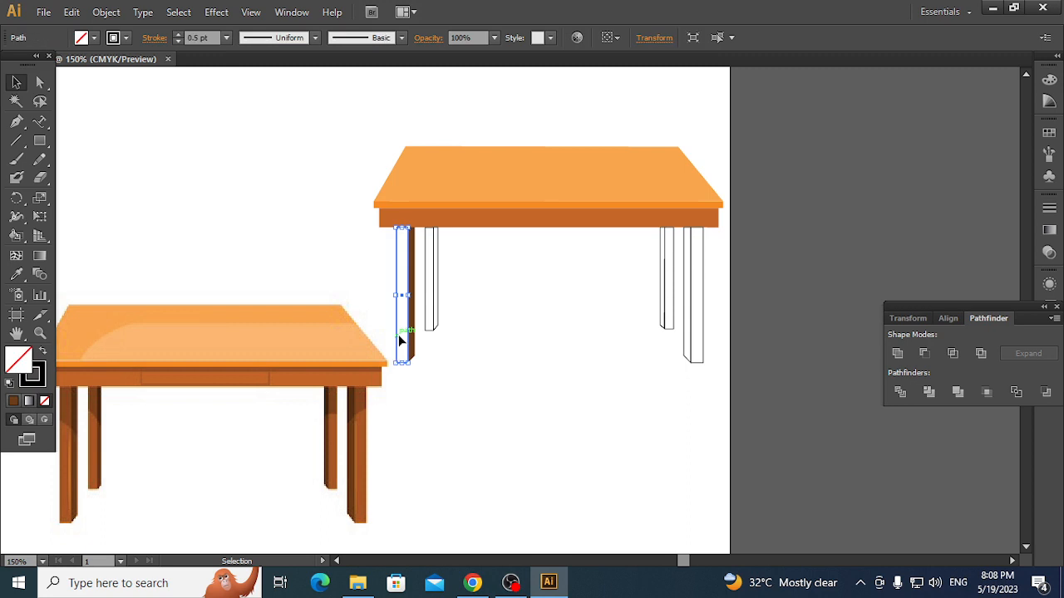
click(16, 276)
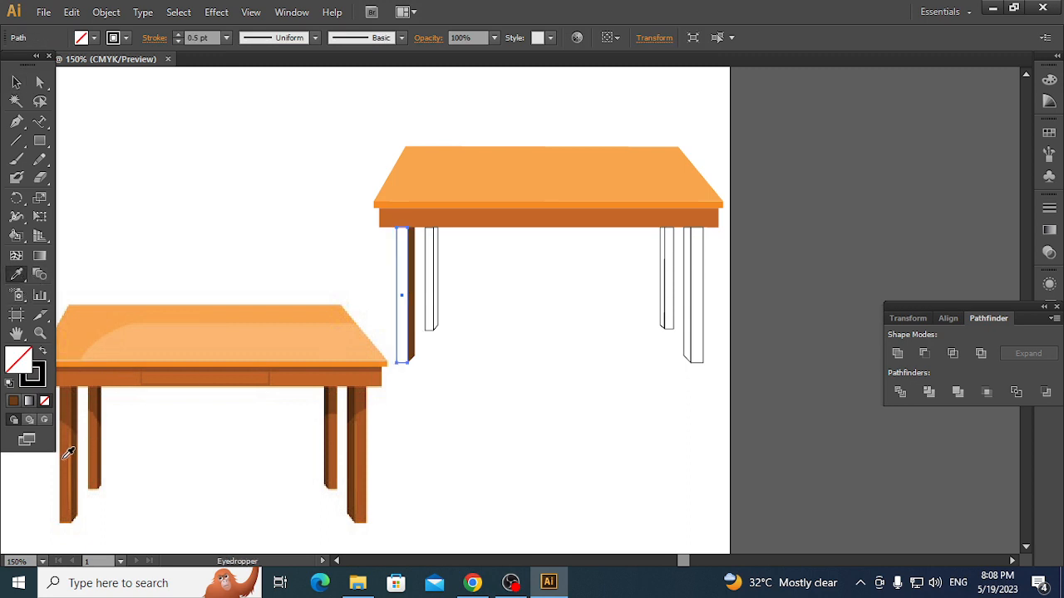
click(64, 457)
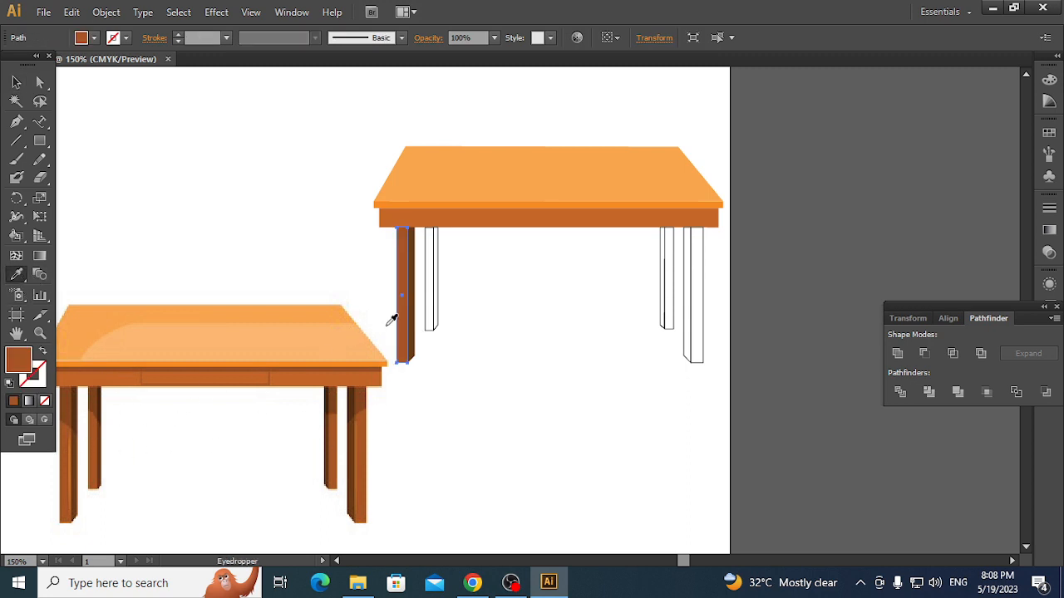
click(431, 304)
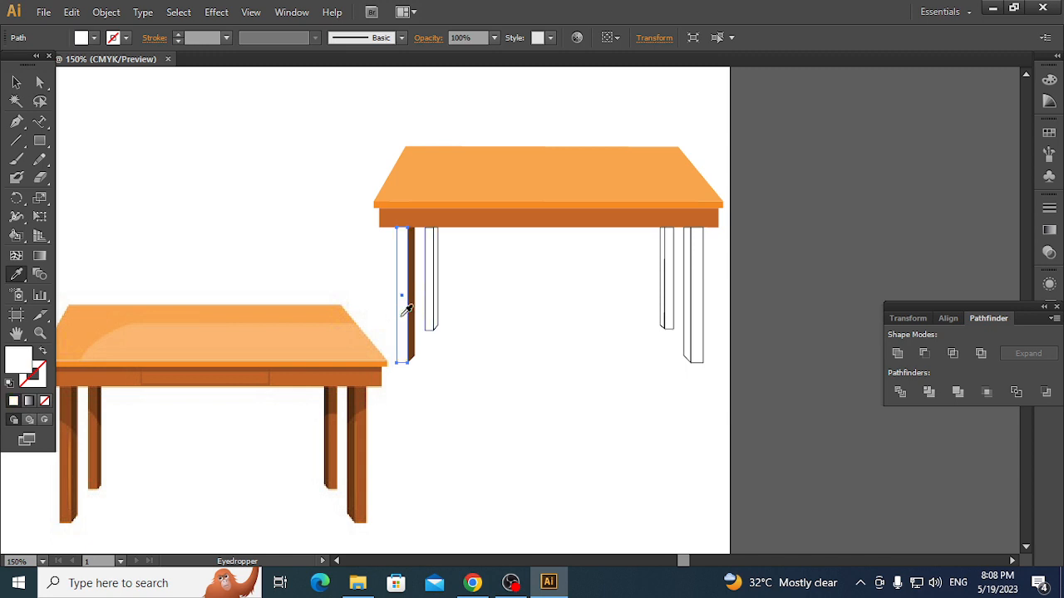
click(71, 422)
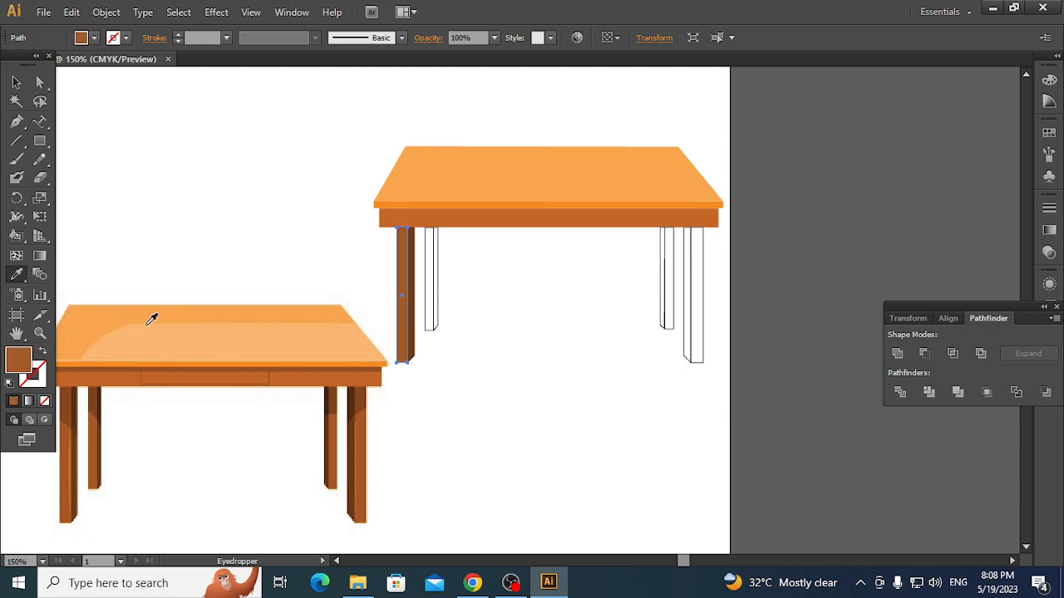
click(15, 81)
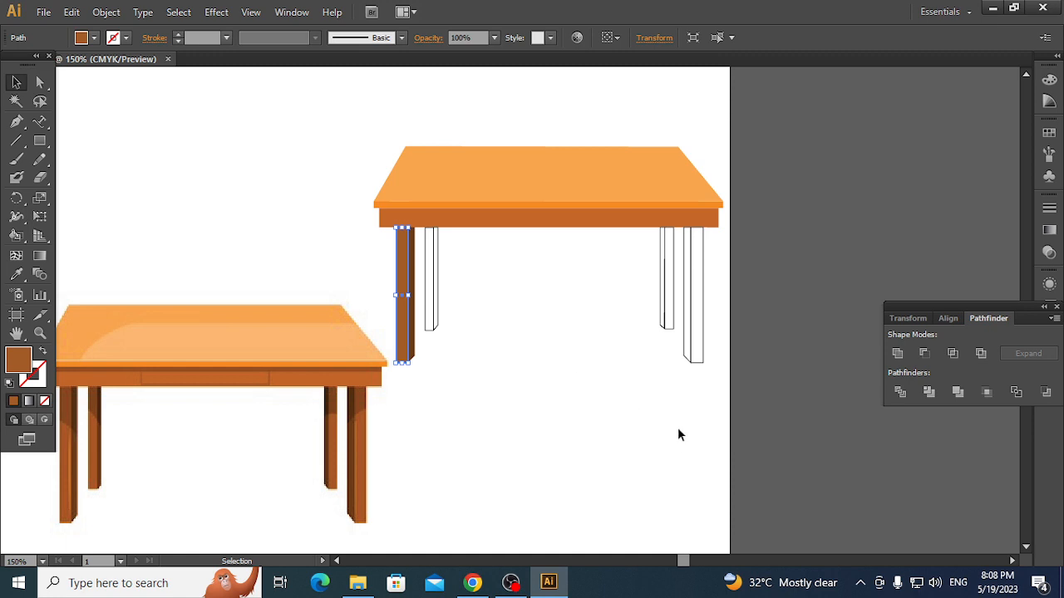
- Fill all faces of both right legs with the reddish brown sampled from the reference table's front right leg
drag(713, 447, 636, 263)
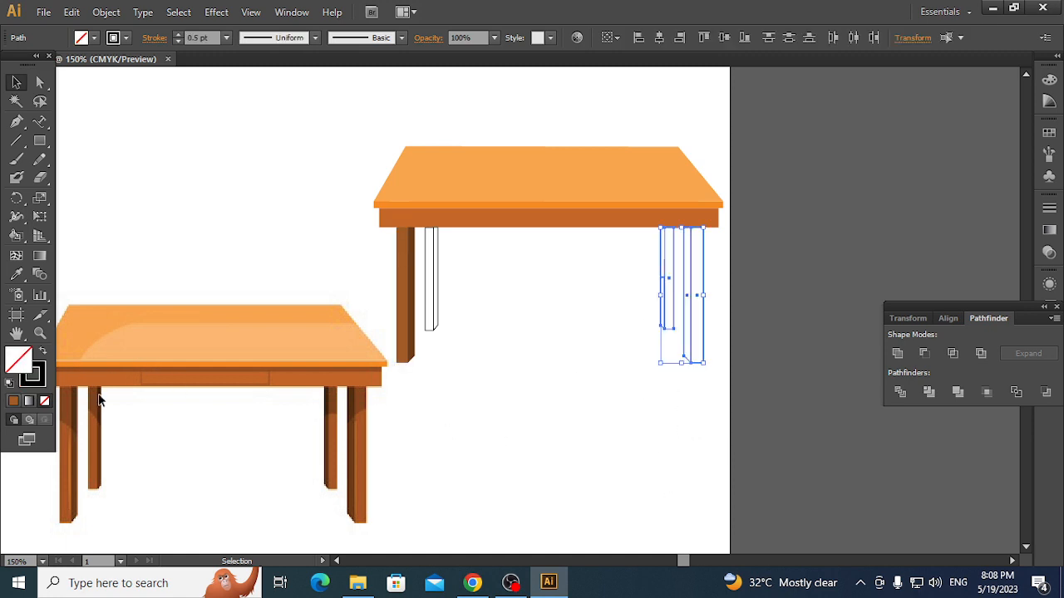
click(16, 274)
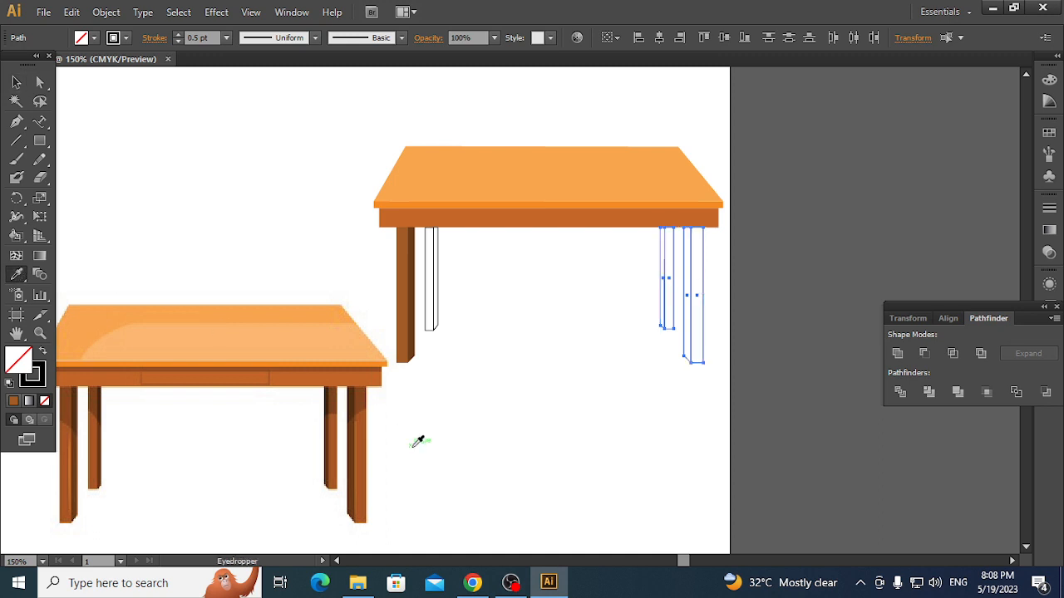
click(361, 433)
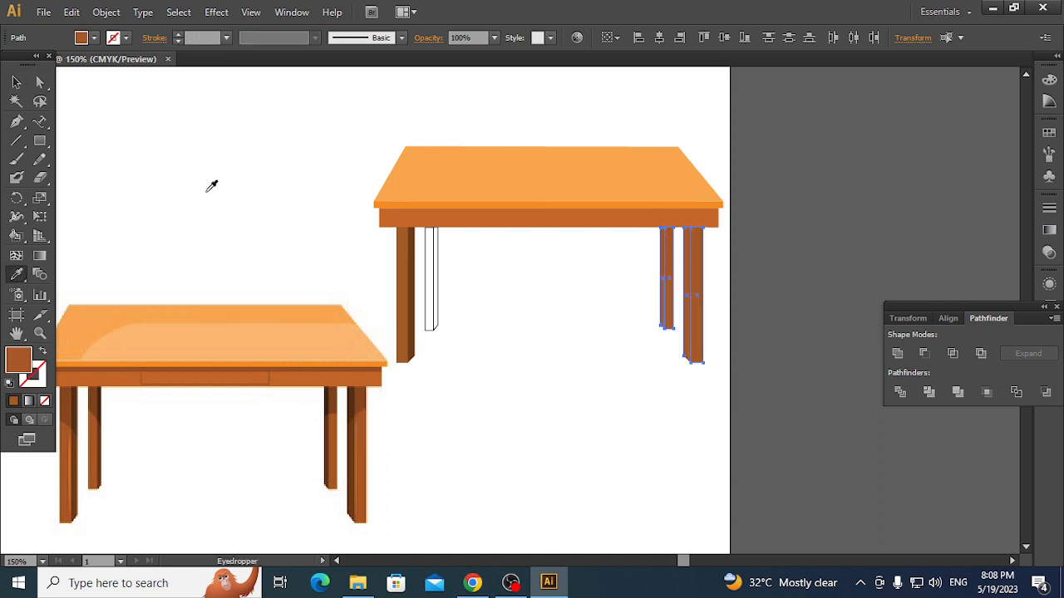
click(15, 82)
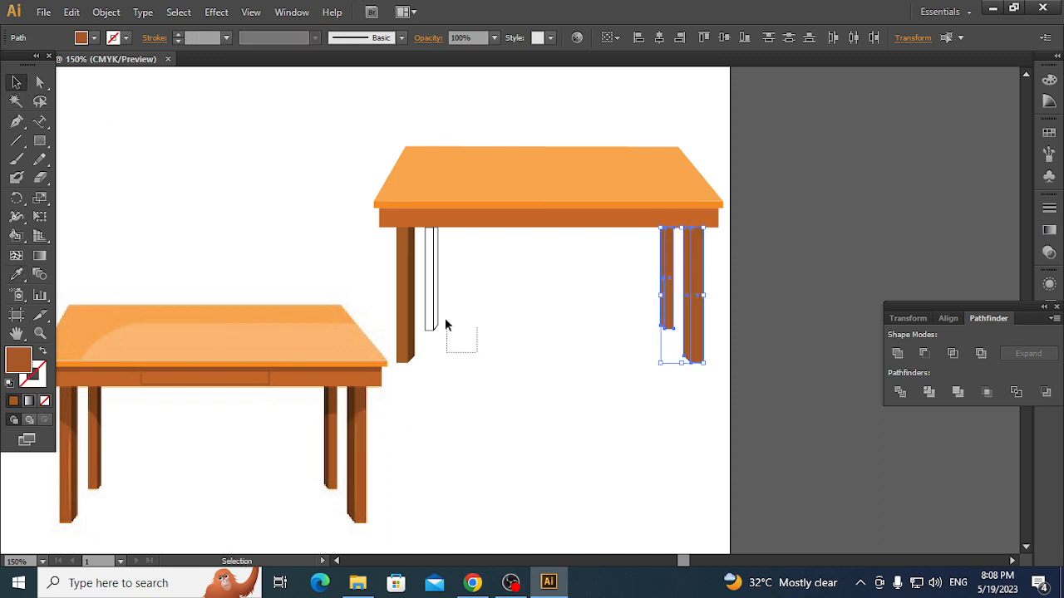
- Fill both faces of the back left leg with the brown sampled from the reference's back right leg, and deselect it
drag(445, 324, 422, 258)
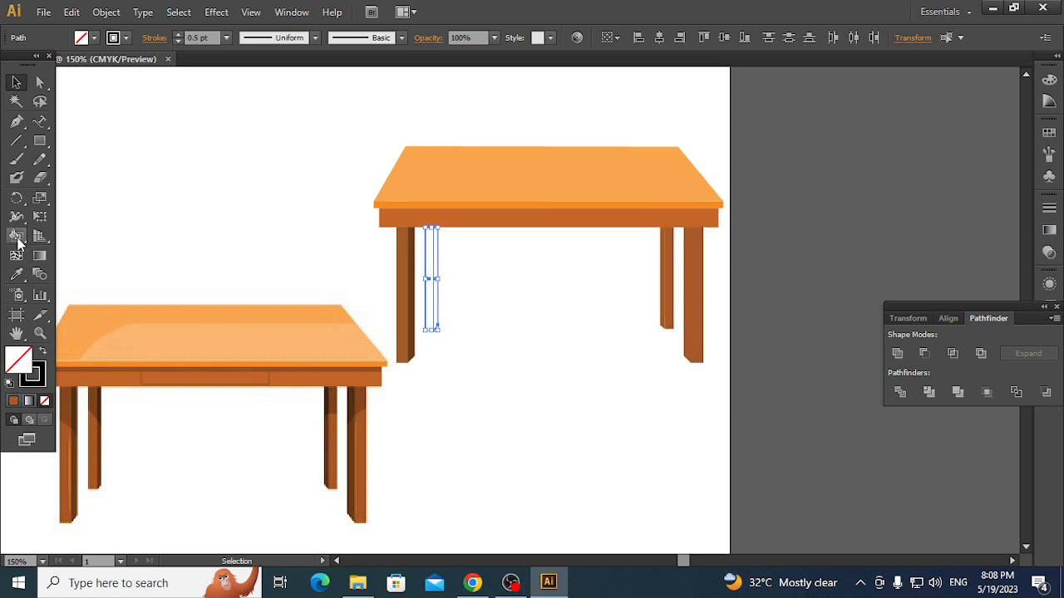
click(16, 275)
click(335, 440)
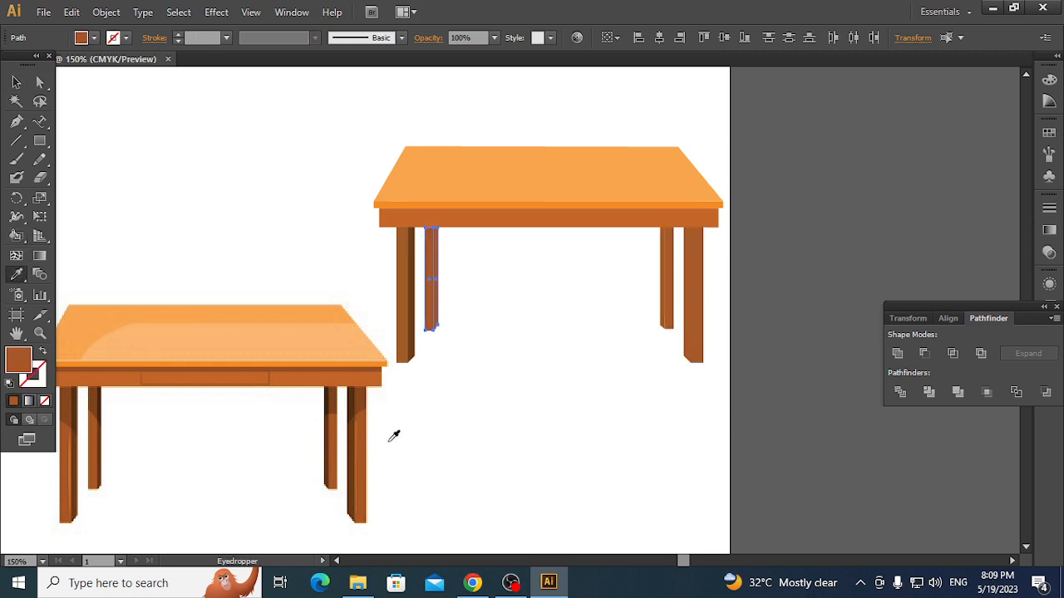
click(16, 83)
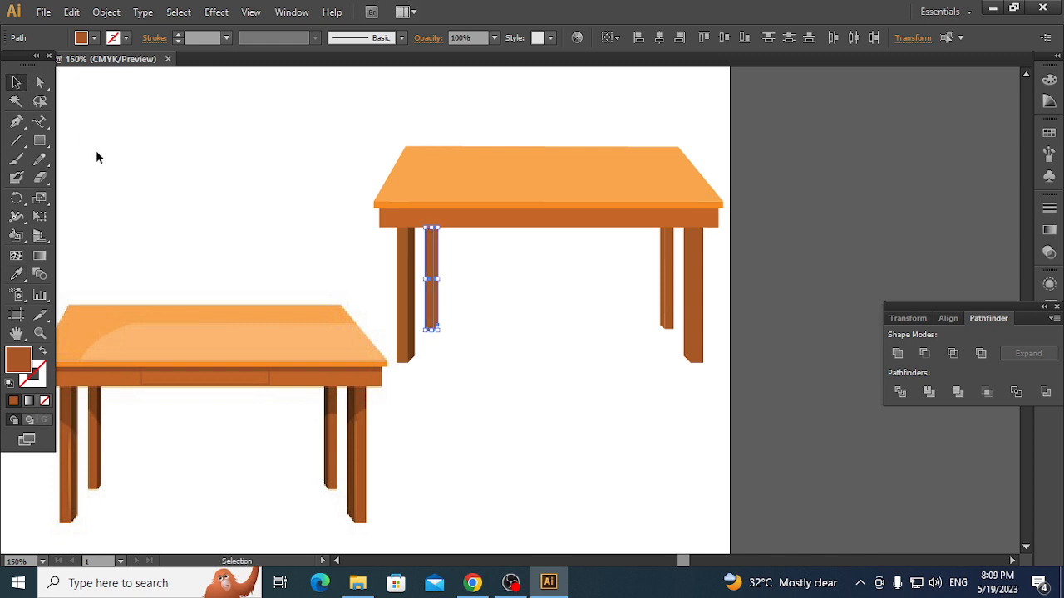
click(104, 168)
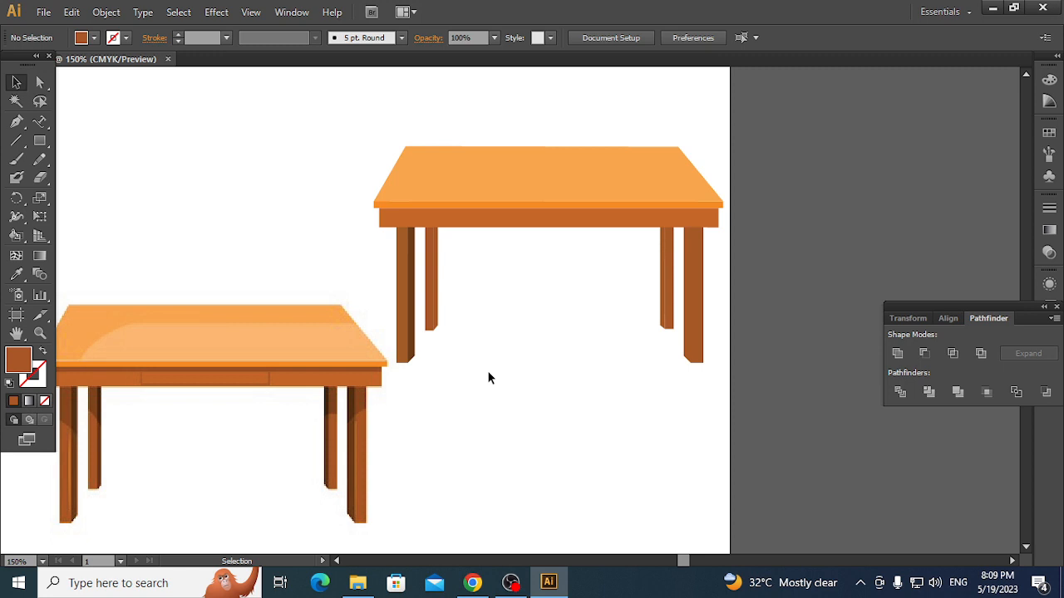
key(alt+Tab)
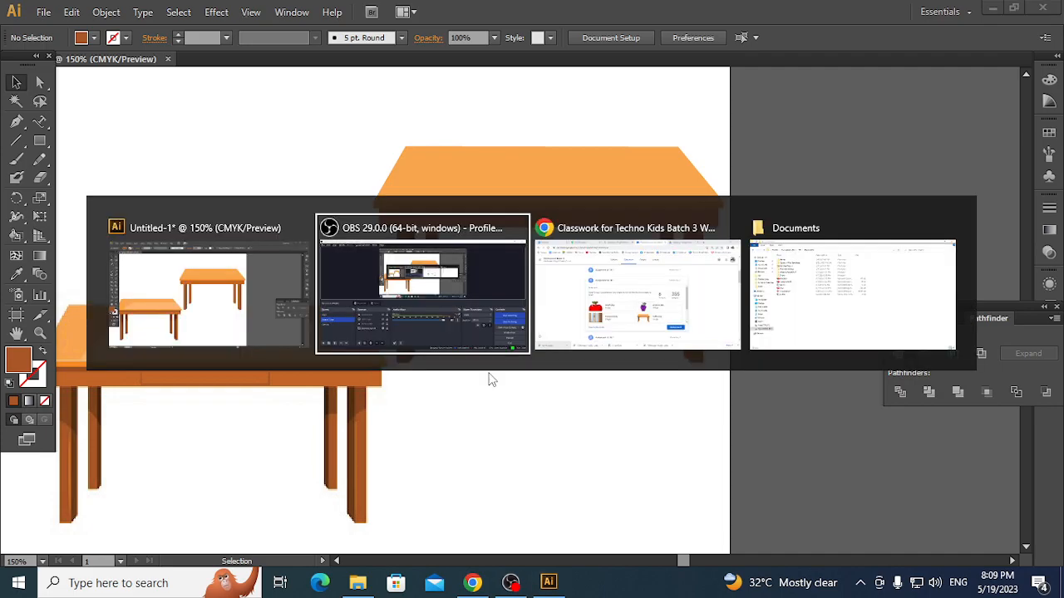
click(53, 440)
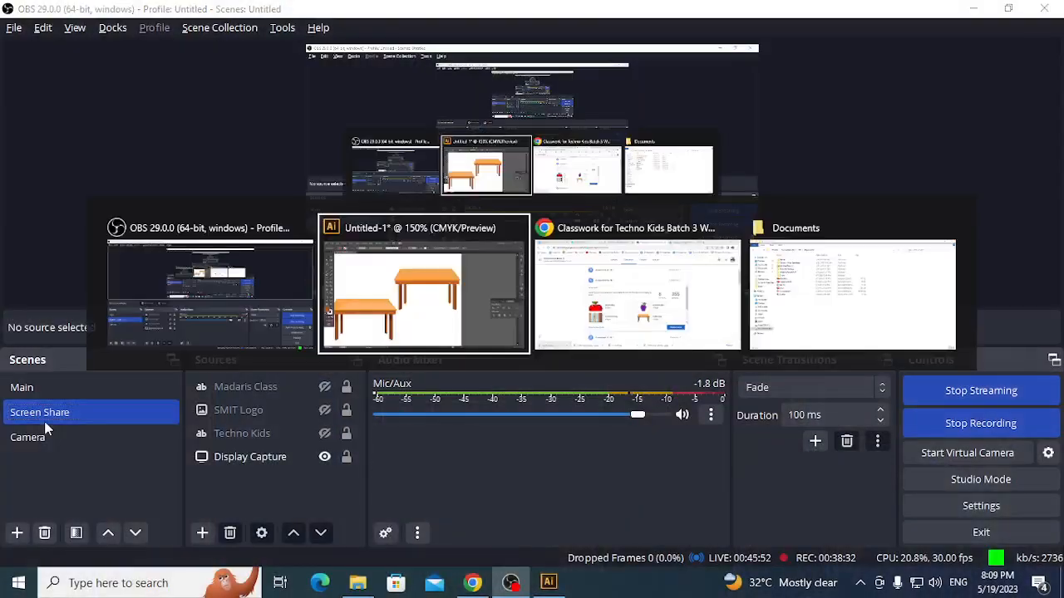
key(alt+Tab)
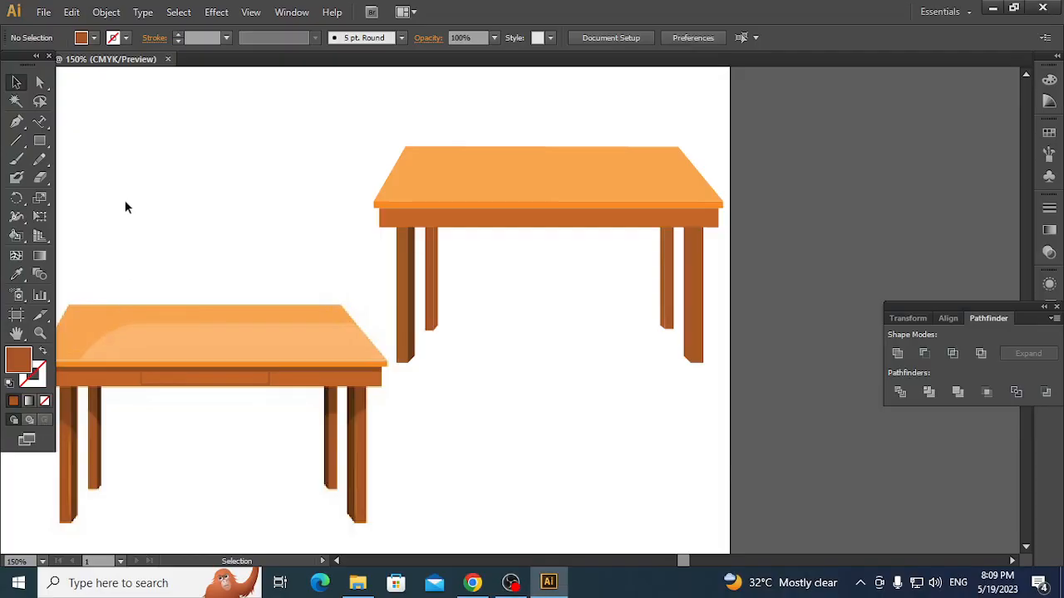
click(104, 12)
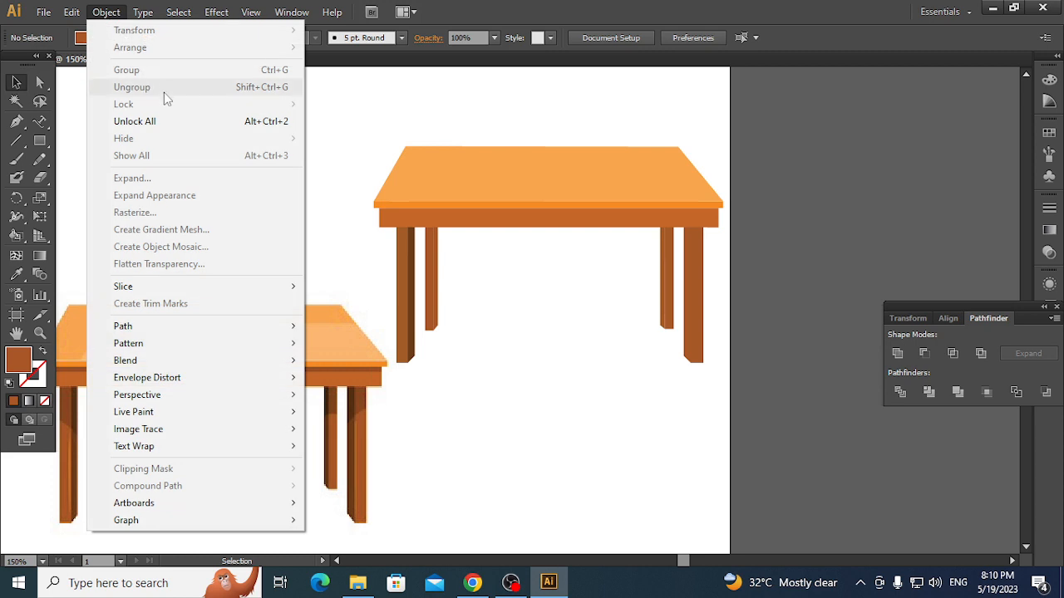
click(345, 437)
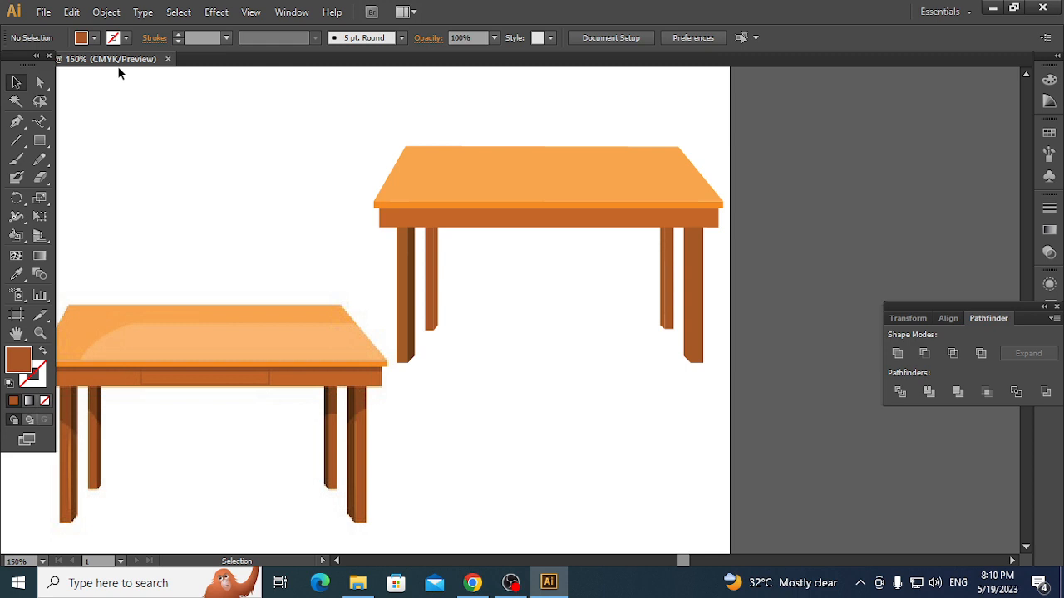
- Unlock all objects and move the reference table image slightly up and to the right
click(107, 12)
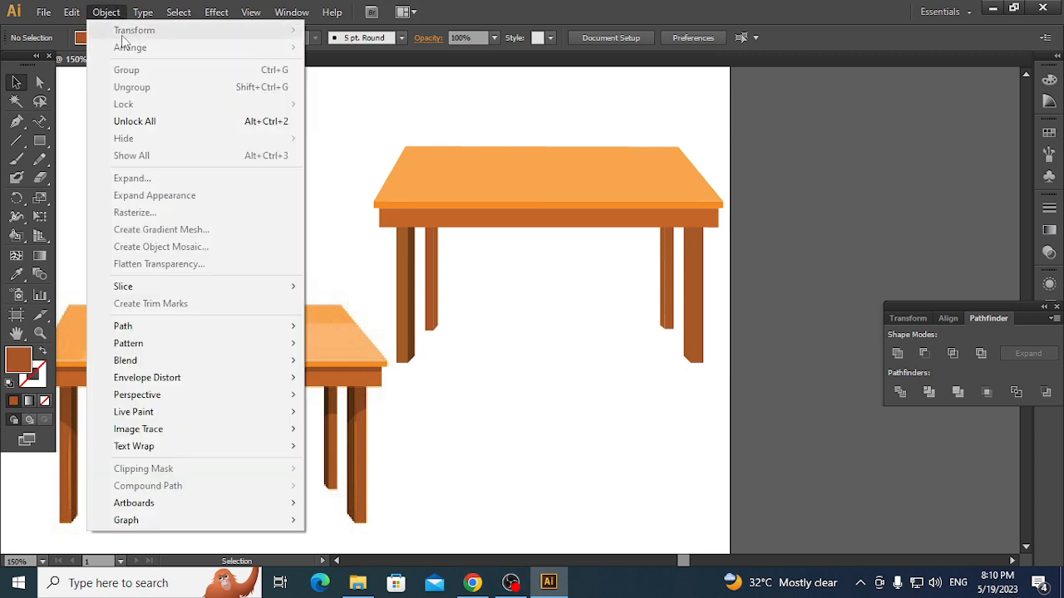
click(143, 121)
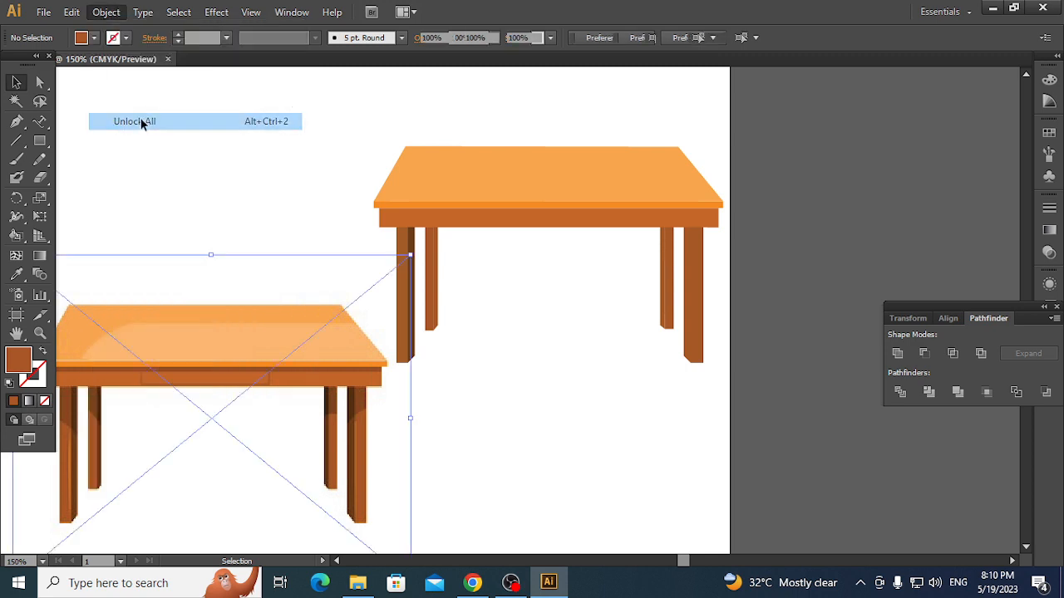
drag(213, 376, 223, 357)
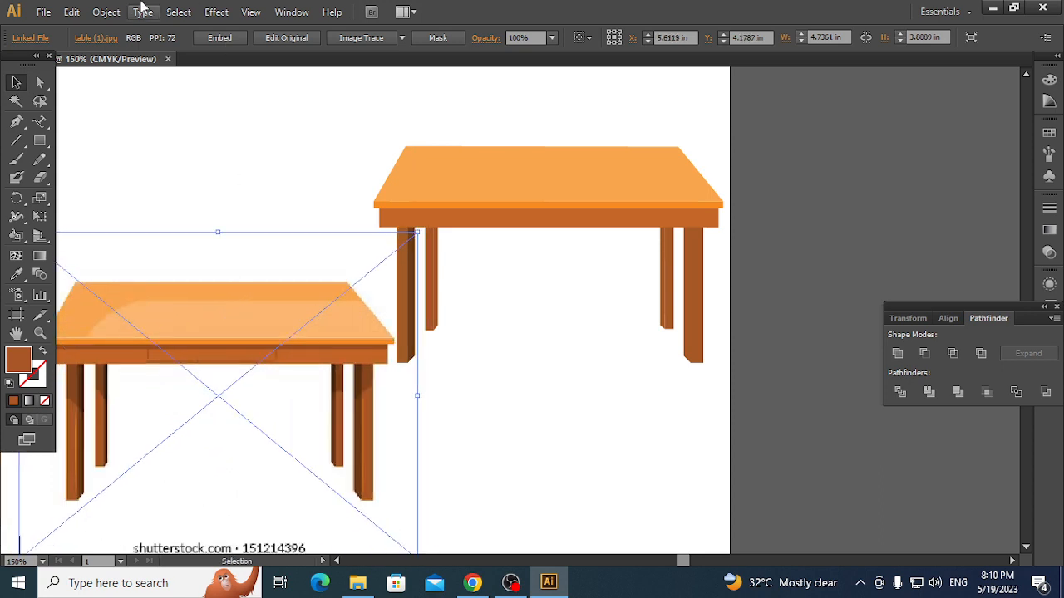
- Lock the reference table image in place
click(111, 12)
mouse_move(179, 105)
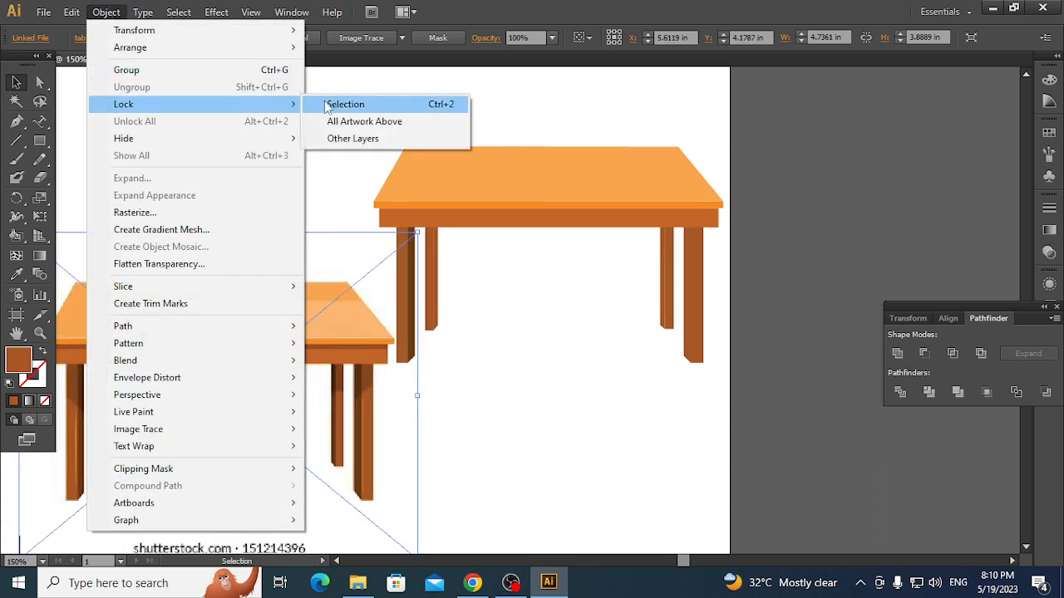
click(347, 106)
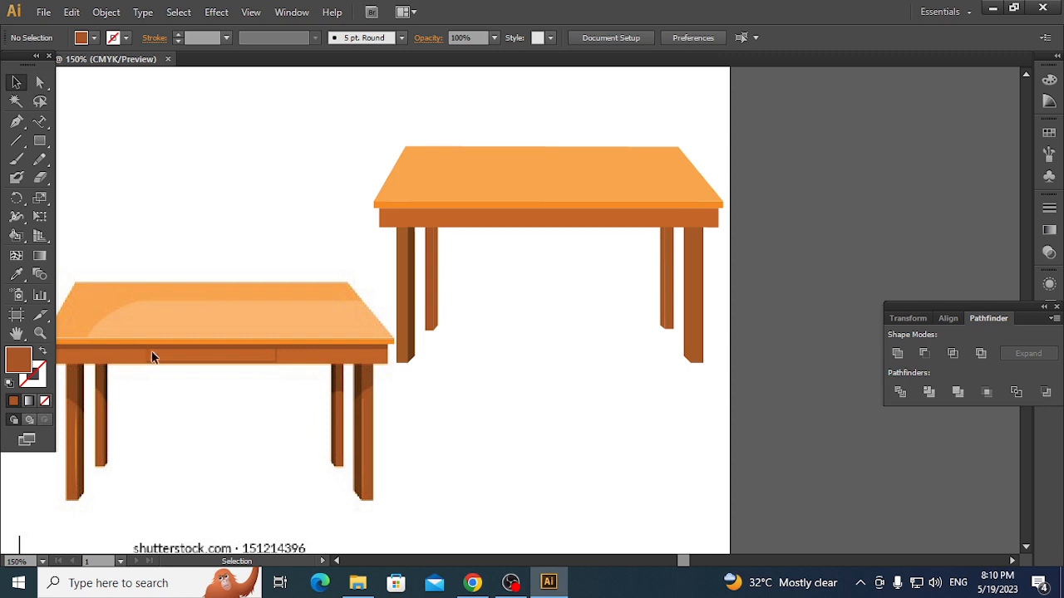
key(a)
key(ctrl+minus)
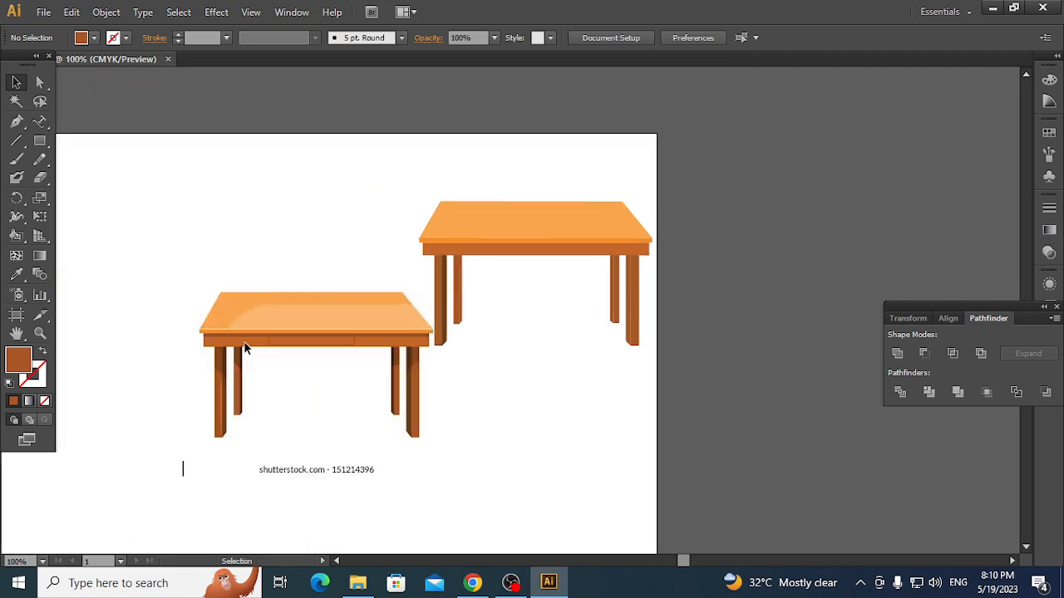
- Unlock all objects and move the reference table image off the artboard, beyond its right edge
click(105, 12)
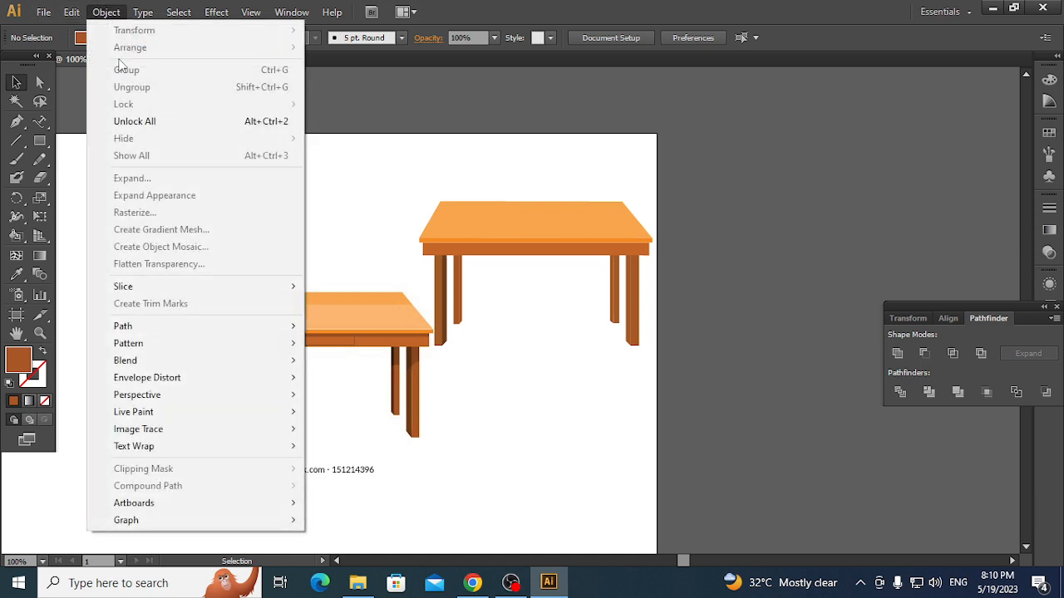
click(133, 118)
drag(259, 354, 95, 236)
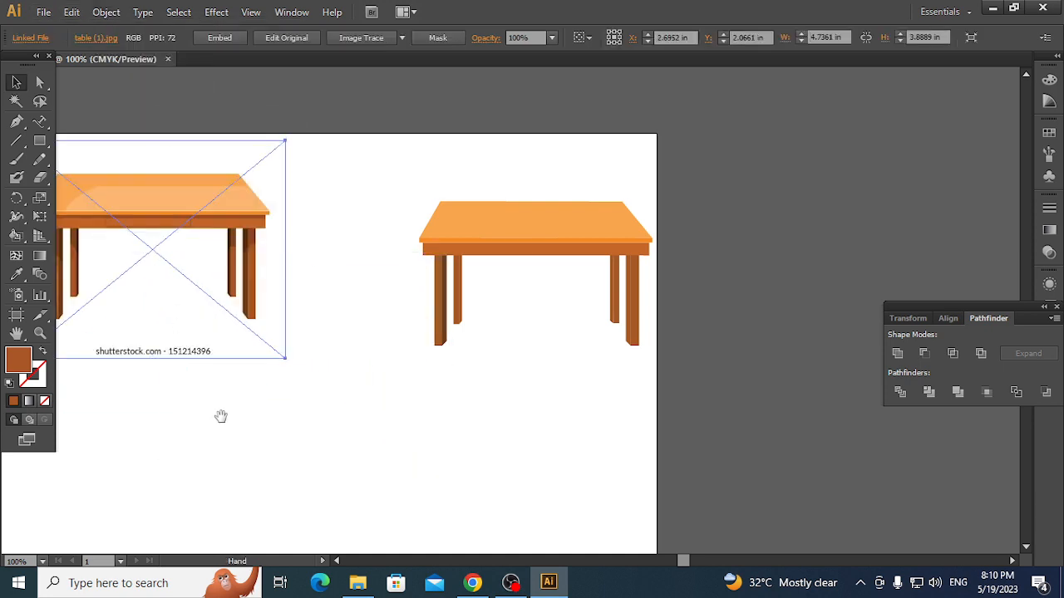
key(ctrl+minus)
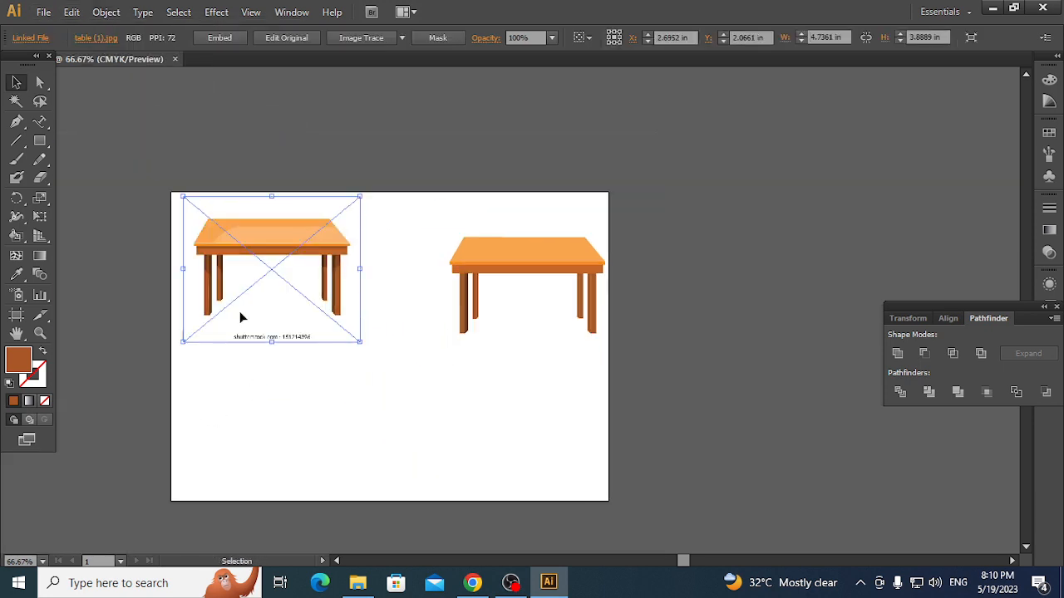
drag(241, 317, 753, 258)
- Move all shapes of the vector table together into the artboard's upper left area and deselect them
drag(344, 230, 607, 366)
drag(554, 272, 267, 250)
click(583, 325)
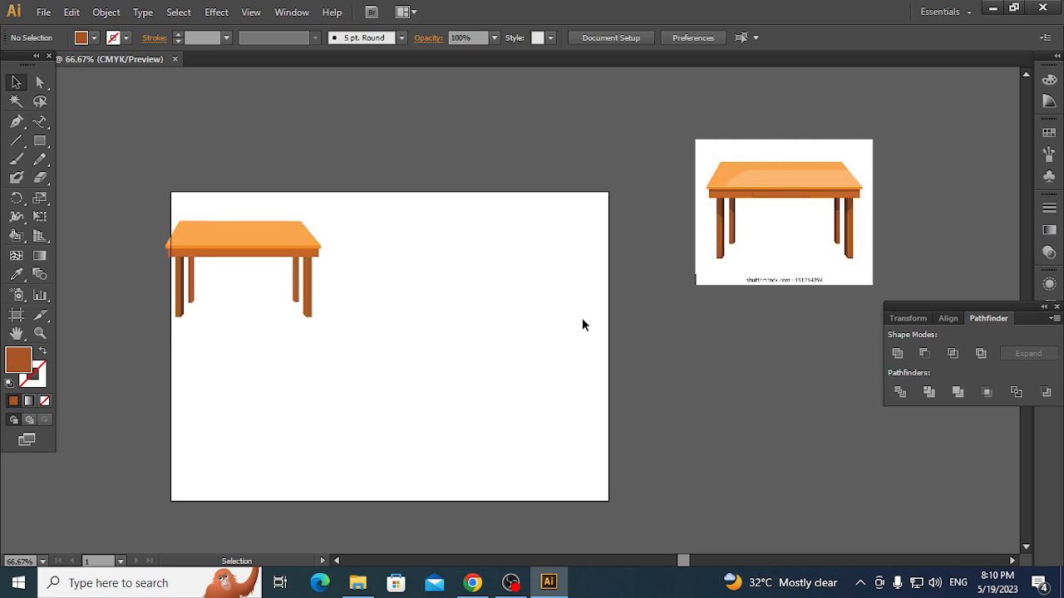
drag(401, 215, 189, 343)
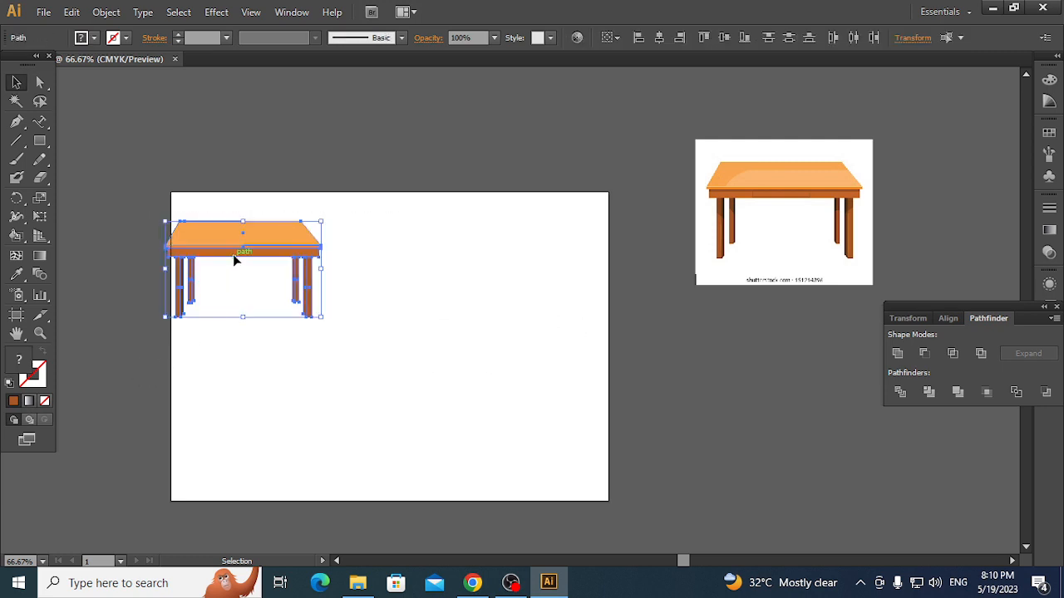
drag(234, 260, 268, 250)
click(563, 330)
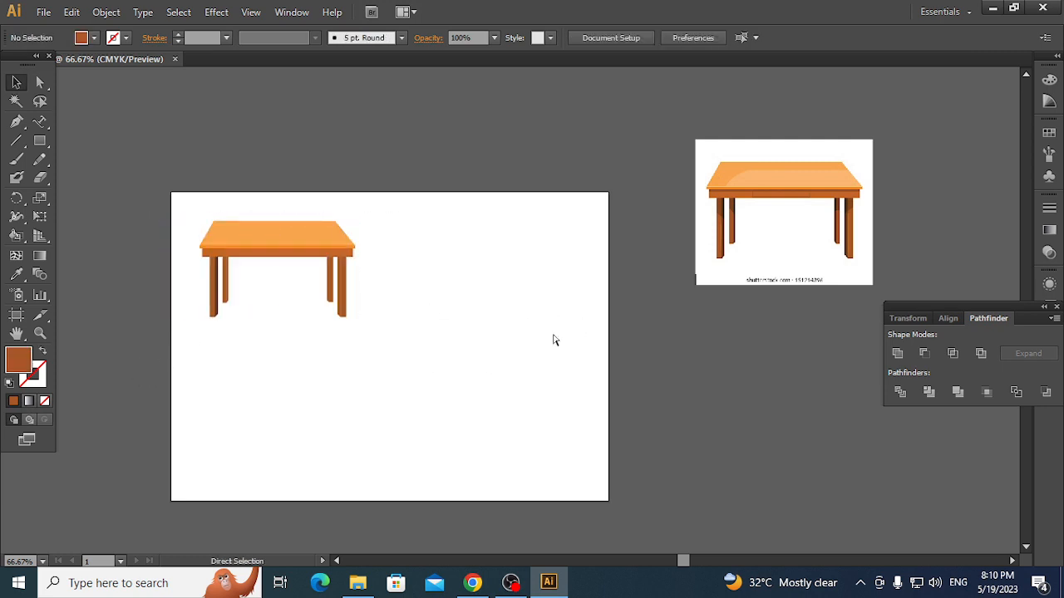
- Move the reference table image back onto the artboard, to the right of the vector table, and deselect it
key(ctrl+=)
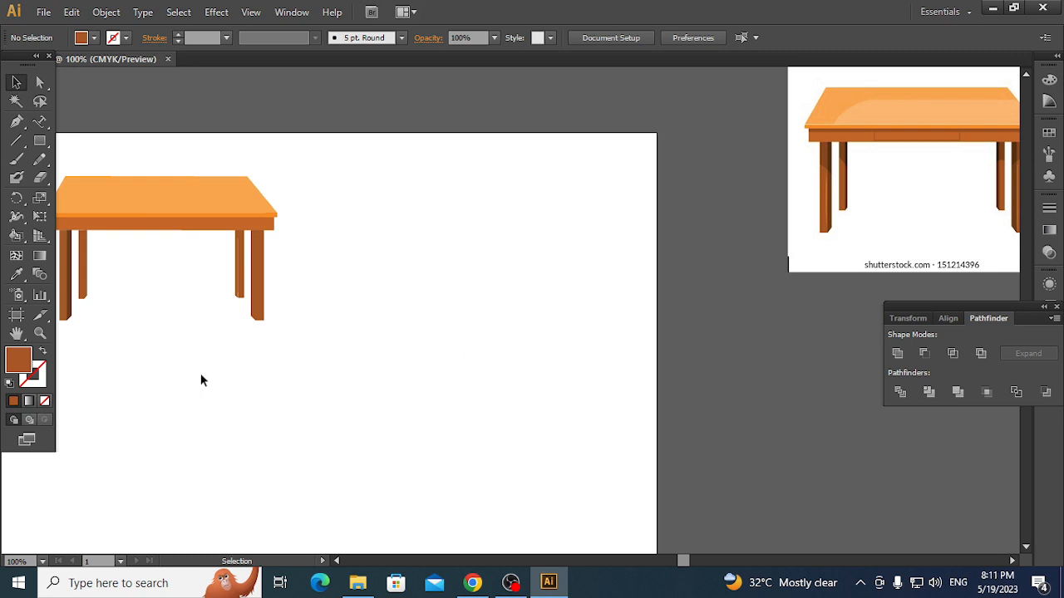
drag(836, 276, 536, 358)
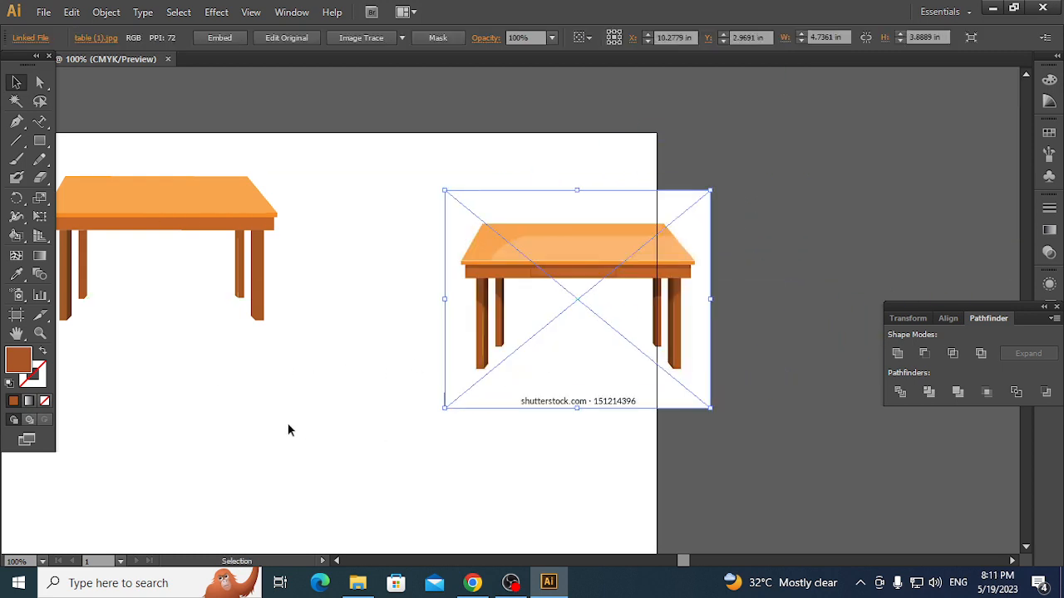
drag(195, 441, 308, 456)
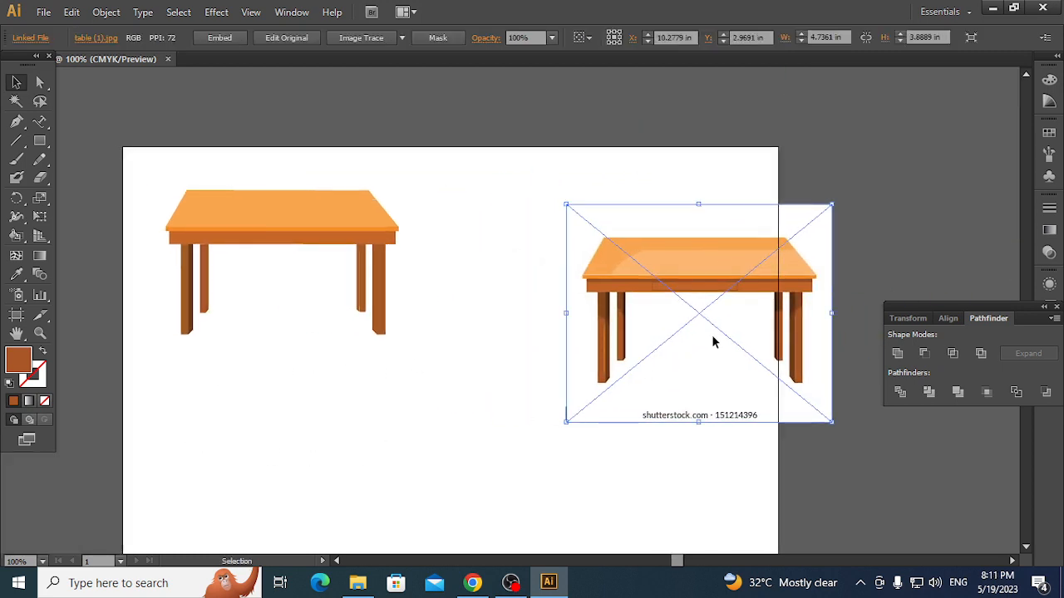
drag(713, 340, 616, 320)
click(625, 468)
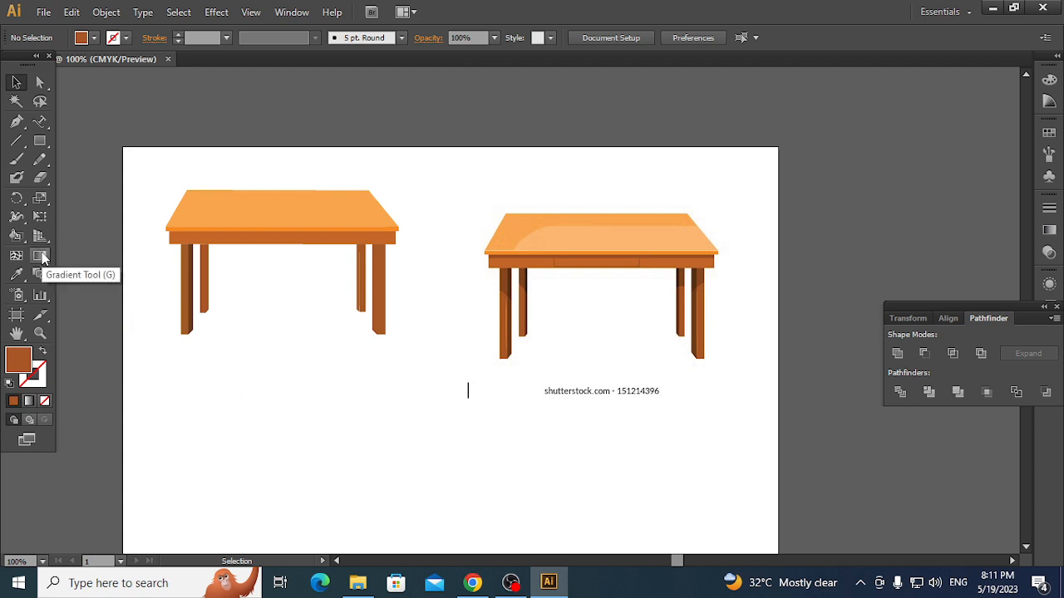
- Fill the vector table's top surface with the Orange, Yellow preset linear gradient
click(285, 223)
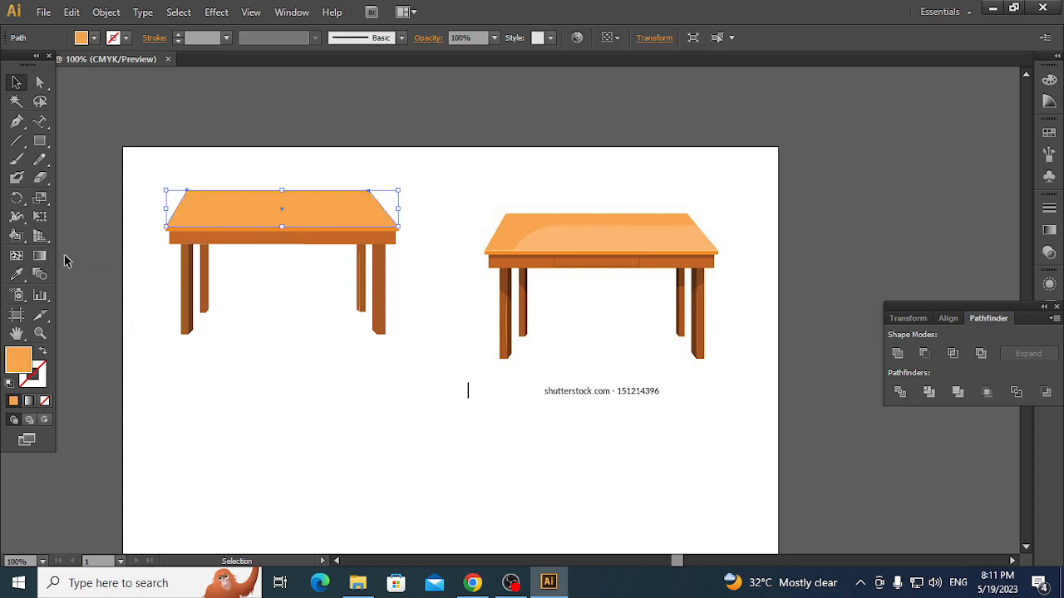
click(41, 256)
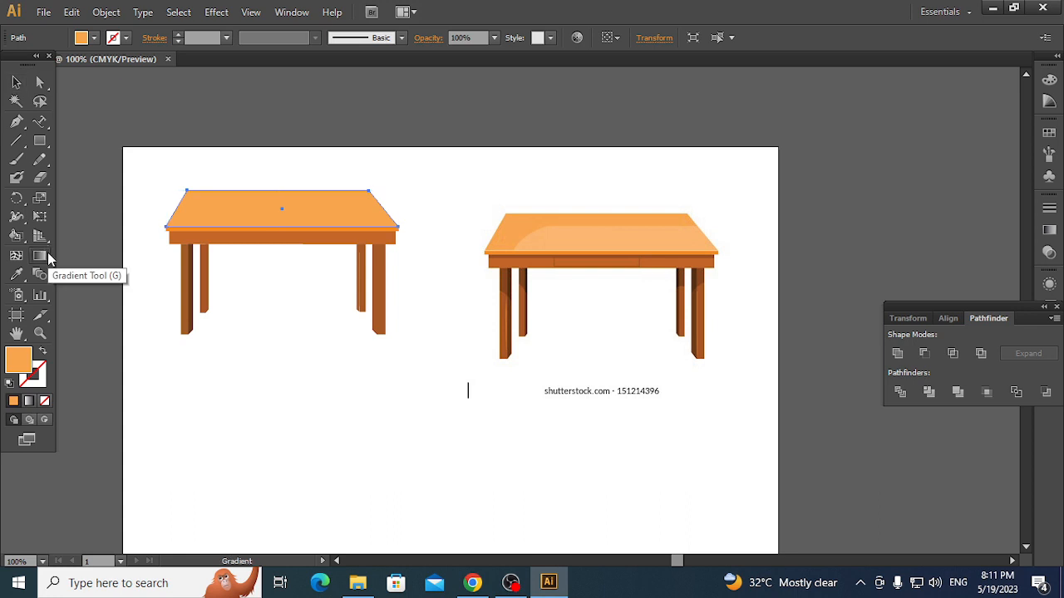
double_click(47, 257)
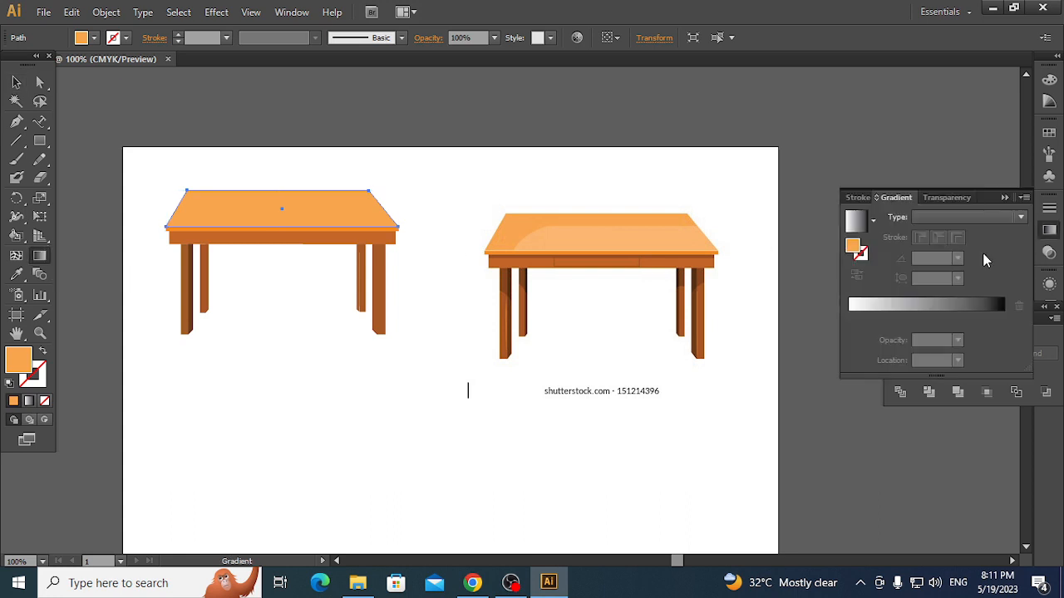
click(874, 221)
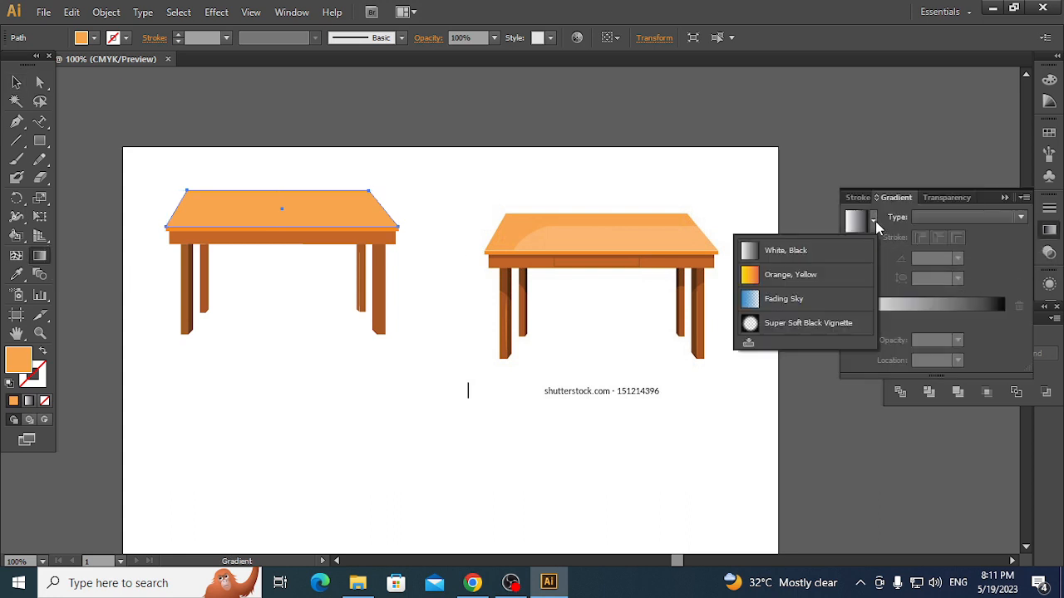
click(811, 285)
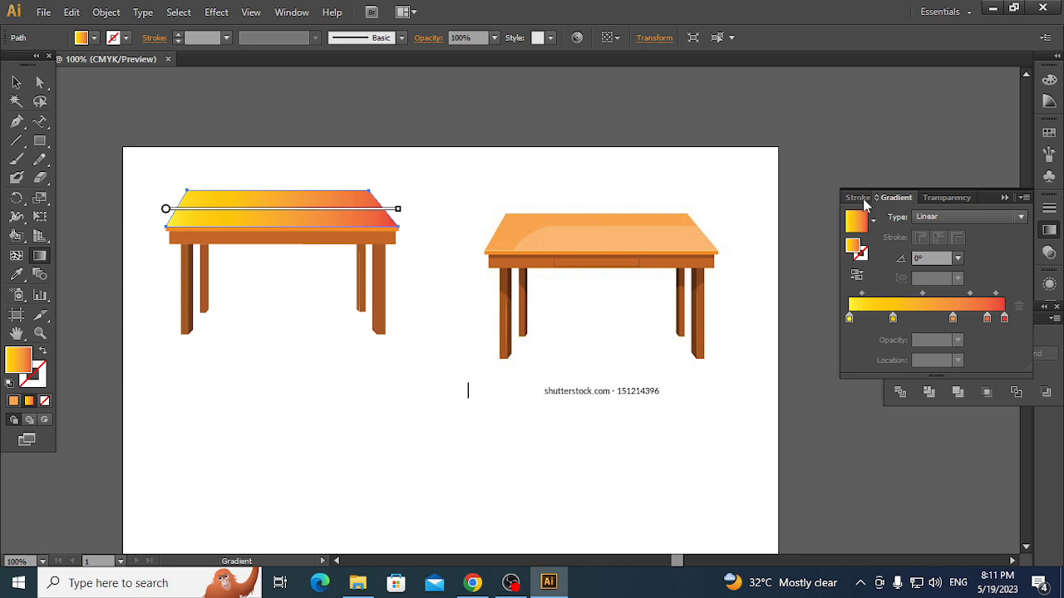
click(926, 202)
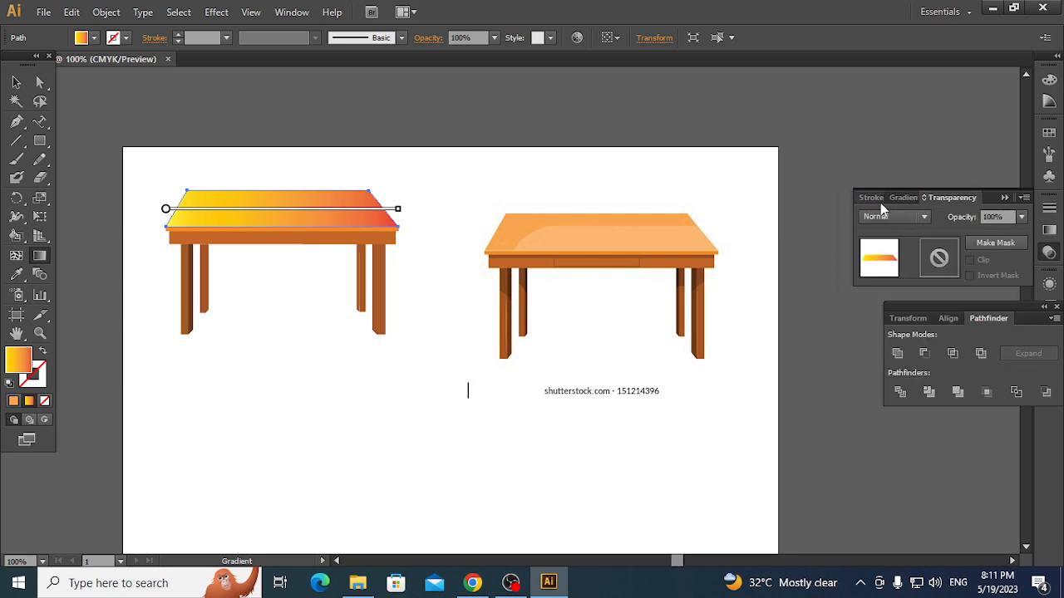
click(899, 219)
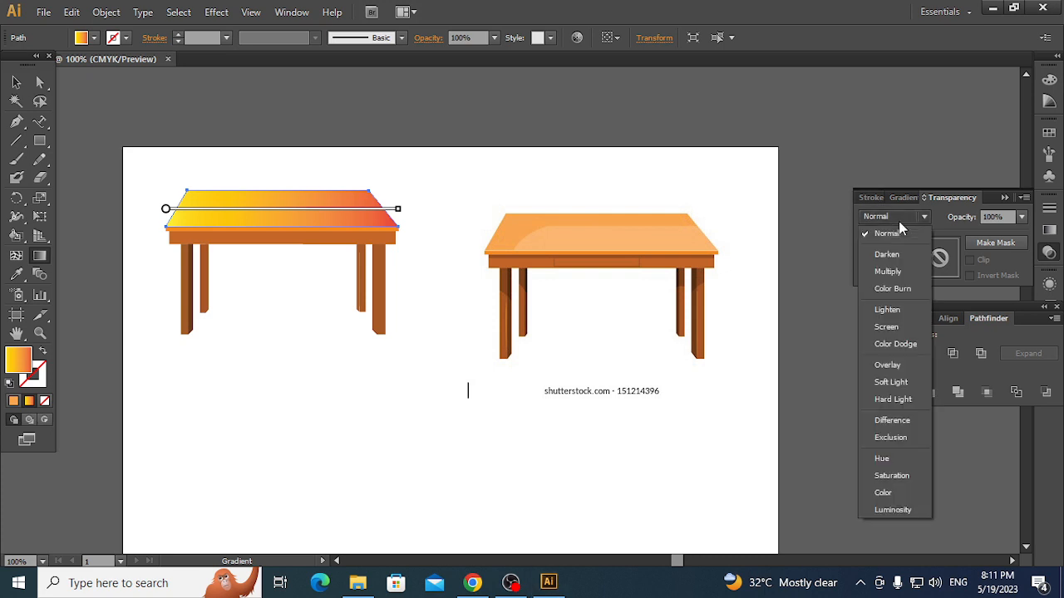
click(877, 206)
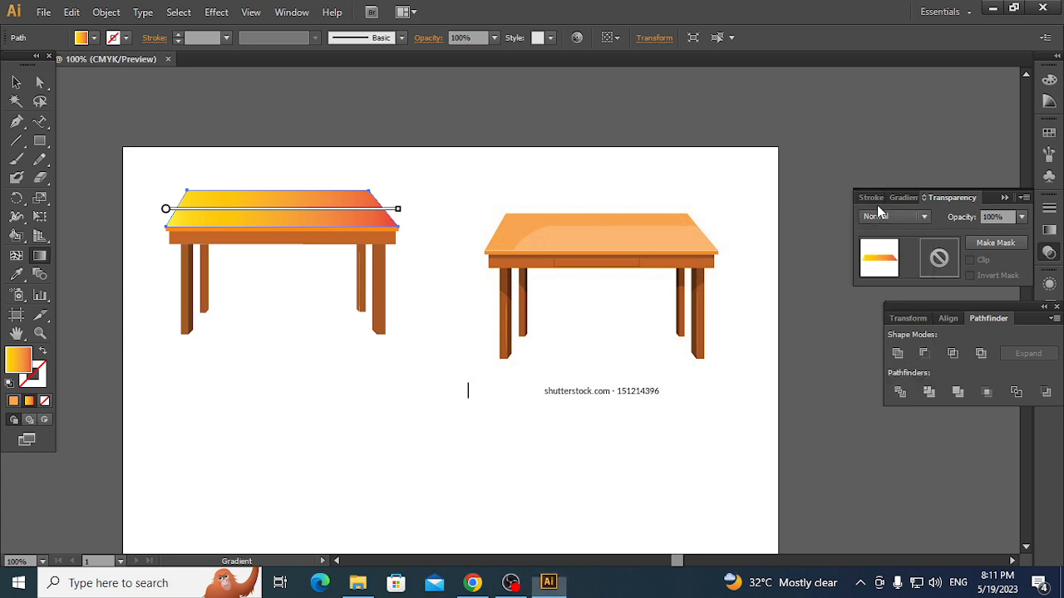
click(867, 197)
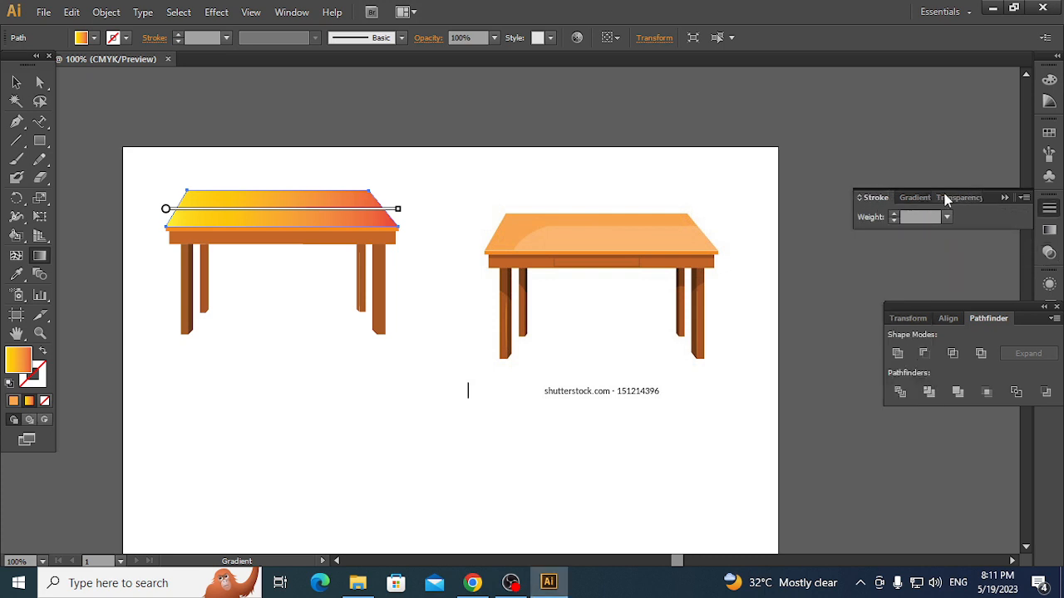
click(906, 198)
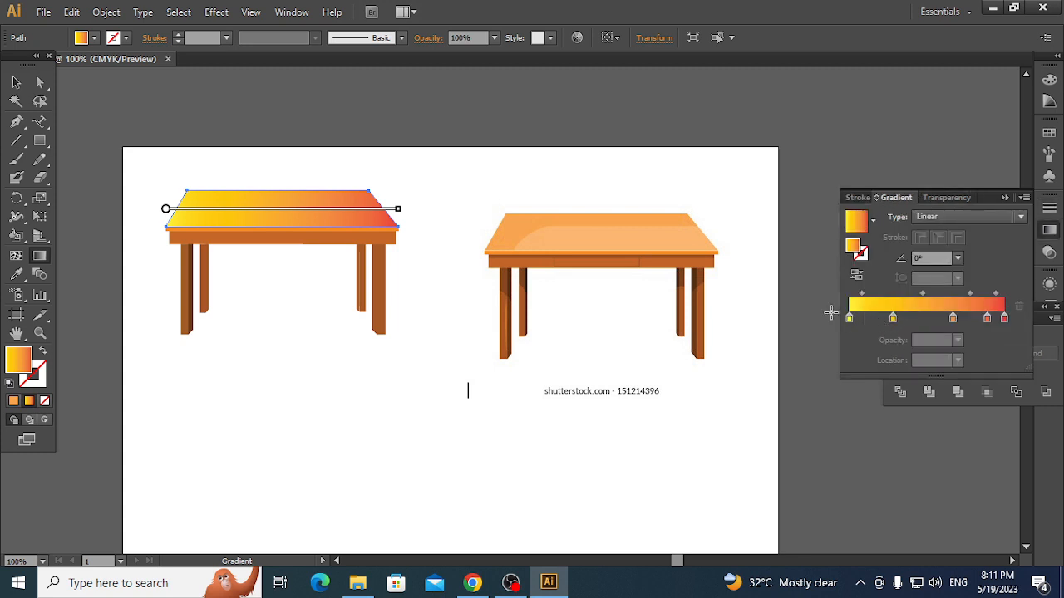
- Rotate the tabletop gradient to -91.9° so it spans from back edge to front edge, and add a colour stop at 51.72%
mouse_move(189, 220)
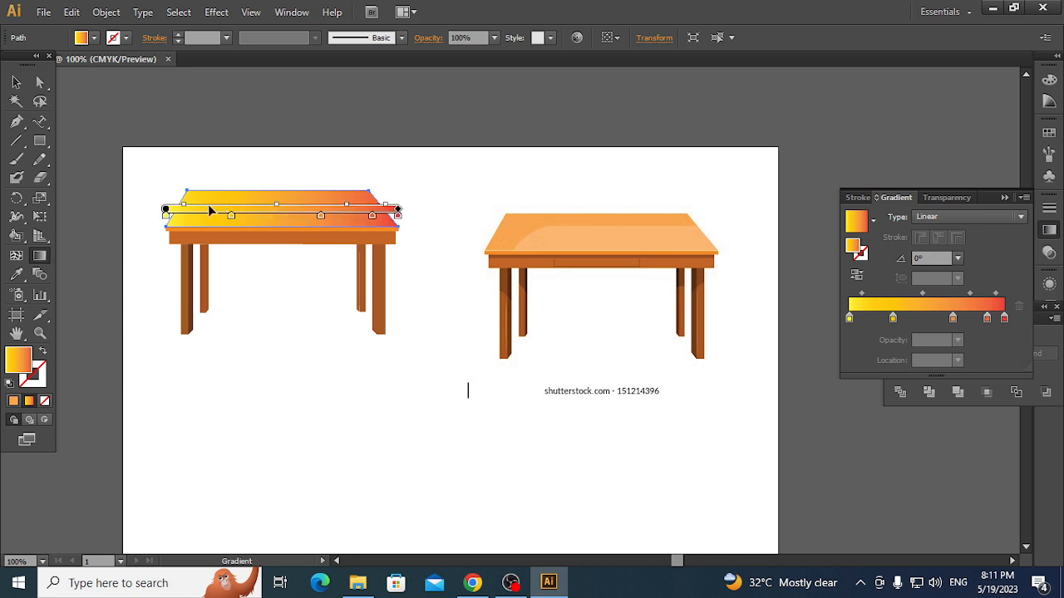
mouse_move(169, 213)
mouse_down()
mouse_move(211, 194)
mouse_move(210, 208)
mouse_up()
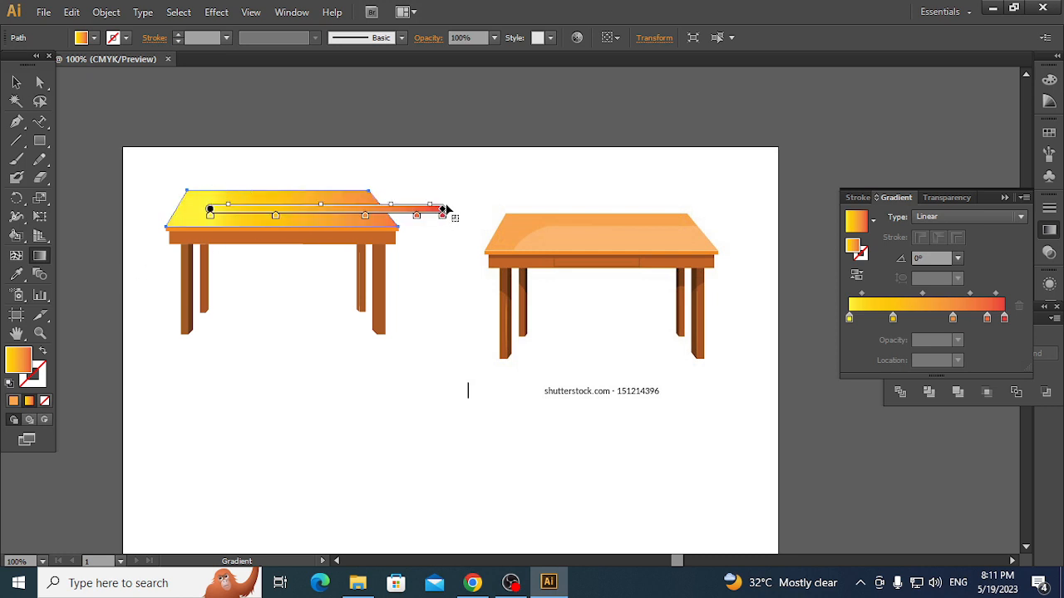
mouse_move(451, 205)
mouse_down()
mouse_move(431, 252)
mouse_move(407, 241)
mouse_move(411, 231)
mouse_up()
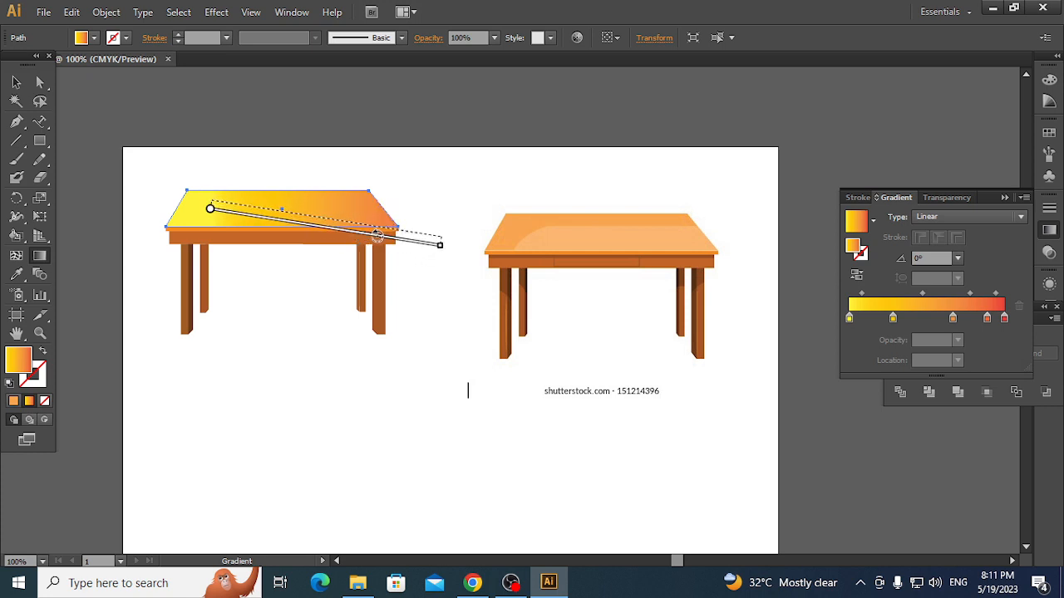
drag(312, 214, 288, 209)
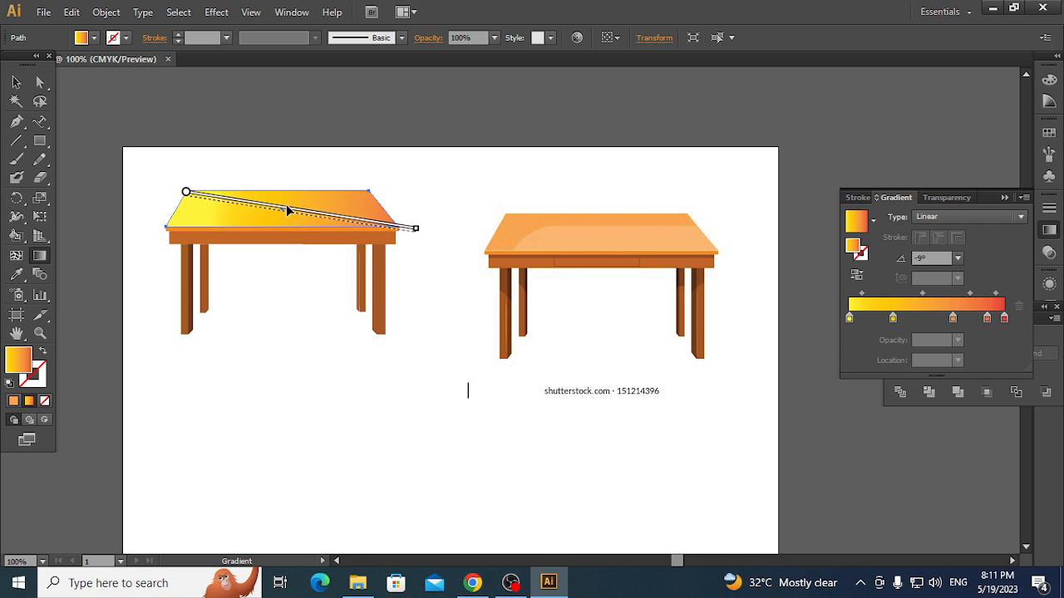
mouse_move(409, 232)
mouse_down()
mouse_move(423, 231)
mouse_move(391, 235)
mouse_move(390, 278)
mouse_move(255, 257)
mouse_move(178, 271)
mouse_up()
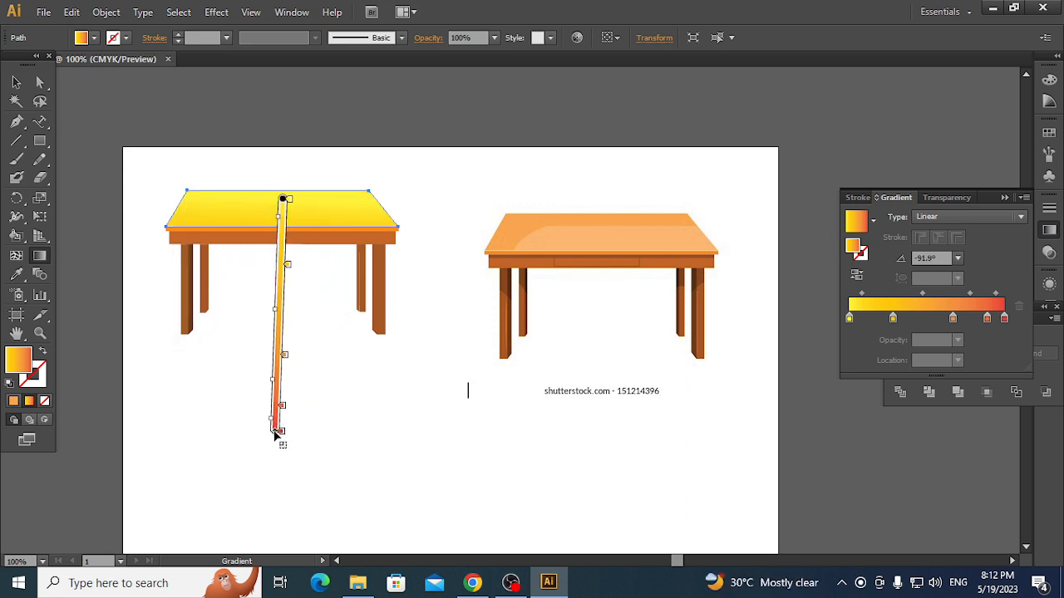
drag(275, 430, 282, 223)
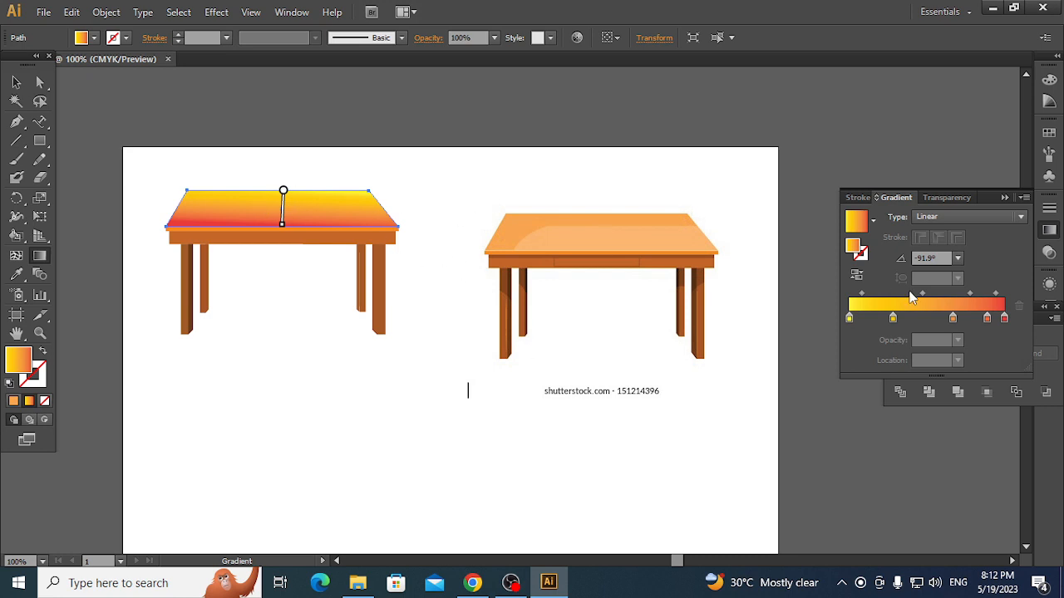
click(931, 319)
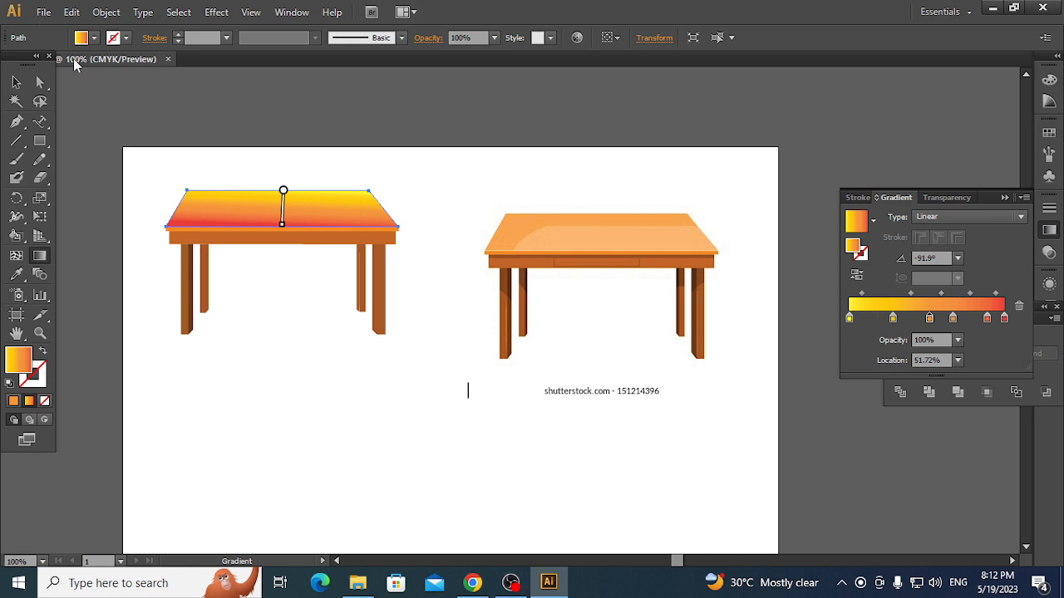
- Draw a large rectangle with the same orange-yellow gradient fill in the empty area below the vector table
drag(47, 143, 79, 140)
scroll(283, 267, down, 2)
scroll(283, 267, down, 1)
drag(185, 245, 514, 429)
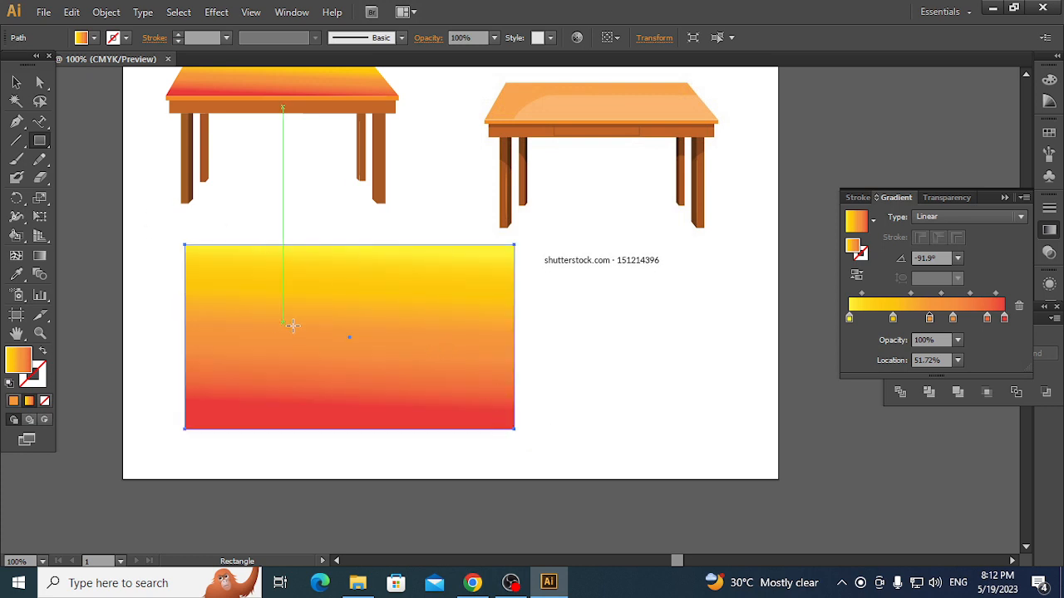
click(471, 288)
click(557, 285)
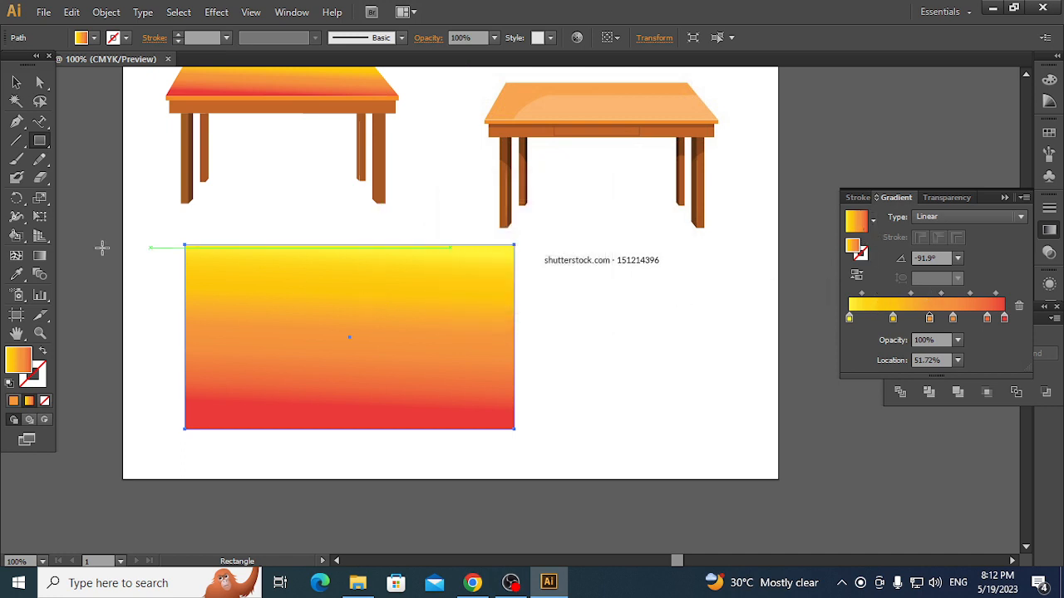
- Redirect the rectangle's gradient horizontally to 179.9° with the Gradient tool, running from yellow at the centre to red at the left edge
click(42, 257)
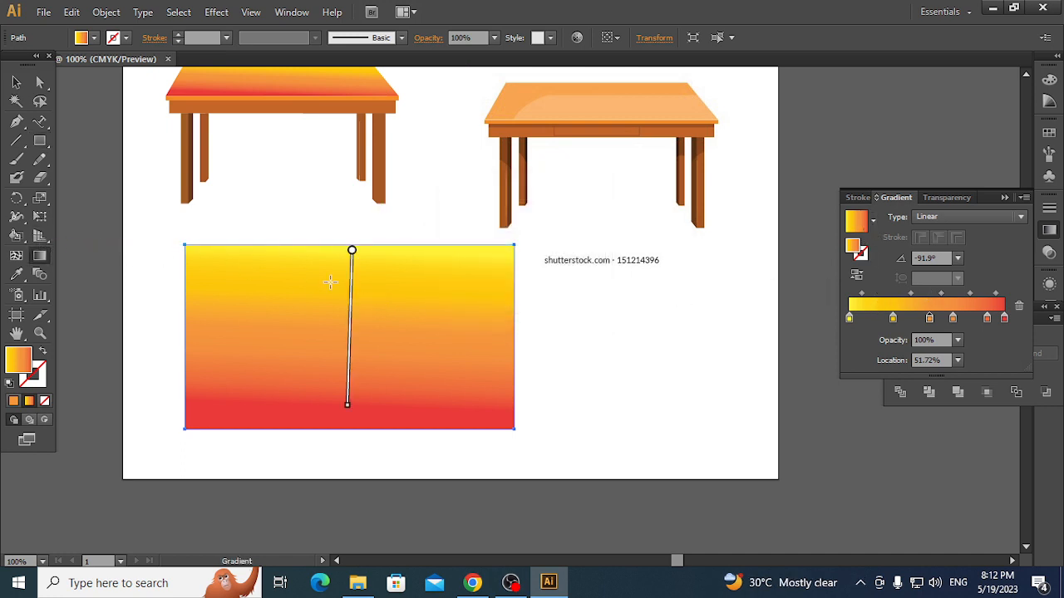
mouse_move(354, 267)
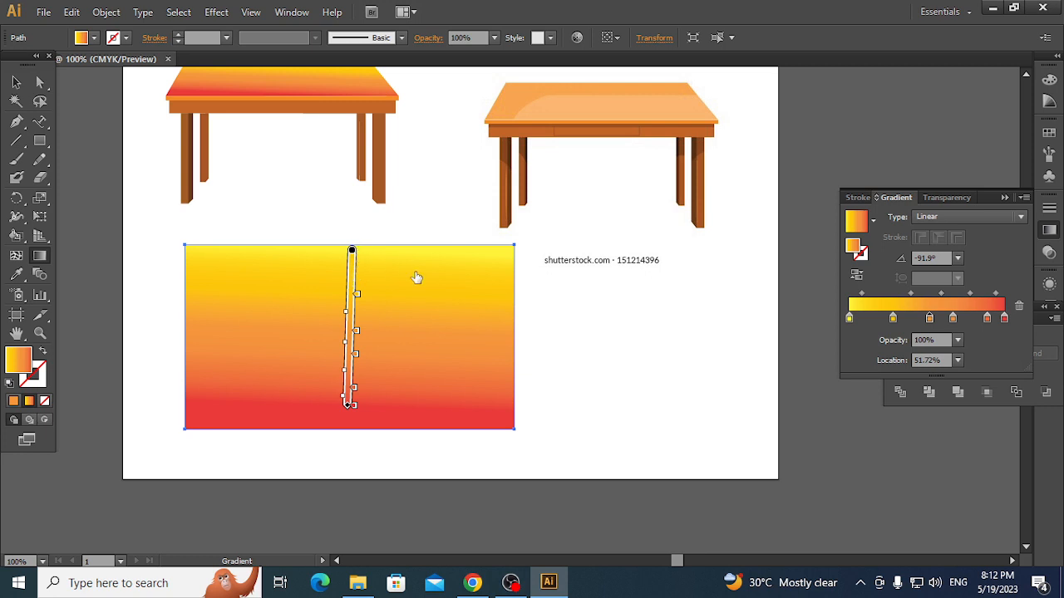
click(351, 248)
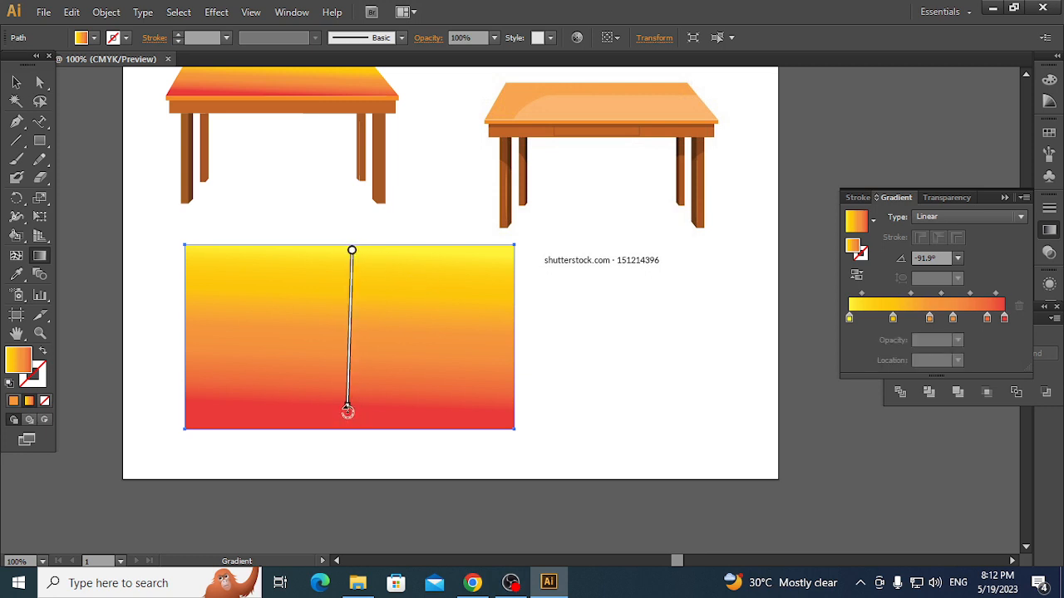
mouse_move(349, 410)
mouse_down()
mouse_move(164, 341)
mouse_move(121, 279)
mouse_move(120, 250)
mouse_up()
mouse_move(353, 340)
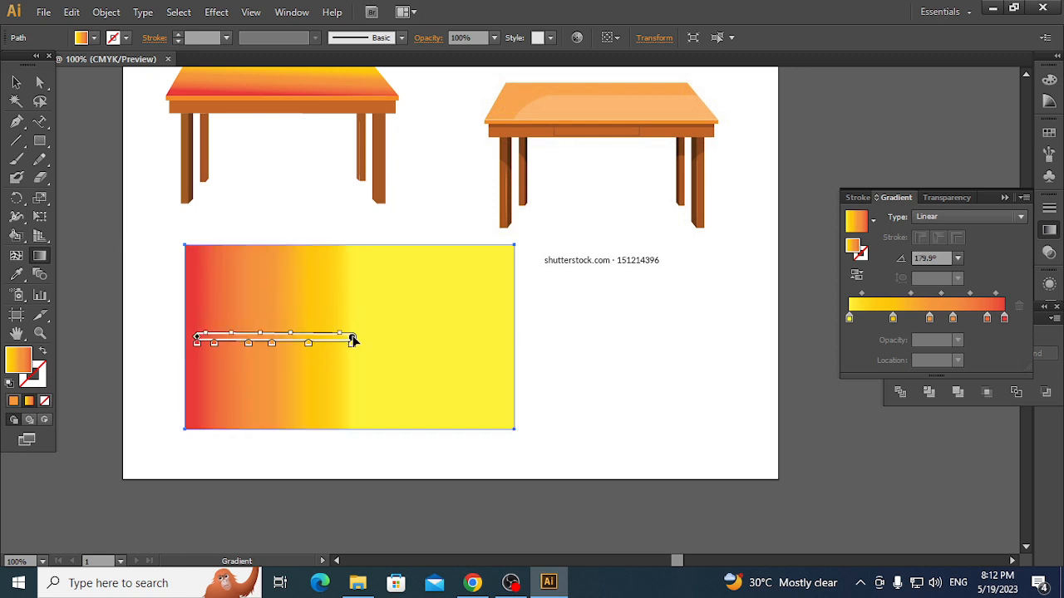
- Extend the gradient line across the rectangle's full width, with yellow starting at the right edge and red ending at the left edge
drag(353, 341, 405, 338)
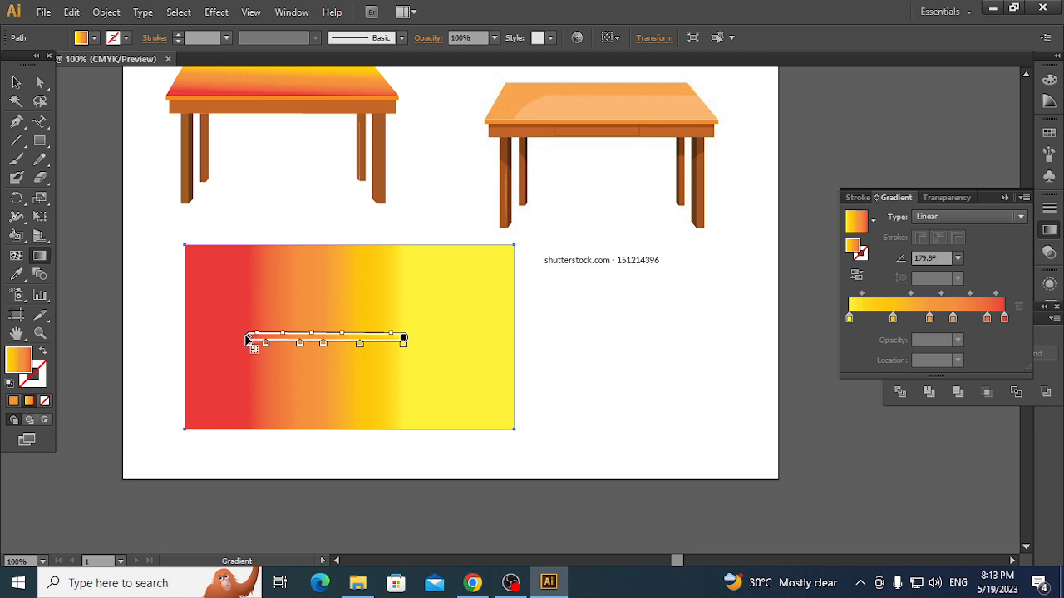
drag(247, 340, 186, 339)
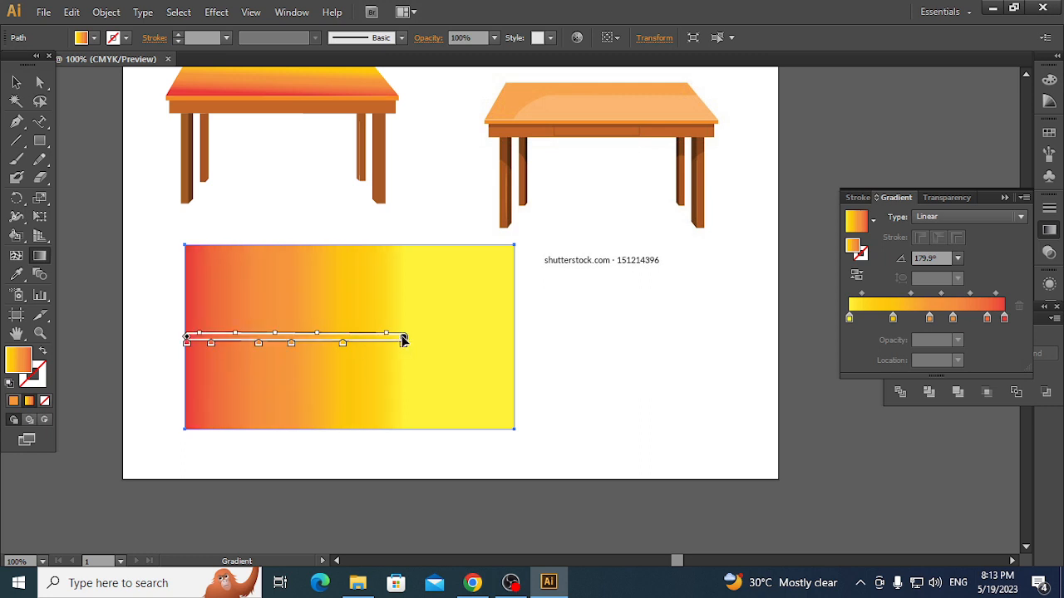
drag(403, 340, 512, 338)
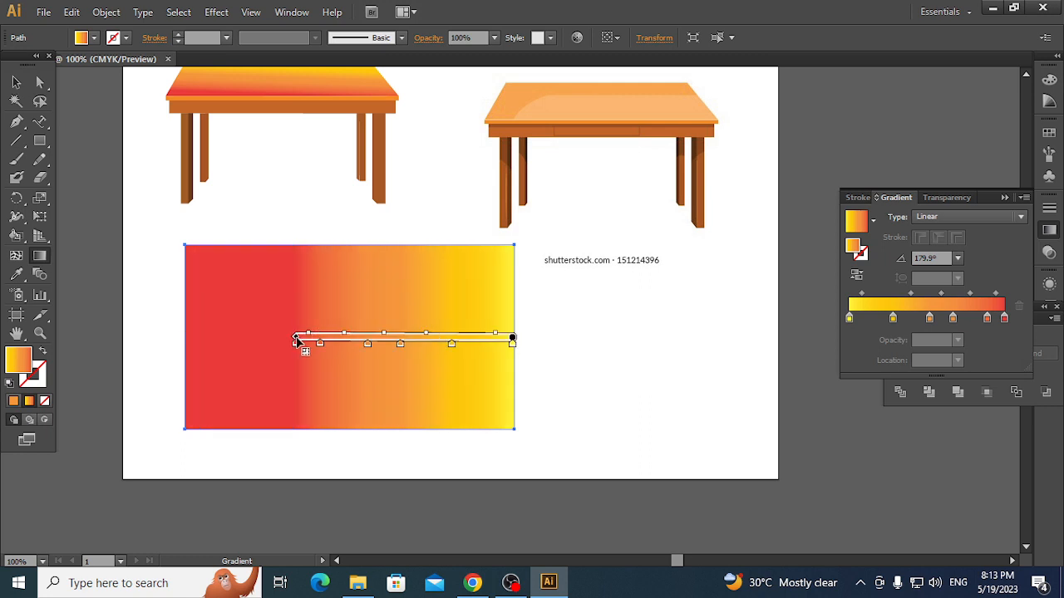
drag(296, 340, 186, 342)
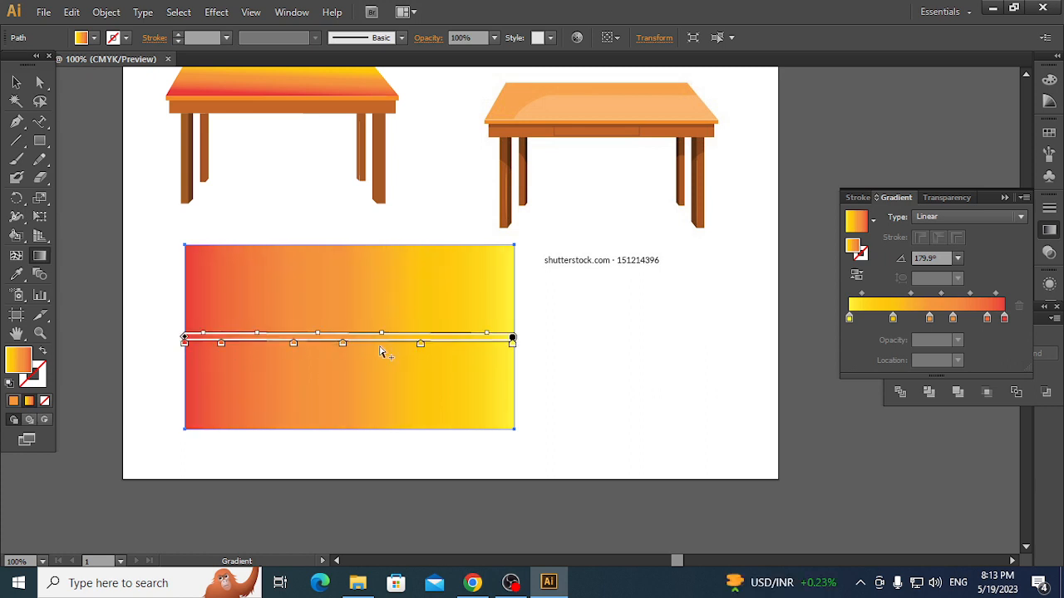
- Shift the four inner colour stops of the rectangle's gradient toward the yellow end, placing the outermost two at about 12% and 62%
drag(420, 349, 475, 348)
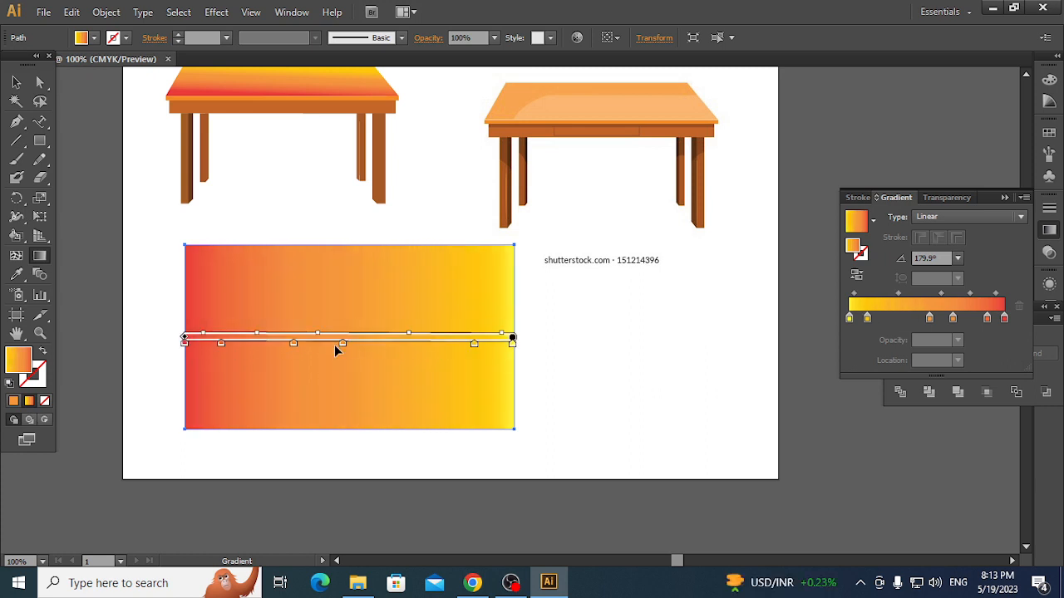
drag(344, 349, 398, 349)
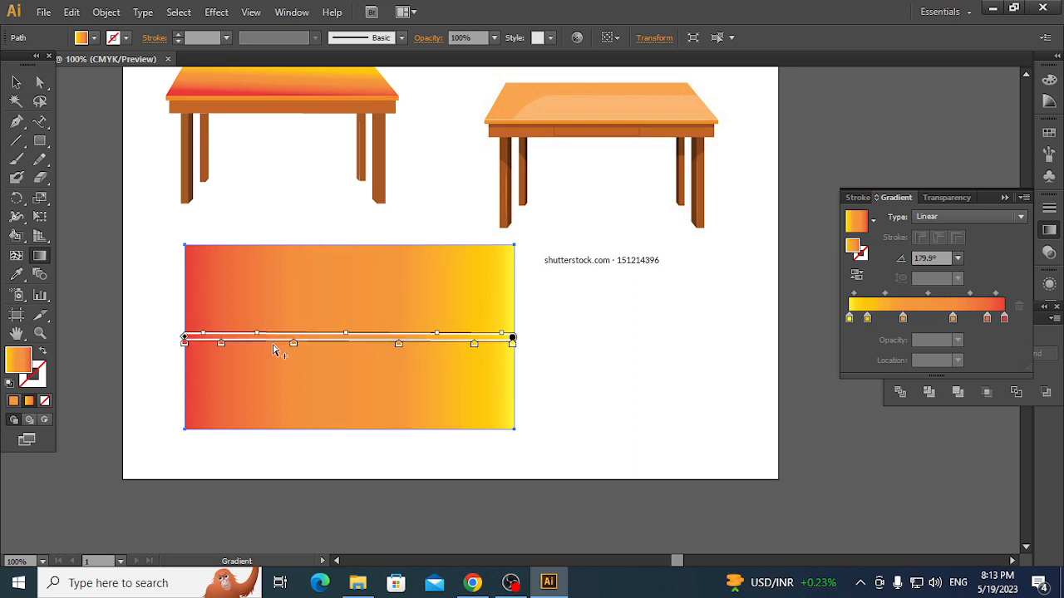
drag(291, 344, 350, 346)
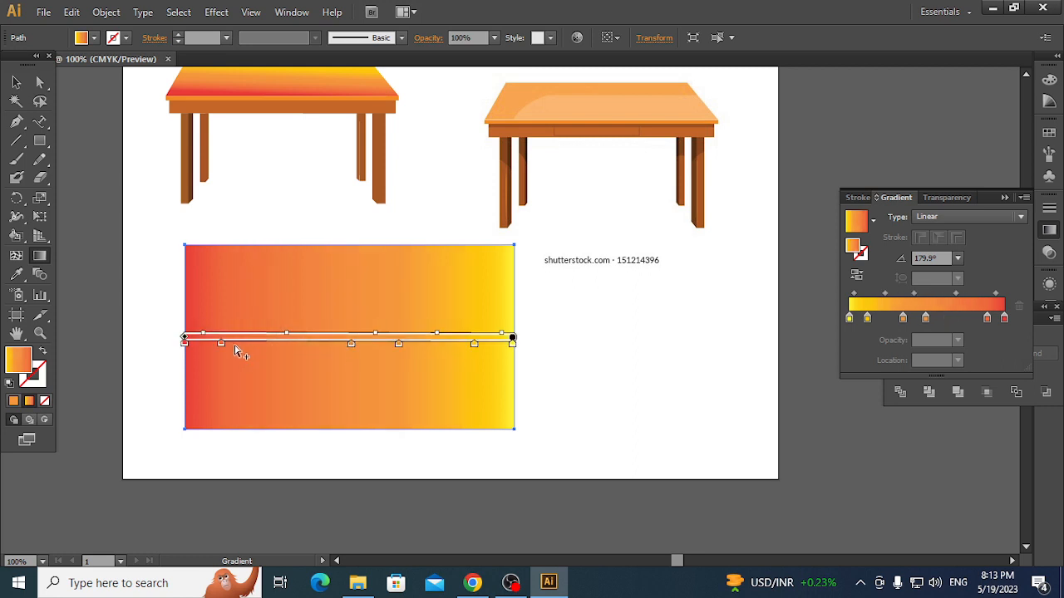
drag(222, 347, 311, 348)
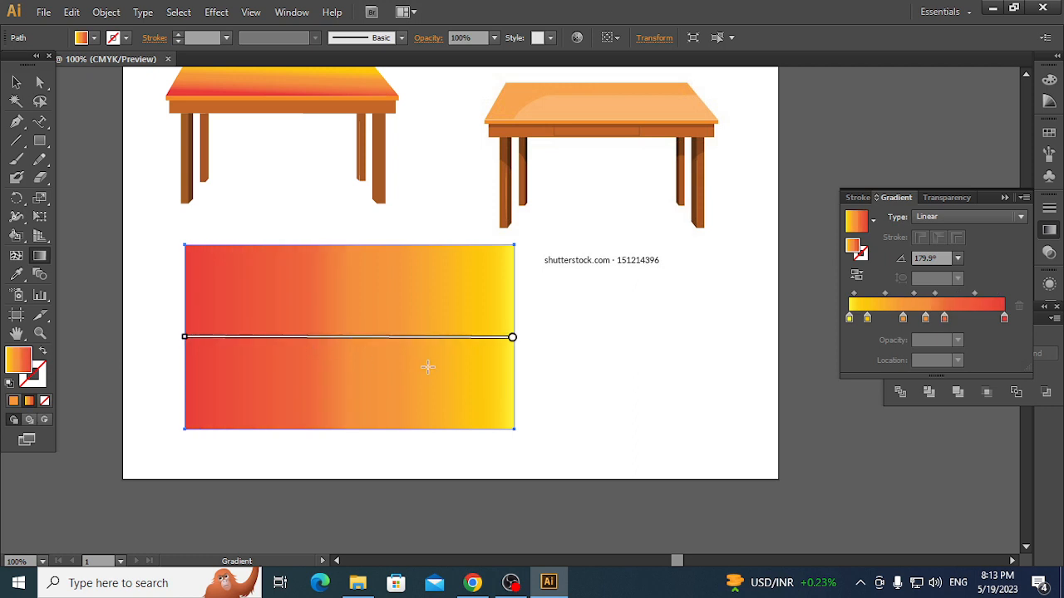
- Recolour the gradient stop at 61.52% with a brown swatch
double_click(849, 318)
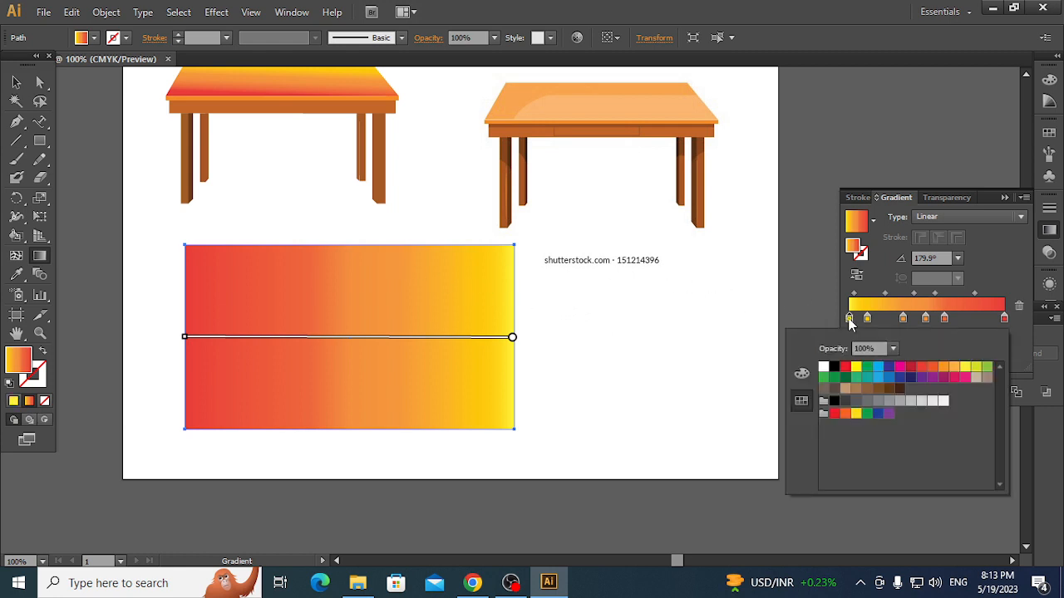
key(Escape)
double_click(310, 344)
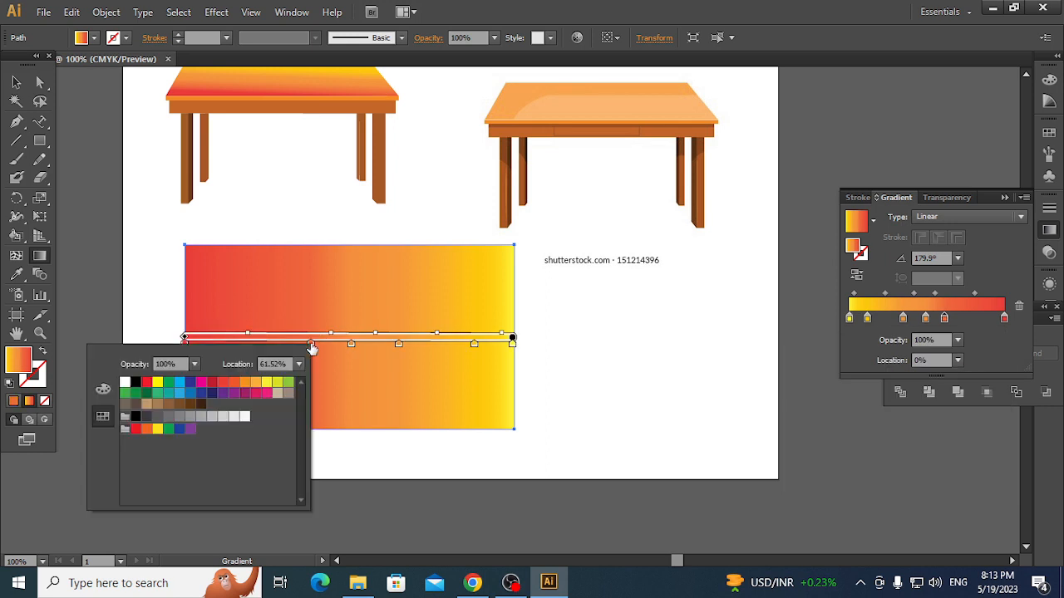
click(104, 389)
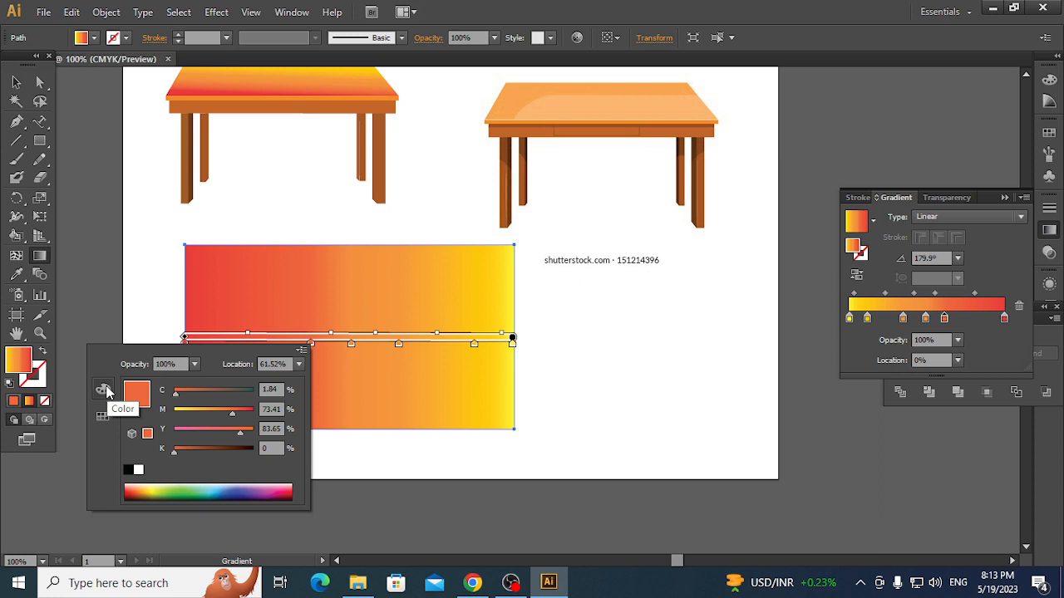
click(102, 416)
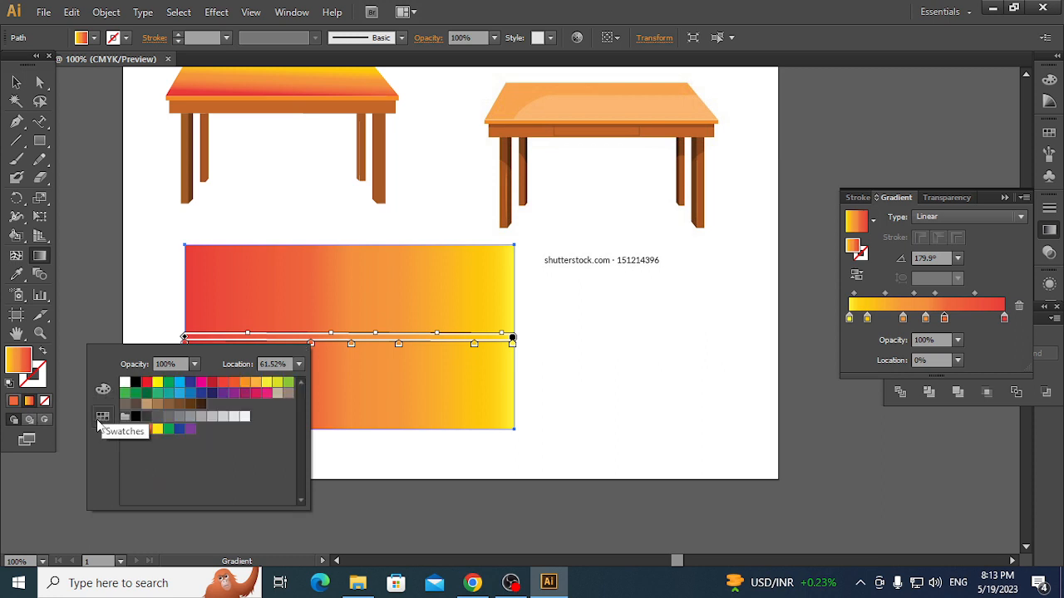
click(180, 405)
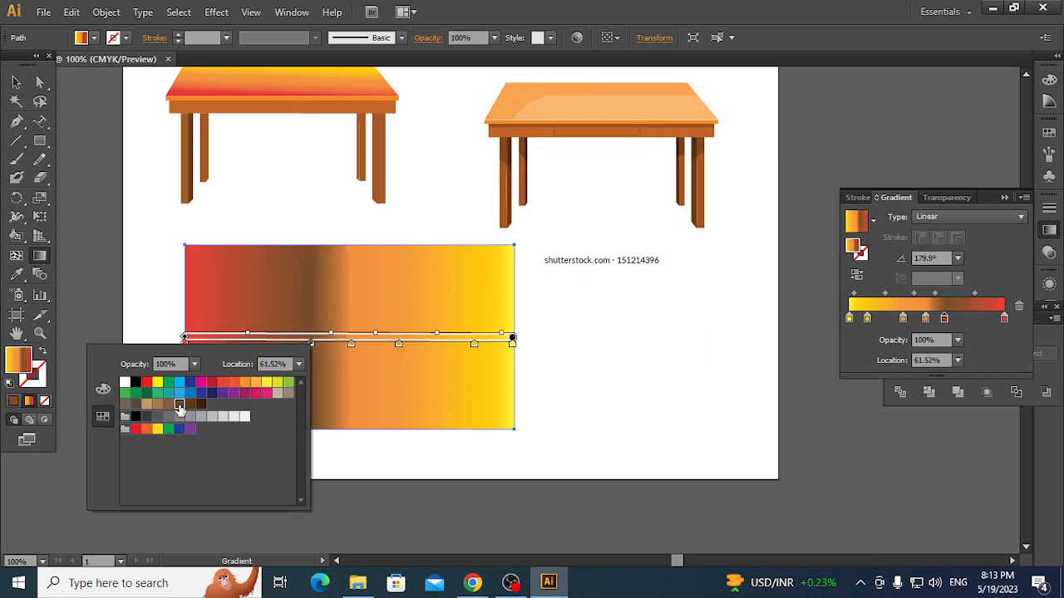
- Recolour the rectangle's gradient end stops, using dark brown at 100% and white at 0%
click(185, 344)
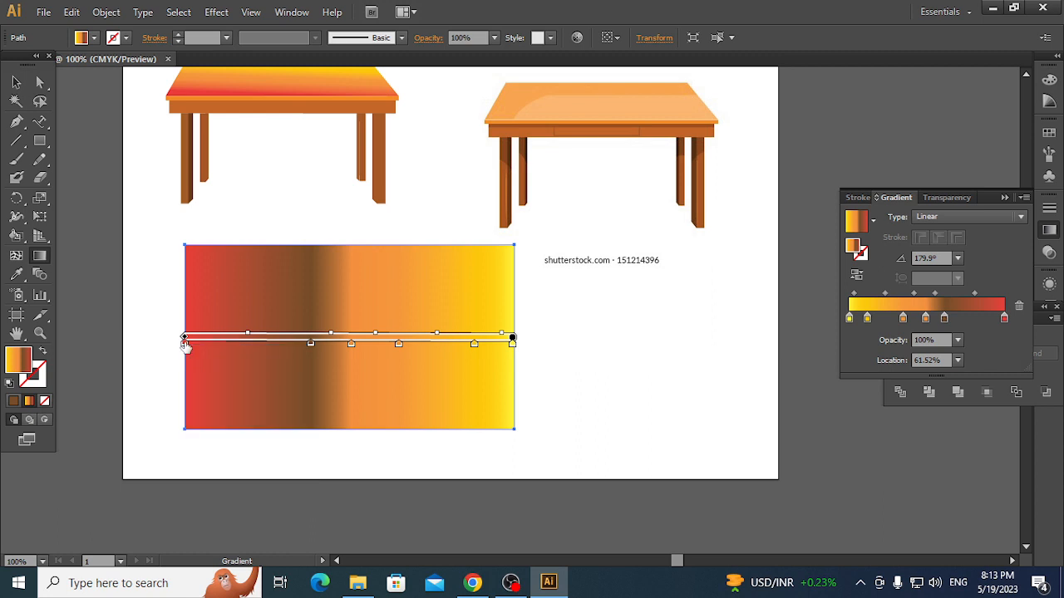
double_click(184, 341)
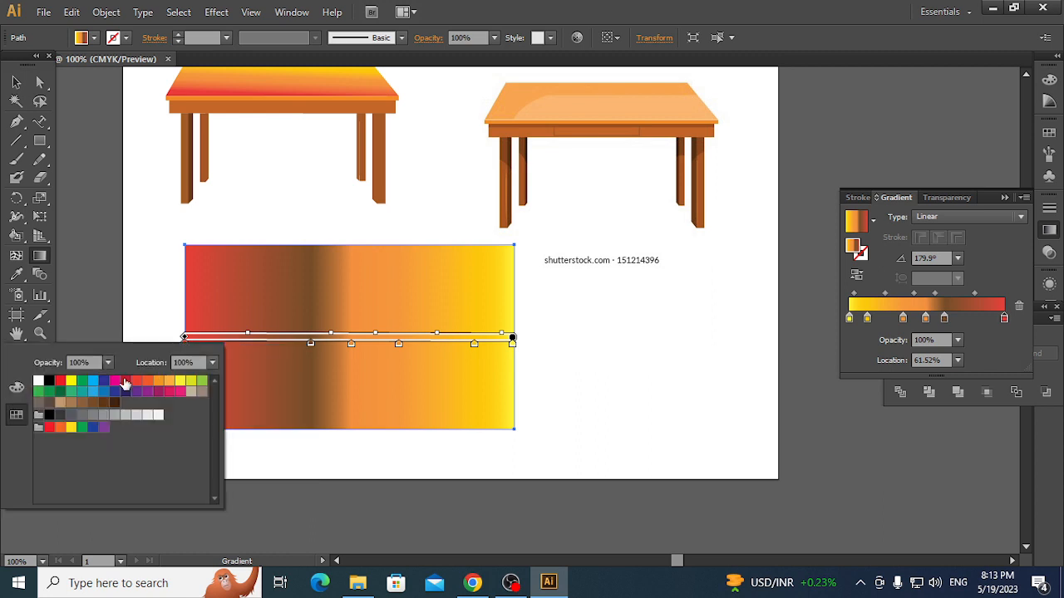
click(115, 404)
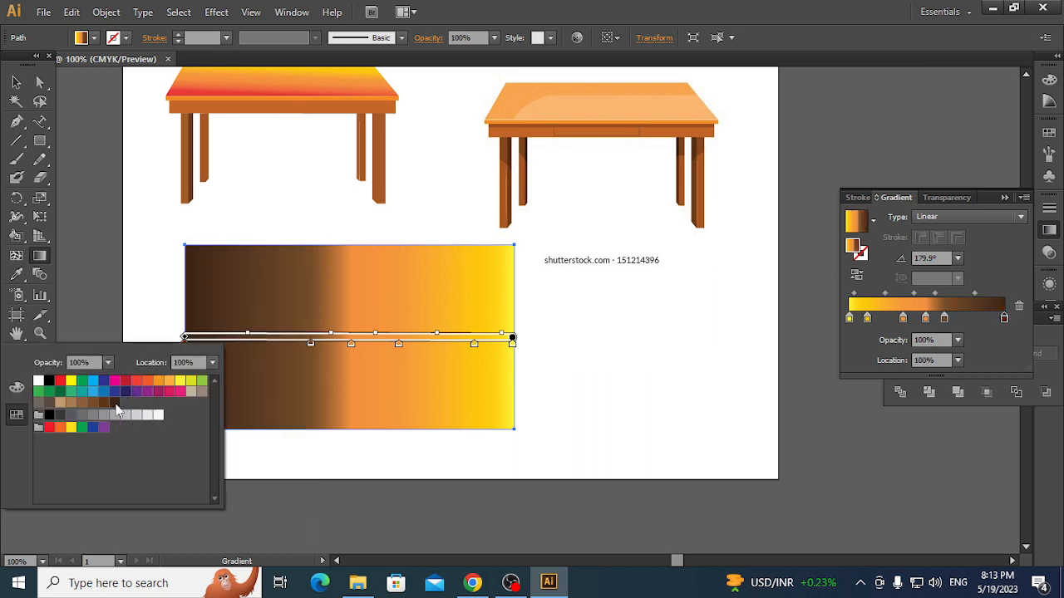
click(512, 344)
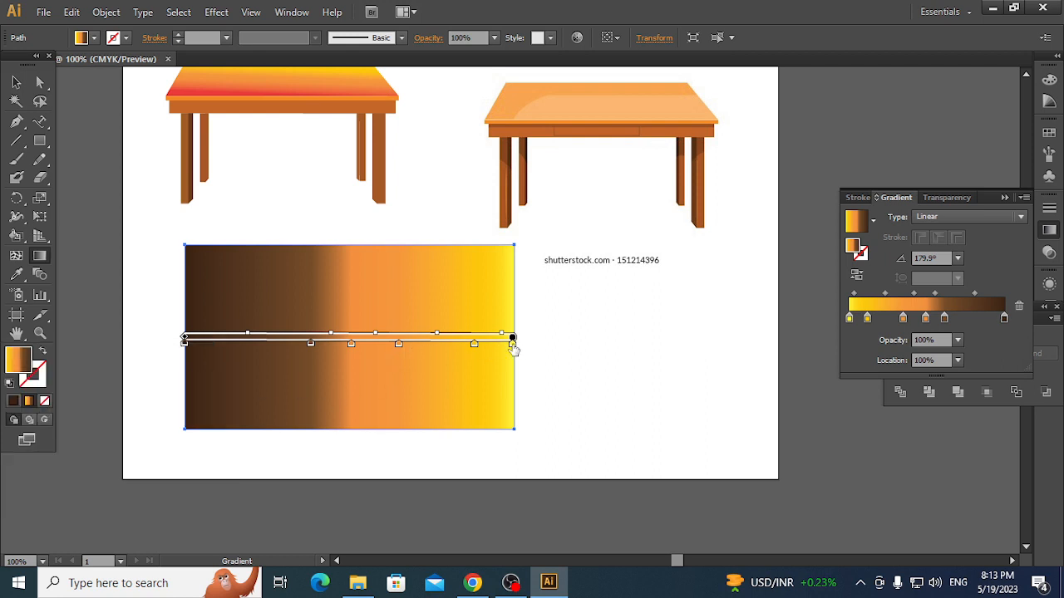
double_click(512, 345)
click(327, 384)
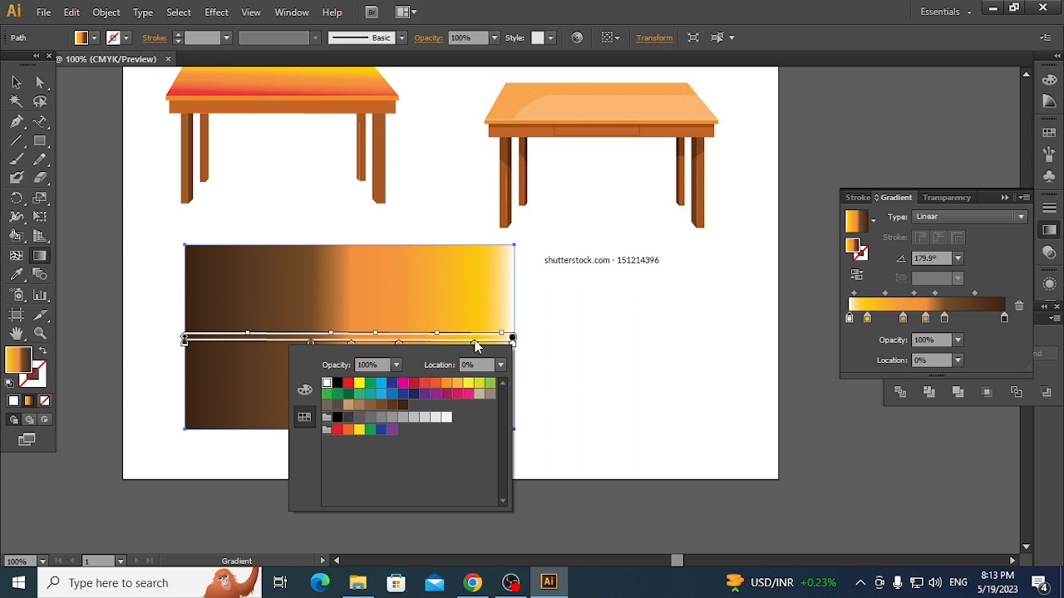
- Recolour the gradient stop at 11.66% with a light brown swatch
click(475, 346)
double_click(474, 345)
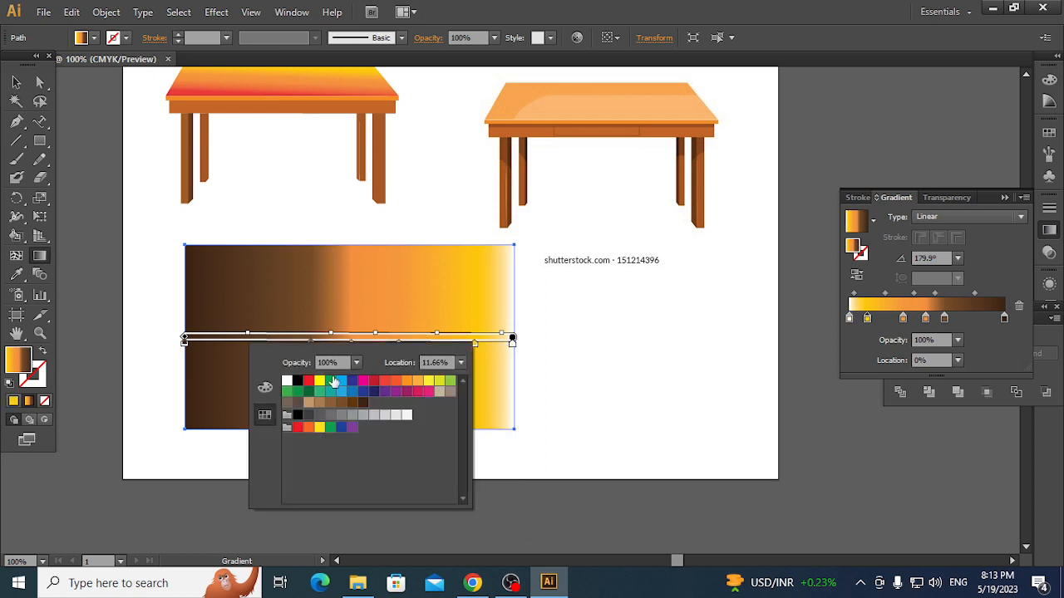
click(317, 405)
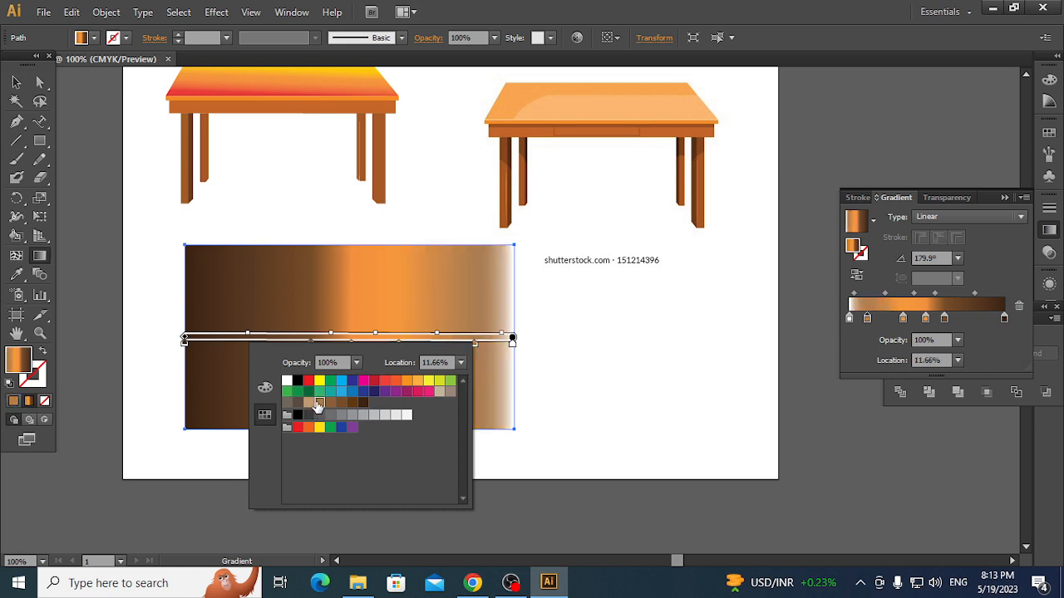
click(409, 282)
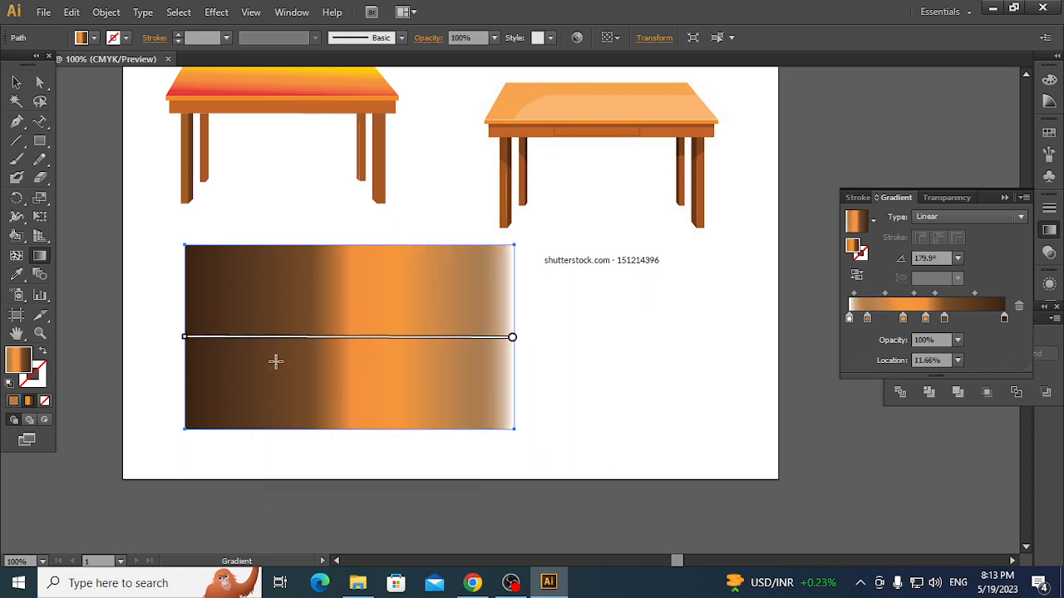
- Move the brown gradient stop toward the dark end to 81.94% and recolour it light brown
mouse_move(275, 349)
drag(309, 349, 243, 349)
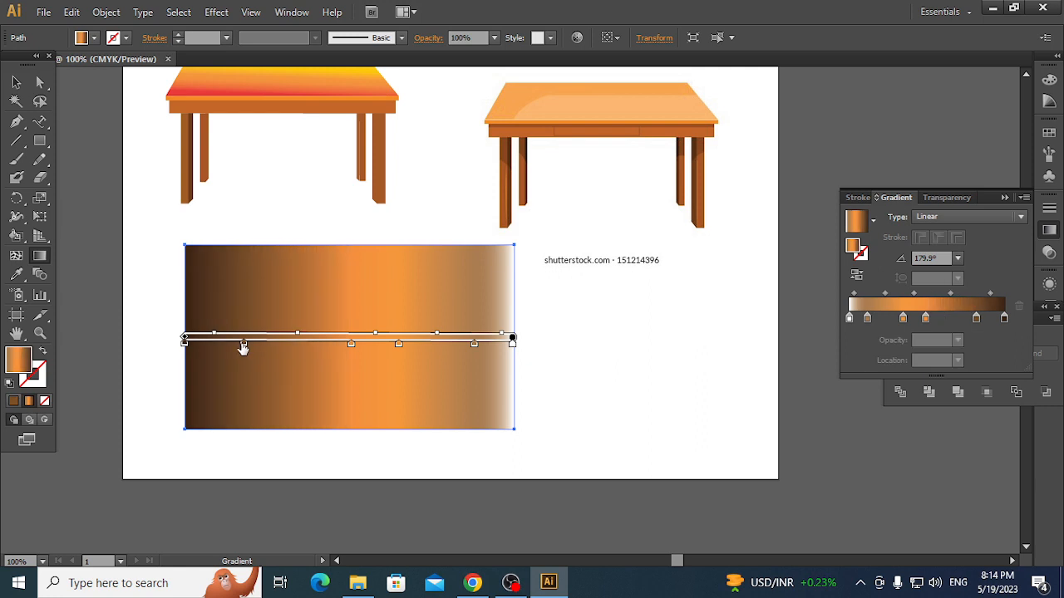
double_click(242, 349)
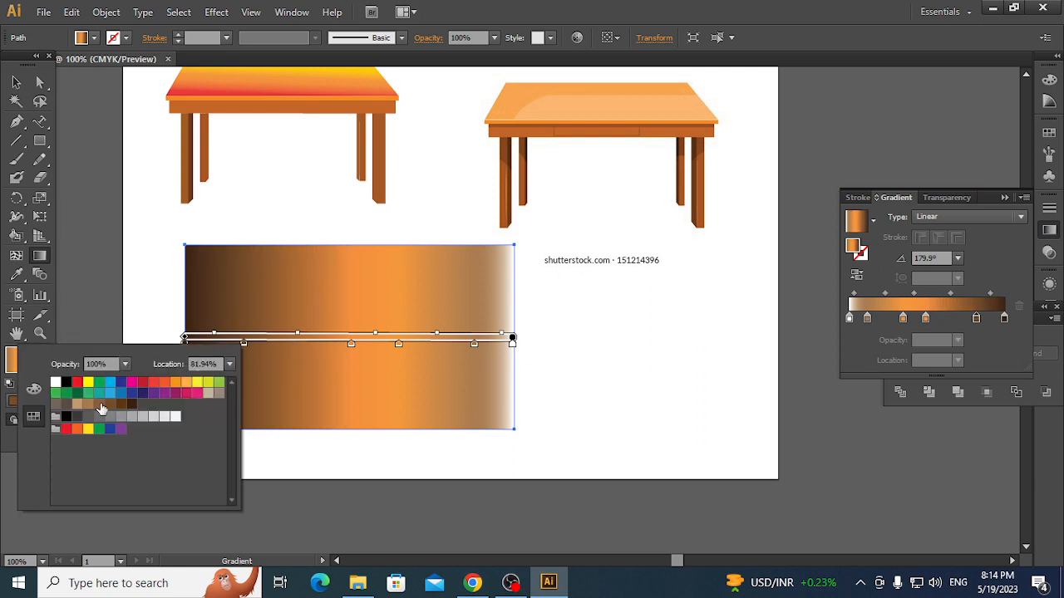
click(84, 404)
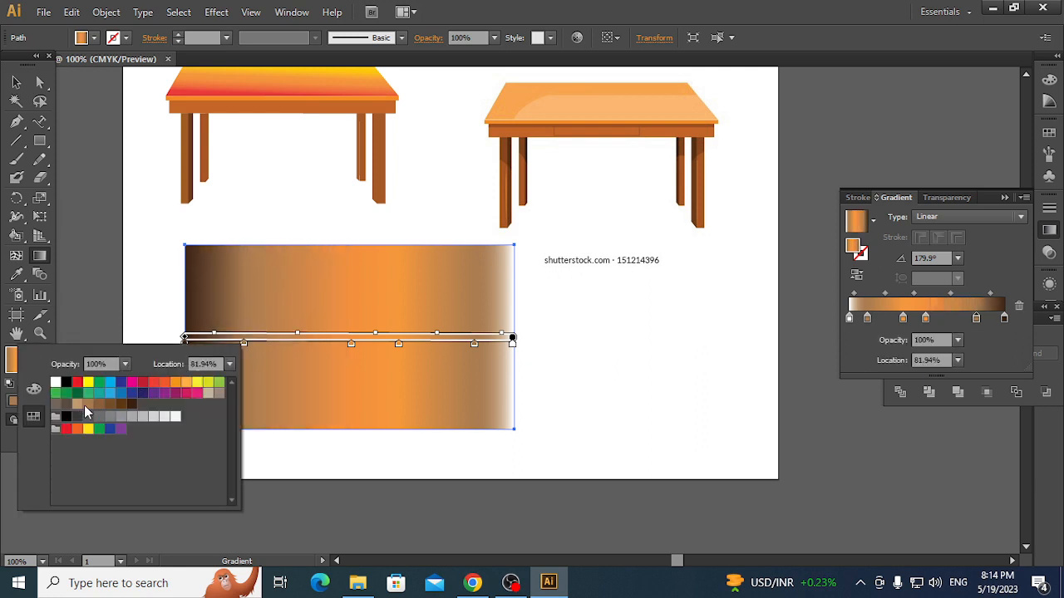
click(587, 373)
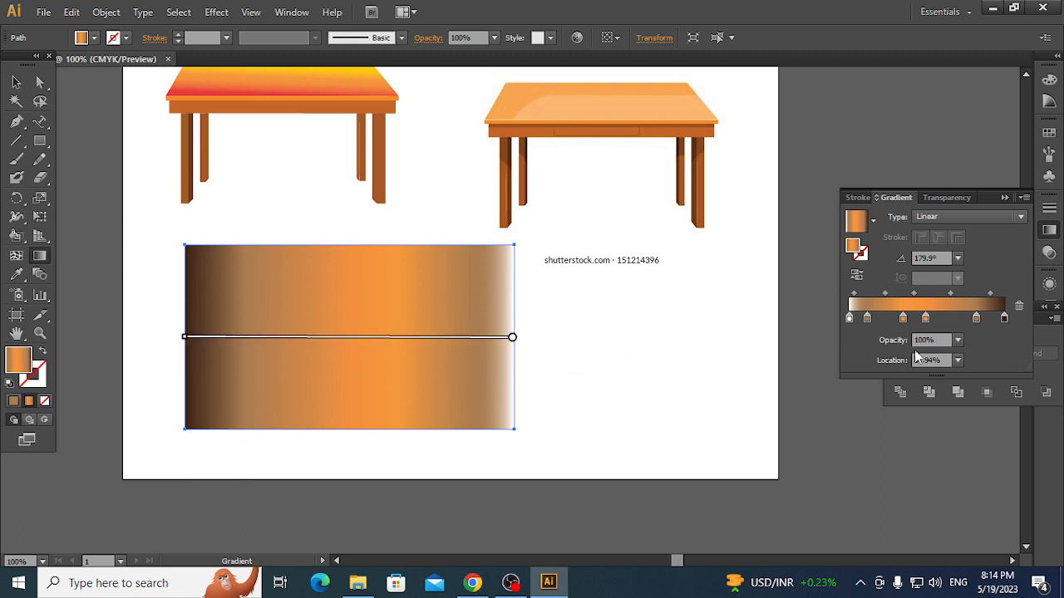
- Try 20% opacity on the gradient stop at 81.94% and restore it to 100%
click(955, 341)
click(963, 391)
click(957, 341)
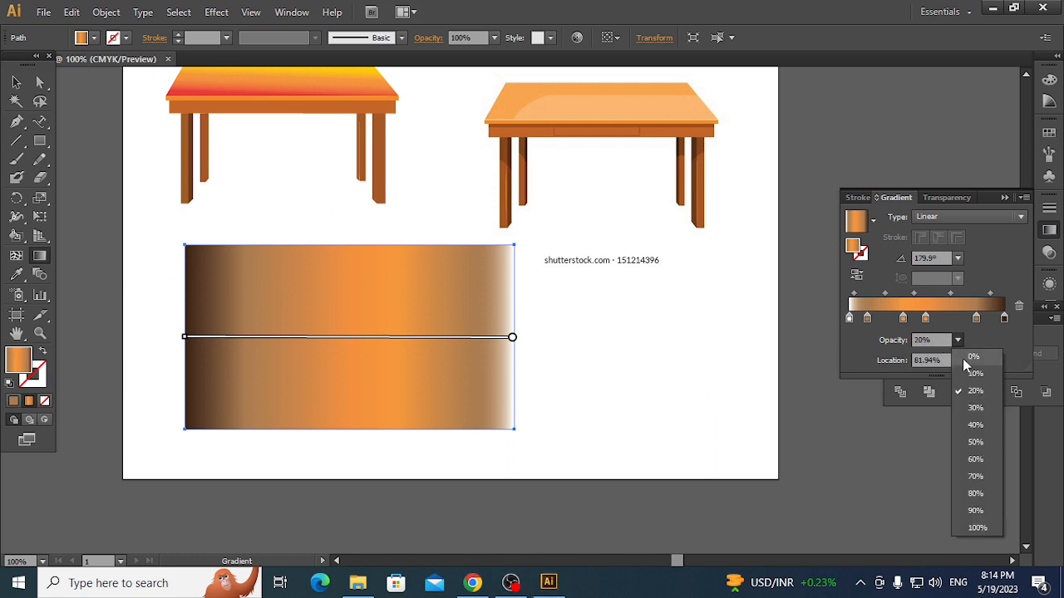
click(977, 527)
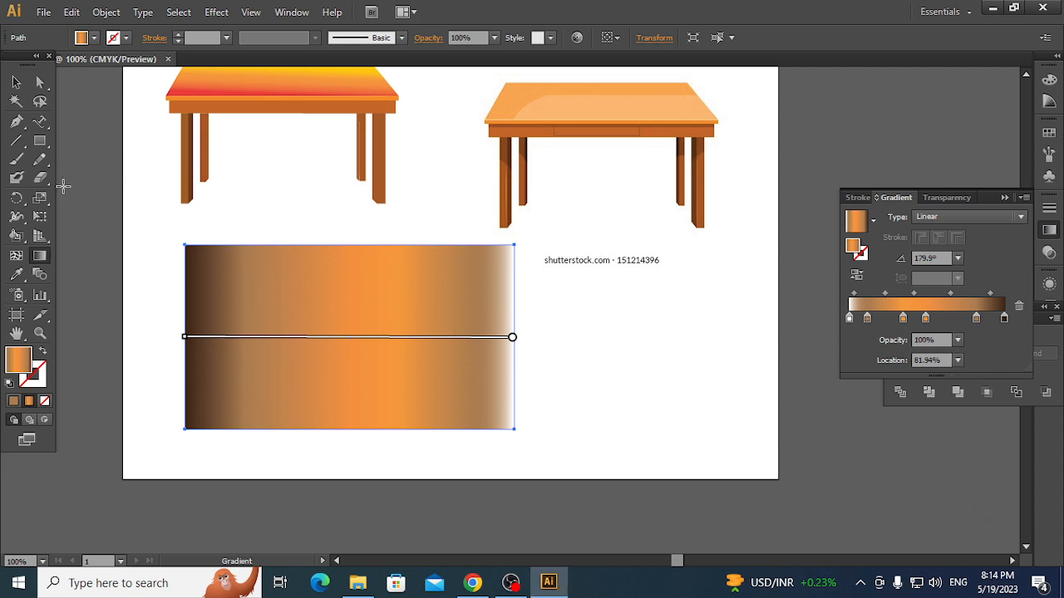
- Reselect the gradient rectangle and examine the opacity and location of its individual colour stops
click(16, 82)
click(568, 368)
click(434, 344)
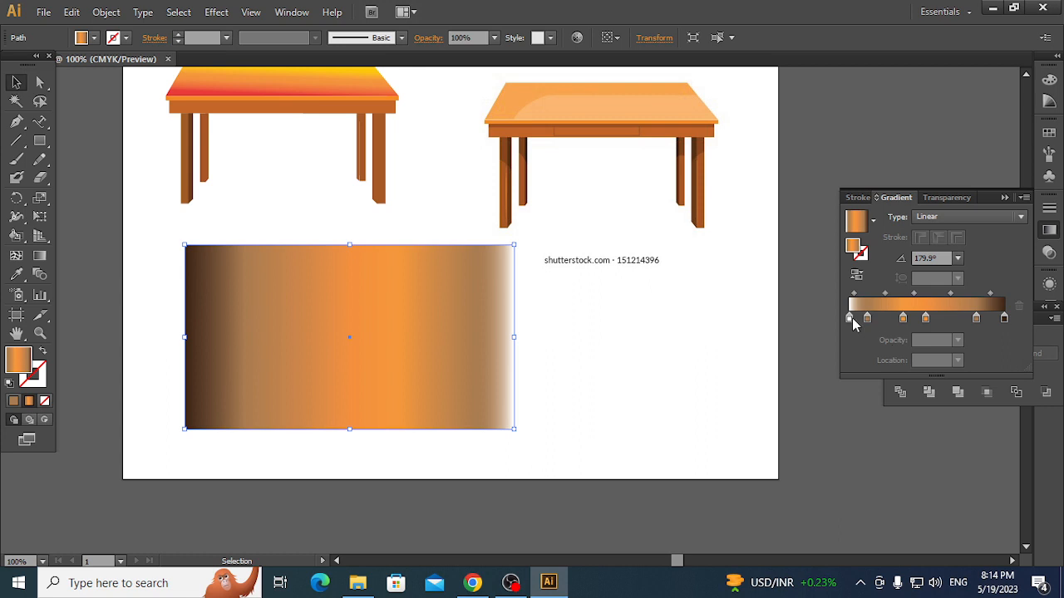
click(925, 320)
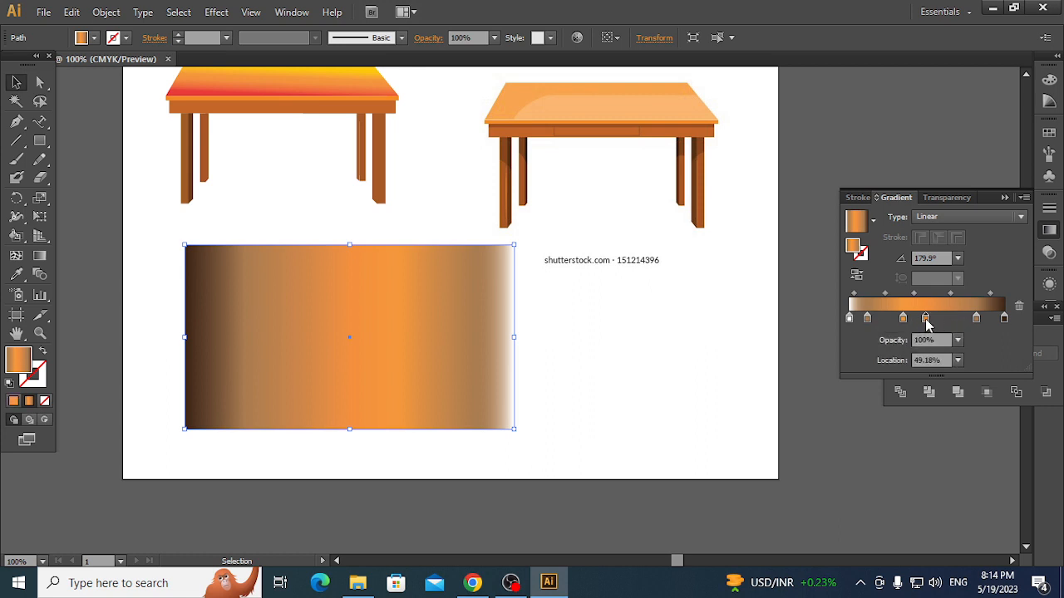
click(866, 319)
click(975, 320)
- Shrink the gradient rectangle from its lower-right corner to a nearly square shape less than half its width
drag(514, 424, 317, 365)
key(alt+Tab)
click(83, 438)
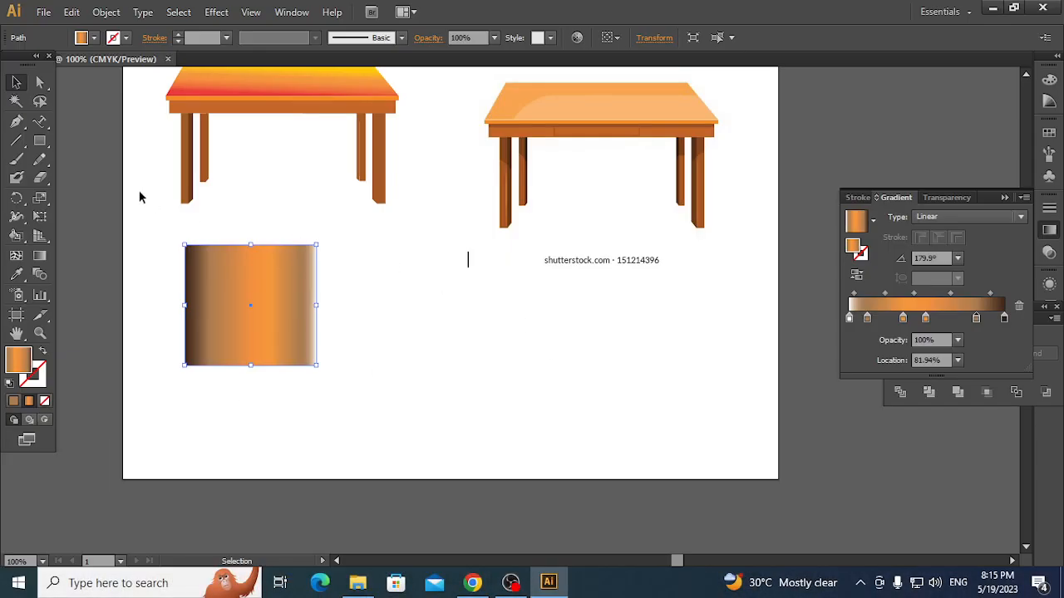
- Draw a rectangle about 5.06 by 2.46 in below the reference table and remove its fill
click(39, 140)
drag(427, 274, 711, 411)
click(94, 38)
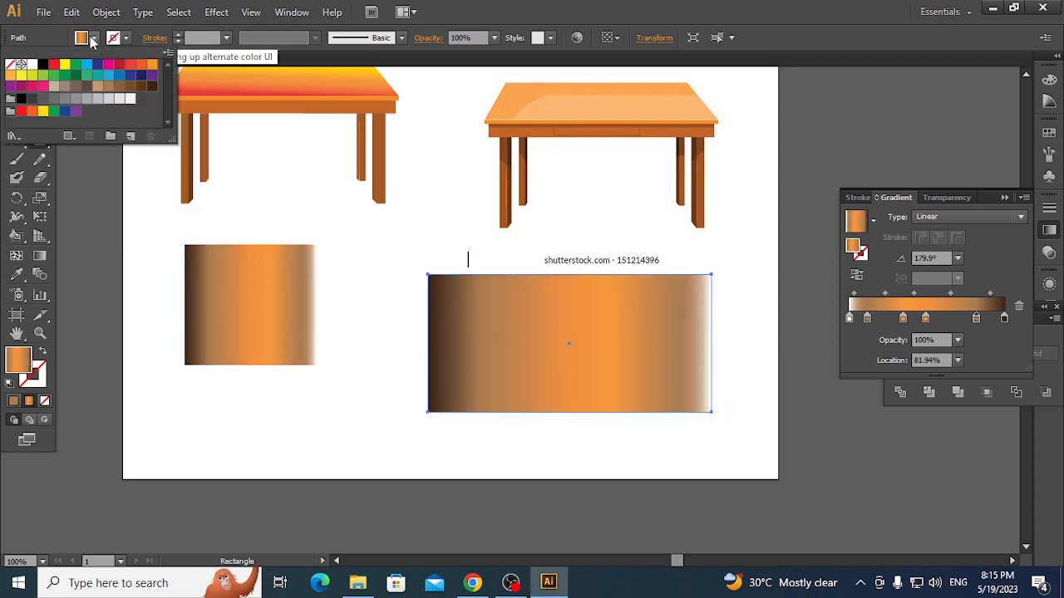
click(14, 66)
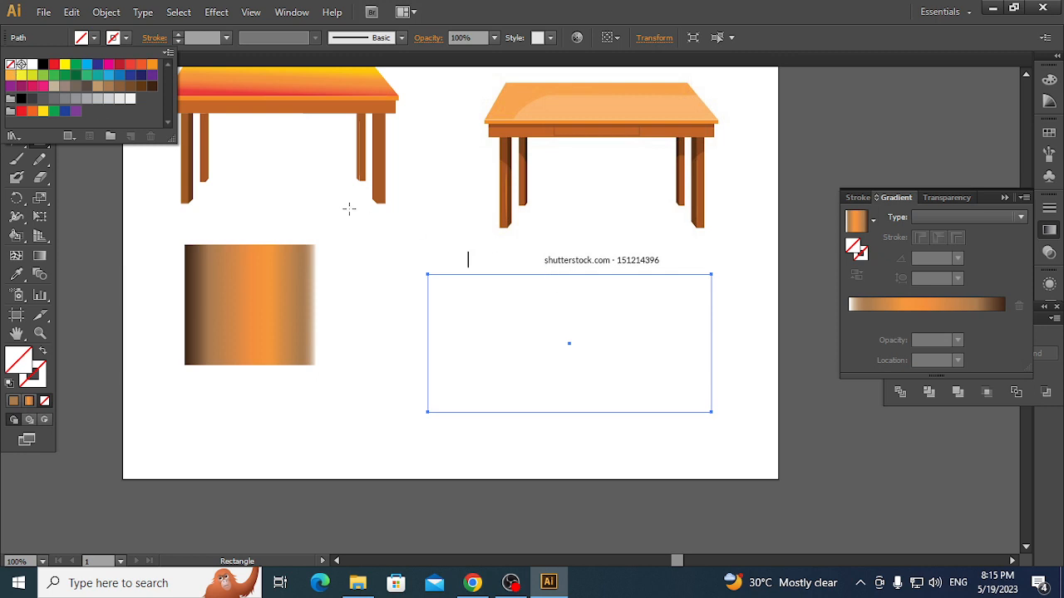
- Try a green stroke on the new rectangle and settle on a black stroke
click(124, 37)
click(125, 38)
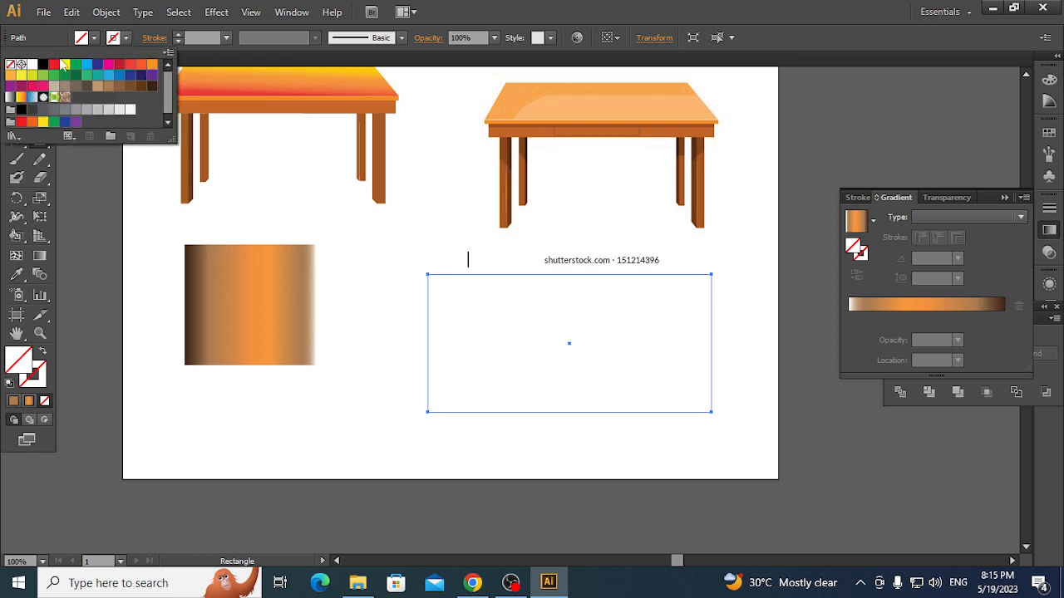
click(43, 65)
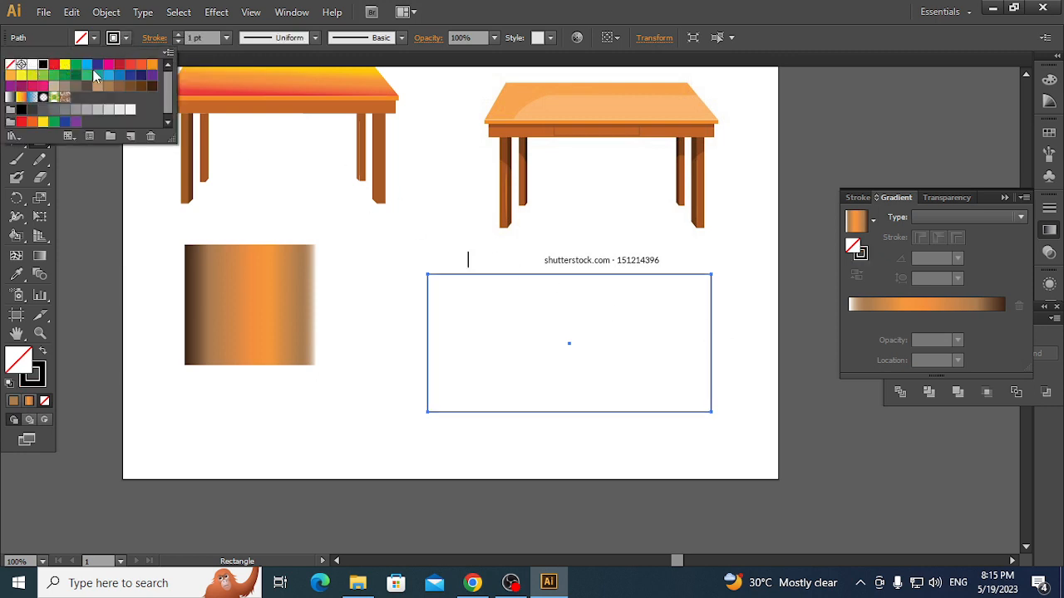
click(79, 66)
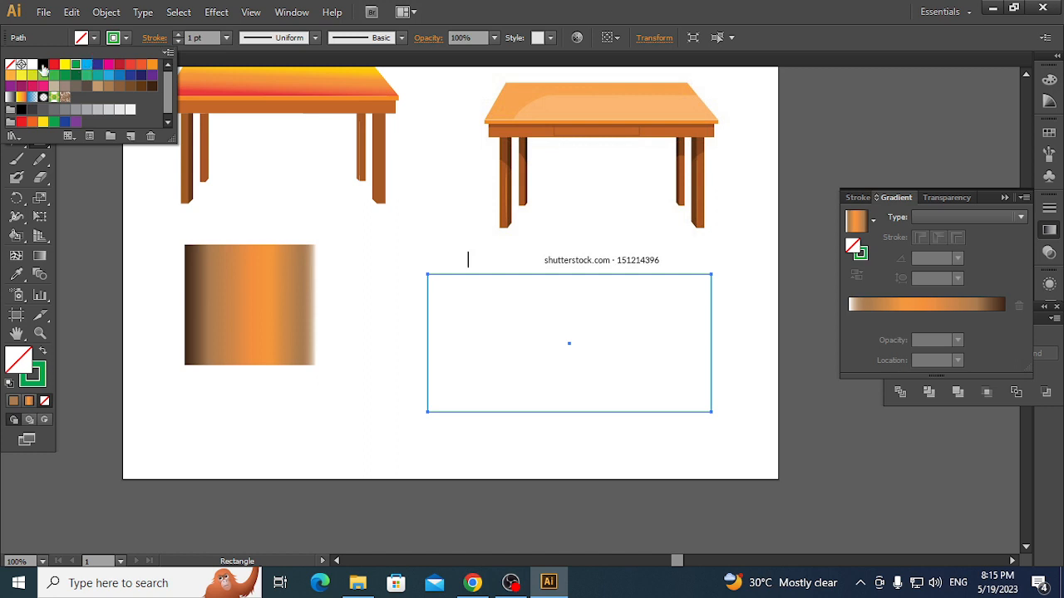
click(44, 65)
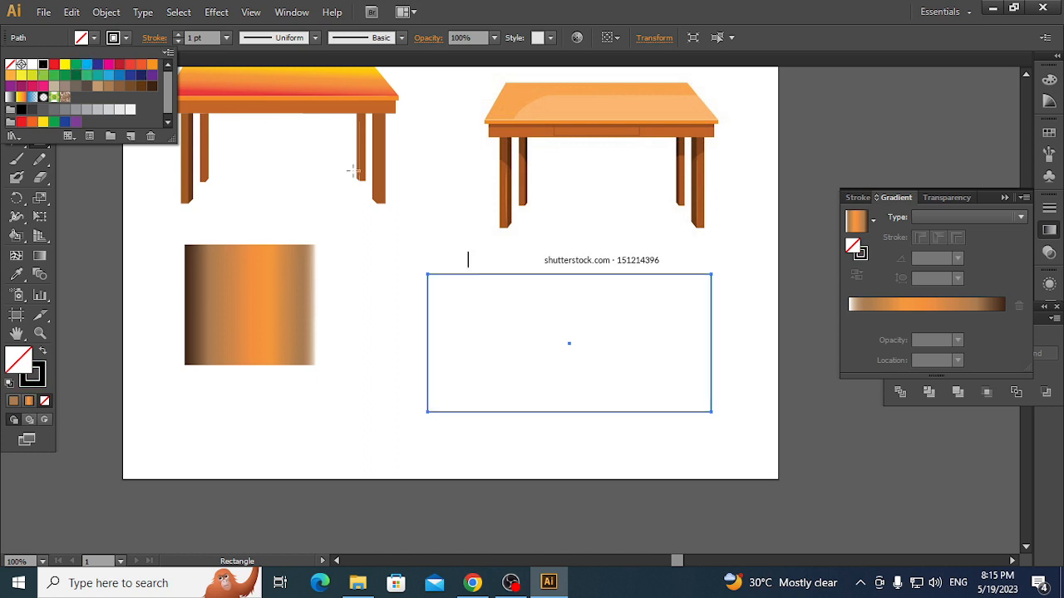
- Fill the new rectangle with the CMYK Green swatch
click(94, 38)
click(94, 37)
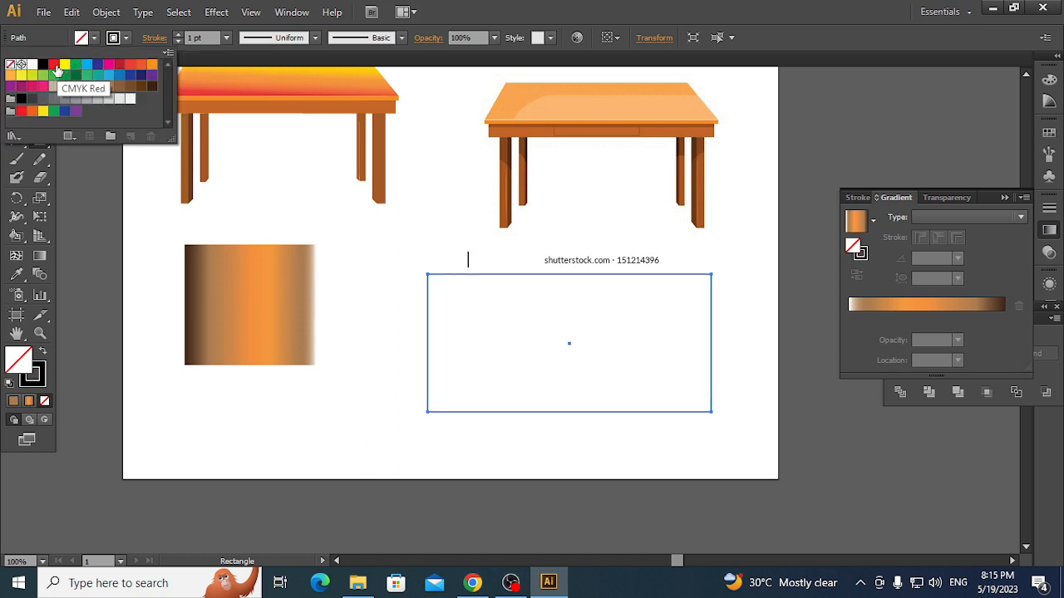
click(74, 65)
click(380, 359)
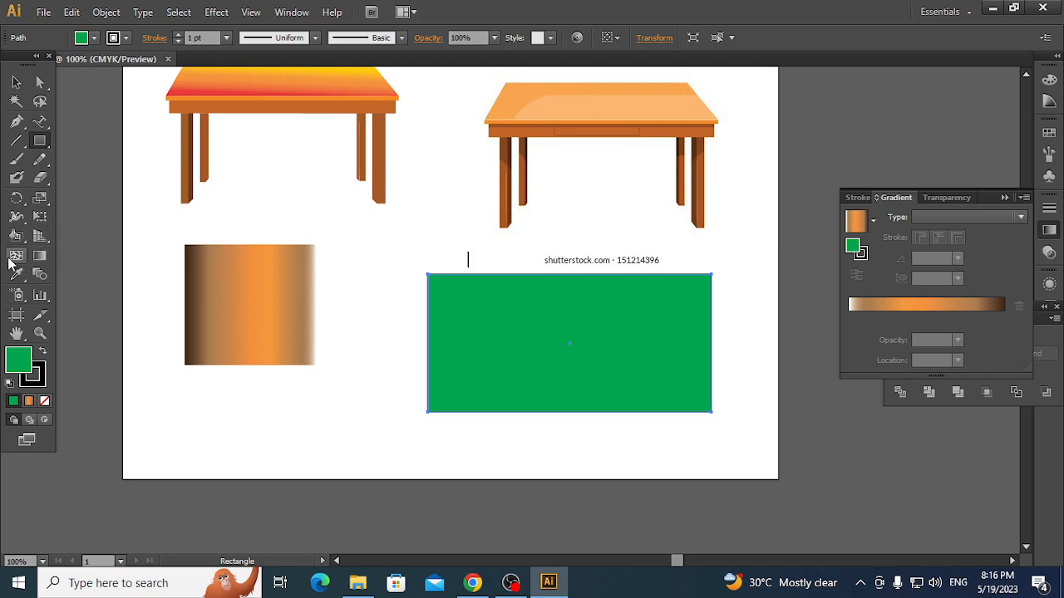
- Add gradient mesh points inside the green rectangle near its upper-left and lower-right corners, and deselect it
click(15, 258)
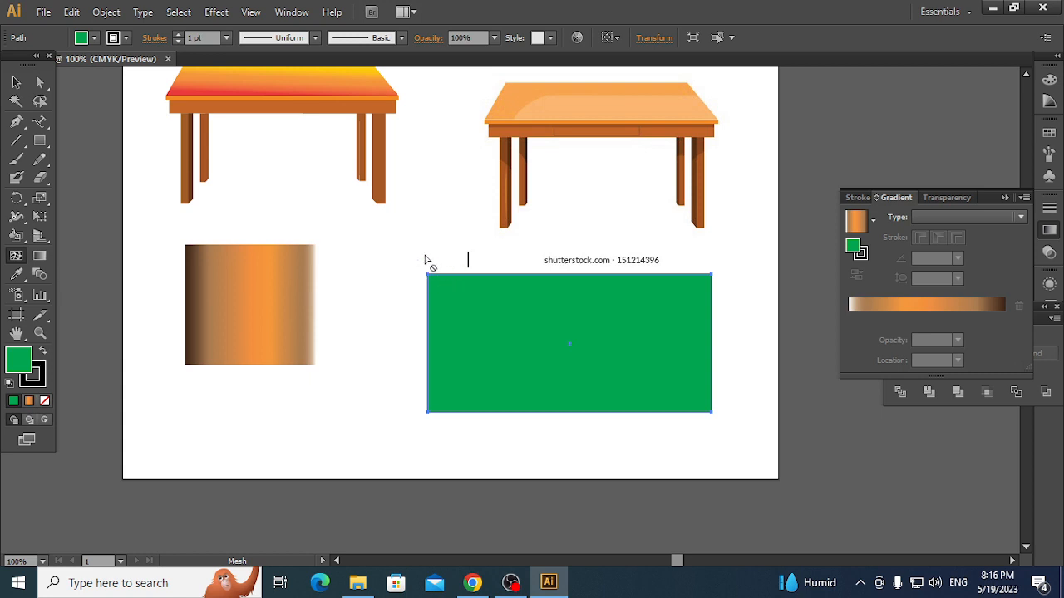
click(462, 299)
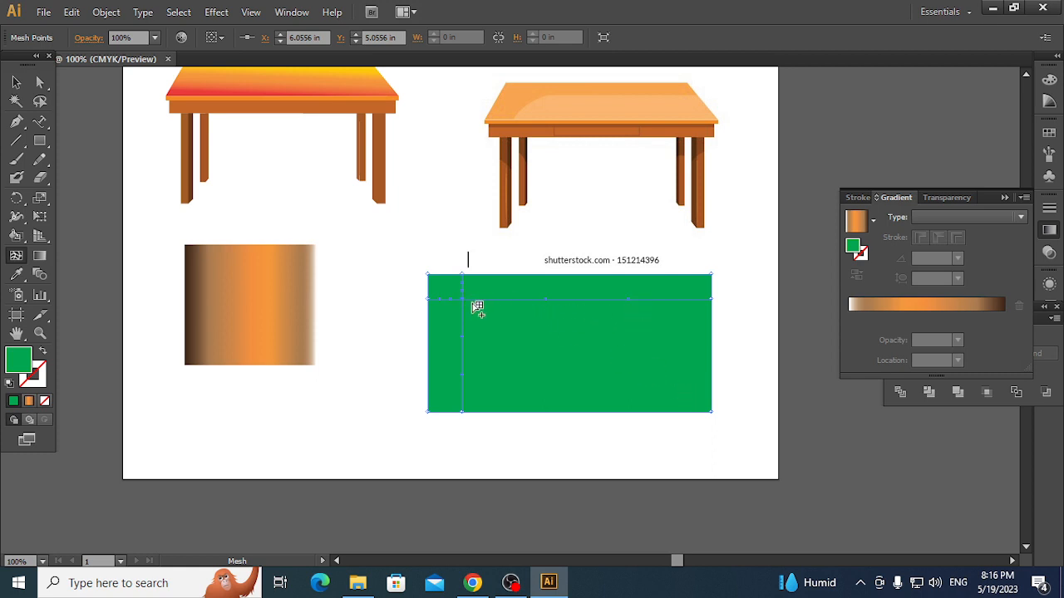
click(683, 386)
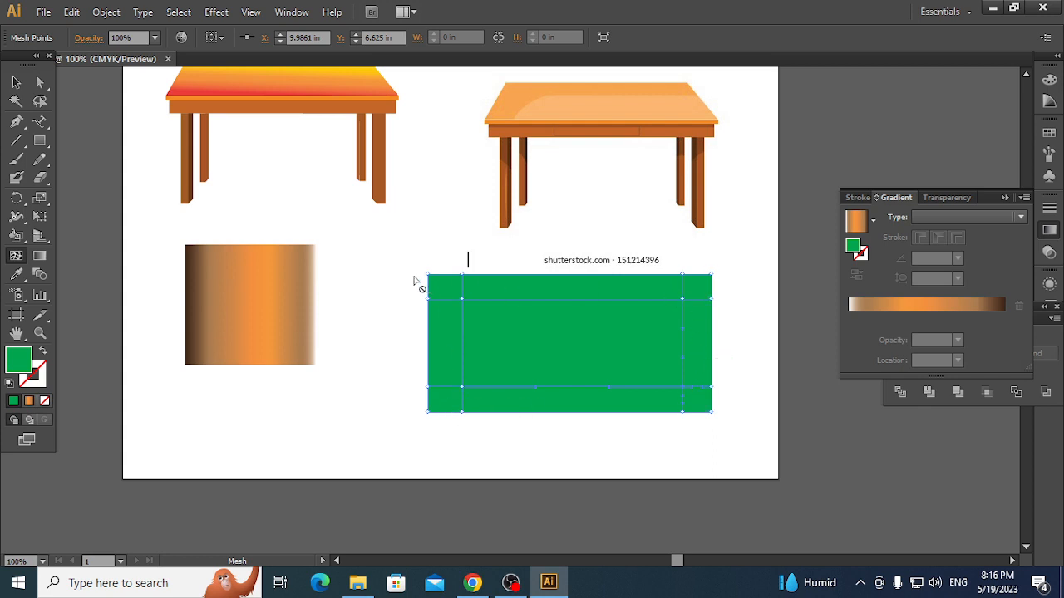
click(16, 83)
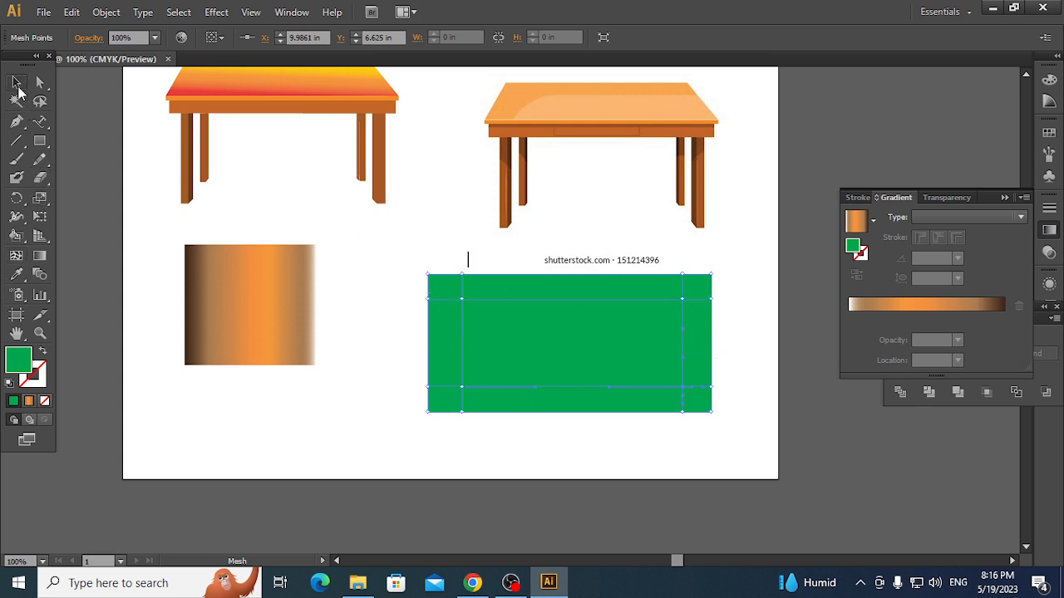
click(415, 314)
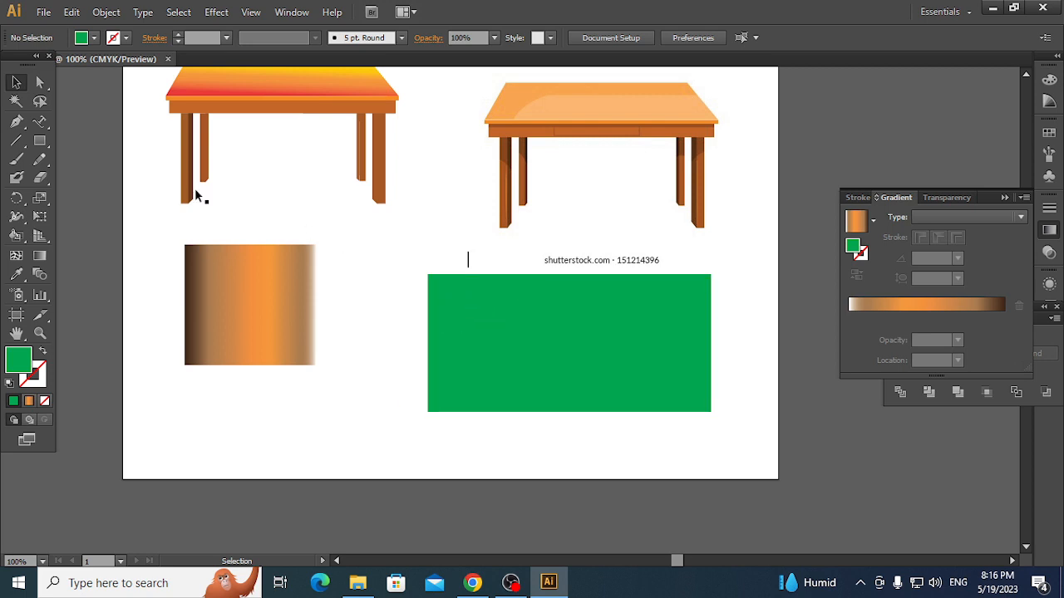
- Select the mesh points at the upper-left corner of the green rectangle with Direct Selection
click(41, 81)
drag(405, 267, 470, 296)
click(384, 273)
drag(384, 269, 468, 296)
click(405, 279)
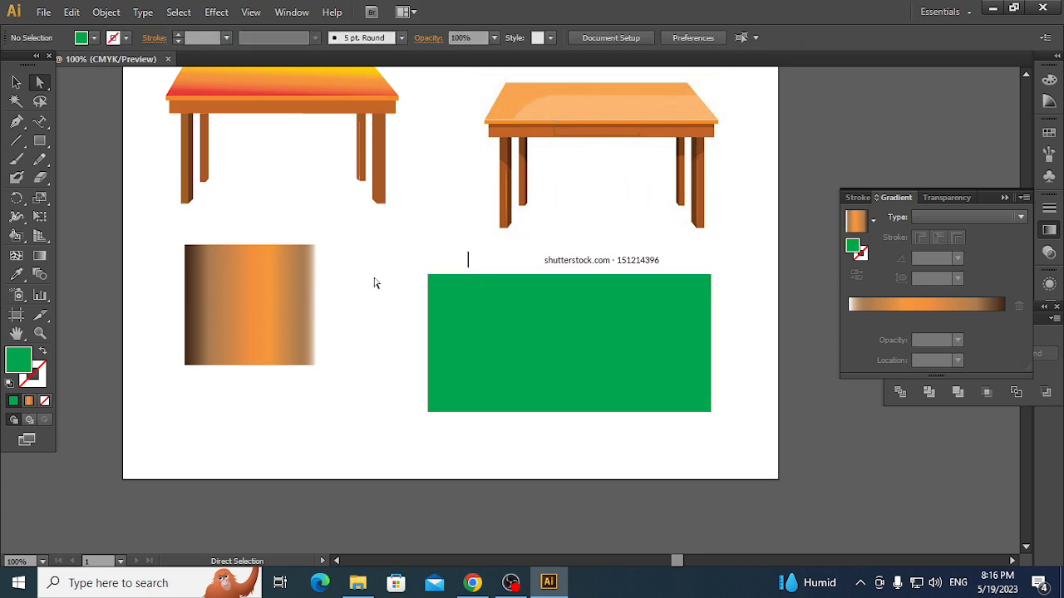
drag(380, 284, 501, 288)
click(368, 297)
click(441, 291)
click(383, 283)
drag(422, 287, 474, 301)
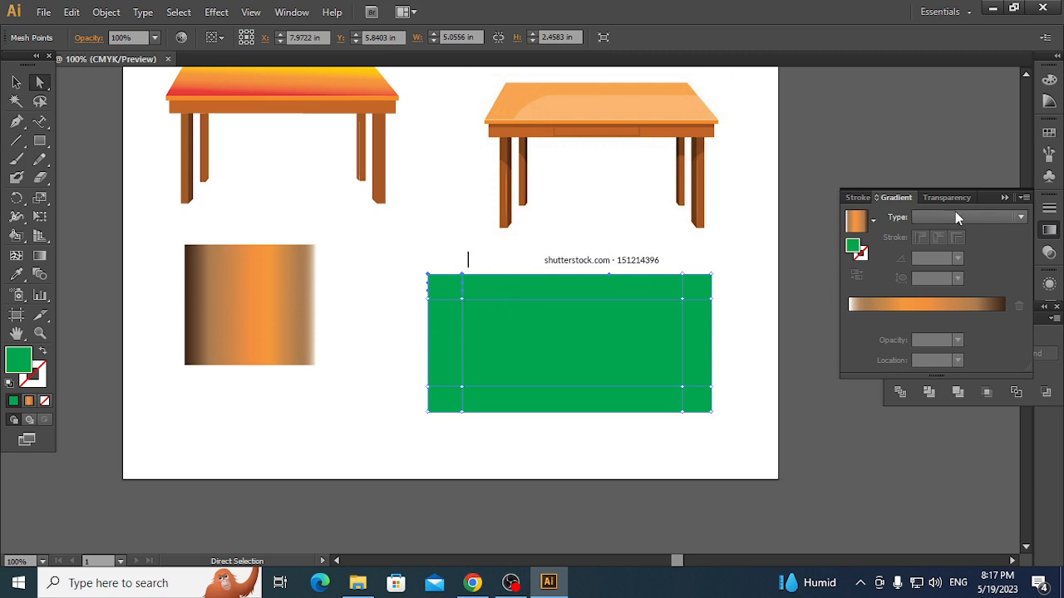
- Recolour the selected upper-left mesh points with the light brown swatch C=25 M=40 Y=65 K=0 and deselect
click(874, 220)
double_click(859, 247)
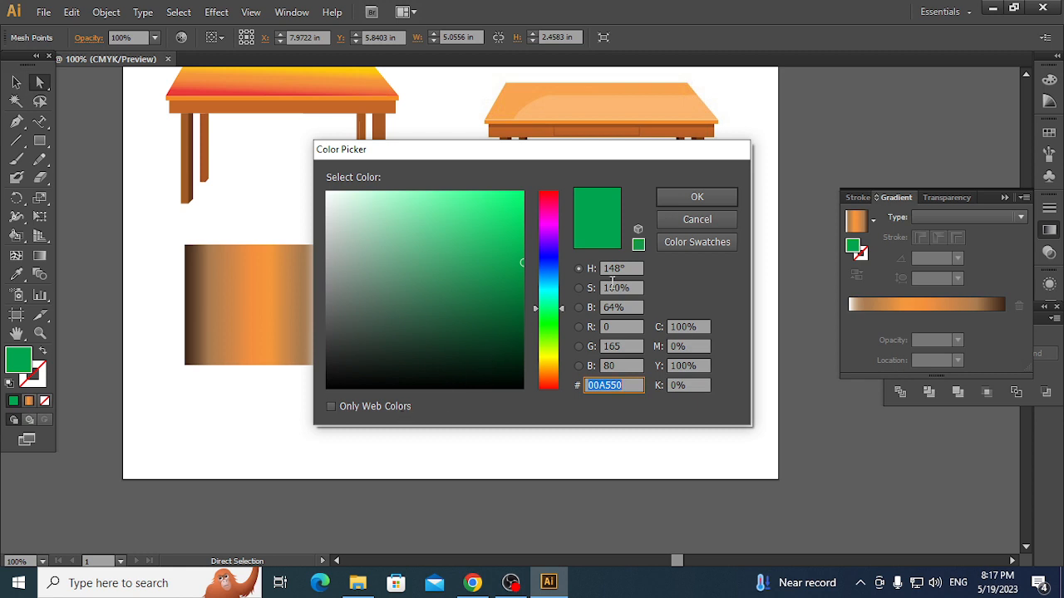
click(687, 244)
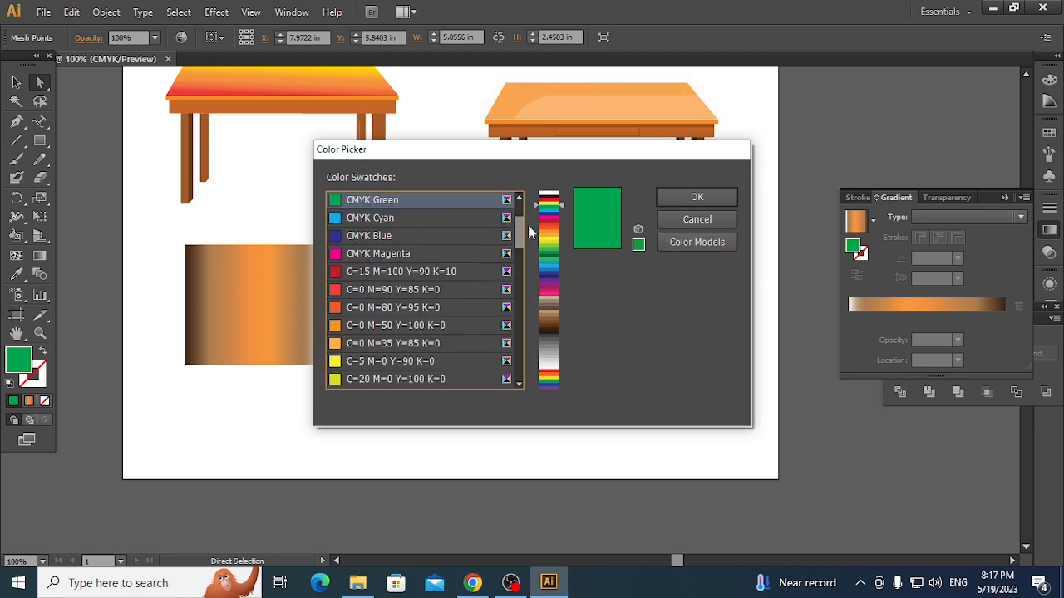
drag(517, 229, 543, 207)
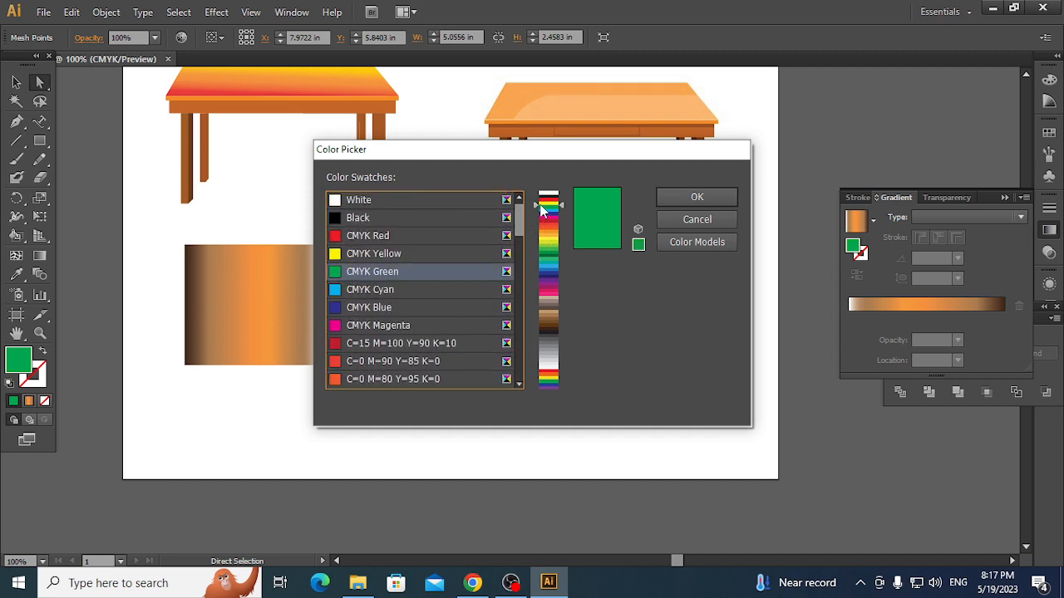
click(553, 333)
click(554, 322)
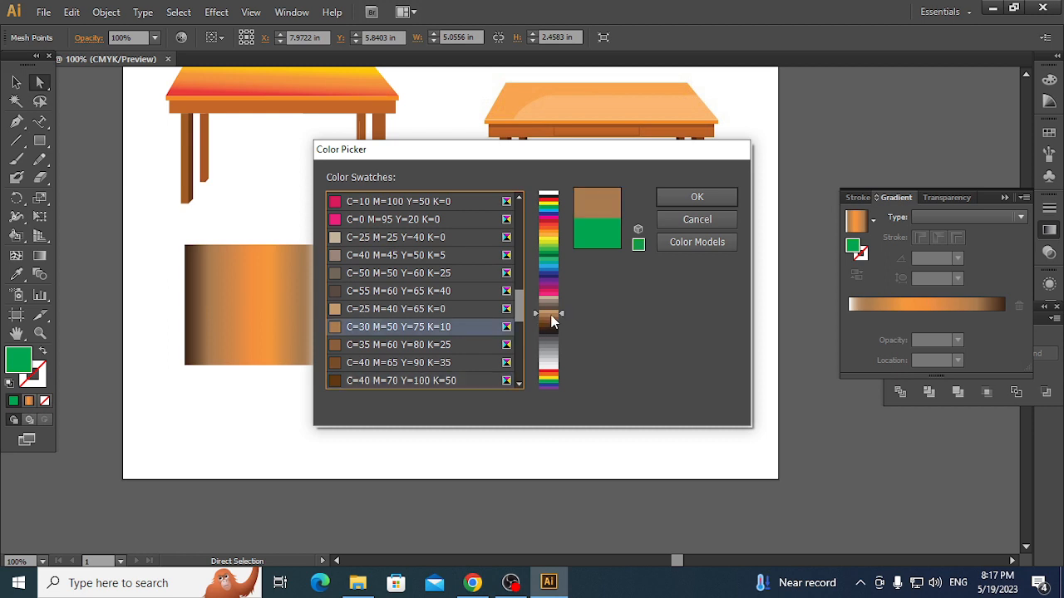
click(550, 311)
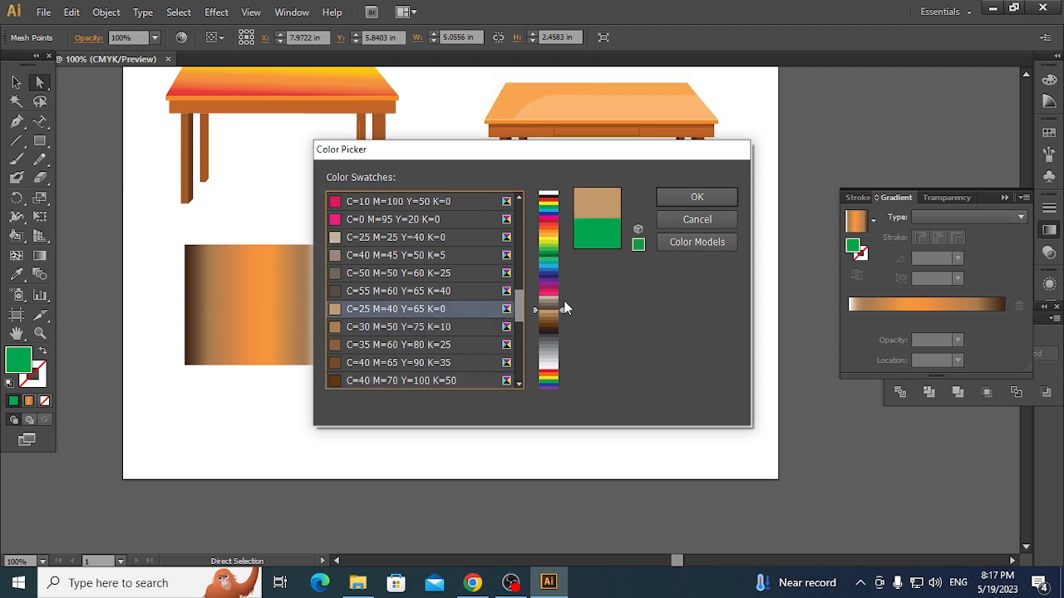
click(685, 192)
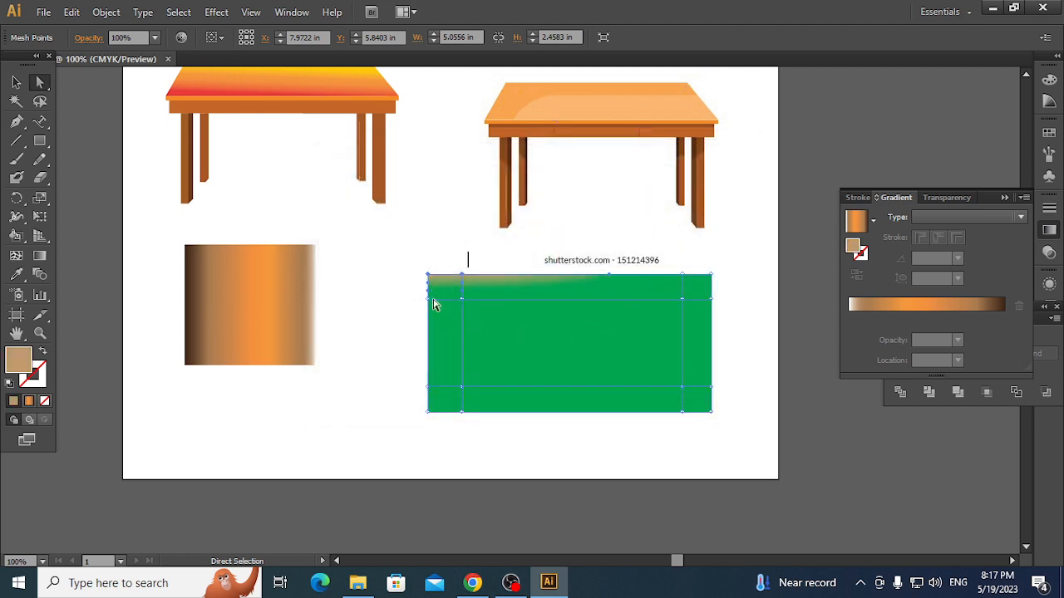
click(731, 403)
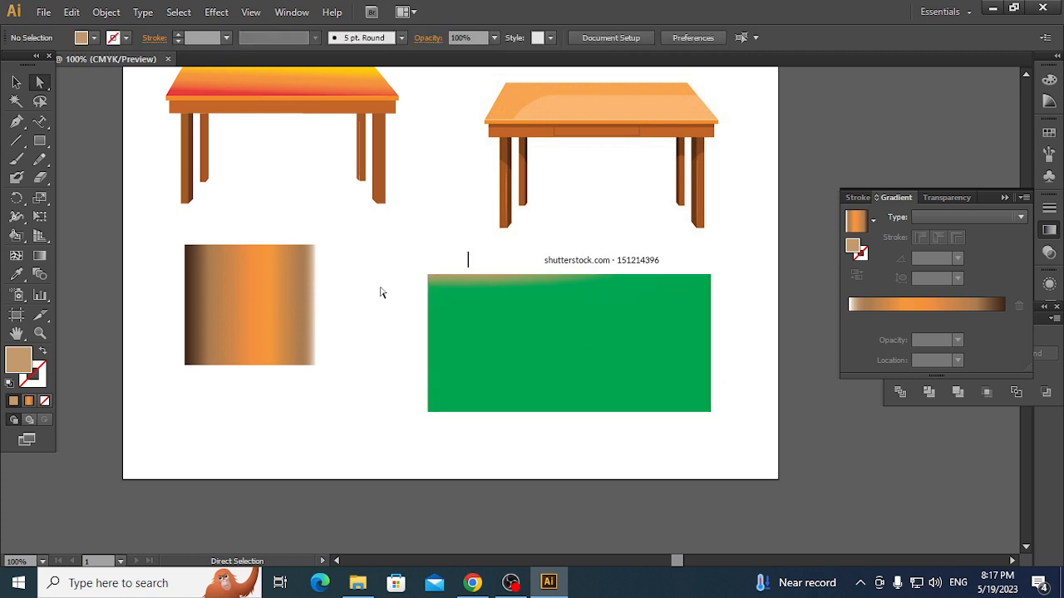
- Undo the light brown recolouring of the mesh points and clear the selection
key(ctrl+z)
key(ctrl+z)
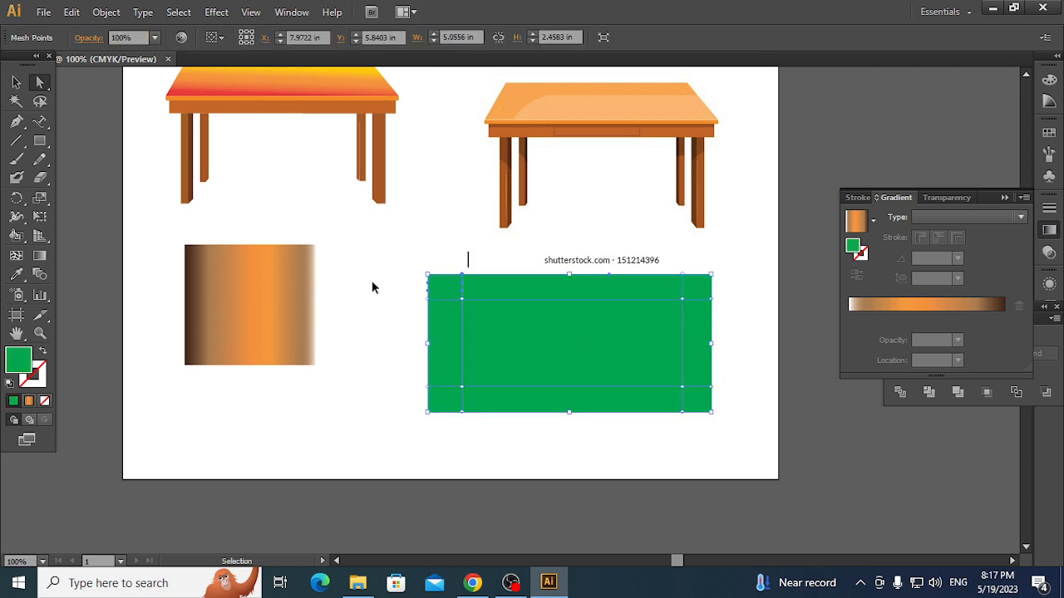
key(a)
click(402, 249)
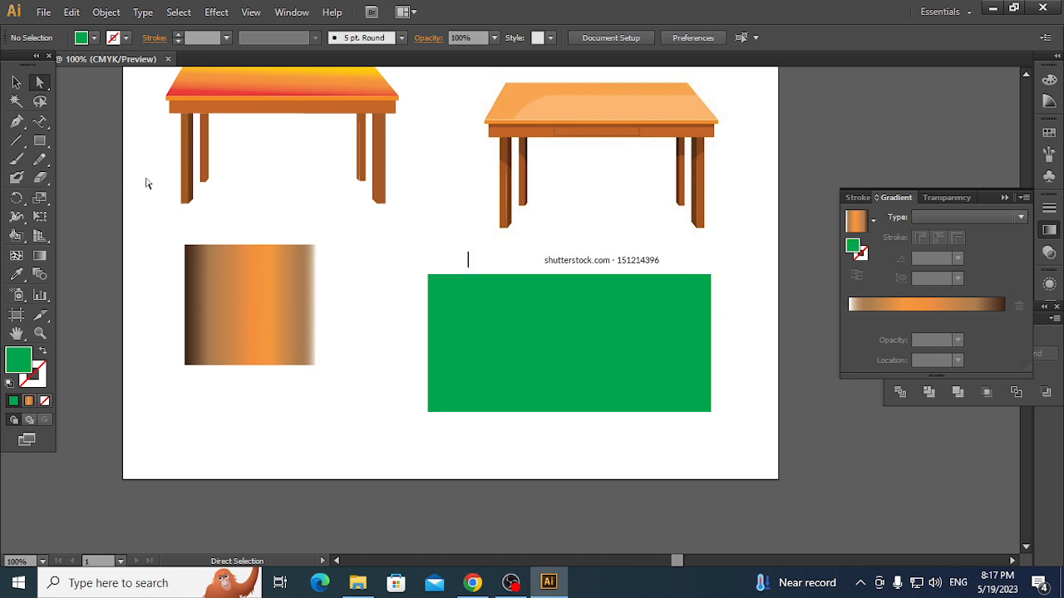
- Move the green mesh rectangle down and to the left, farther below the reference table, and deselect it
click(15, 83)
drag(524, 343, 479, 386)
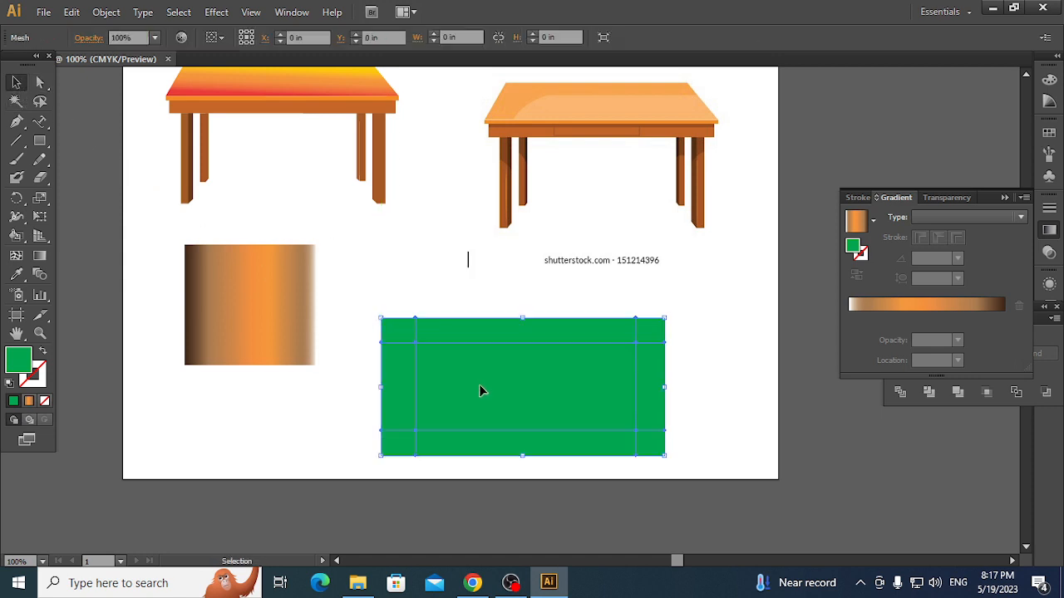
click(737, 369)
- Select the mesh points at all four outer corners of the green rectangle together
click(40, 83)
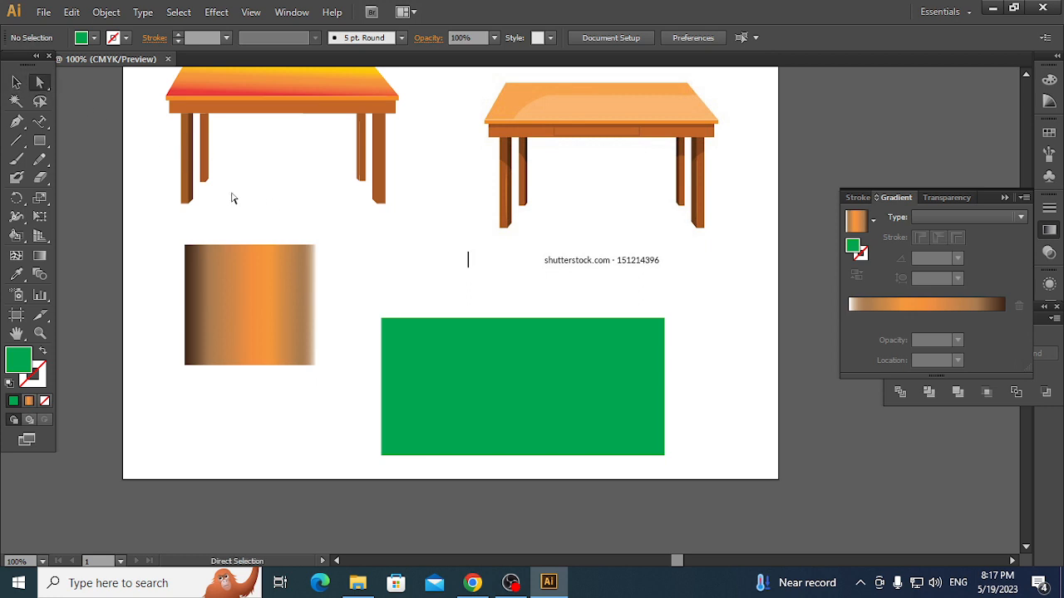
drag(373, 302, 415, 340)
drag(723, 310, 625, 338)
drag(689, 445, 632, 460)
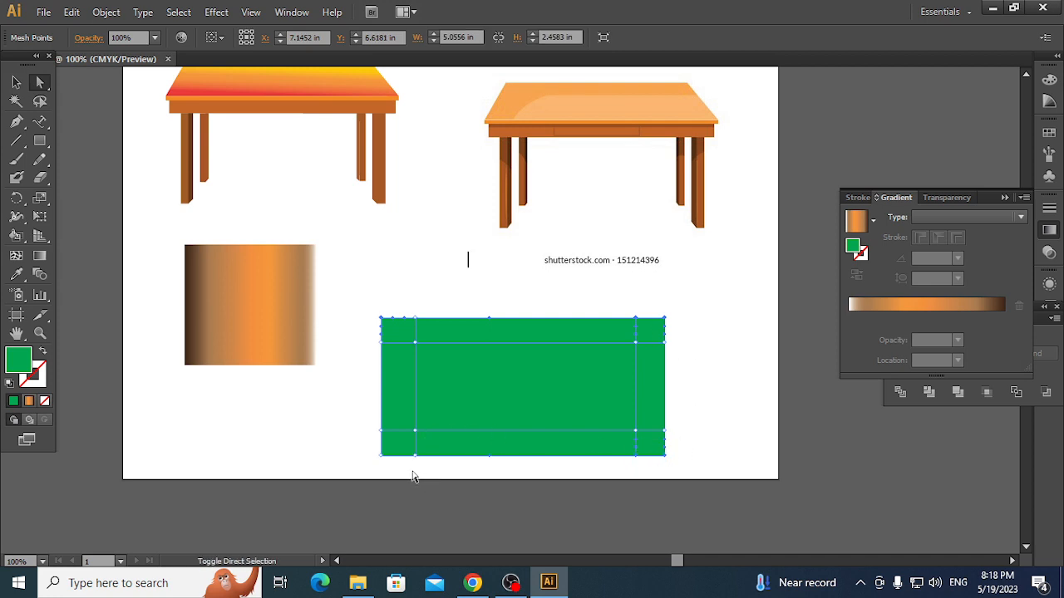
drag(414, 477, 375, 440)
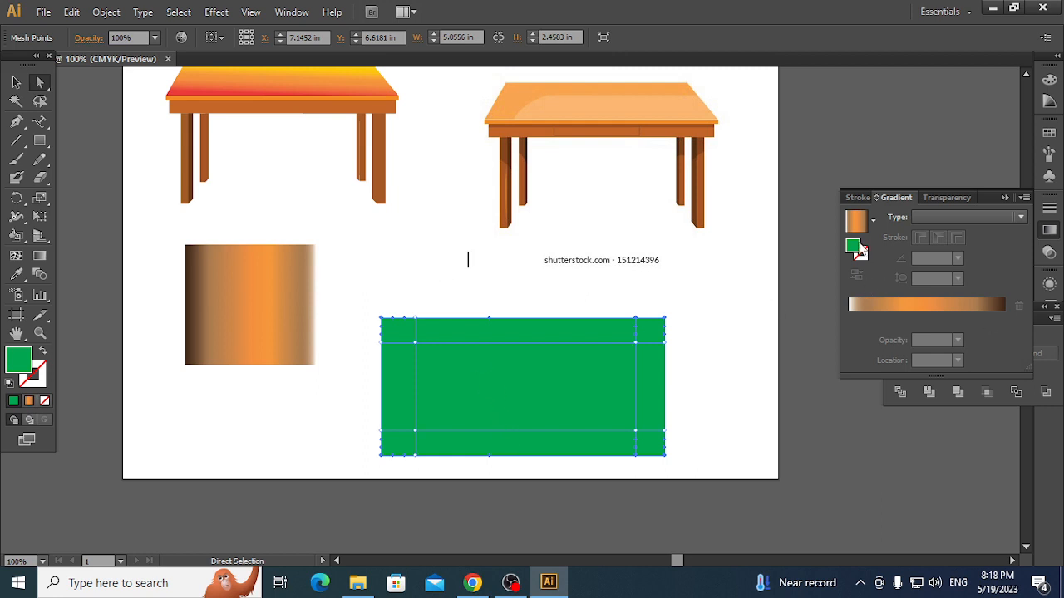
- Recolour the selected corner mesh points a bright pinkish red and deselect the rectangle
double_click(856, 248)
drag(556, 254, 550, 207)
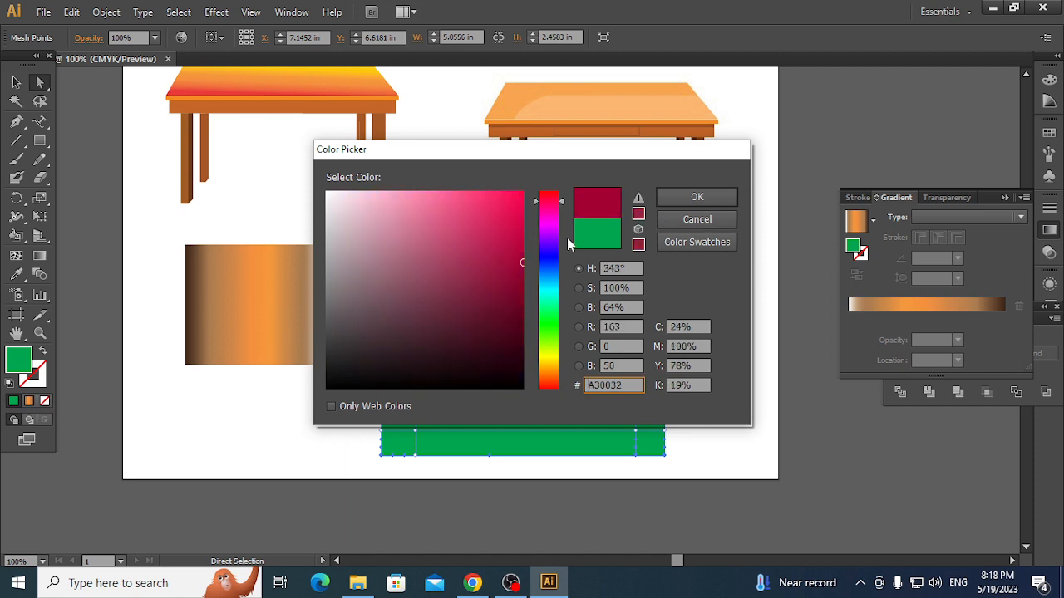
click(491, 222)
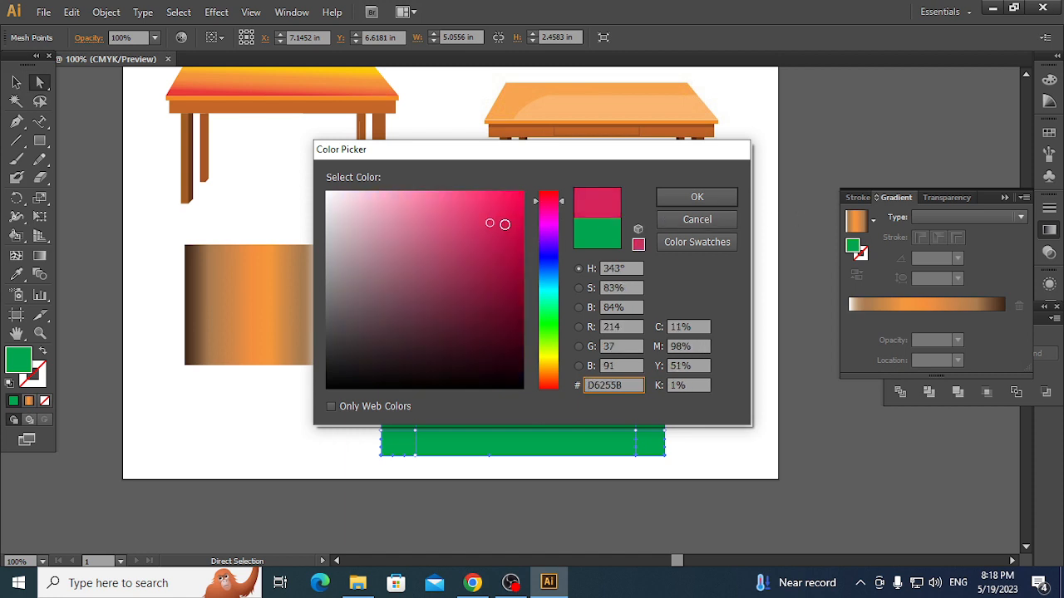
drag(504, 223, 504, 208)
click(709, 200)
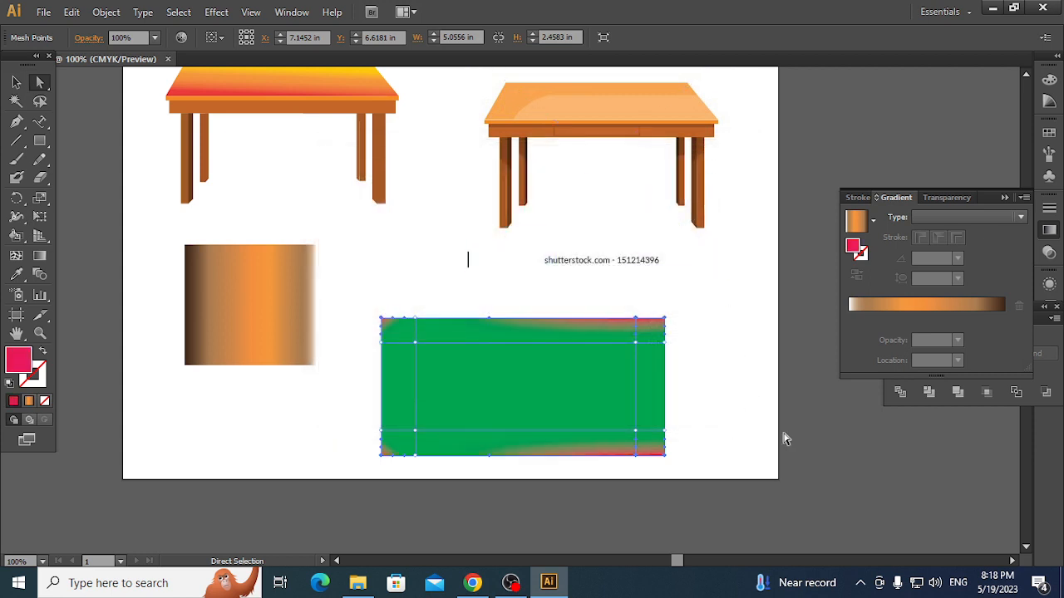
click(723, 427)
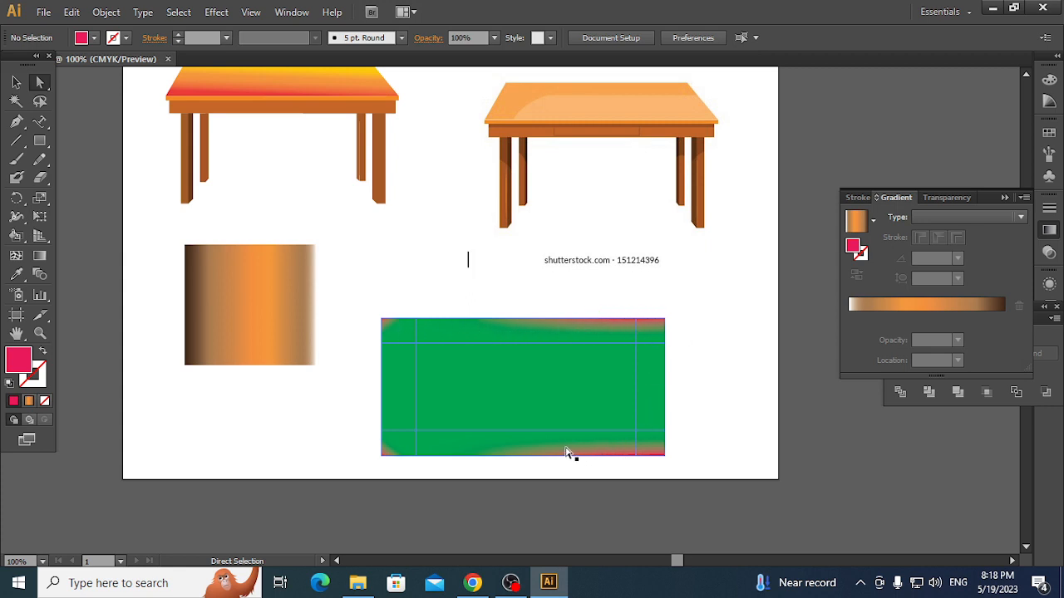
- Delete the inner horizontal mesh lines and the right-hand vertical mesh line, check the remaining mesh line, and deselect
click(640, 384)
click(636, 382)
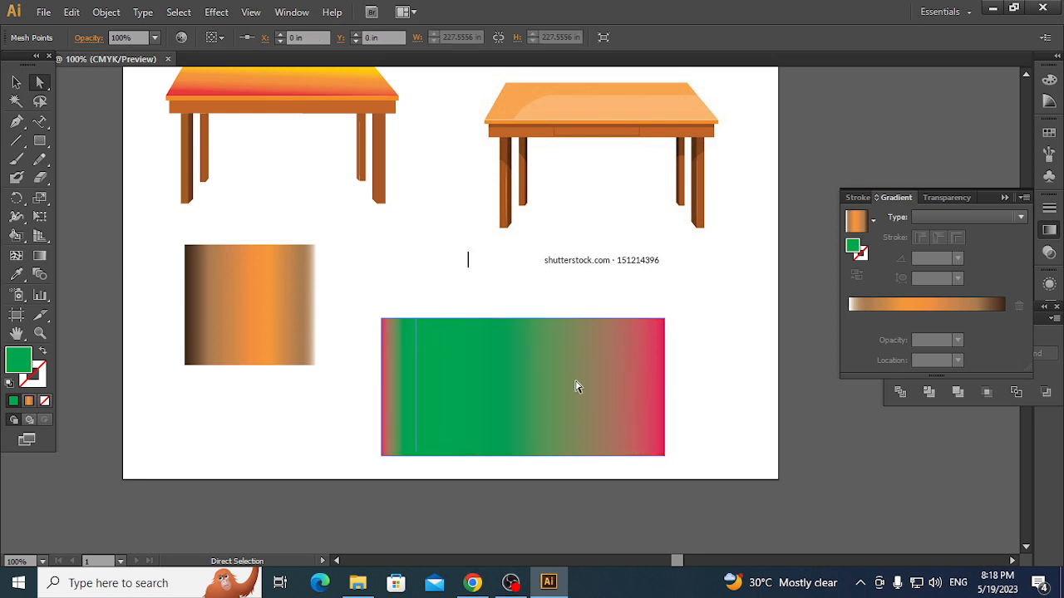
click(417, 390)
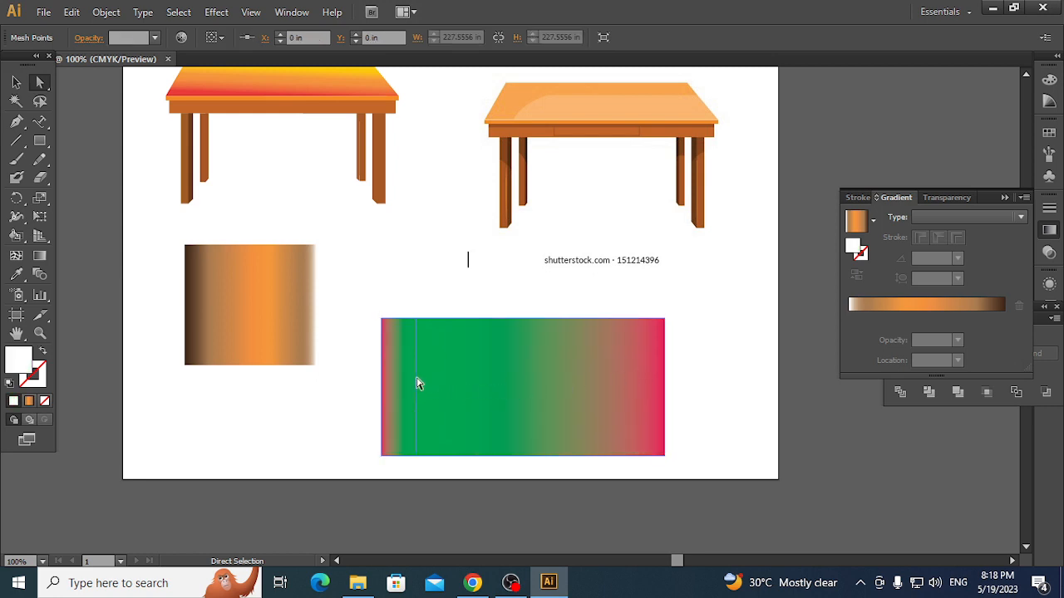
click(702, 339)
click(580, 387)
click(666, 369)
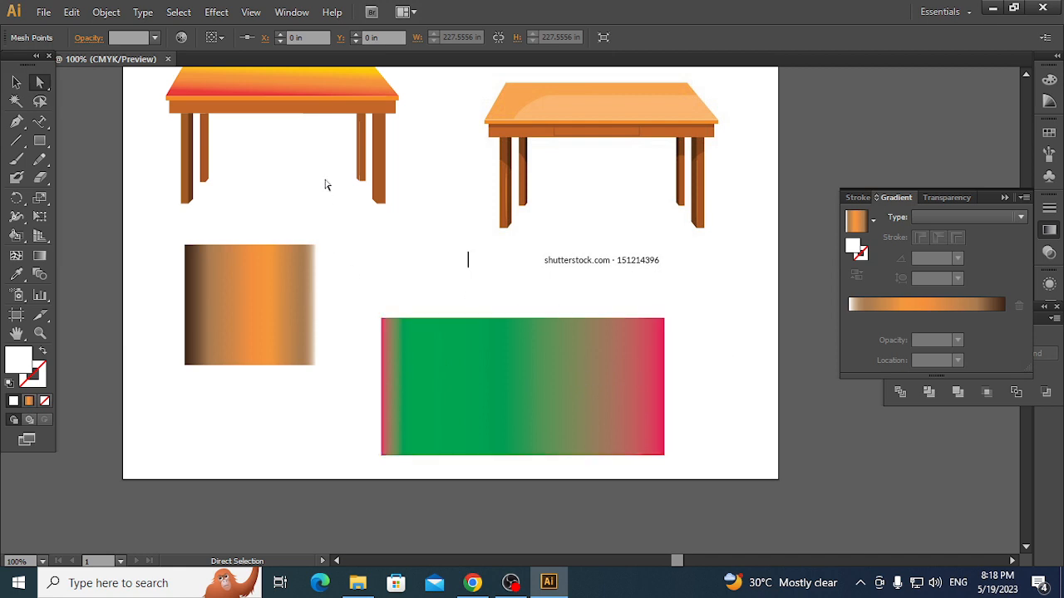
- Delete the green and red mesh rectangle and draw a new wide rectangle below the reference table
click(15, 83)
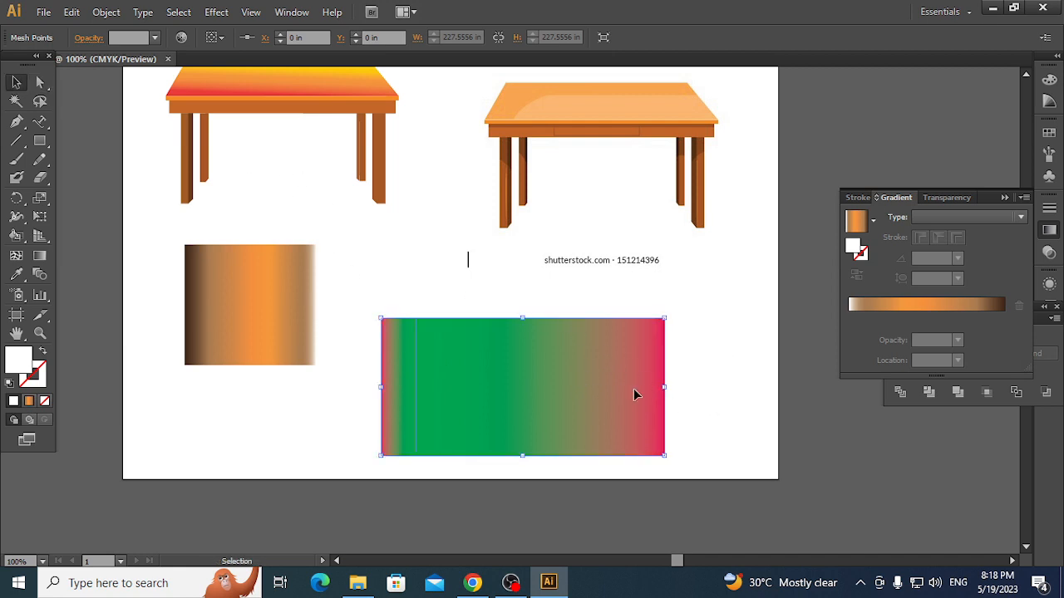
key(Delete)
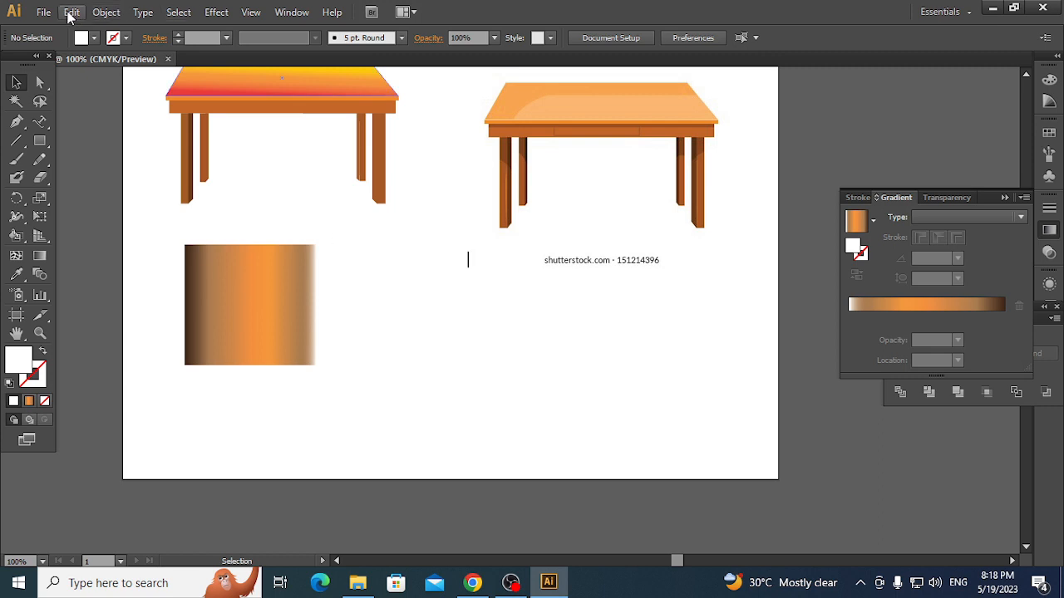
click(39, 142)
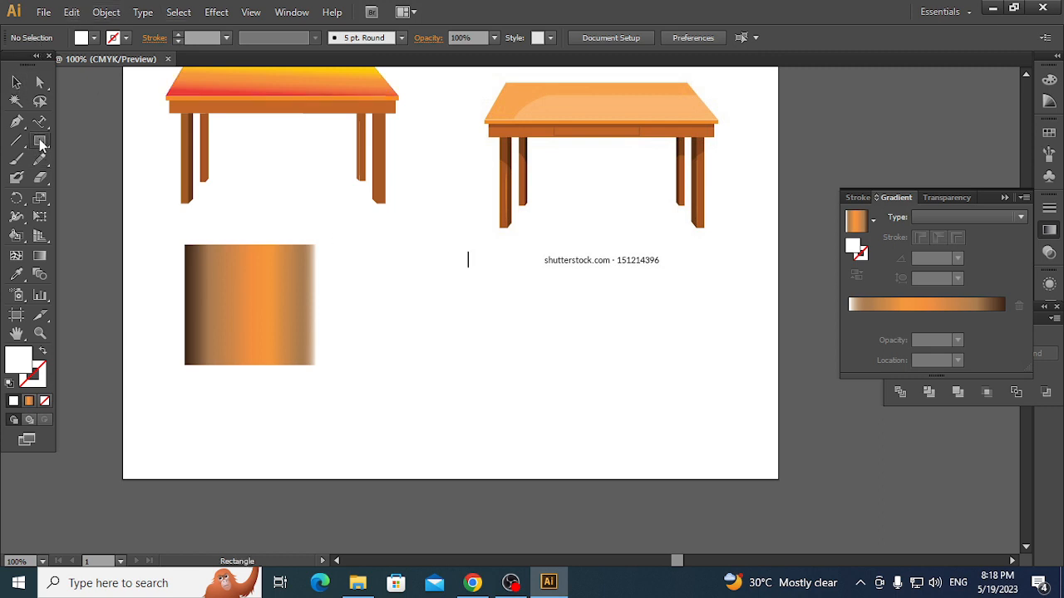
drag(40, 141, 103, 140)
drag(476, 305, 749, 440)
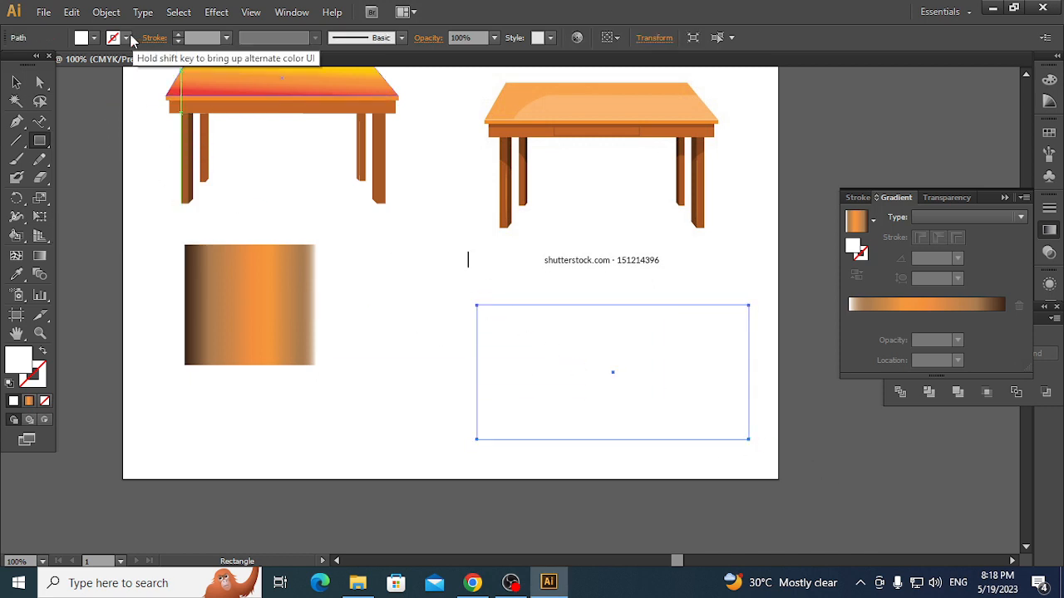
- Give the new rectangle a 1 pt black stroke and a bright pink fill, and deselect it
click(126, 38)
click(43, 64)
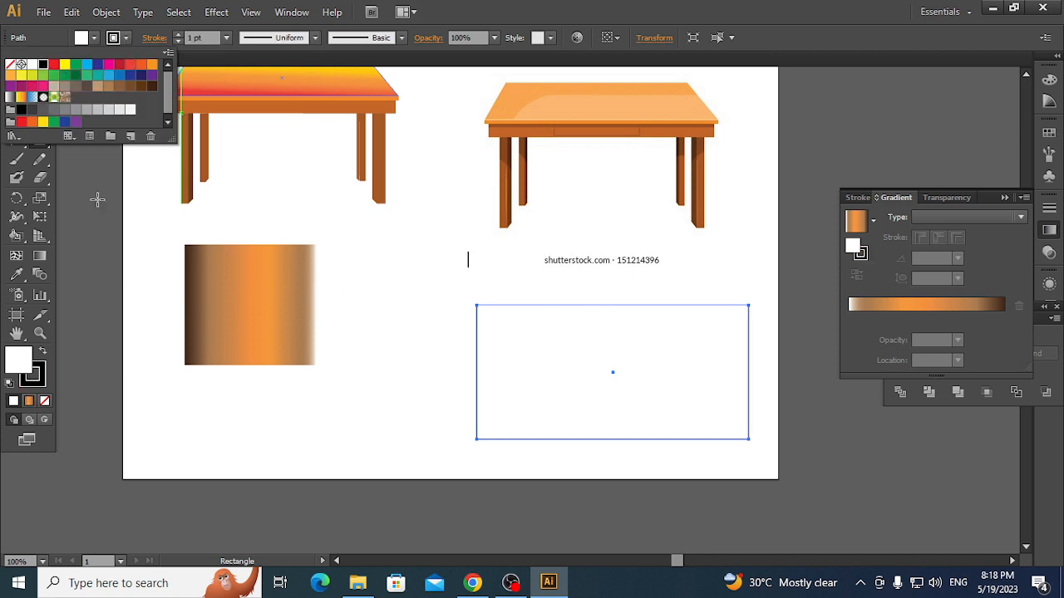
click(16, 83)
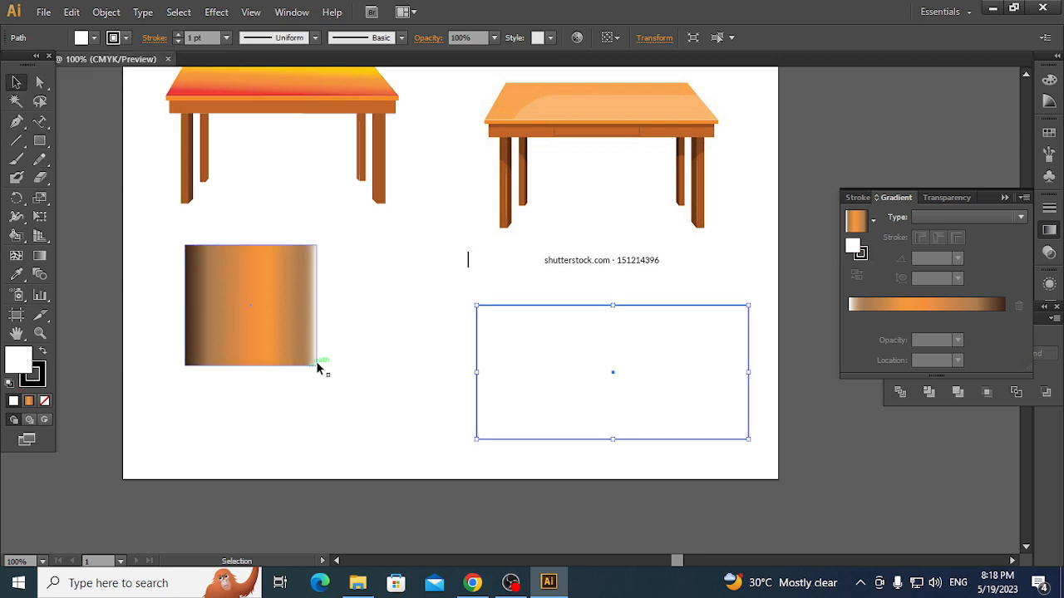
click(353, 410)
click(493, 352)
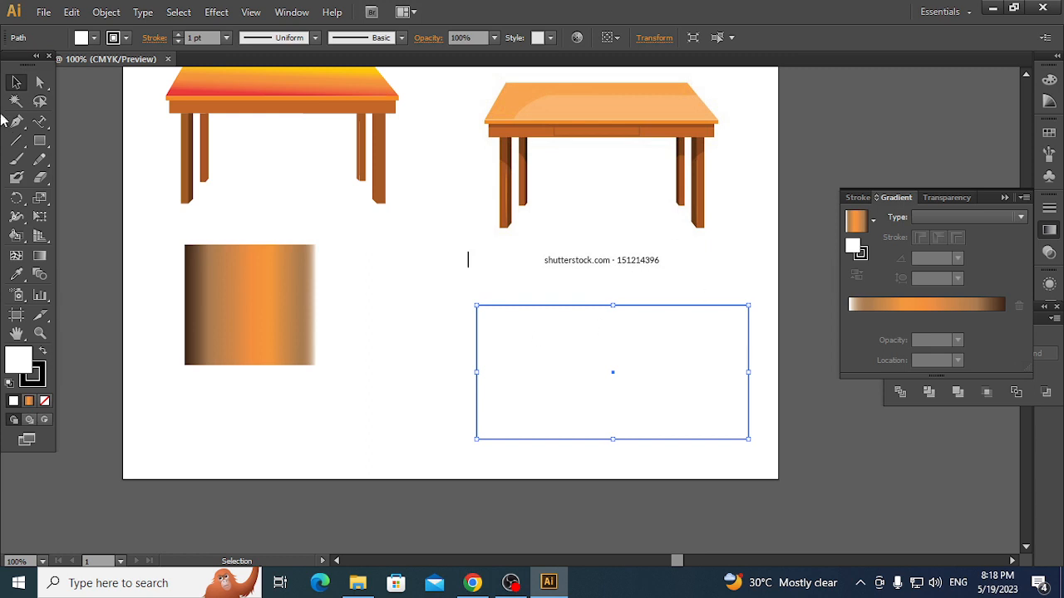
click(81, 37)
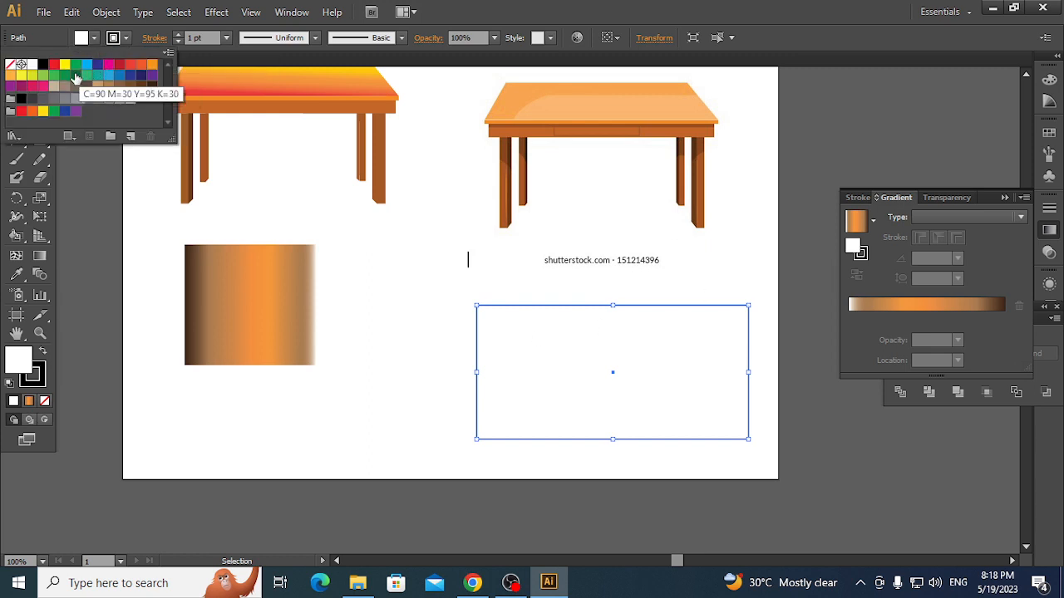
click(44, 86)
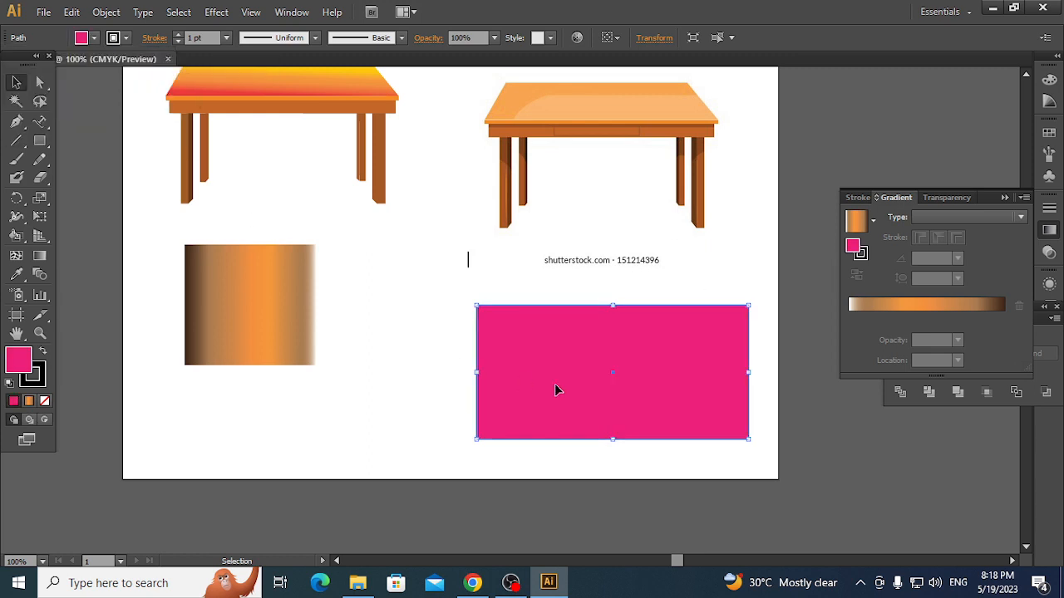
click(430, 379)
- Add two gradient mesh points to the pink rectangle, about one third and three quarters across on the same mid-height horizontal line
click(16, 255)
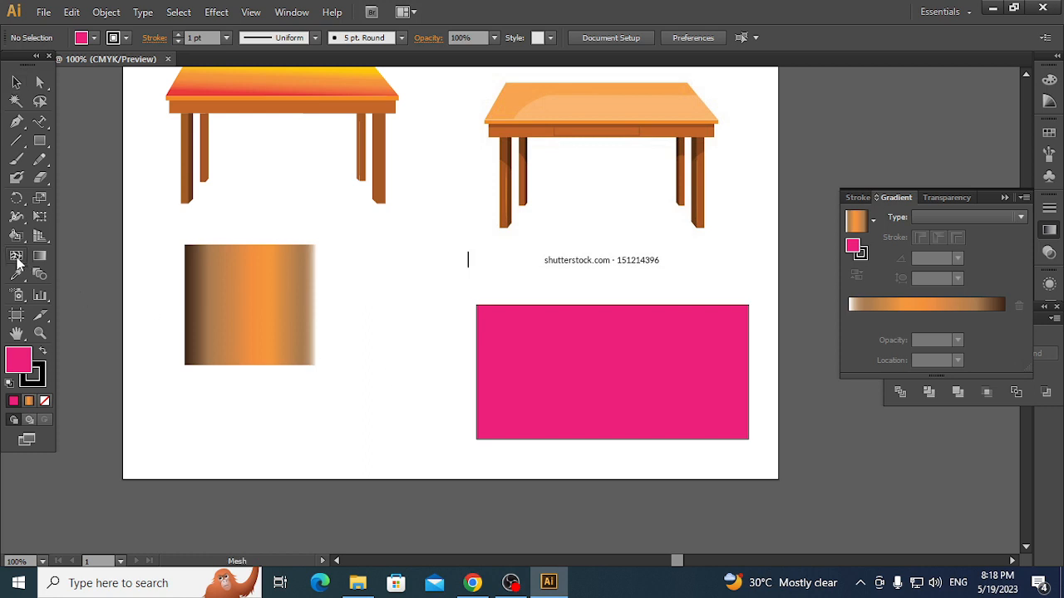
click(565, 363)
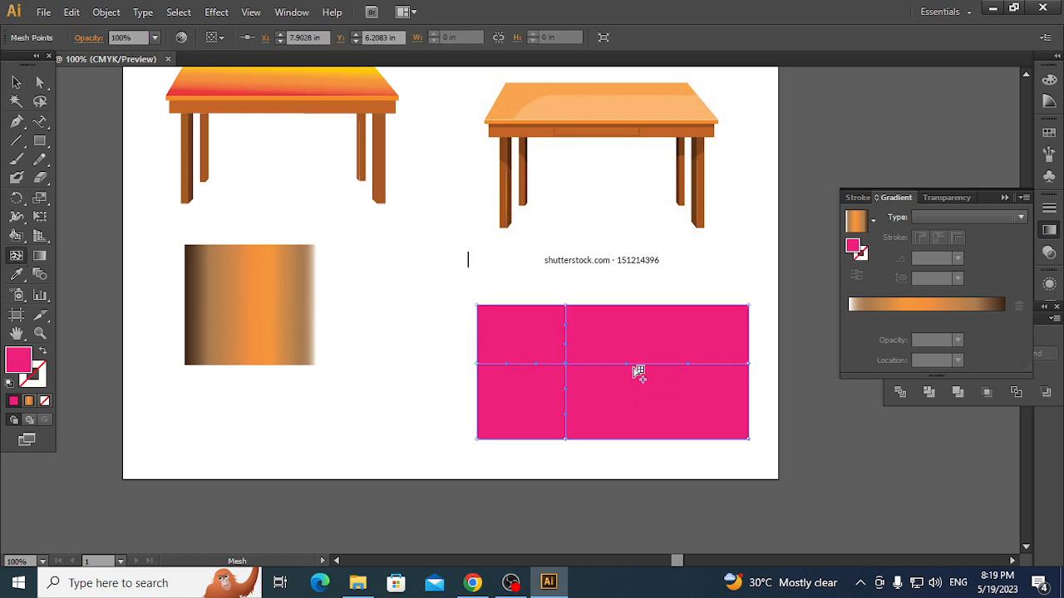
click(680, 365)
- Try recolouring the two upper-left mesh points of the pink rectangle bright green (2DEA32), and undo the change
click(40, 82)
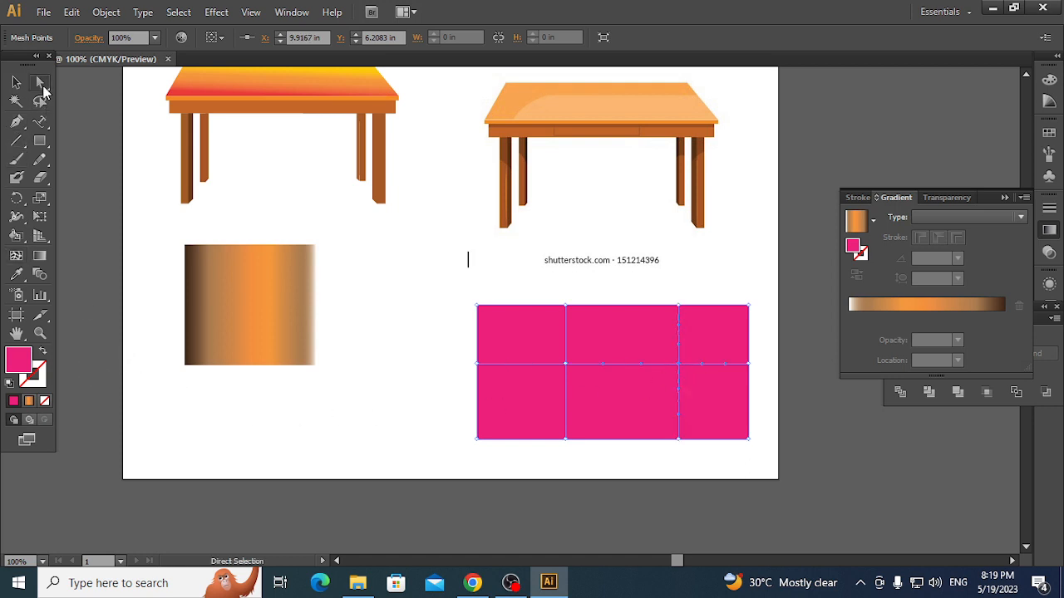
click(404, 305)
drag(437, 295, 570, 357)
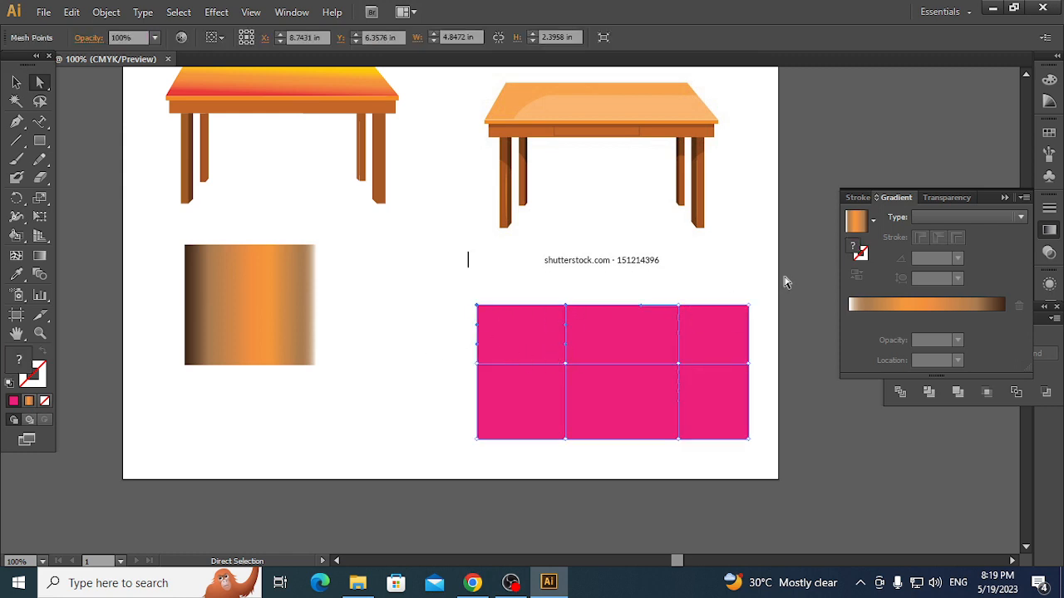
double_click(854, 248)
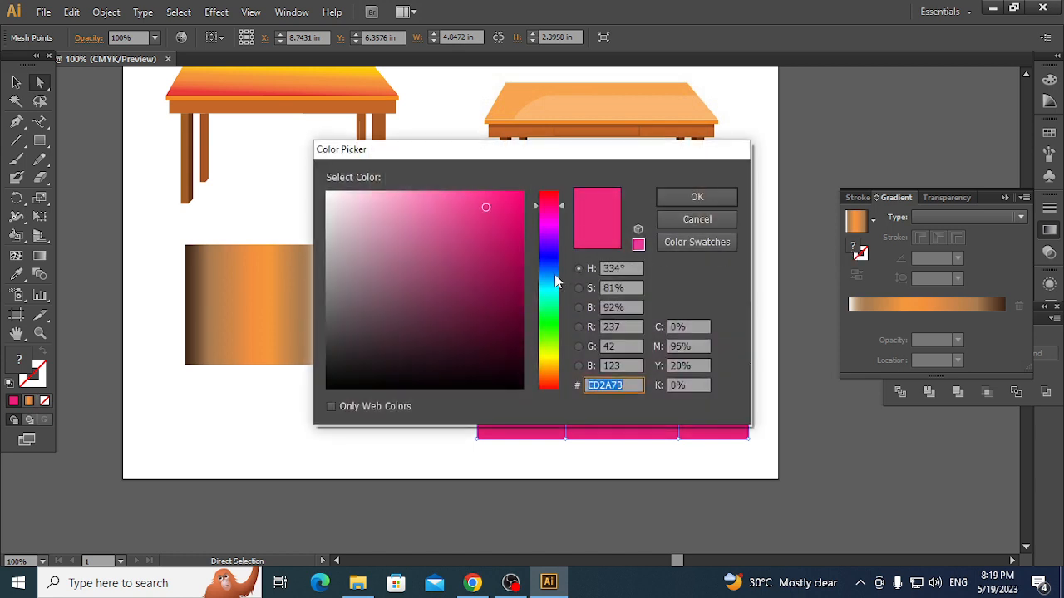
click(549, 322)
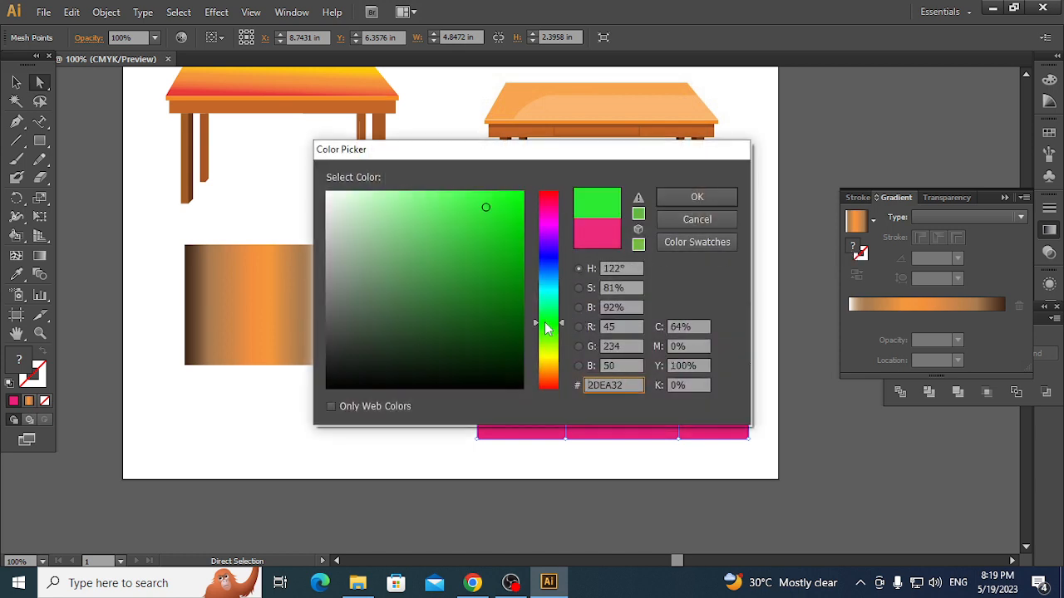
click(704, 194)
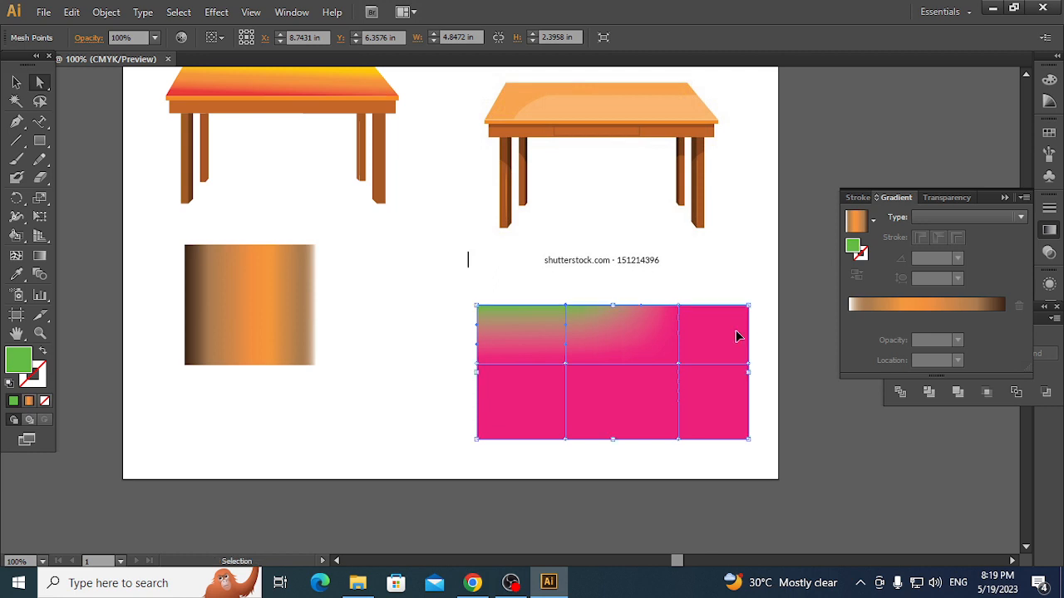
key(ctrl+z)
- Try recolouring only the upper-left corner mesh point of the pink rectangle green, and undo the change
drag(432, 292, 470, 310)
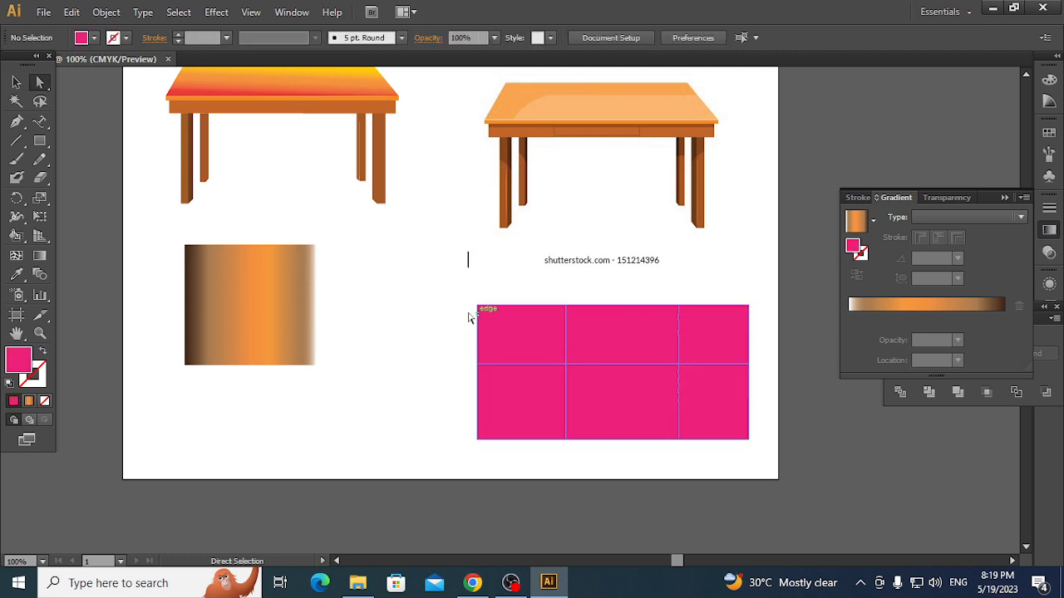
click(539, 333)
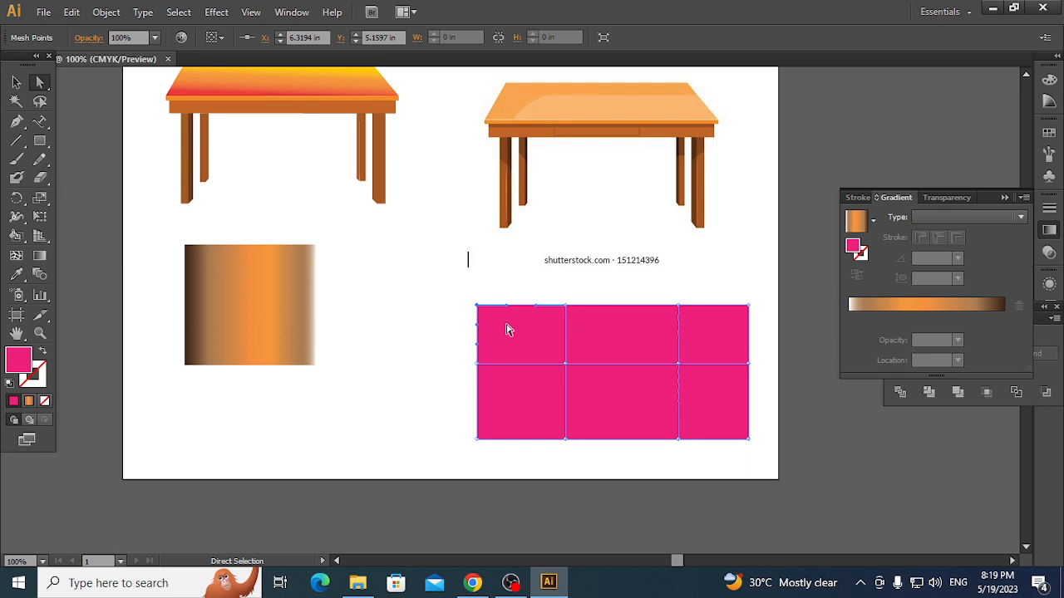
double_click(852, 246)
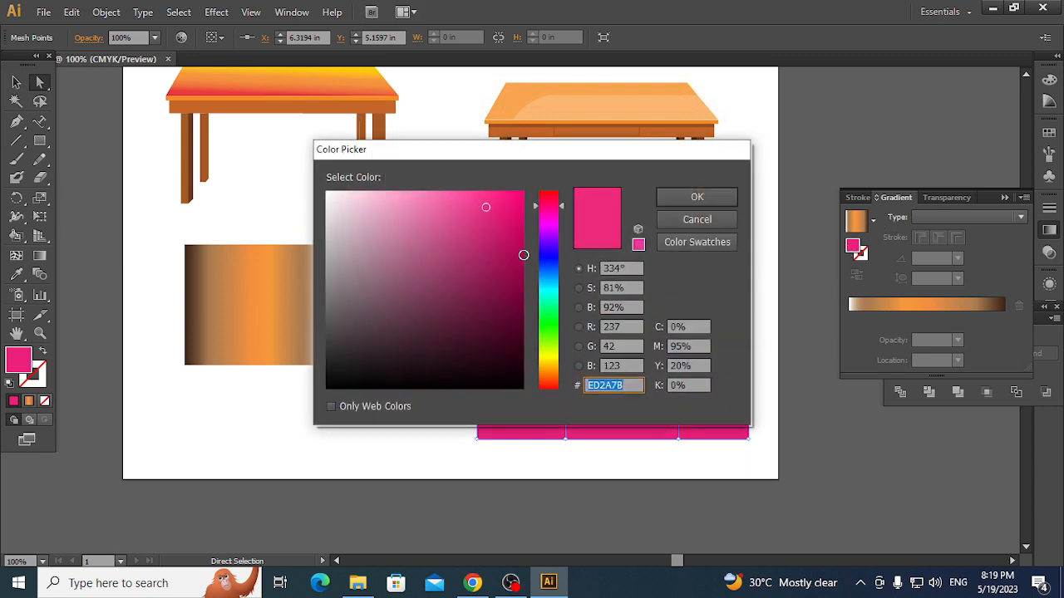
click(555, 302)
click(695, 204)
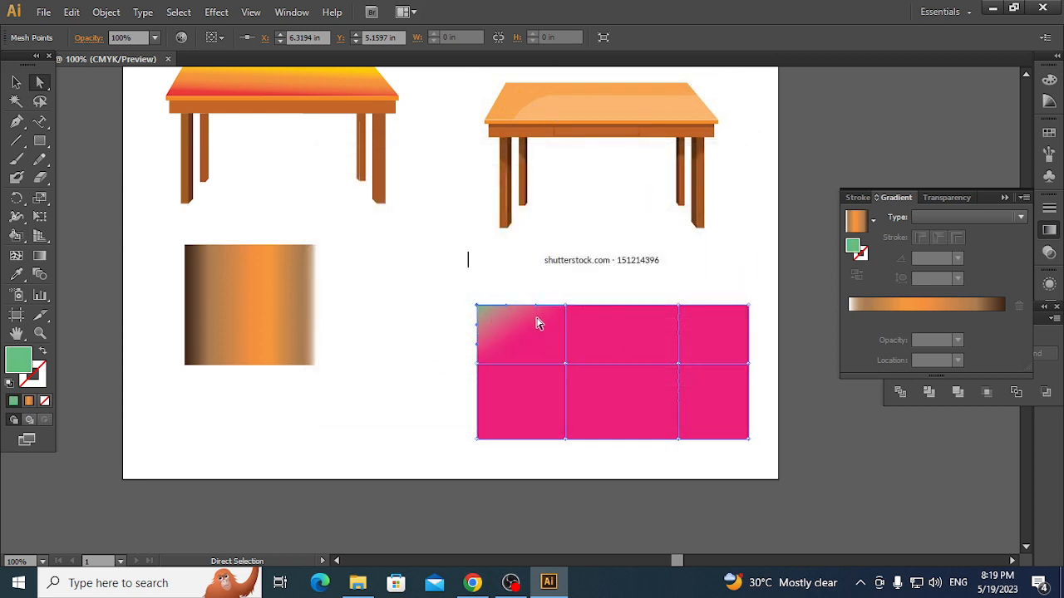
key(ctrl+z)
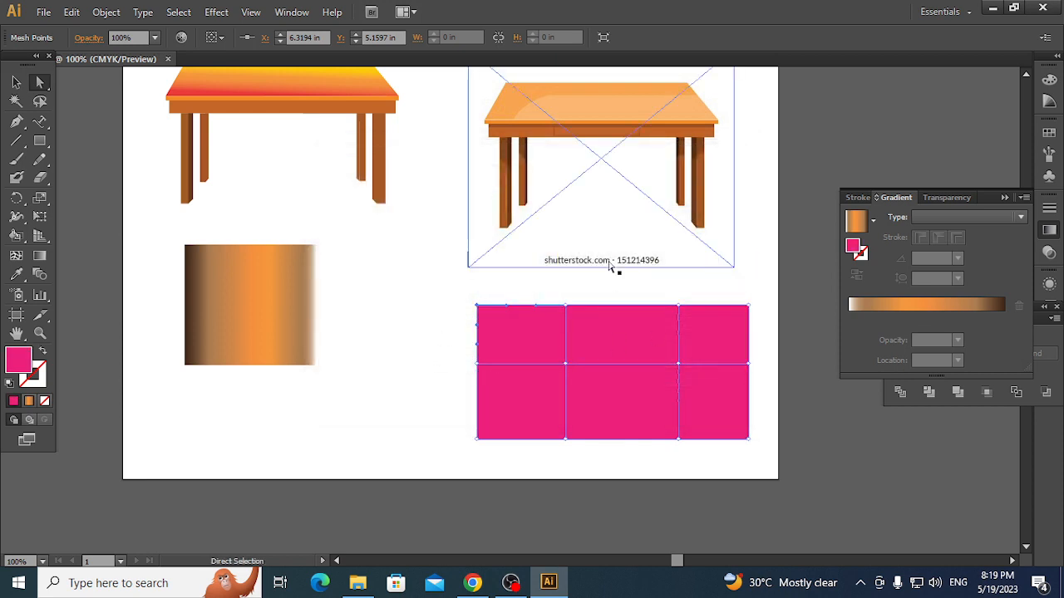
- Try to select the upper-left cell of the pink rectangle's mesh with marquees of different extents
click(428, 331)
drag(436, 298, 577, 361)
drag(441, 292, 573, 372)
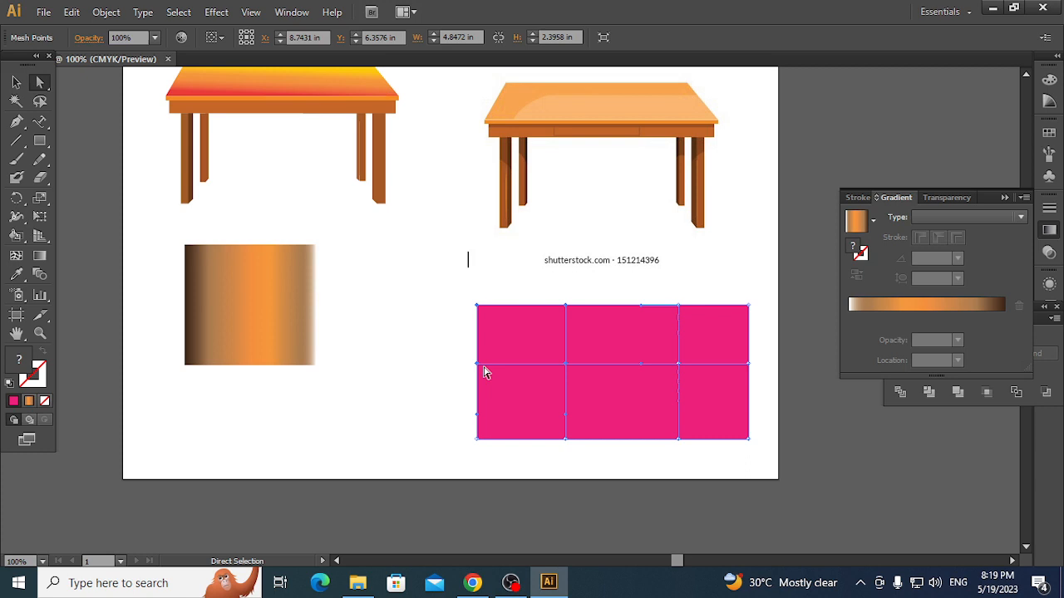
click(440, 334)
drag(442, 309, 572, 349)
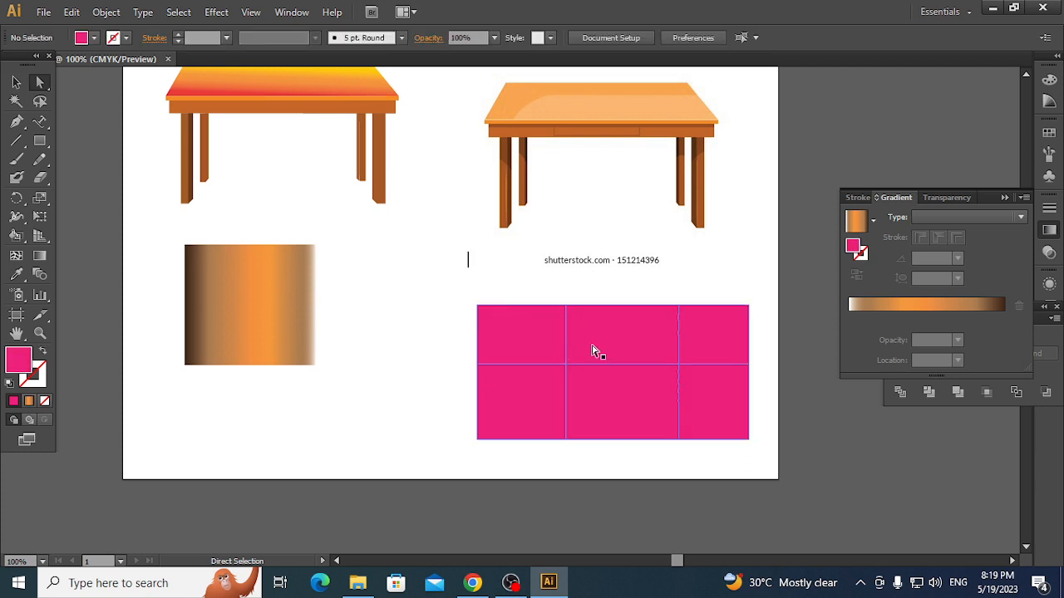
click(491, 330)
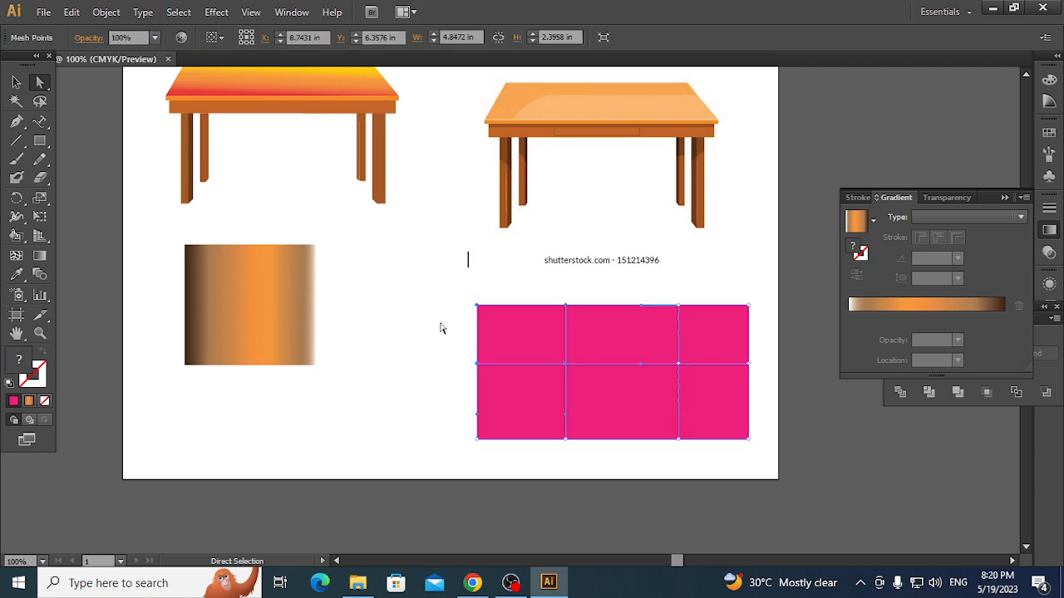
drag(444, 335, 571, 346)
drag(437, 333, 590, 349)
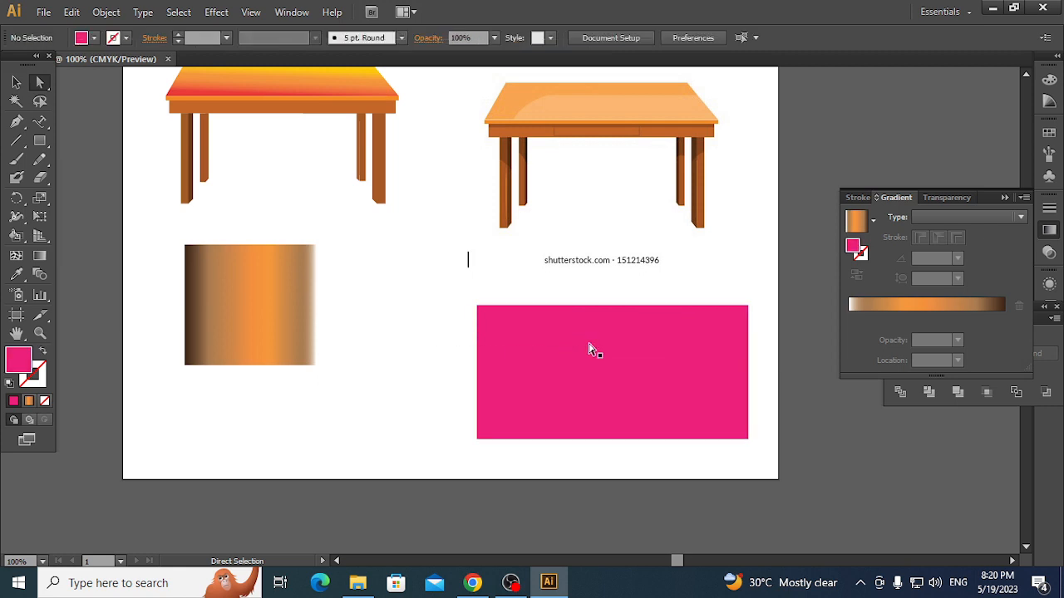
- Try to select the left edge and the first vertical mesh line of the upper-left cell together, and deselect
click(590, 349)
click(568, 344)
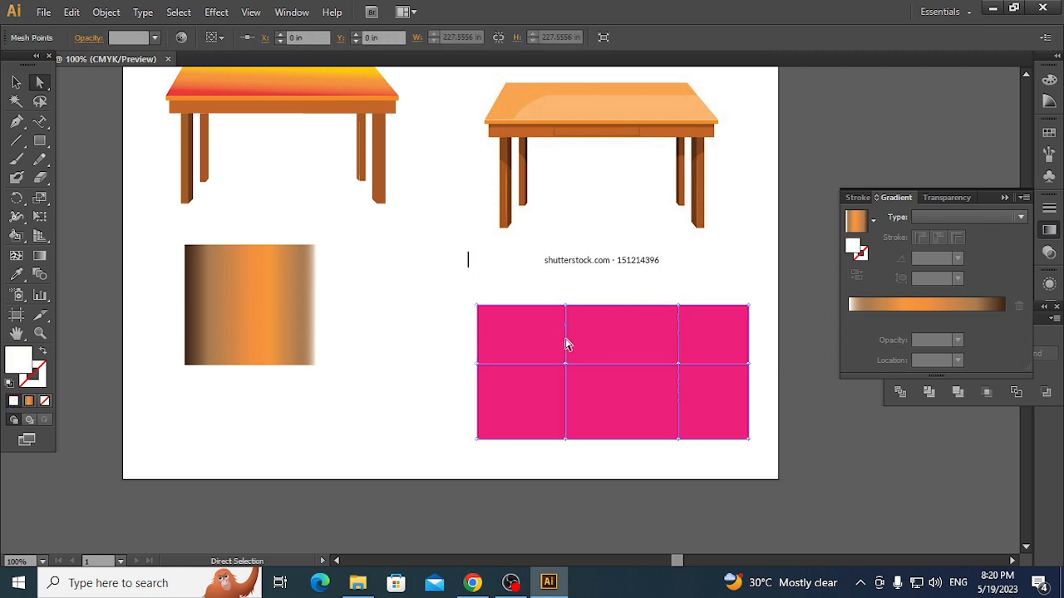
click(475, 343)
click(476, 349)
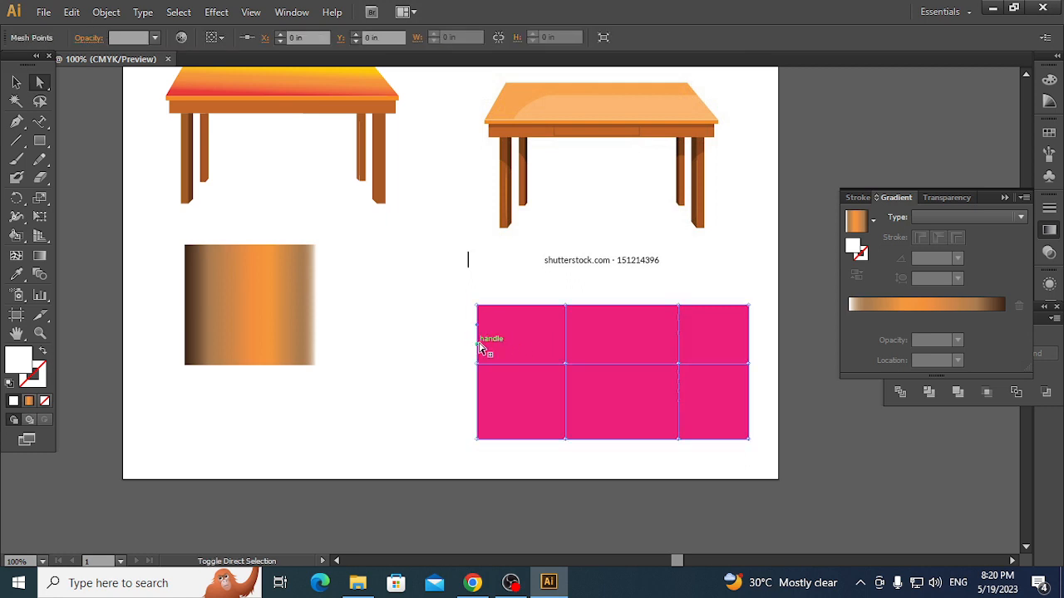
click(568, 353)
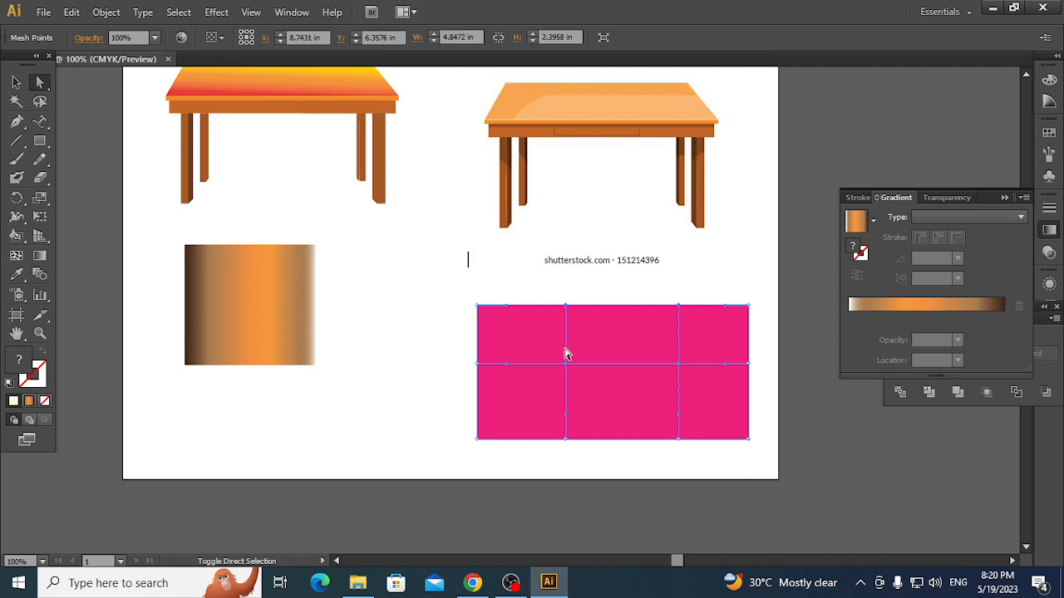
click(471, 340)
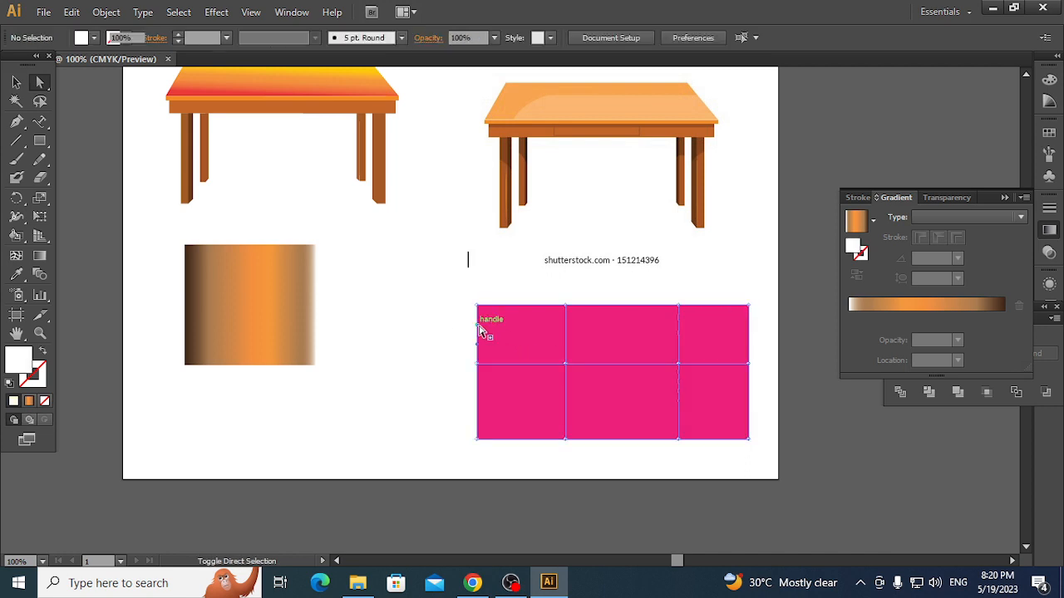
- Try to select the top edge and the horizontal mesh line of the upper-left cell together, and deselect the rectangle
click(482, 332)
click(524, 314)
click(520, 305)
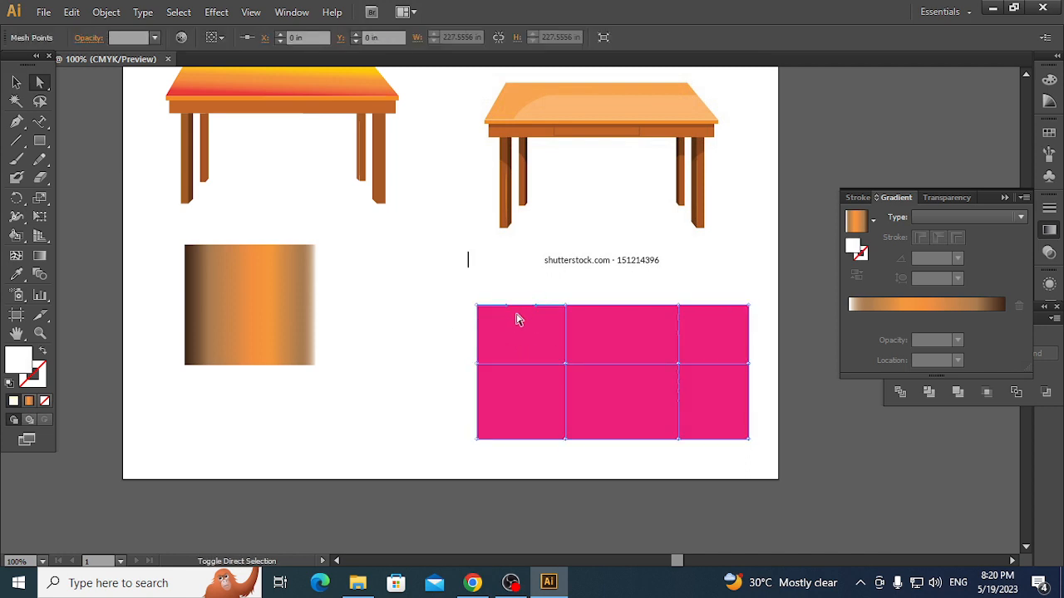
click(499, 368)
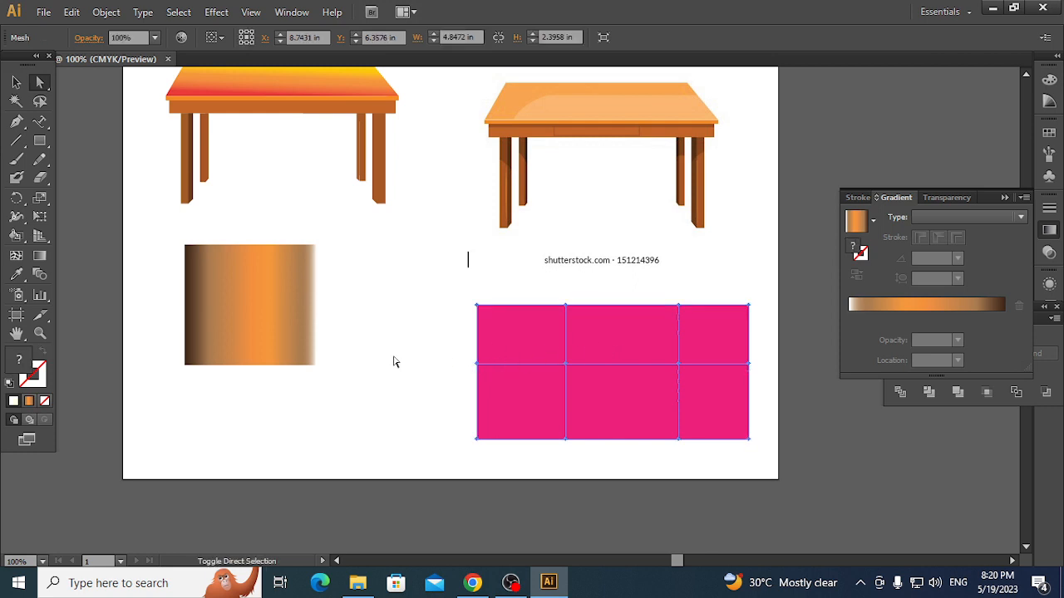
click(404, 357)
click(479, 345)
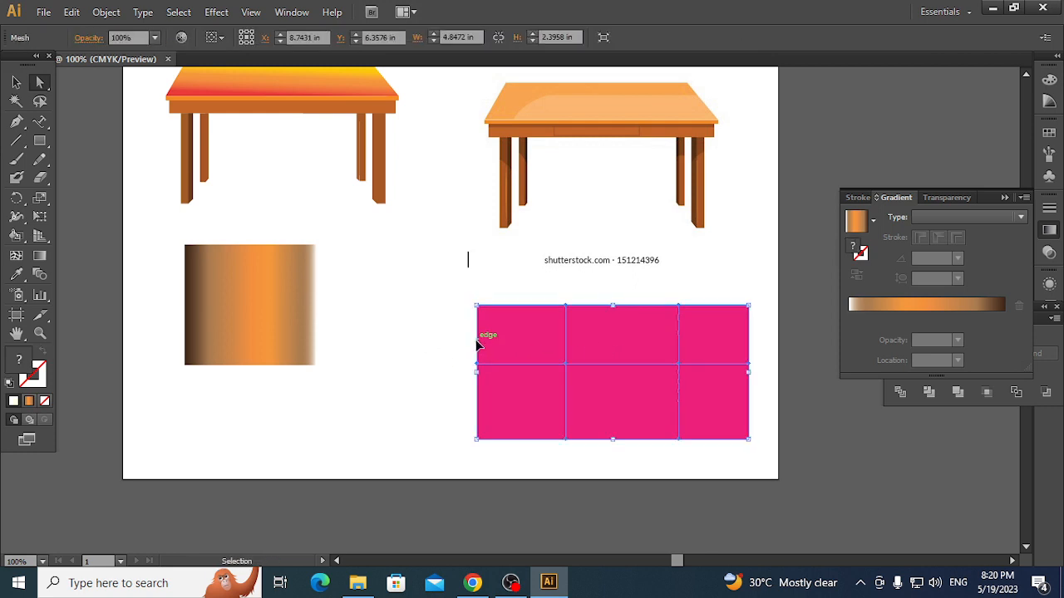
click(453, 349)
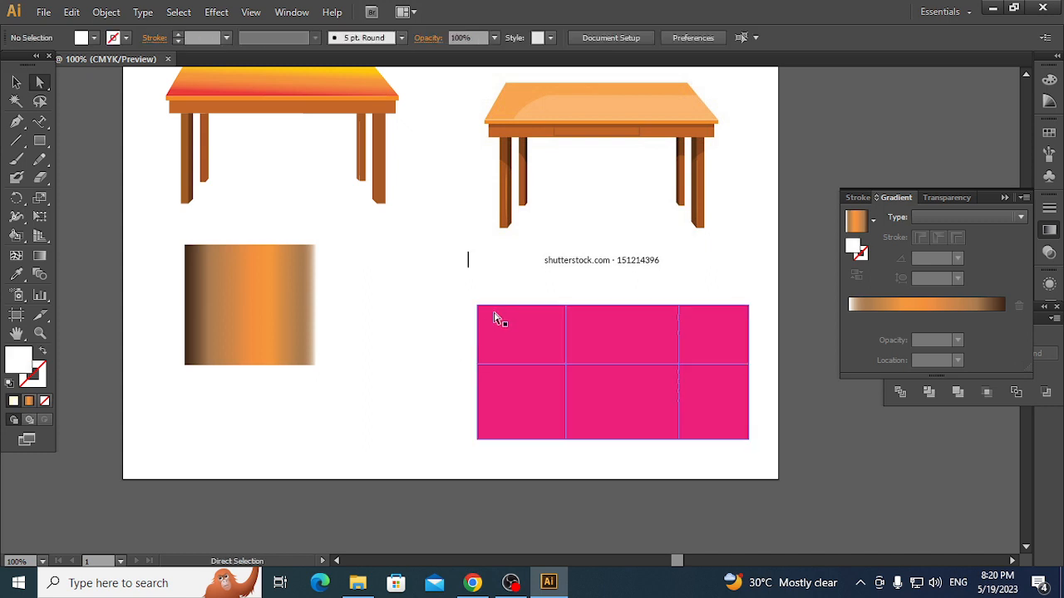
click(510, 306)
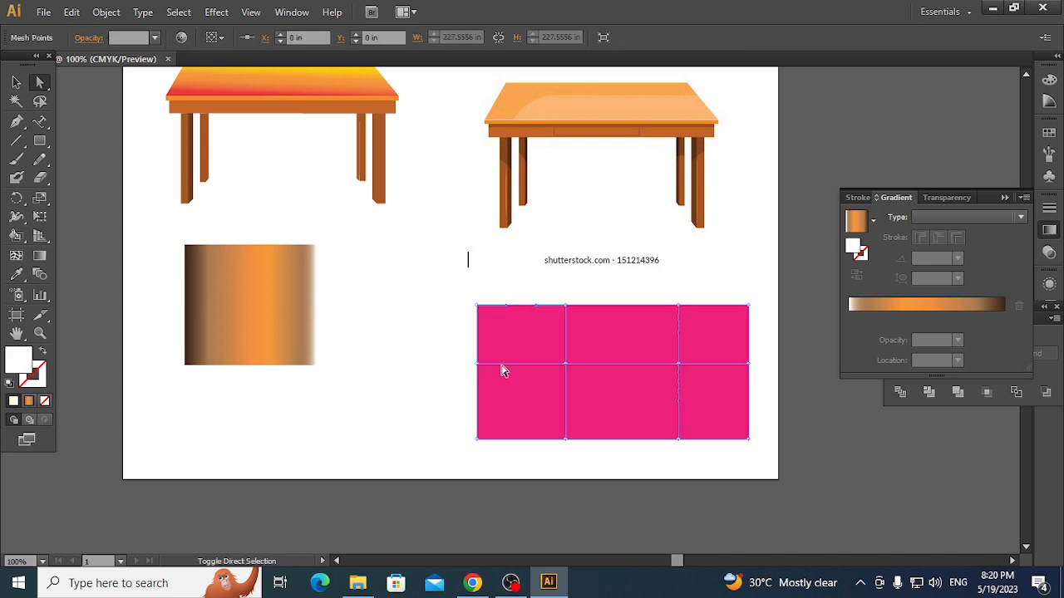
click(445, 351)
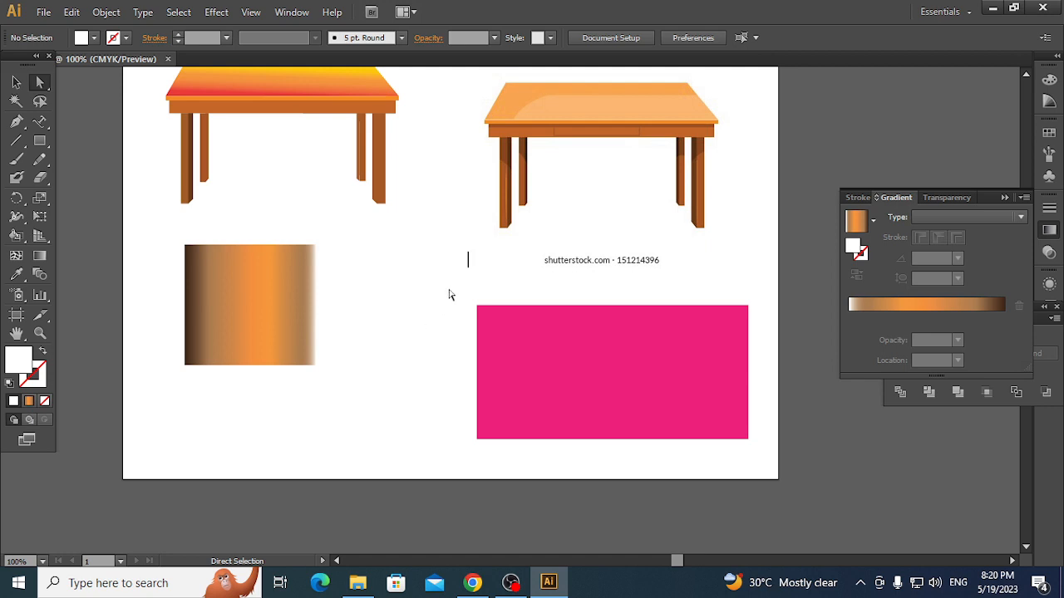
- Select the corner mesh points of the pink rectangle's upper-left and lower-right cells, recolour them green, and deselect the rectangle
drag(449, 292, 579, 361)
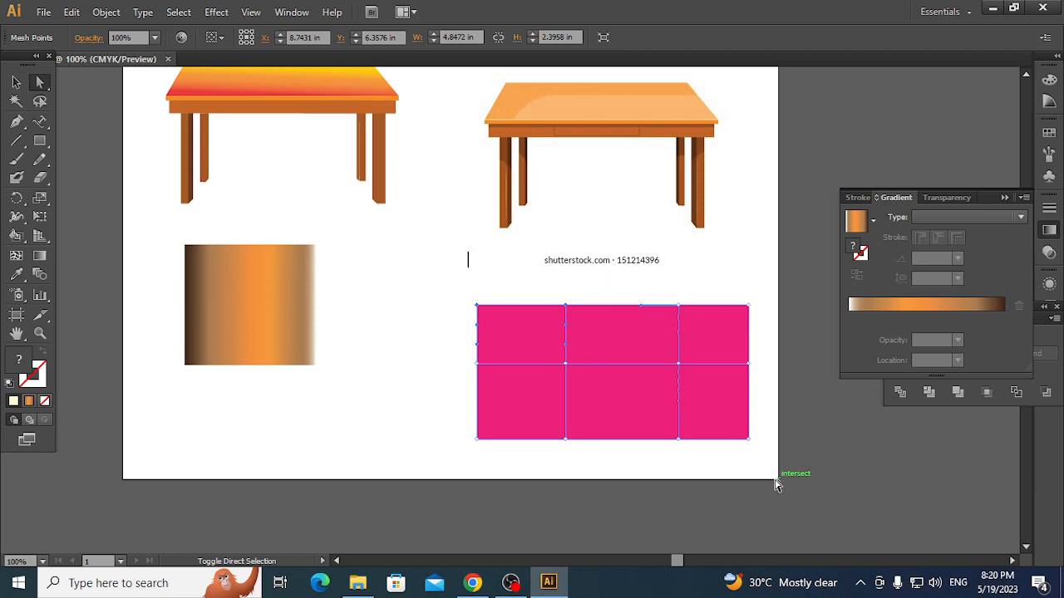
drag(759, 453, 682, 368)
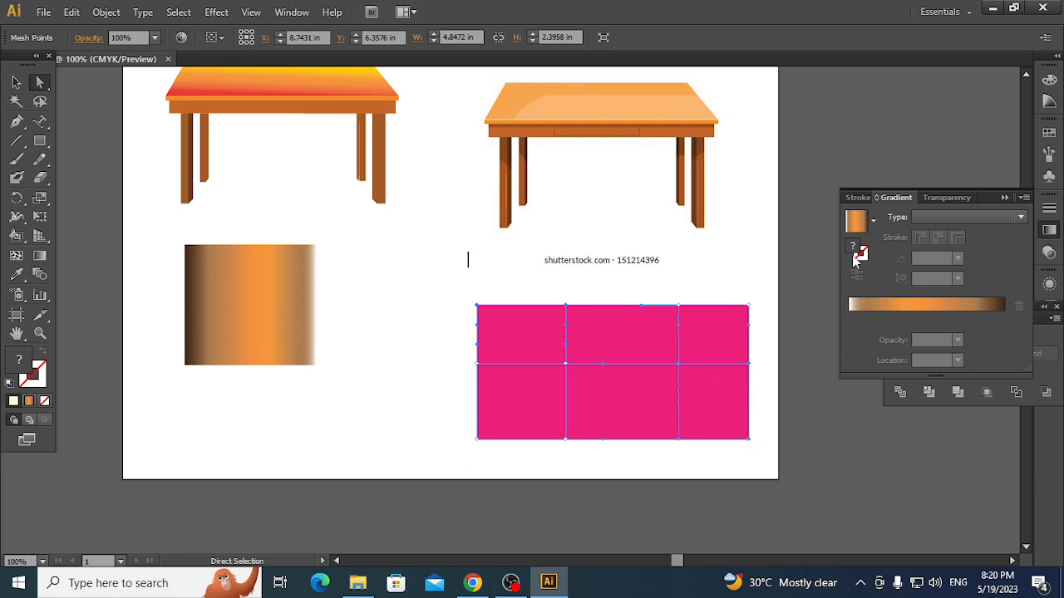
double_click(858, 257)
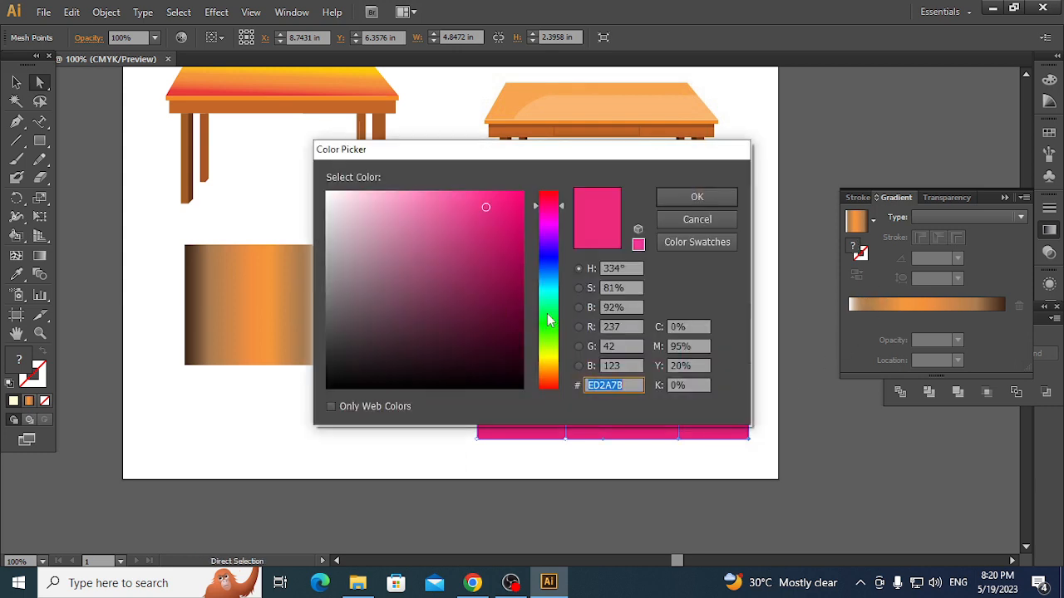
click(548, 321)
click(722, 198)
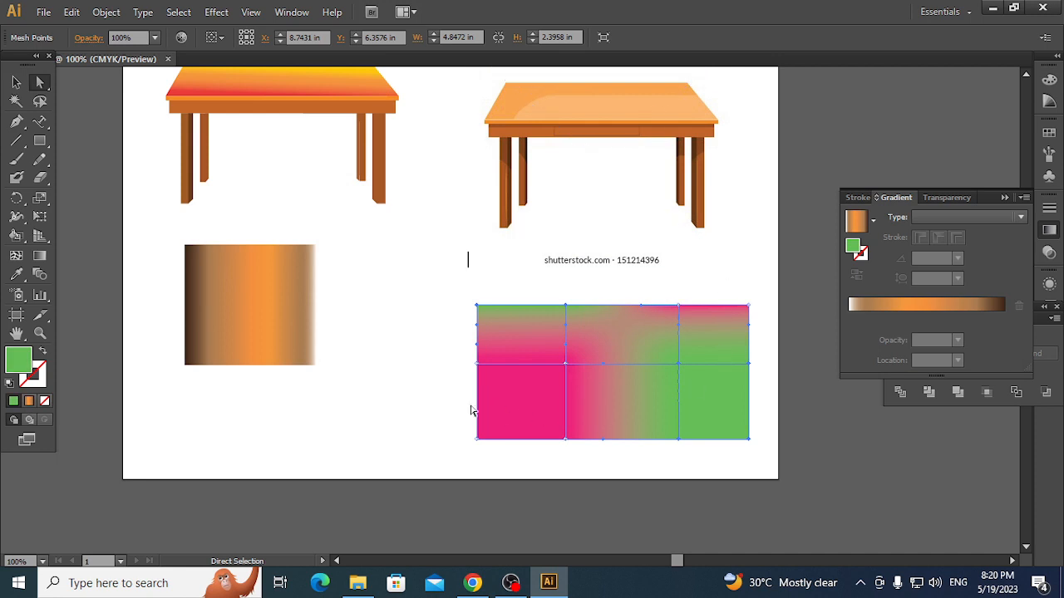
click(433, 393)
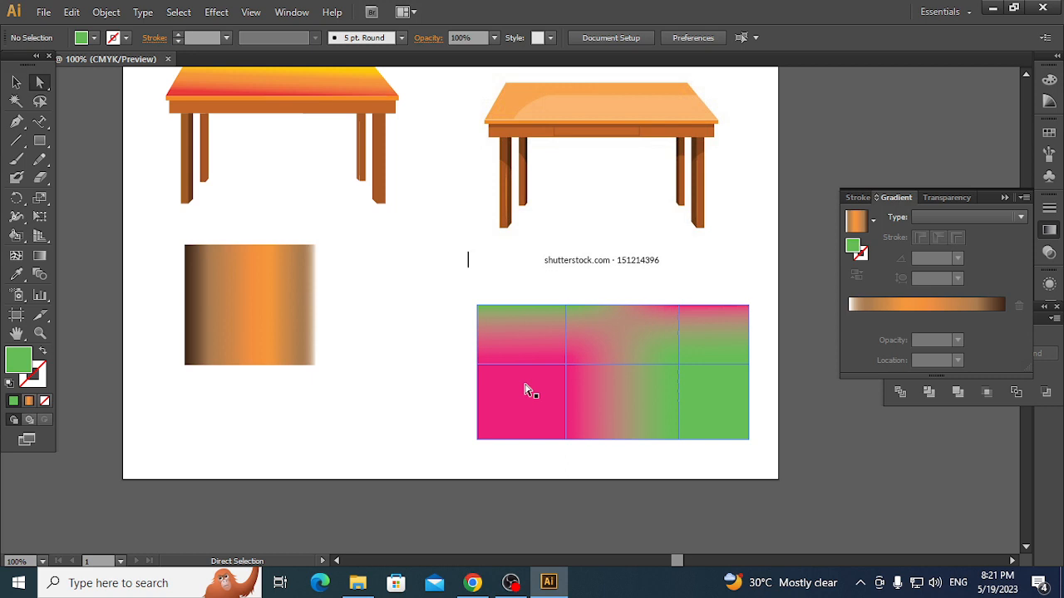
click(471, 332)
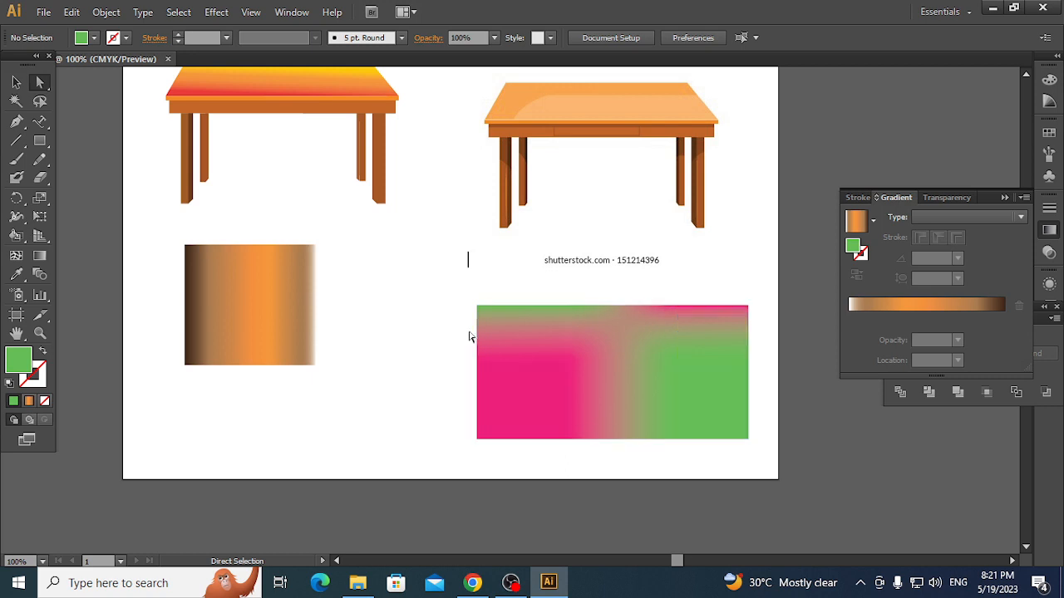
- Move the pink and green mesh rectangle past the artboard's right edge and draw a green rectangle about 5.06 by 2.21 in below the reference table
click(506, 368)
click(242, 185)
click(16, 83)
drag(529, 334, 809, 150)
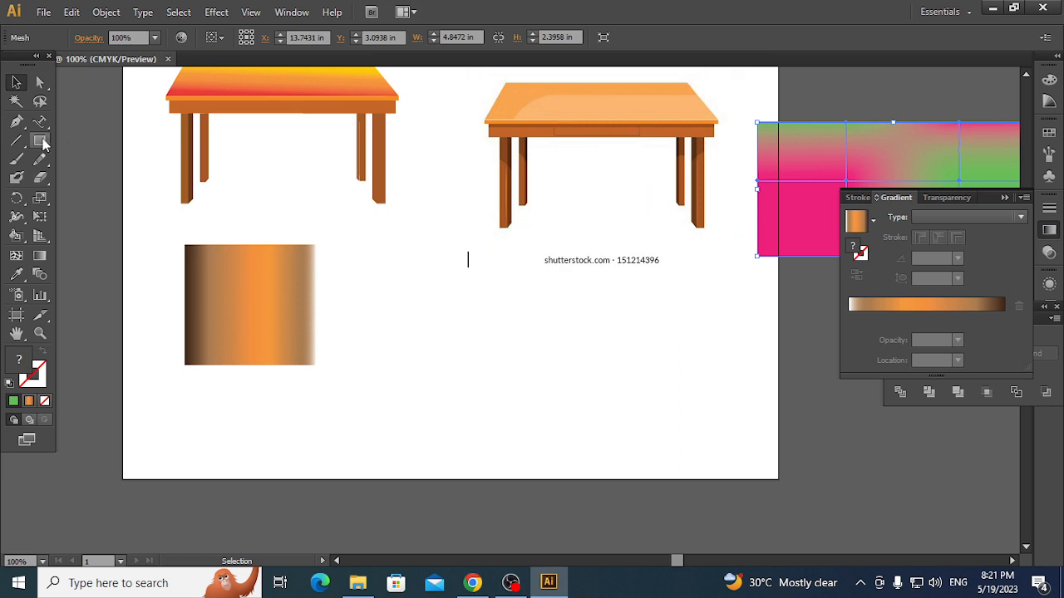
drag(44, 144, 108, 138)
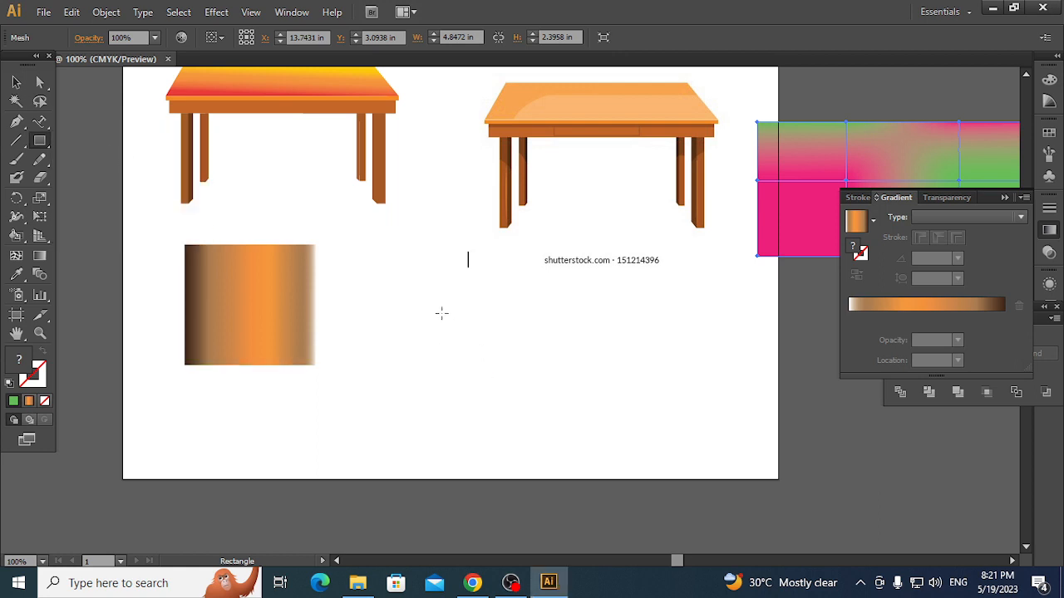
drag(441, 313, 726, 437)
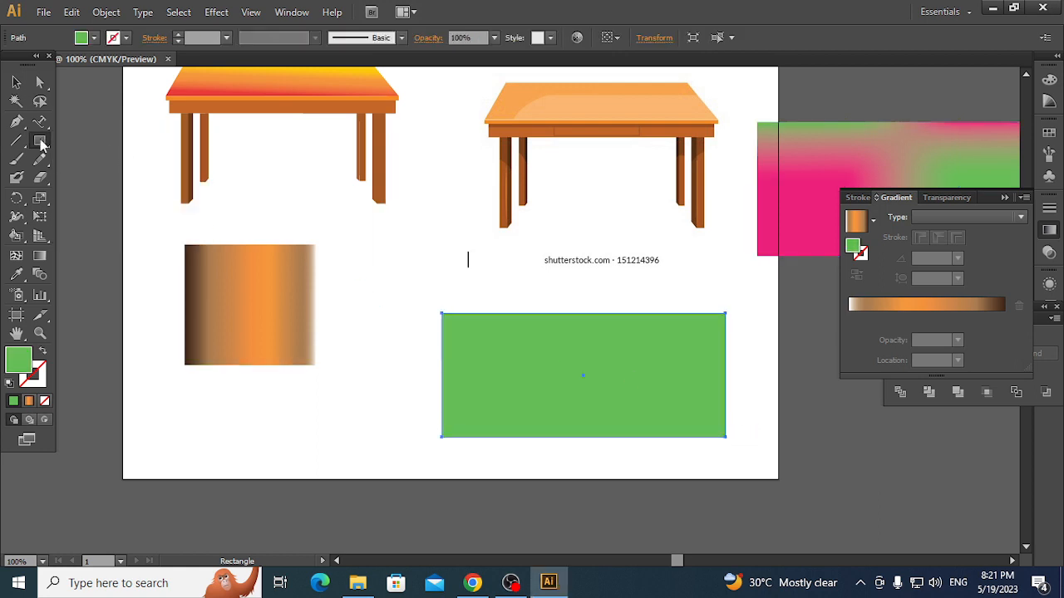
- Try adding mesh points at several positions near the left and right sides of the green rectangle, and undo all of them
click(16, 257)
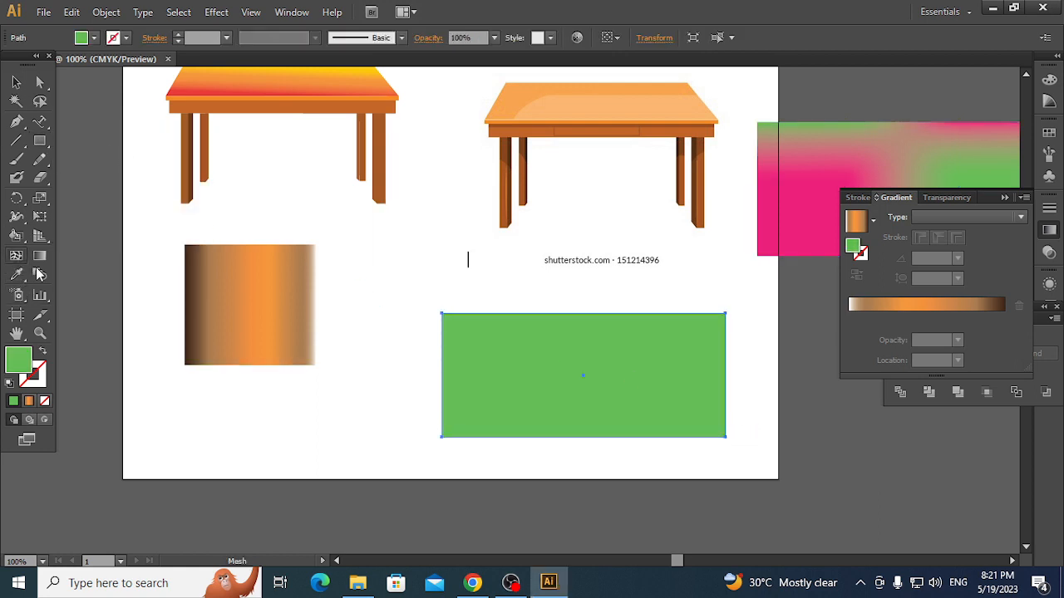
click(508, 340)
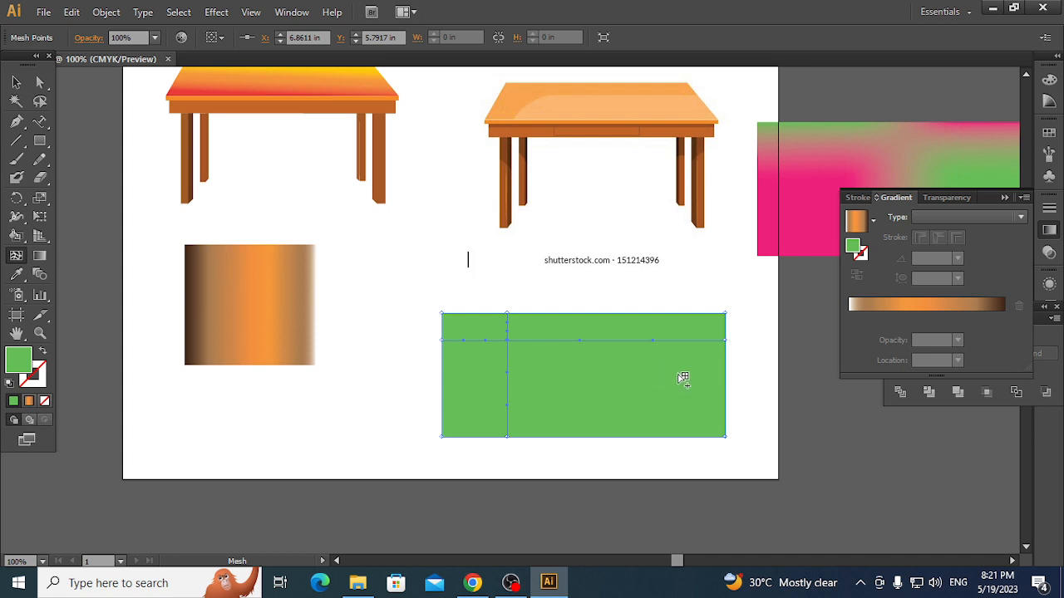
click(683, 376)
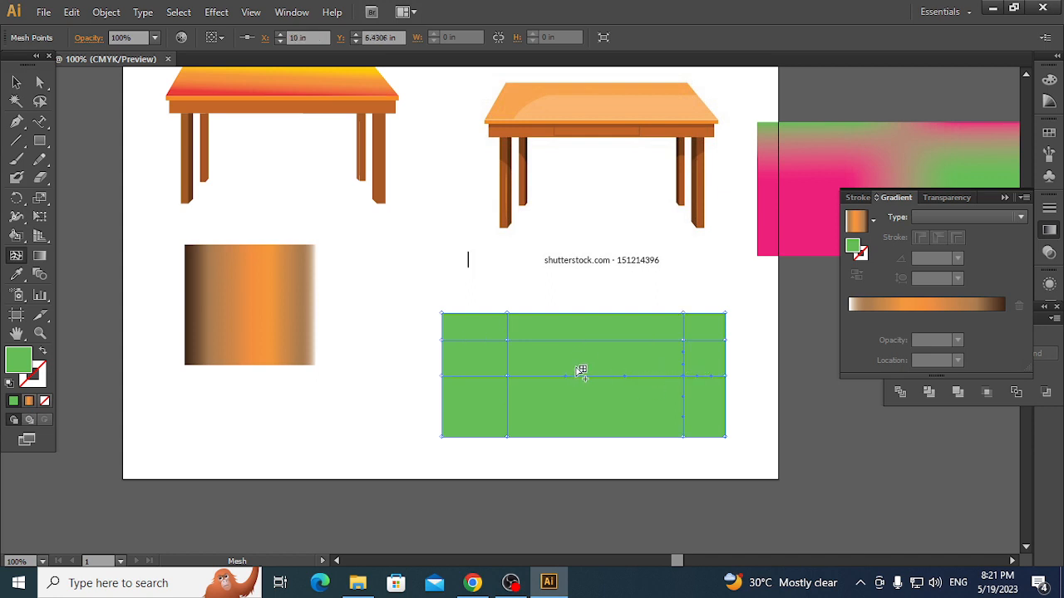
key(ctrl+z)
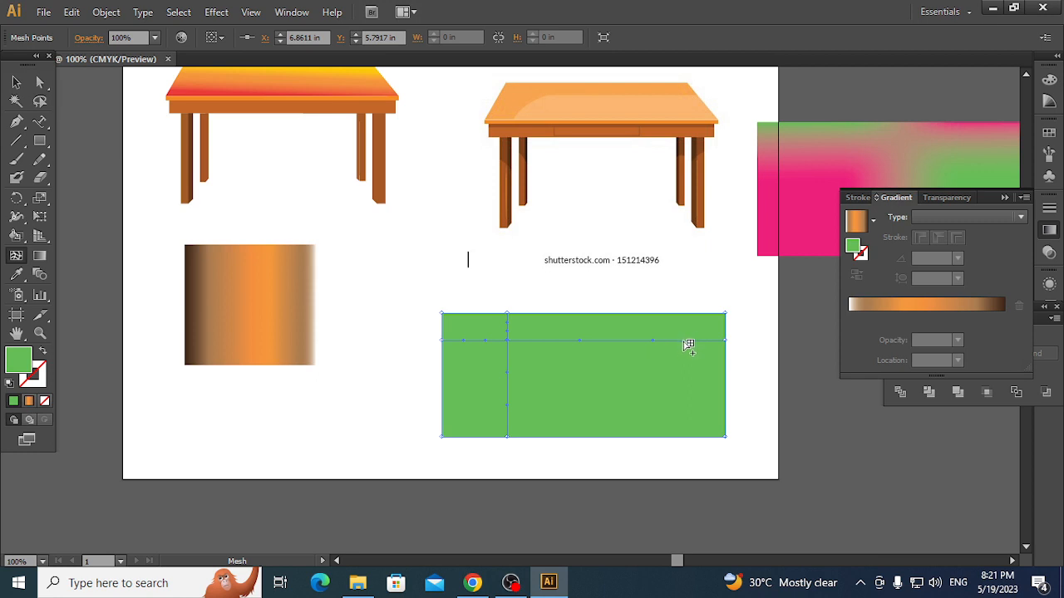
click(684, 340)
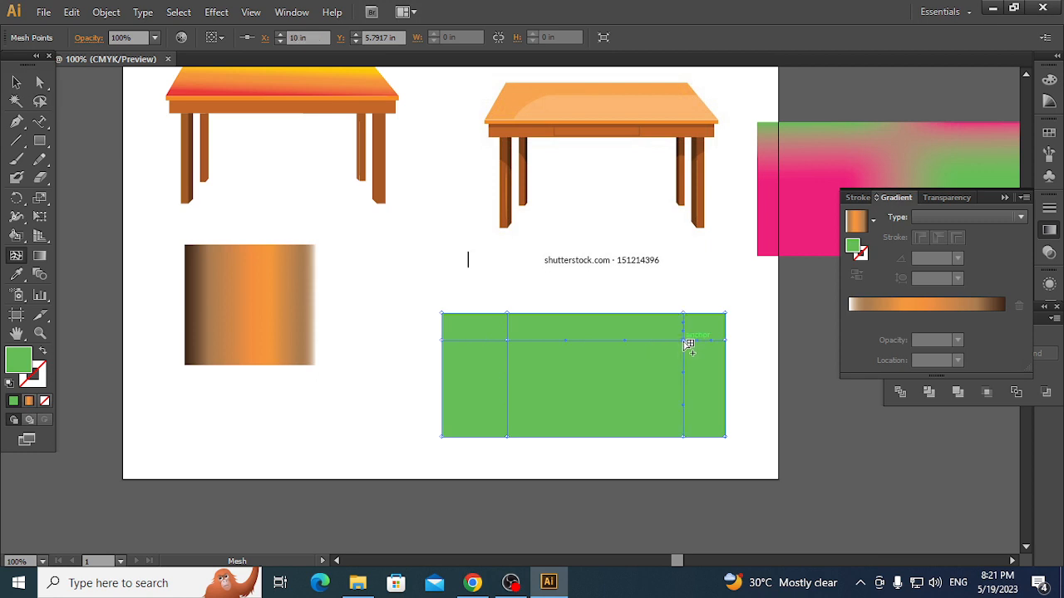
click(684, 395)
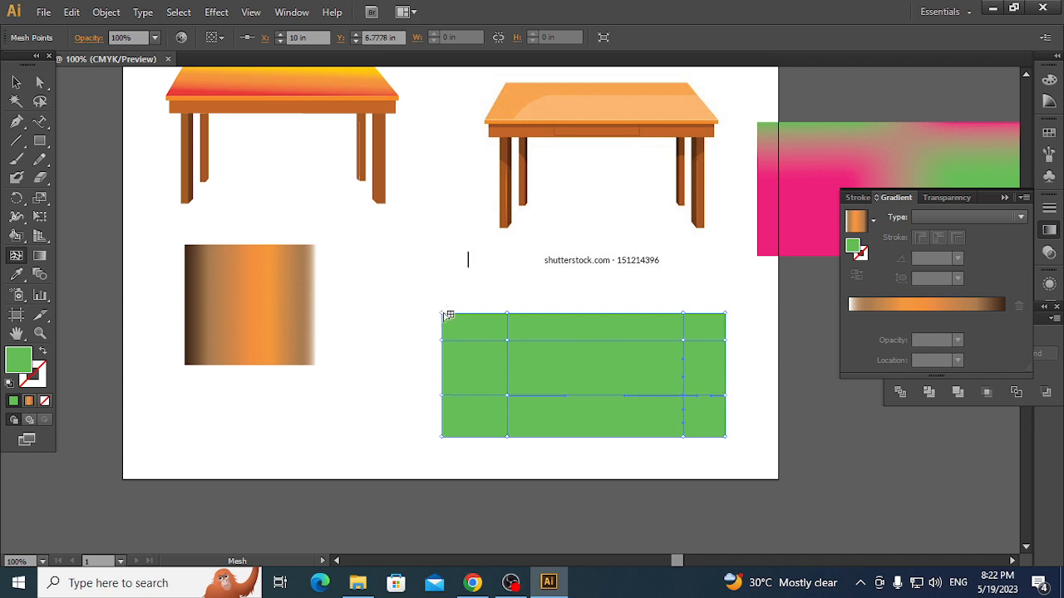
key(ctrl+z)
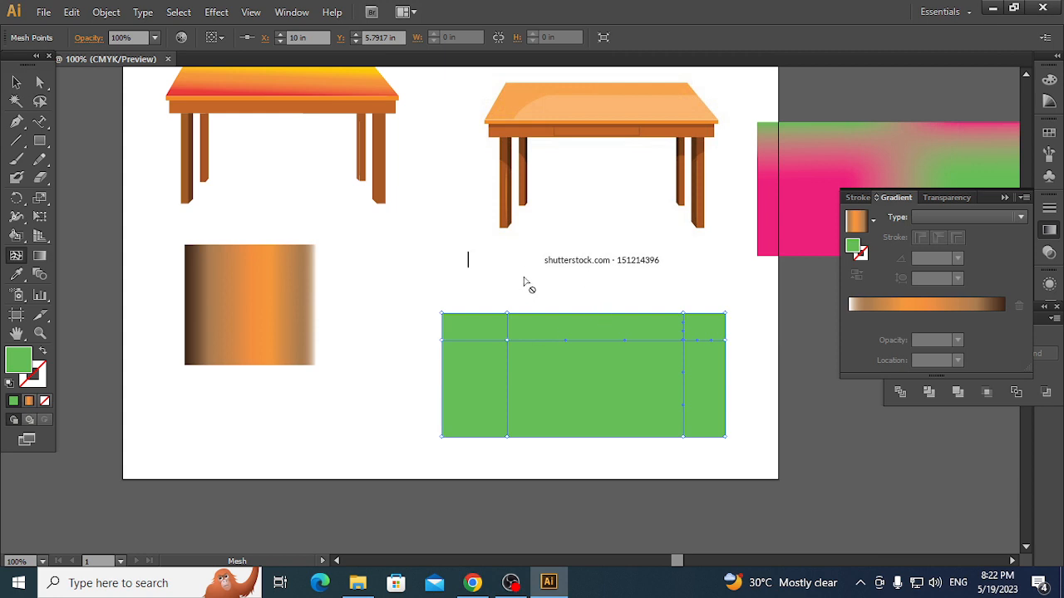
key(ctrl+z)
key(ctrl+z)
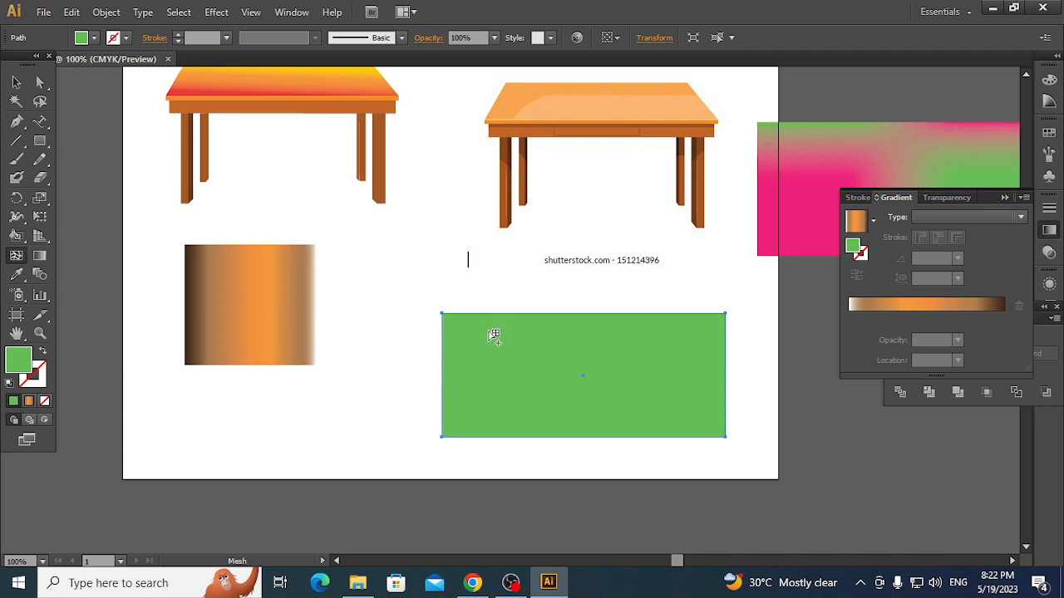
- Add mesh points close to the upper-left and lower-right corners of the green rectangle, undoing and repositioning the lower-right one
click(470, 334)
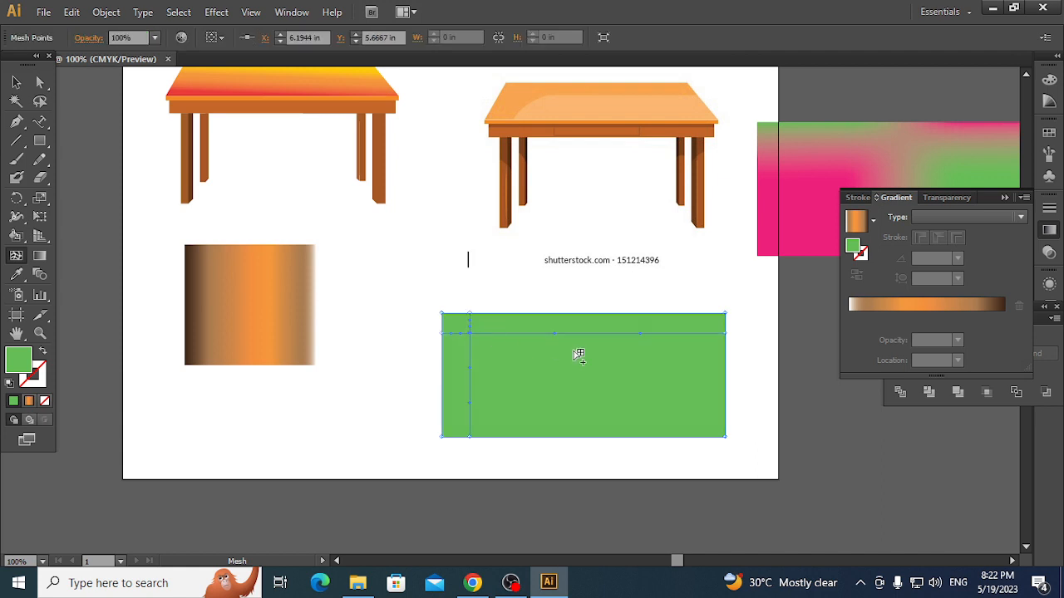
click(703, 423)
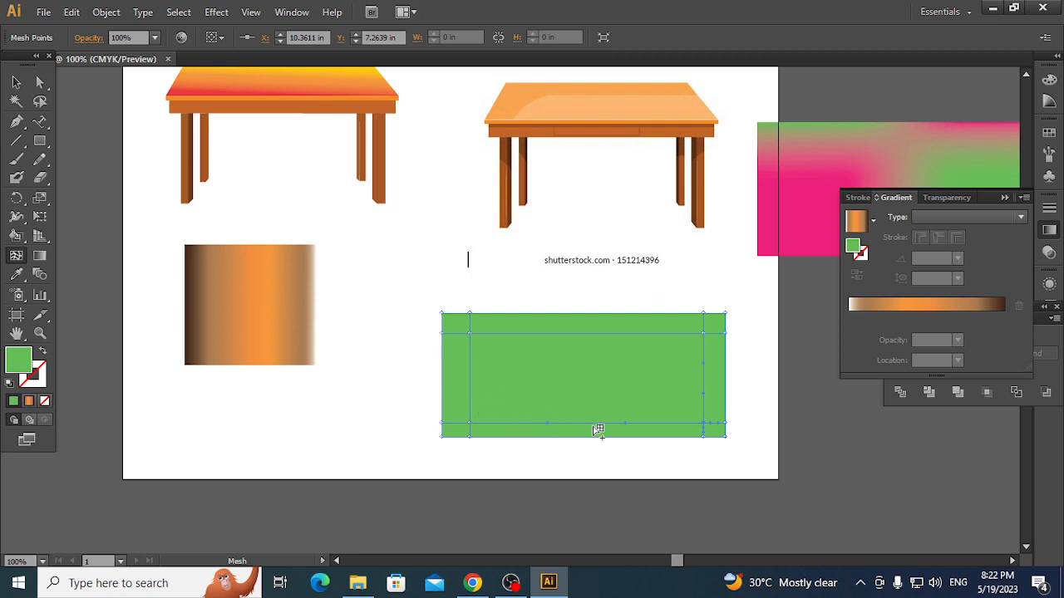
key(ctrl+z)
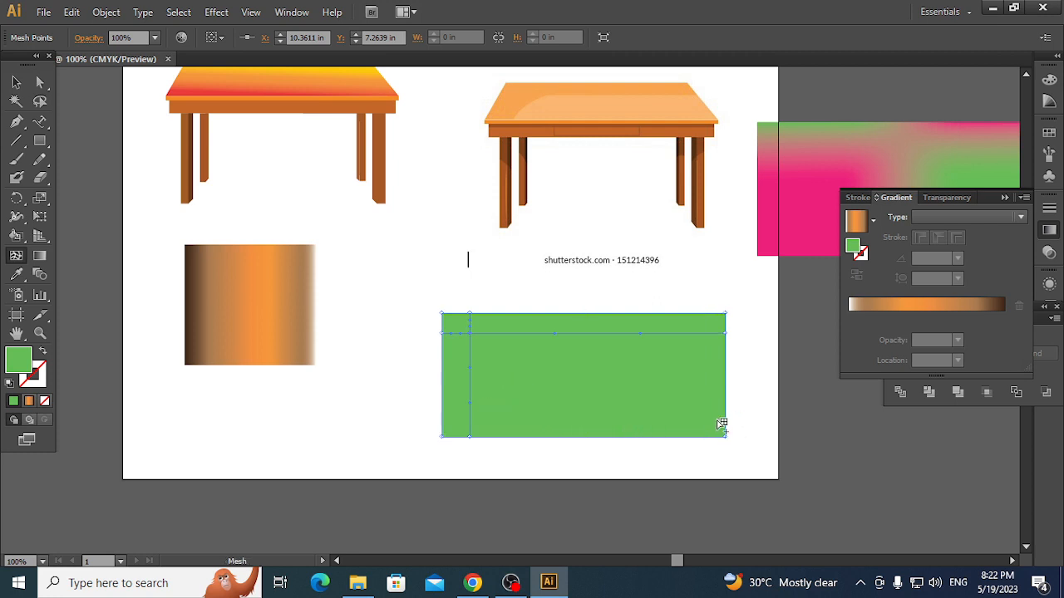
click(697, 419)
- Try to select the mesh points along the green rectangle's border with marquees, and undo the lower-right mesh point
click(42, 85)
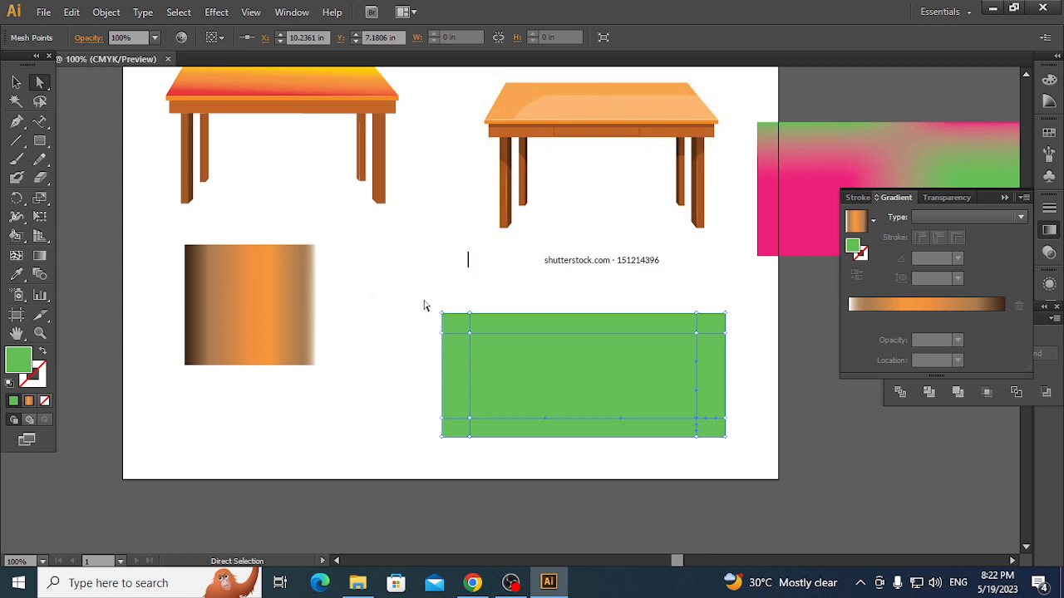
drag(419, 297, 732, 336)
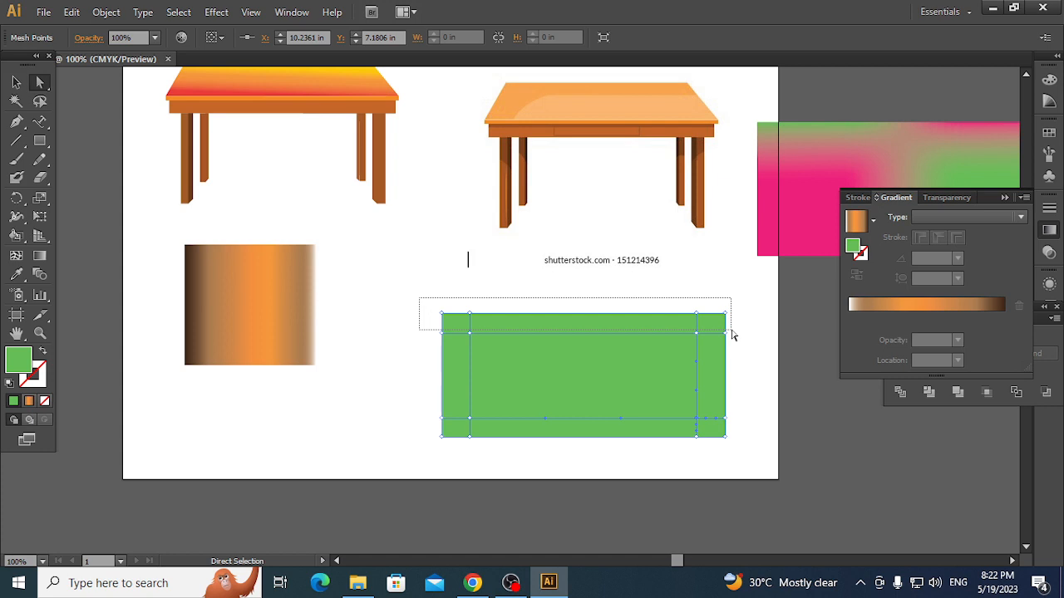
drag(732, 335, 729, 334)
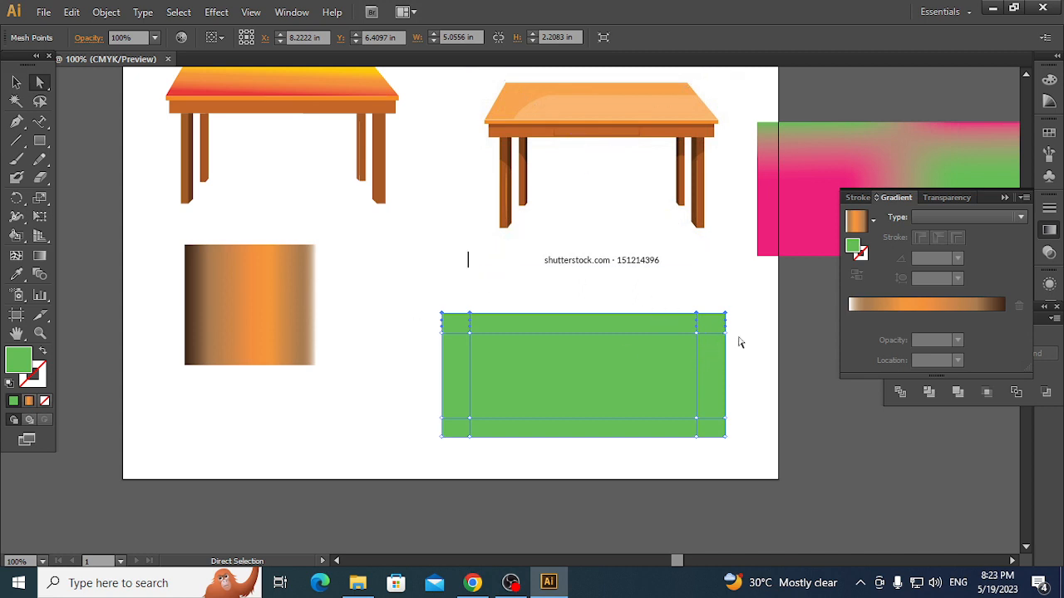
drag(744, 327, 717, 449)
drag(386, 430, 694, 462)
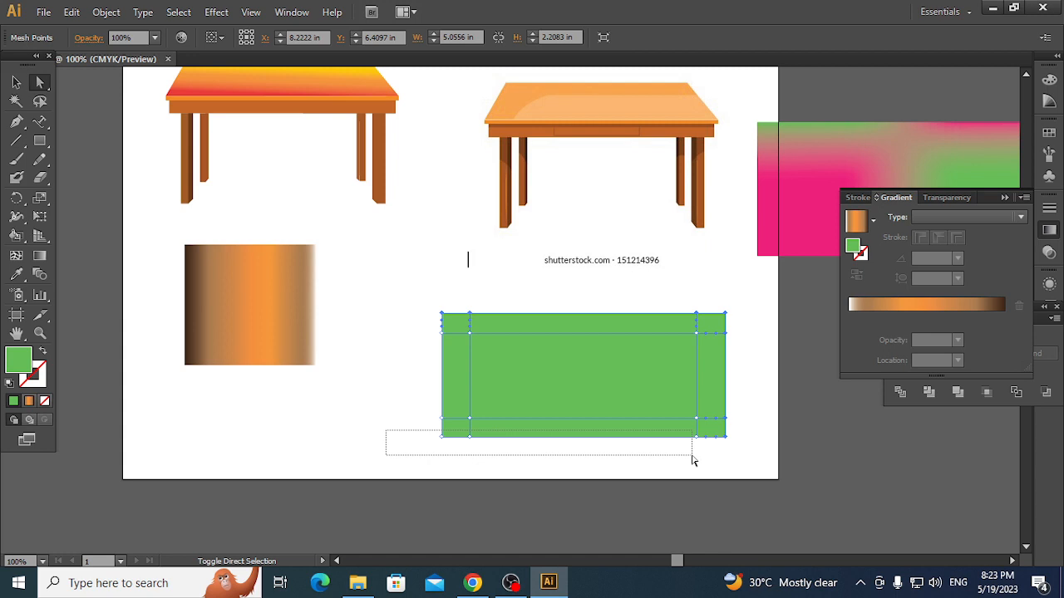
mouse_move(694, 461)
mouse_down()
mouse_move(715, 453)
mouse_move(691, 455)
mouse_up()
key(Delete)
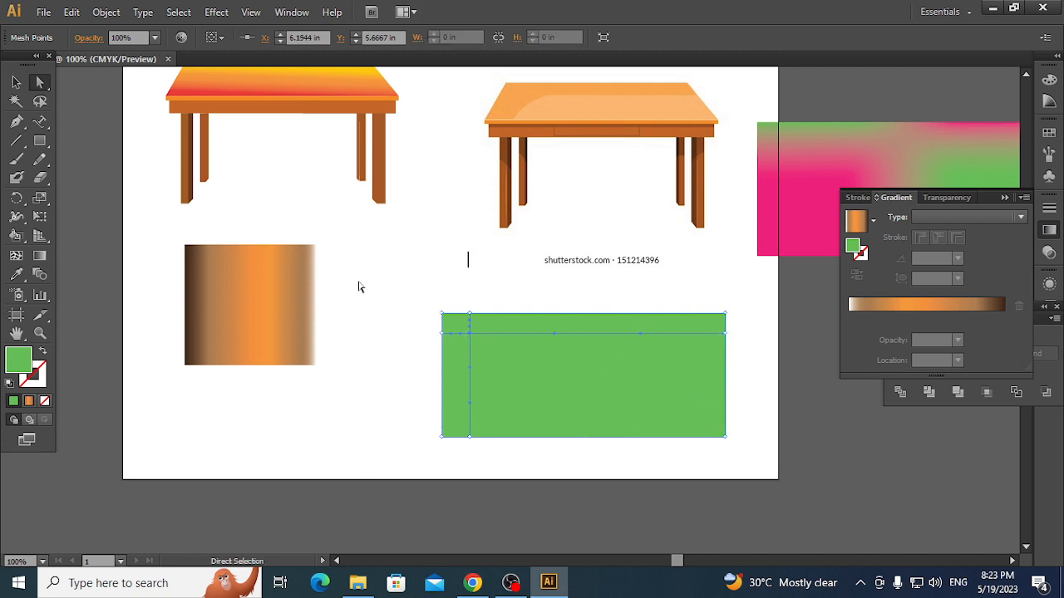
key(ctrl)
key(ctrl)
- Add a mesh point near the green rectangle's lower-right corner and select all mesh points along its outer border
click(15, 255)
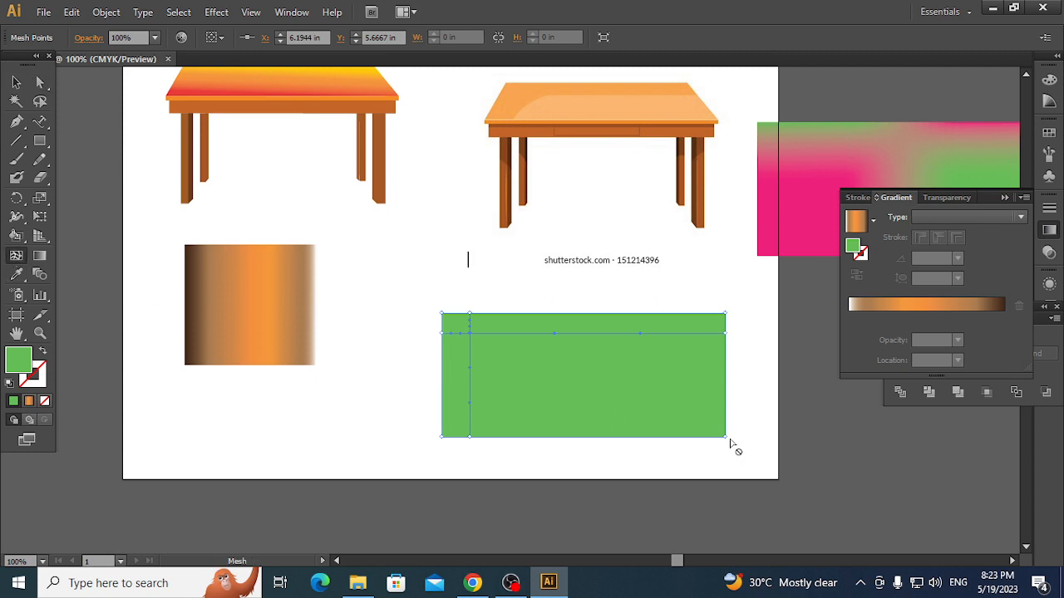
click(698, 413)
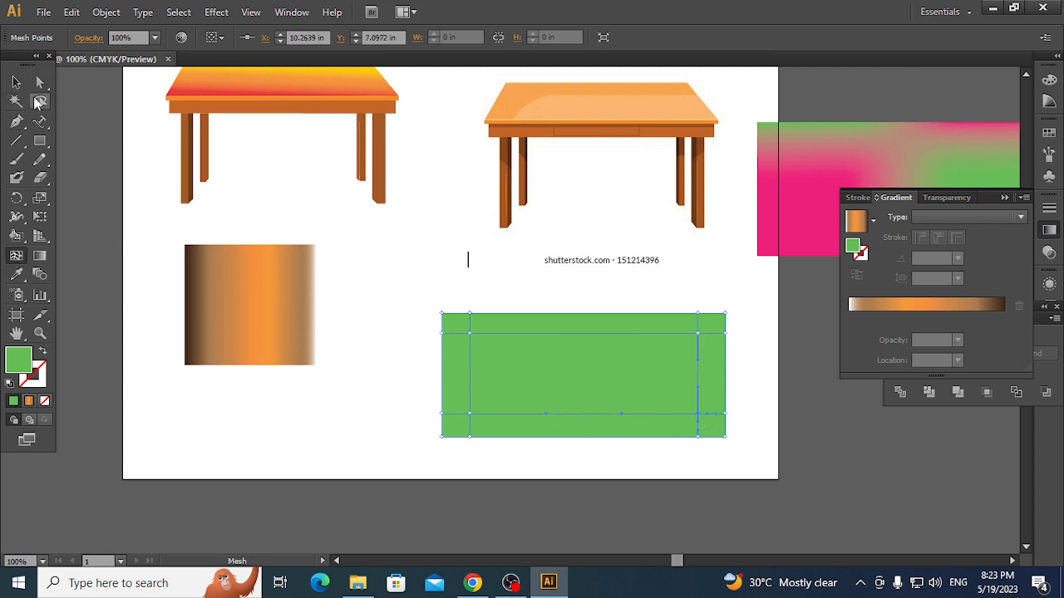
click(40, 82)
click(403, 301)
drag(403, 296, 432, 433)
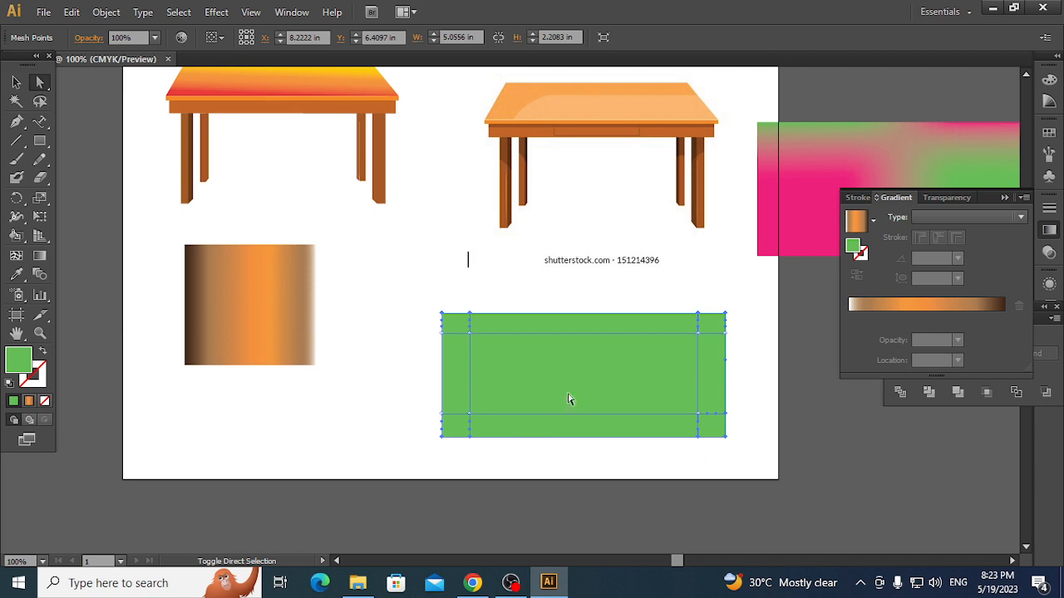
drag(408, 338, 458, 420)
click(1049, 80)
click(1047, 101)
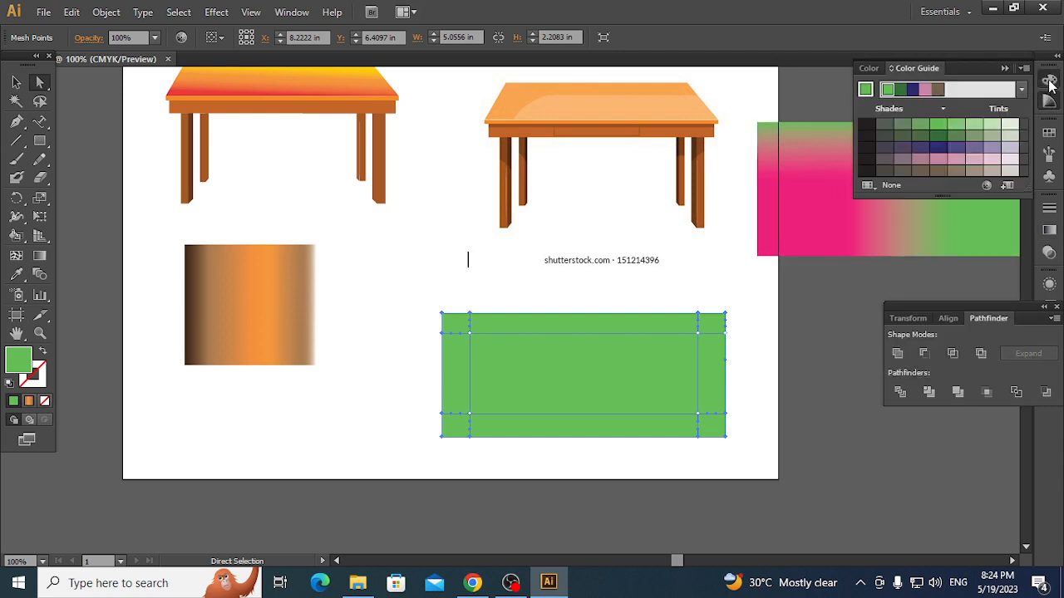
click(1049, 79)
click(925, 67)
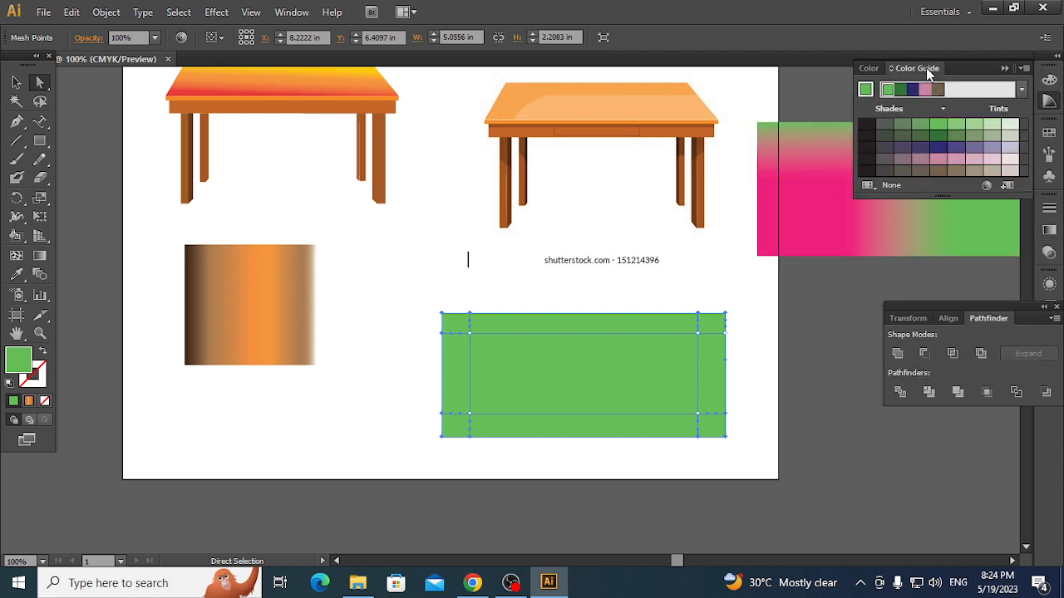
click(1023, 68)
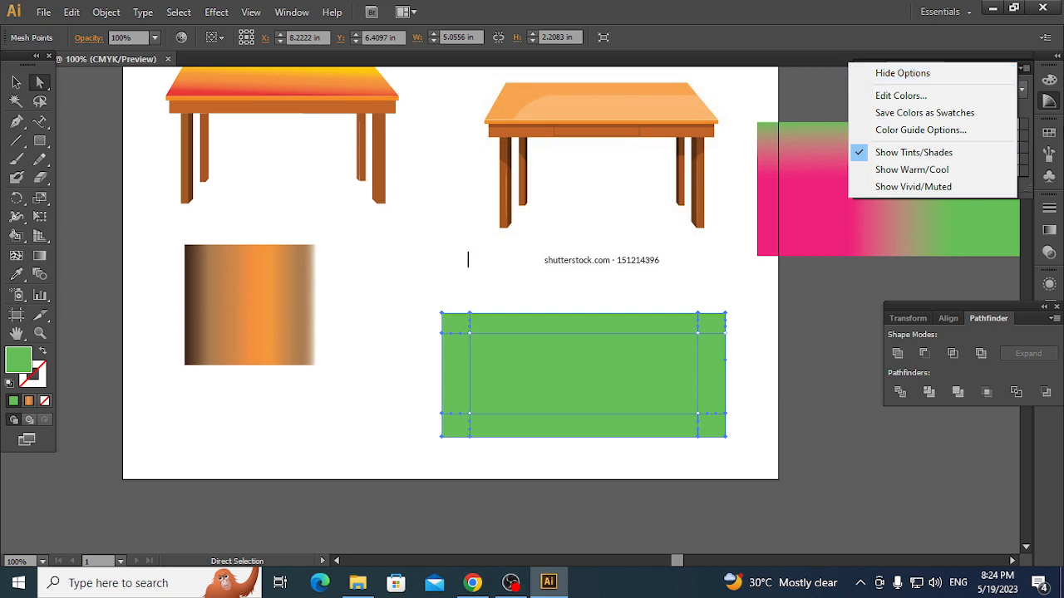
click(1049, 101)
click(1050, 134)
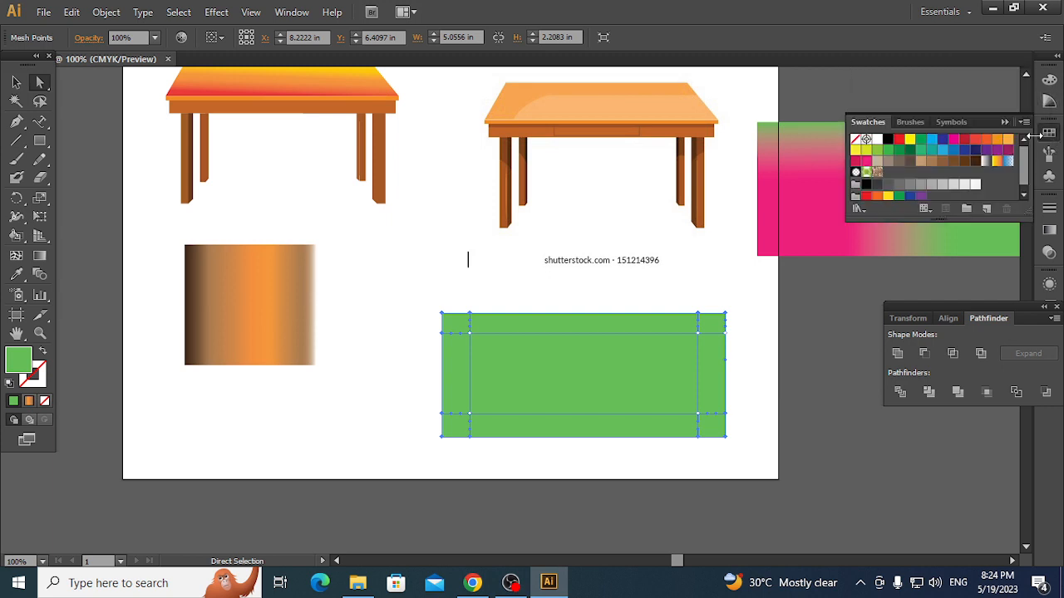
click(1024, 123)
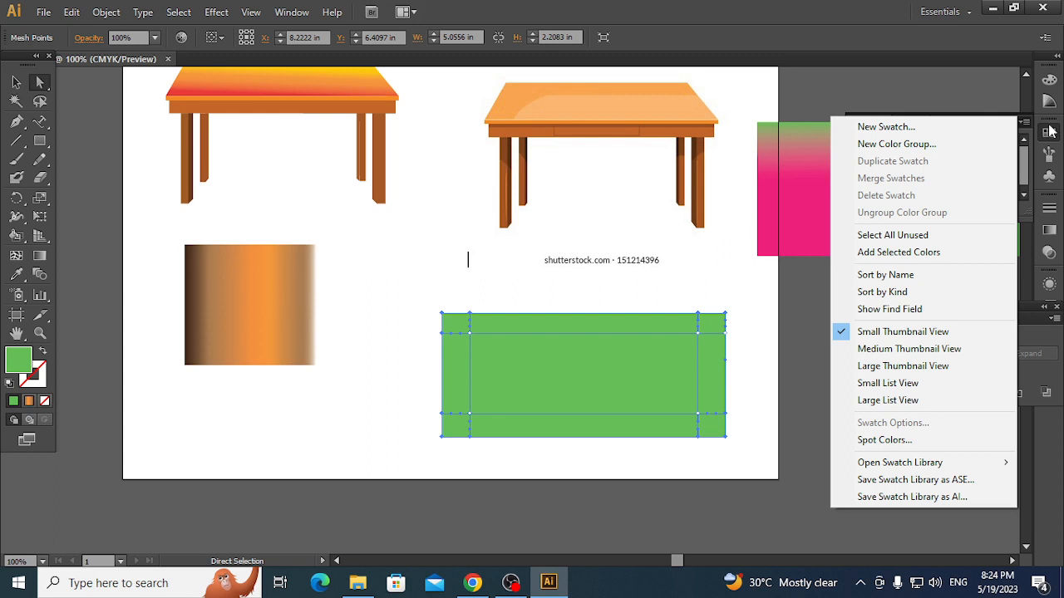
click(1051, 152)
click(1050, 136)
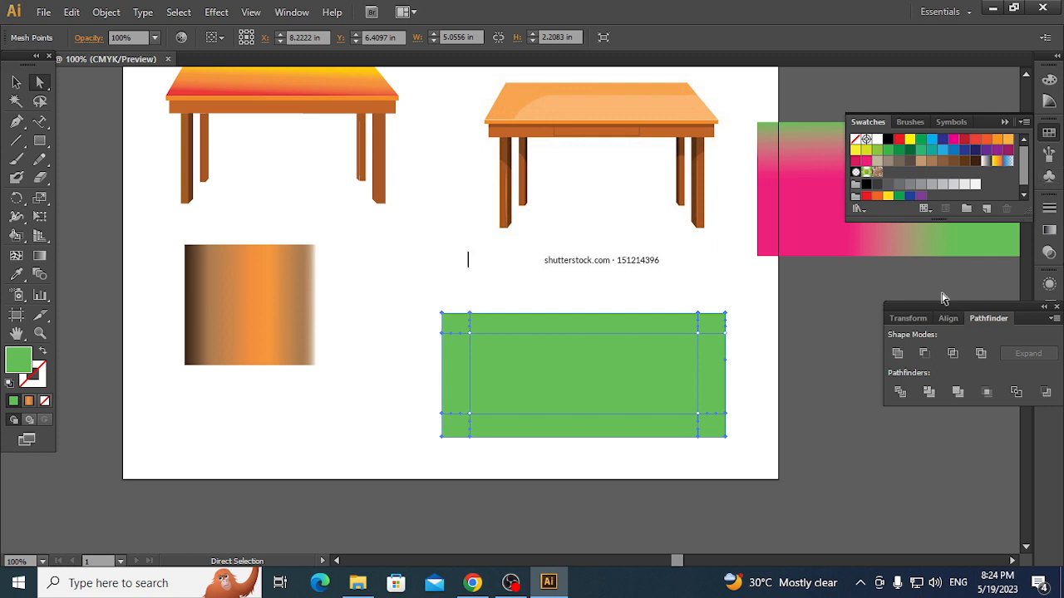
- Show the colour sliders in HSB mode and set the border mesh points' saturation to 100%
click(1054, 77)
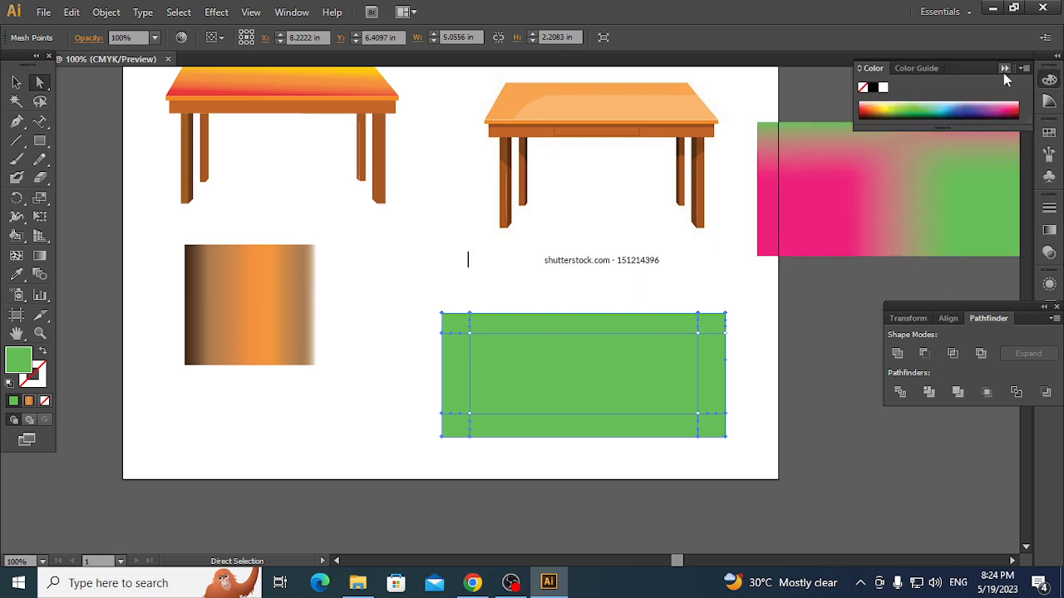
click(1052, 79)
click(1053, 79)
click(1024, 69)
click(997, 73)
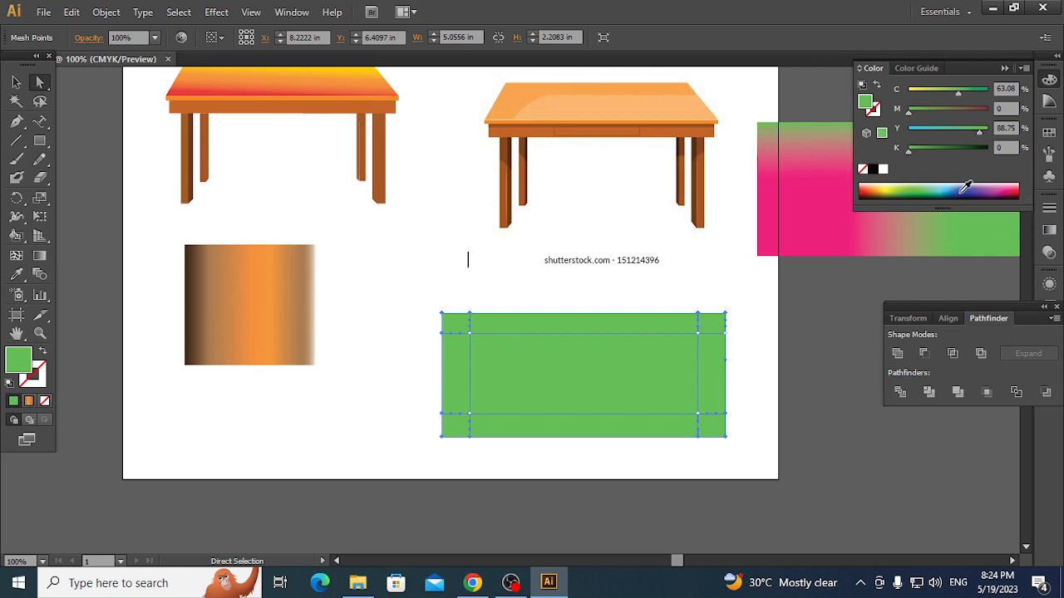
click(1025, 69)
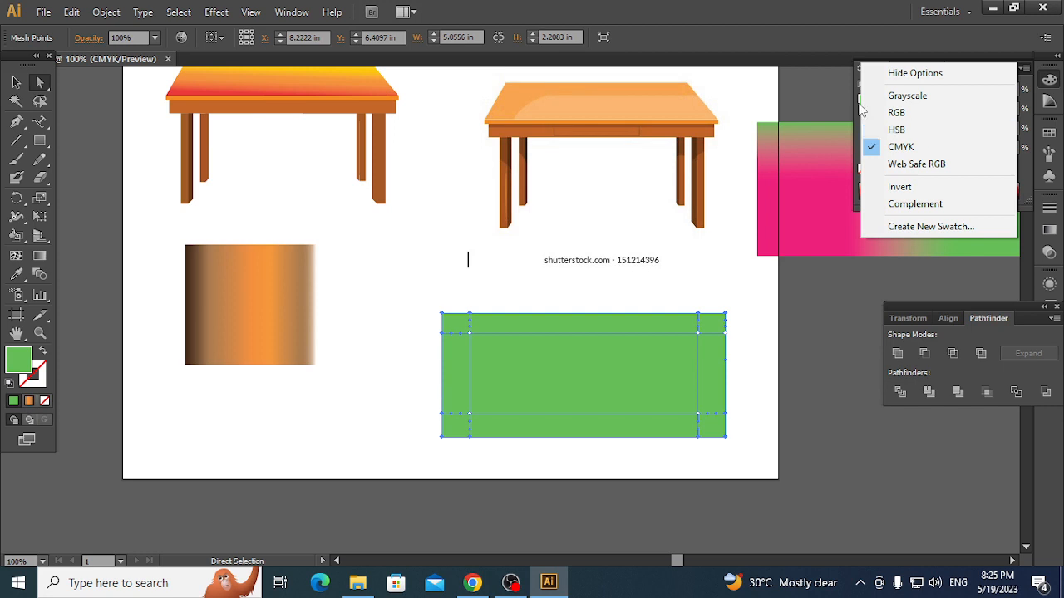
click(922, 131)
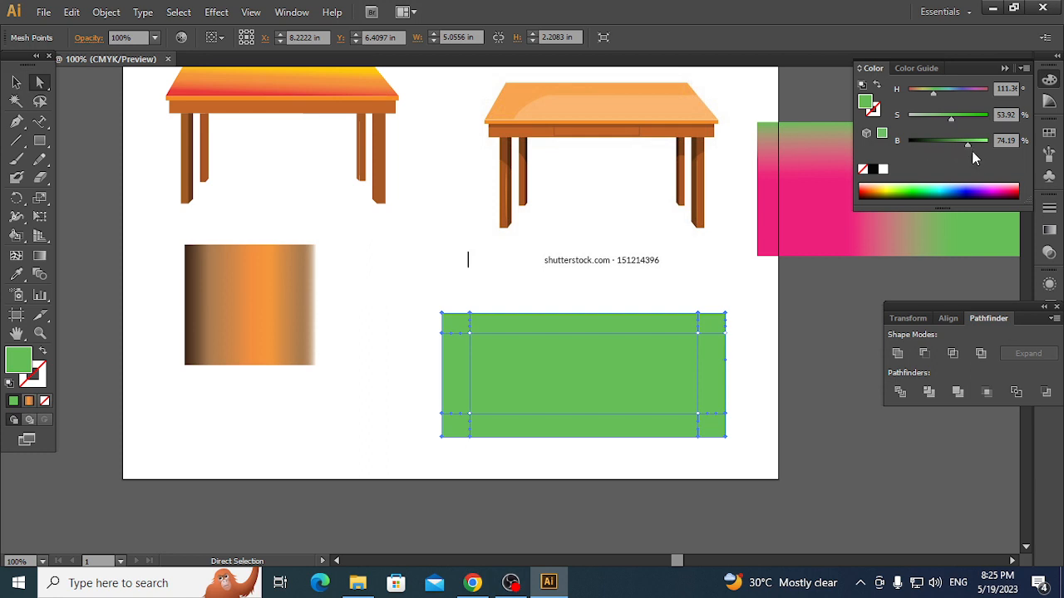
drag(951, 119, 972, 119)
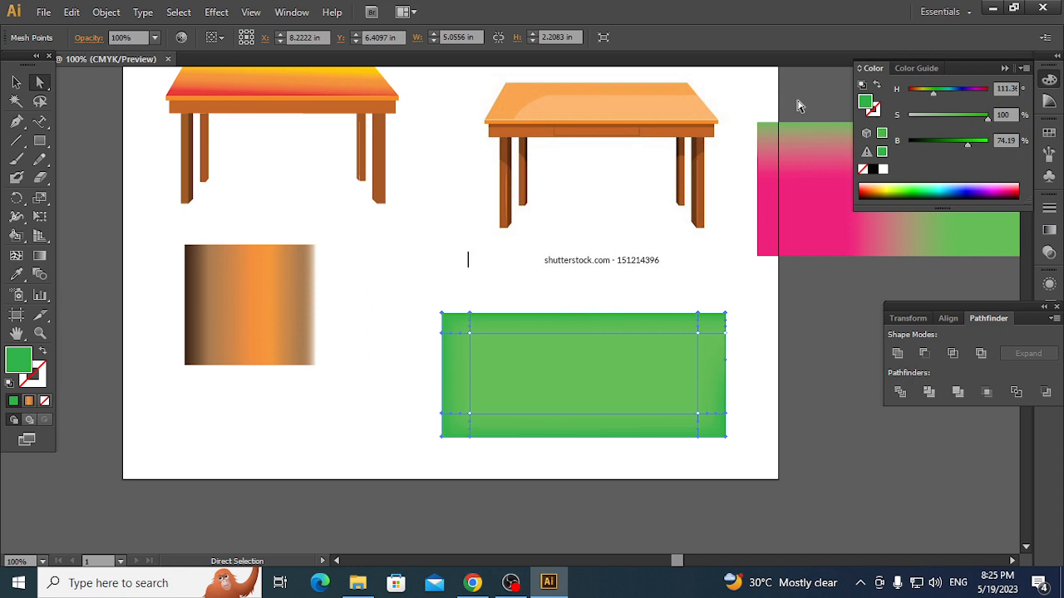
- Recolour the border mesh points golden yellow in the Color Picker, with hue 48°, saturation 95% and brightness 95%
double_click(867, 100)
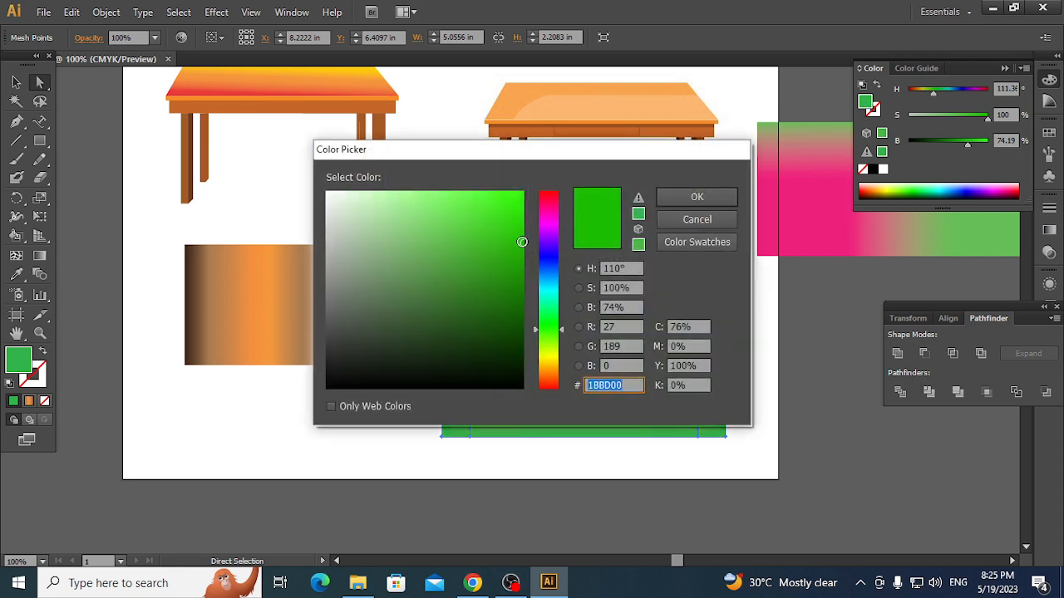
click(549, 259)
click(548, 382)
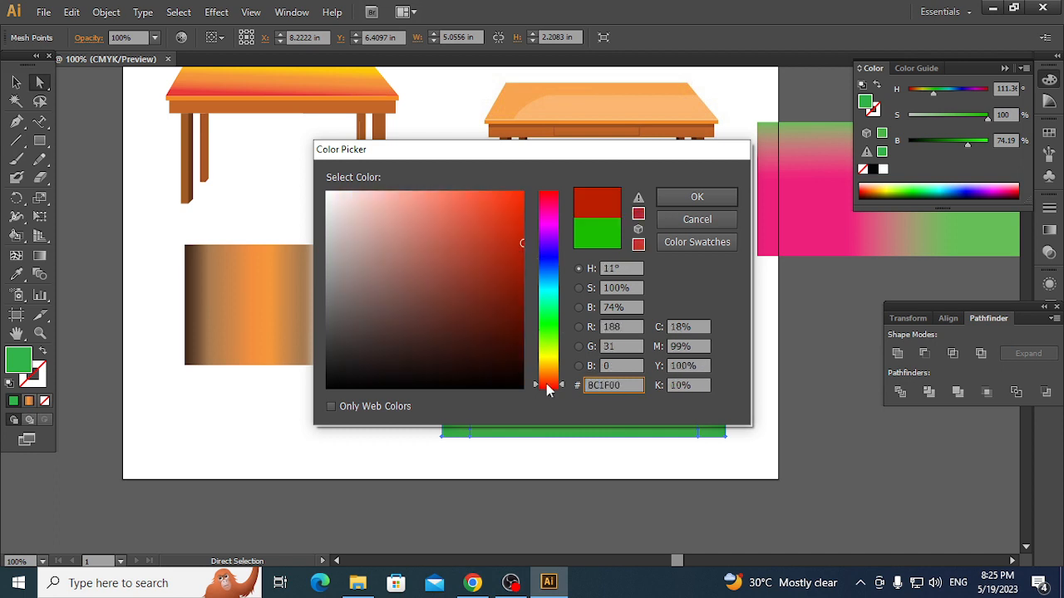
mouse_move(520, 243)
mouse_down()
mouse_move(509, 185)
mouse_move(468, 292)
mouse_move(485, 283)
mouse_move(487, 240)
mouse_move(450, 226)
mouse_move(480, 255)
mouse_move(480, 216)
mouse_move(503, 210)
mouse_up()
drag(553, 356, 549, 364)
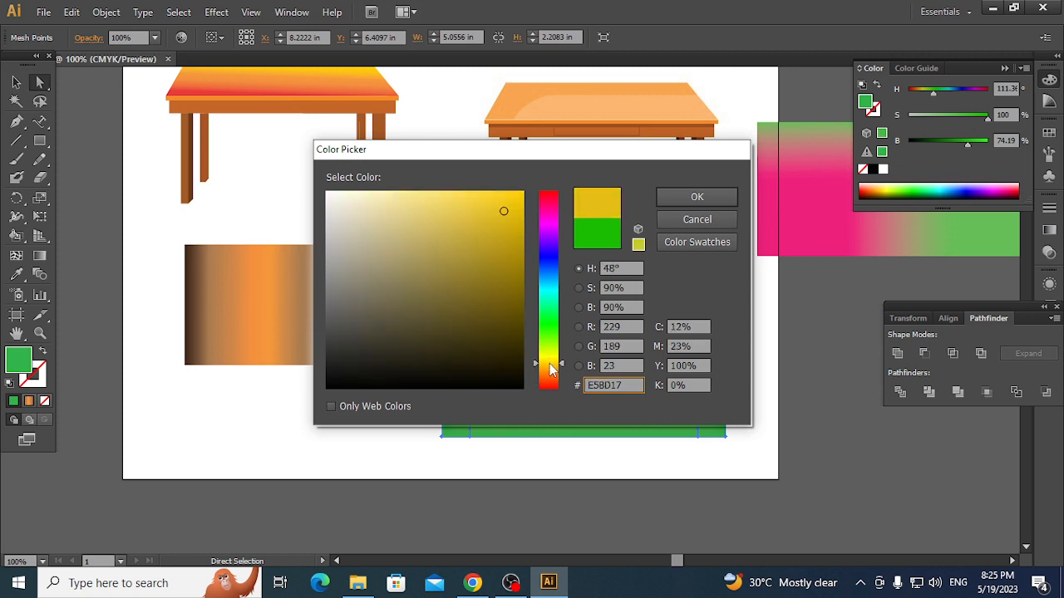
click(505, 255)
click(486, 210)
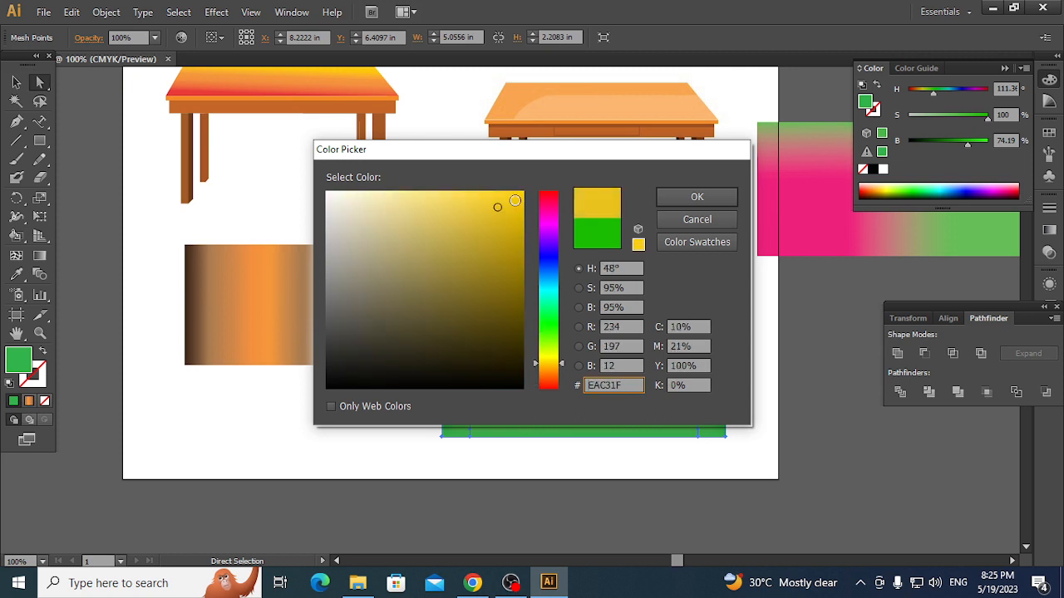
click(720, 199)
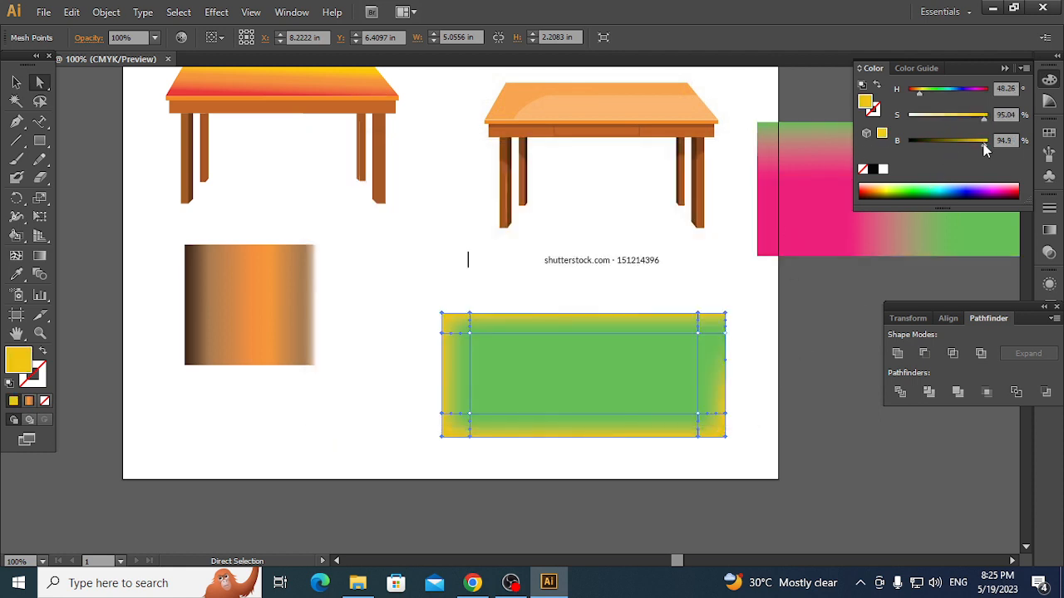
- Darken the border mesh points' colour to hue 49°, saturation 94% and brightness 69%, and deselect the rectangle
drag(984, 144, 940, 153)
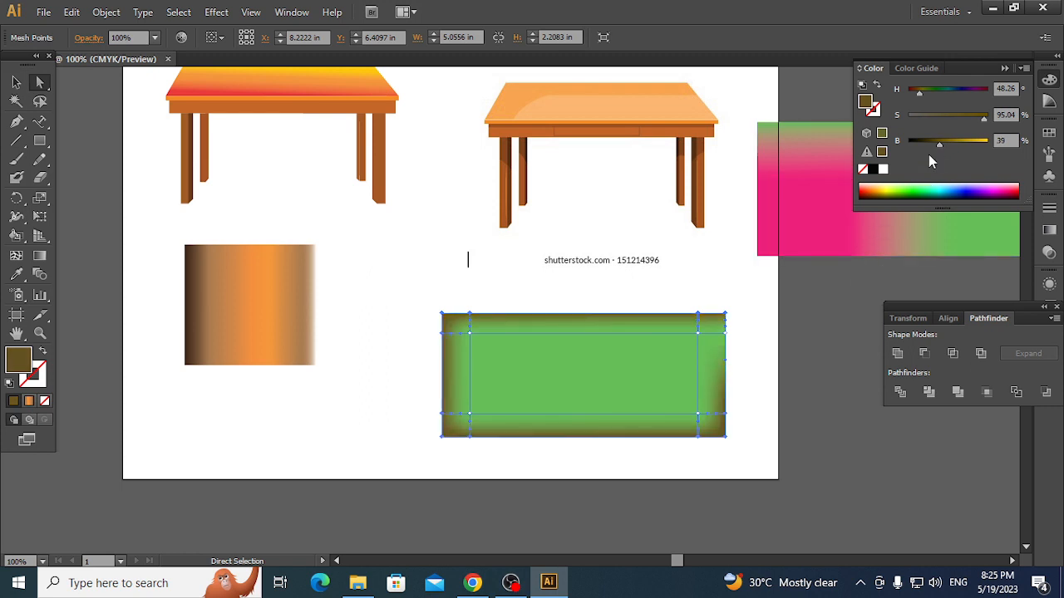
mouse_move(977, 117)
mouse_down()
mouse_move(955, 119)
mouse_move(983, 119)
mouse_up()
mouse_move(940, 141)
mouse_down()
mouse_move(976, 140)
mouse_move(946, 147)
mouse_up()
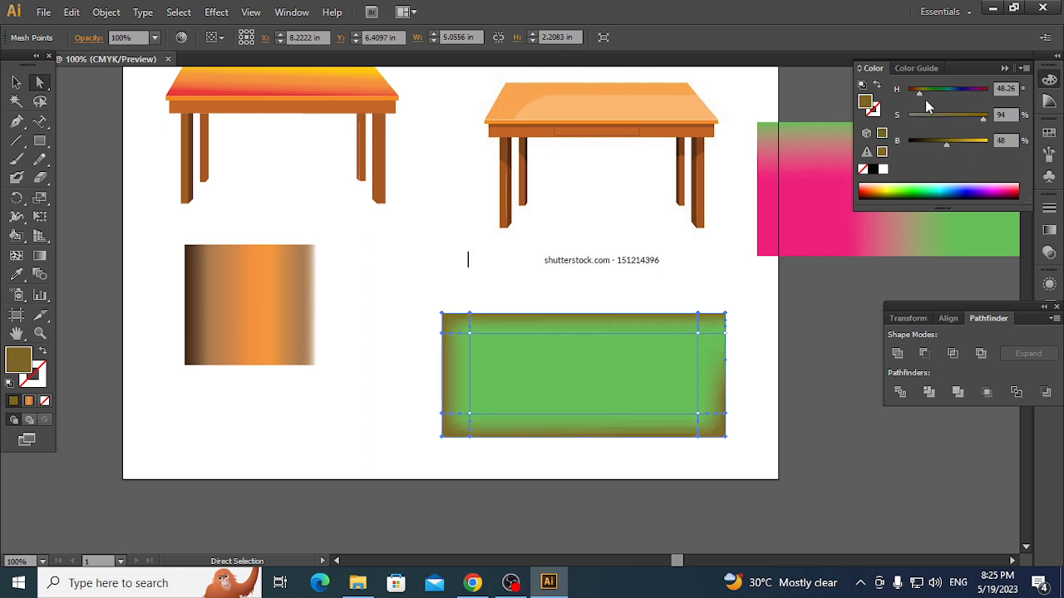
drag(919, 92, 919, 99)
drag(950, 143, 961, 144)
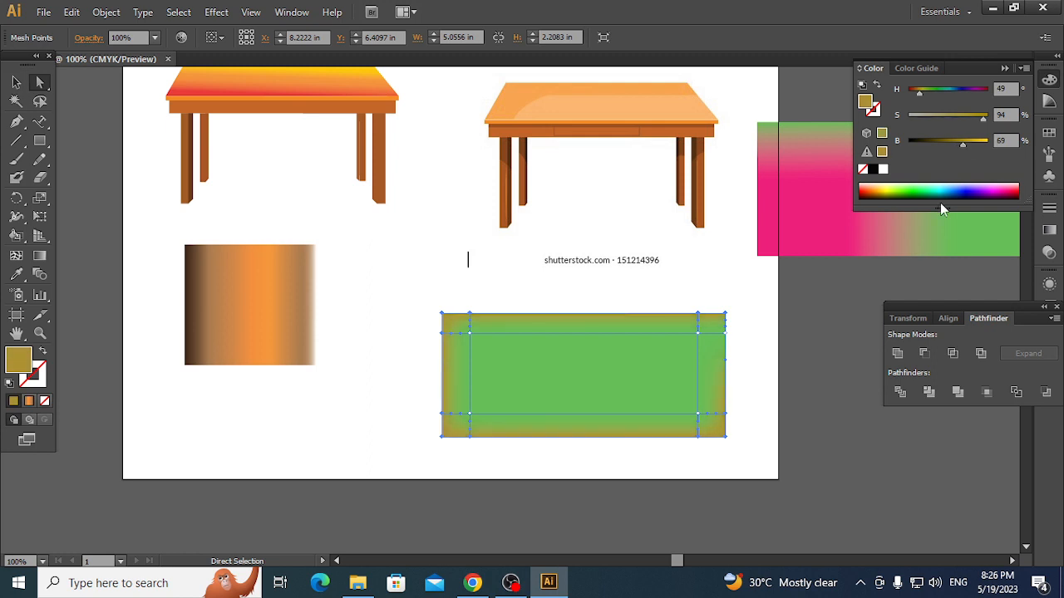
click(845, 361)
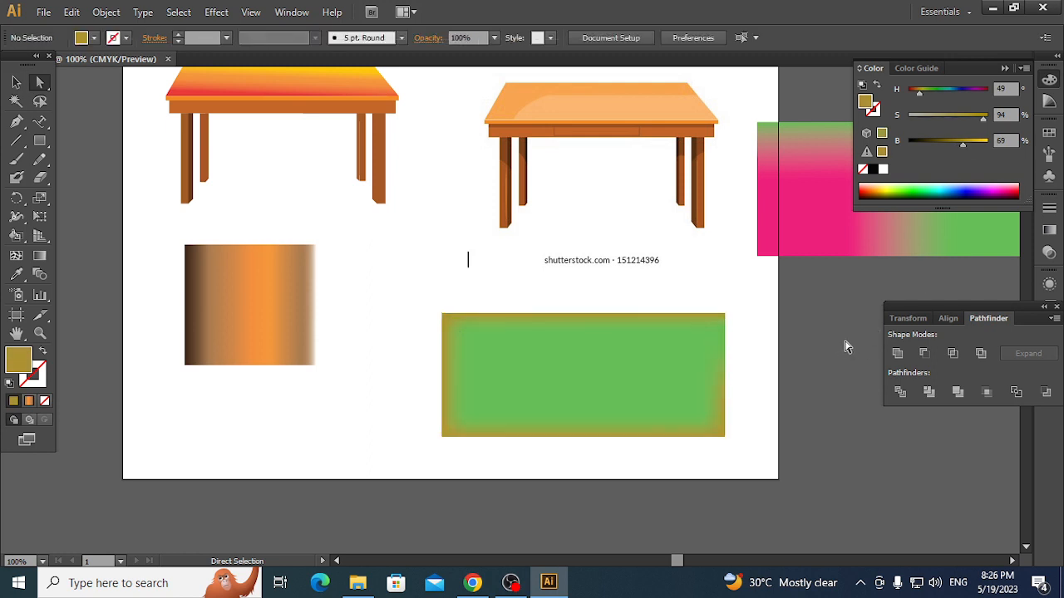
click(641, 391)
click(803, 368)
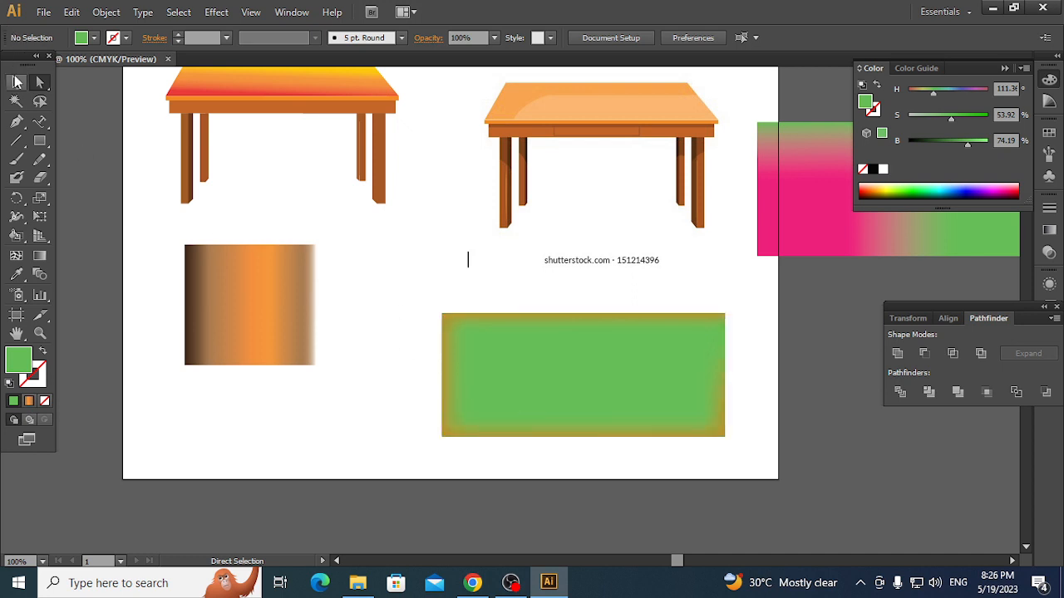
- Move the gradient mesh rectangle off the artboard's right edge and draw a new green rectangle about 4.88 × 2.22 in in its place
click(16, 82)
drag(466, 336, 794, 335)
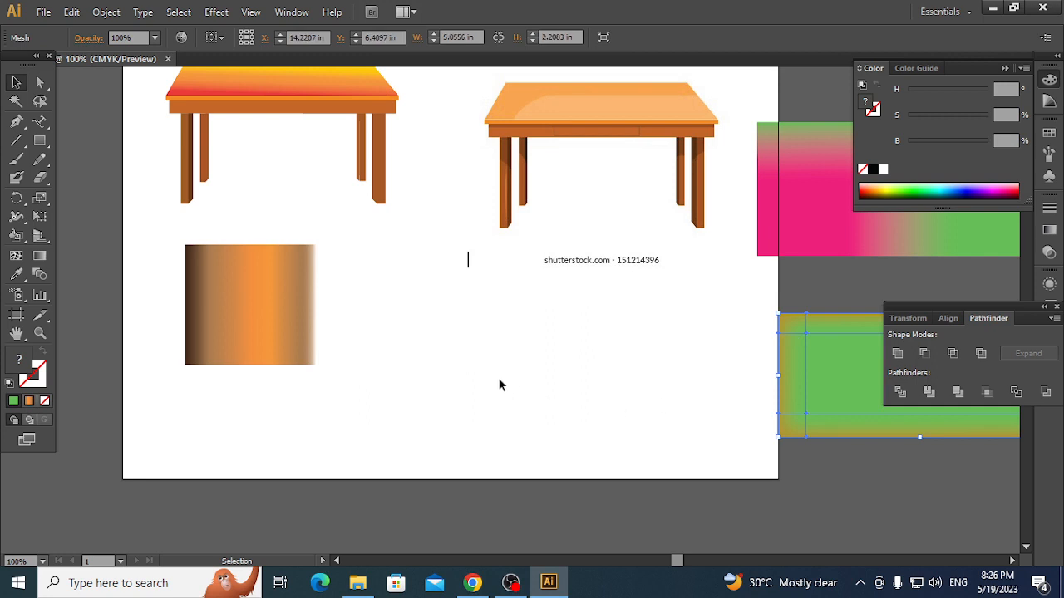
drag(43, 140, 93, 142)
drag(428, 328, 703, 452)
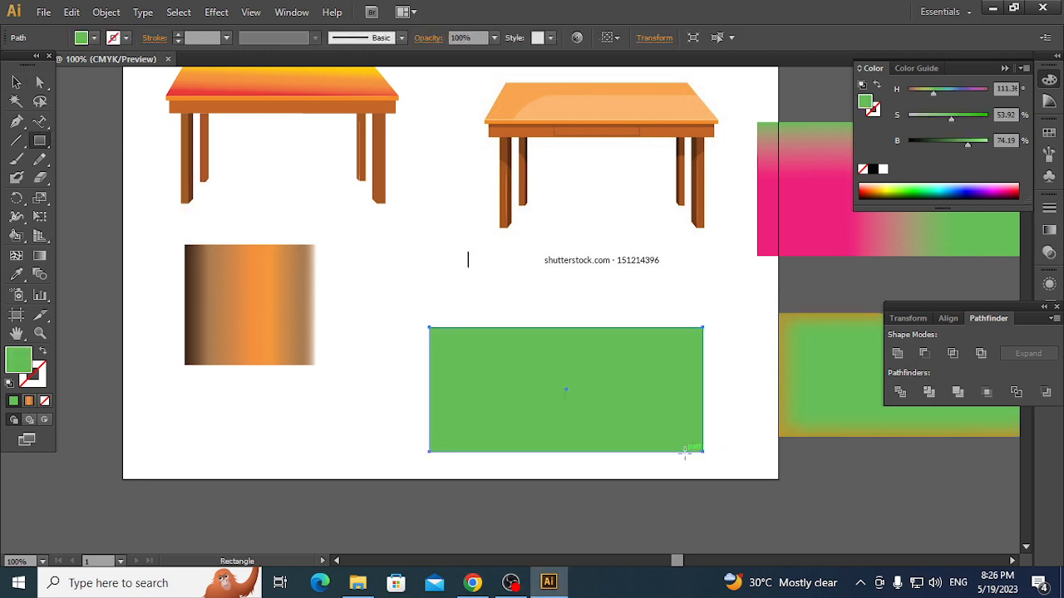
- Add mesh points near the upper-left and lower-right corners of the new green rectangle
click(16, 255)
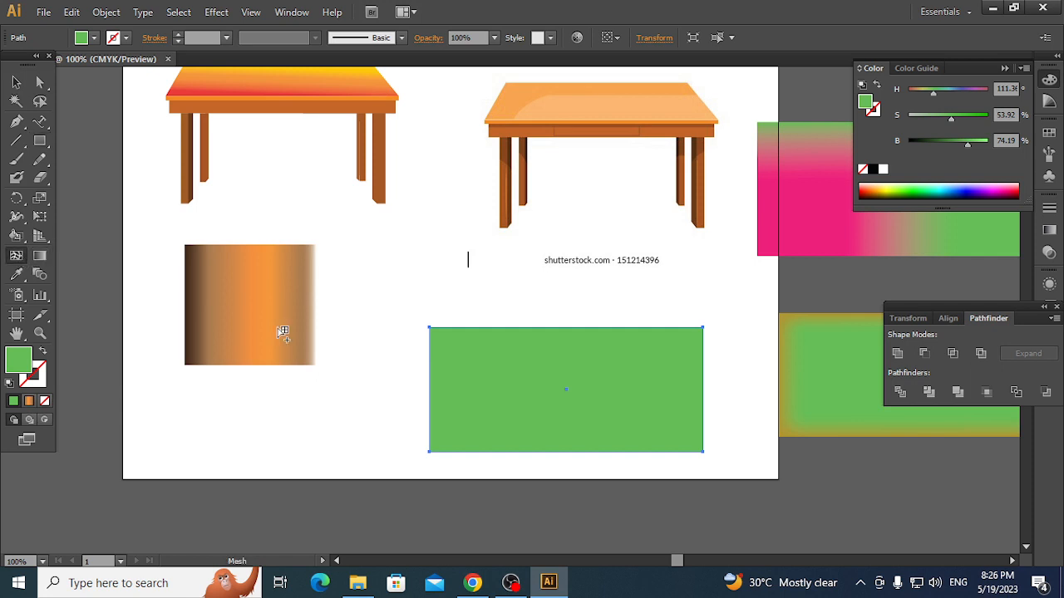
click(489, 369)
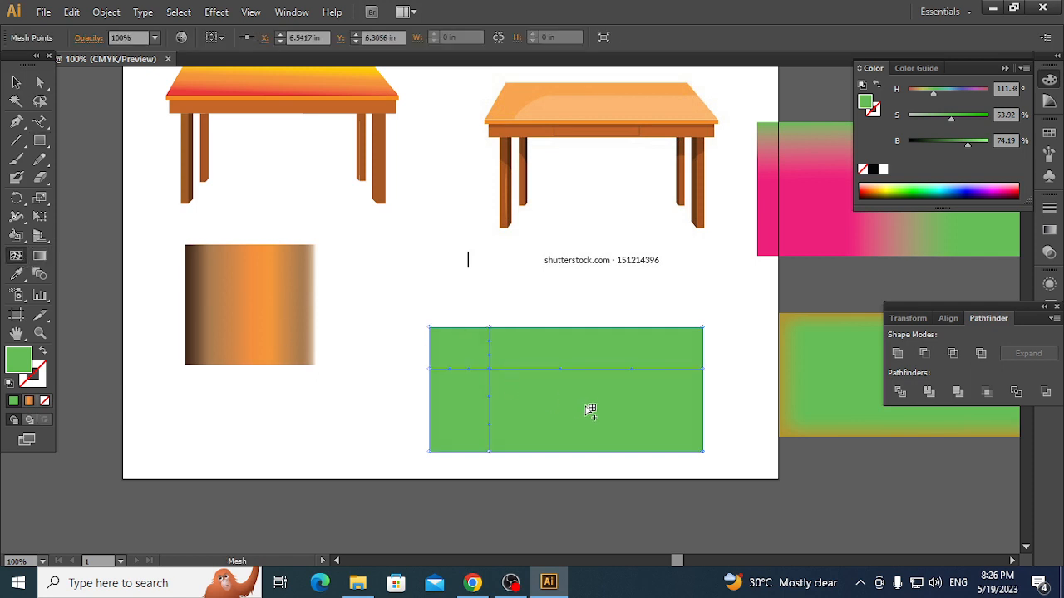
click(662, 425)
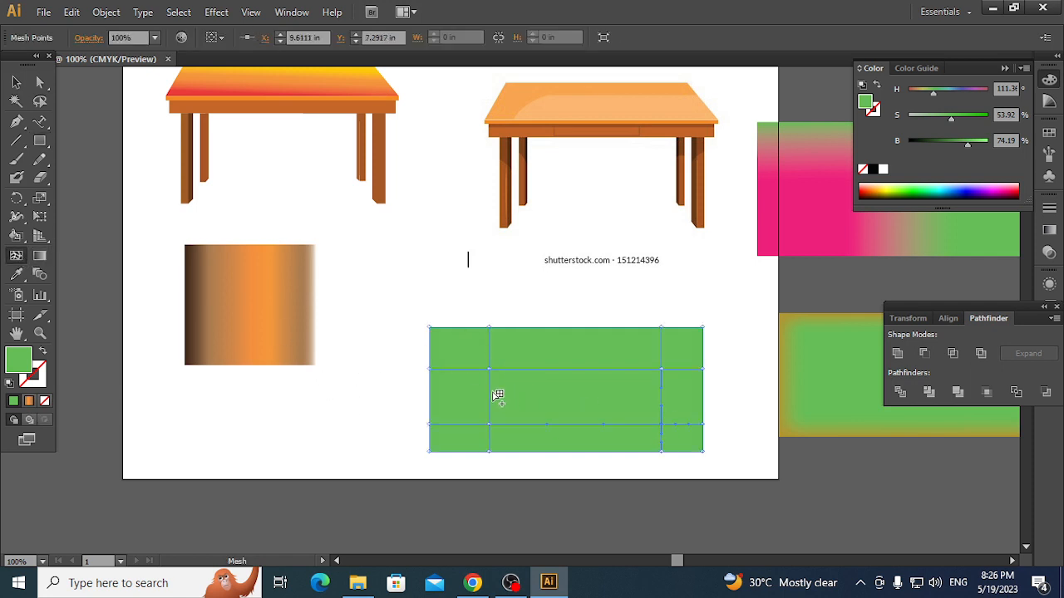
- Try pulling the new rectangle's upper-middle mesh patch downward and its left patch up and right, and undo the left patch's distortion
click(16, 83)
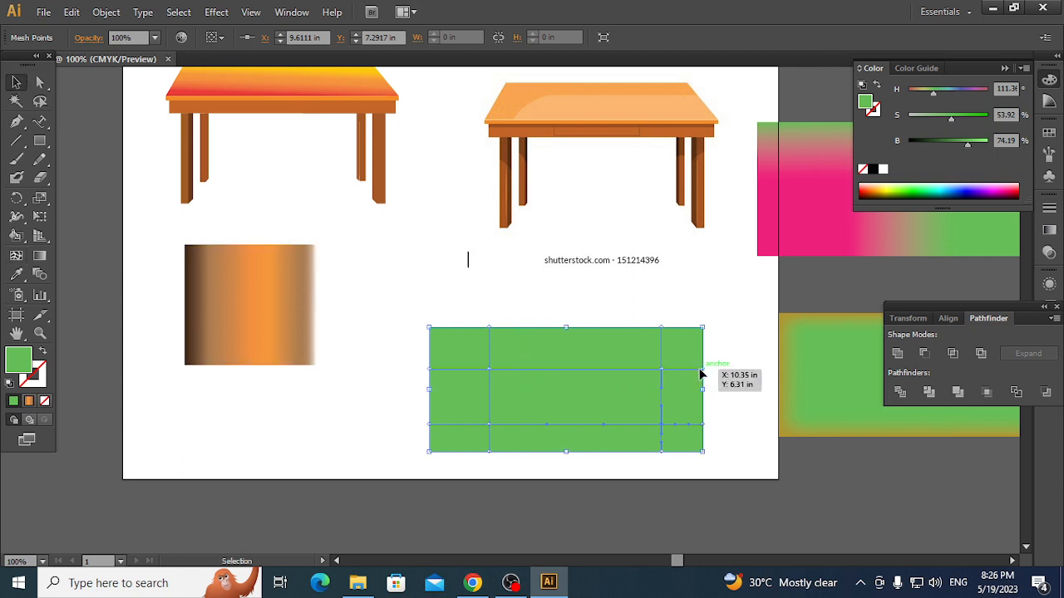
click(40, 83)
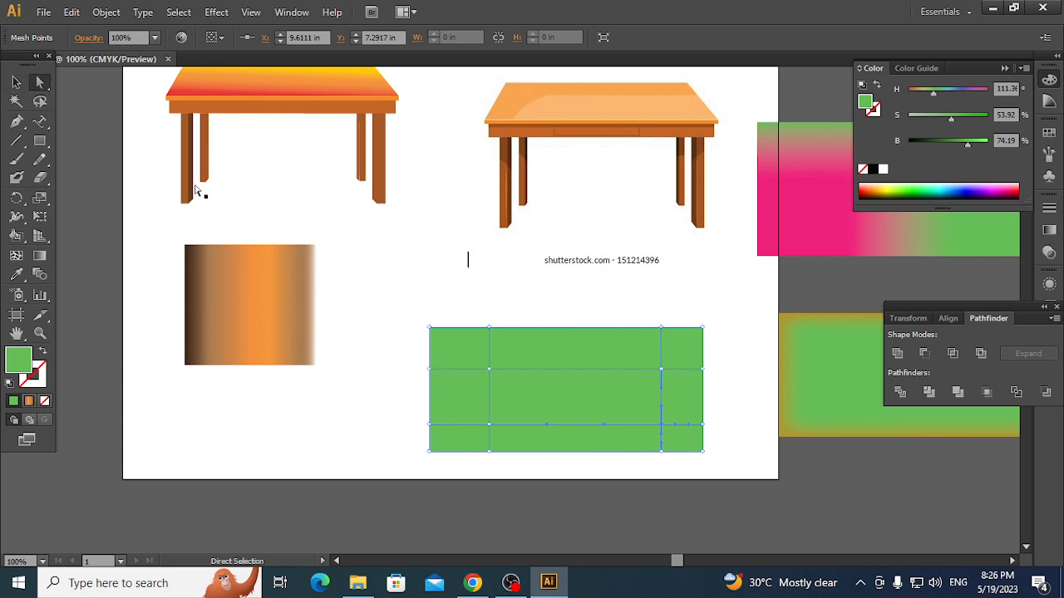
drag(517, 368, 523, 390)
click(396, 389)
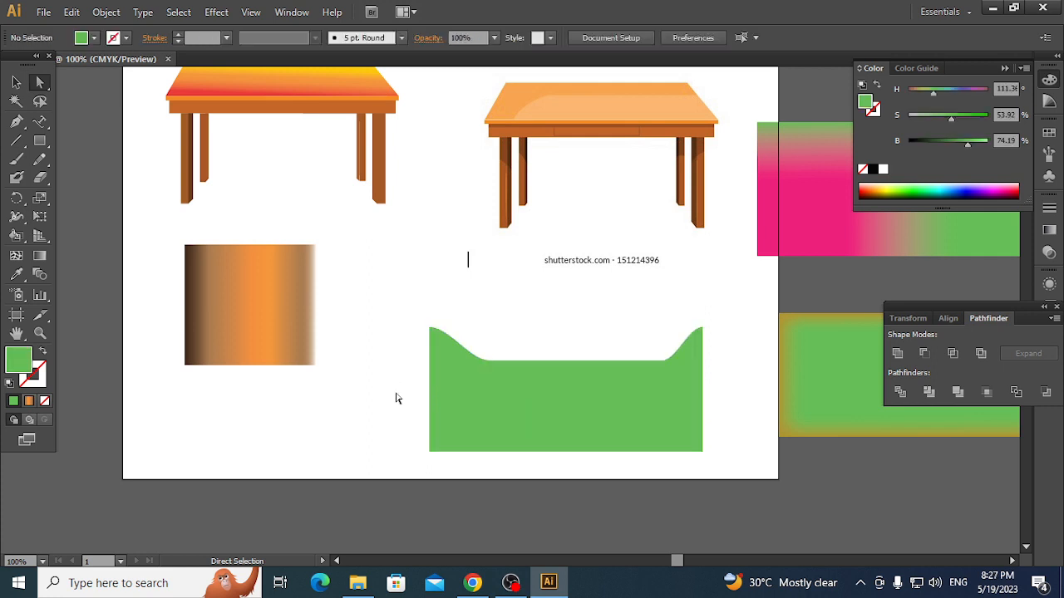
drag(444, 400, 498, 296)
click(387, 402)
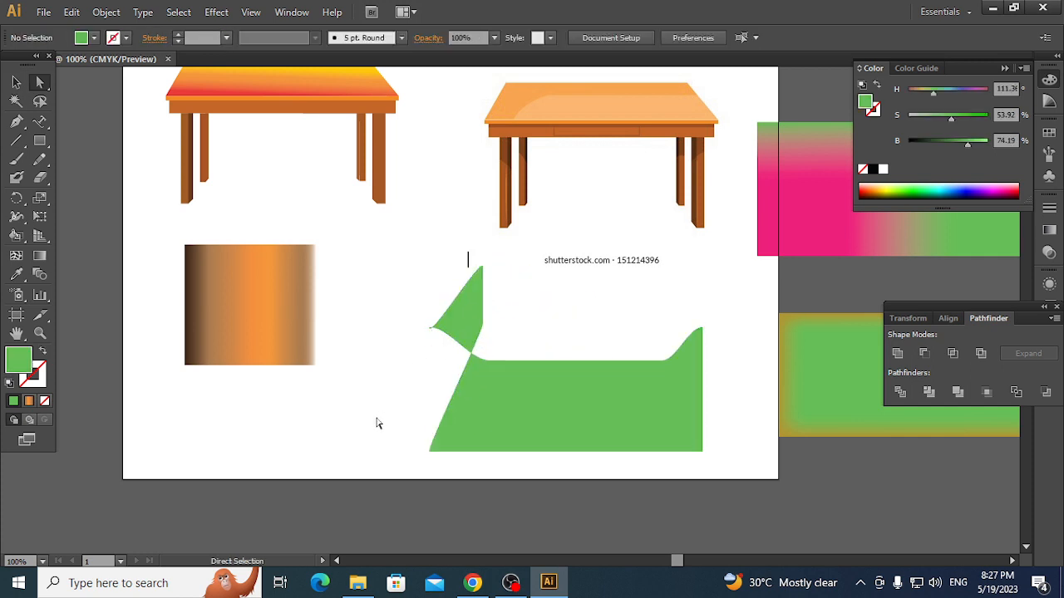
key(ctrl+z)
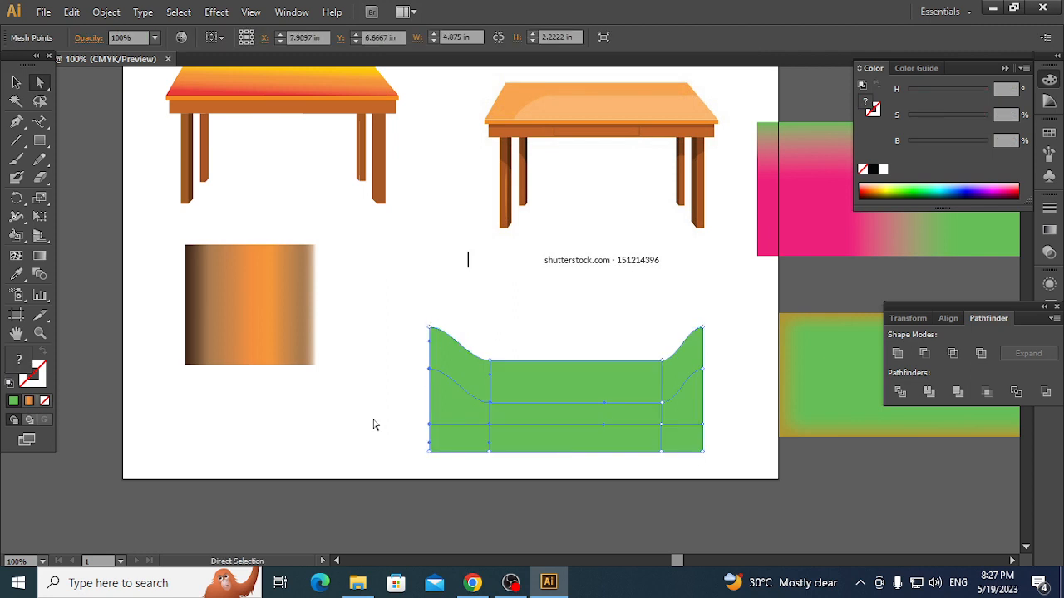
- Try stretching the new rectangle's middle and right mesh patches sideways, and undo all mesh edits back to the plain rectangle
drag(607, 413, 346, 417)
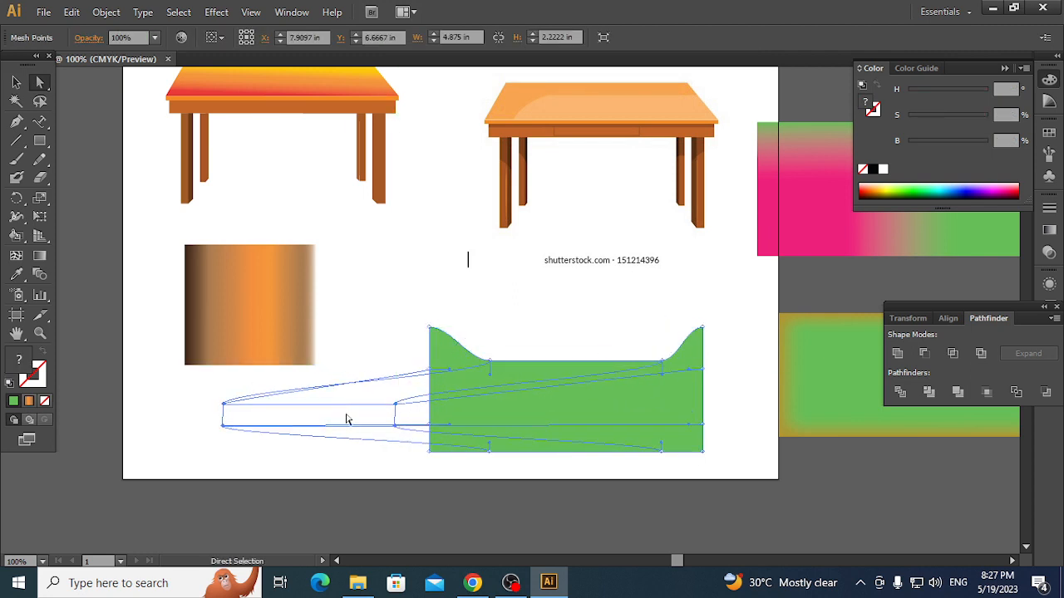
click(408, 307)
drag(550, 395, 643, 397)
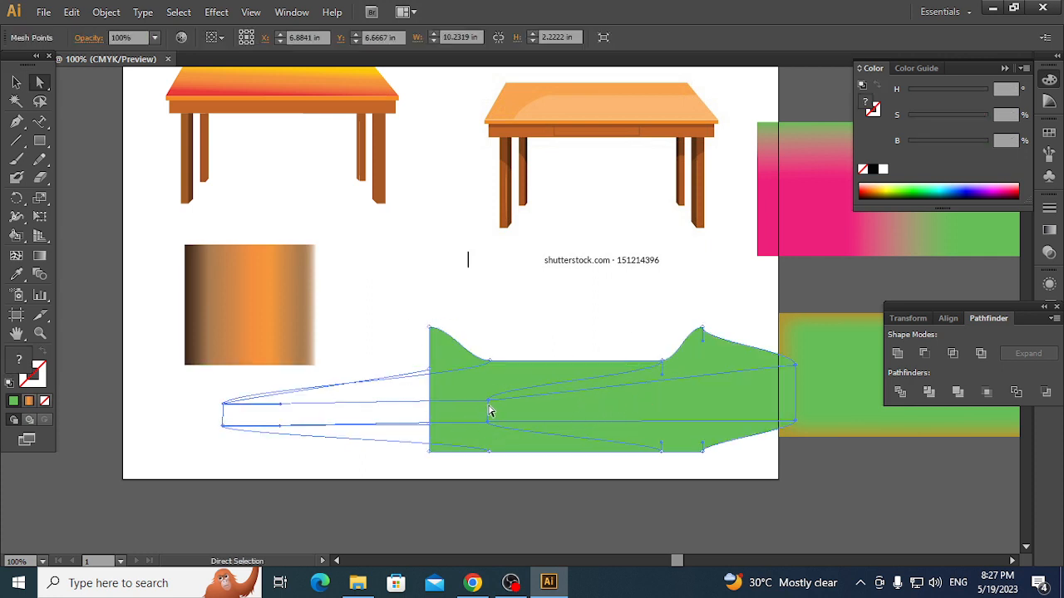
drag(491, 415, 274, 408)
key(ctrl+z)
key(ctrl+z)
key(ctrl+z)
key(ctrl+z)
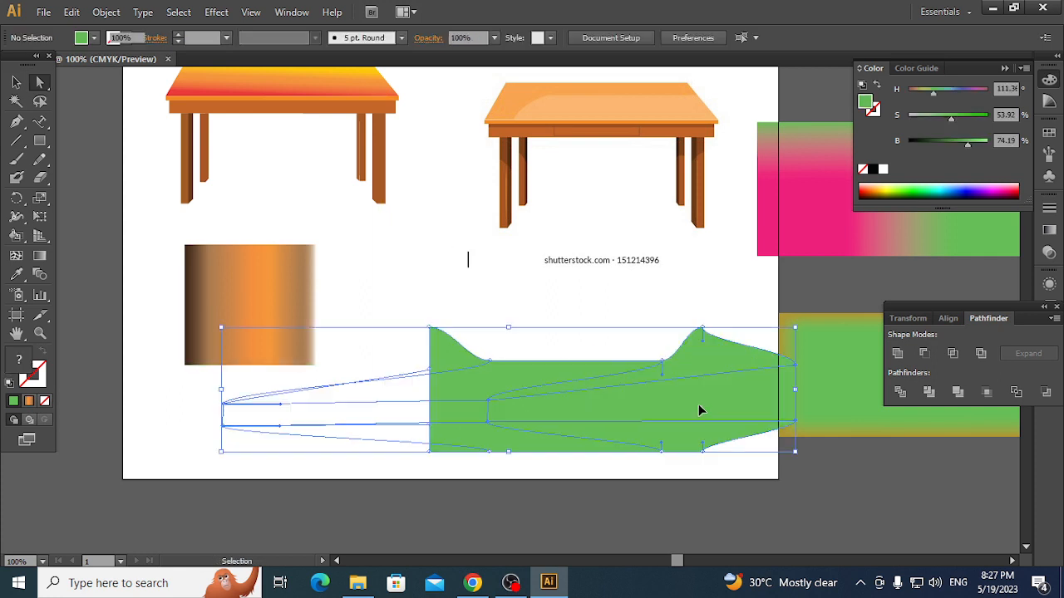
key(ctrl+z)
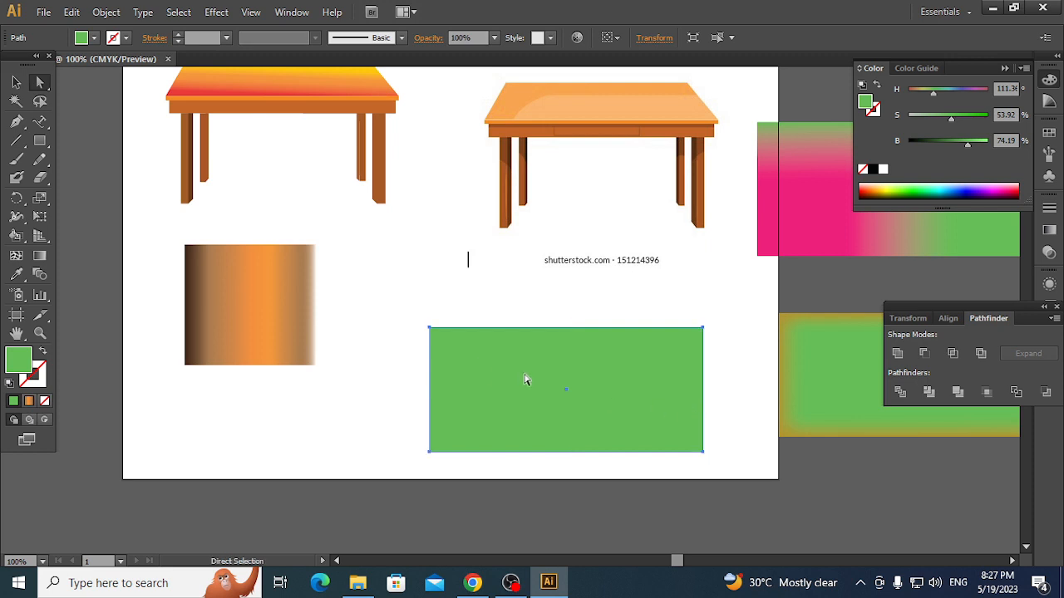
- Remove the plain green rectangle and draw a green circle about 3.28 in across in its place
key(ctrl+z)
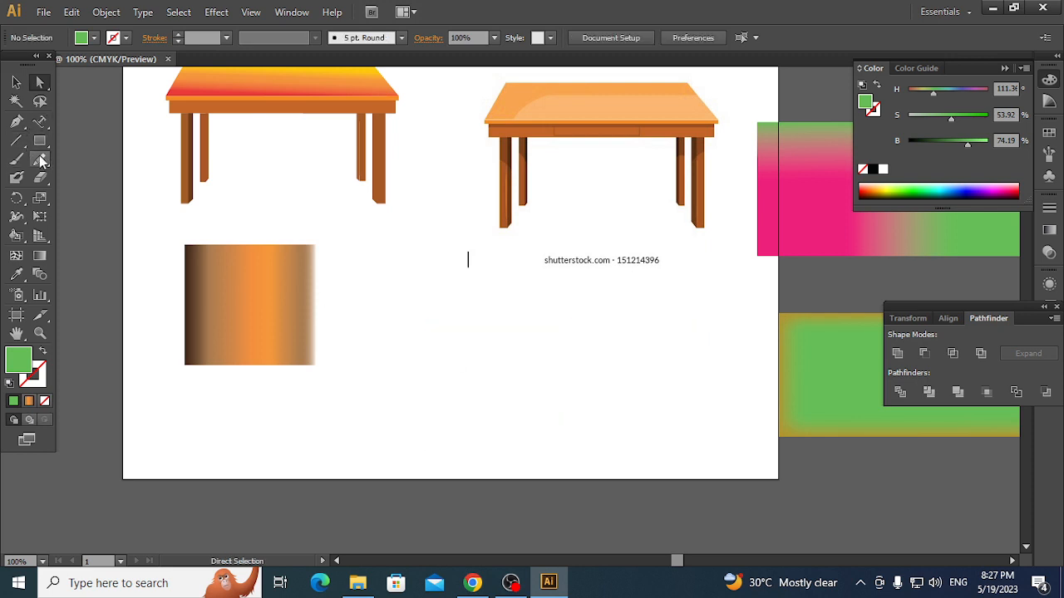
drag(39, 140, 87, 177)
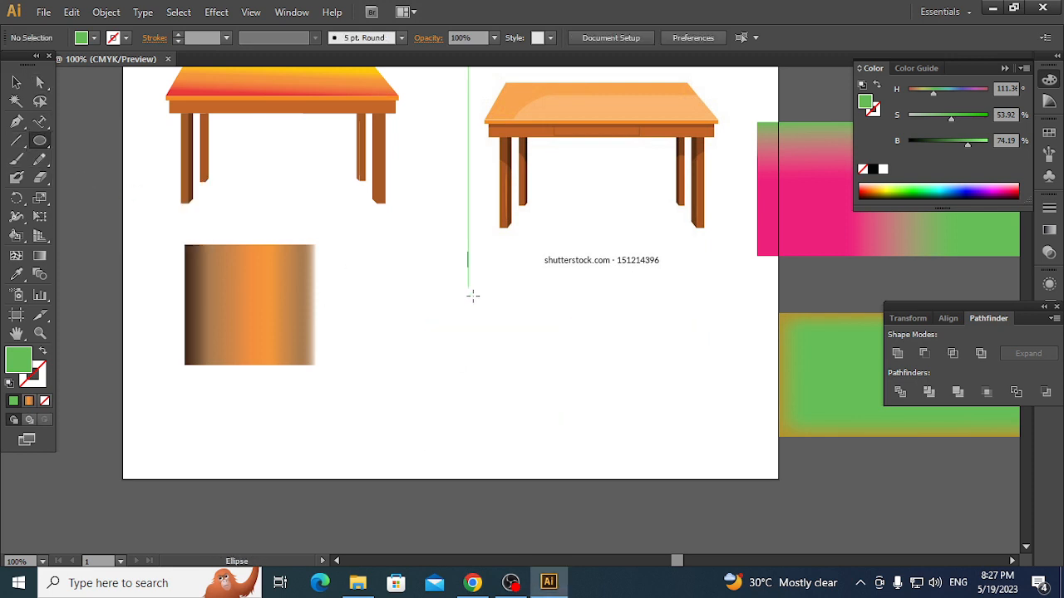
drag(467, 305, 648, 447)
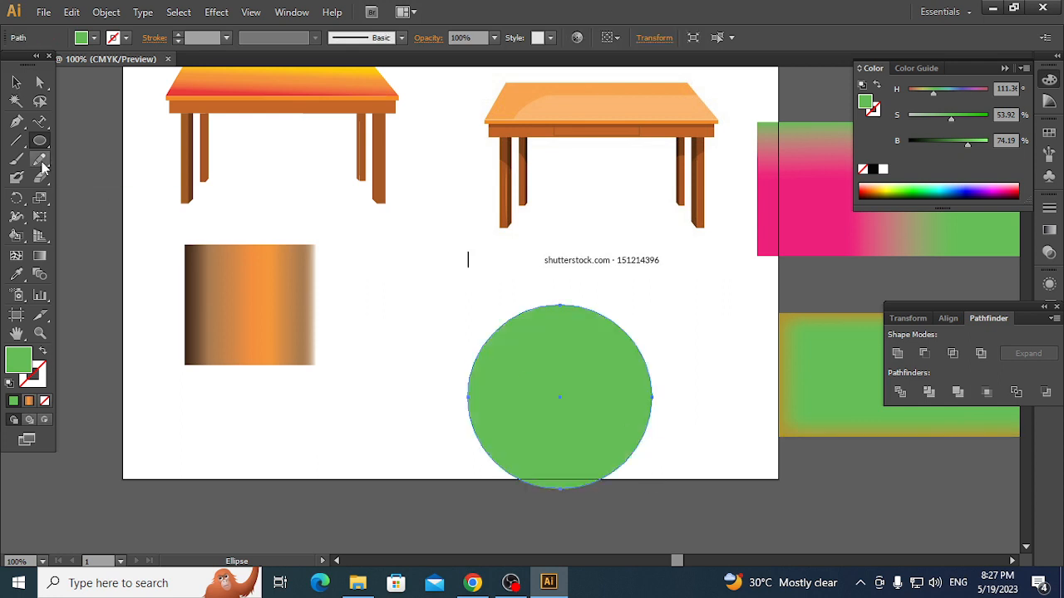
- Move the green circle up and left so it fits inside the artboard, and add a mesh point at its centre
click(17, 81)
drag(486, 383, 487, 360)
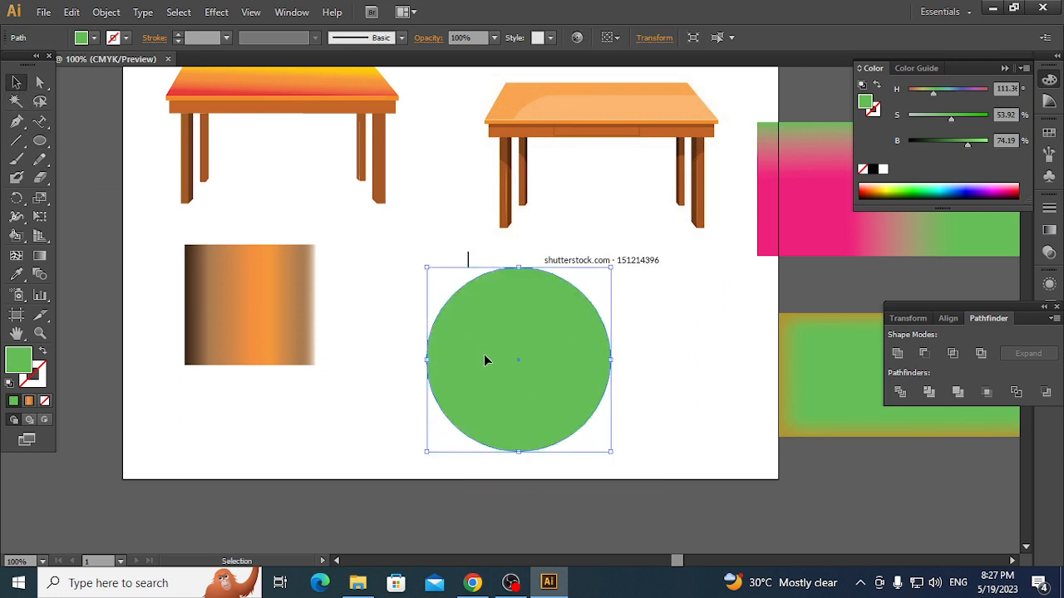
click(16, 255)
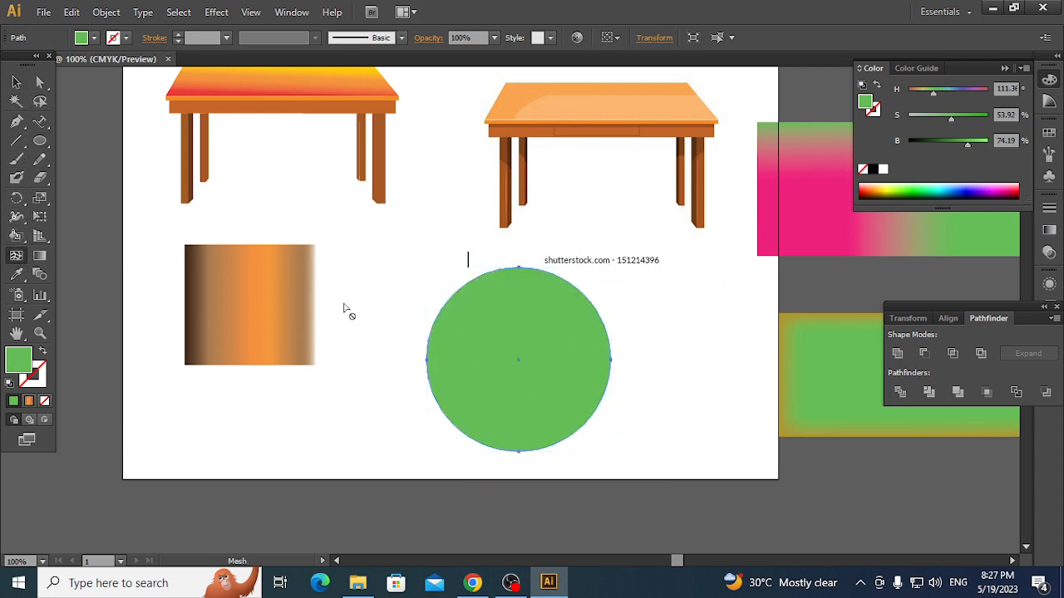
click(519, 360)
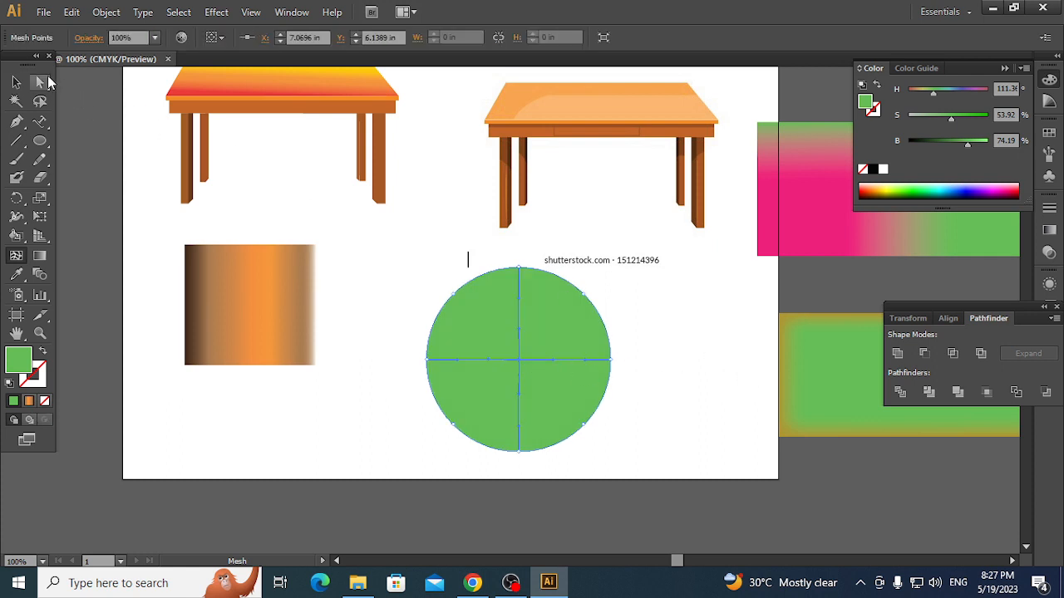
- Stretch the circle's mesh to the right by pulling its centre and right-edge points about 2.6 in sideways
click(37, 79)
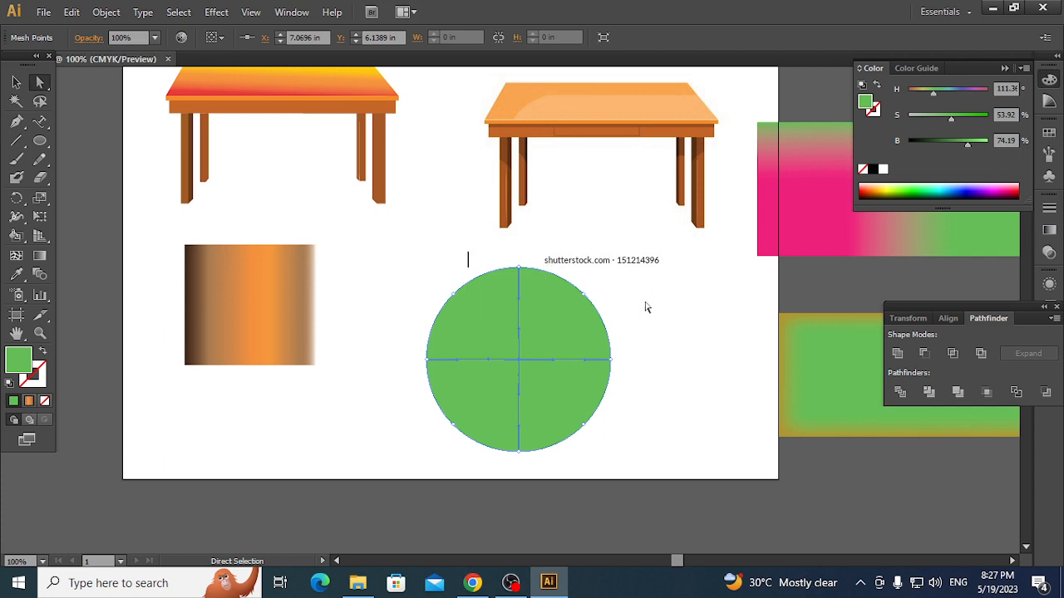
drag(639, 301, 612, 361)
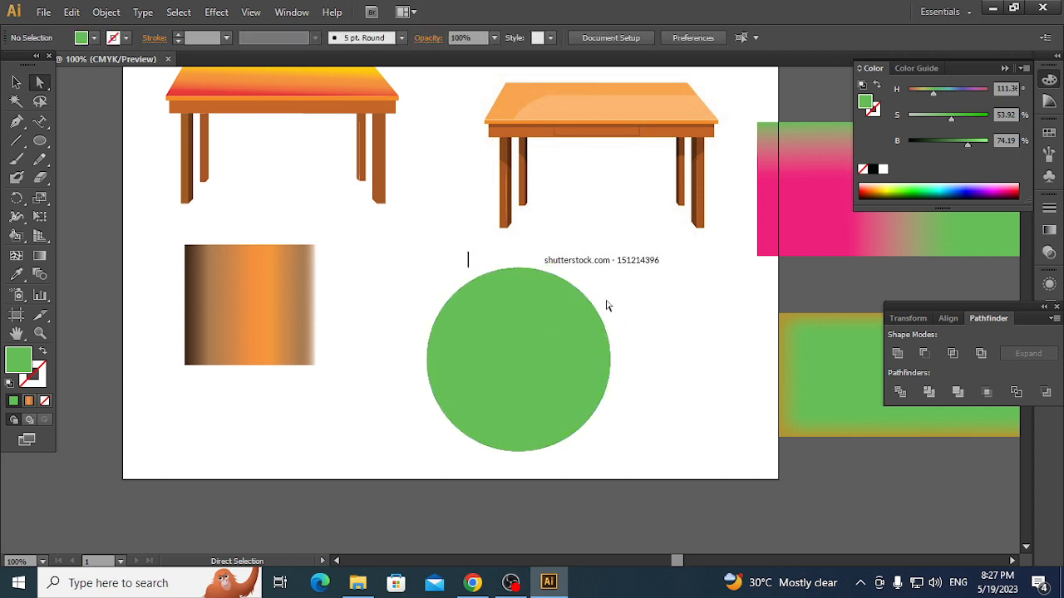
drag(608, 304, 508, 349)
drag(645, 311, 495, 370)
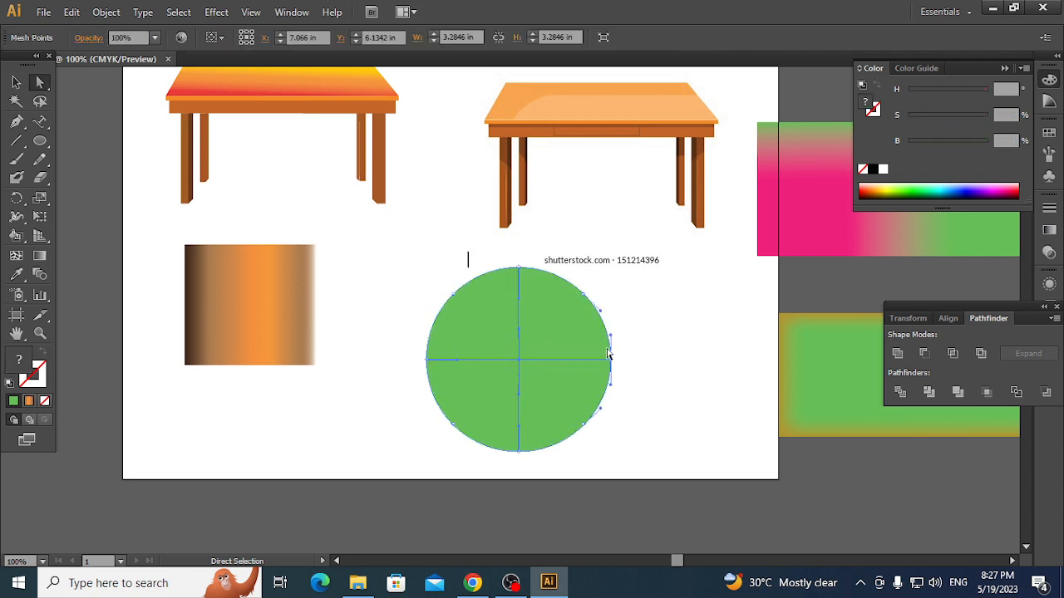
mouse_move(611, 339)
mouse_down()
mouse_move(660, 352)
mouse_move(675, 372)
mouse_move(627, 331)
mouse_move(608, 331)
mouse_up()
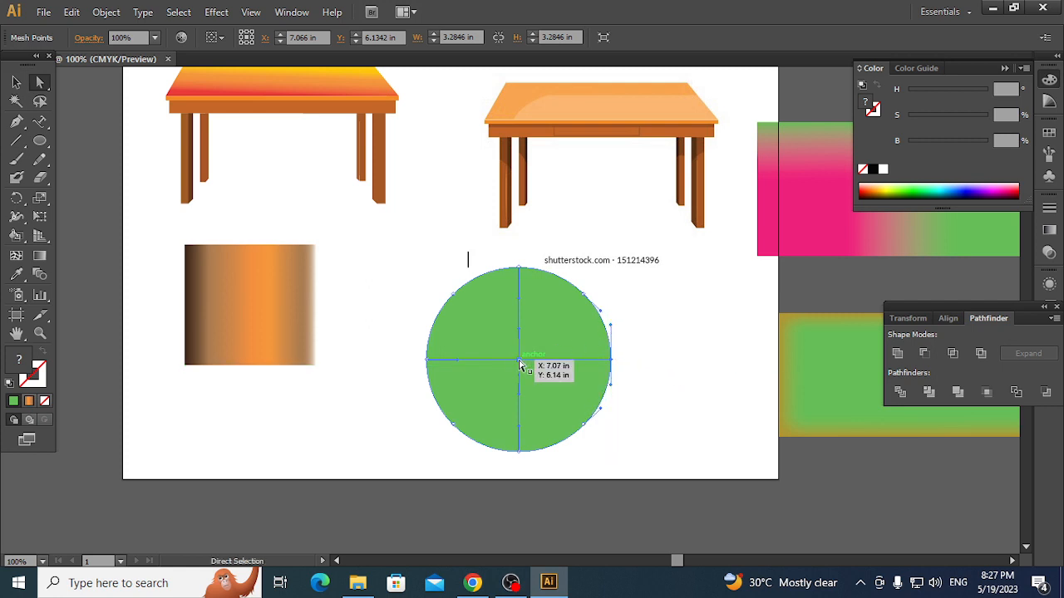
drag(519, 364, 665, 363)
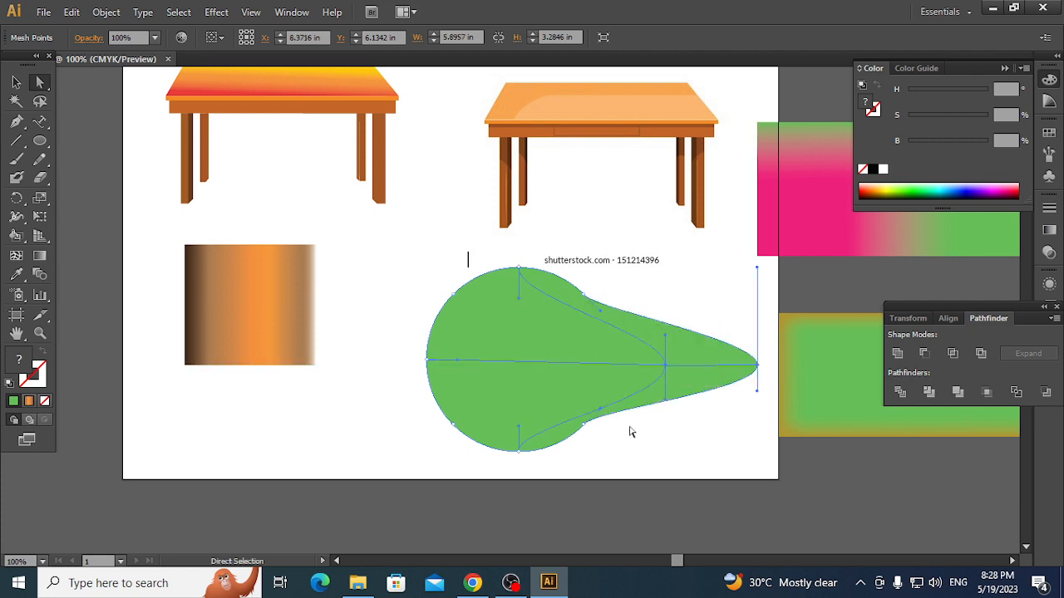
click(643, 449)
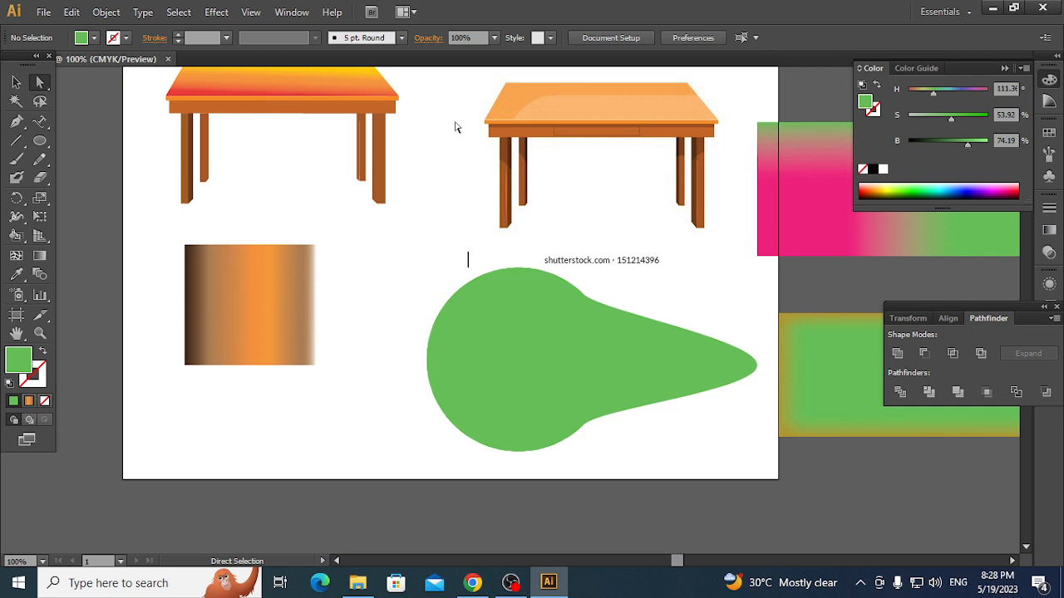
- Add a mesh point near the upper-left corner of the drawn table's top, at about X 1.76 in, Y 1.01 in
scroll(455, 127, up, 3)
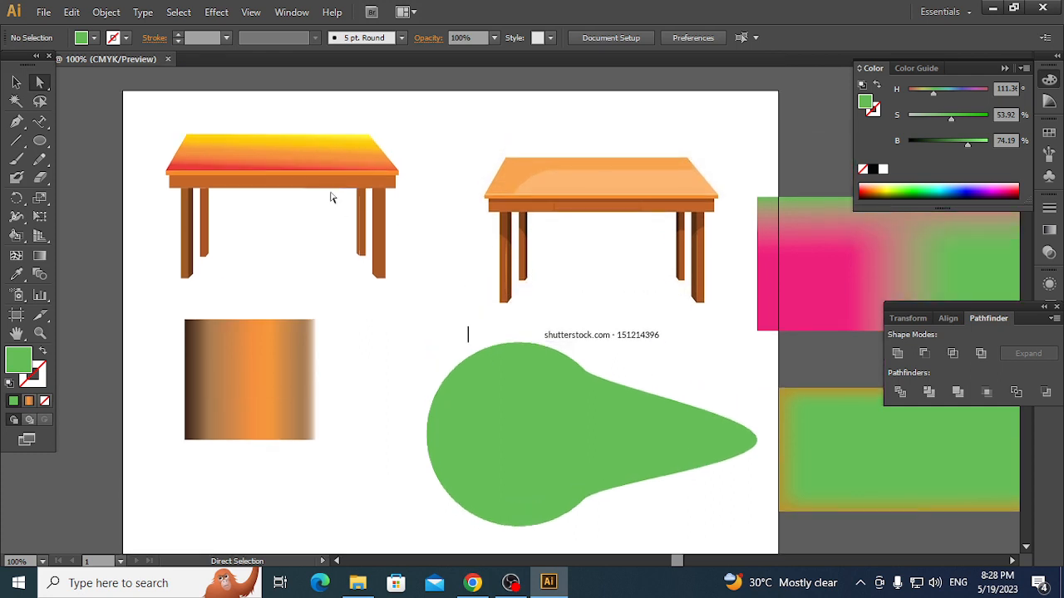
click(316, 163)
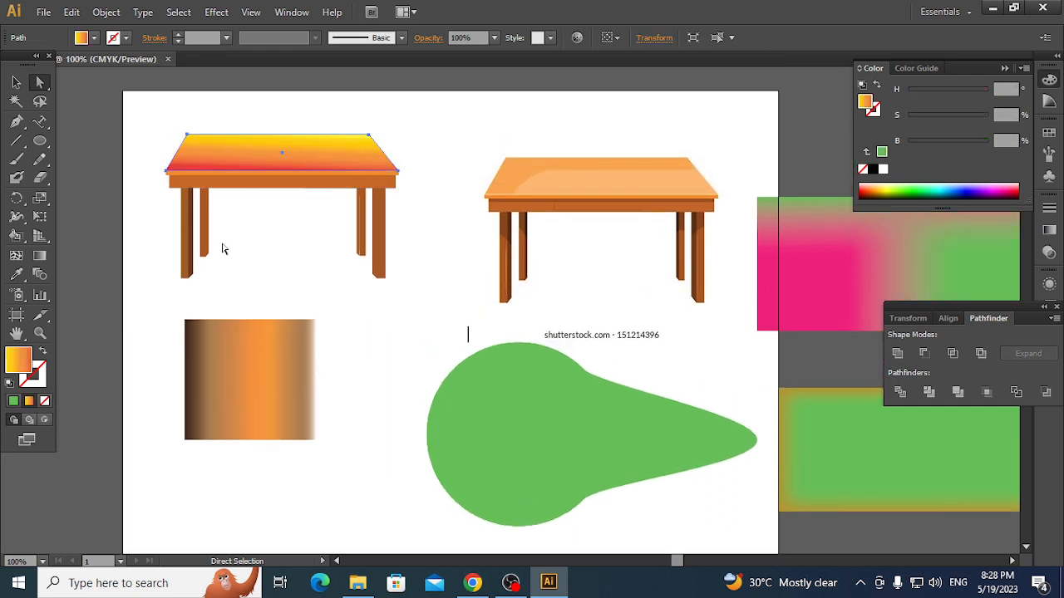
click(17, 257)
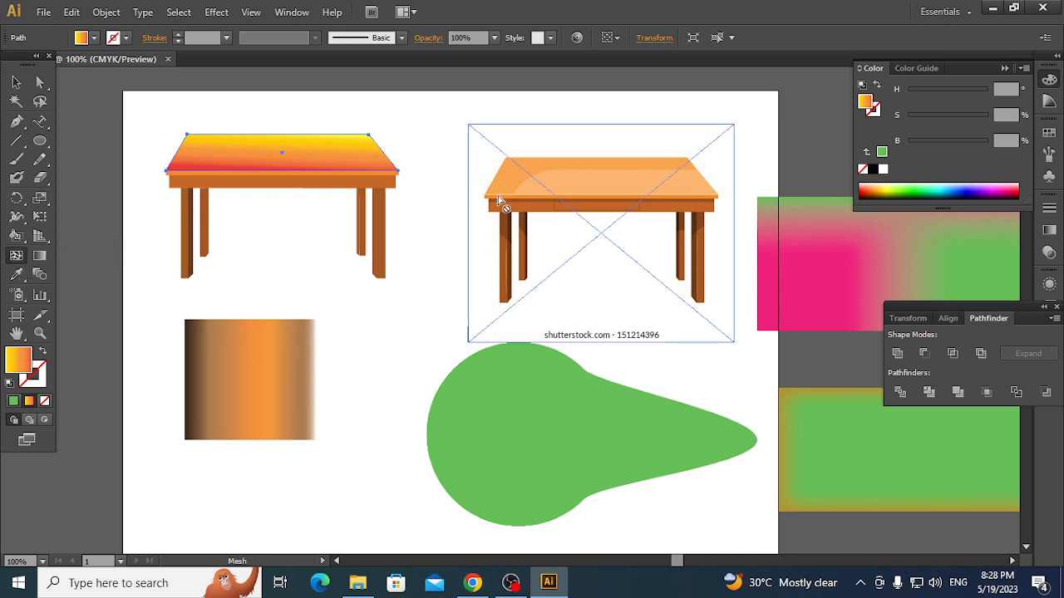
click(222, 147)
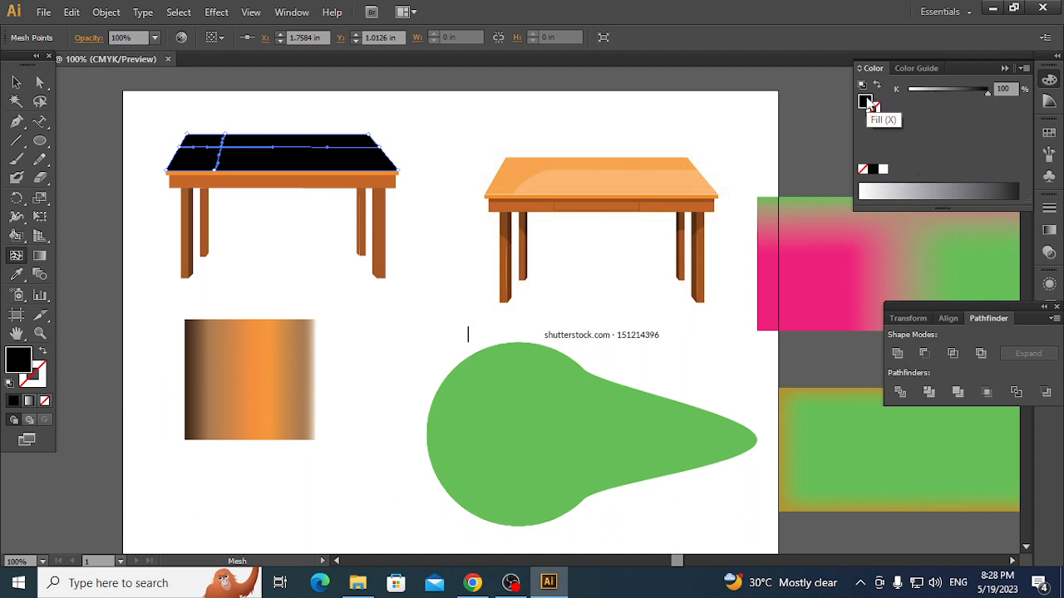
- Switch the colour sliders to the HSB model
click(1024, 68)
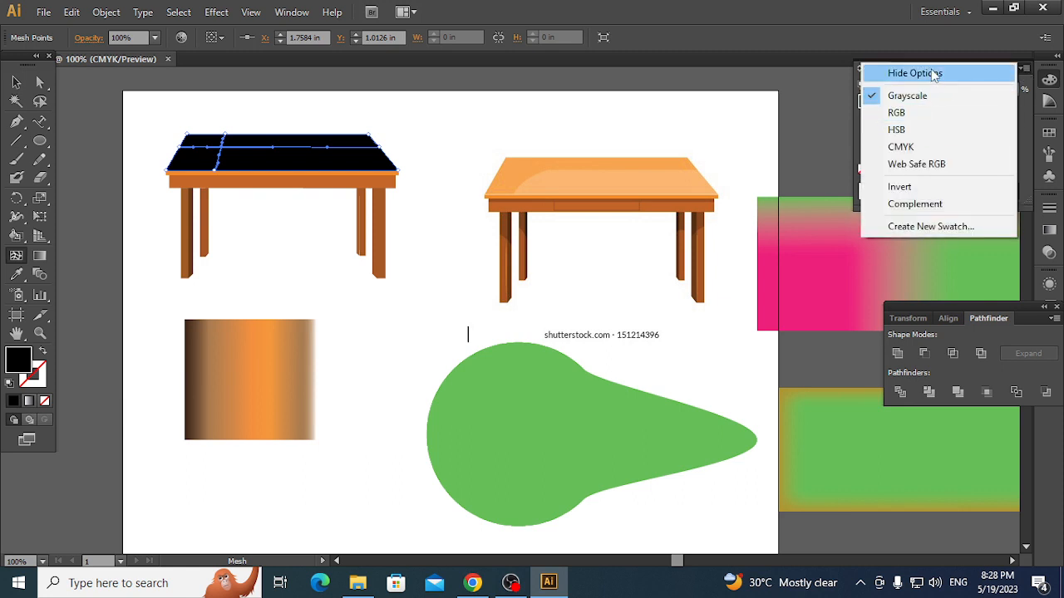
click(935, 74)
click(1024, 68)
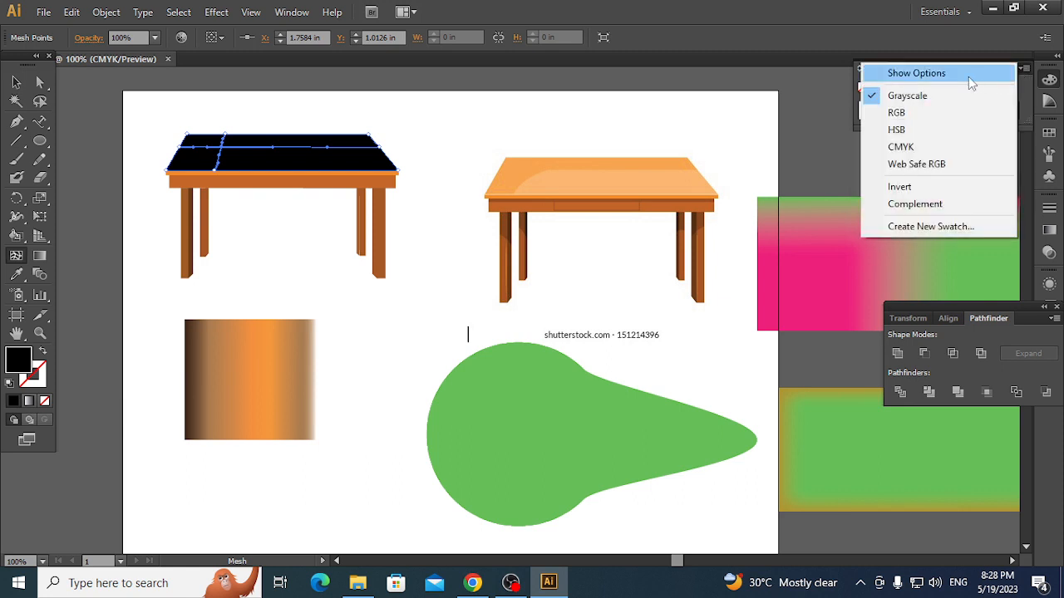
click(969, 75)
click(1024, 68)
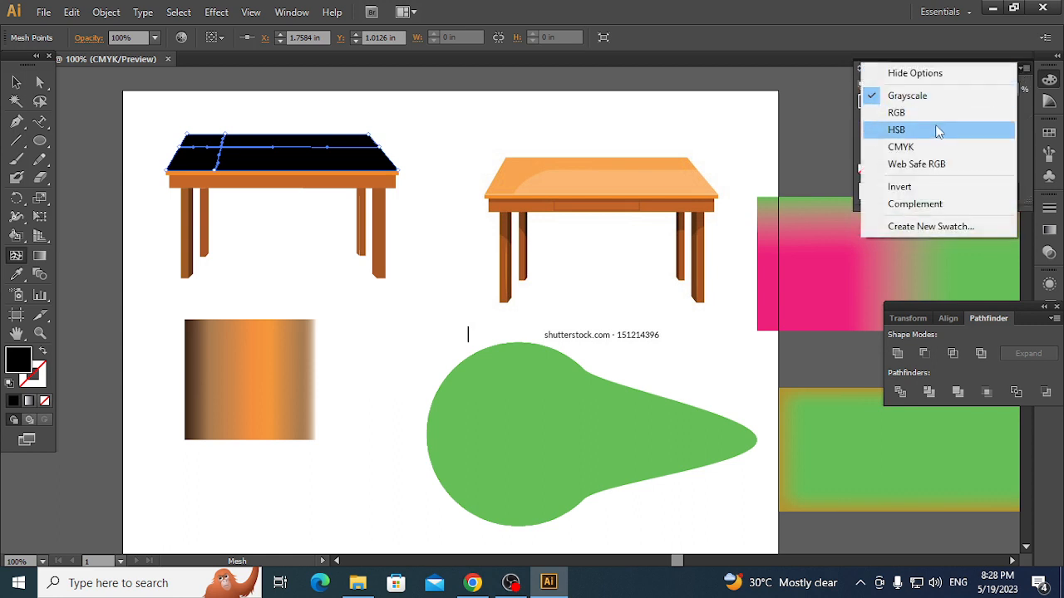
click(938, 131)
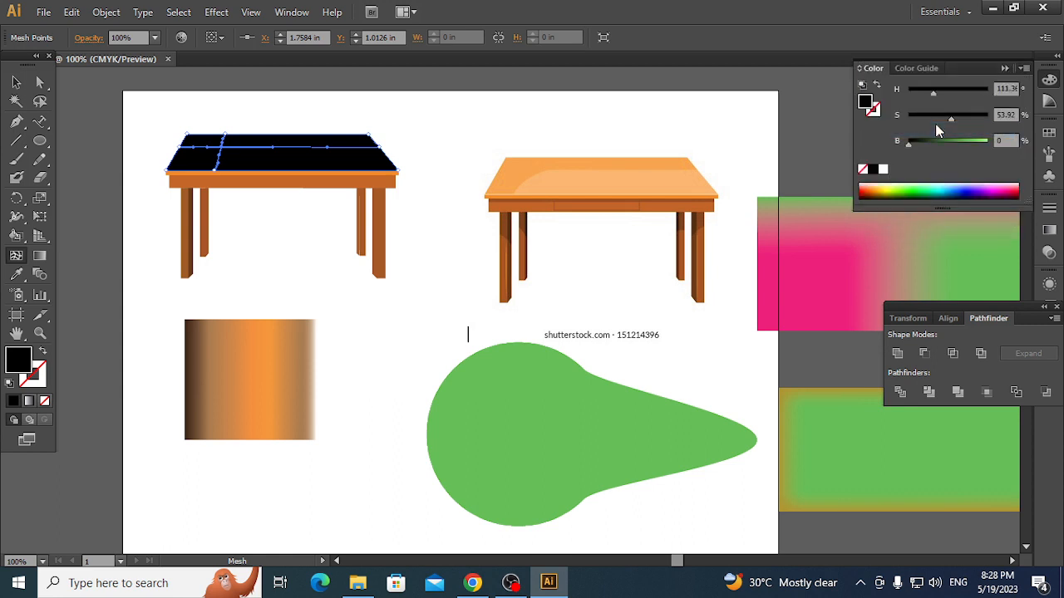
- Try green, orange-brown, yellow and teal from the colour spectrum on the tabletop's mesh point
click(898, 188)
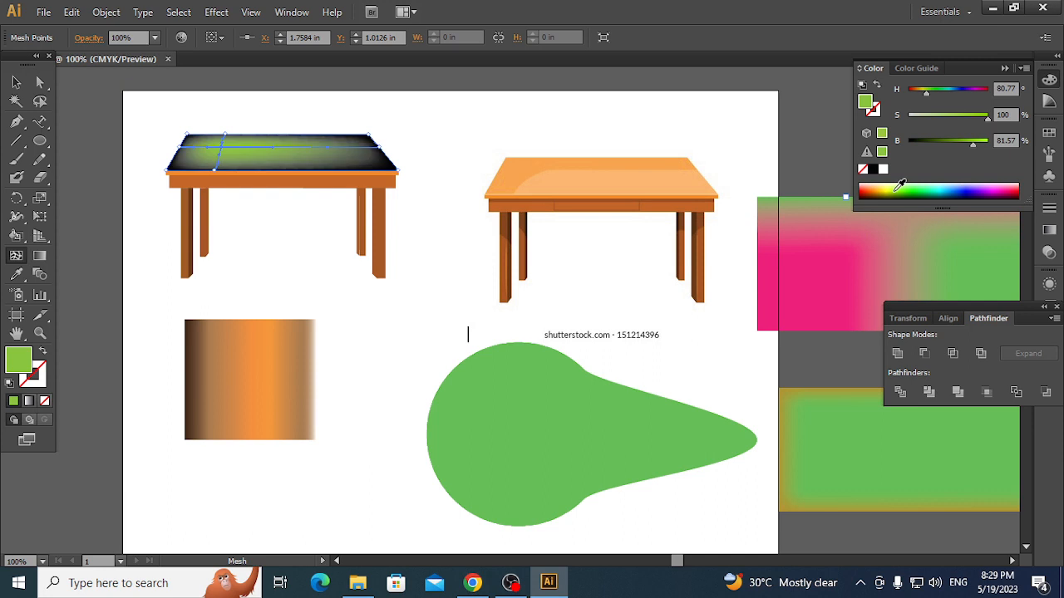
click(875, 189)
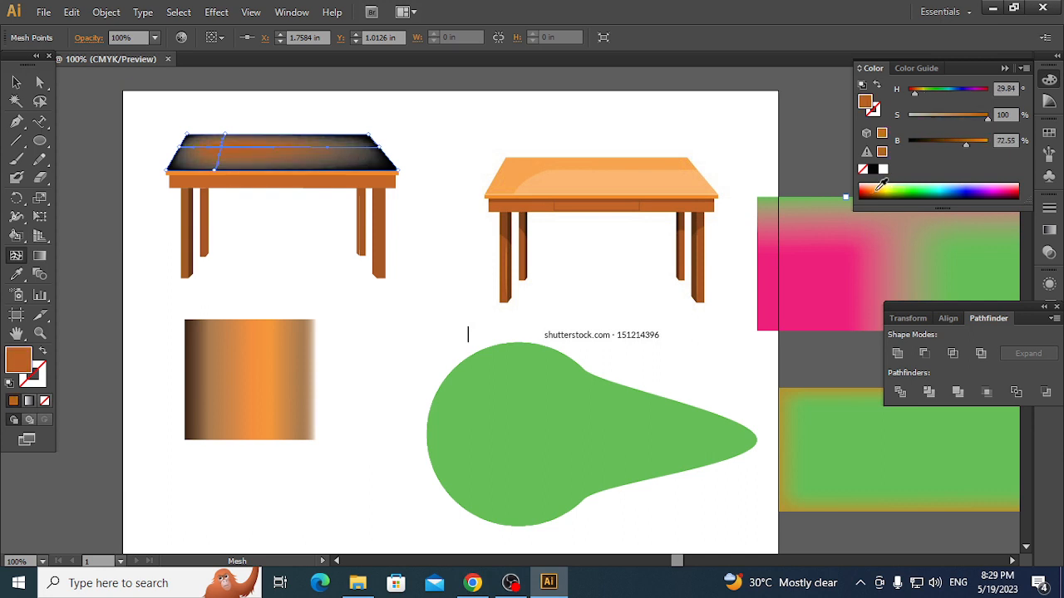
click(883, 185)
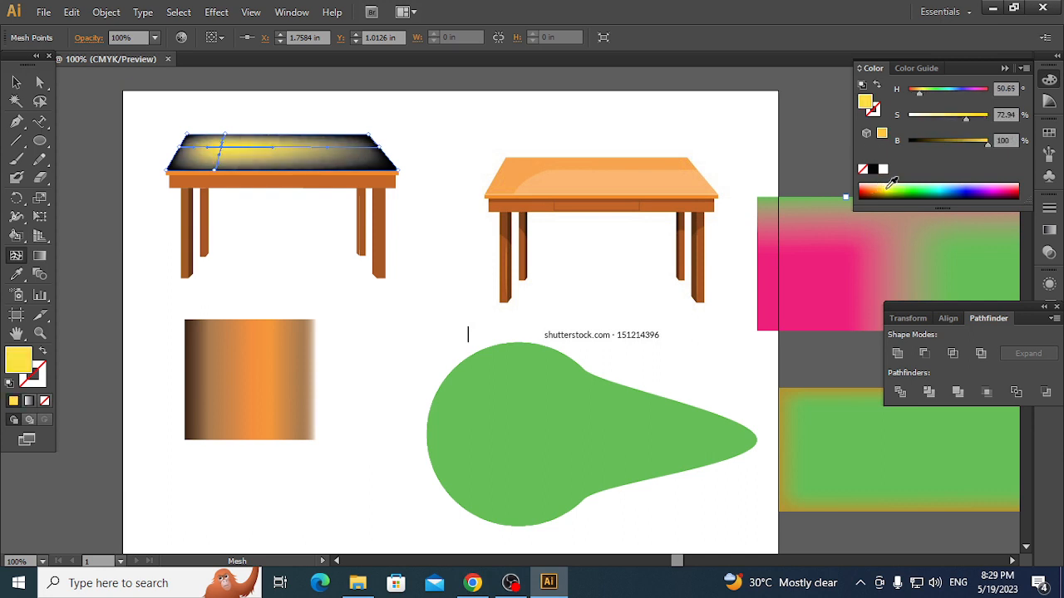
drag(869, 188, 946, 186)
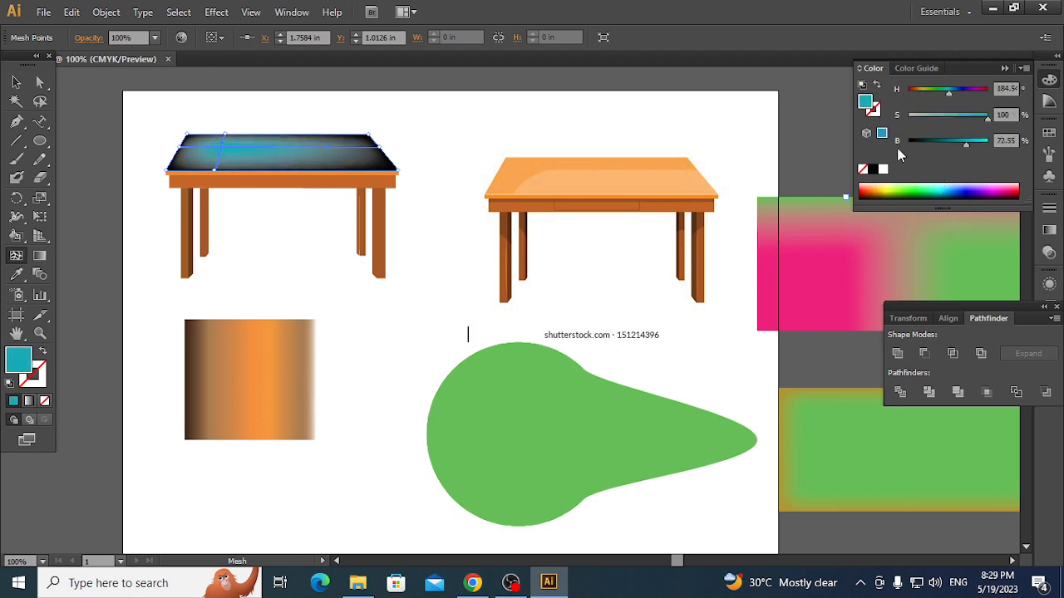
- Recolour the tabletop's mesh point with the brown swatch C=40 M=65 Y=90 K=35
double_click(865, 102)
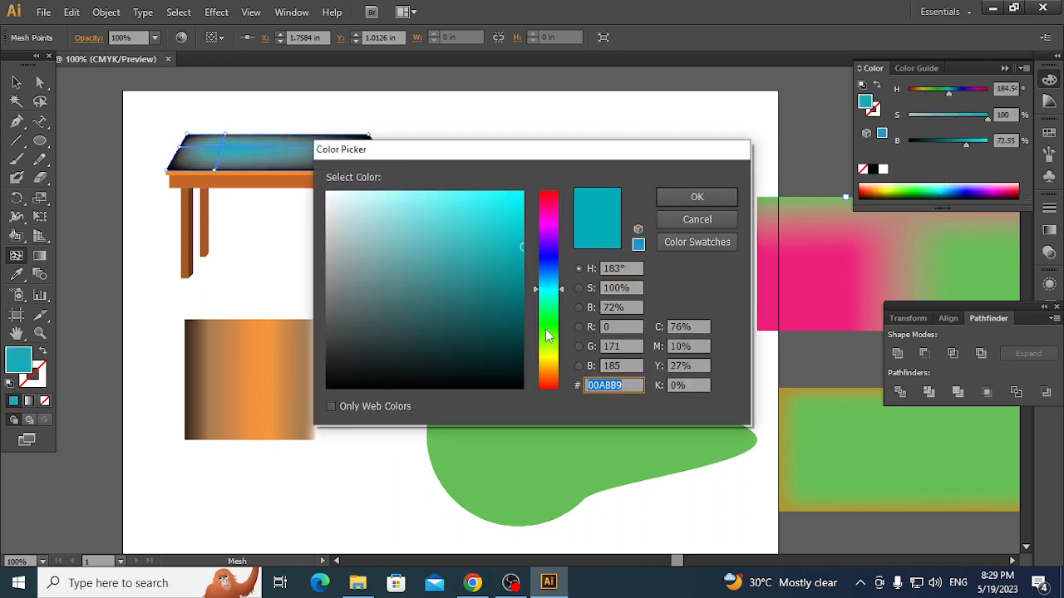
mouse_move(547, 336)
mouse_down()
mouse_move(550, 372)
mouse_move(554, 362)
mouse_up()
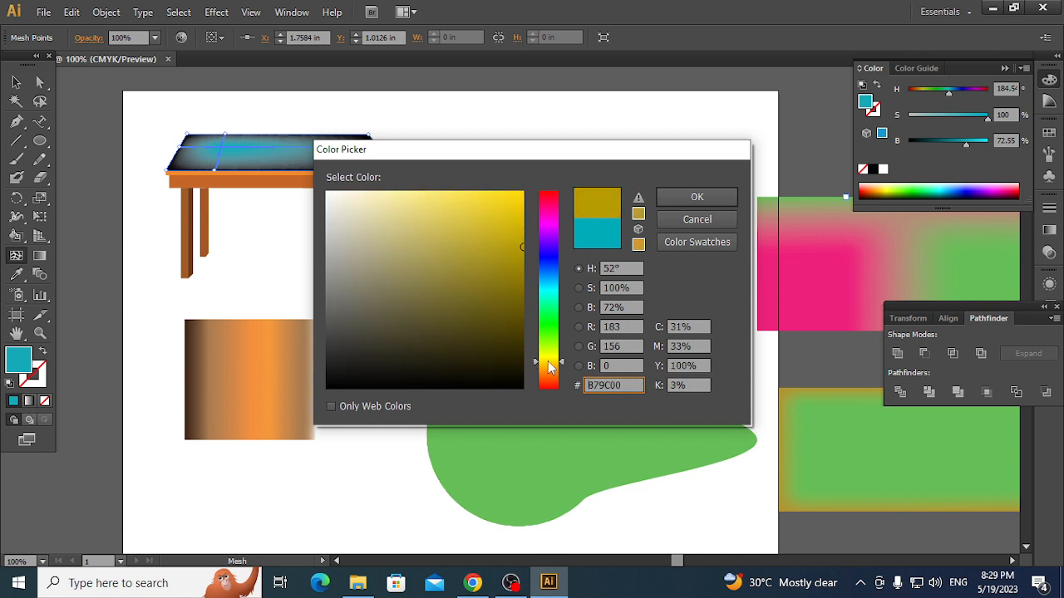
click(686, 243)
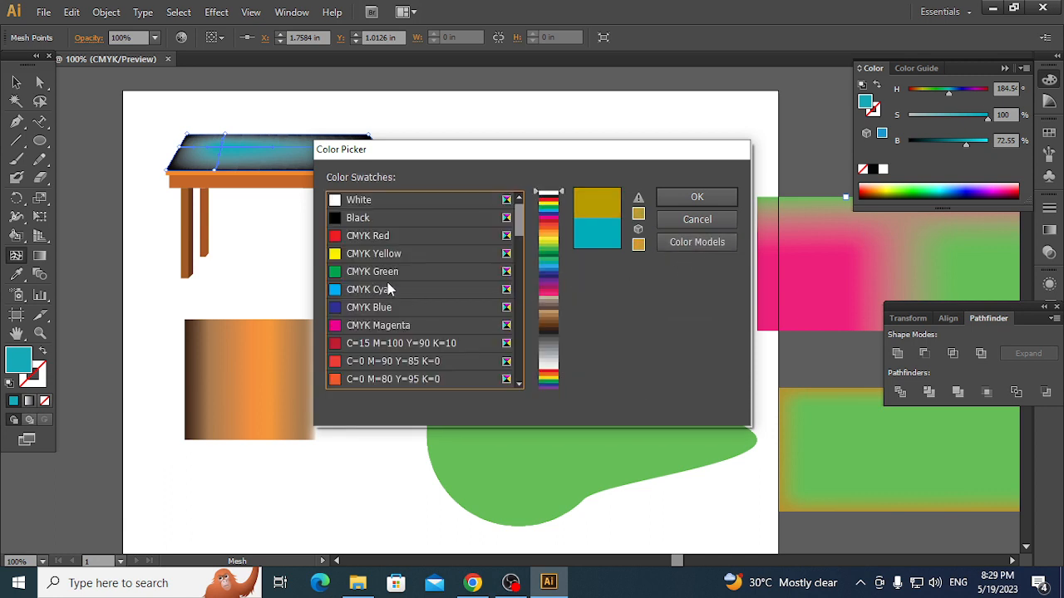
scroll(461, 330, down, 4)
click(553, 327)
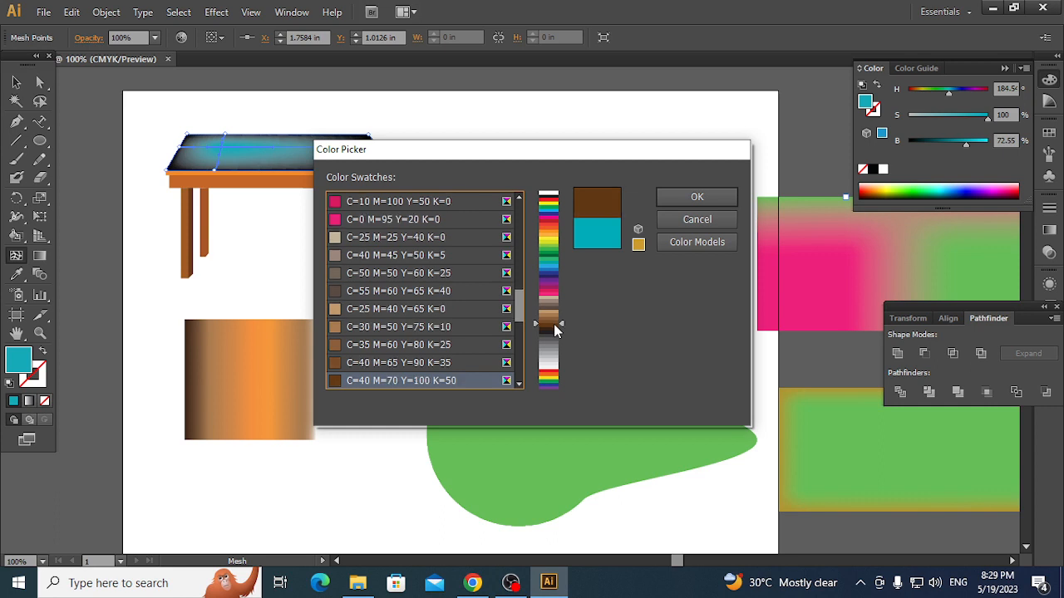
click(554, 320)
click(697, 199)
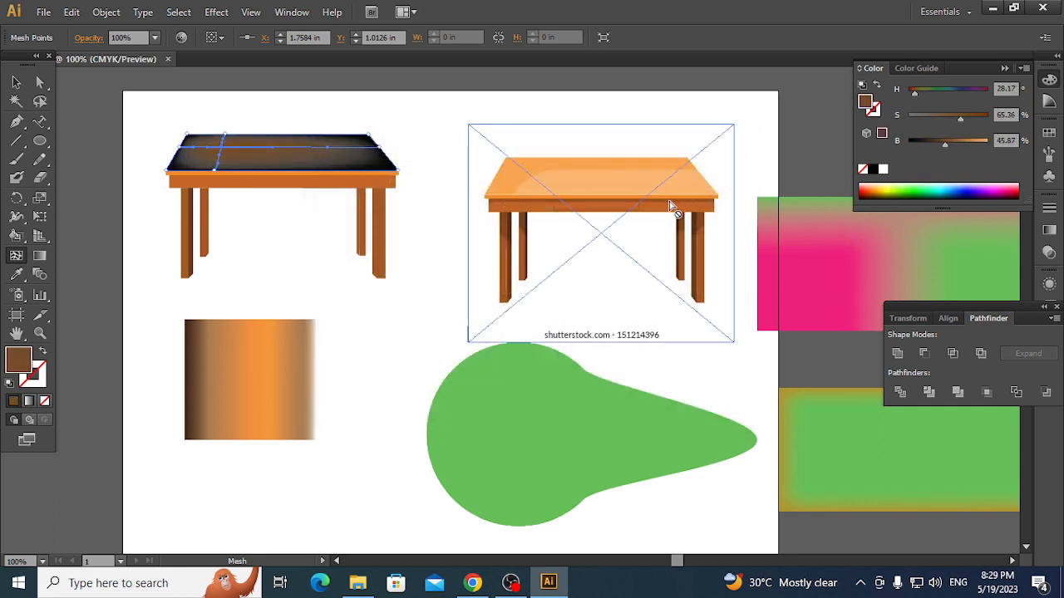
- Try black and white on the tabletop's mesh point, ending with black
click(873, 171)
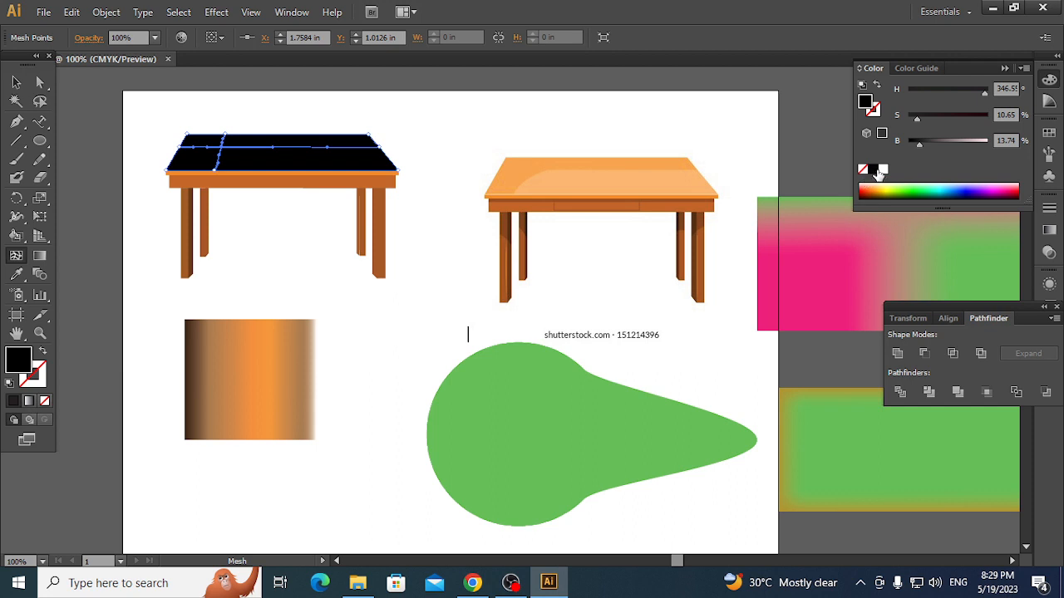
click(882, 171)
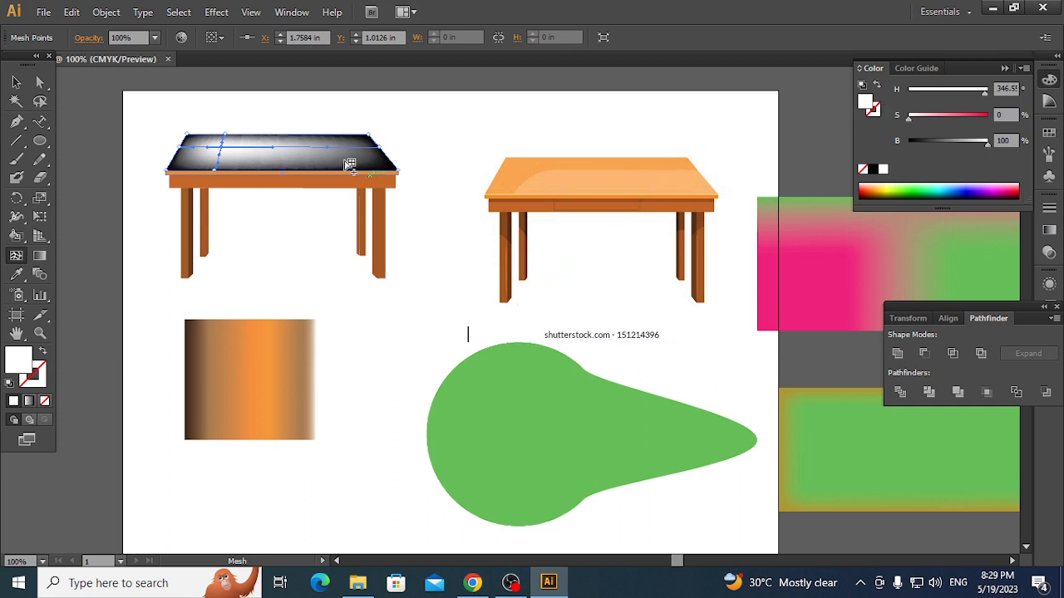
click(873, 169)
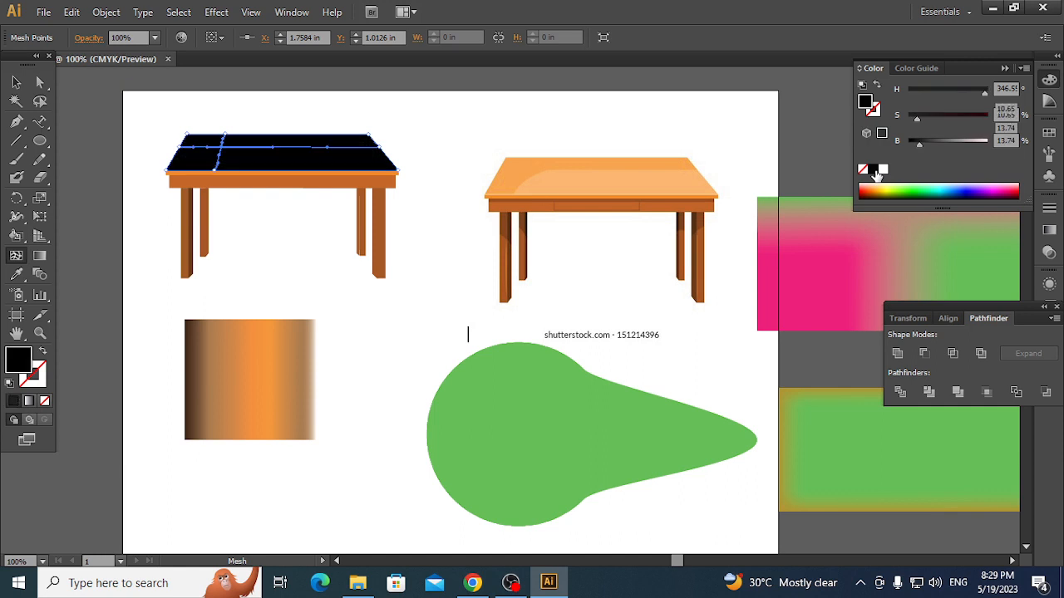
- Recolour the tabletop's mesh point with the brown swatch C=35 M=60 Y=80 K=25 and raise its brightness to 63%
double_click(867, 102)
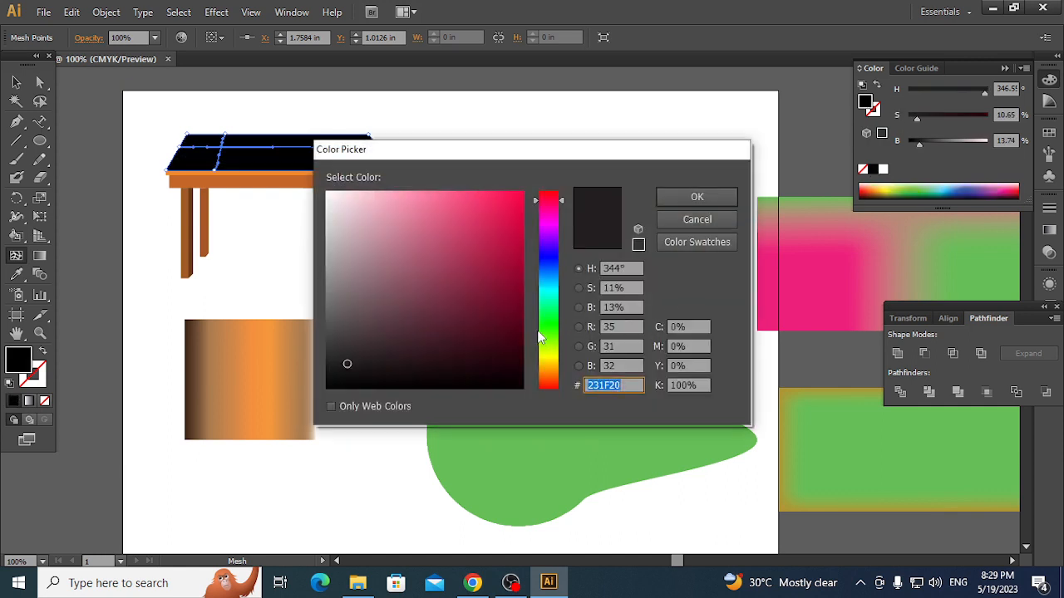
click(676, 242)
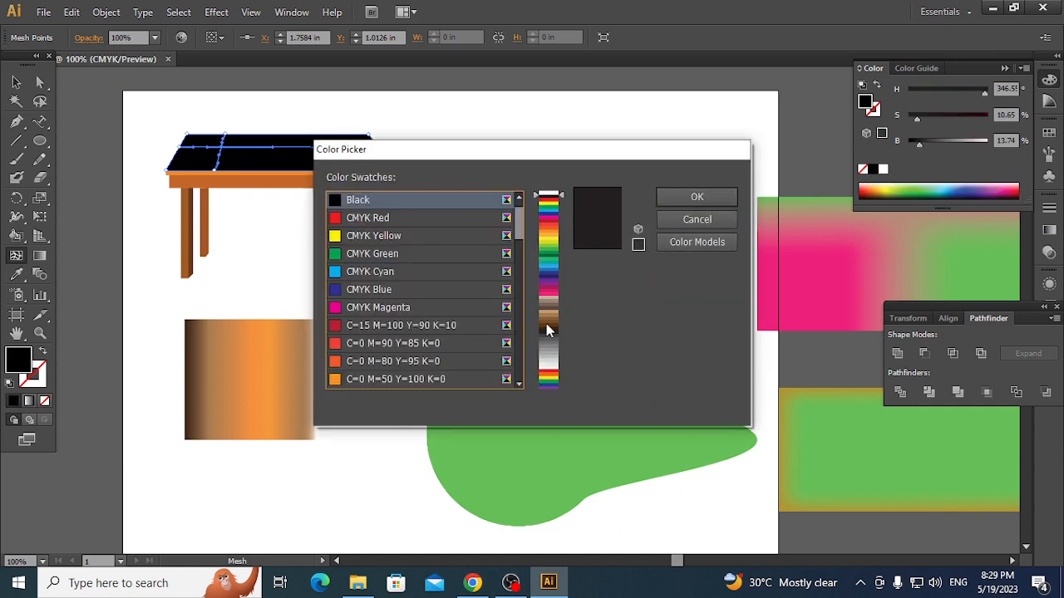
mouse_move(546, 324)
mouse_down()
mouse_move(551, 312)
mouse_move(551, 321)
mouse_up()
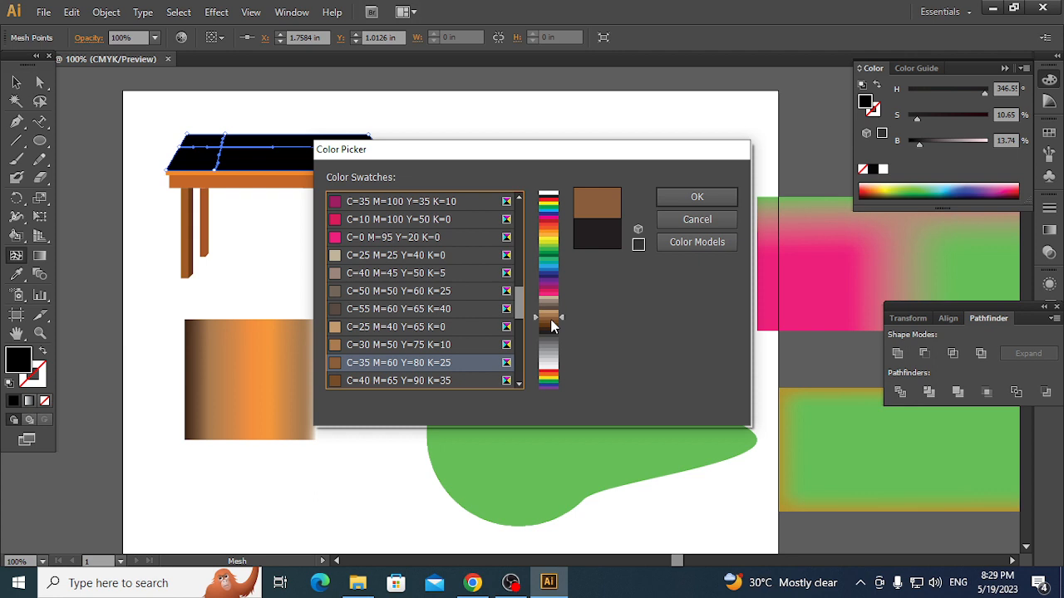
click(695, 198)
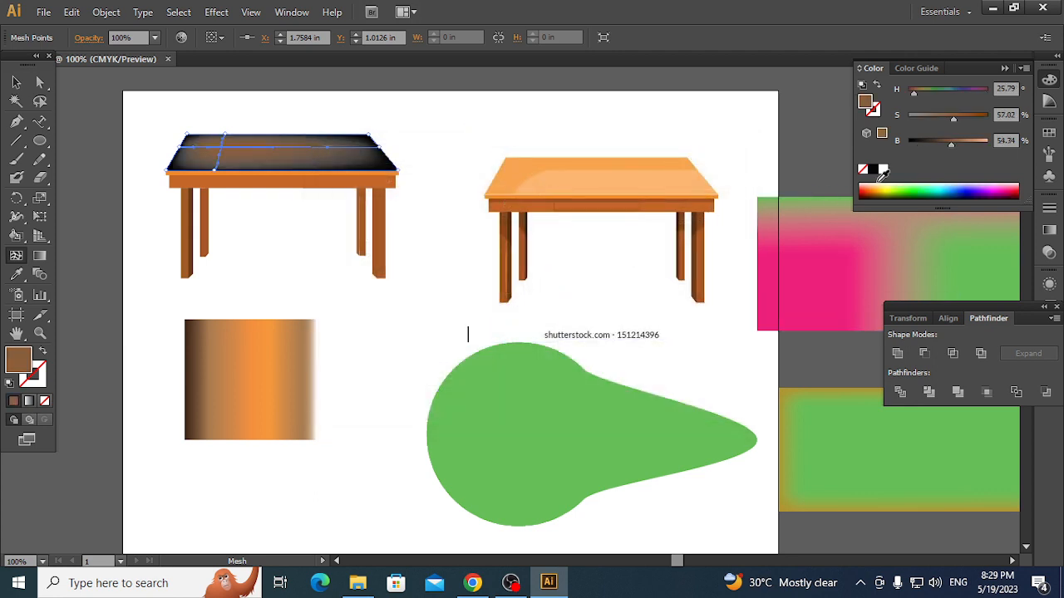
mouse_move(952, 143)
mouse_down()
mouse_move(984, 143)
mouse_move(952, 148)
mouse_up()
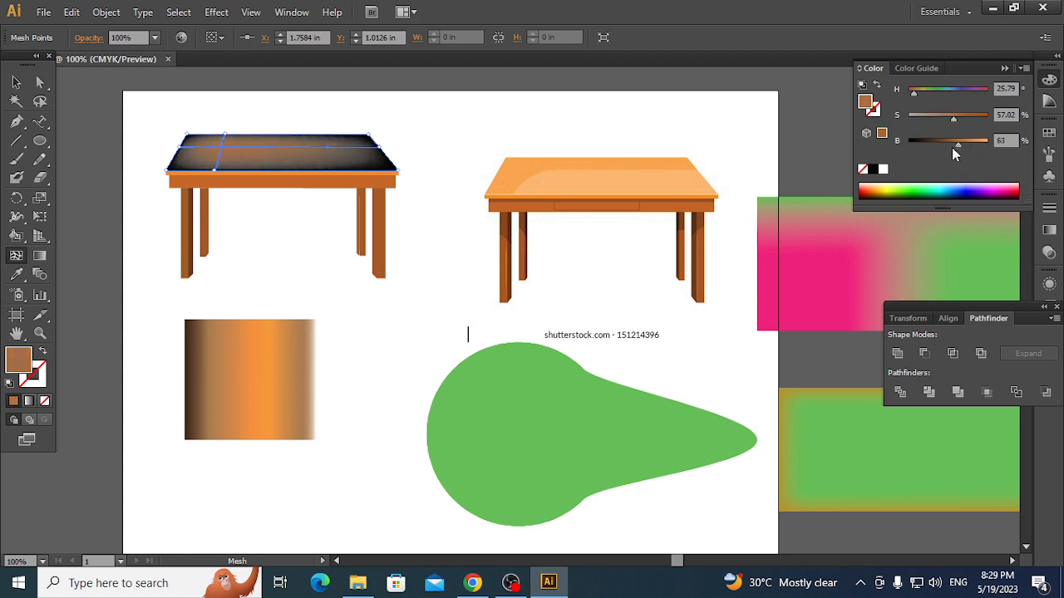
- Add brown mesh points near the tabletop's lower right, lower left and upper right corners, then deselect it
click(398, 171)
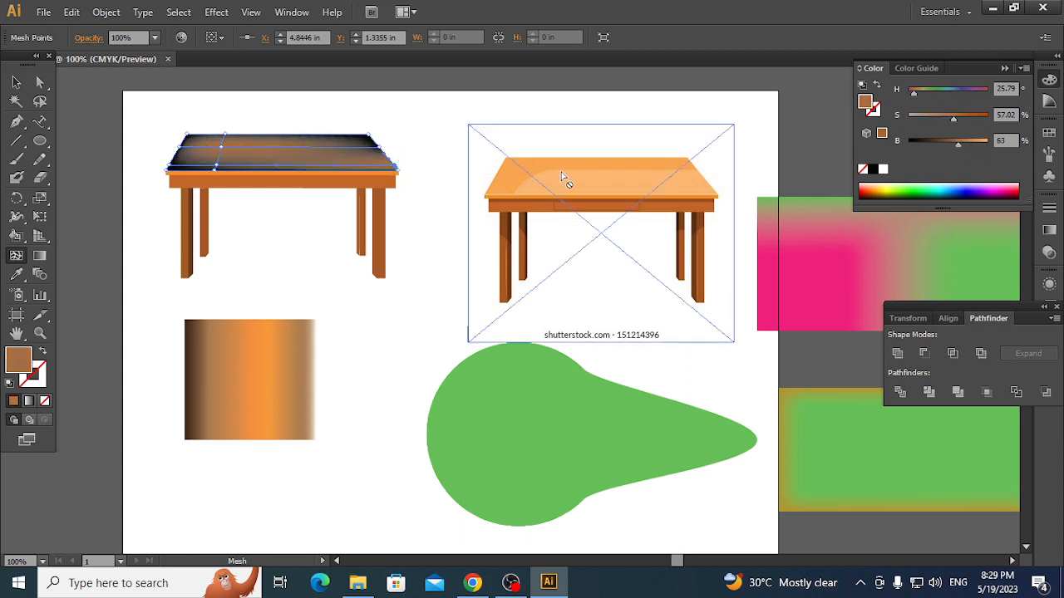
click(192, 170)
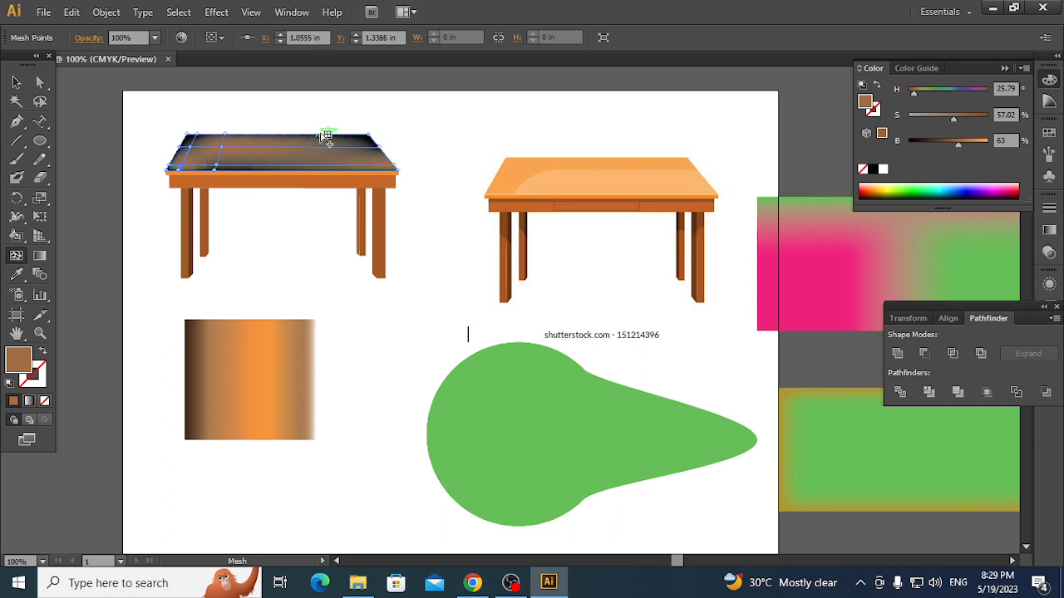
click(366, 139)
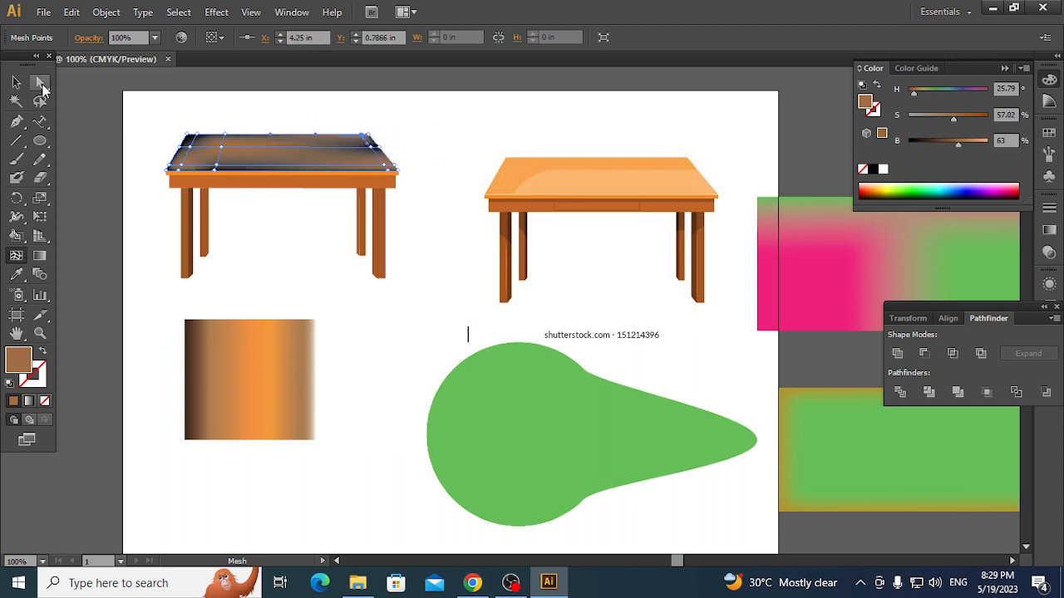
click(18, 82)
click(441, 131)
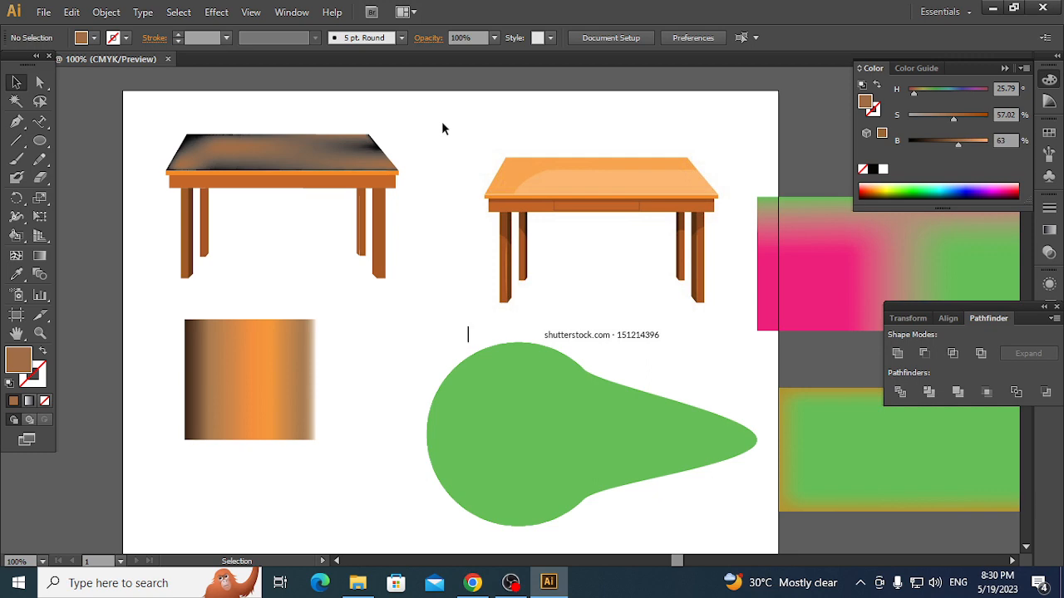
- Create a new A4 landscape document and draw an upright ellipse about 4.2 in tall near the artboard's centre
key(ctrl+n)
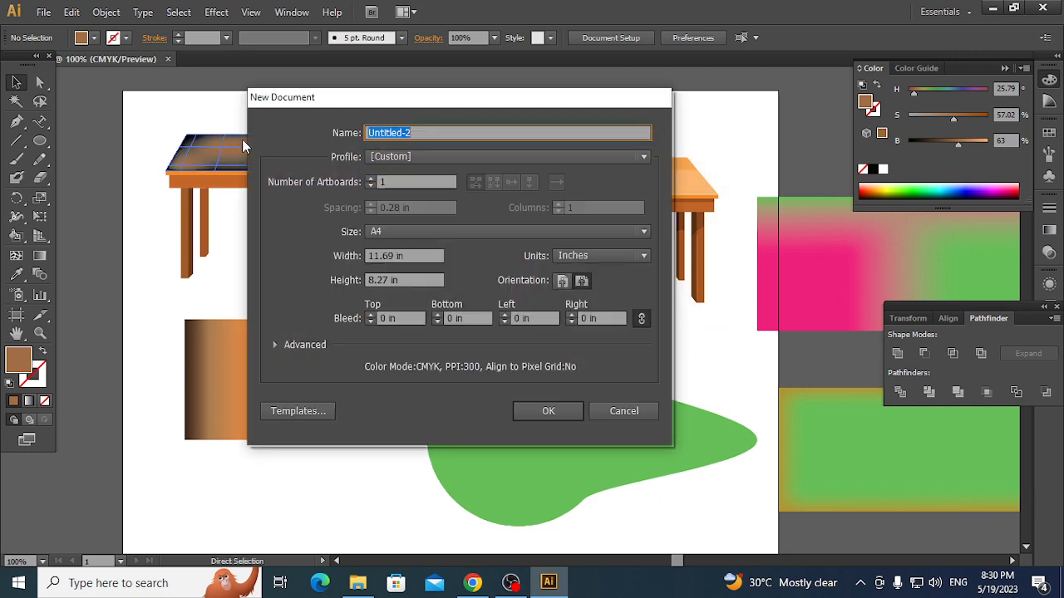
key(Return)
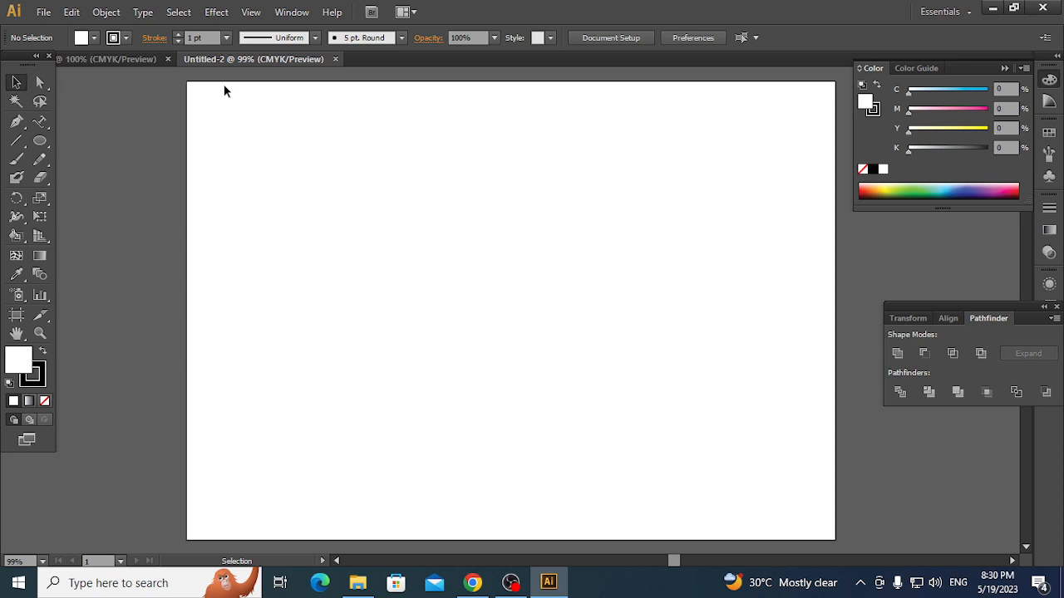
drag(40, 140, 114, 176)
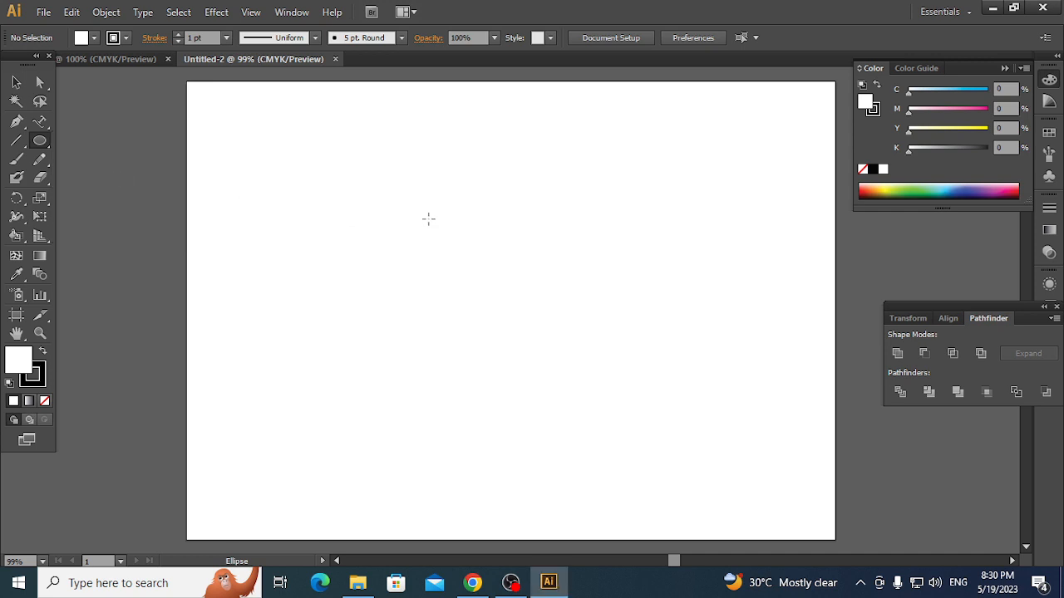
drag(421, 222, 581, 458)
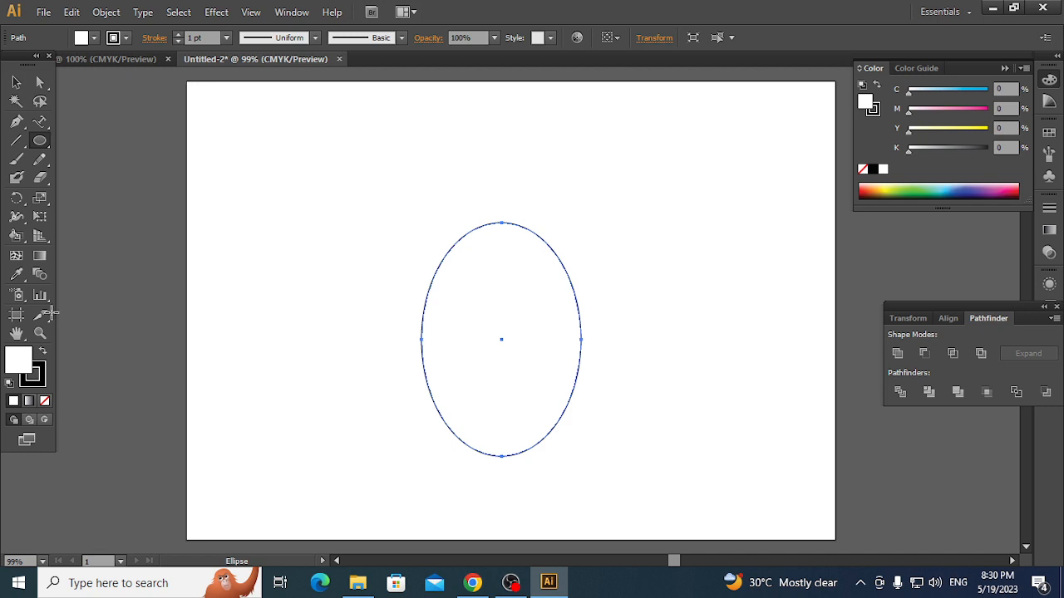
- Select the ellipse's top anchor point and lengthen its left direction handle slightly
click(40, 82)
drag(408, 197, 512, 226)
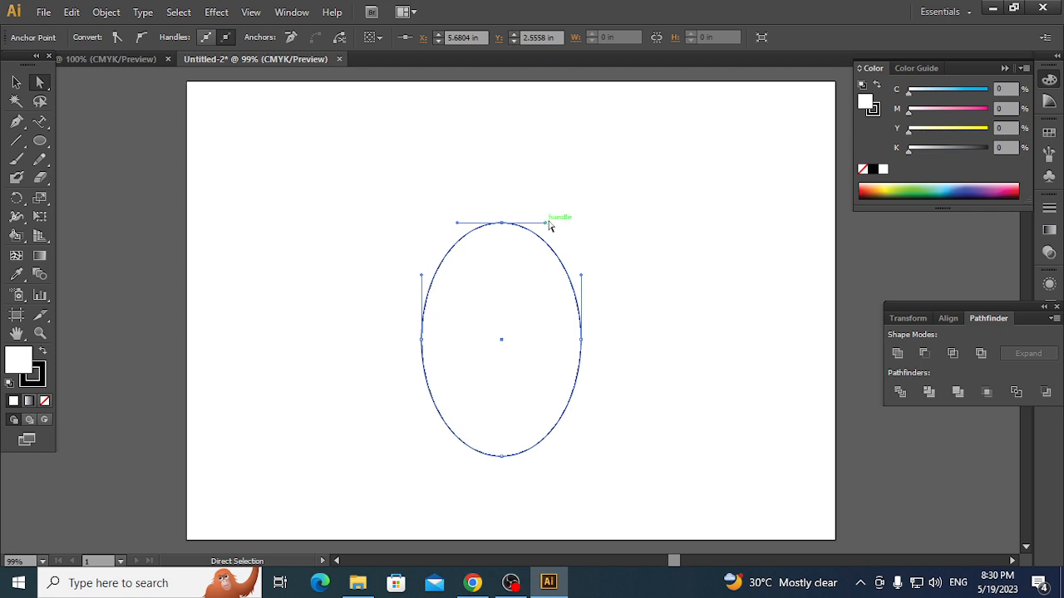
drag(456, 223, 450, 222)
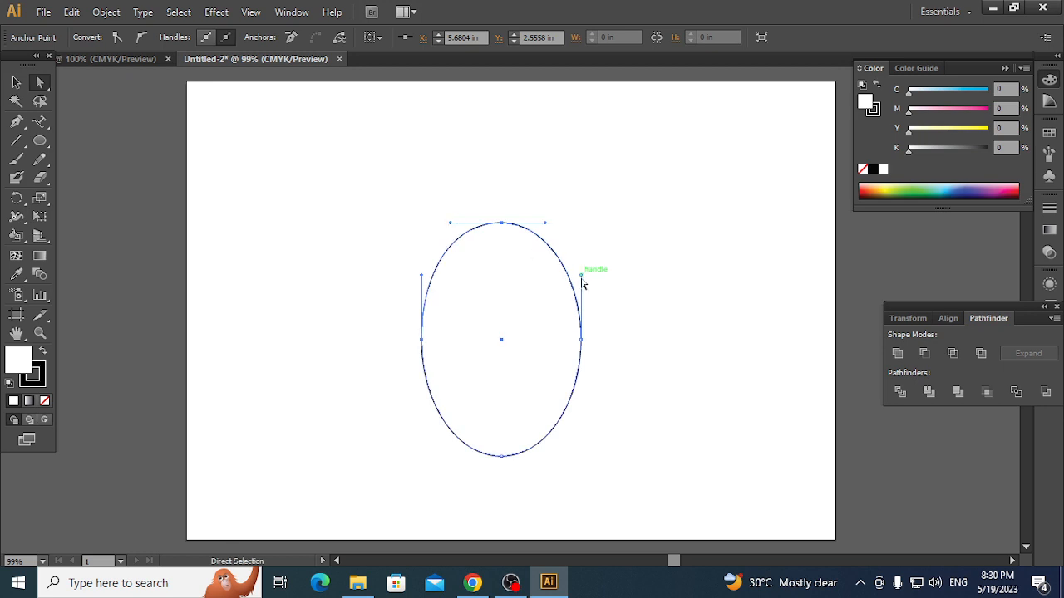
drag(581, 275, 603, 296)
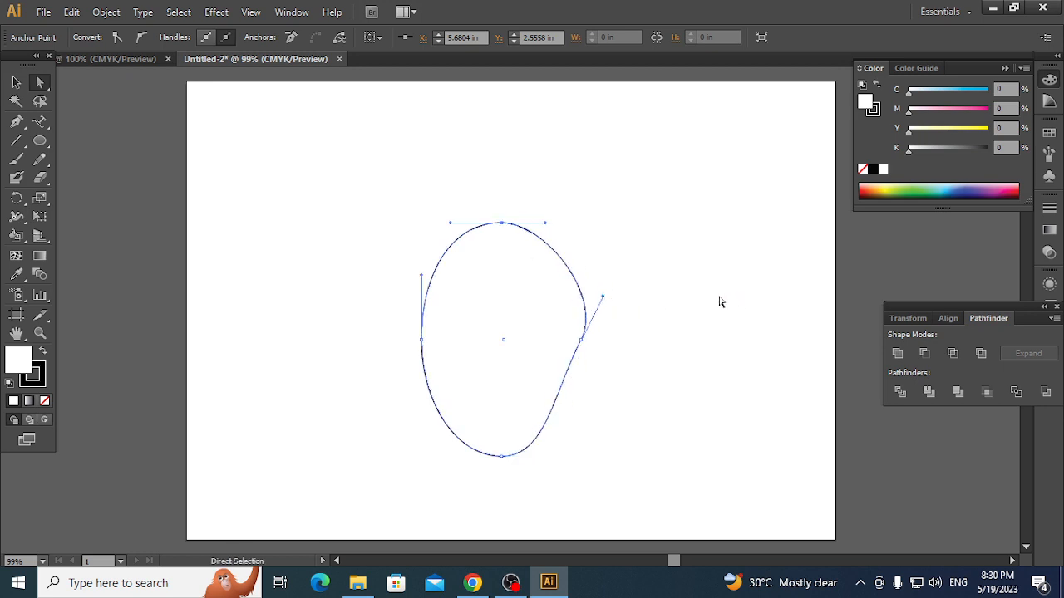
drag(546, 230, 539, 242)
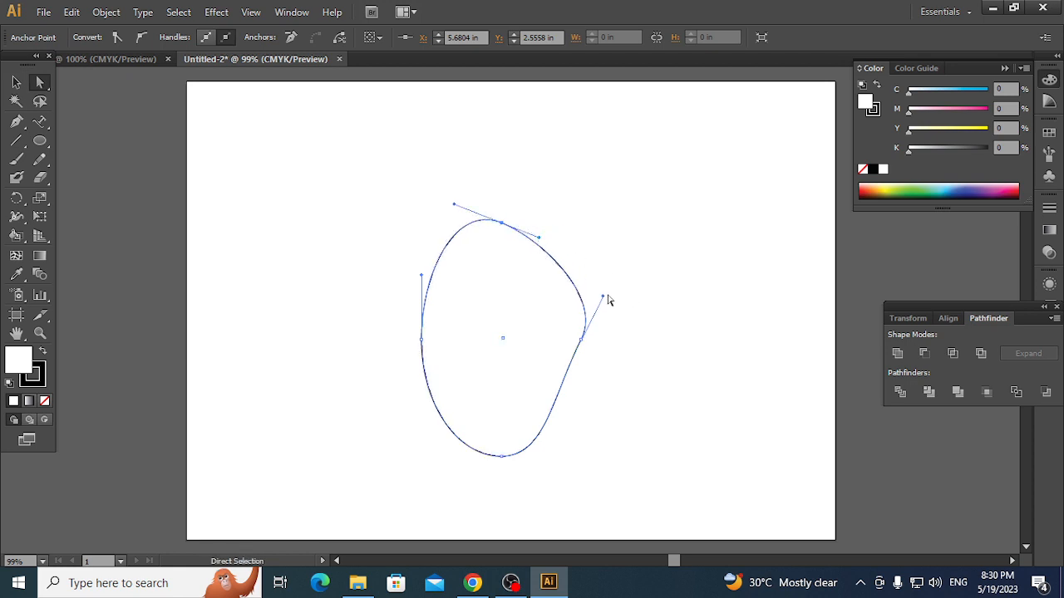
drag(602, 295, 584, 290)
key(ctrl)
key(ctrl+z)
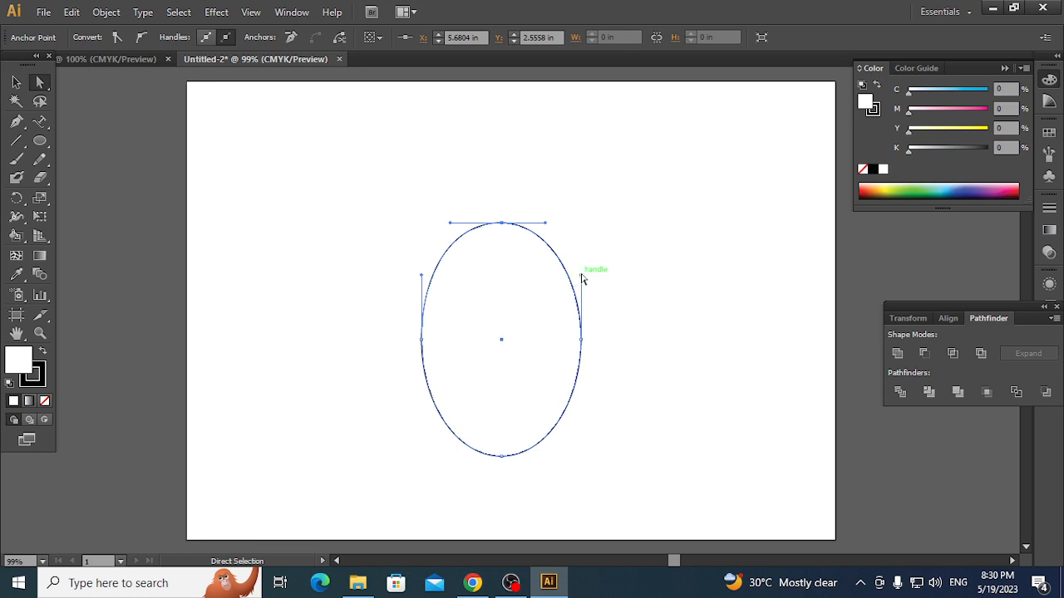
- Tilt the right anchor's upper handle outward and move that anchor inward to give the ellipse a mango-like outline
drag(582, 279, 603, 295)
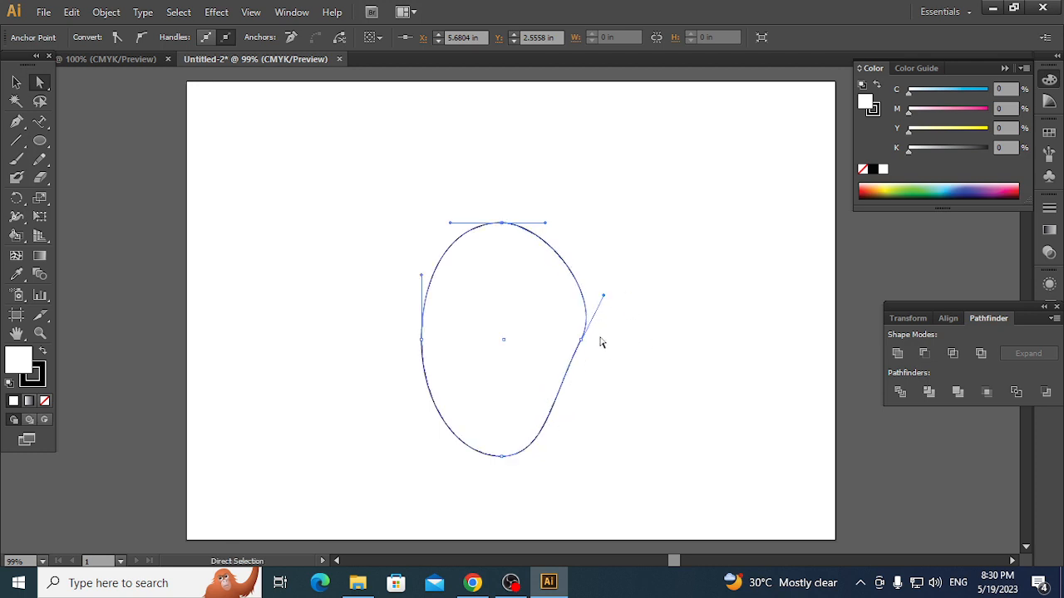
drag(584, 341, 556, 339)
click(661, 351)
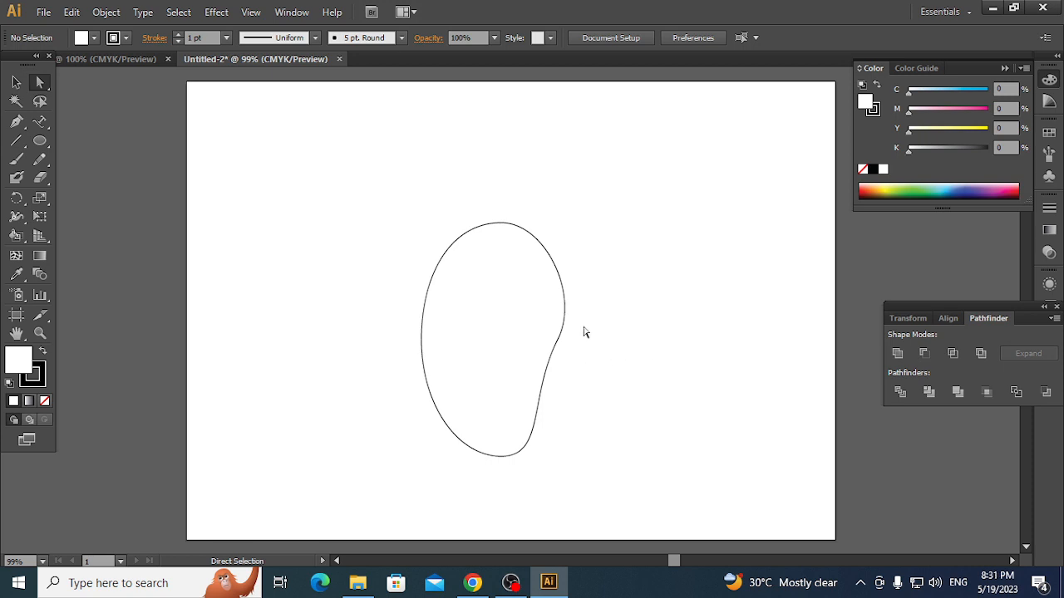
- Select the whole reshaped ellipse and fill it with a yellow sampled from the colour spectrum
click(457, 241)
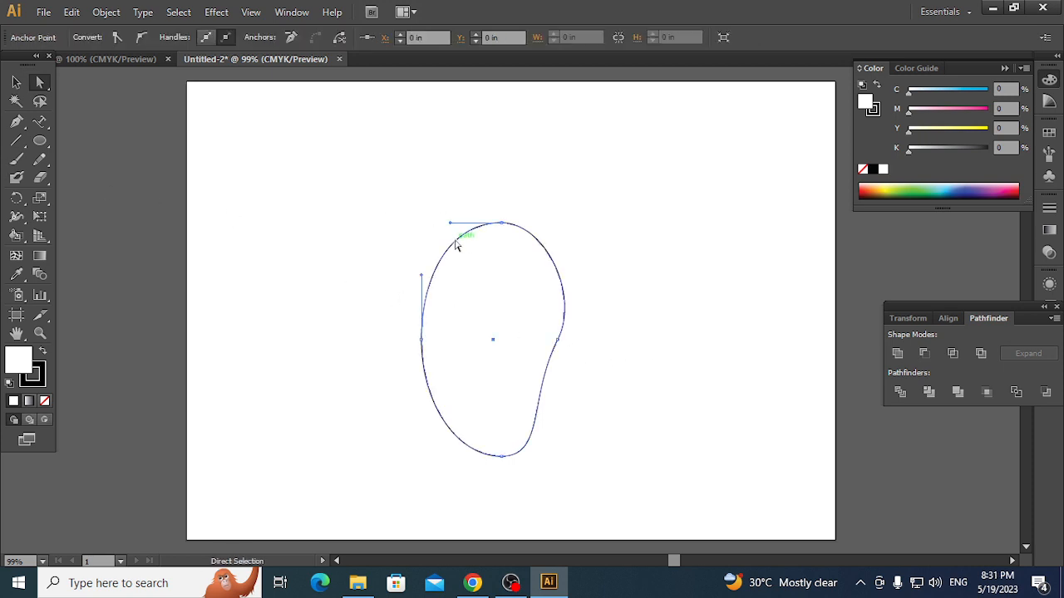
click(16, 83)
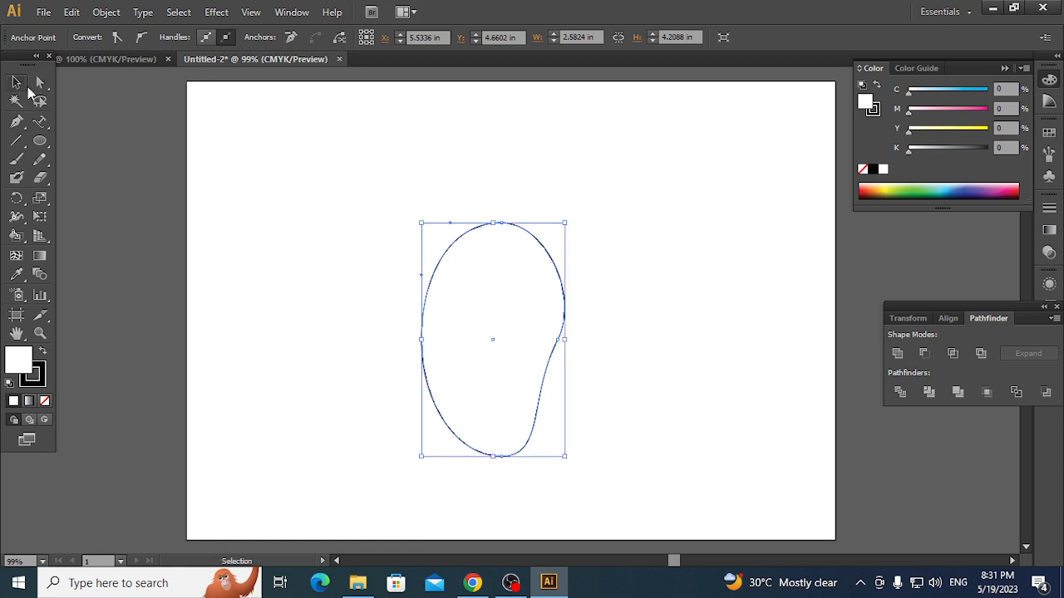
click(469, 232)
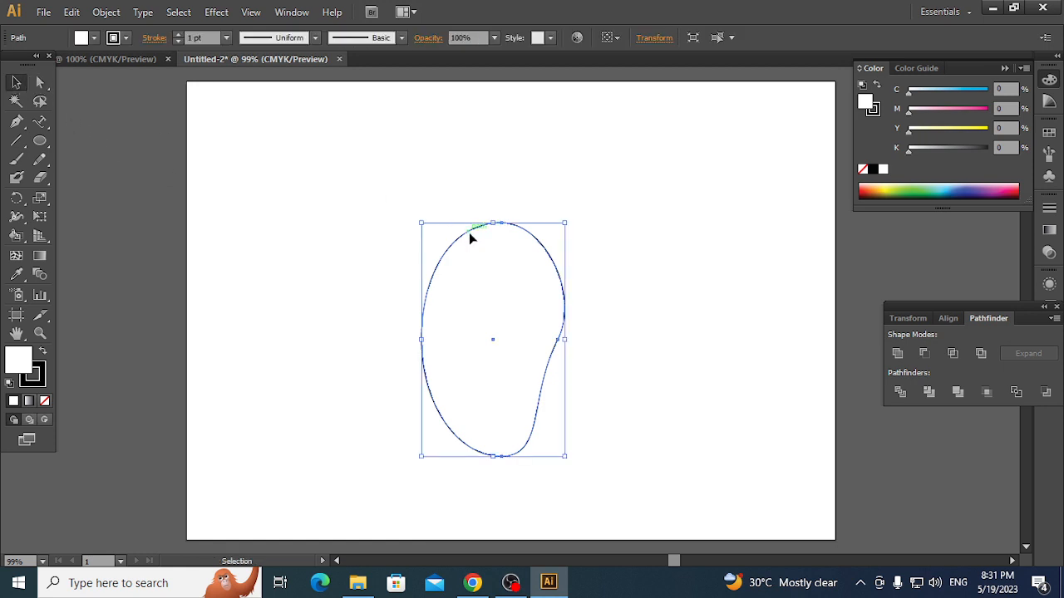
click(887, 190)
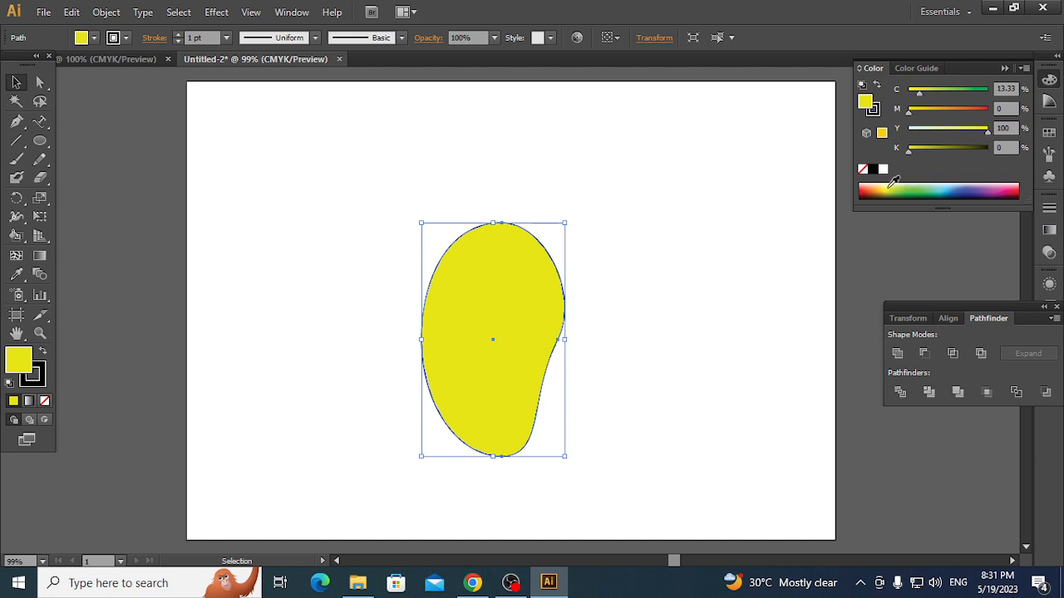
double_click(868, 102)
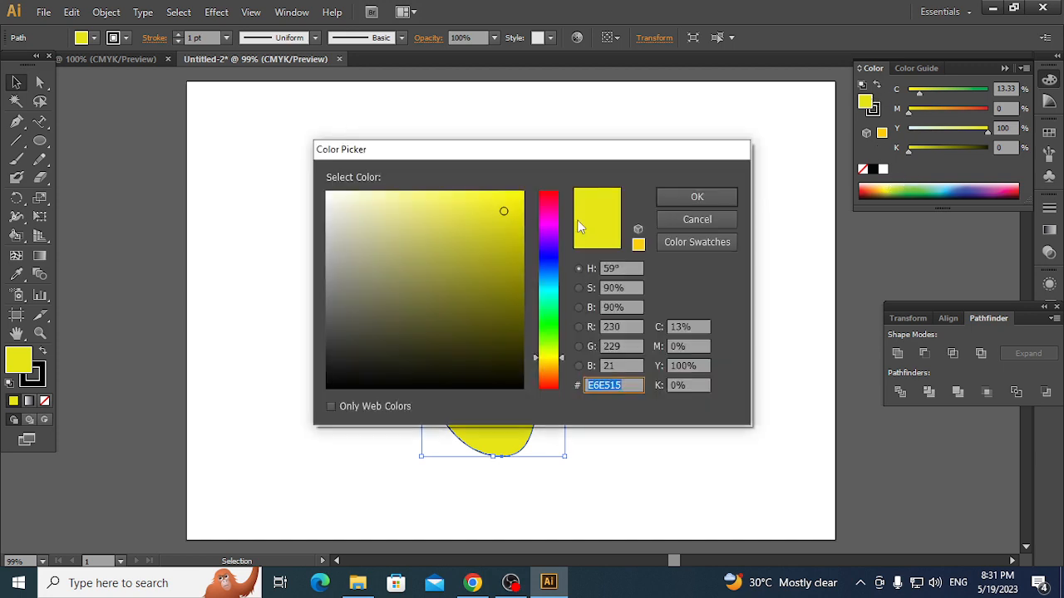
drag(557, 360, 550, 363)
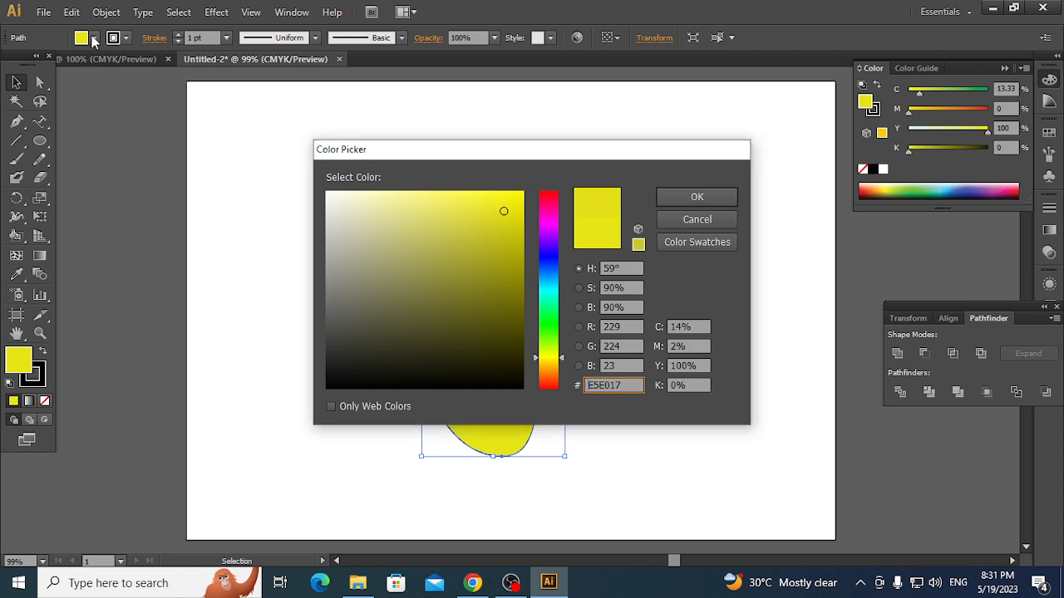
click(698, 219)
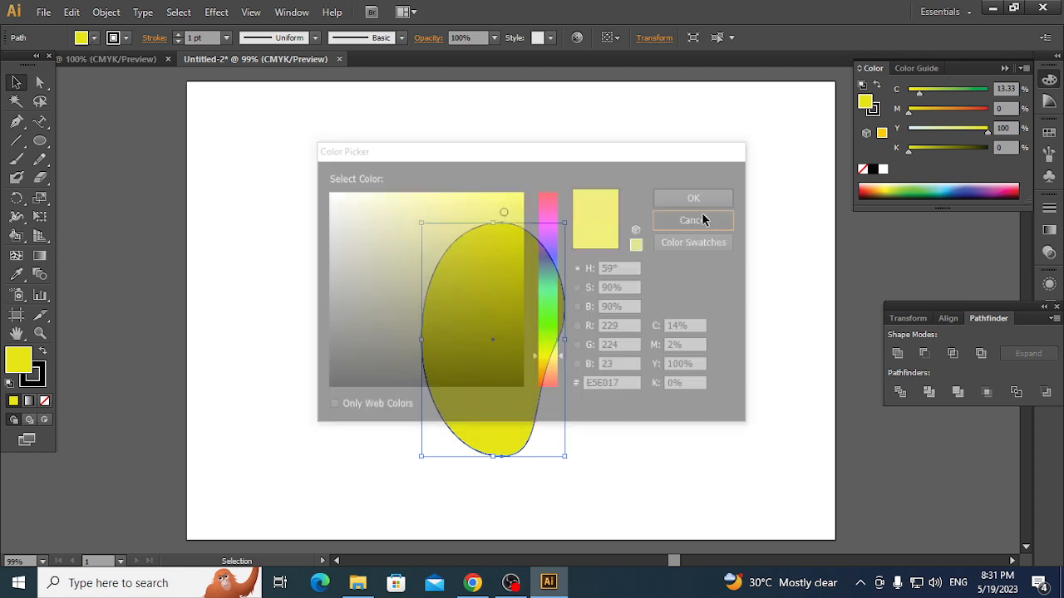
- Change the shape's fill to the pure yellow swatch (C=0 M=0 Y=100 K=0) and deselect it
click(96, 38)
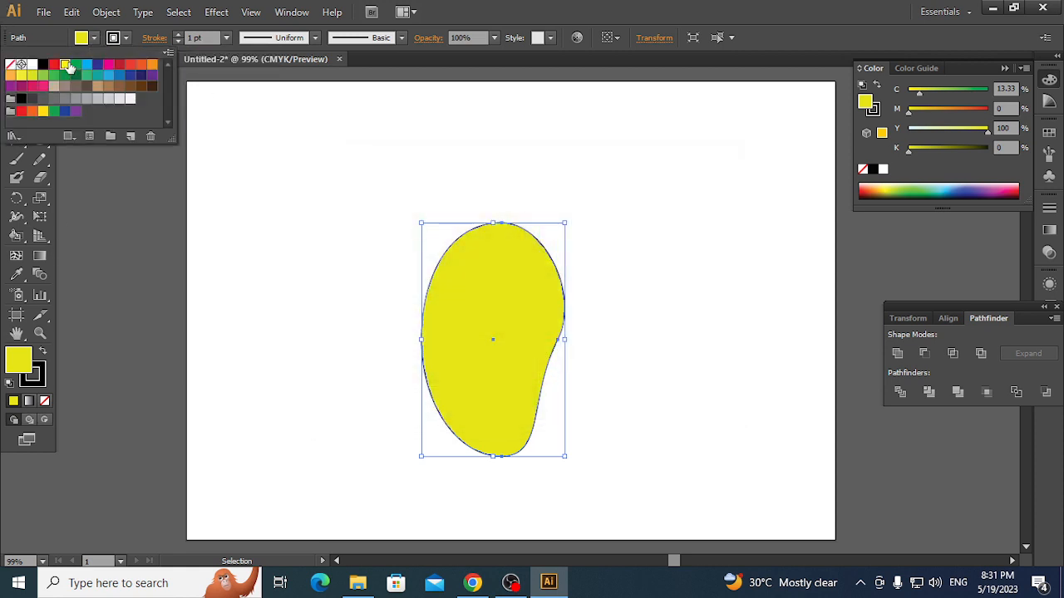
click(65, 64)
click(303, 186)
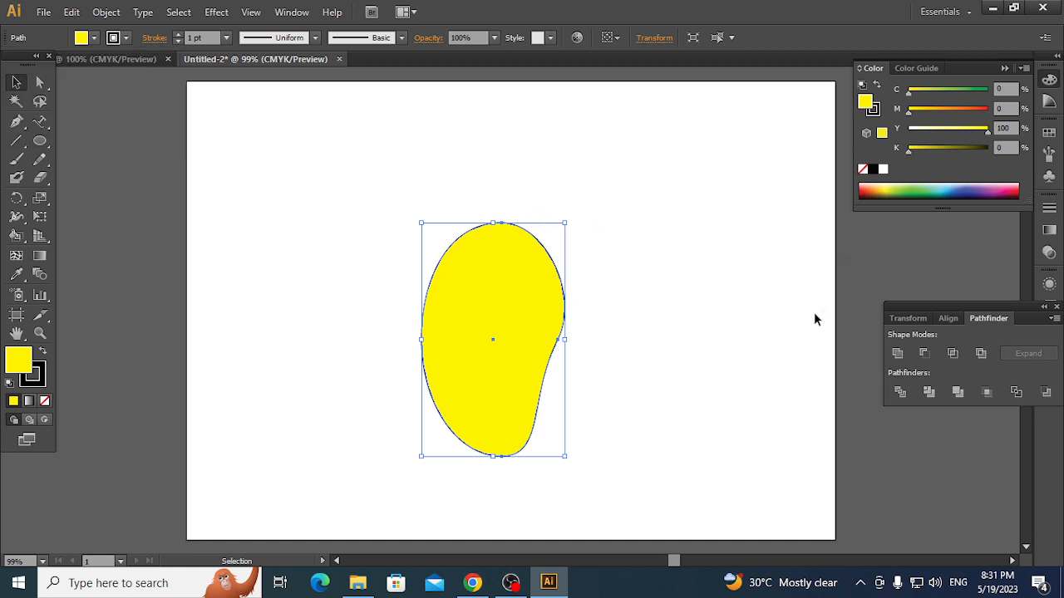
click(756, 314)
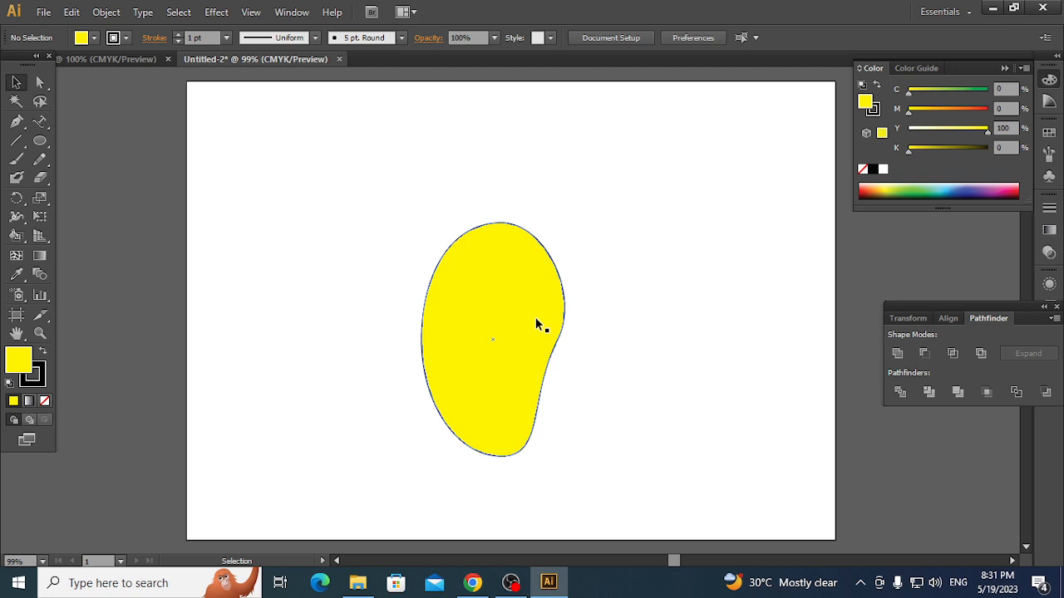
- Add a gradient mesh point at the yellow shape's centre and another on its vertical mesh line near the top edge
click(16, 256)
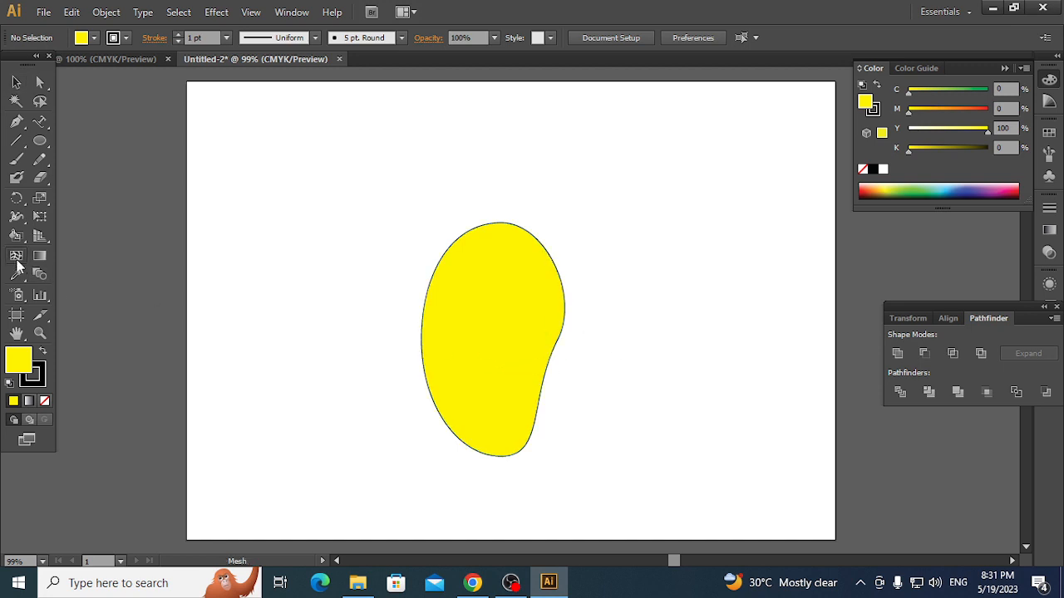
click(493, 340)
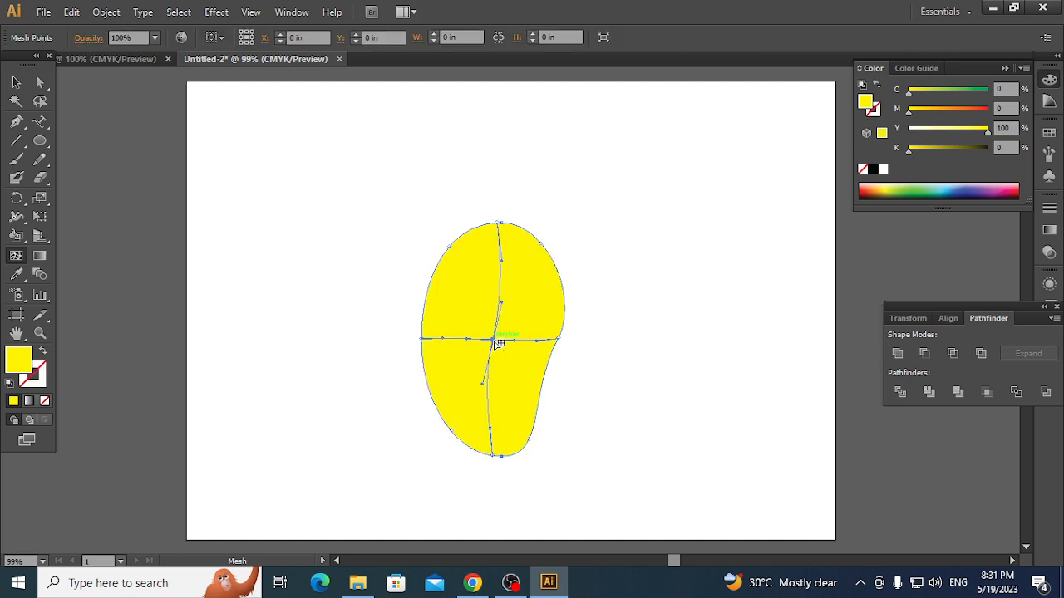
click(499, 248)
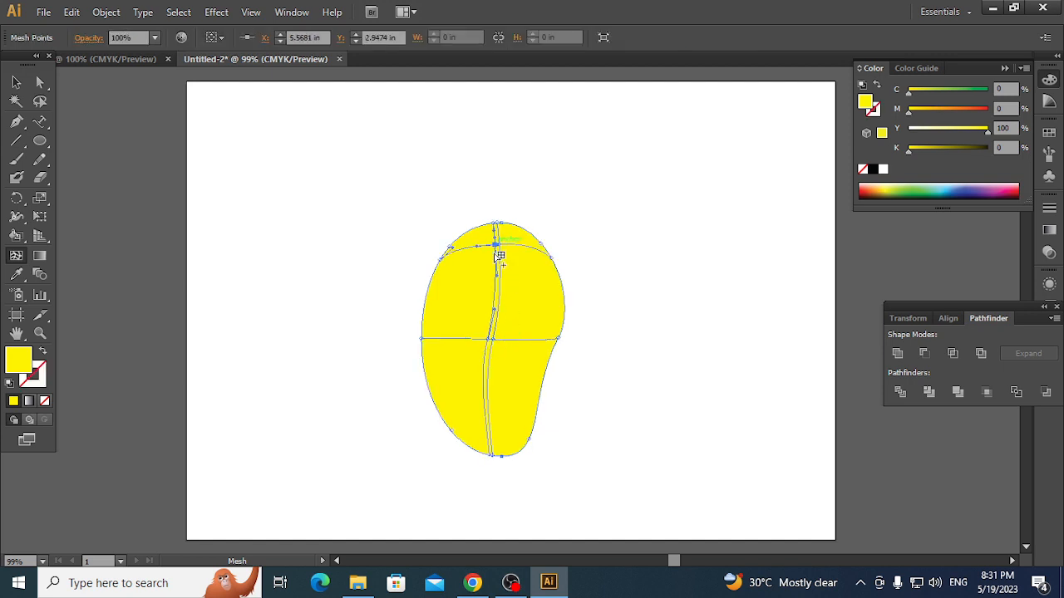
key(v)
key(u)
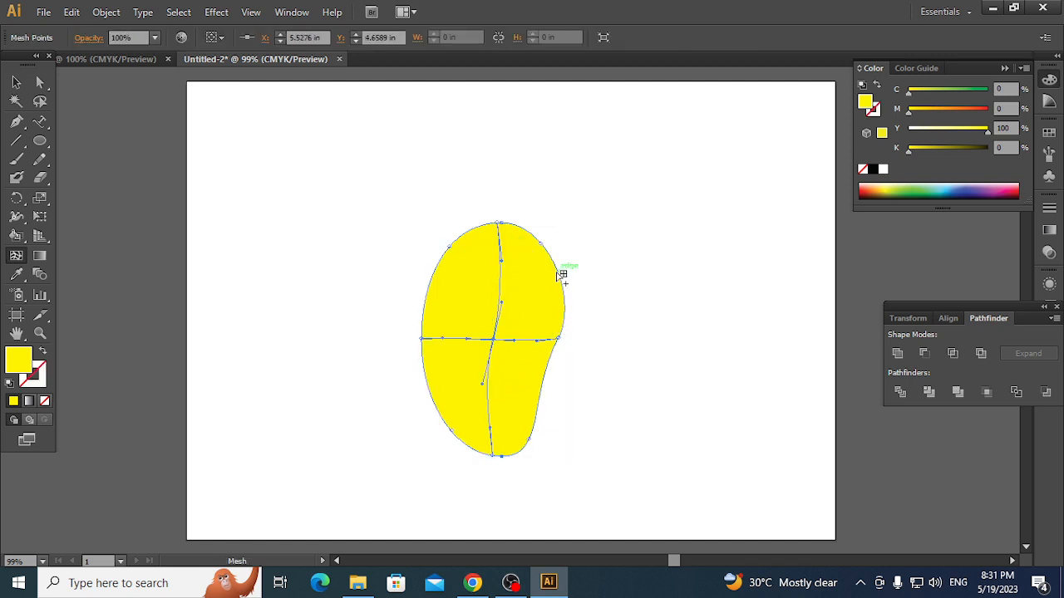
click(504, 240)
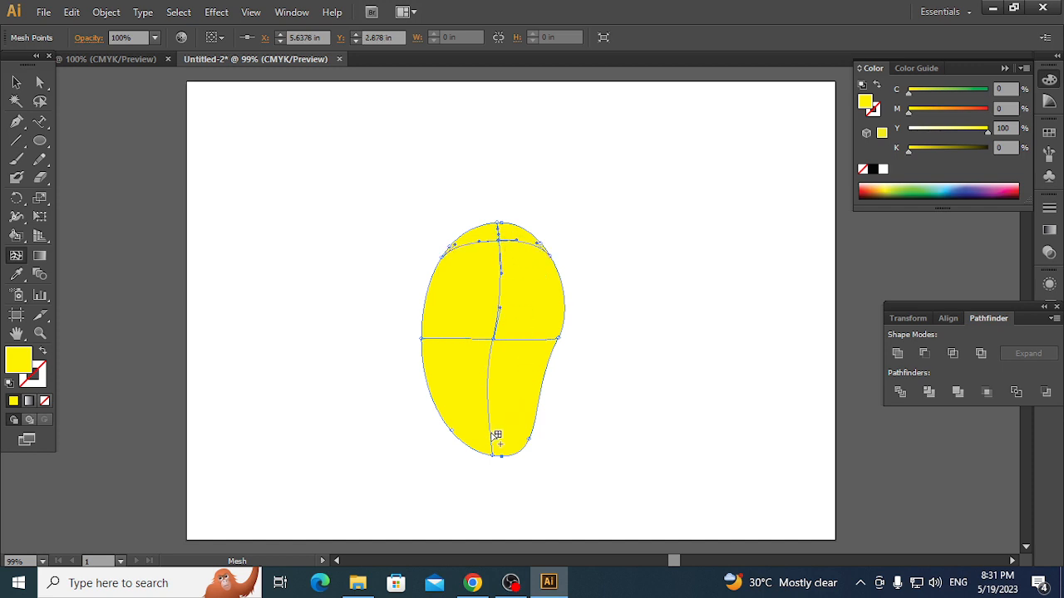
- Add mesh points on the vertical mesh line near the shape's bottom and on the horizontal mesh line near its right and left edges
click(492, 434)
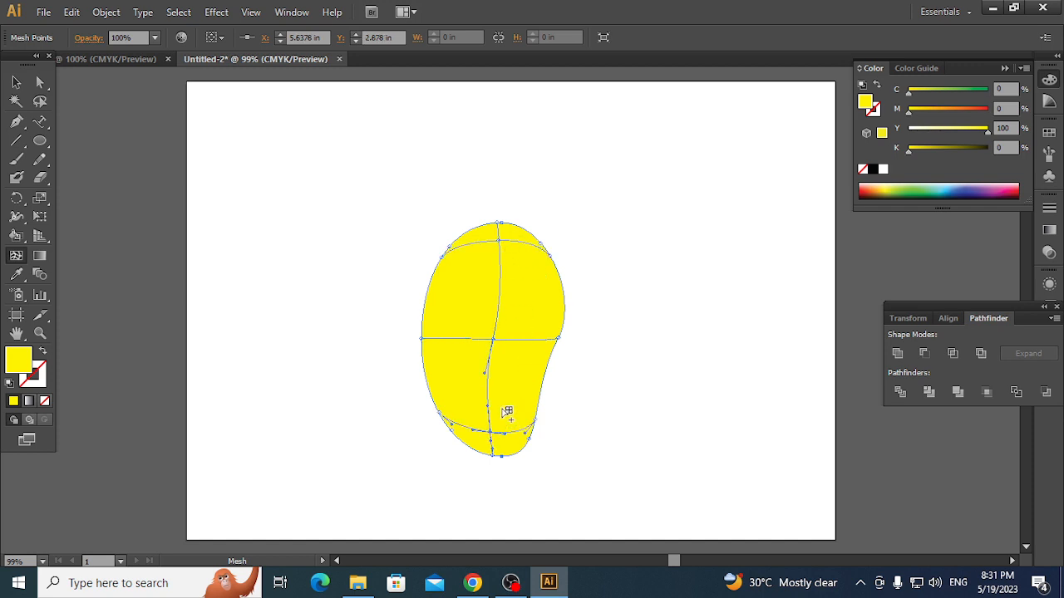
click(544, 340)
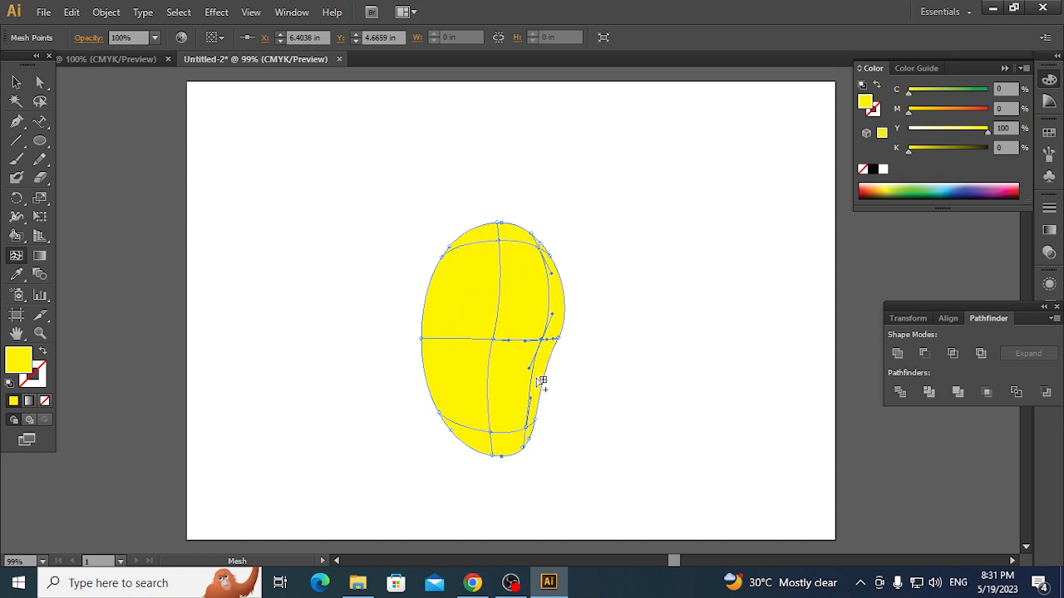
click(435, 340)
- Select the mesh points all around the shape's outline together with the inner point at the top centre
click(43, 80)
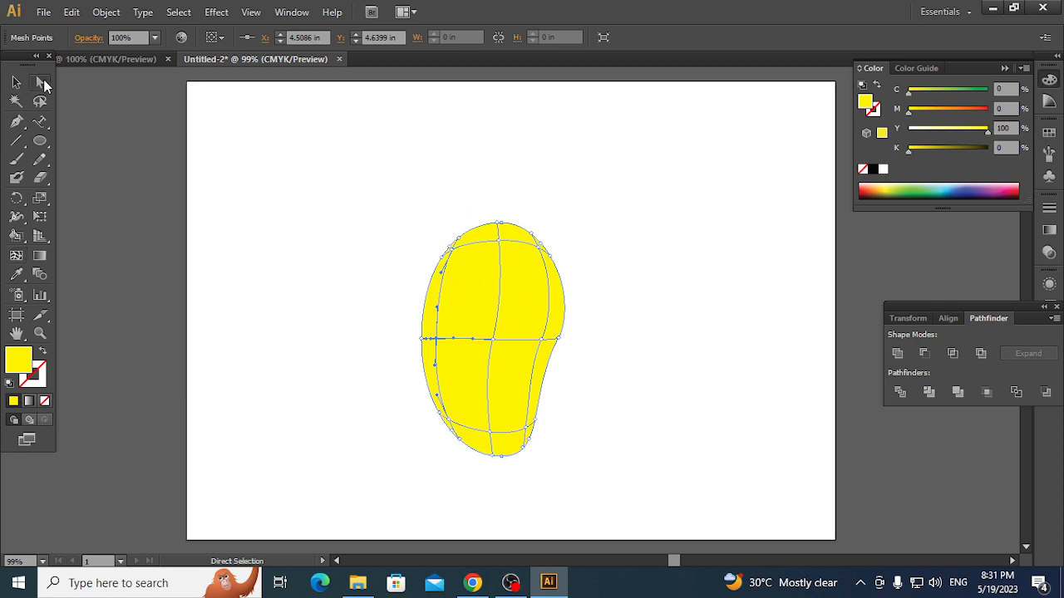
drag(330, 159, 572, 249)
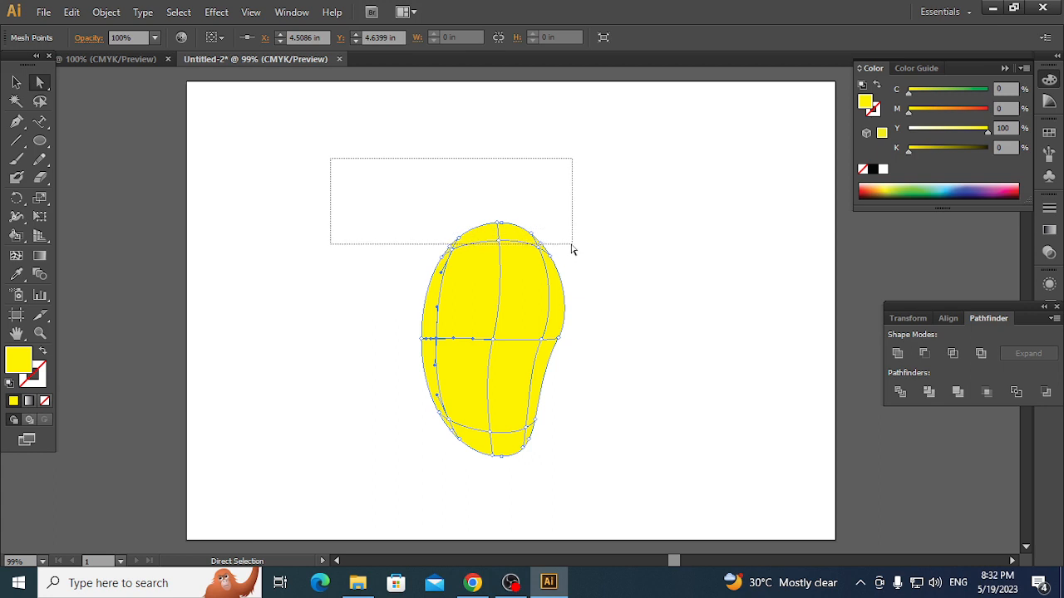
drag(572, 250, 553, 376)
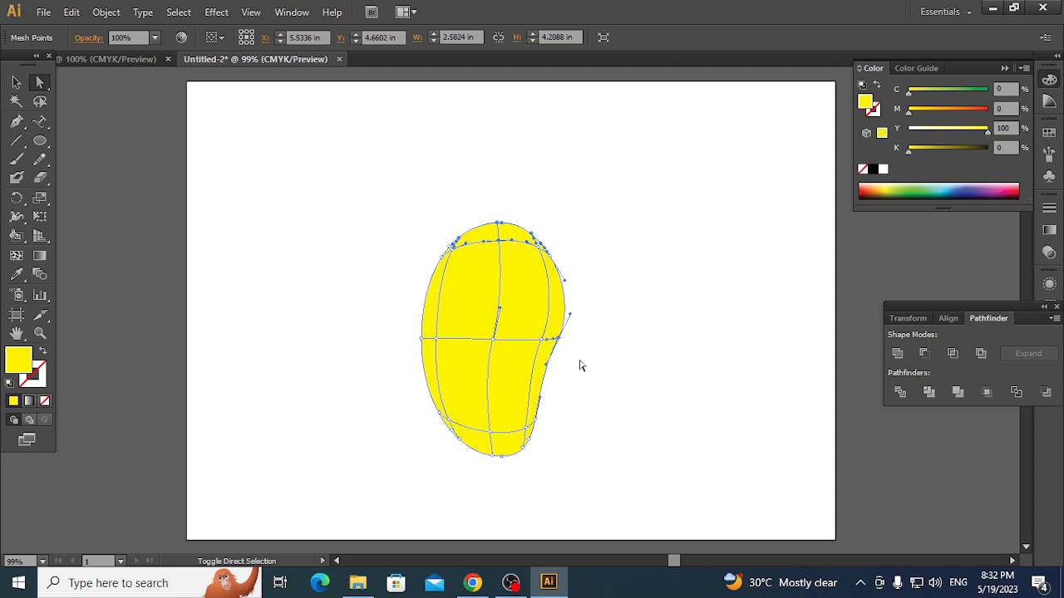
drag(550, 438, 434, 463)
drag(418, 244, 432, 435)
- Darken the selected mesh points to a brown by setting black to 60% and magenta to 49%, and deselect the shape
drag(909, 153, 956, 155)
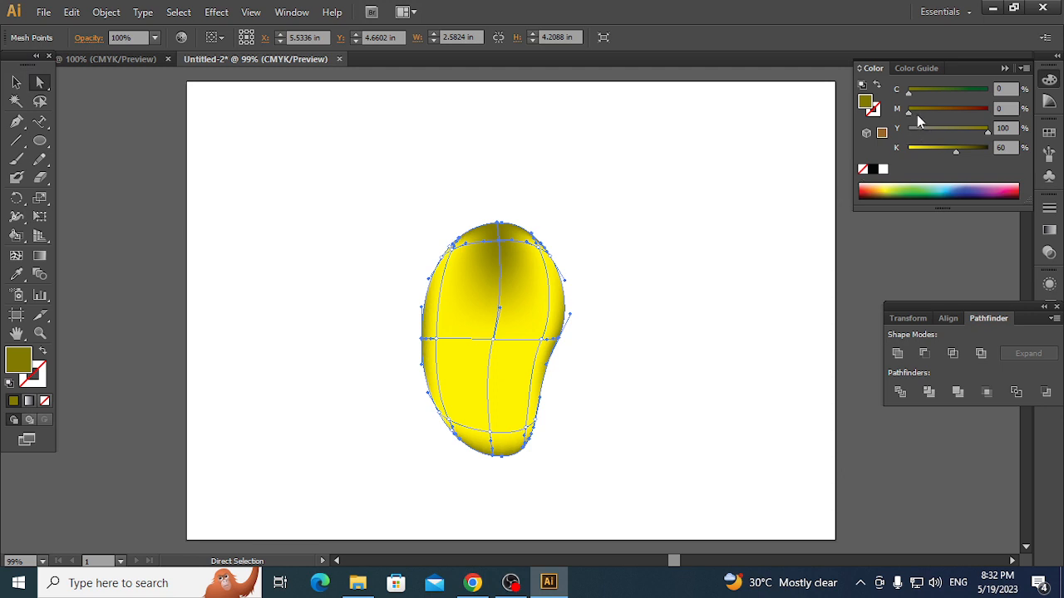
drag(907, 113, 947, 114)
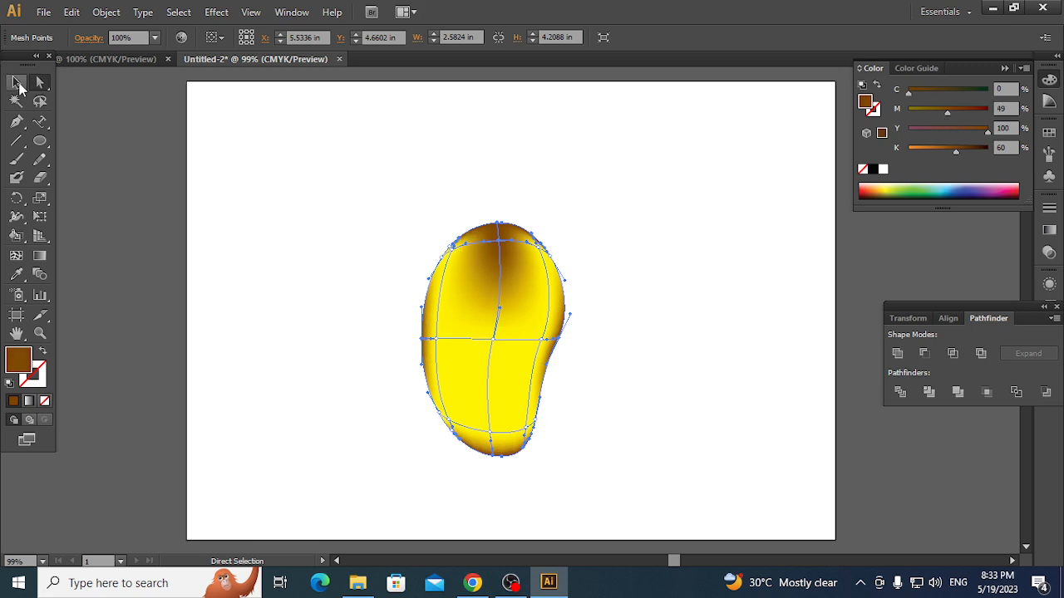
click(83, 111)
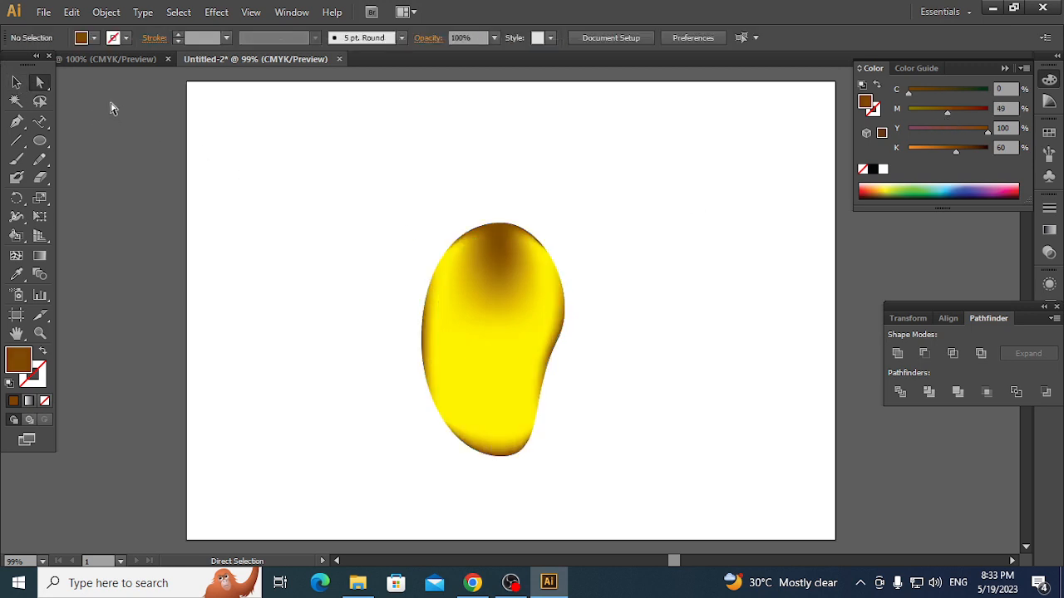
- Move the upper-left and upper-right inner mesh points inward and down to reshape the shading, and deselect the shape
click(470, 259)
drag(452, 251, 461, 260)
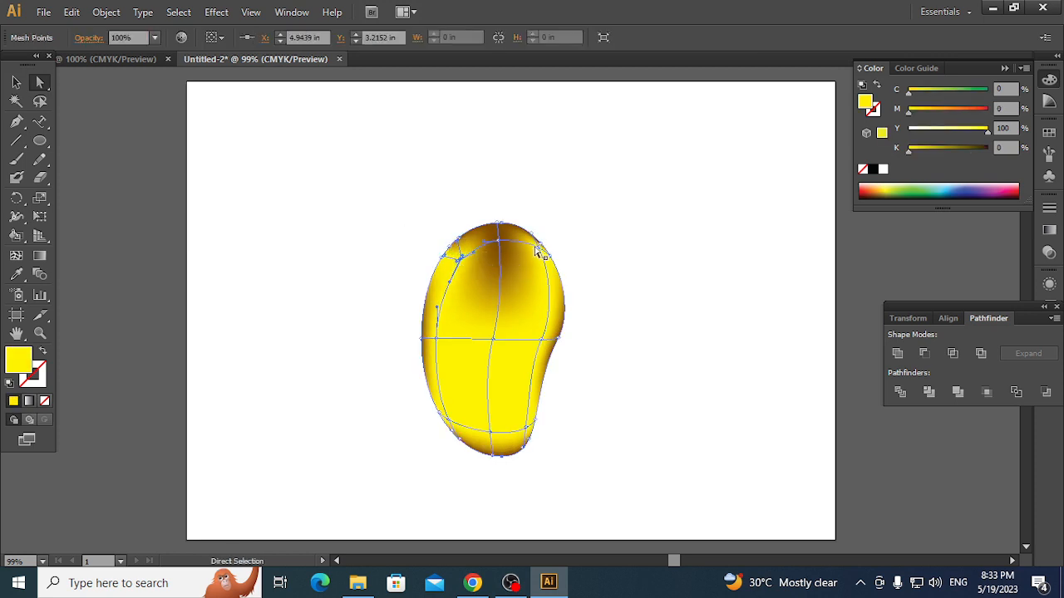
click(702, 301)
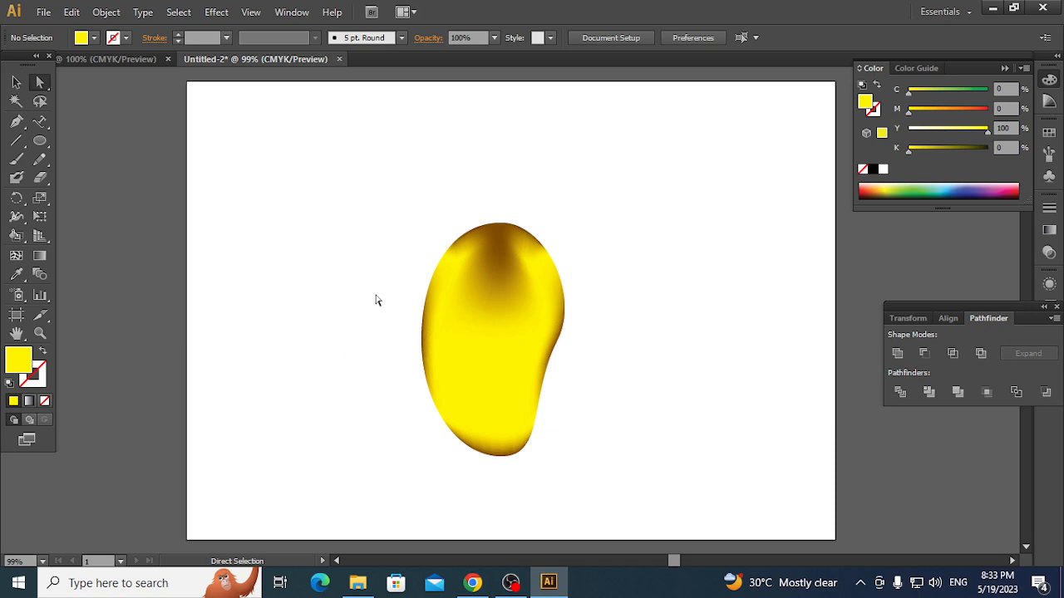
- Switch to OBS, show the Camera scene and return to the Screen Share scene
key(alt+Tab)
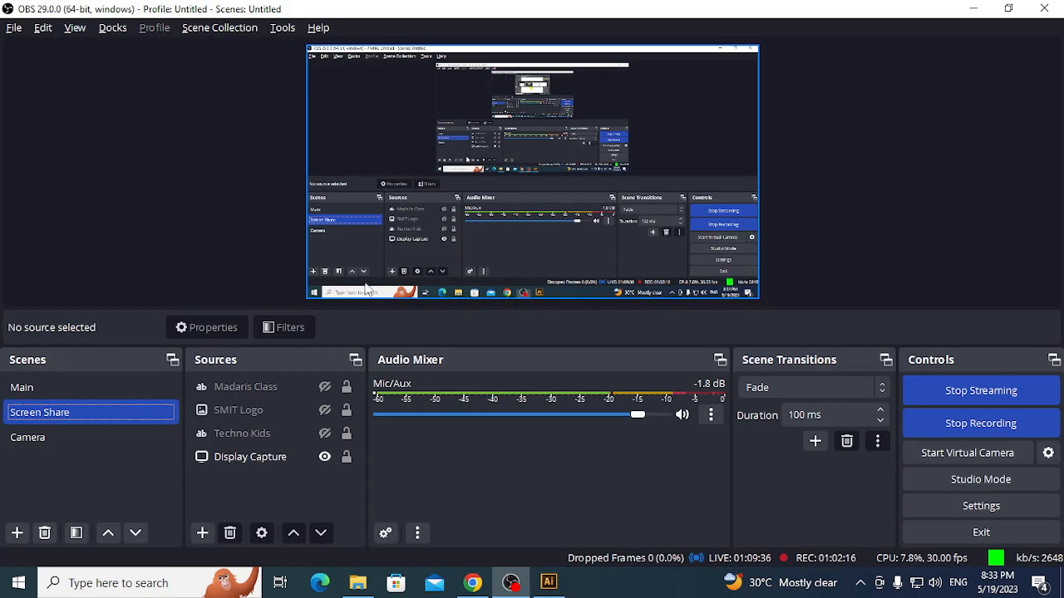
click(117, 433)
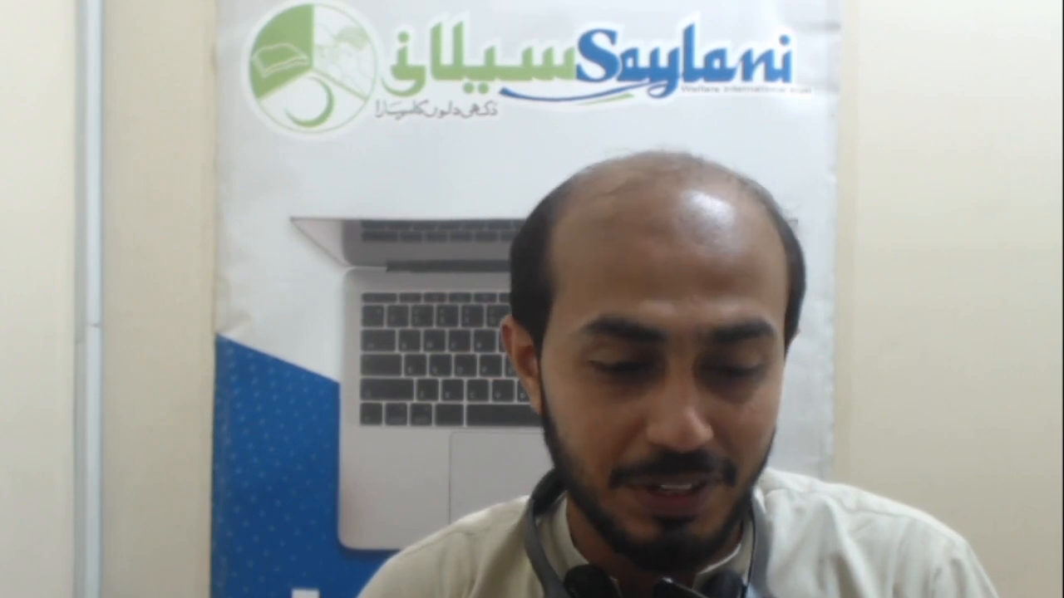
click(93, 408)
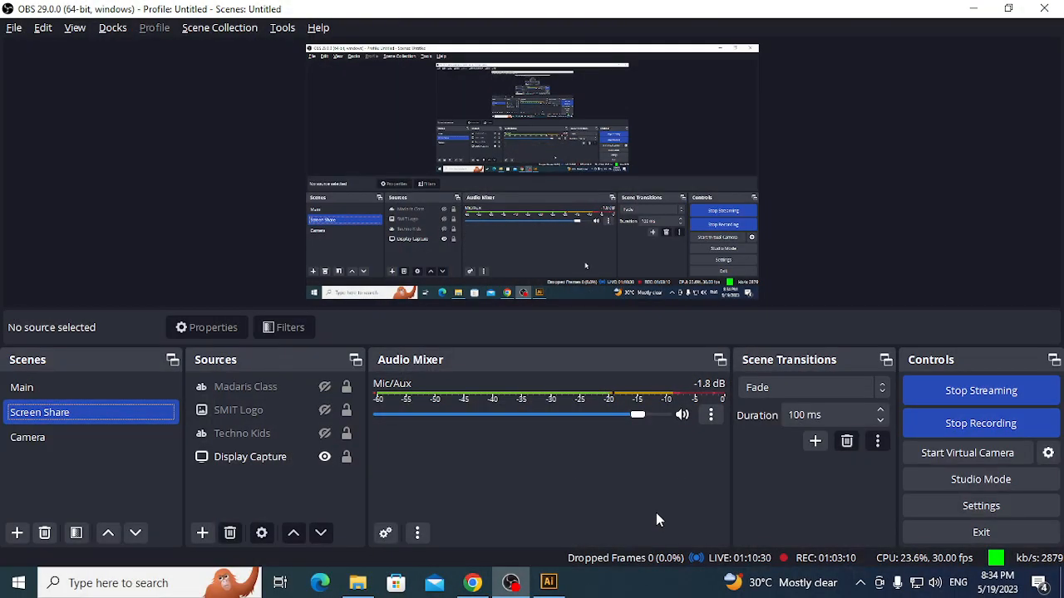
- Switch to the Google Classroom page in Chrome and review Assignments 03, 04 and 05 under Adobe illustrator
key(alt+Tab)
key(alt+Tab)
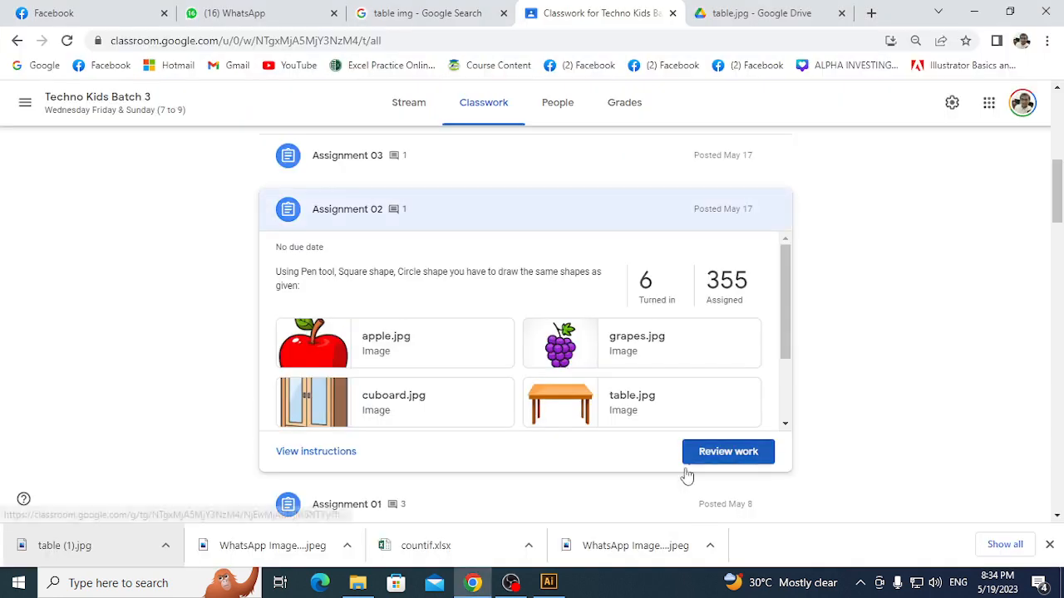
scroll(469, 258, up, 2)
click(440, 310)
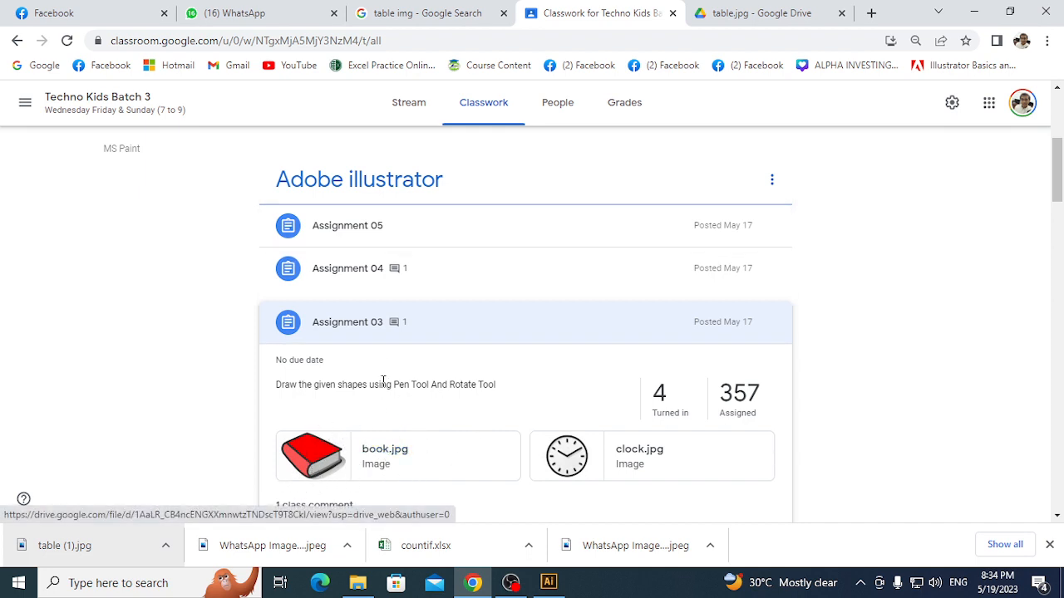
click(390, 268)
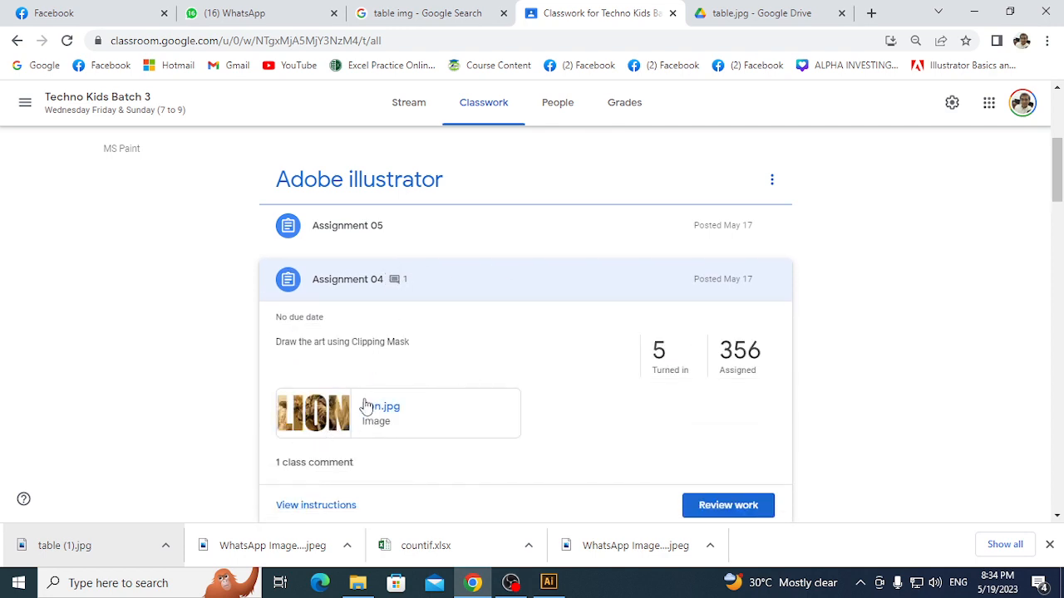
click(441, 241)
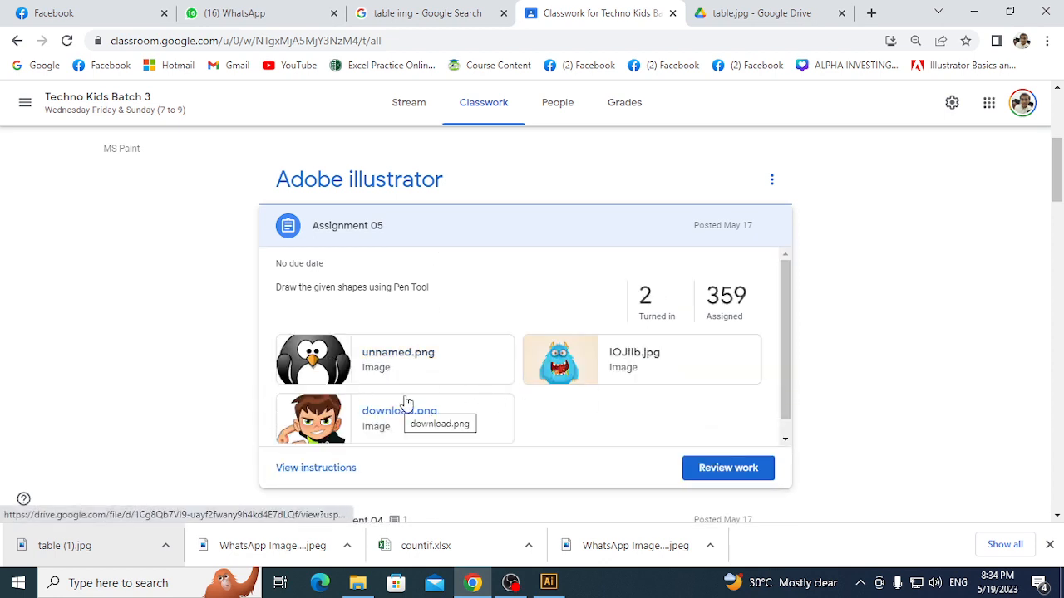
- Search Google for "cartoon img" in a new tab and open the preview of the Pixabay Tom cat image
click(871, 13)
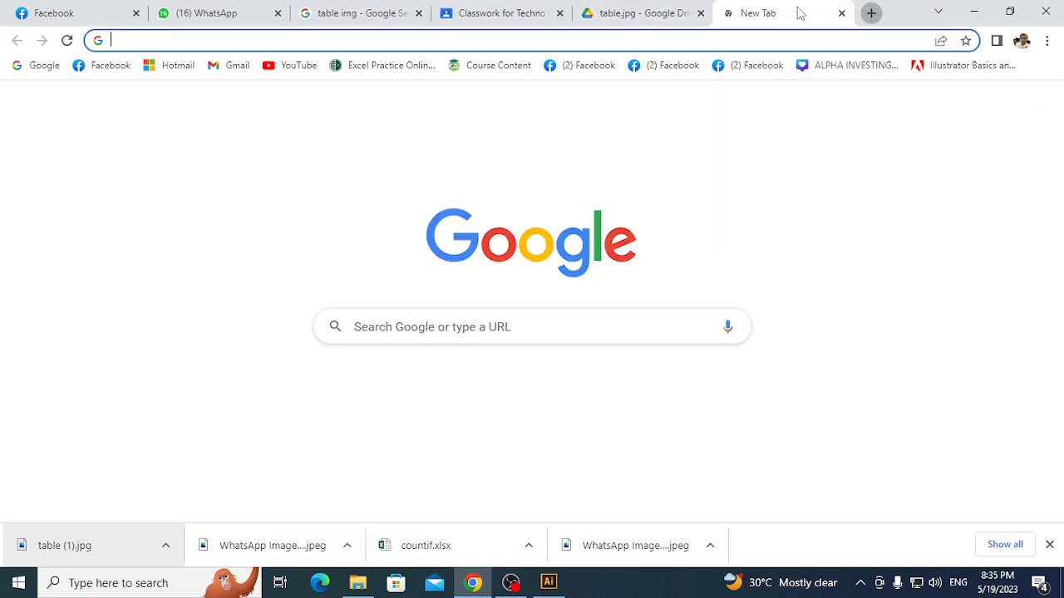
click(612, 41)
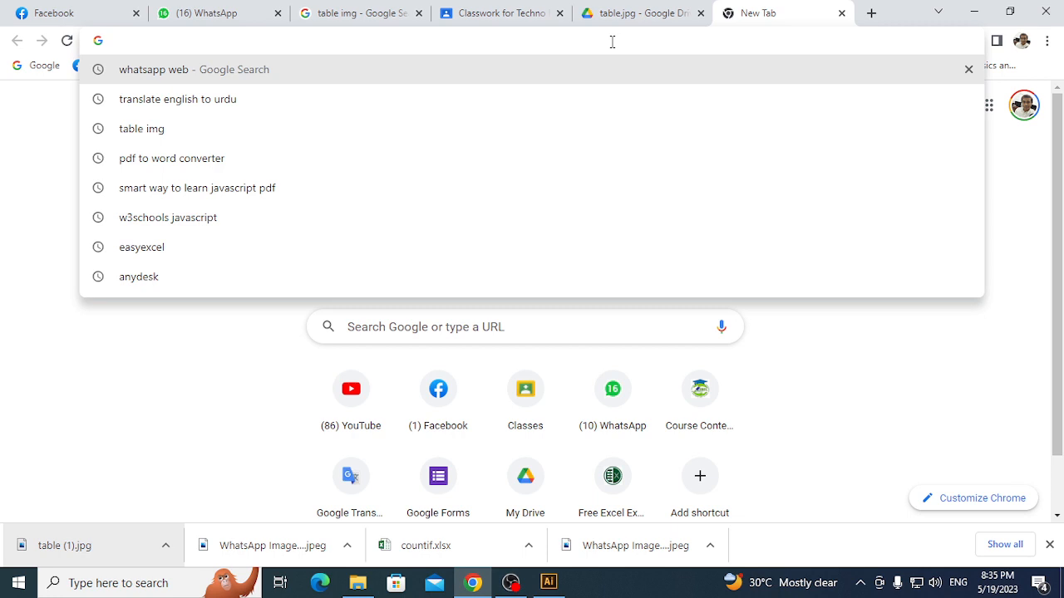
text(ca)
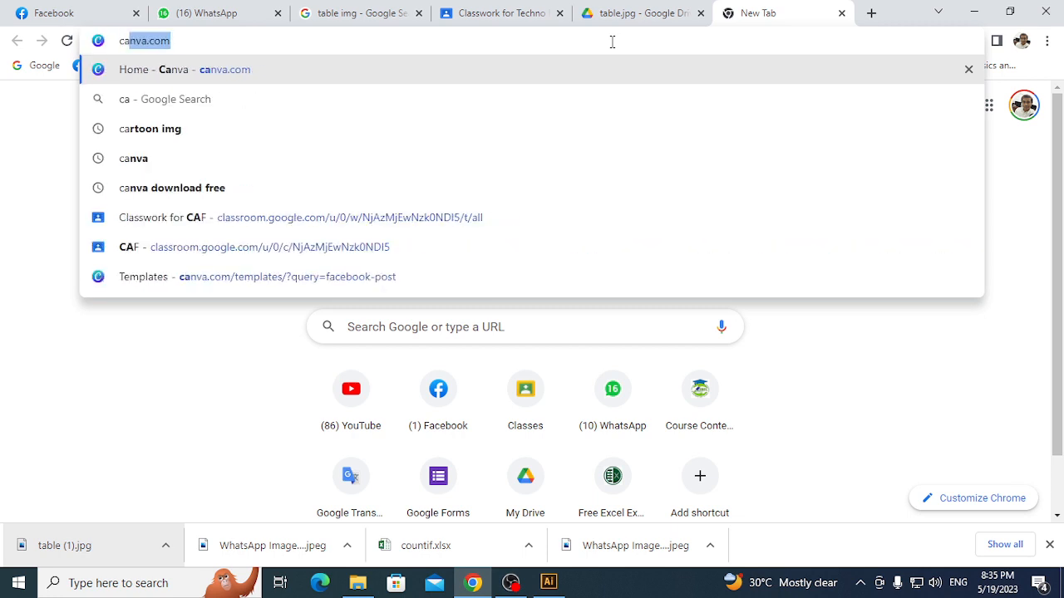
key(Down)
key(Down)
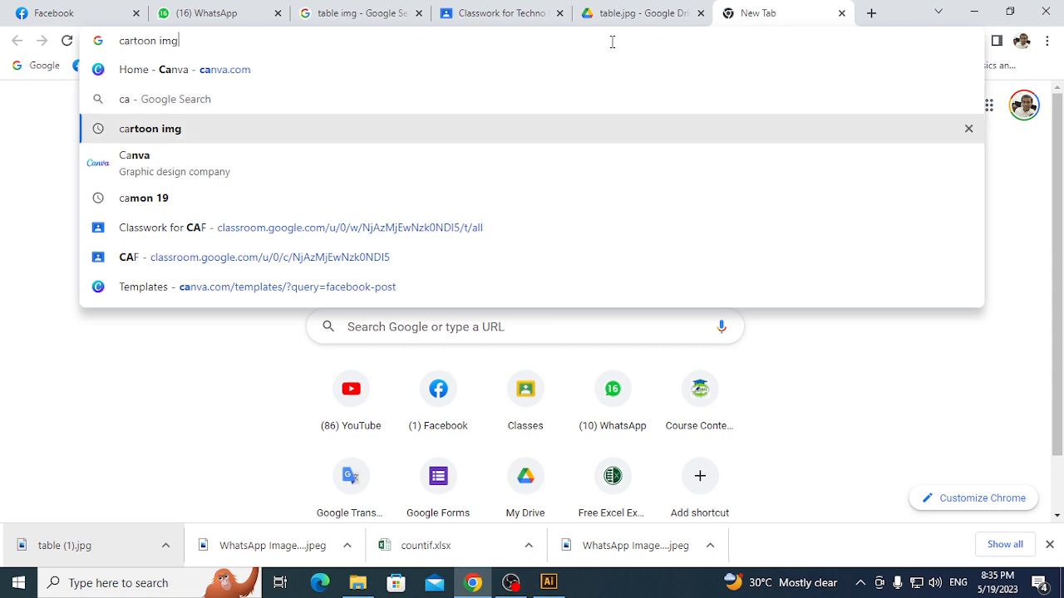
key(Return)
scroll(329, 173, down, 1)
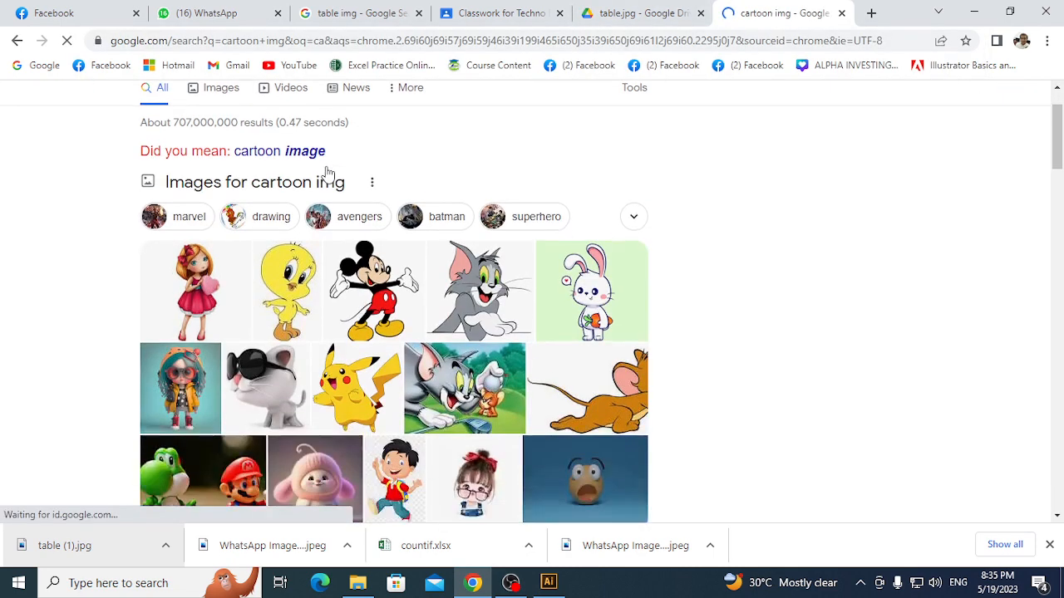
scroll(333, 158, down, 1)
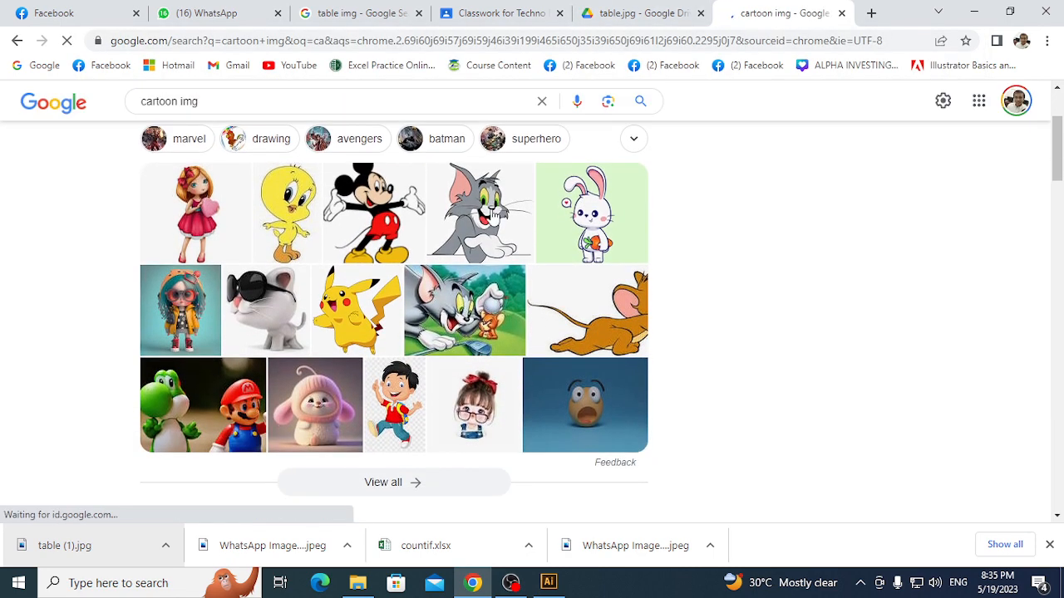
click(486, 218)
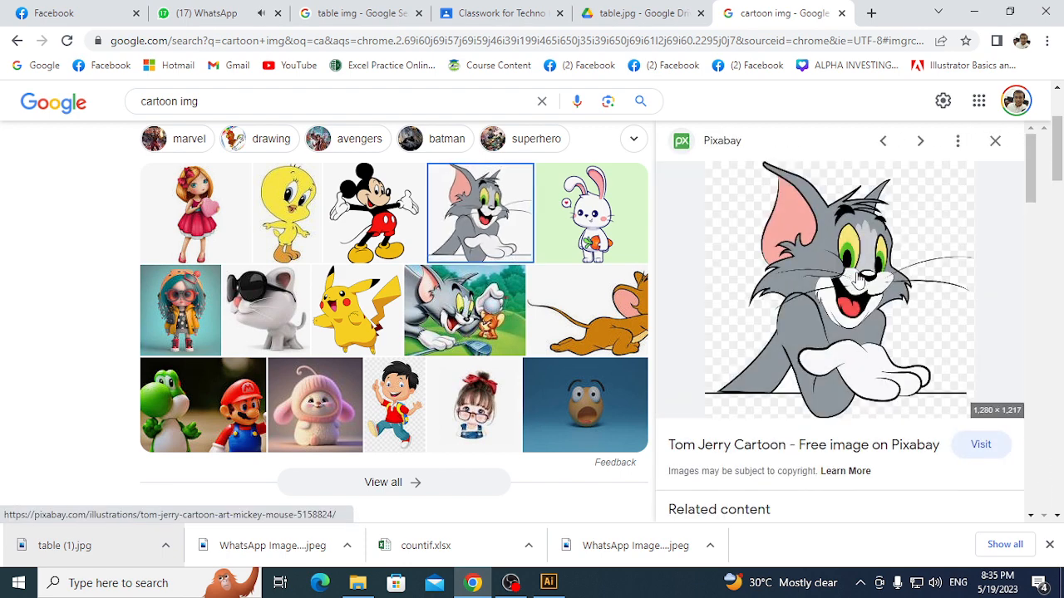
right_click(830, 268)
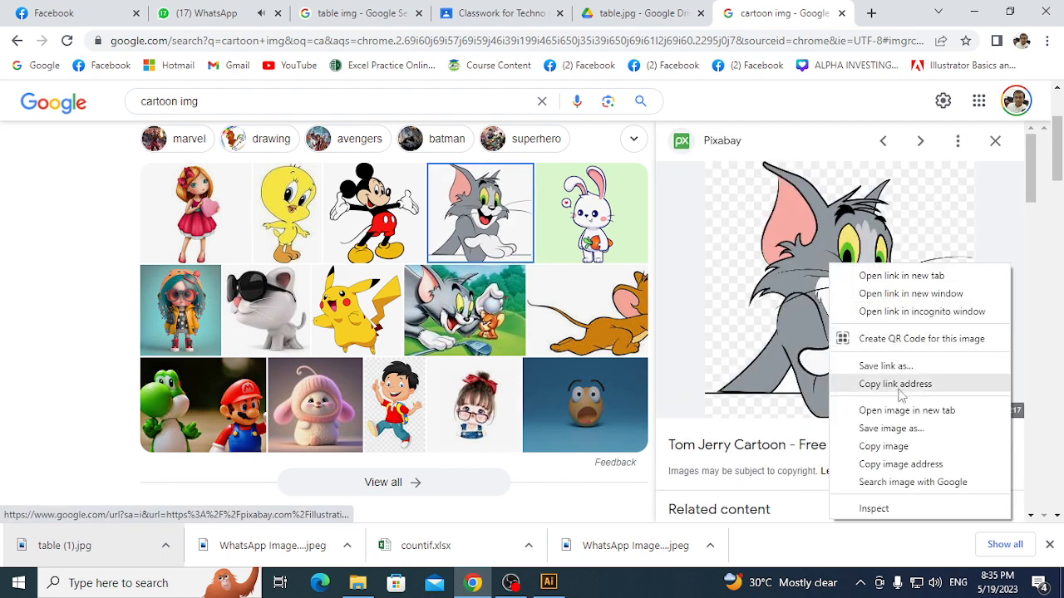
click(894, 428)
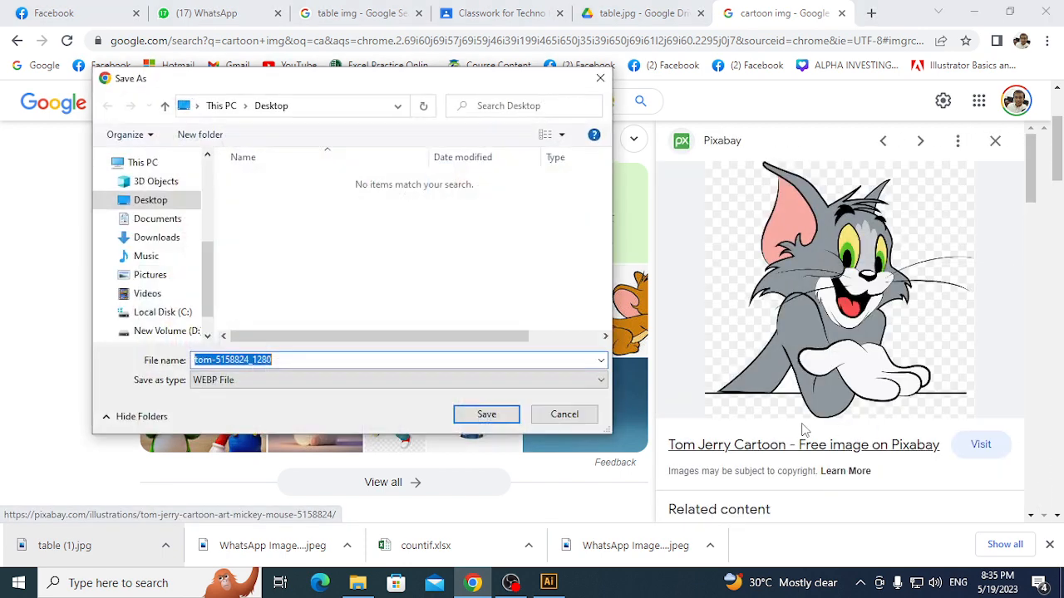
click(569, 417)
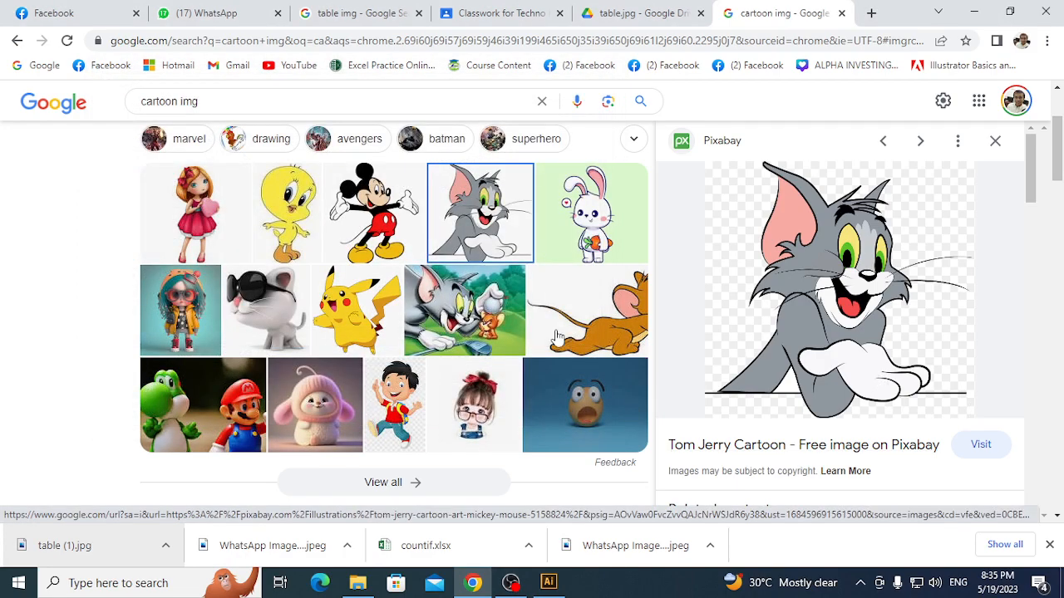
- Browse the related images and open the preview of the angry Tom cat head from Thainakorn.com
scroll(572, 336, down, 7)
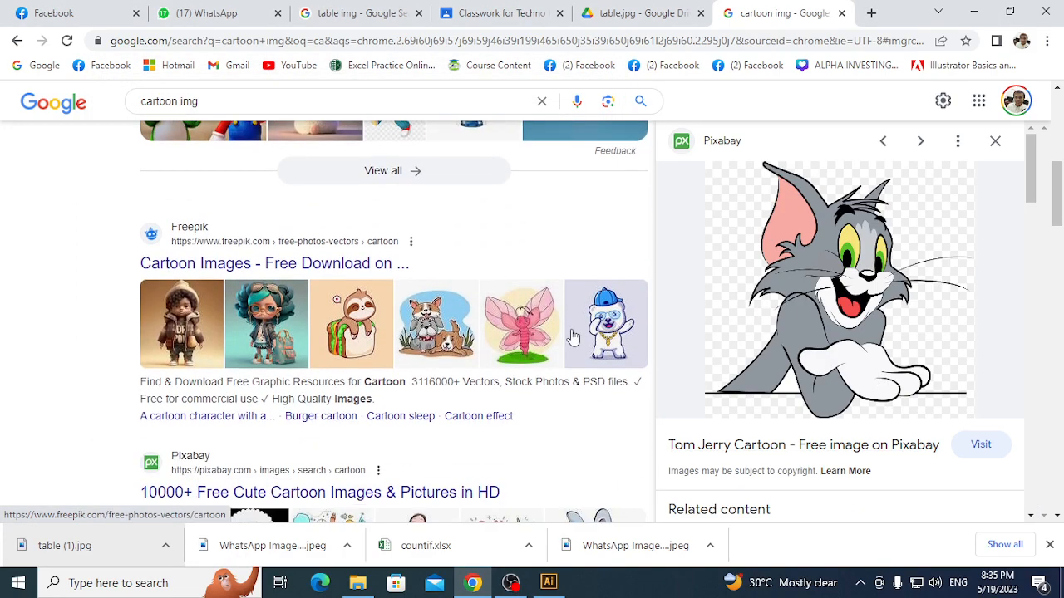
scroll(572, 336, up, 3)
scroll(893, 339, down, 6)
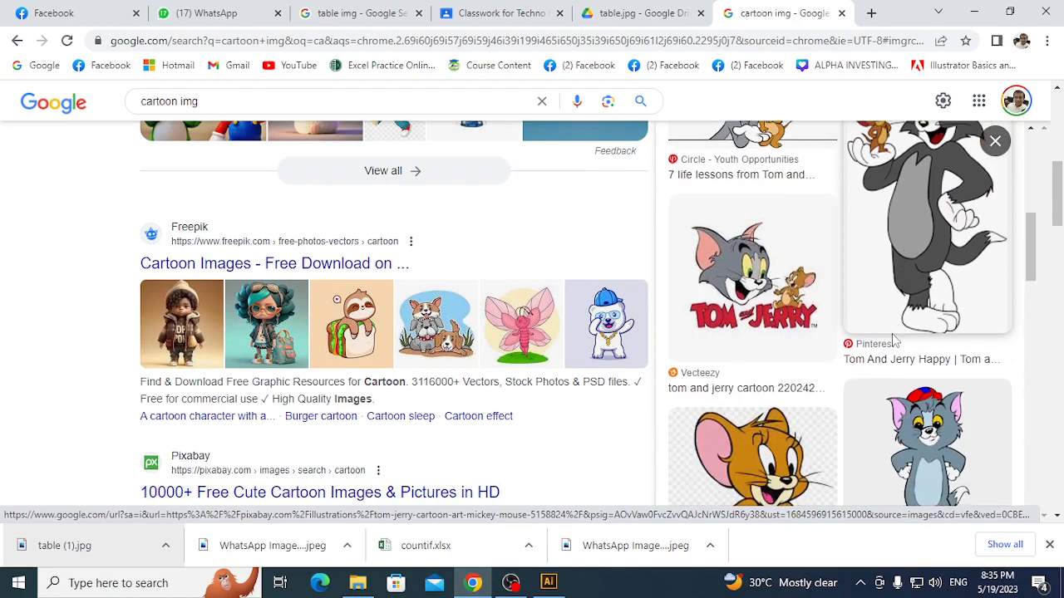
scroll(893, 339, down, 5)
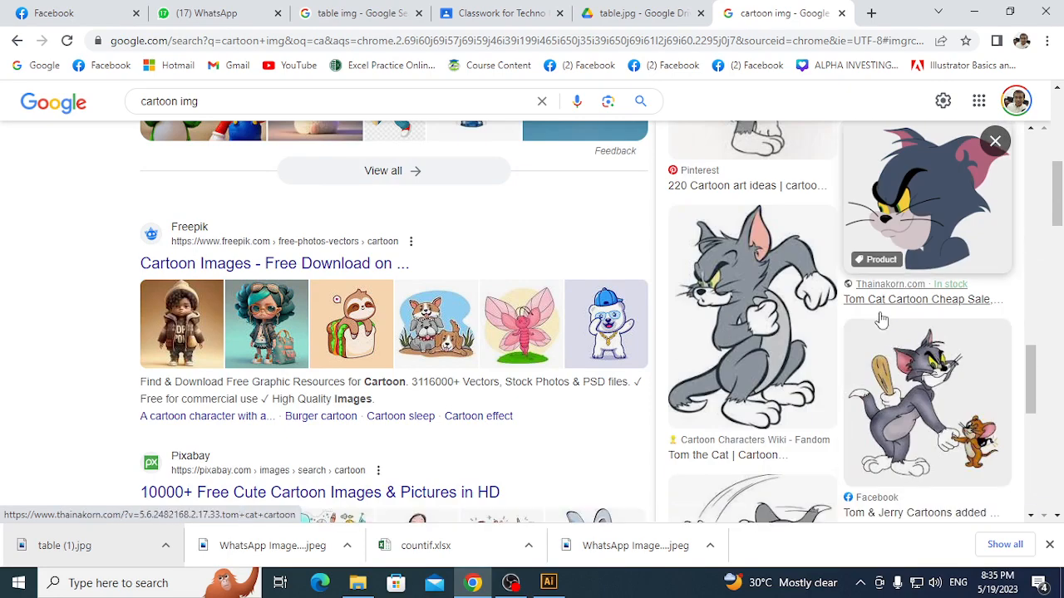
click(930, 217)
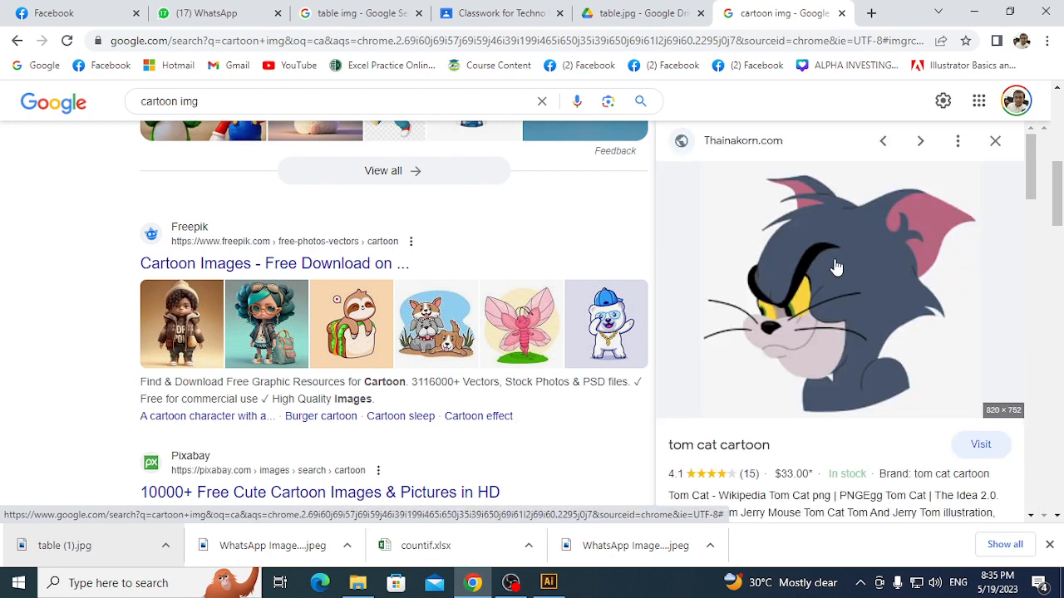
- Save the angry Tom cat picture to the Desktop as a PNG under its suggested name, and switch back to Illustrator
right_click(835, 266)
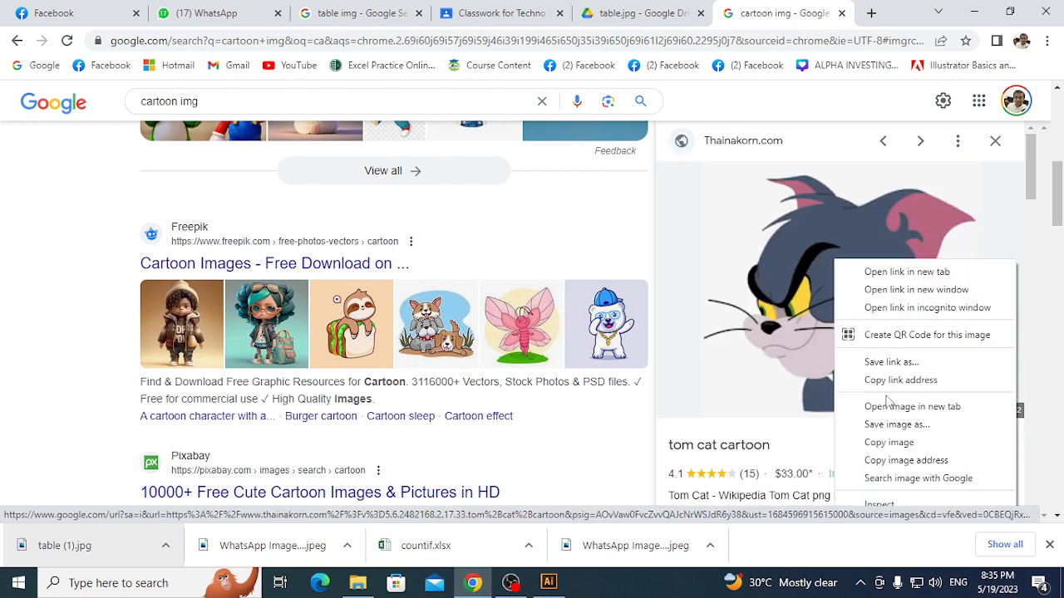
click(883, 426)
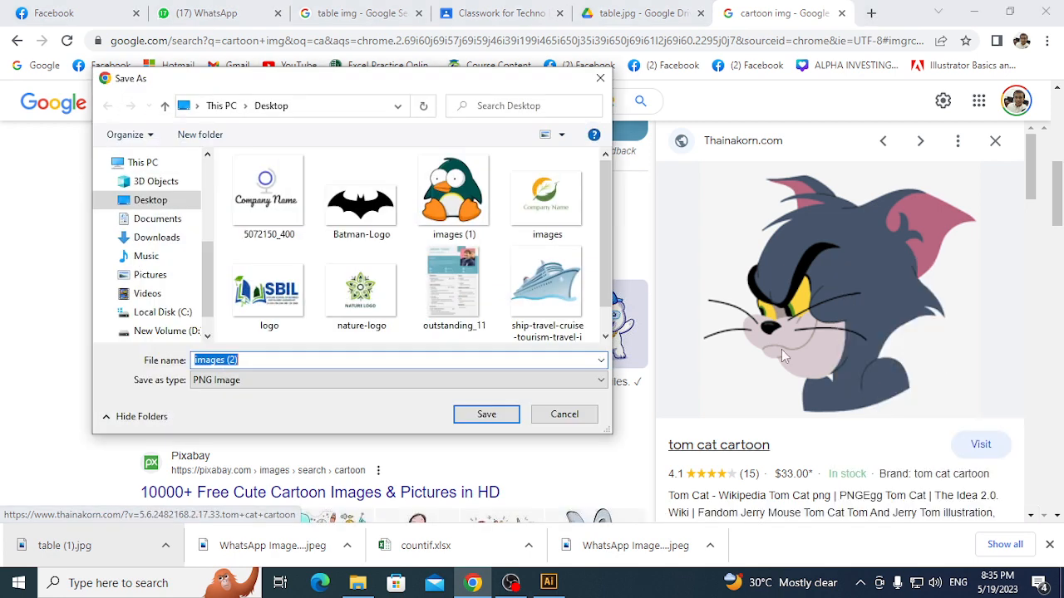
click(484, 414)
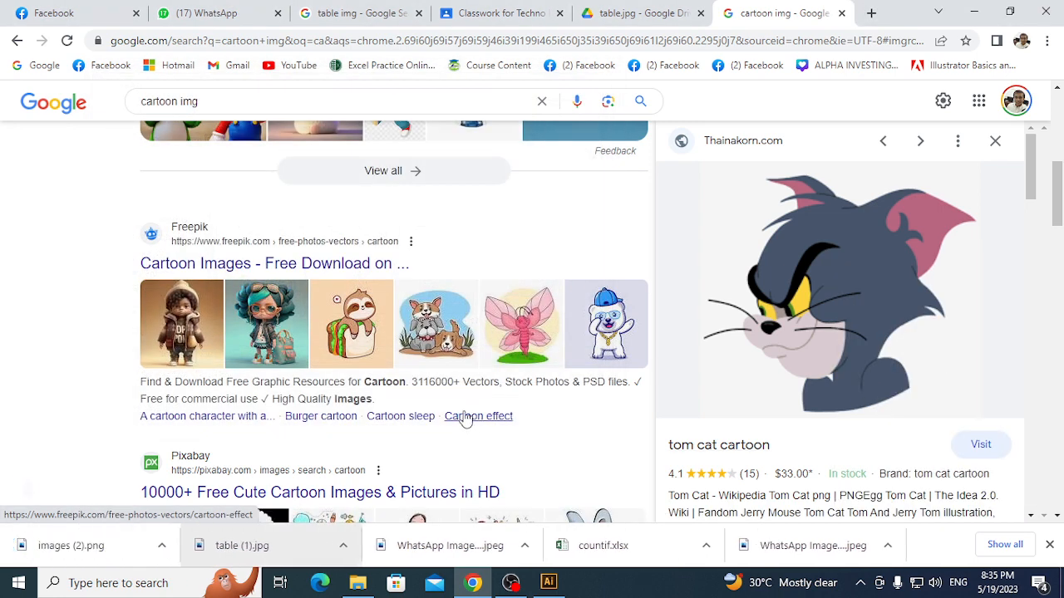
click(548, 583)
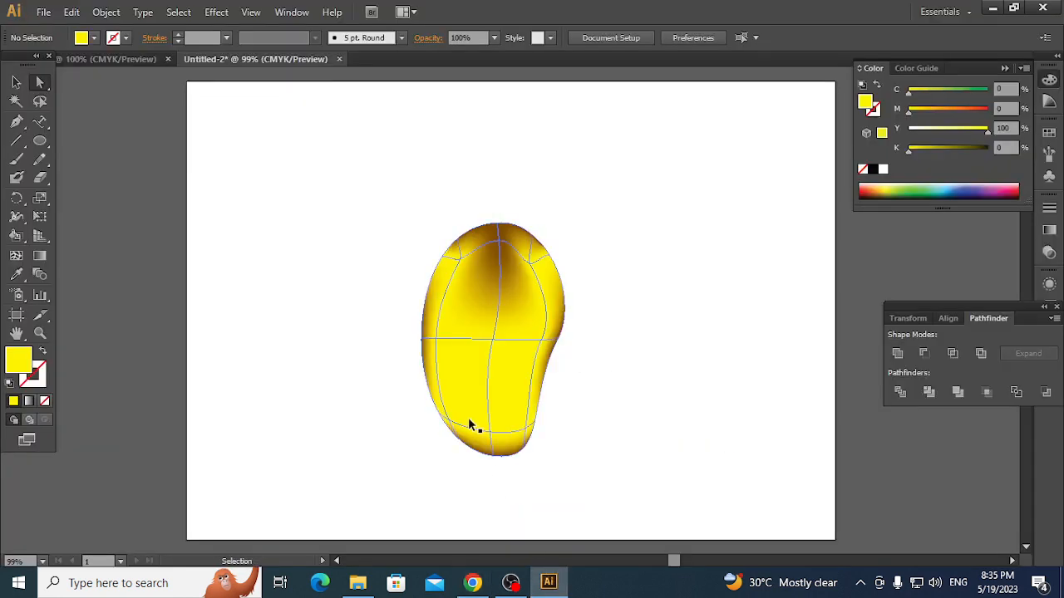
- Create a new A4 landscape document and place the downloaded images (2).png cat picture from Chrome on its artboard
key(ctrl+n)
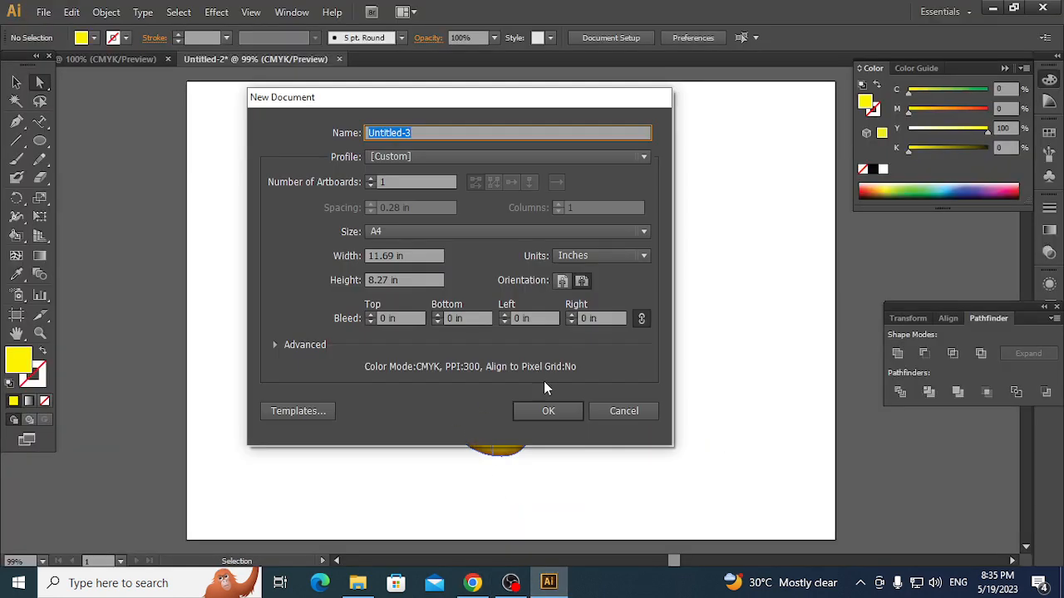
click(549, 412)
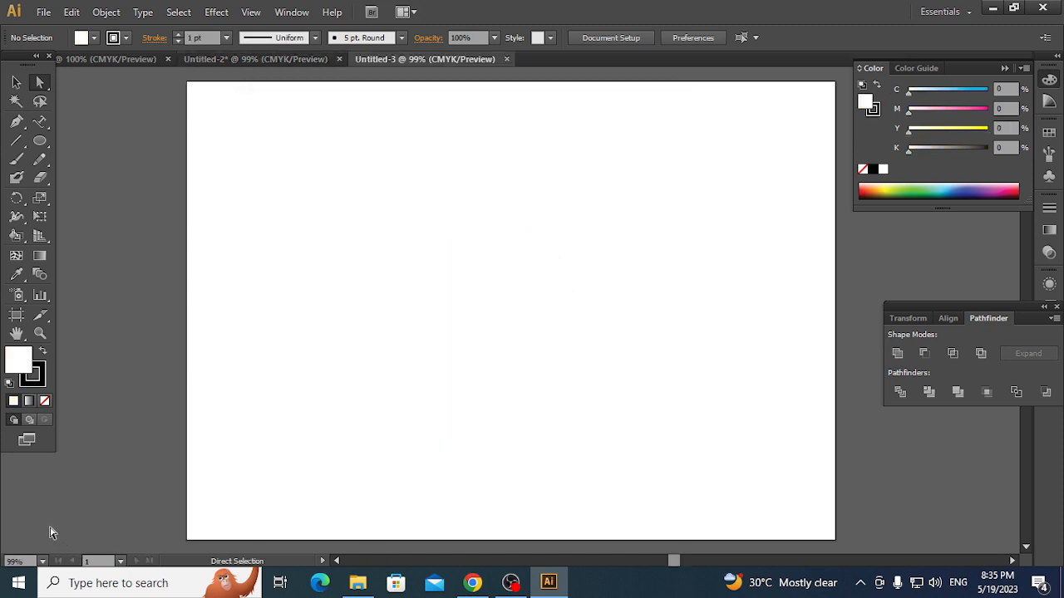
key(alt+Tab)
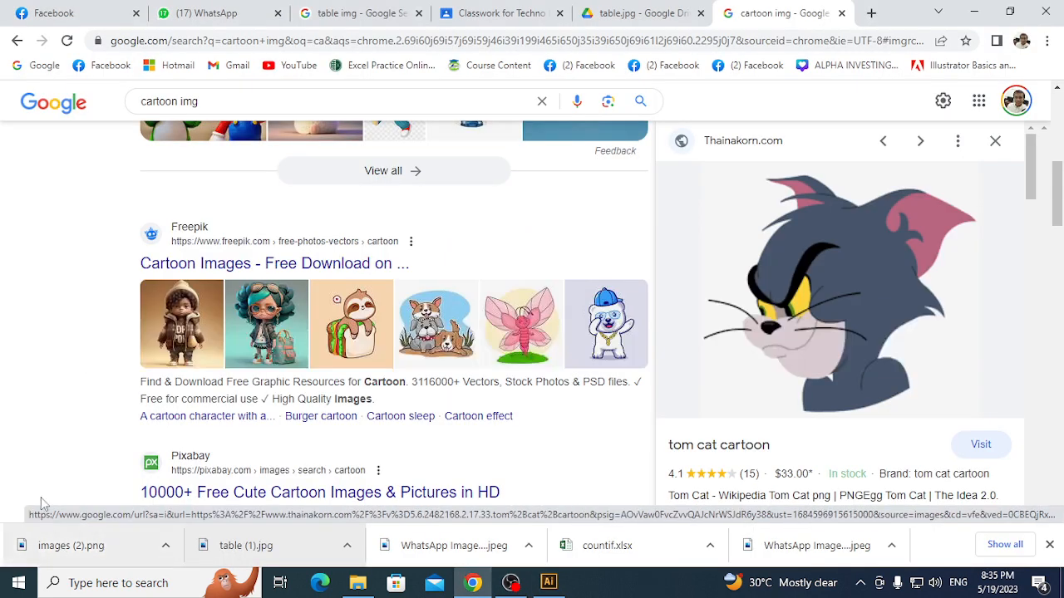
drag(58, 543, 480, 333)
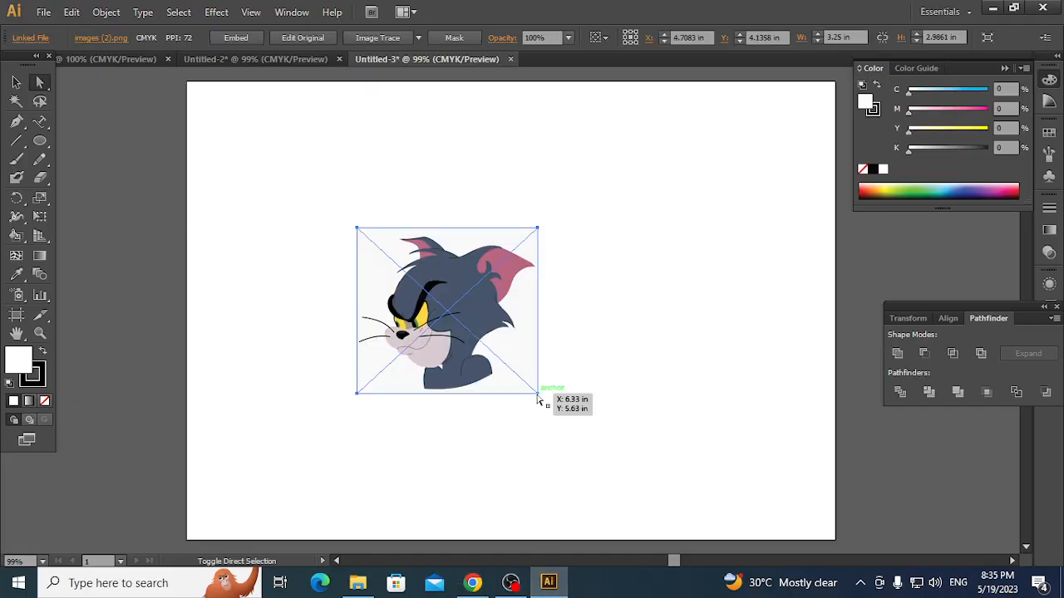
- Try enlarging the cat picture out of proportion, undo the resize, and move the picture closer to the artboard's centre
key(v)
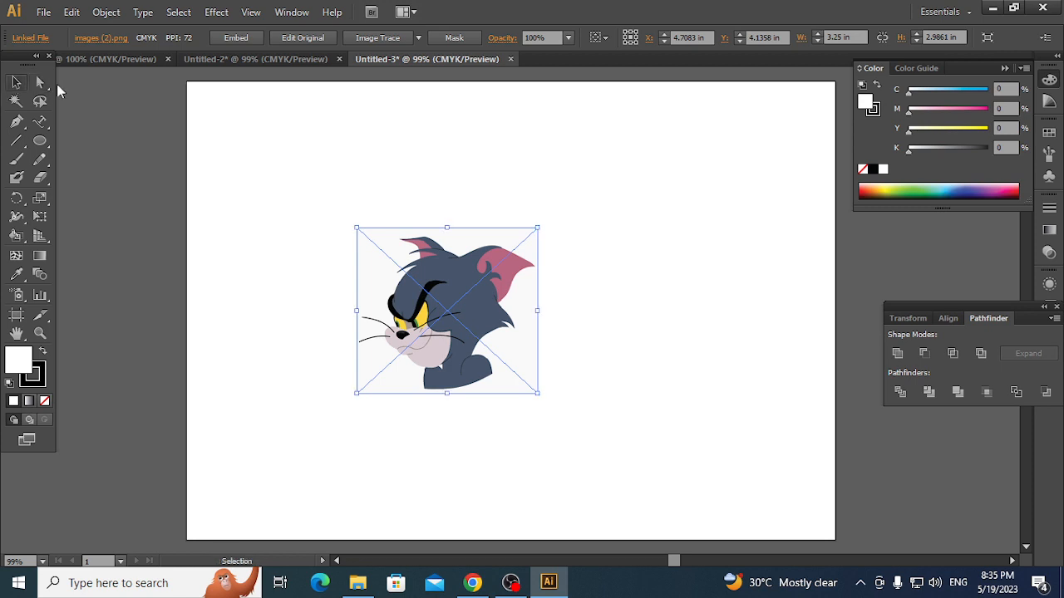
drag(537, 392, 621, 448)
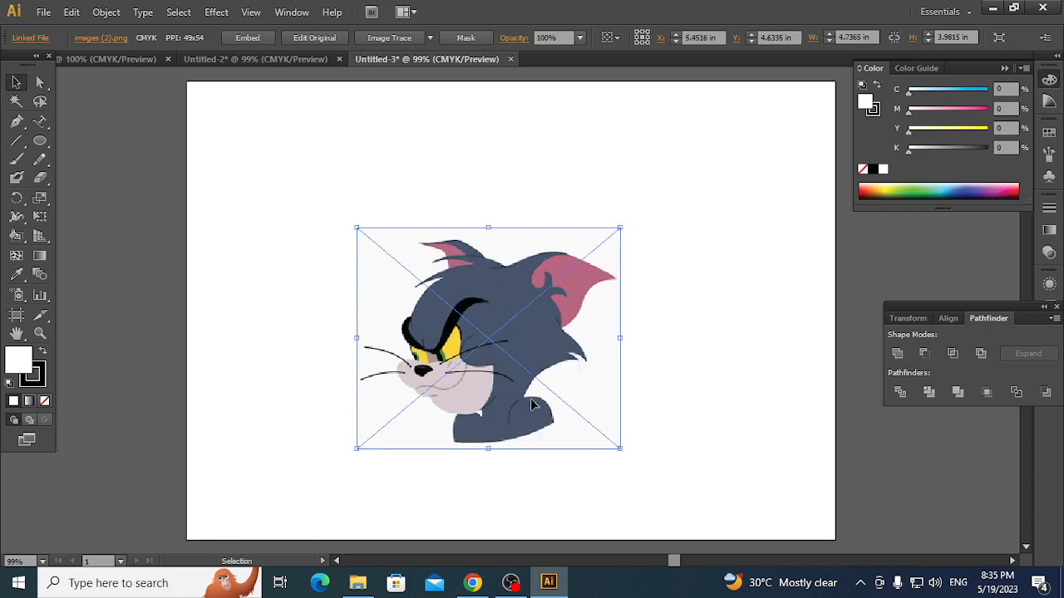
key(ctrl+z)
drag(457, 334, 505, 308)
click(688, 343)
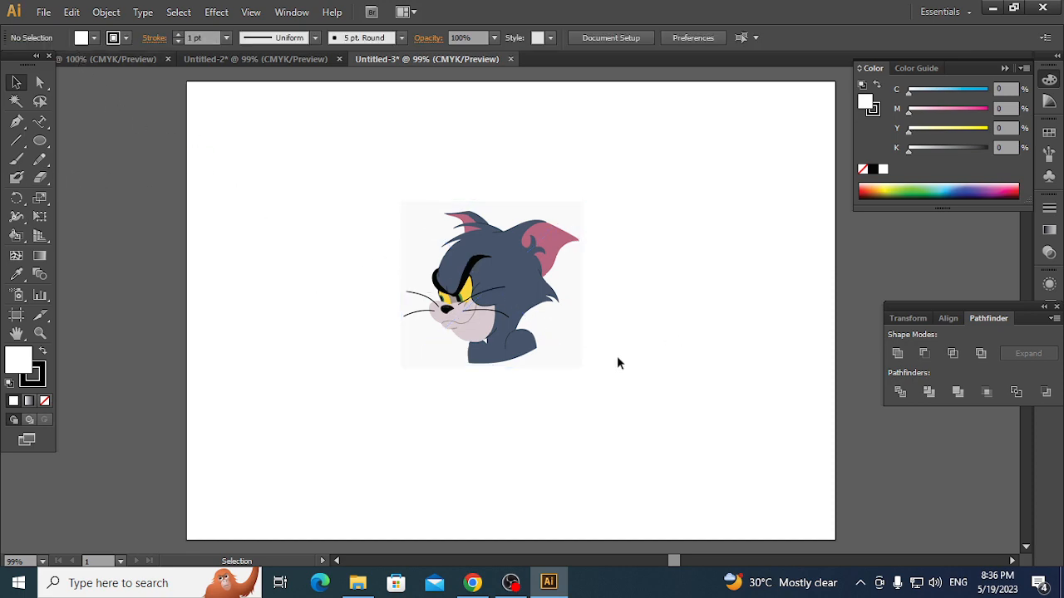
click(71, 11)
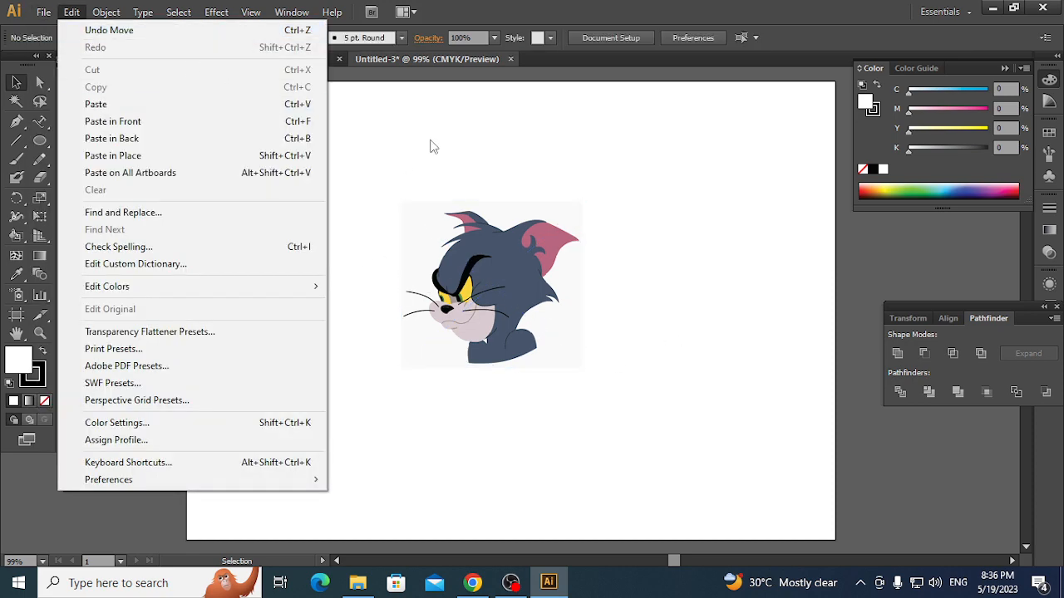
click(189, 79)
- Switch to the document with the tables and group all parts of the table with the dark, mesh-shaded top
click(133, 60)
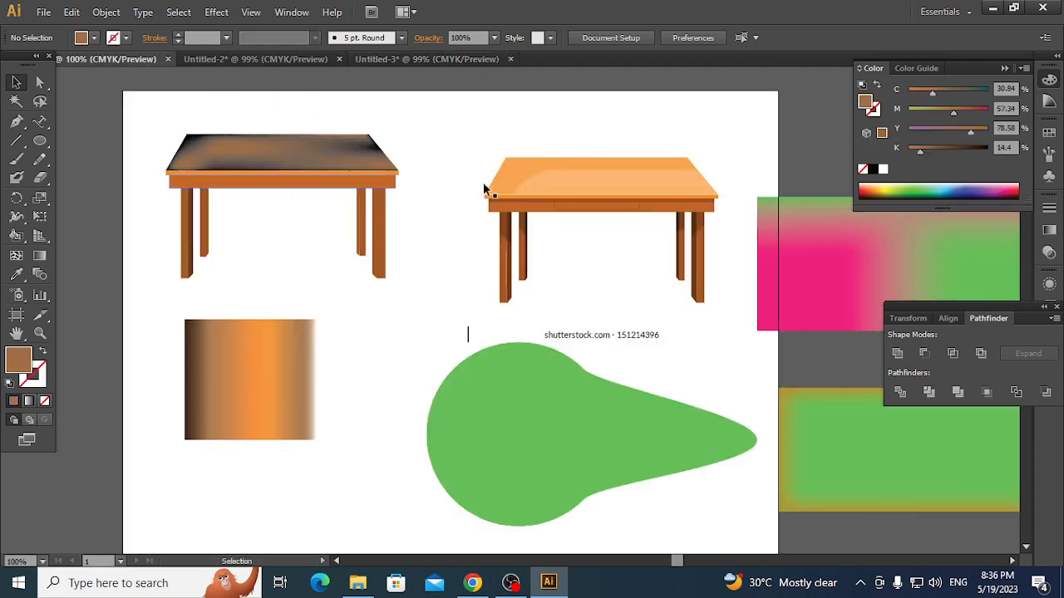
drag(431, 136, 164, 278)
key(a)
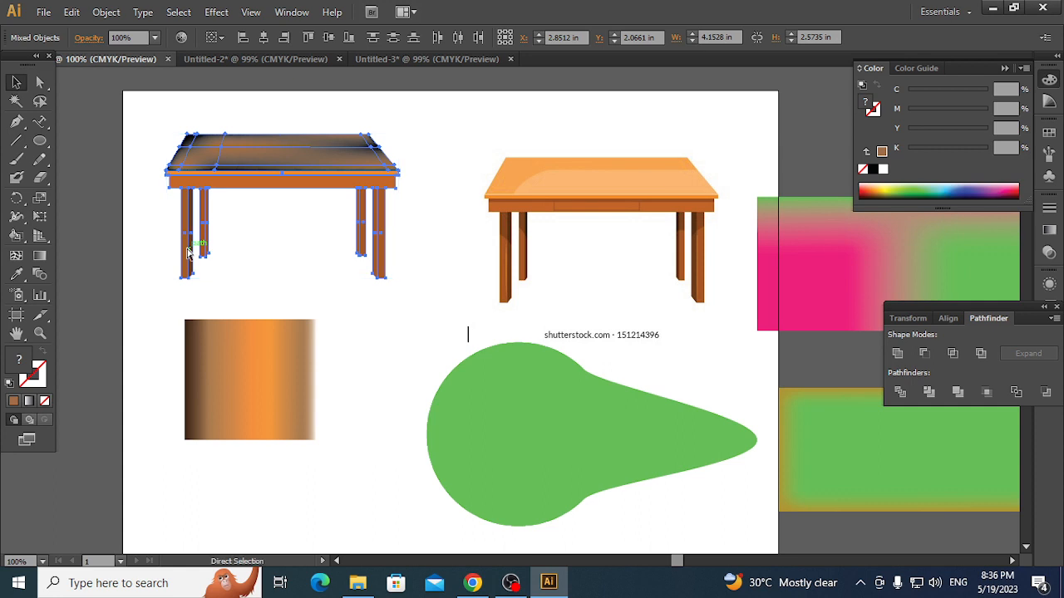
key(ctrl+g)
key(v)
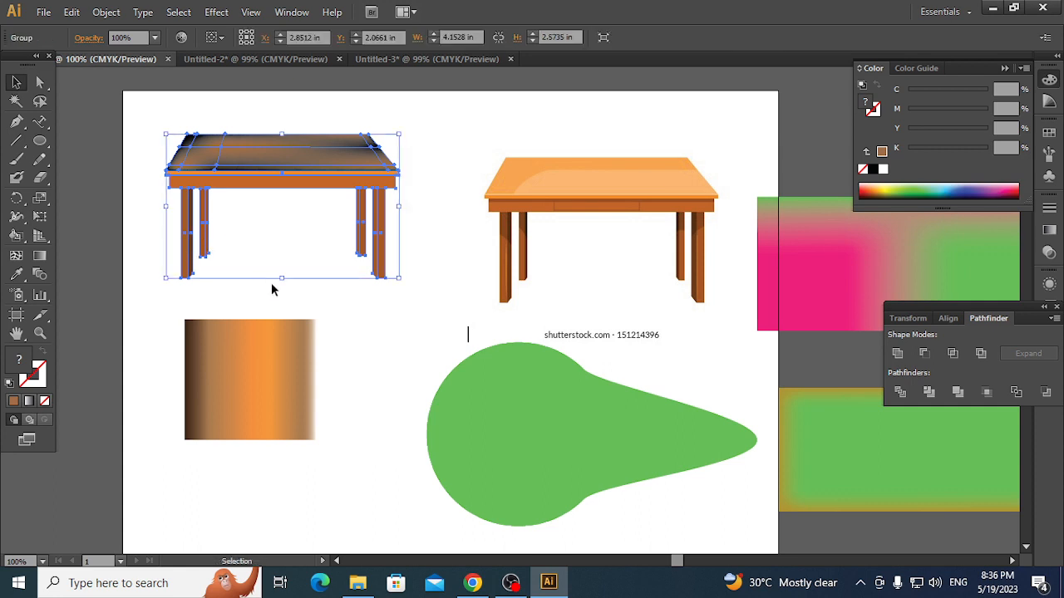
click(323, 309)
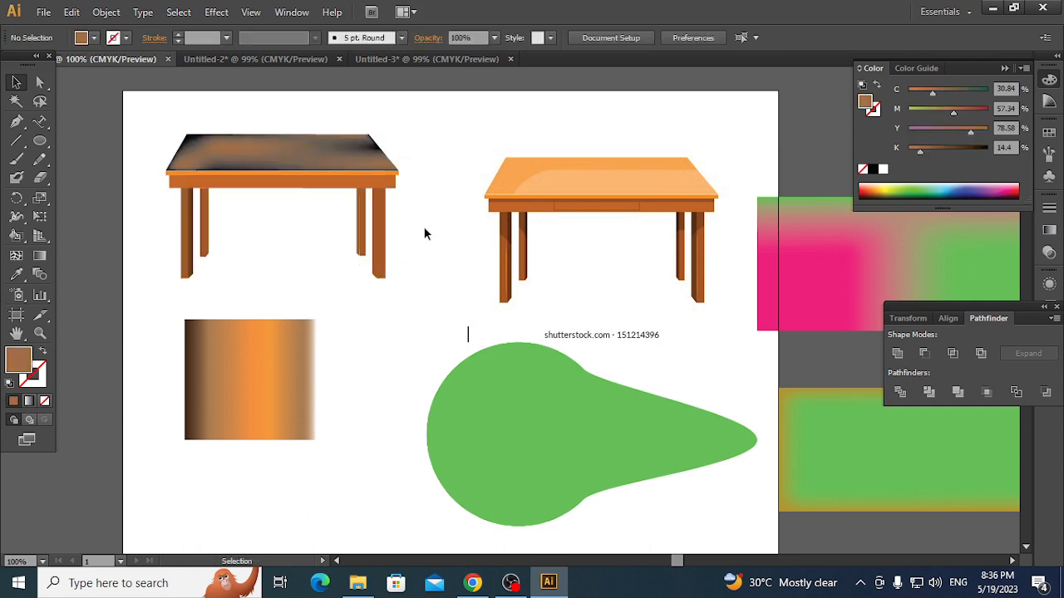
- Scale the grouped dark-topped table up to about 12.5 by 12 in and check its enlarged top and legs
drag(169, 114, 246, 183)
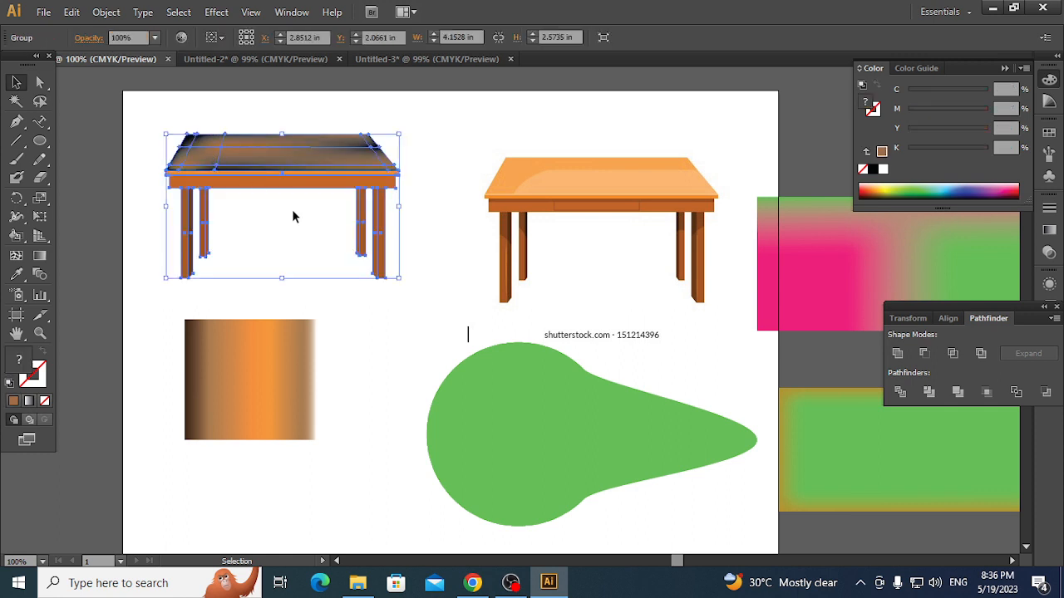
drag(400, 279, 869, 553)
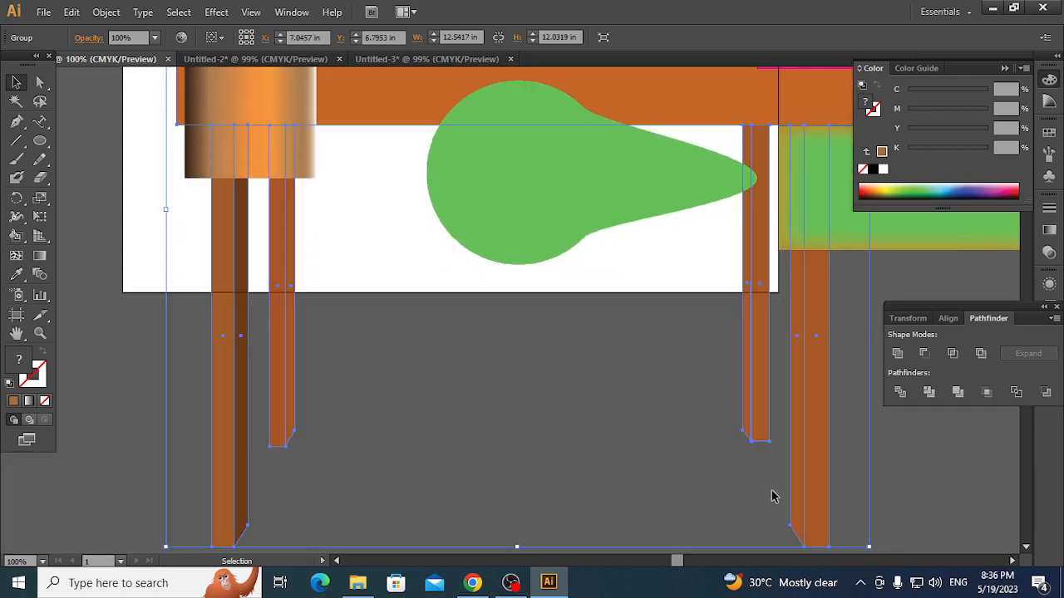
click(505, 429)
scroll(430, 409, up, 5)
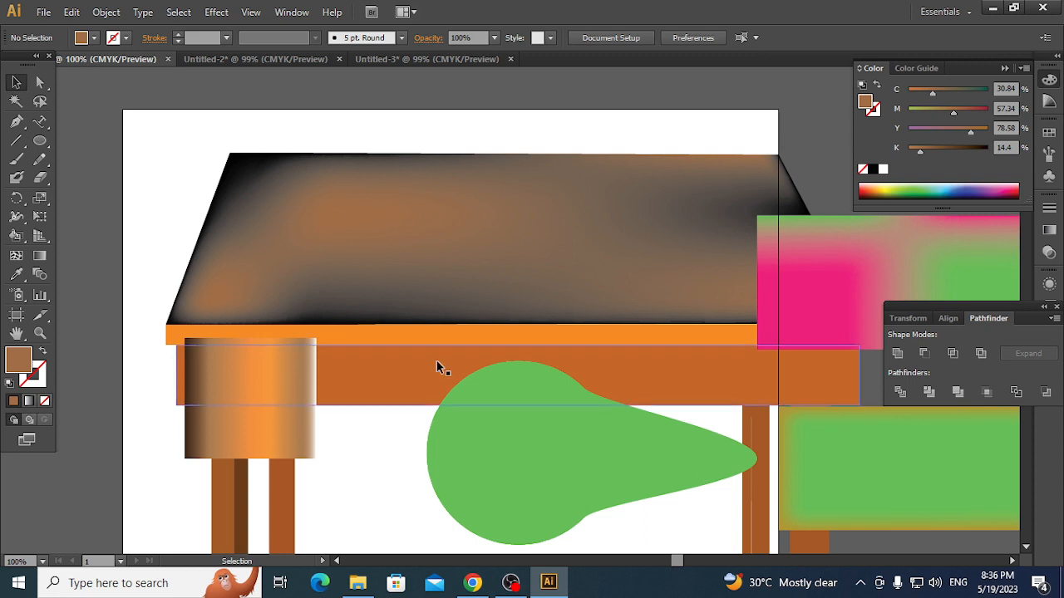
scroll(437, 364, down, 5)
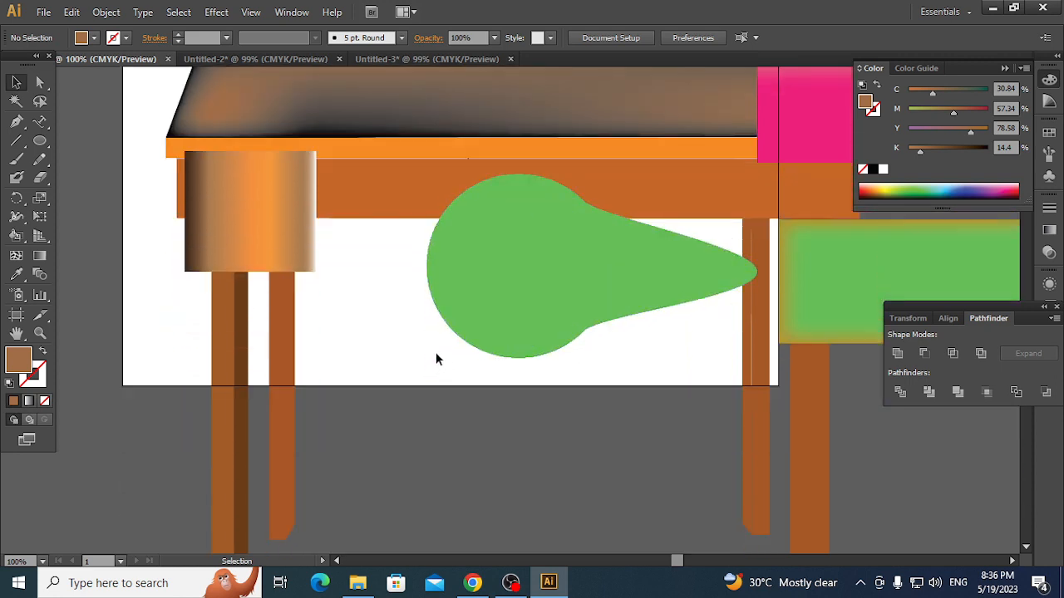
scroll(440, 357, down, 2)
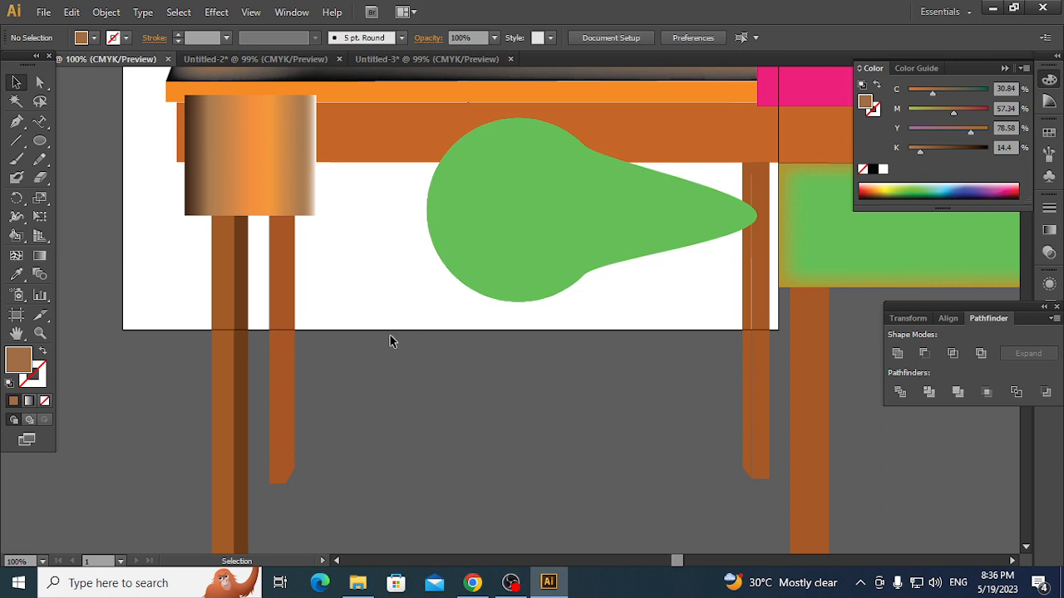
scroll(392, 341, up, 4)
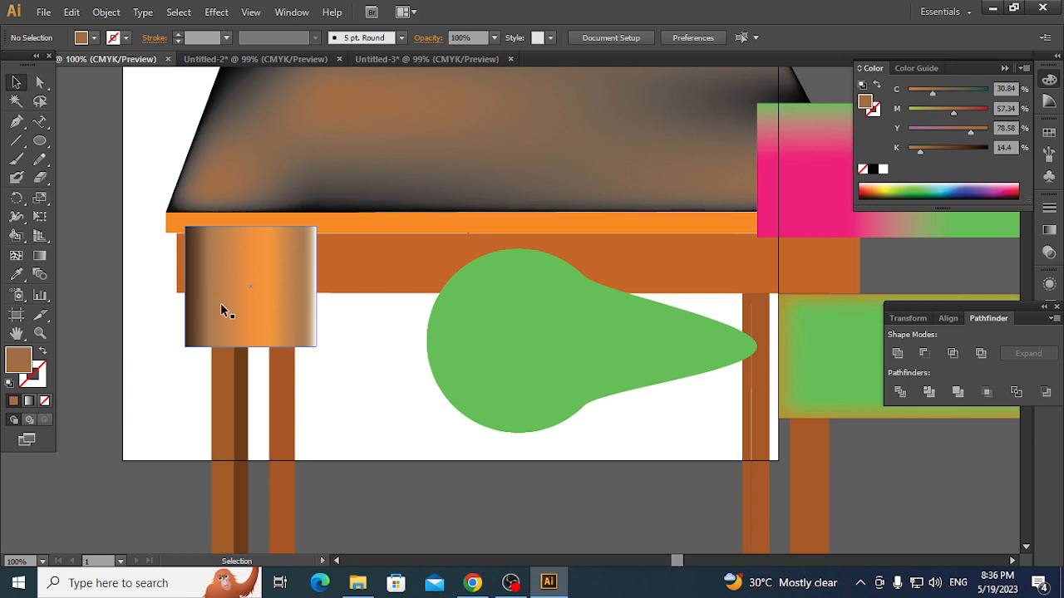
- Return to the Untitled-3 document, move the cat picture slightly right, and lock it in place
click(417, 59)
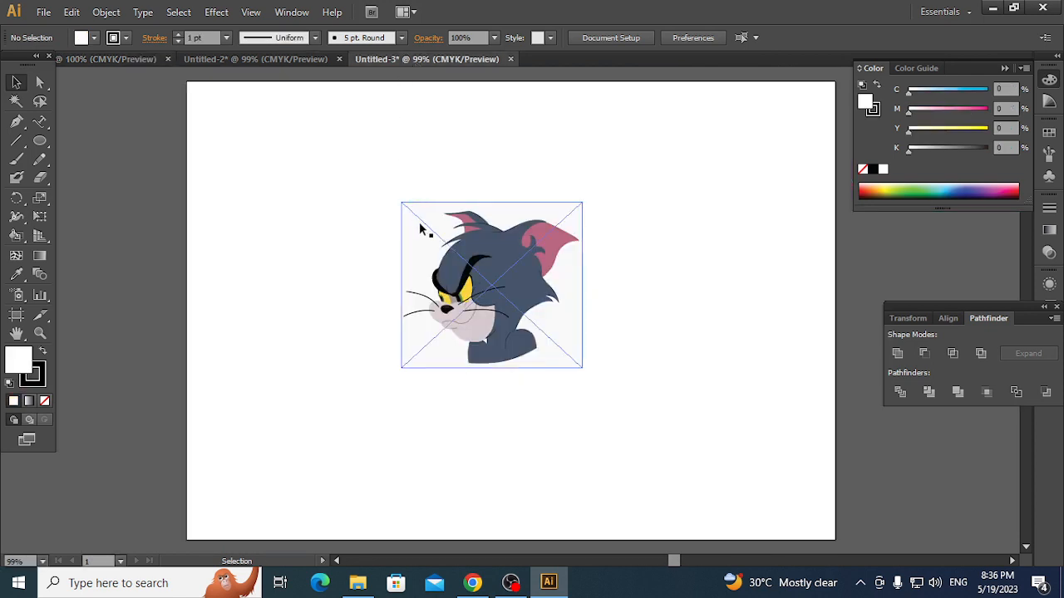
drag(456, 268, 481, 272)
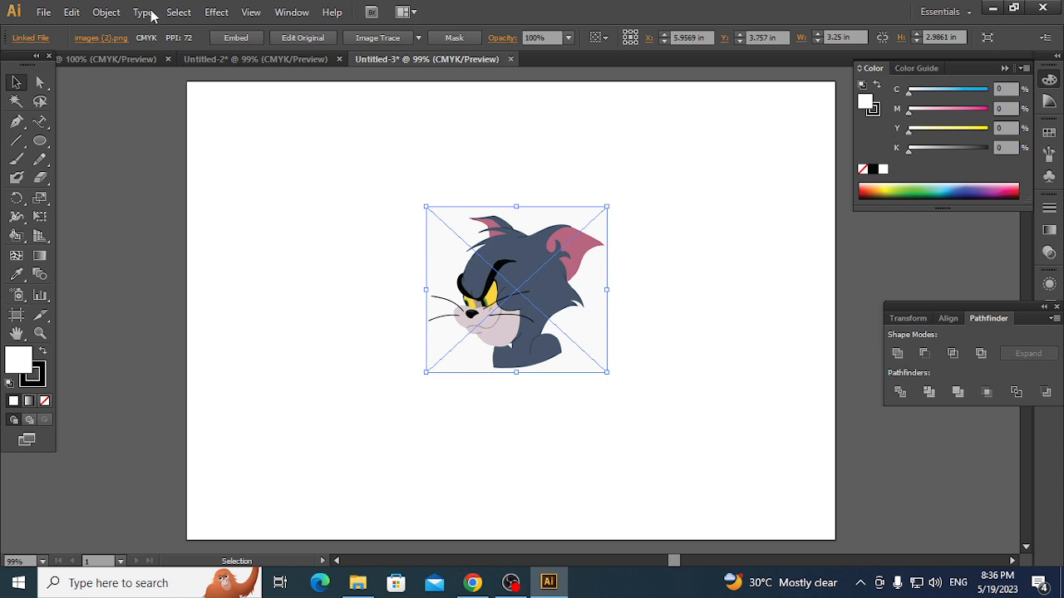
click(99, 13)
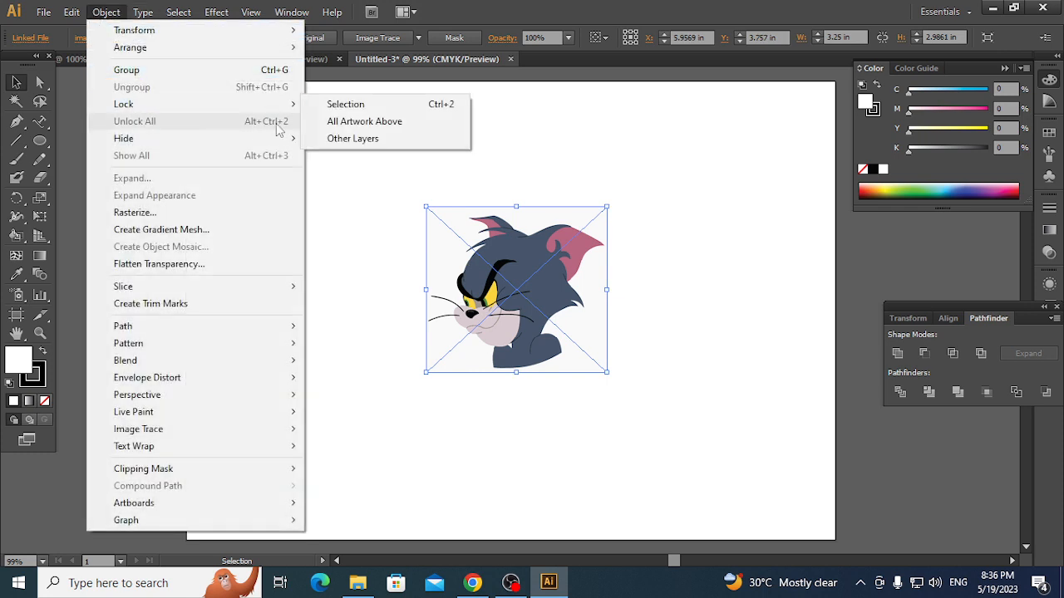
click(346, 106)
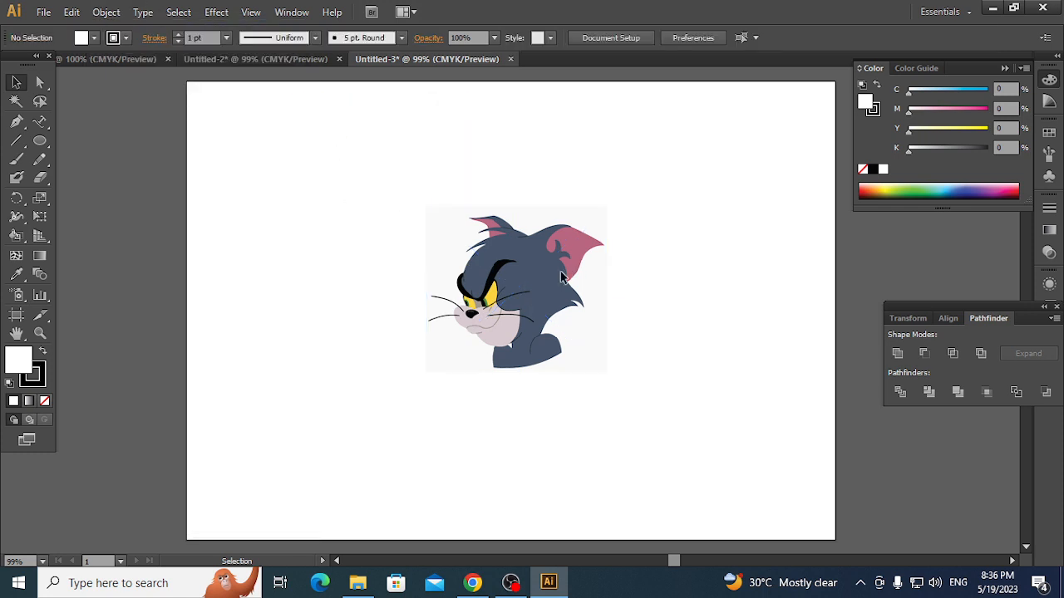
- Start a Pen tool path where the large pink ear meets its blue top edge, and curve it left over the ear
key(ctrl+plus)
key(ctrl+plus)
key(ctrl+plus)
key(ctrl+plus)
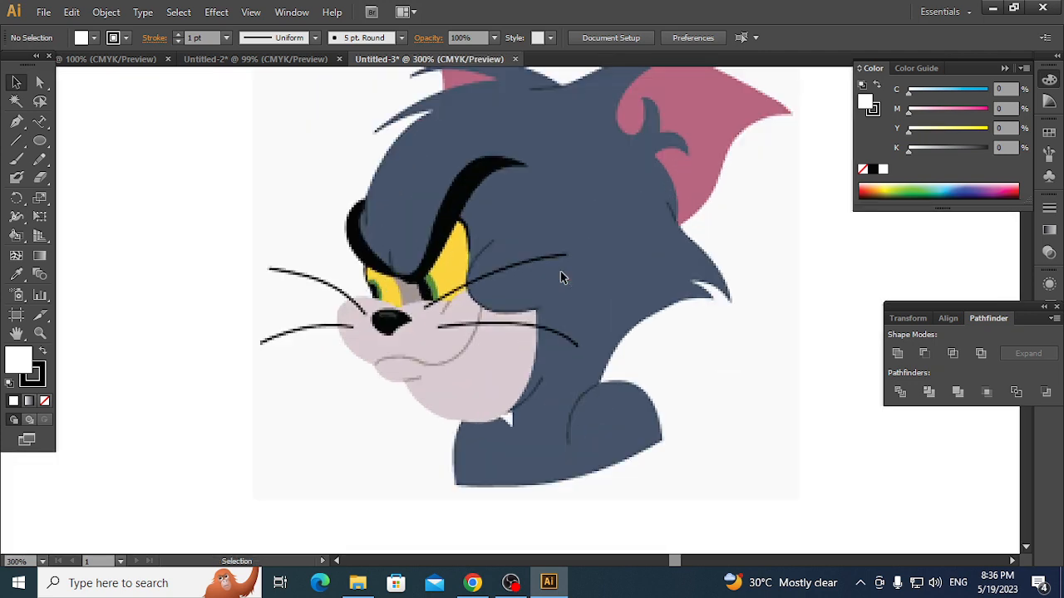
drag(524, 276, 497, 395)
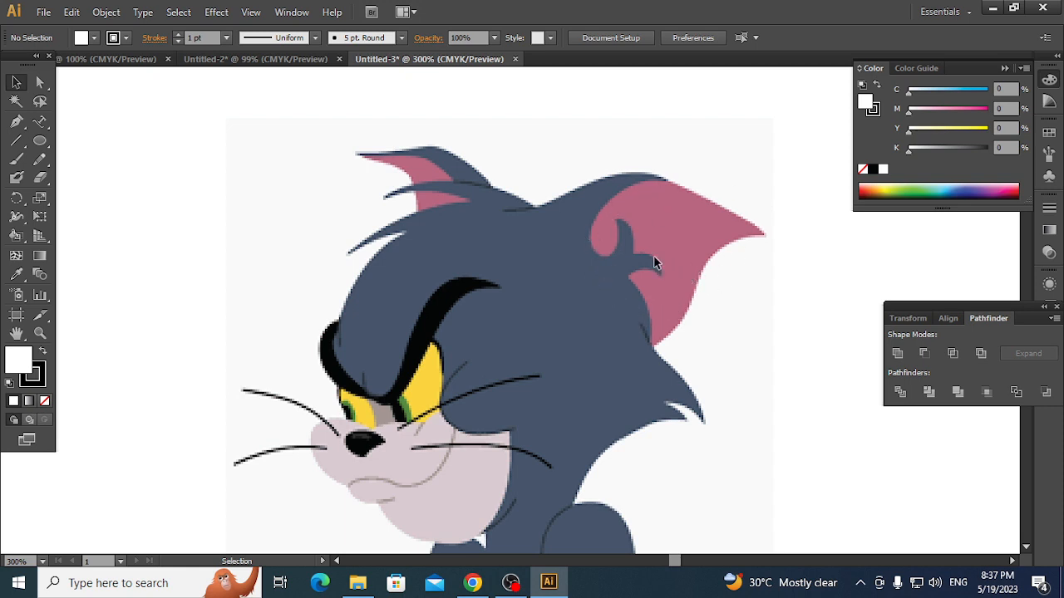
drag(16, 121, 82, 122)
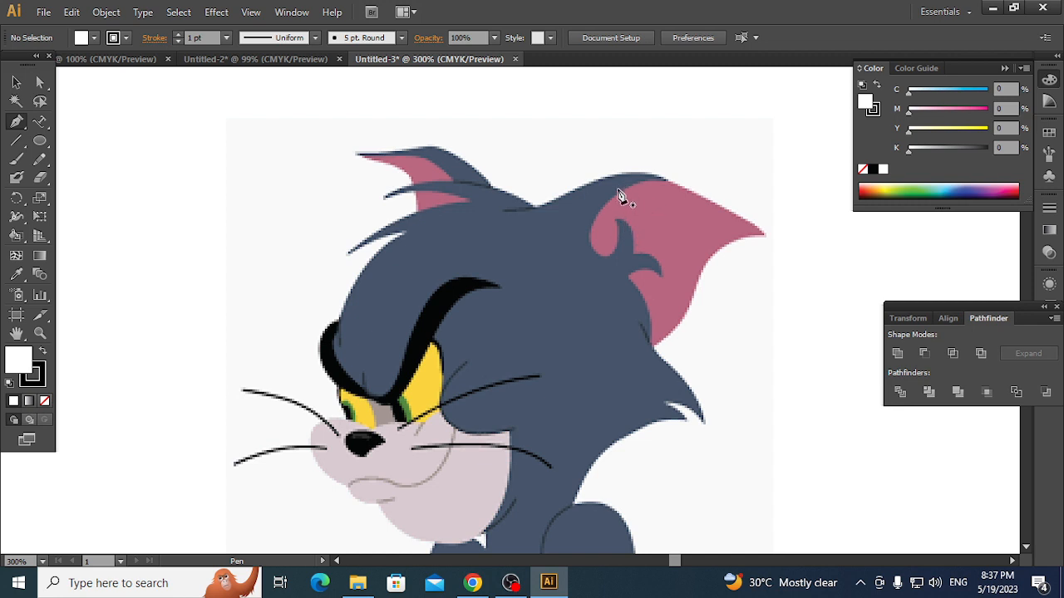
click(667, 181)
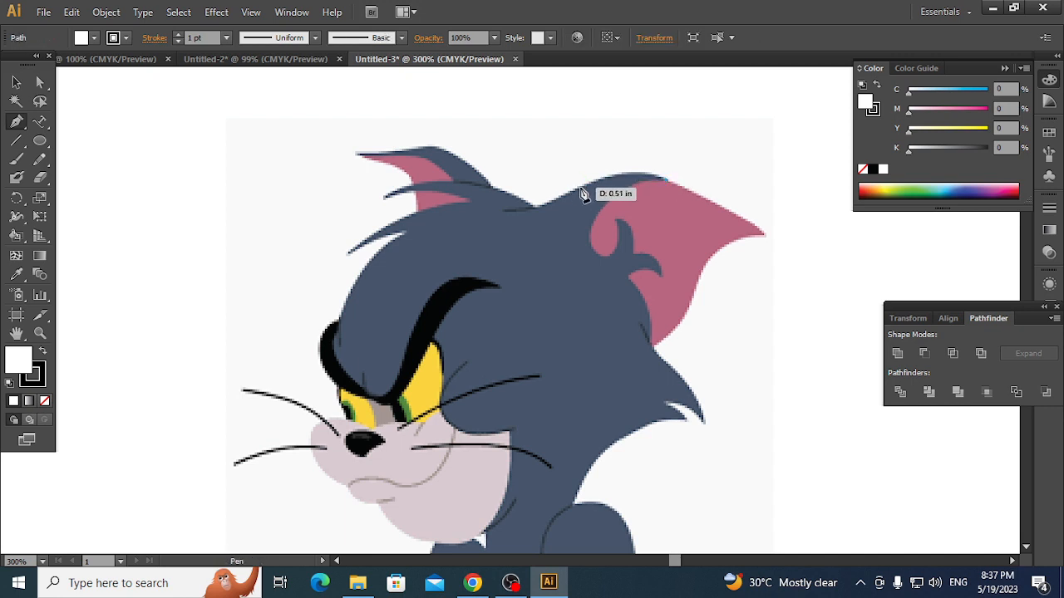
drag(581, 188, 527, 207)
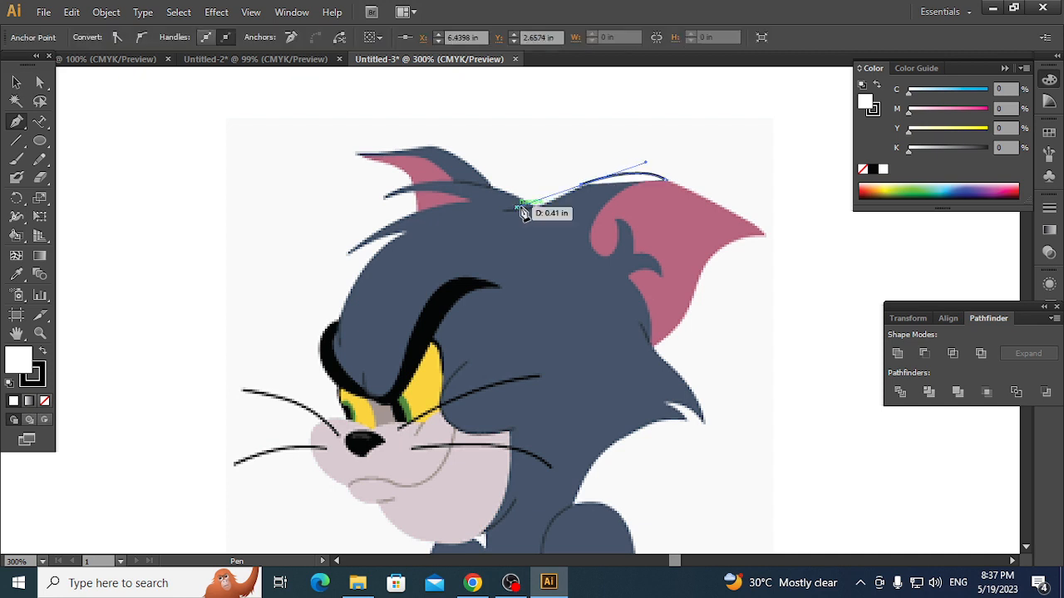
- Set the path's fill to none and extend the outline down to the dip between the cat's ears
click(47, 399)
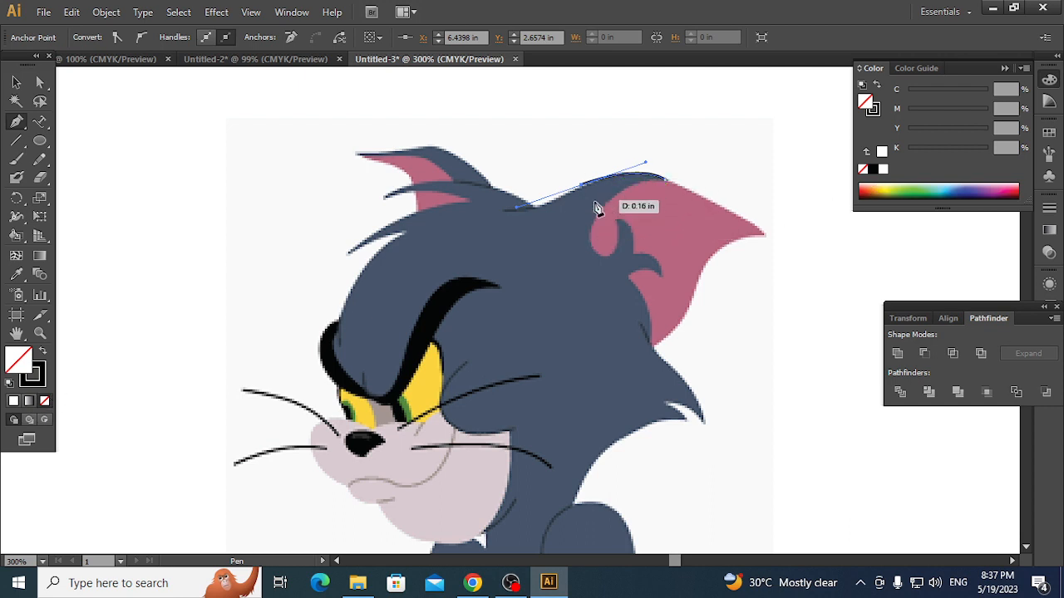
key(ctrl+plus)
key(ctrl+plus)
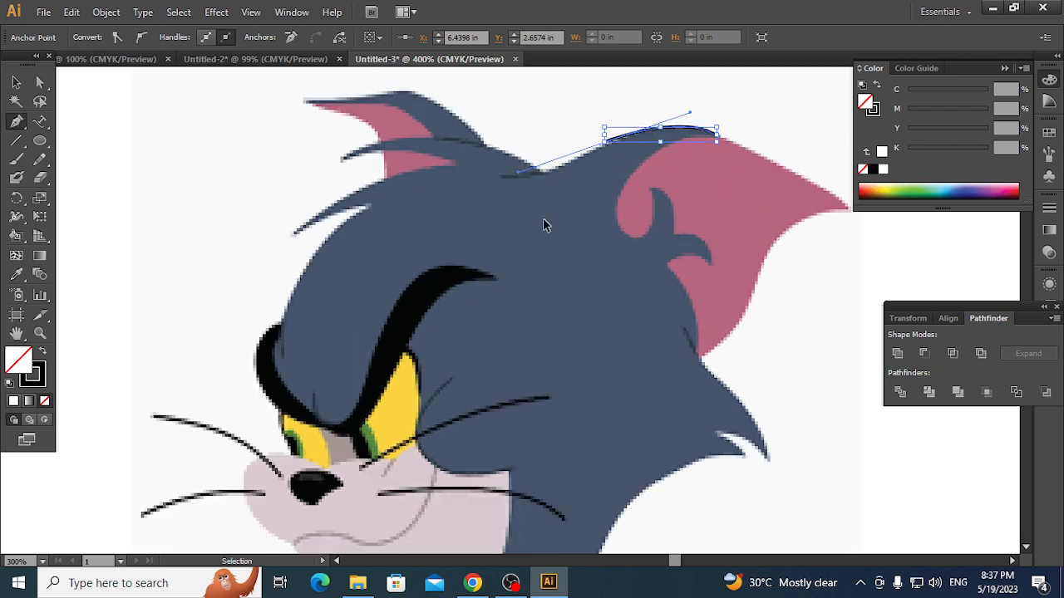
drag(576, 207, 423, 361)
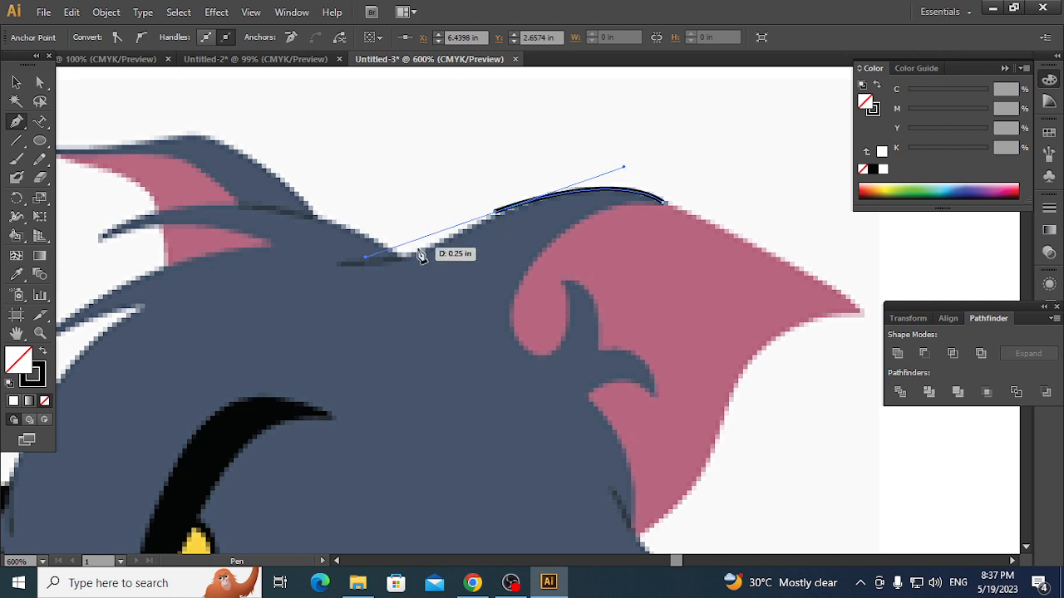
drag(408, 259, 407, 260)
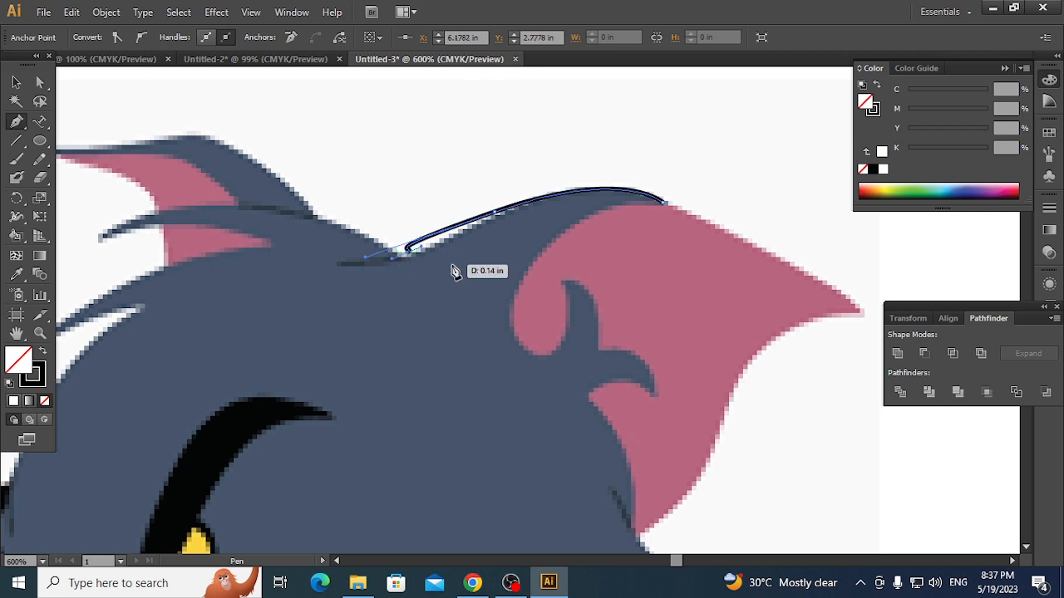
- Trace the head outline with the Pen tool from the right ear's upper edge through the dip to the left ear's base
drag(497, 212, 623, 167)
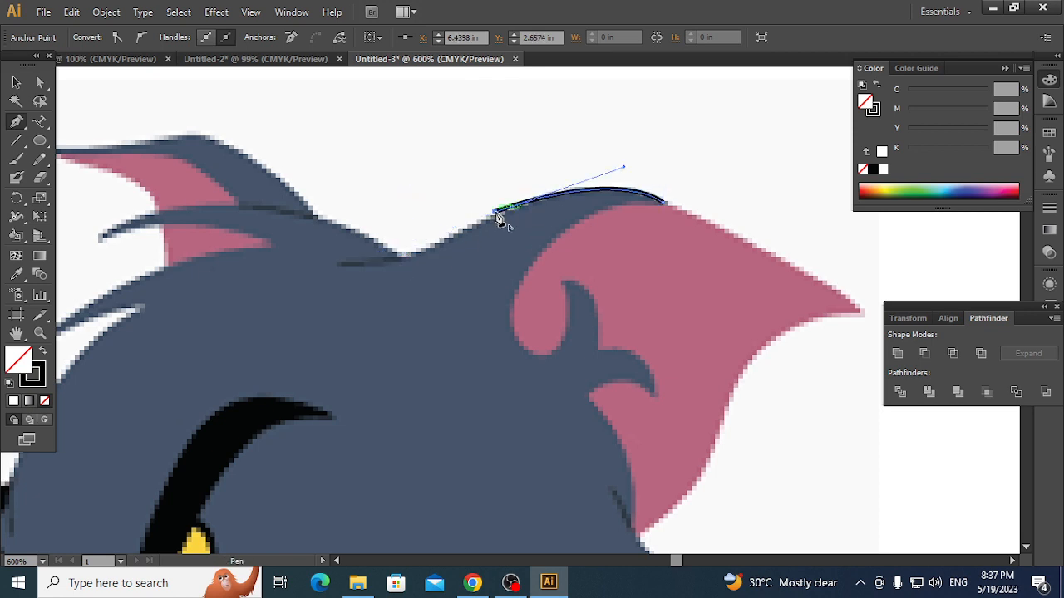
click(411, 254)
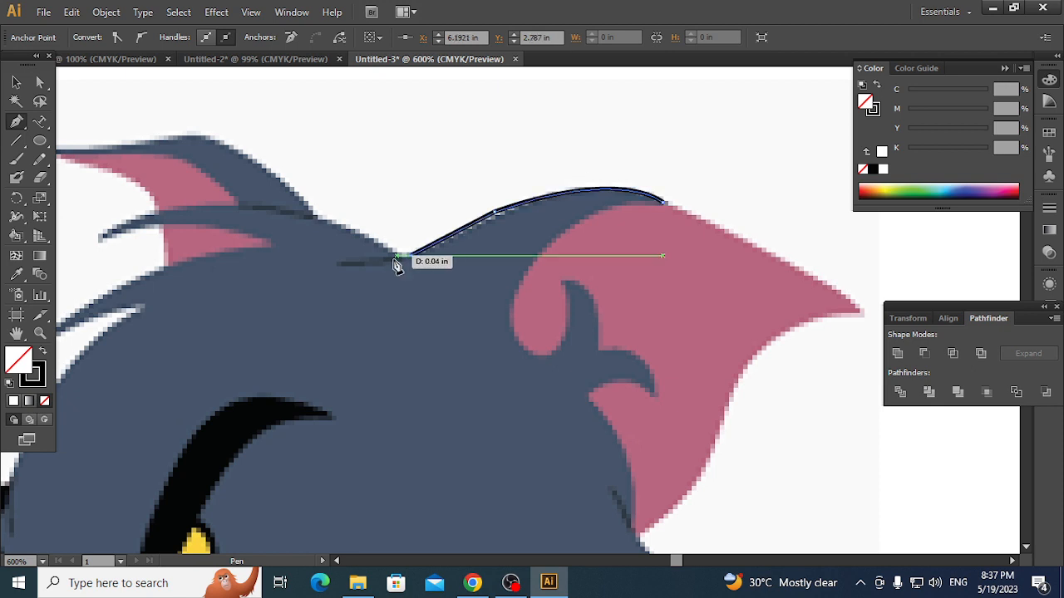
ctrl+click(315, 218)
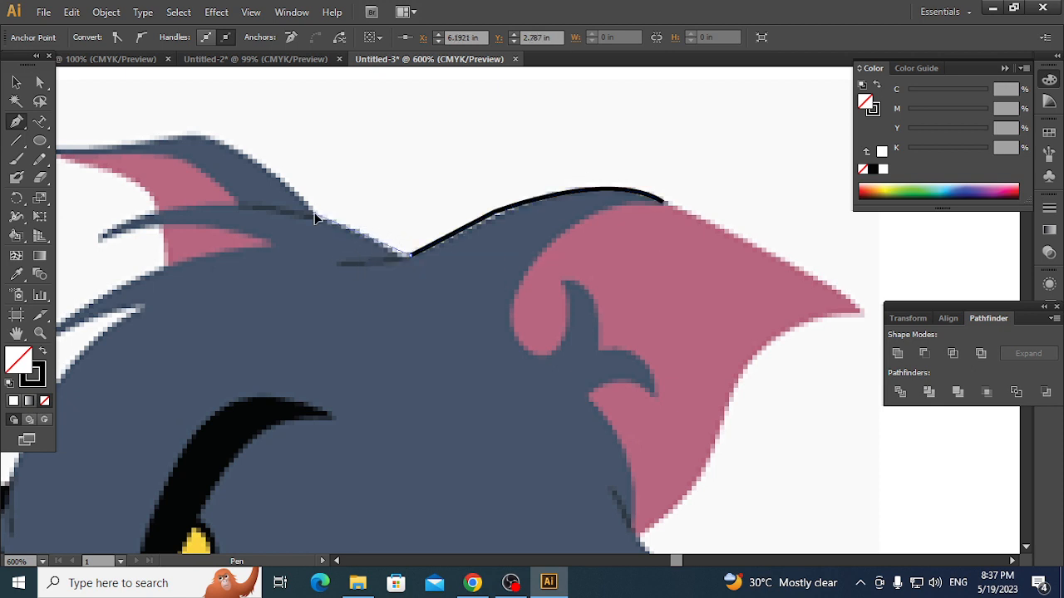
click(315, 218)
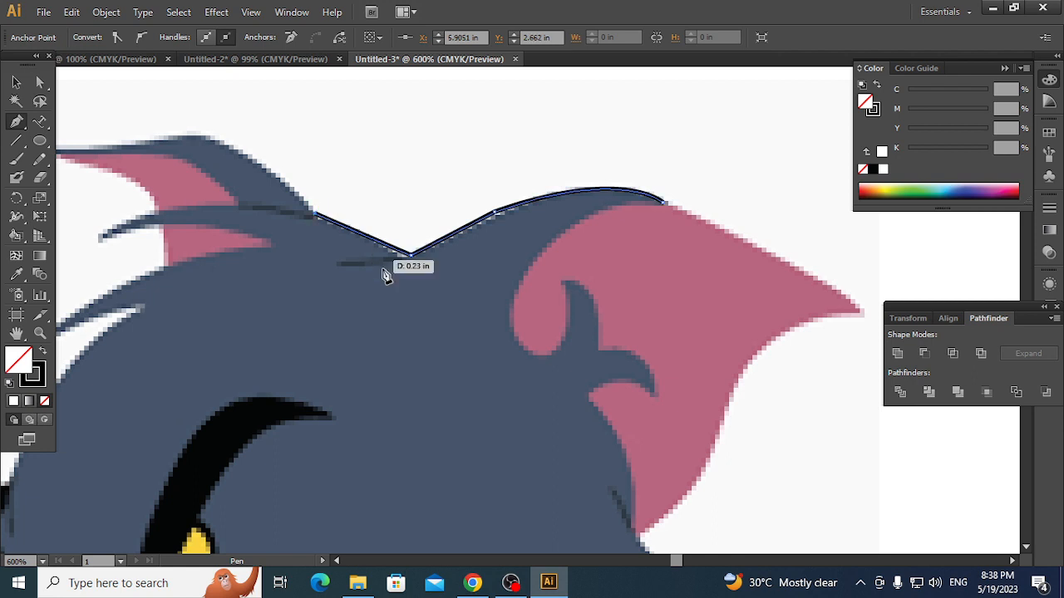
- Continue the path along the left ear's outer edge to its tip and back along the upper pink area's inner edge
click(199, 135)
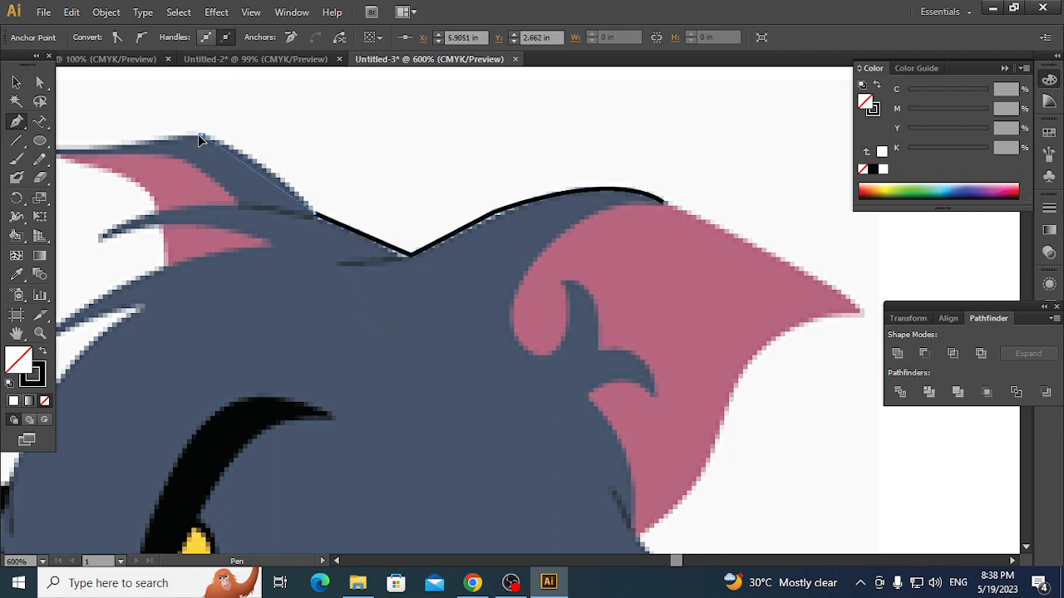
drag(200, 135, 151, 131)
drag(157, 125, 158, 126)
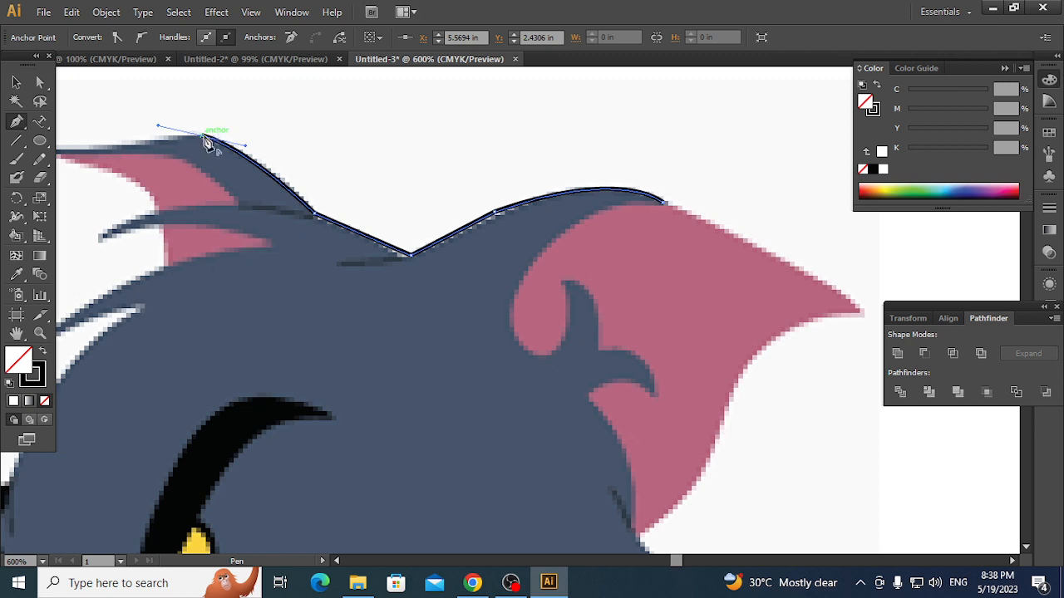
key(space)
drag(266, 272, 607, 356)
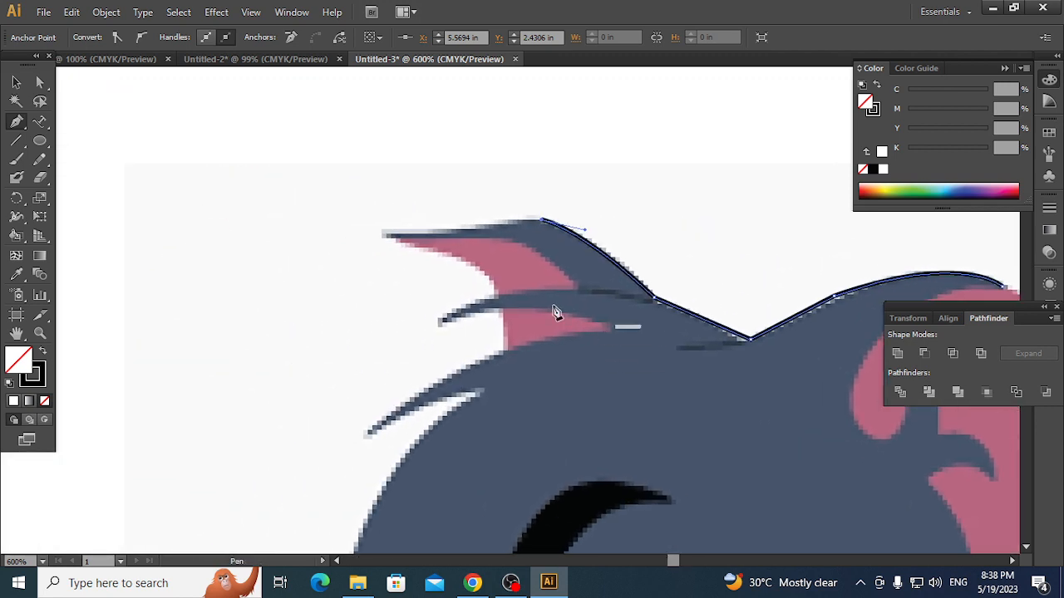
click(383, 236)
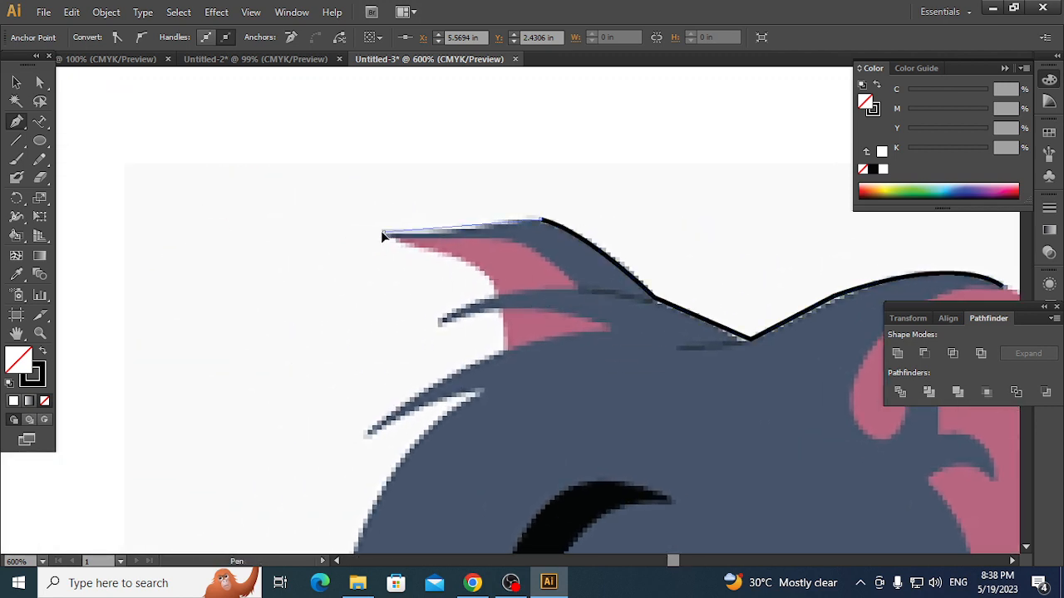
drag(382, 237, 569, 290)
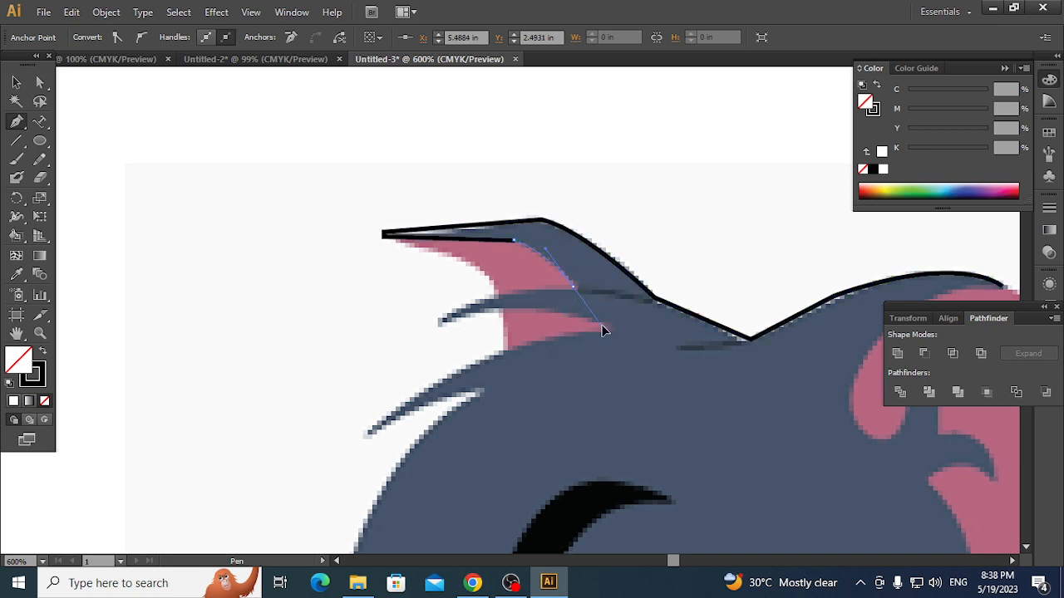
drag(603, 335, 600, 332)
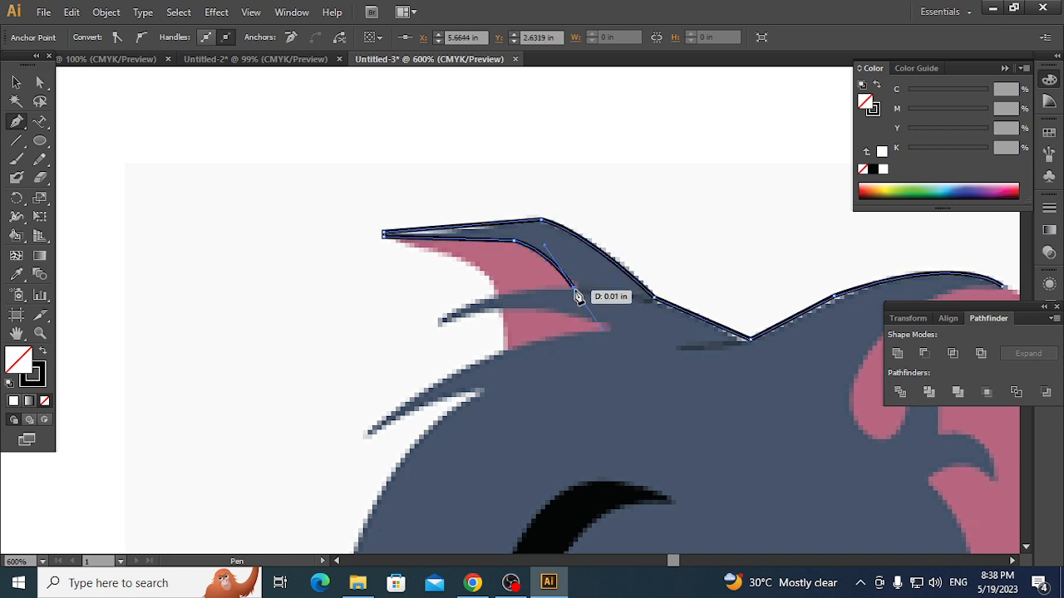
- Trace both edges of the pointed fur tuft crossing the left ear, ending at the lower pink area's inner corner
drag(472, 299, 458, 307)
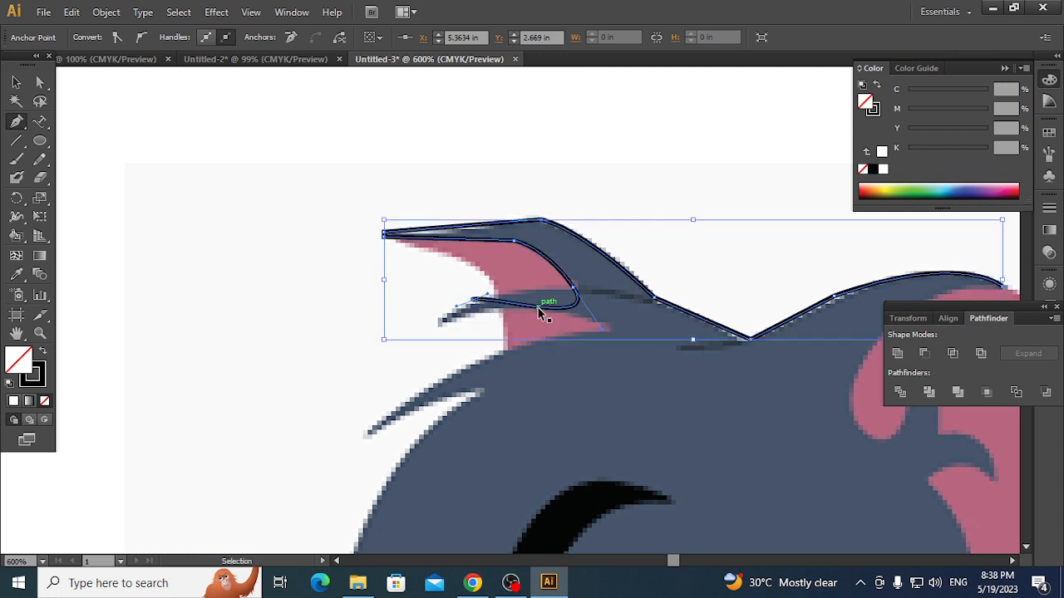
key(ctrl+z)
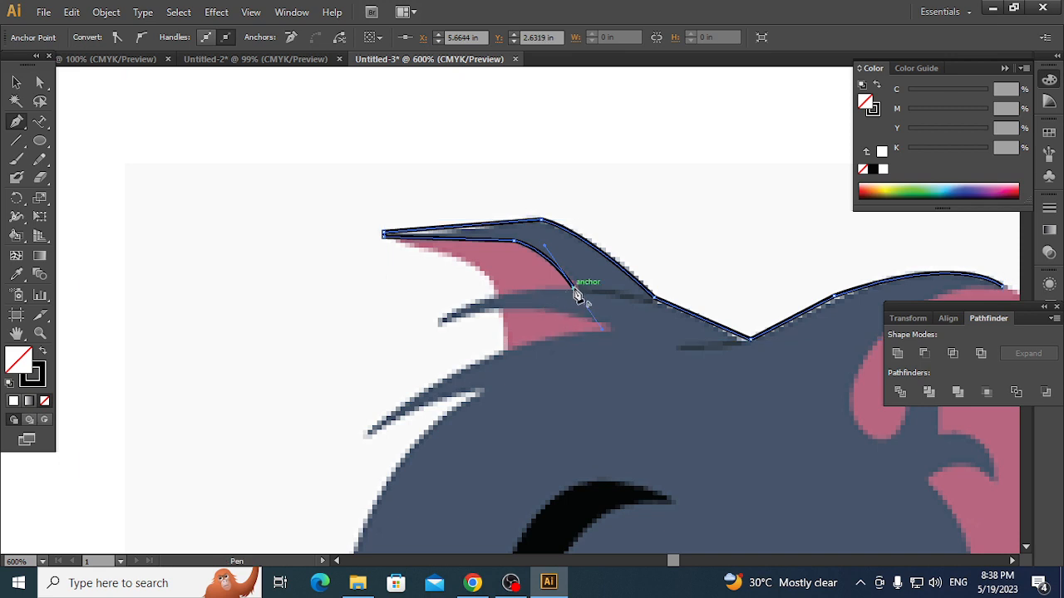
click(473, 300)
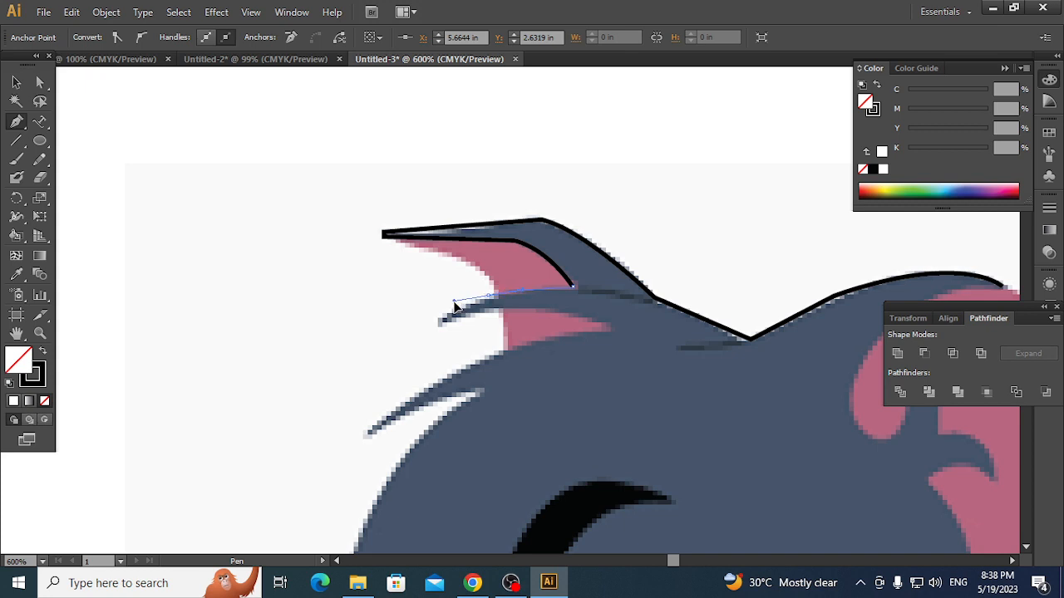
mouse_move(454, 302)
mouse_down()
mouse_move(429, 328)
mouse_move(514, 310)
mouse_up()
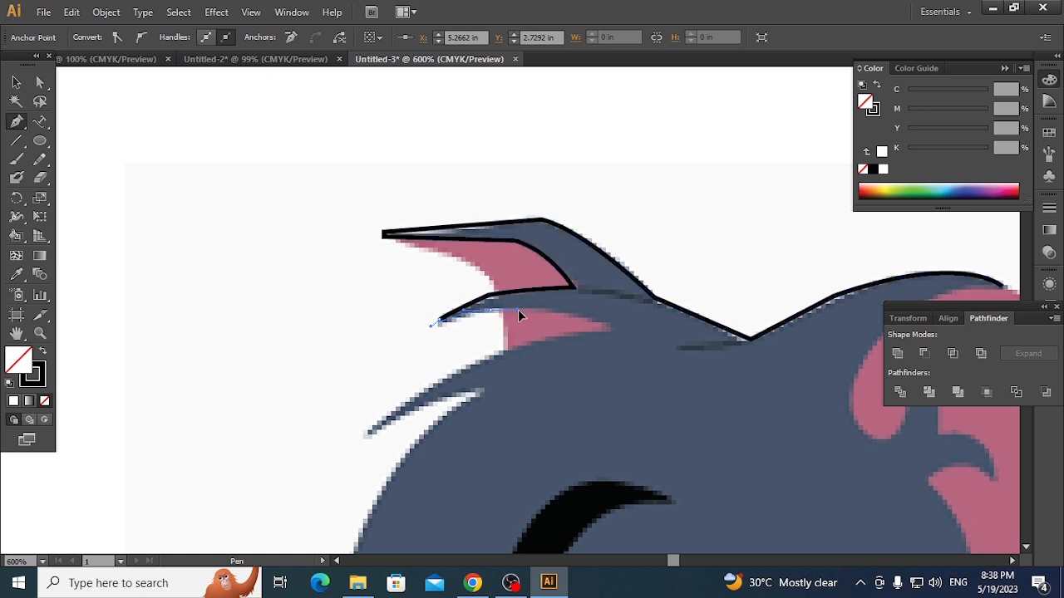
drag(518, 309, 517, 311)
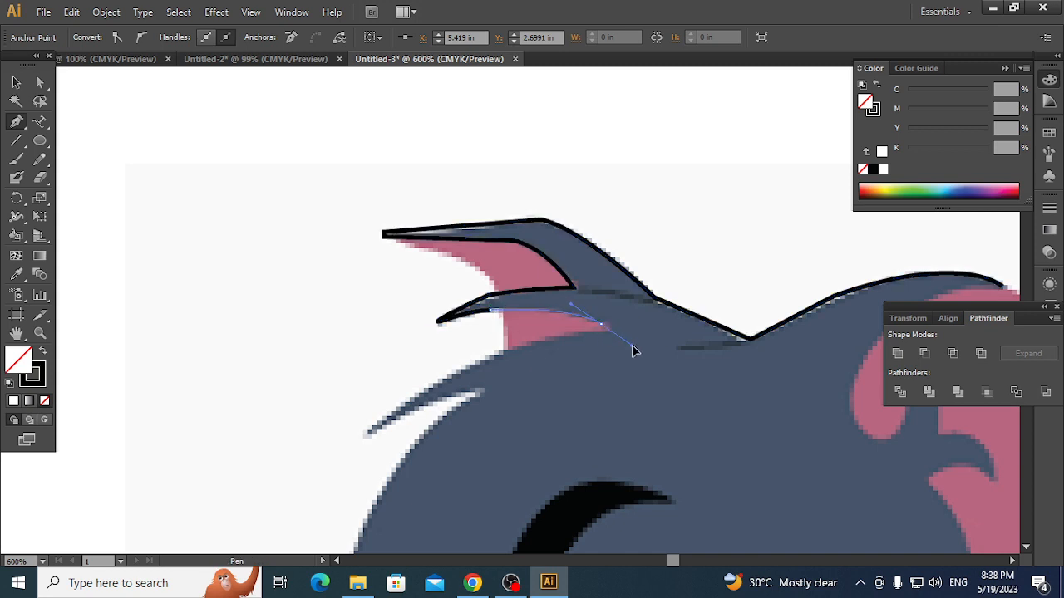
drag(631, 350, 610, 329)
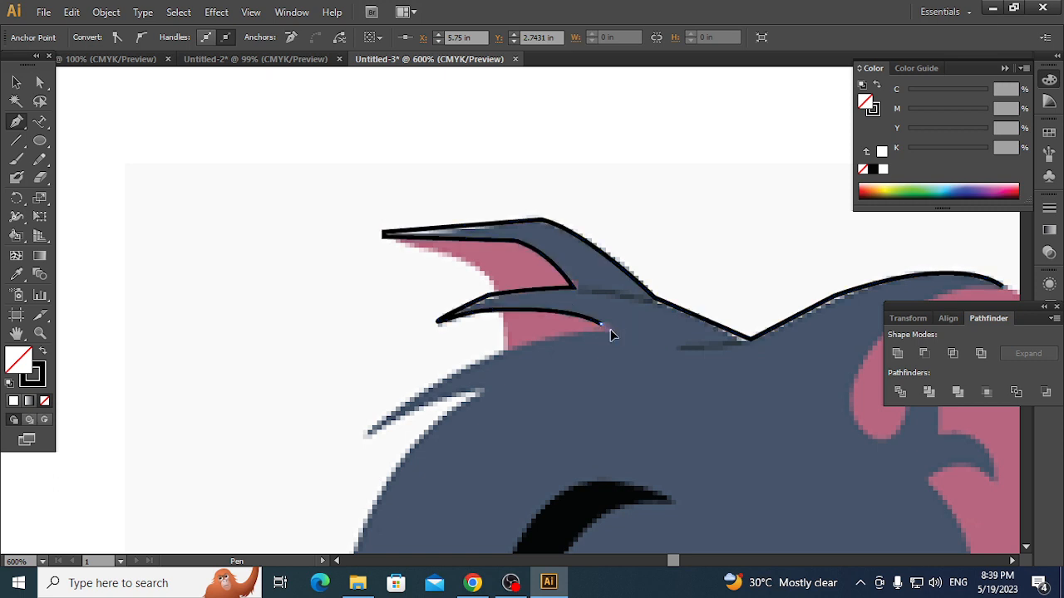
- Extend the path along the lower pink area's bottom edge and down to the lower fur tuft's tip, ending with a corner point
click(498, 352)
click(458, 367)
key(ctrl+z)
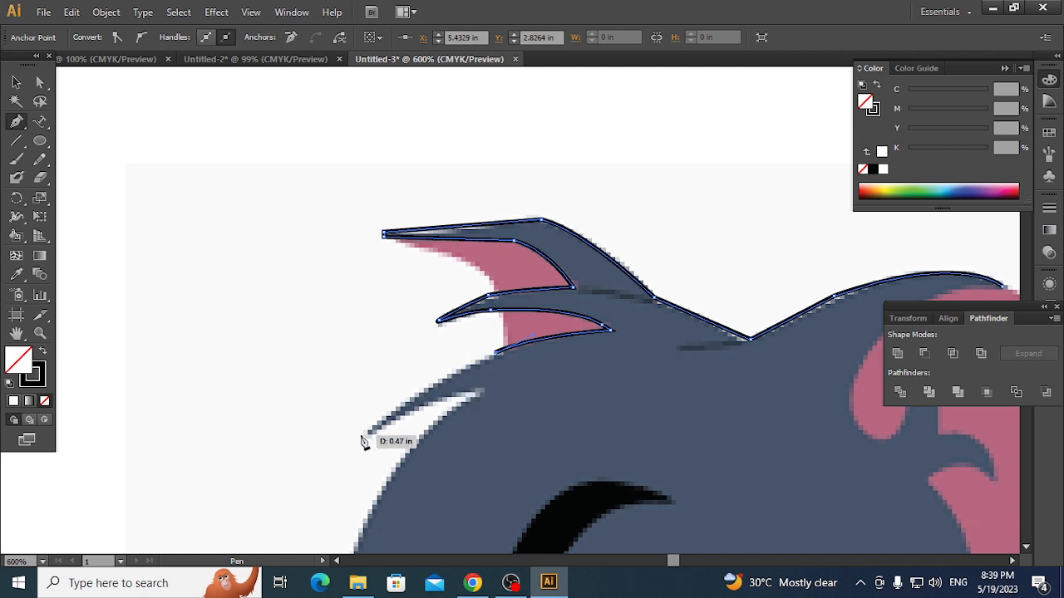
drag(373, 422, 341, 453)
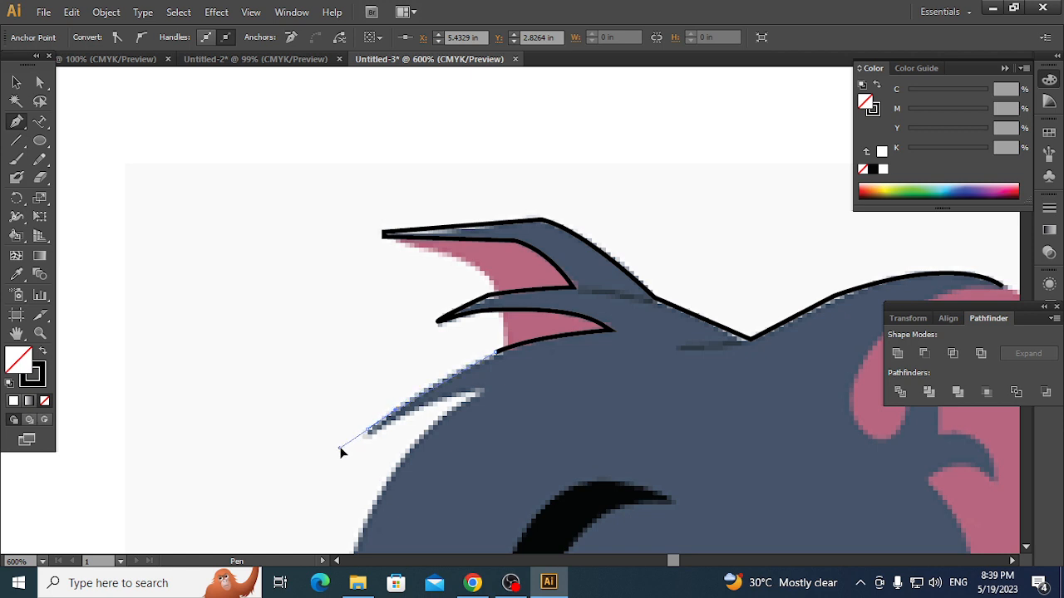
drag(340, 454, 342, 452)
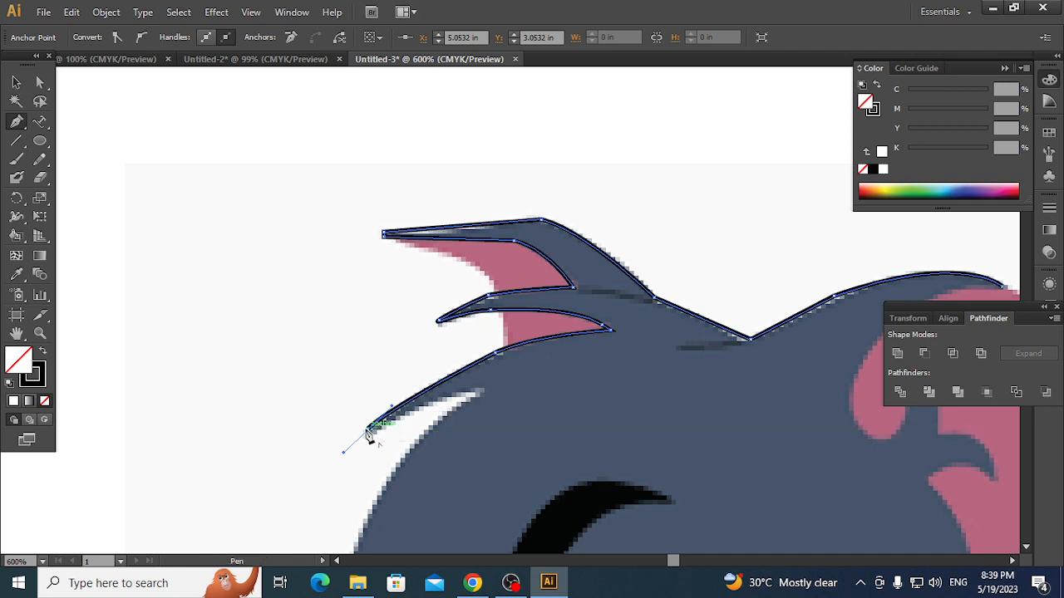
click(368, 430)
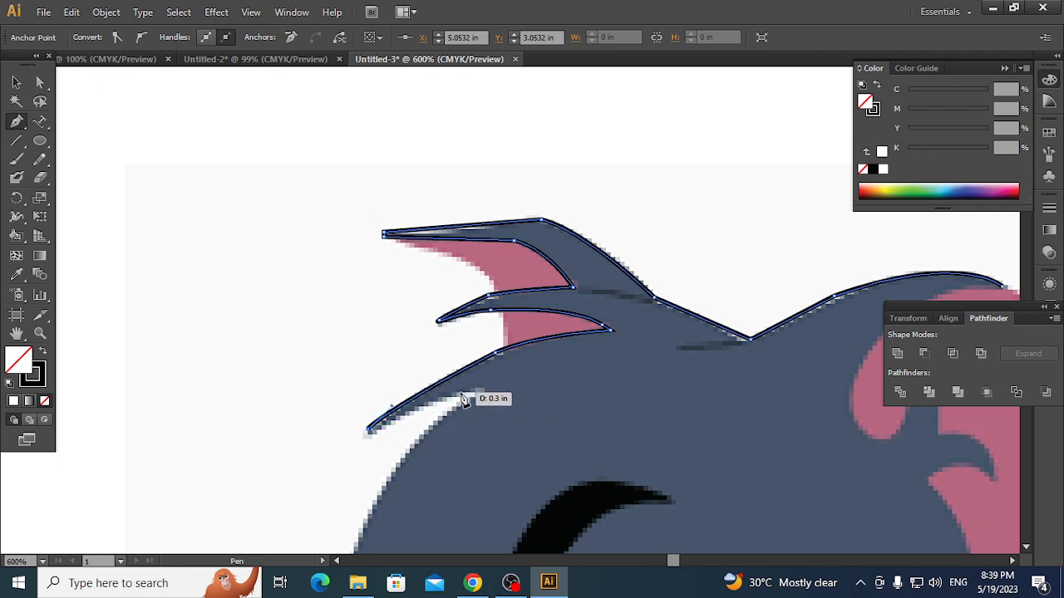
- Trace the lower fur tuft's underside and continue down the forehead's left edge to the top of the left eyebrow
click(491, 389)
mouse_move(491, 389)
mouse_down()
mouse_move(482, 404)
mouse_move(461, 402)
mouse_move(527, 399)
mouse_move(480, 400)
mouse_up()
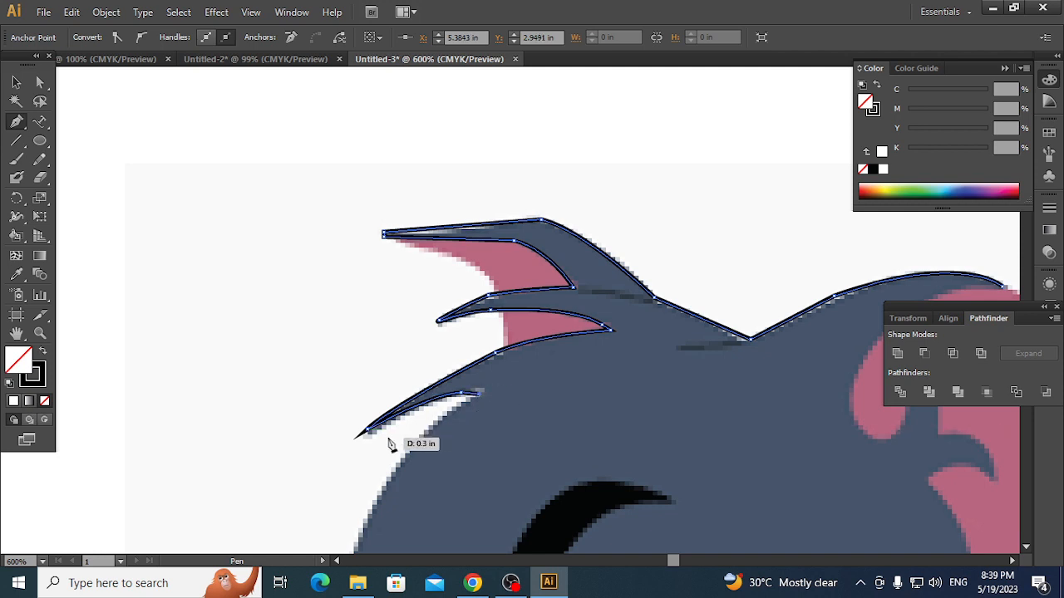
drag(375, 499, 368, 534)
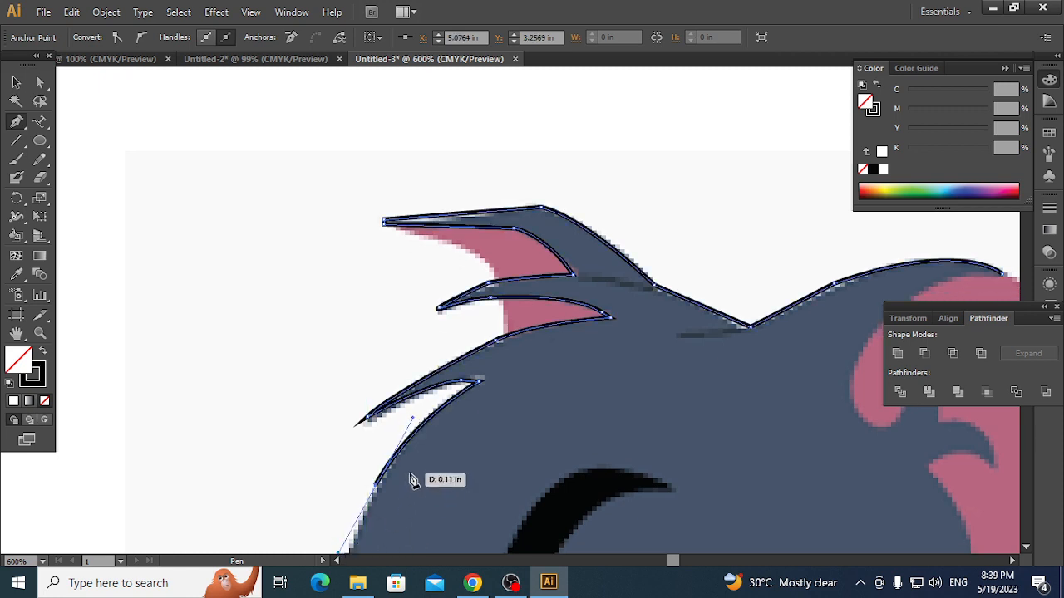
key(space)
drag(452, 487, 553, 261)
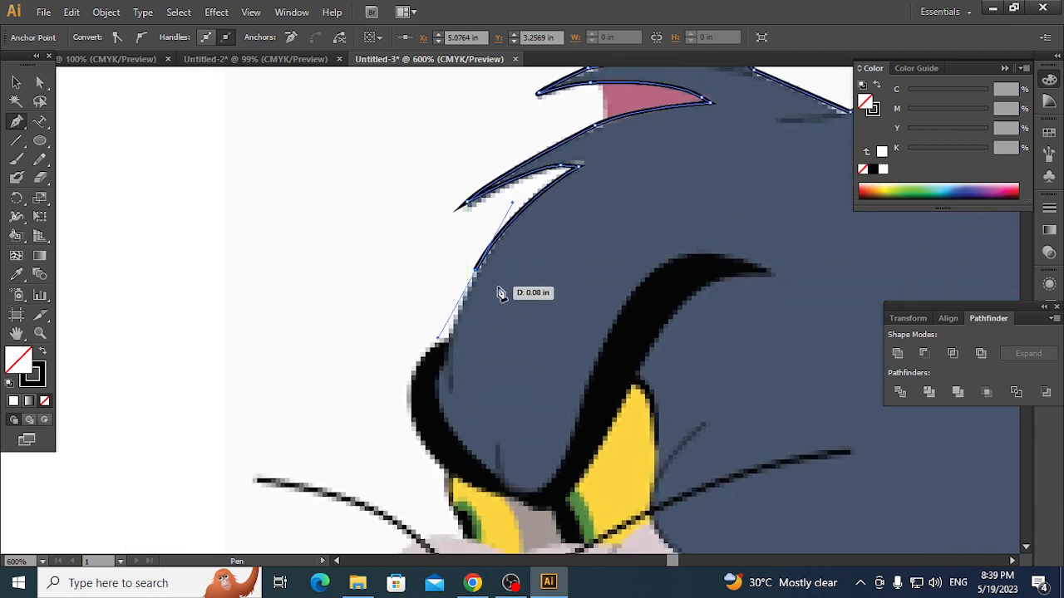
key(space)
drag(499, 347, 541, 233)
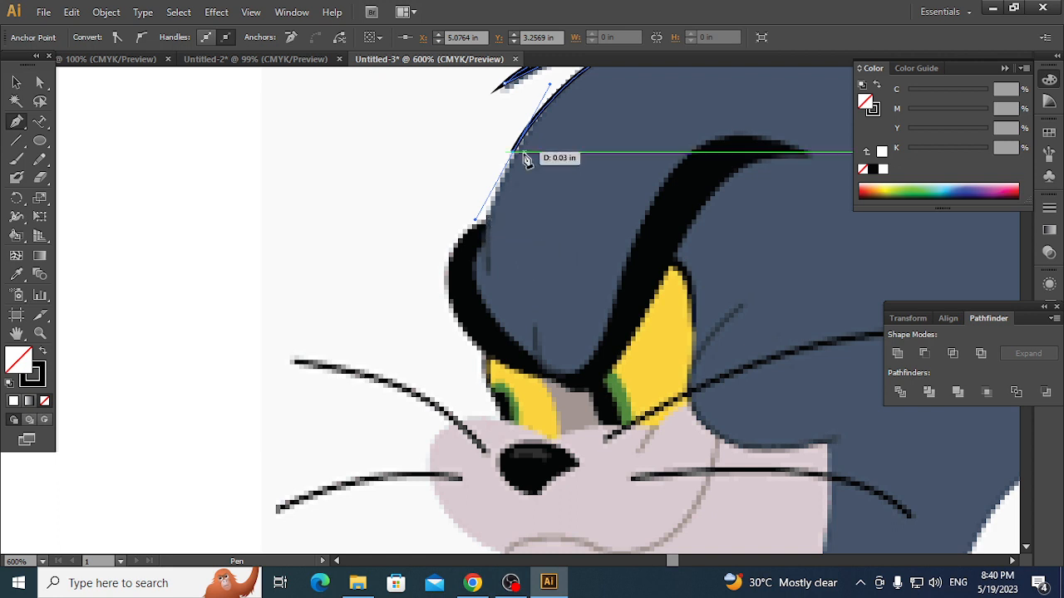
click(485, 224)
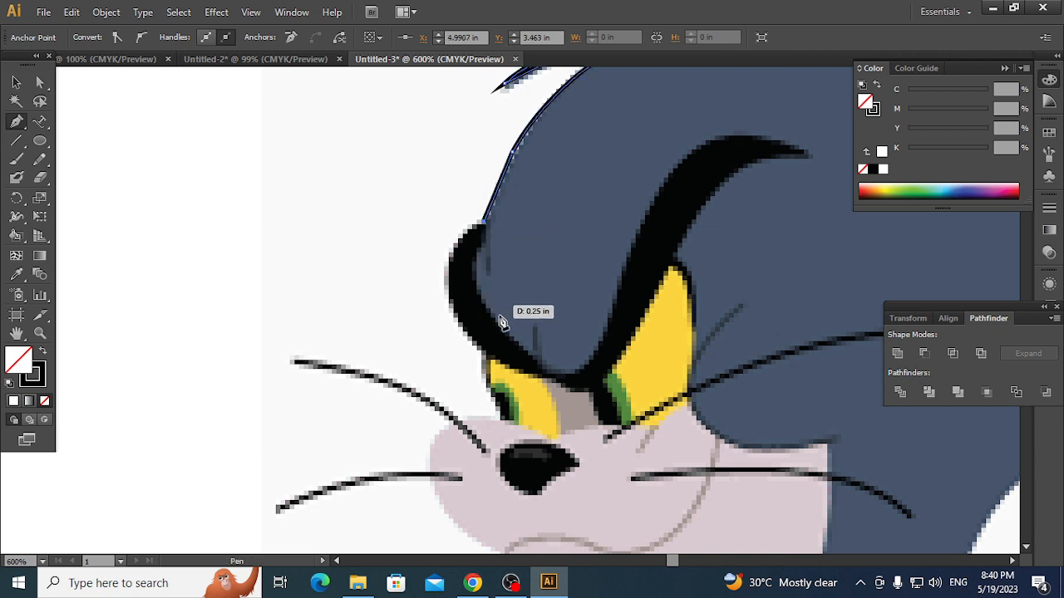
- Curve the path along the left eyebrow's inner edge to the point where the eyebrows meet above the nose
mouse_move(516, 343)
mouse_down()
mouse_move(560, 357)
mouse_move(580, 397)
mouse_move(573, 390)
mouse_up()
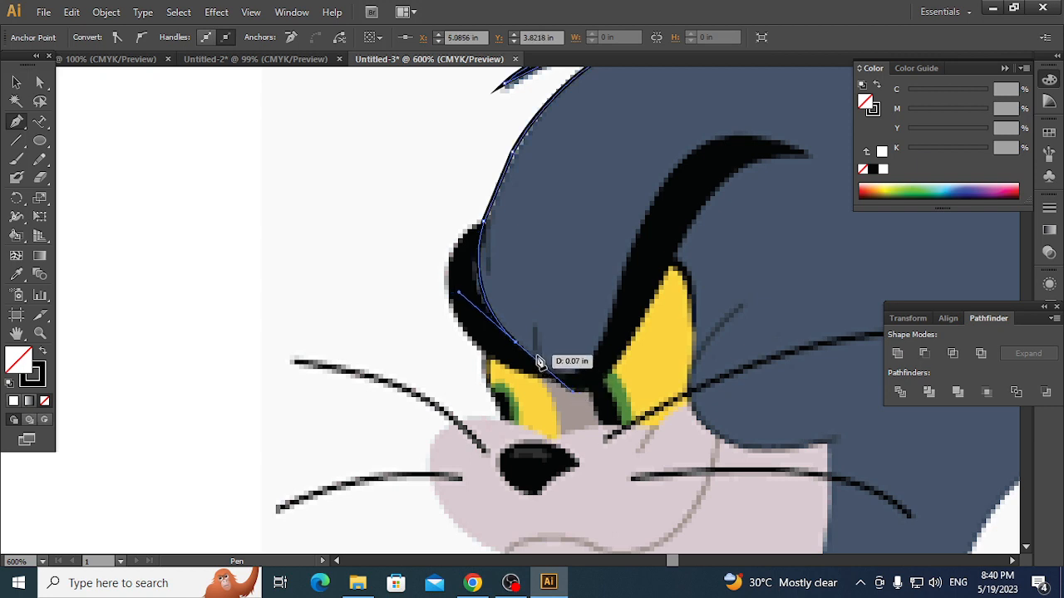
click(515, 342)
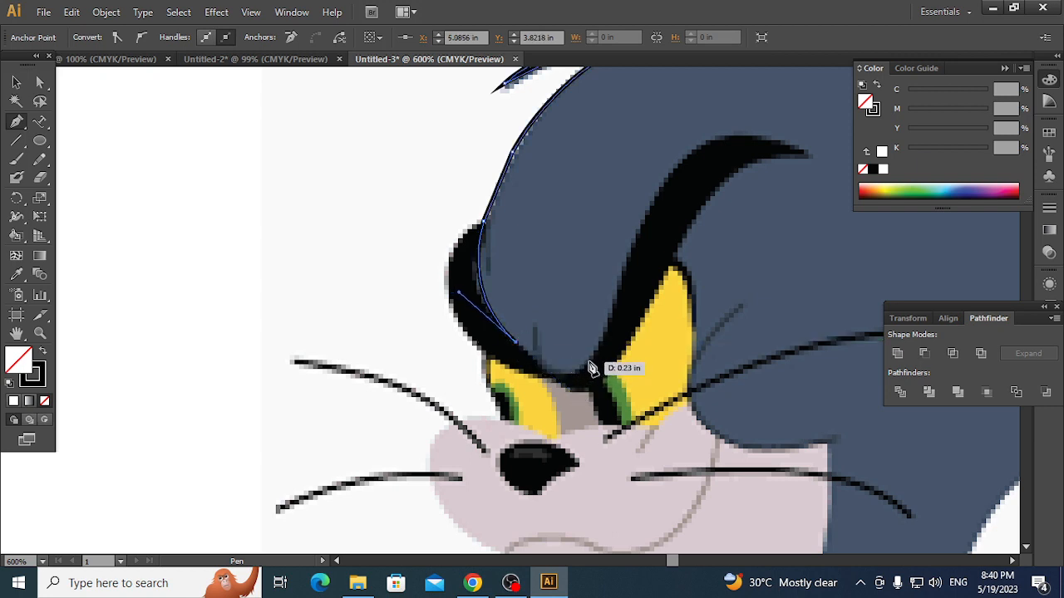
drag(578, 371, 632, 384)
click(578, 371)
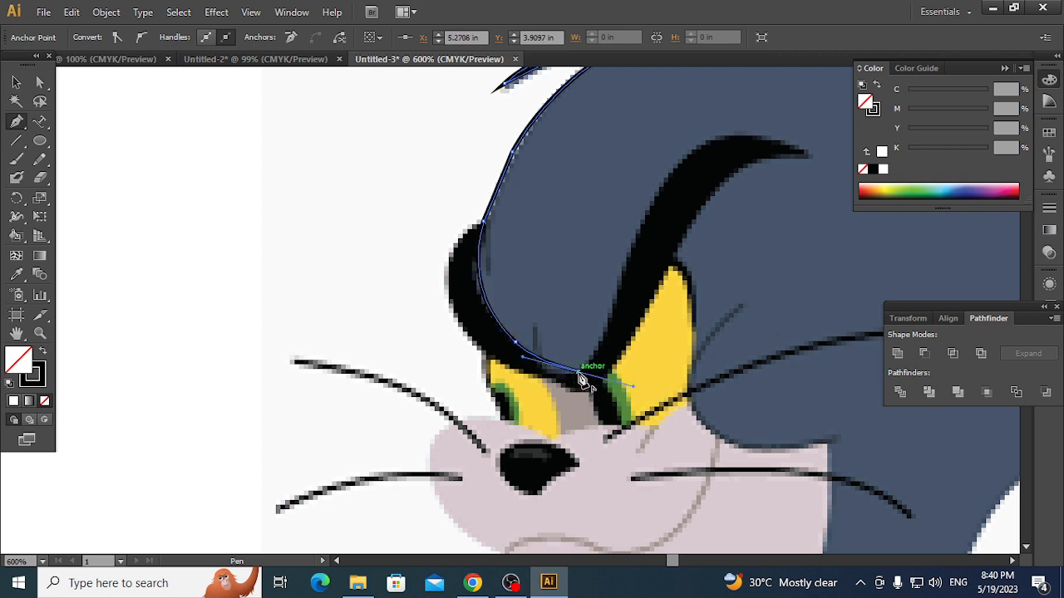
- Trace the right eyebrow's upper edge with curved segments from the eyebrow junction to its outer tip
drag(637, 236, 648, 185)
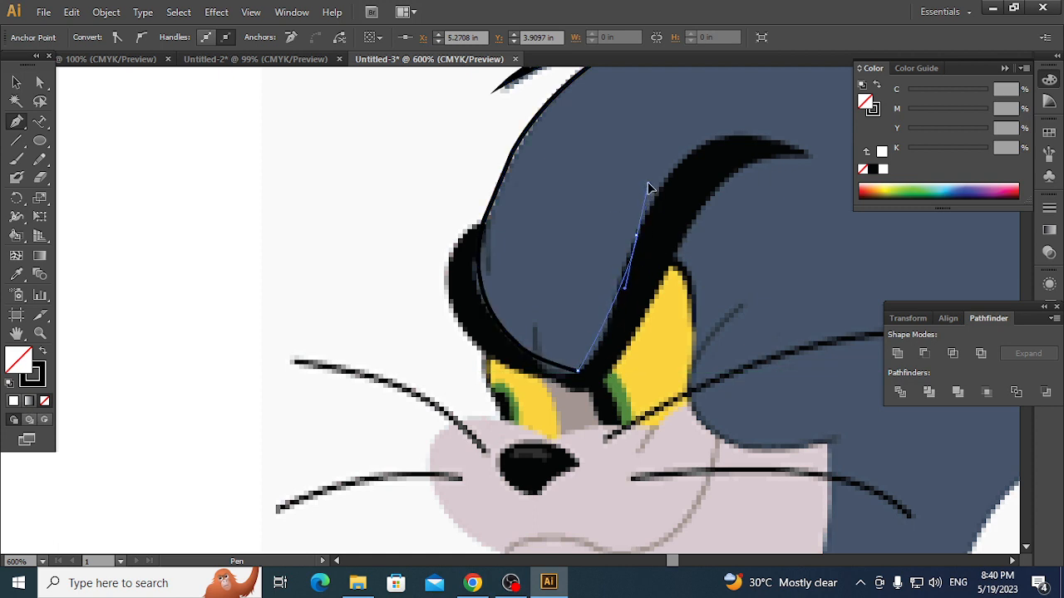
key(ctrl+z)
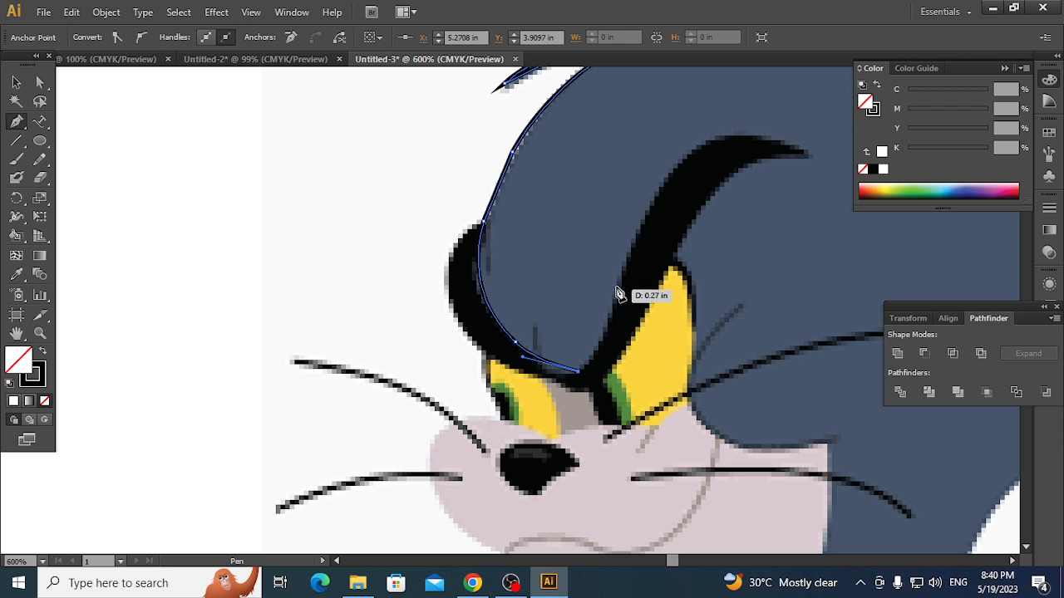
drag(615, 282, 616, 235)
click(615, 282)
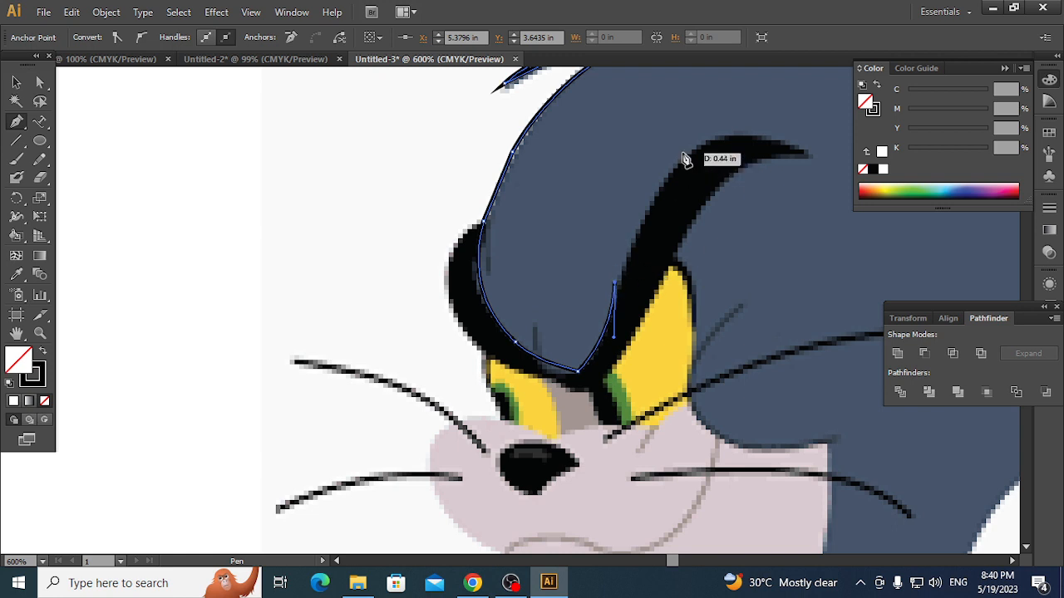
drag(674, 171, 705, 148)
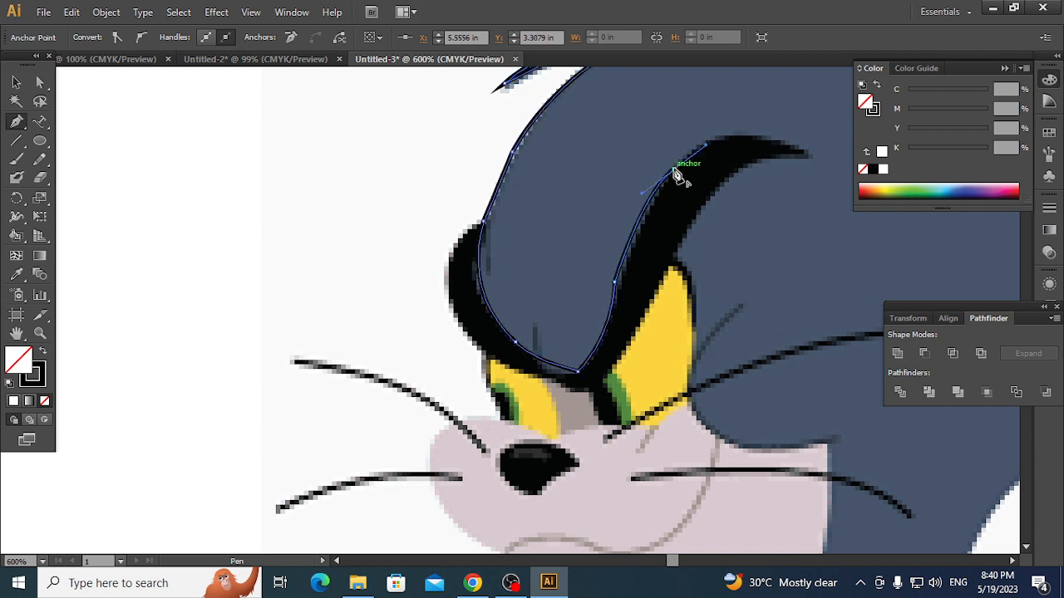
click(675, 171)
click(741, 134)
drag(753, 143, 781, 141)
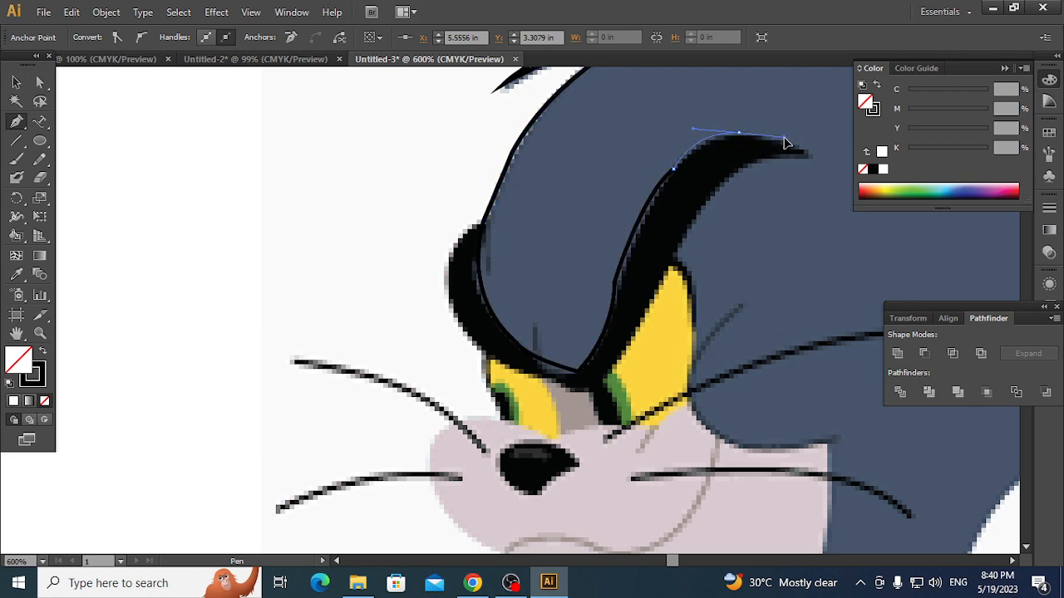
click(739, 134)
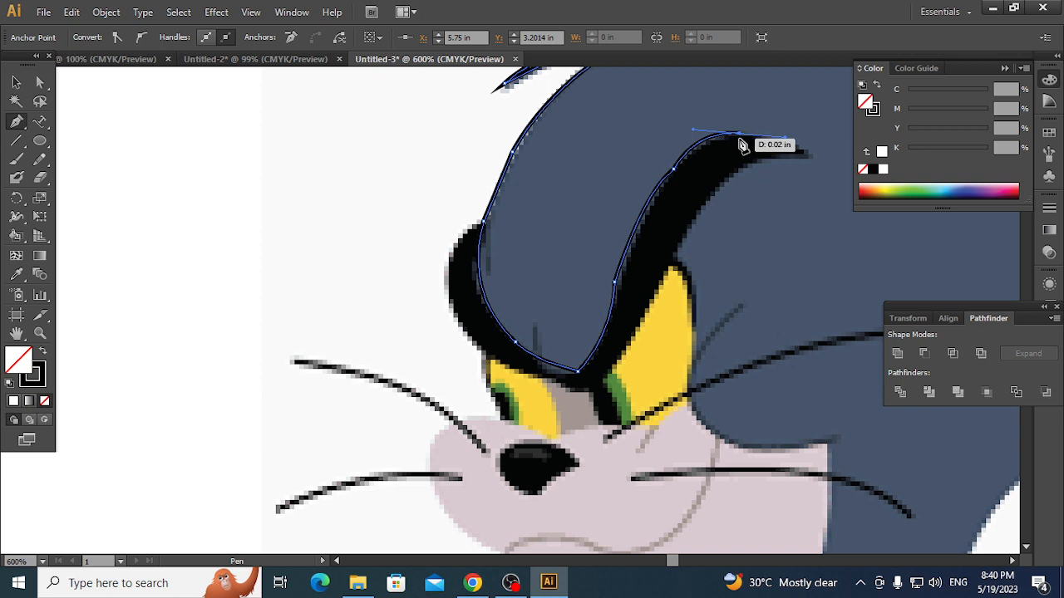
click(813, 155)
mouse_move(815, 171)
mouse_down()
mouse_move(842, 182)
mouse_move(812, 162)
mouse_up()
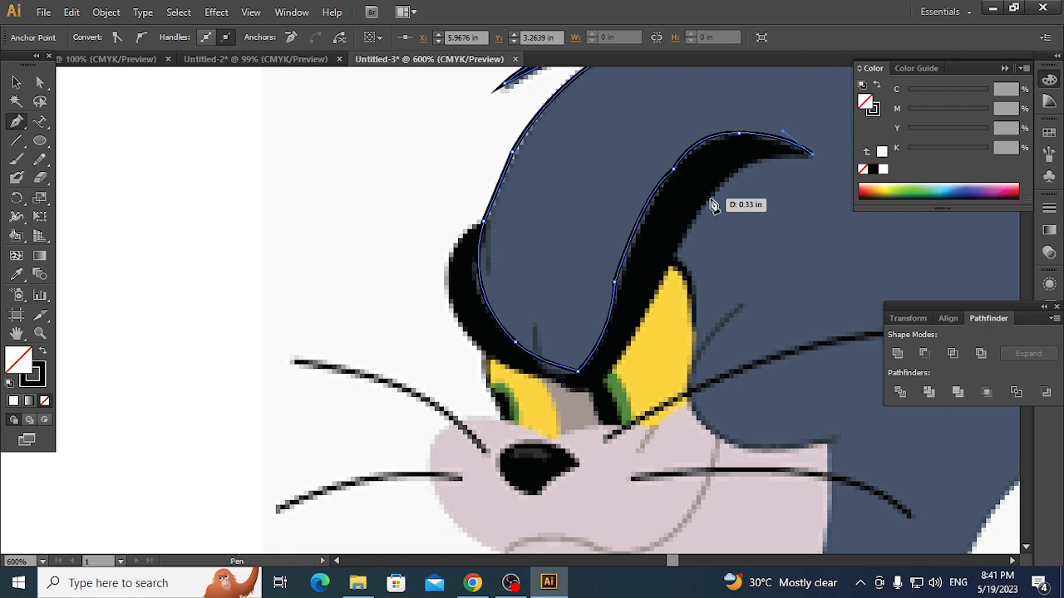
- Trace the right eyebrow's lower edge with curved segments from its outer tip to the top of the right eye
click(711, 199)
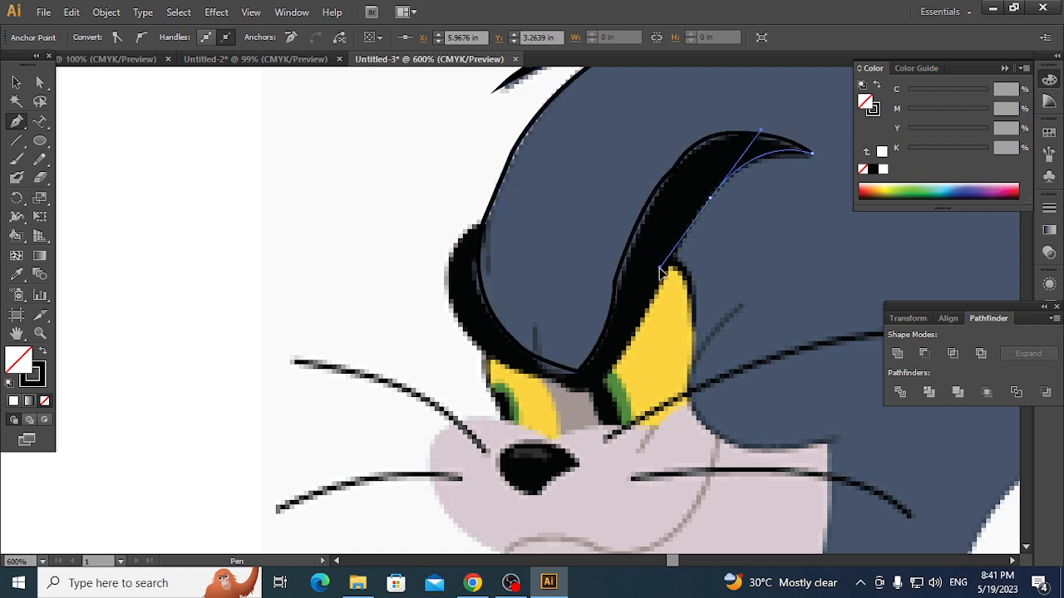
drag(661, 271, 682, 248)
drag(711, 204, 679, 267)
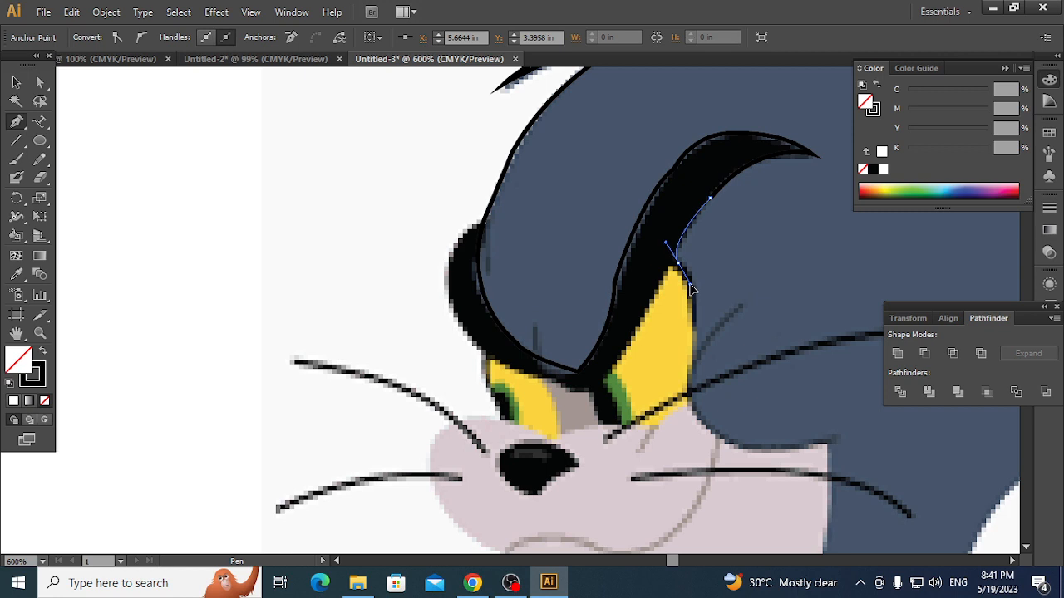
click(692, 285)
- Extend the path down the right eye's outer edge to the point where it meets the pink cheek
drag(688, 275, 694, 403)
drag(678, 459, 678, 500)
key(ctrl+z)
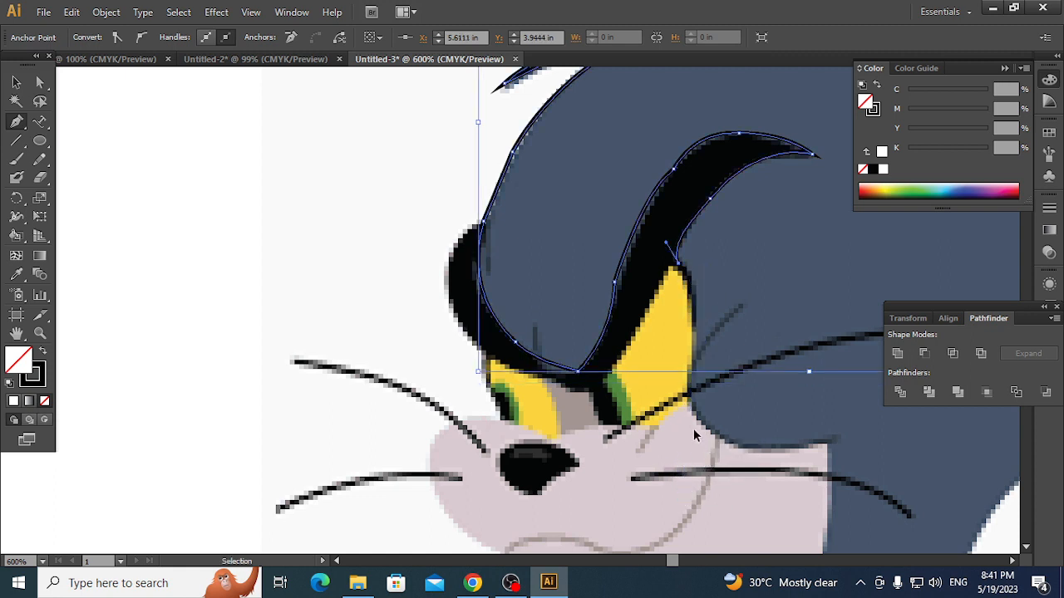
click(702, 365)
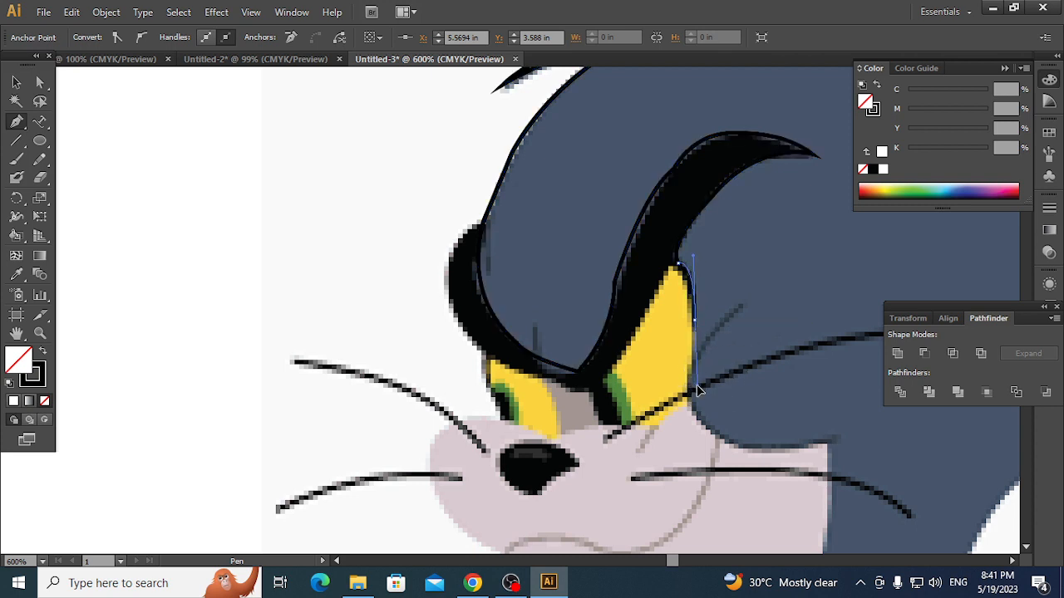
key(ctrl+z)
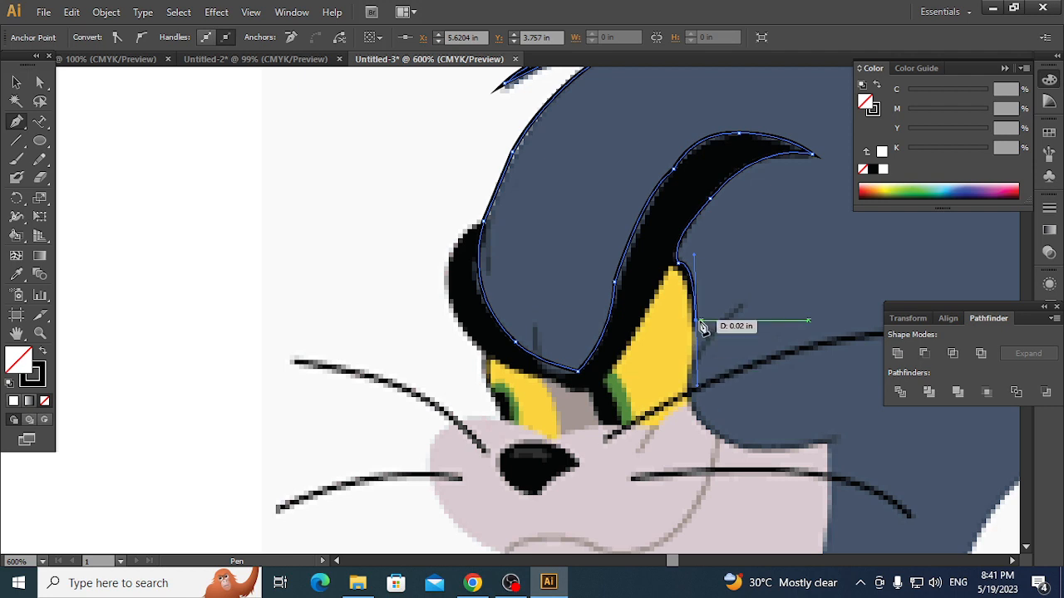
click(692, 402)
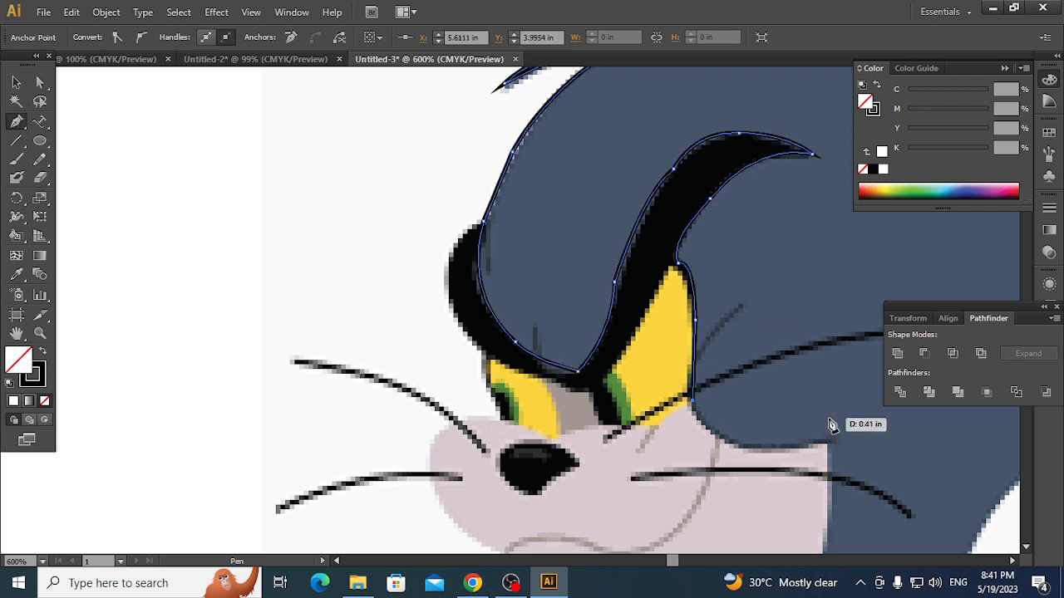
- Curve the path around the pink cheek's upper edge and run it straight across to the cheek's upper outer corner
drag(785, 448, 748, 451)
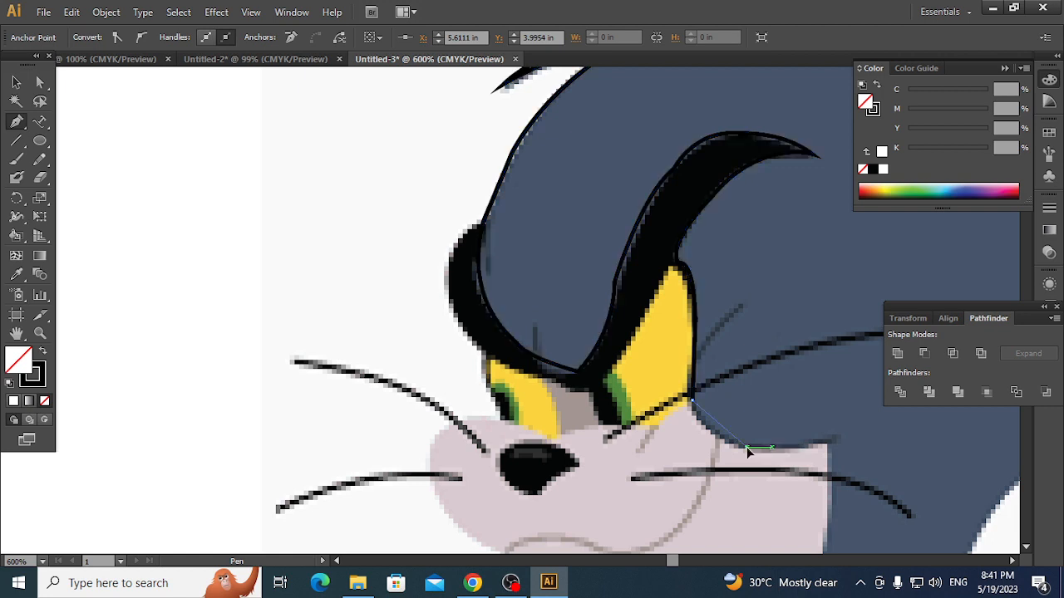
click(800, 471)
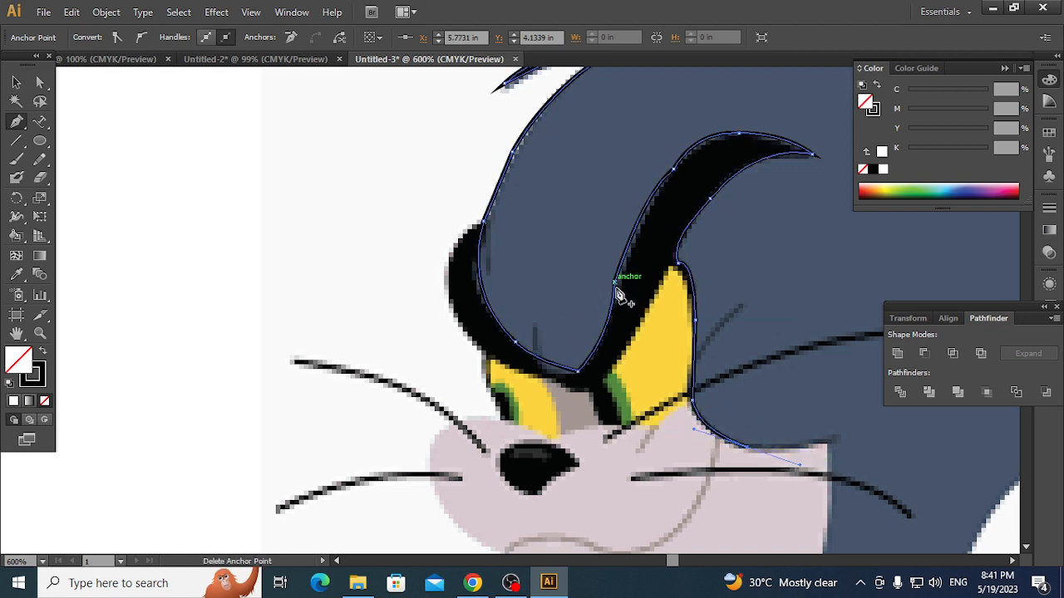
drag(724, 429, 834, 449)
key(ctrl)
key(ctrl+z)
click(748, 447)
key(ctrl+z)
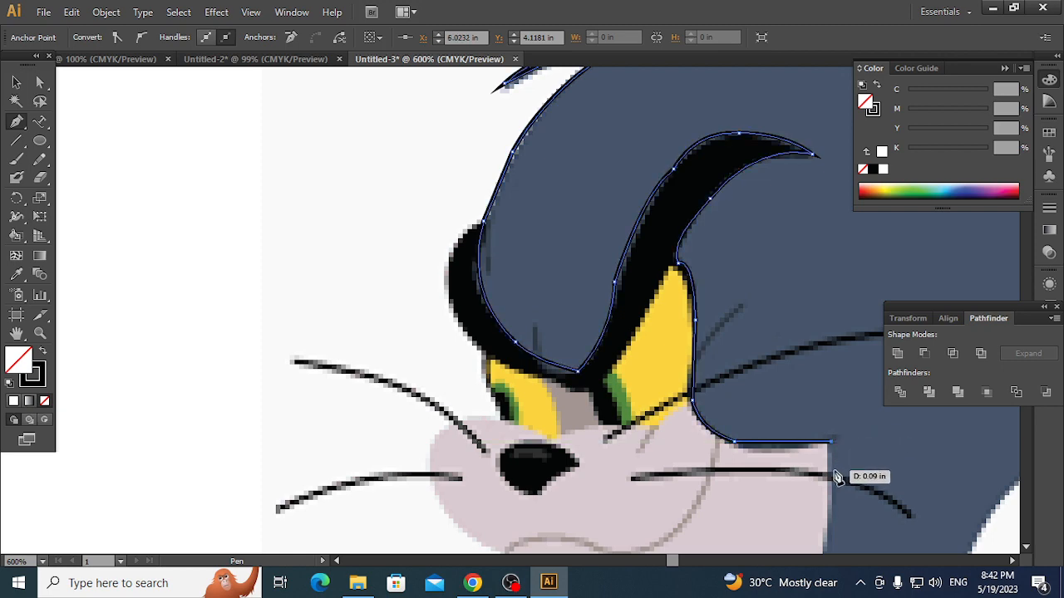
- Trace the pink cheek's outer side and curved underside to the point where the chin meets the neck's left edge
key(space)
drag(841, 487, 591, 383)
drag(684, 469, 629, 313)
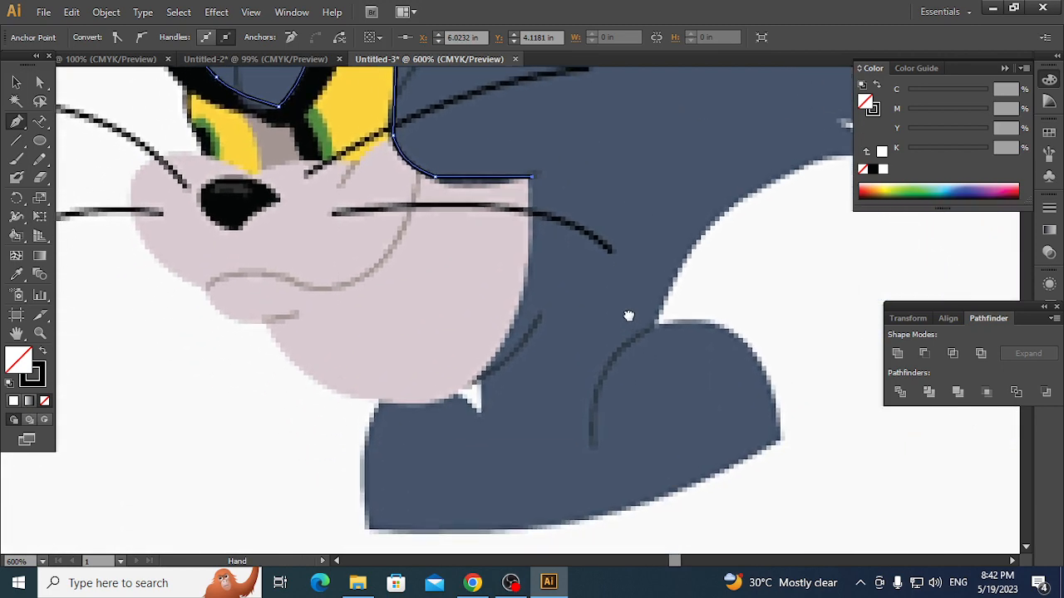
click(526, 287)
drag(474, 376, 421, 394)
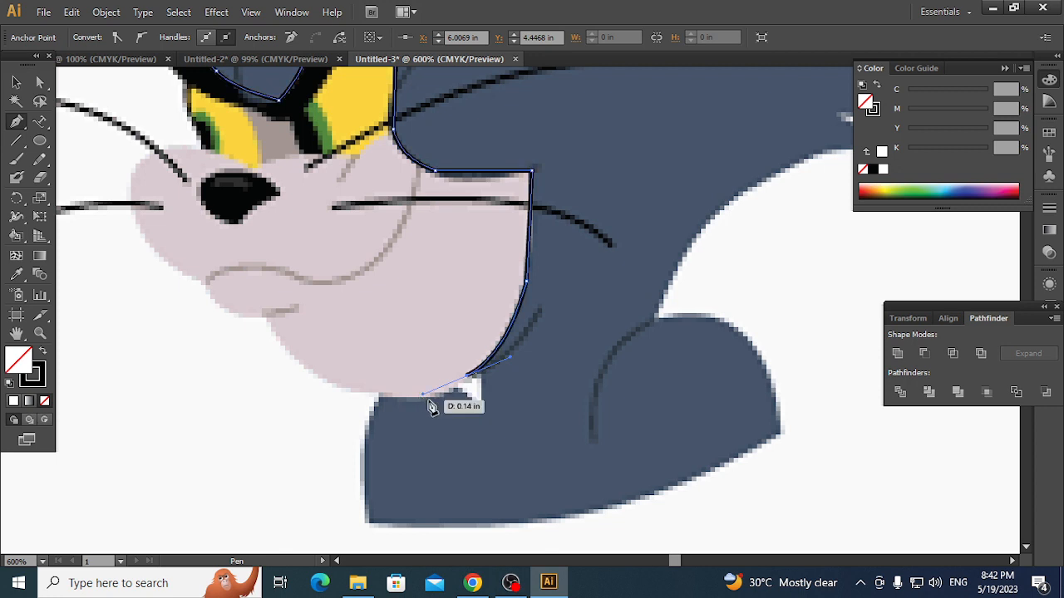
click(468, 376)
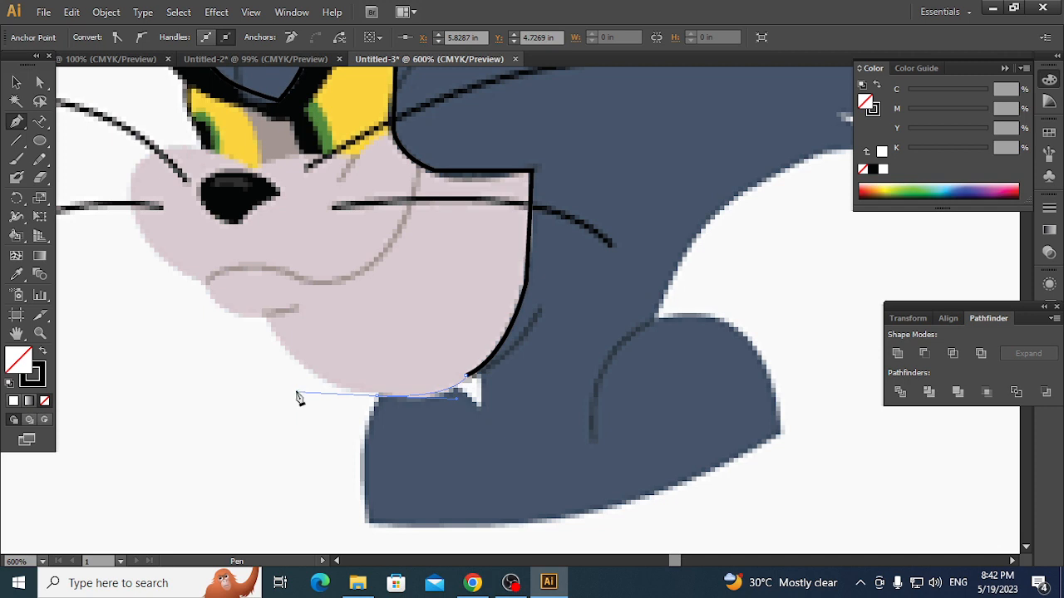
click(377, 394)
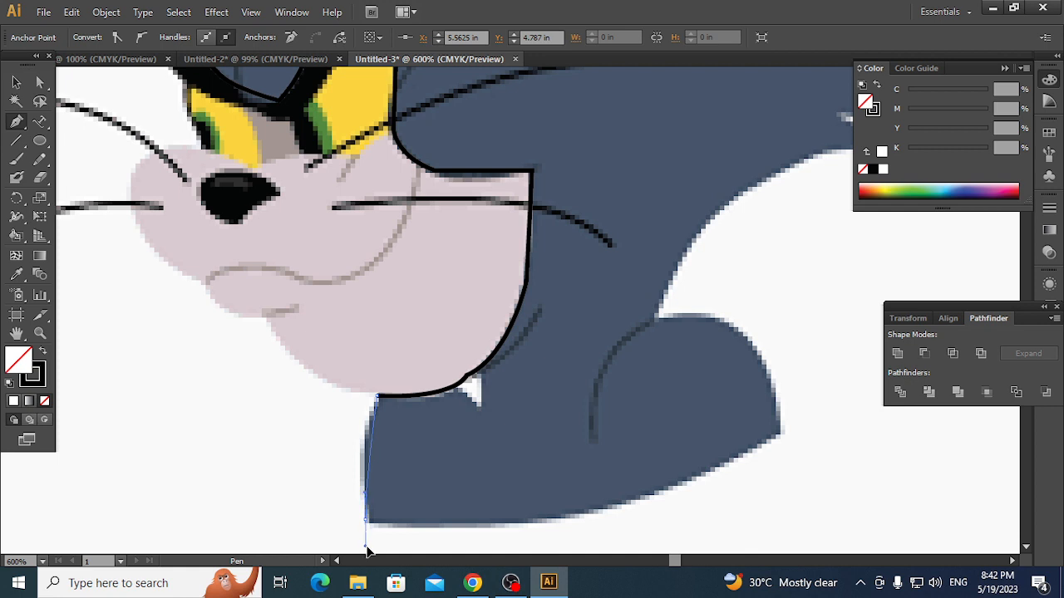
- Trace the neck's left side and the bottom edge of the blue-grey body to the shoulder's lower outer corner
drag(366, 520, 526, 525)
drag(526, 526, 732, 464)
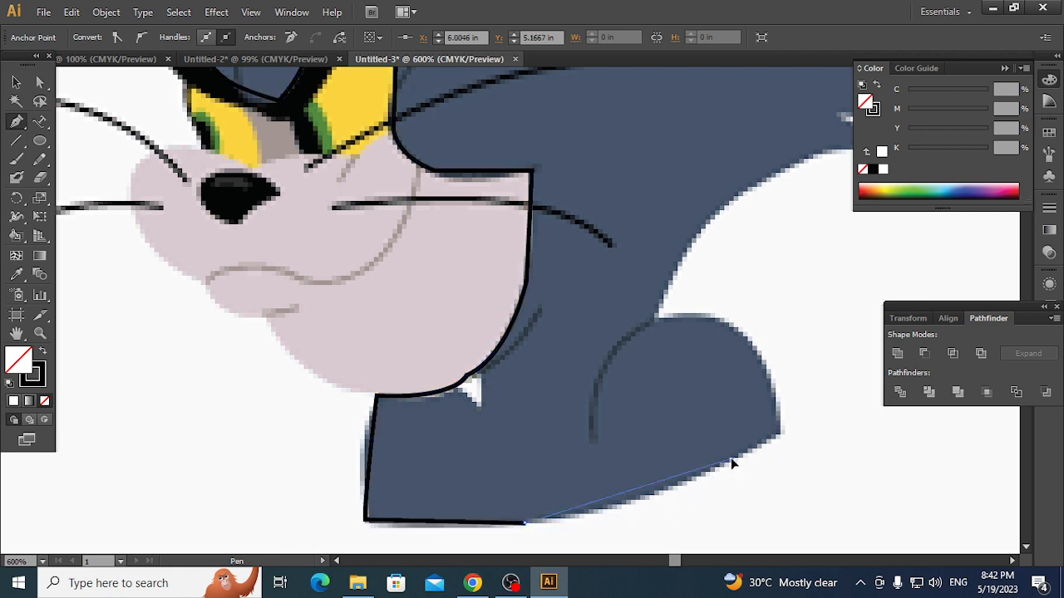
drag(767, 433, 792, 413)
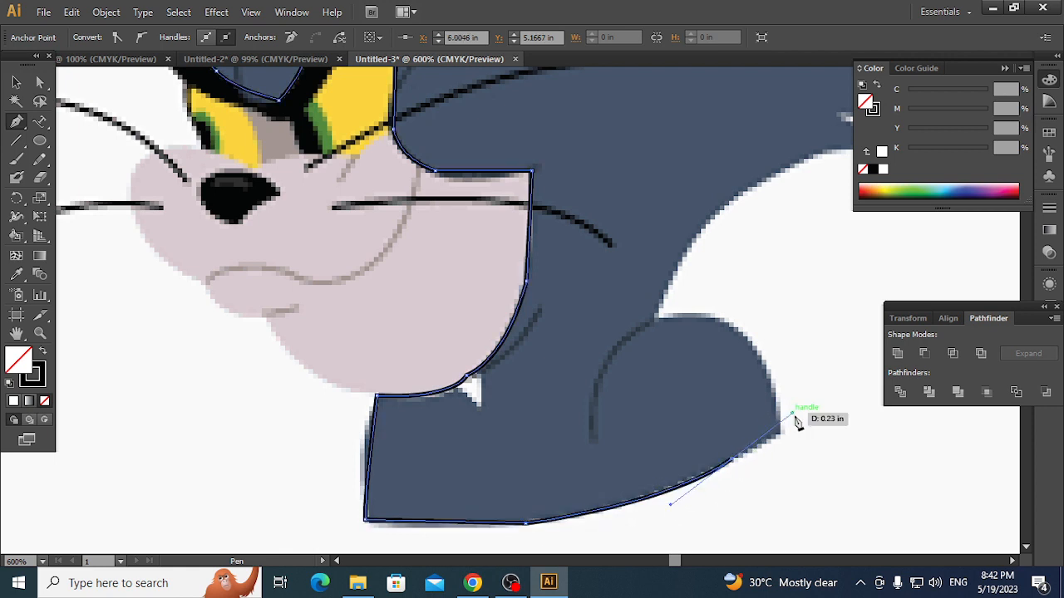
click(732, 462)
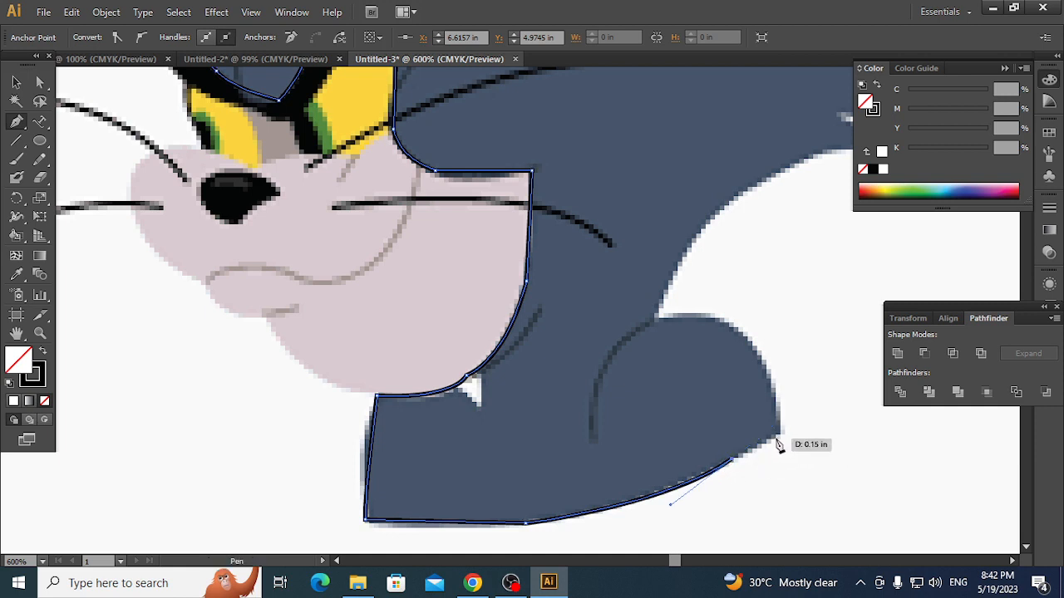
click(776, 435)
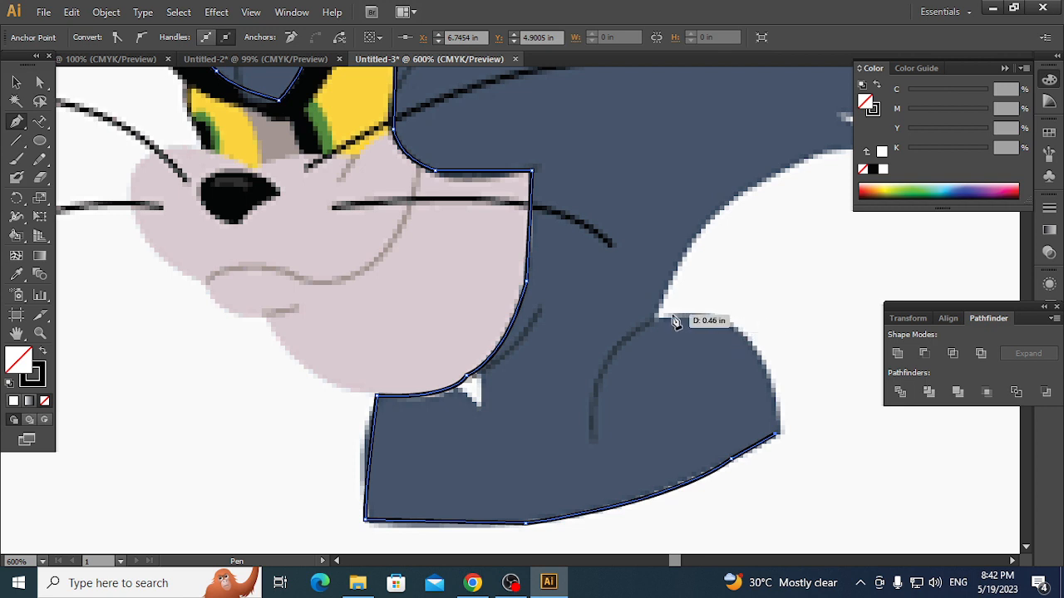
- Curve the path over the rounded shoulder and up the underside of the cheek fur to the lower tuft's tip
mouse_move(658, 318)
mouse_down()
mouse_move(543, 388)
mouse_move(545, 366)
mouse_move(565, 357)
mouse_move(541, 356)
mouse_move(534, 333)
mouse_move(510, 334)
mouse_move(522, 338)
mouse_up()
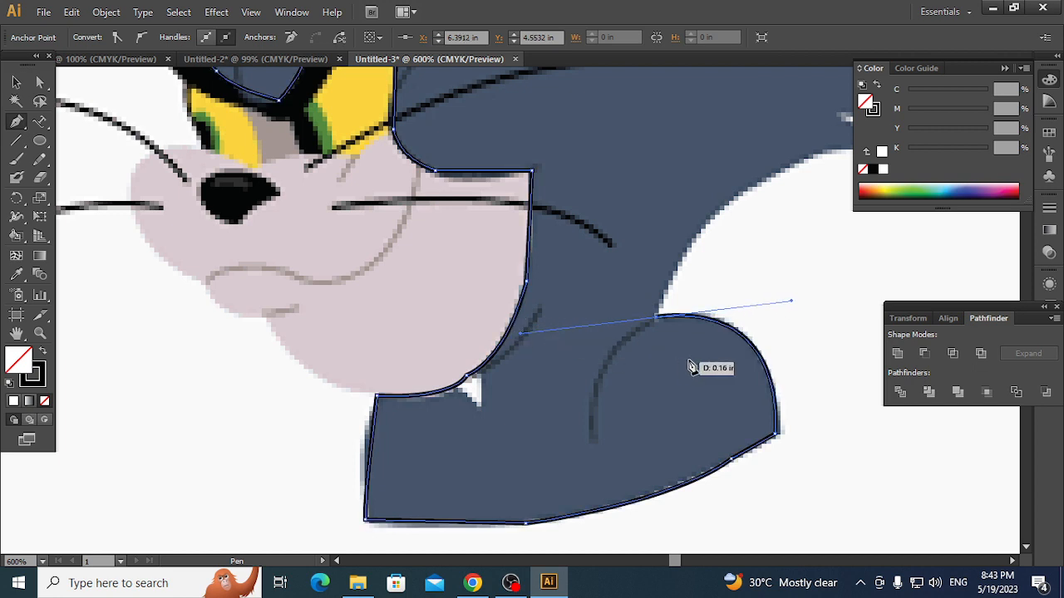
drag(693, 363, 556, 391)
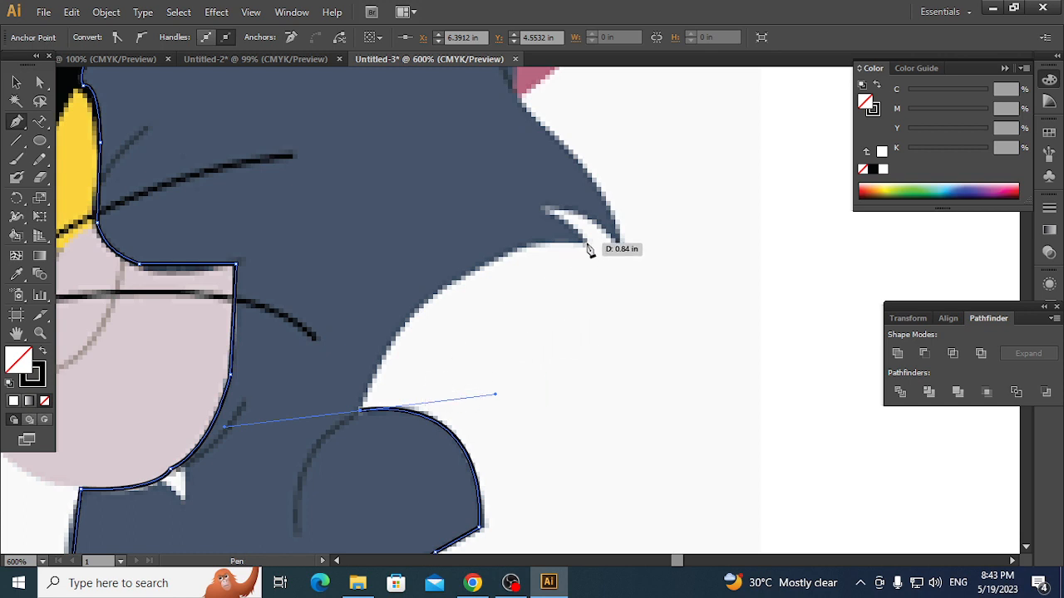
drag(586, 243, 625, 255)
key(ctrl+z)
mouse_move(586, 244)
mouse_down()
mouse_move(726, 312)
mouse_move(765, 254)
mouse_move(728, 178)
mouse_move(721, 272)
mouse_move(730, 284)
mouse_move(716, 253)
mouse_move(715, 289)
mouse_move(629, 309)
mouse_move(708, 274)
mouse_move(586, 243)
mouse_move(566, 178)
mouse_move(434, 169)
mouse_move(523, 166)
mouse_move(726, 233)
mouse_move(703, 297)
mouse_move(698, 273)
mouse_move(784, 258)
mouse_move(773, 244)
mouse_up()
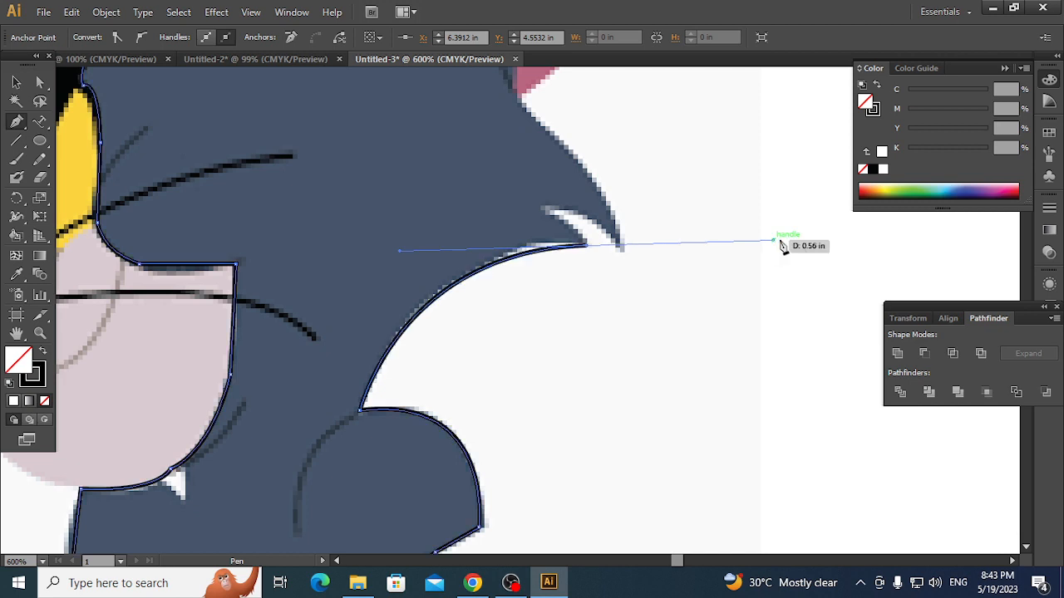
- Trace the white notch between the two cheek fur tips, ending at the outer tip
click(587, 248)
click(553, 212)
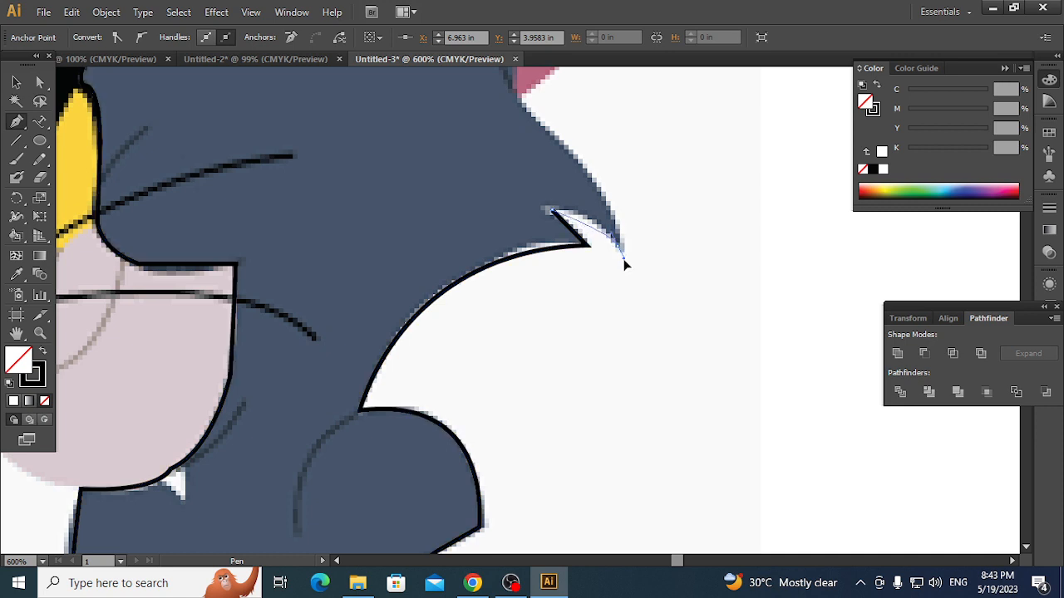
drag(651, 292, 651, 291)
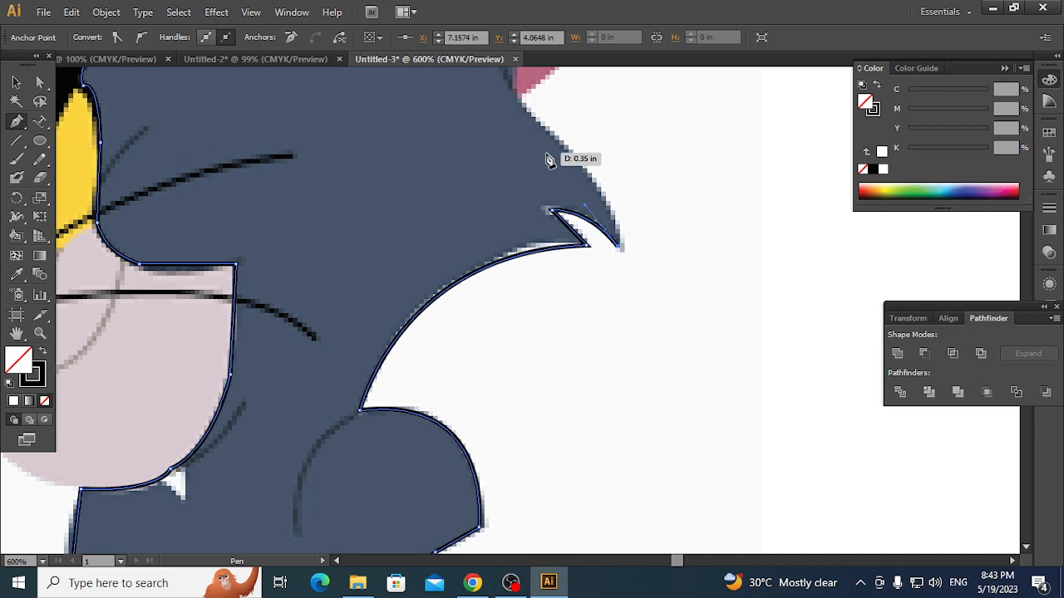
- Curve the path up the cheek fur's outer edge to the base of the pink ear, ending with a corner point
key(space)
drag(490, 155, 446, 391)
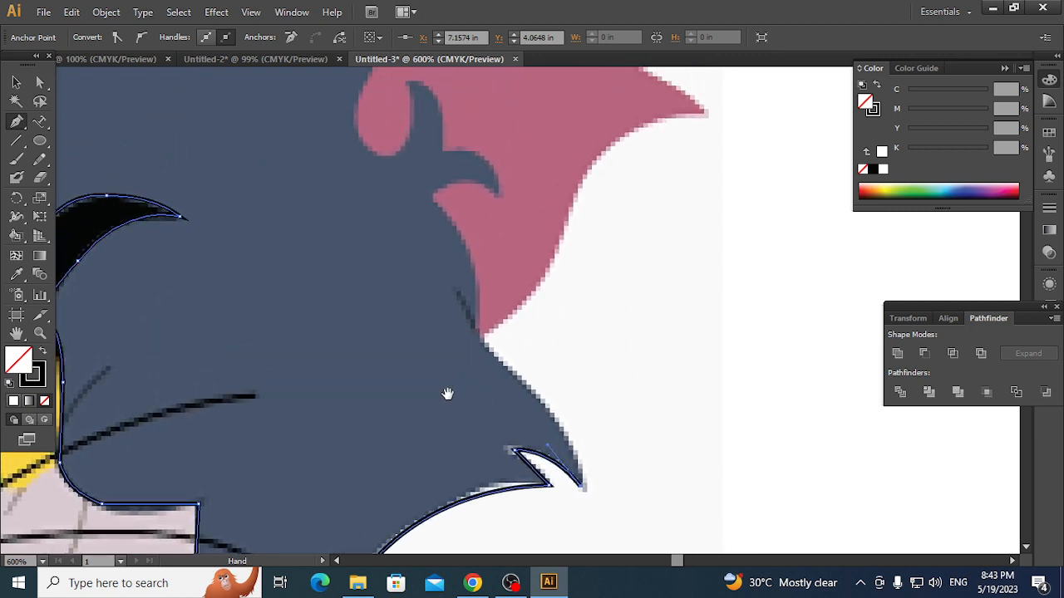
scroll(417, 361, up, 1)
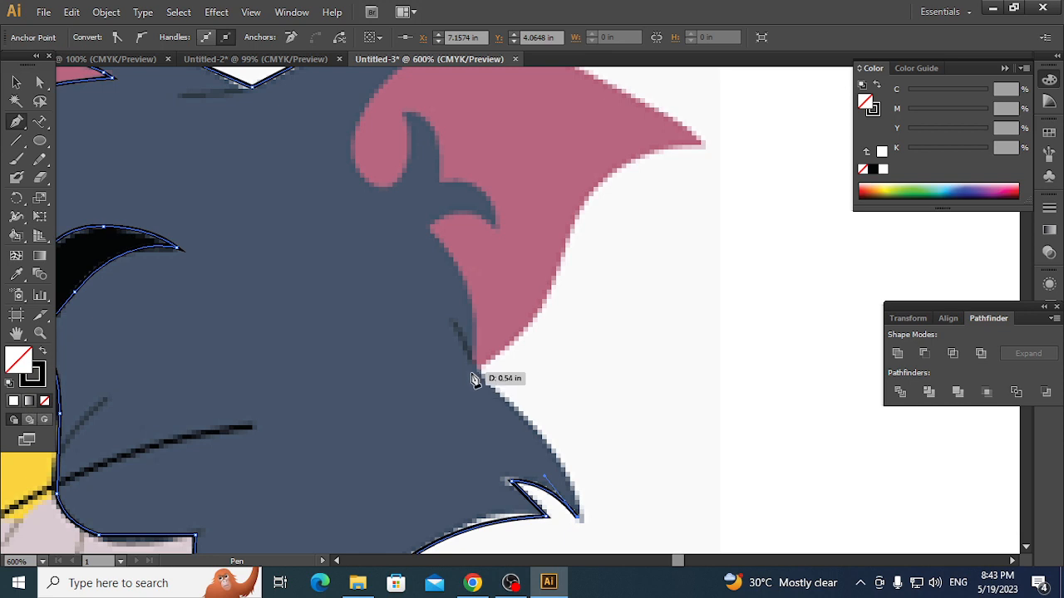
mouse_move(479, 369)
mouse_down()
mouse_move(430, 379)
mouse_move(397, 366)
mouse_move(382, 338)
mouse_move(415, 325)
mouse_up()
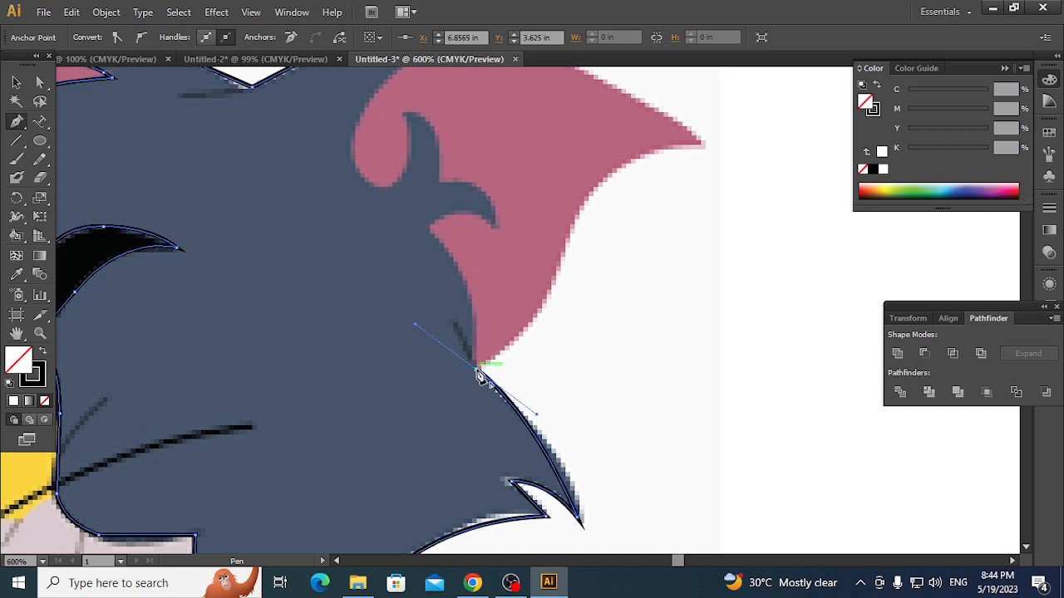
click(479, 374)
- Trace the pink inner ear's lower left edge and the underside of the lower fur curl to the curl's tip
drag(431, 238, 397, 251)
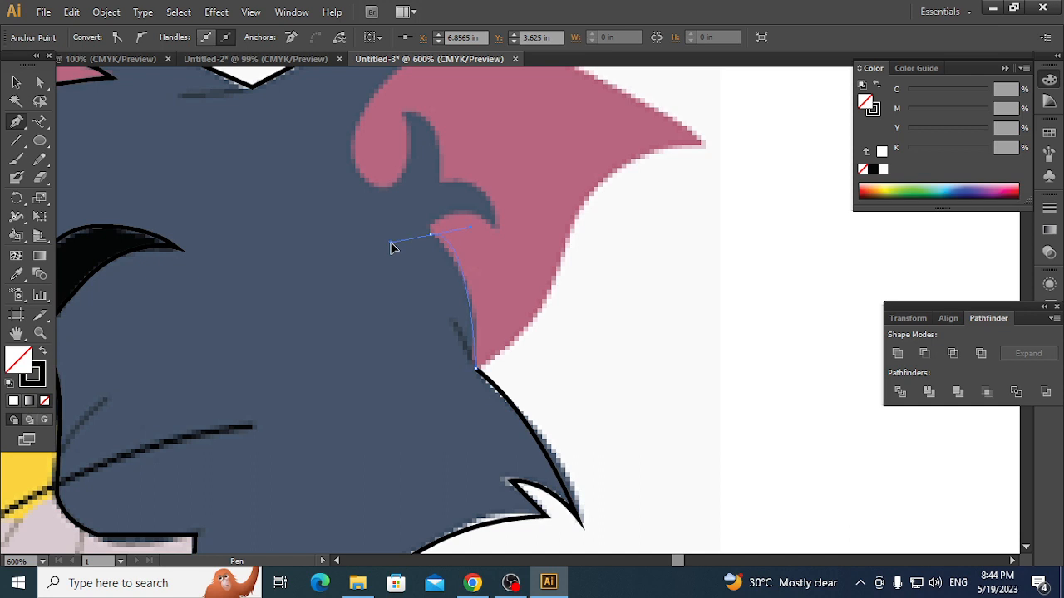
drag(391, 233, 391, 233)
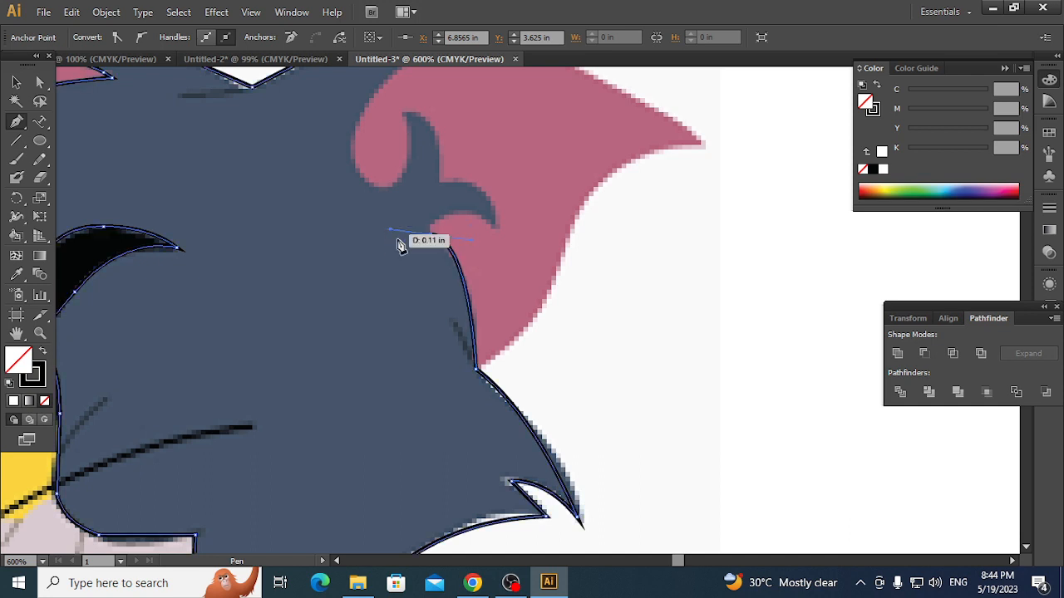
click(432, 240)
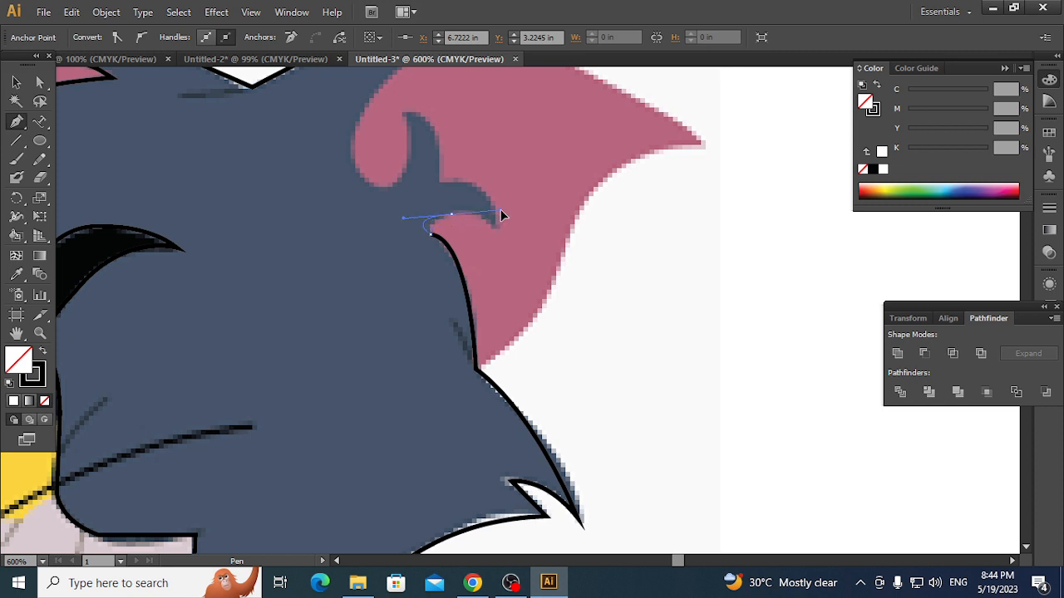
drag(501, 211, 479, 221)
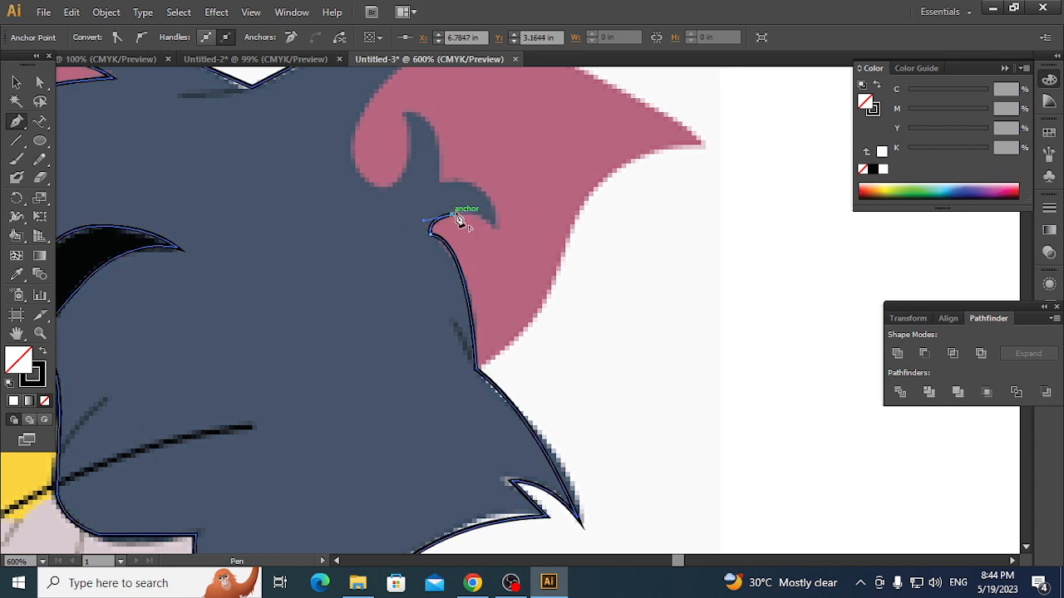
click(490, 226)
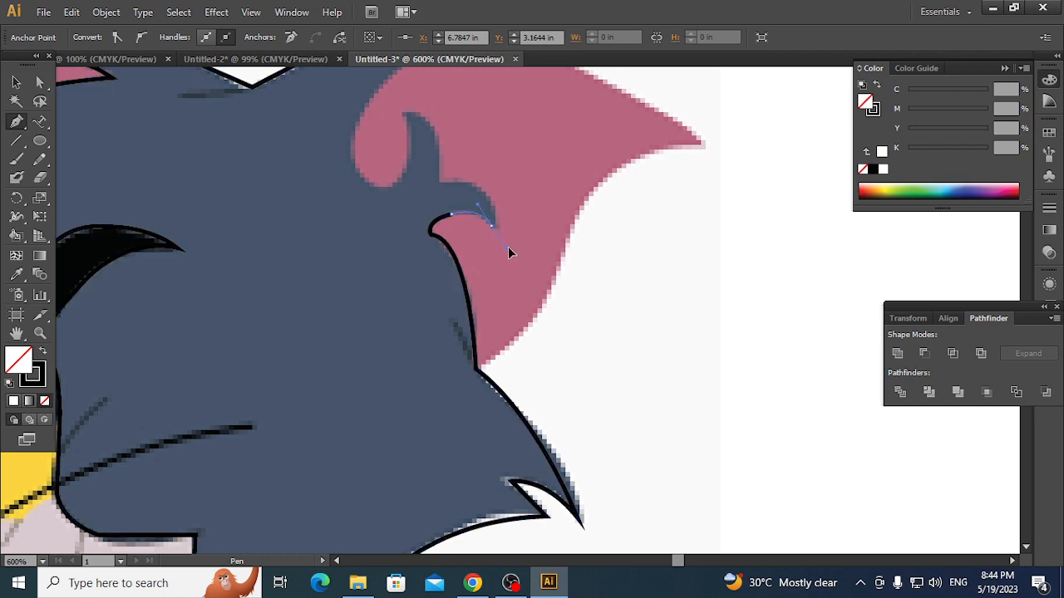
drag(516, 247, 516, 247)
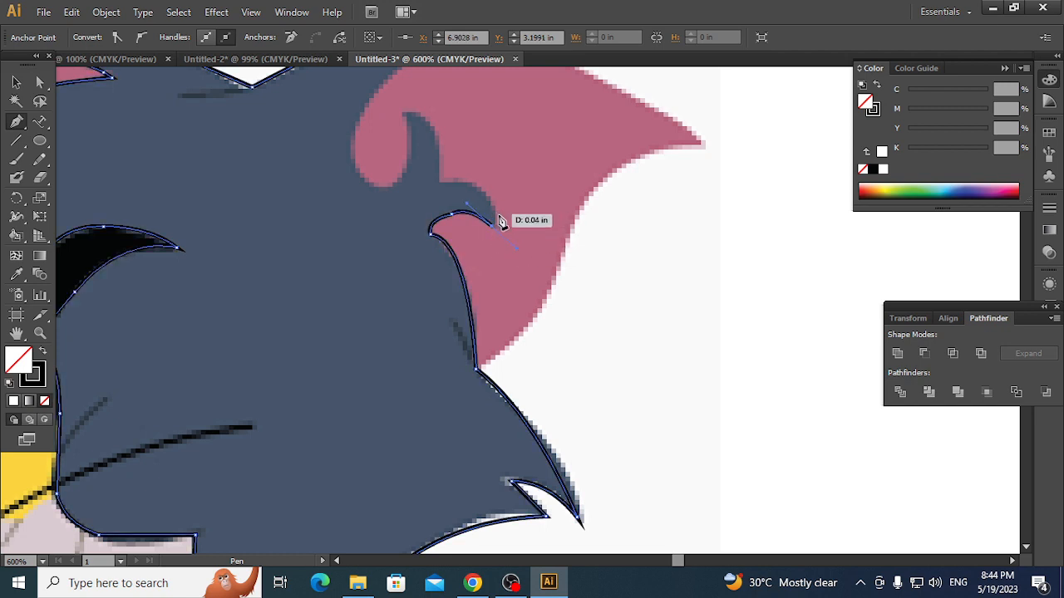
- Trace the lower fur curl's top edge inside the pink ear and curve up around the upper curl to its tip, ending with a corner point
drag(459, 183, 423, 186)
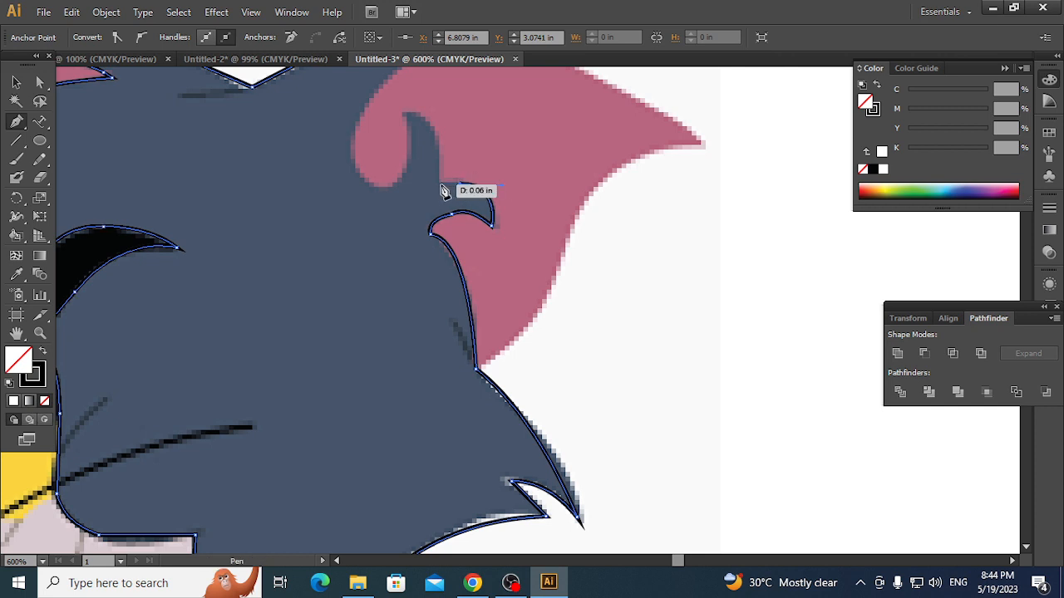
drag(441, 190, 438, 184)
key(space)
drag(307, 308, 340, 458)
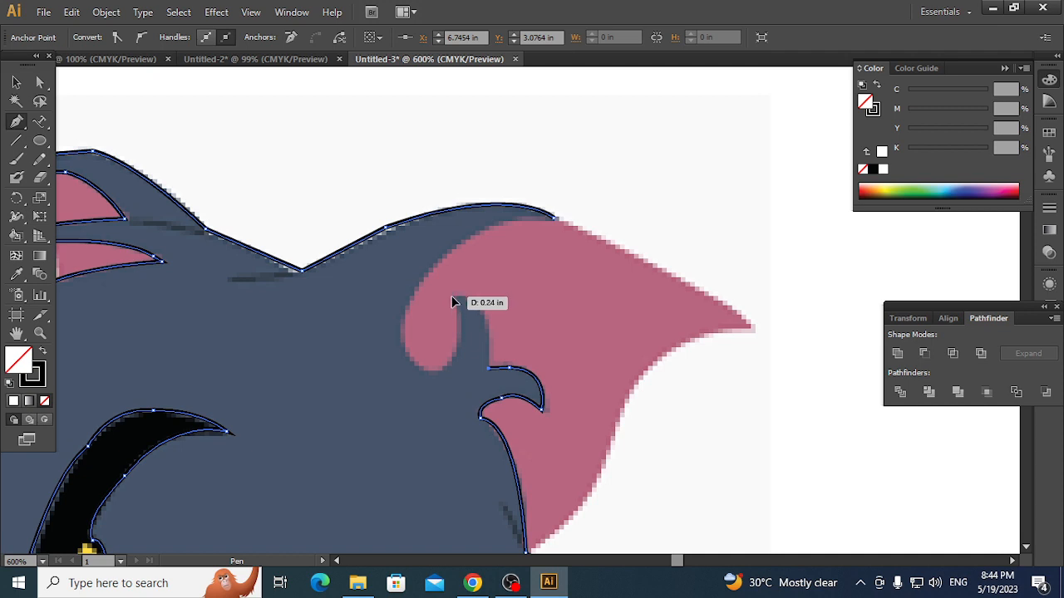
drag(452, 296, 465, 316)
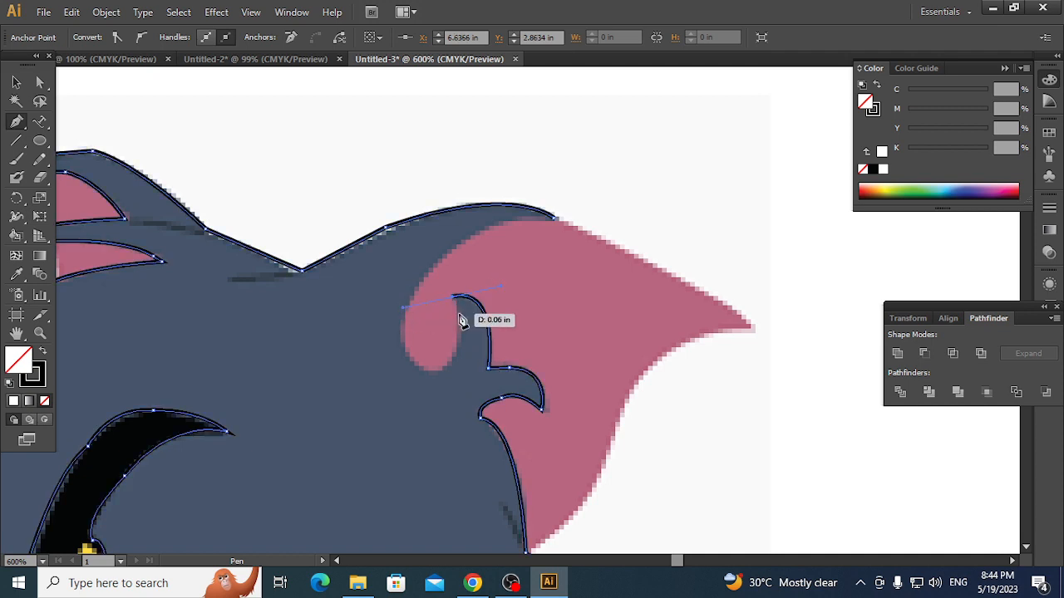
click(454, 298)
- Curve the path down the upper curl's inner edge and around the rounded pink inner-ear lobe, ending with a corner point on its far side
drag(449, 366, 432, 371)
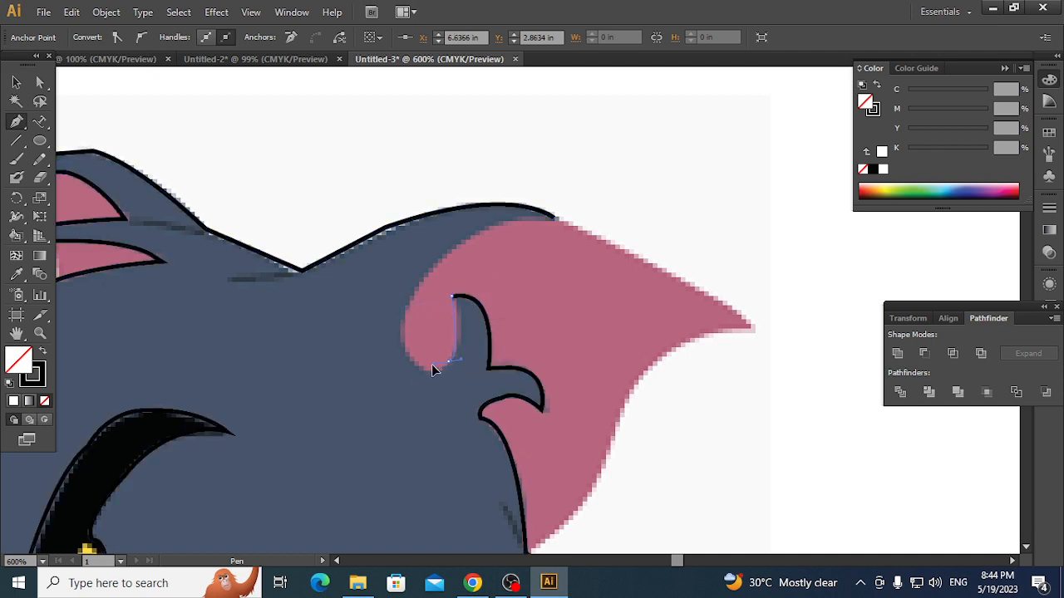
drag(414, 407, 432, 415)
drag(450, 360, 446, 203)
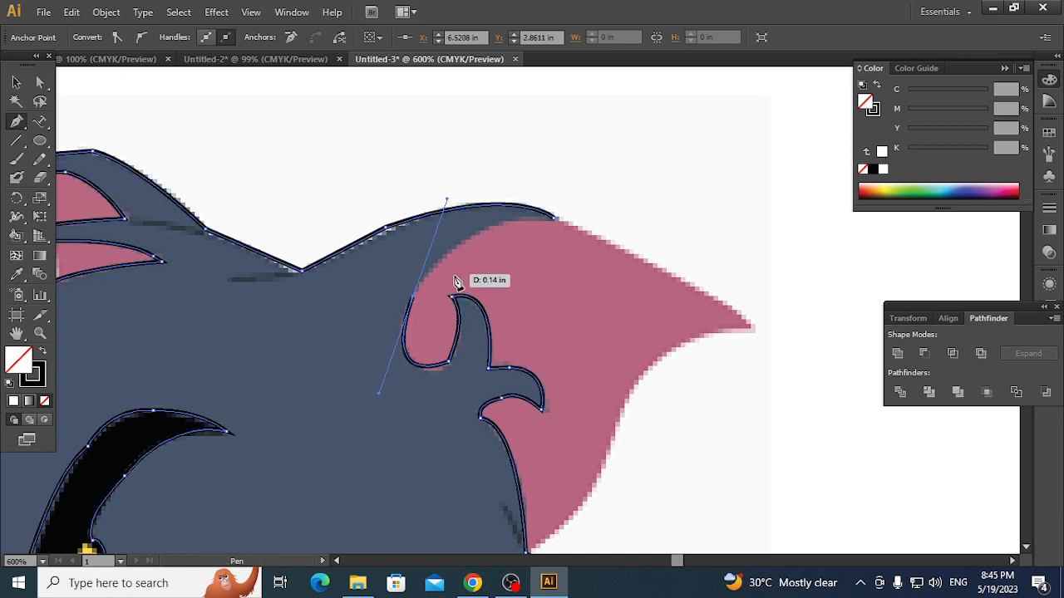
click(412, 298)
- Close the head path along the pink ear's curved upper edge at the blue ear tip and deselect it
drag(552, 218, 595, 249)
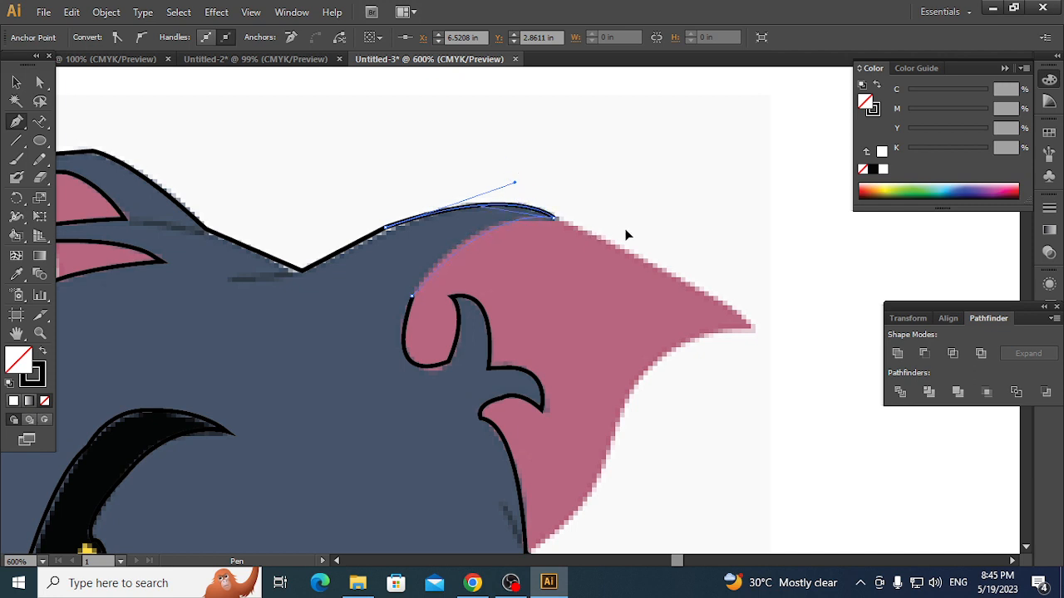
key(ctrl+a)
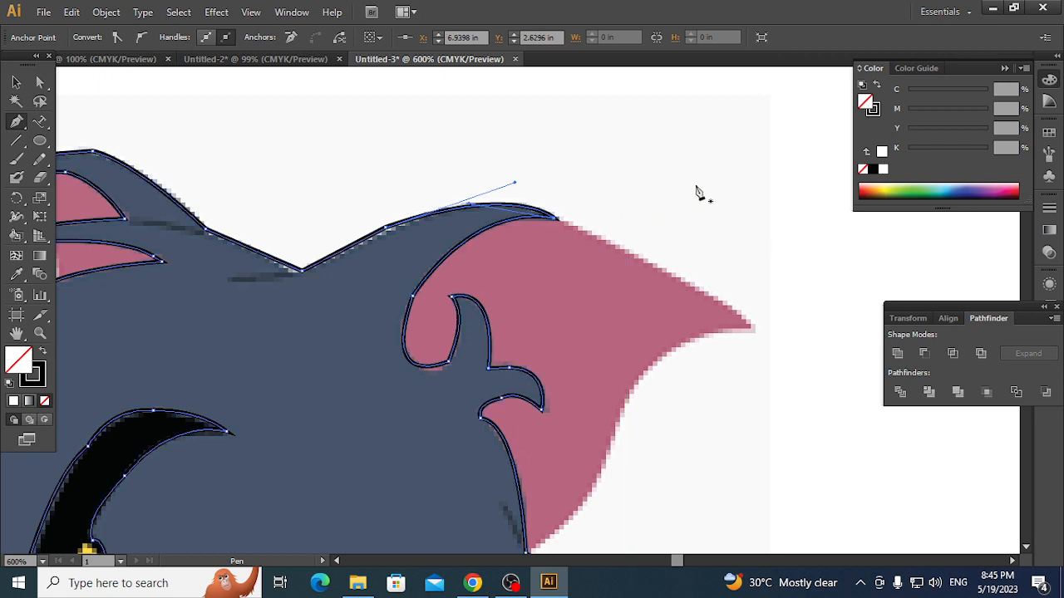
click(16, 83)
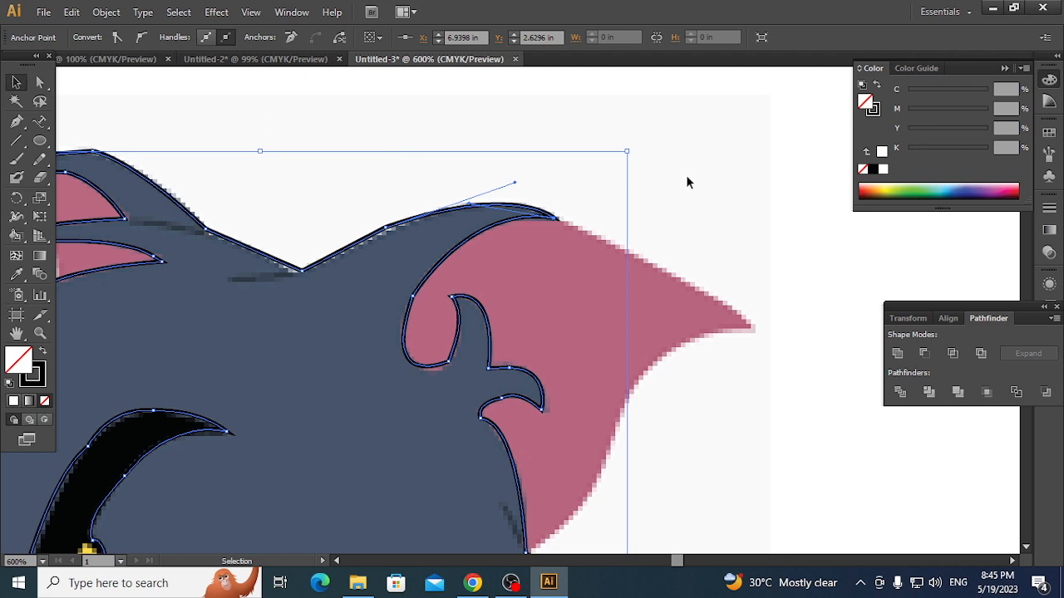
click(688, 220)
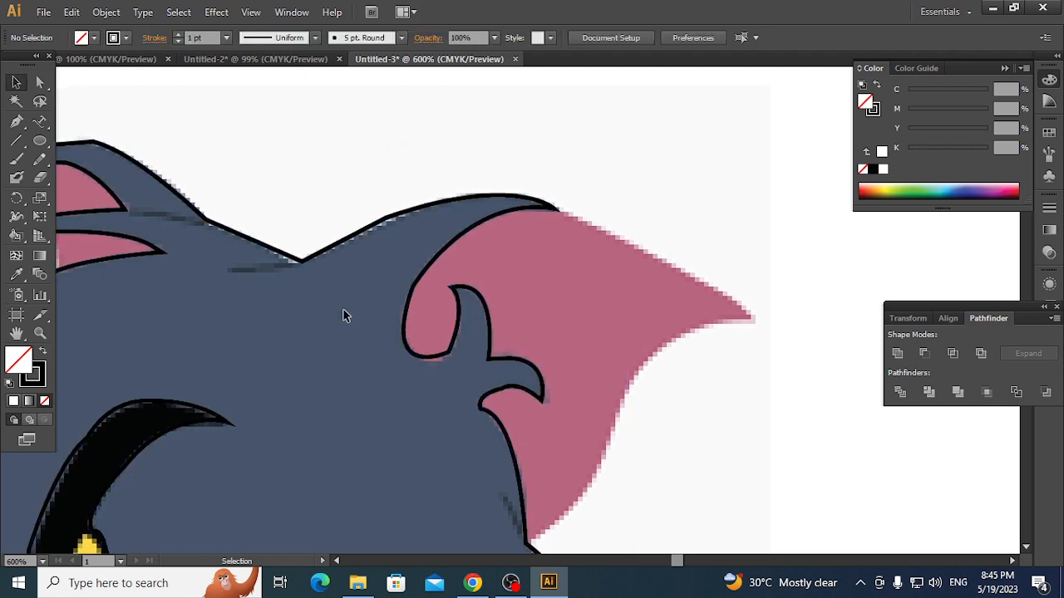
- Move the finished head outline off the reference image onto the blank area beside it
drag(339, 340, 460, 223)
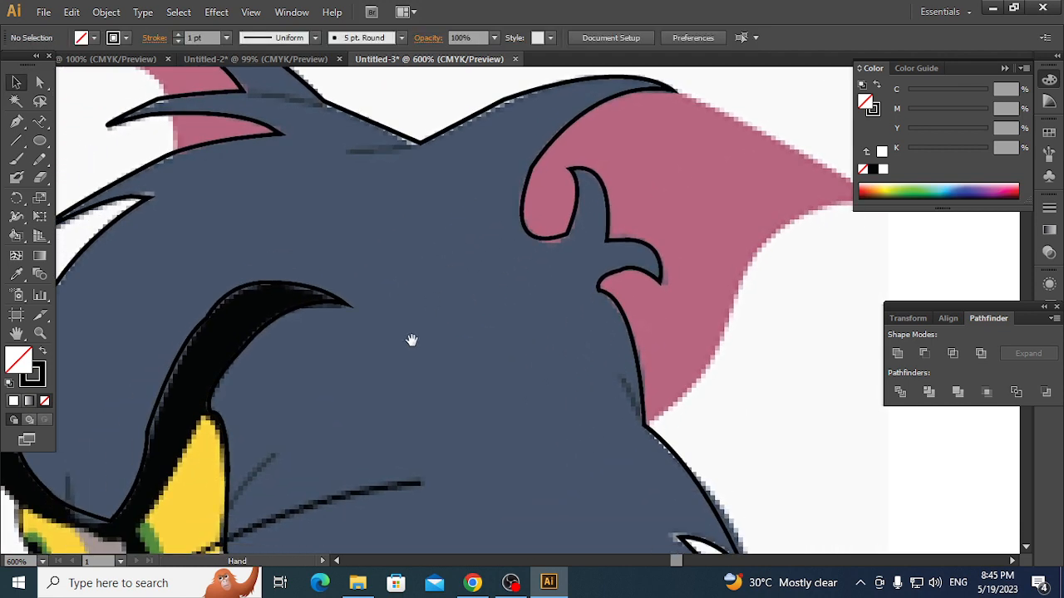
drag(411, 340, 577, 144)
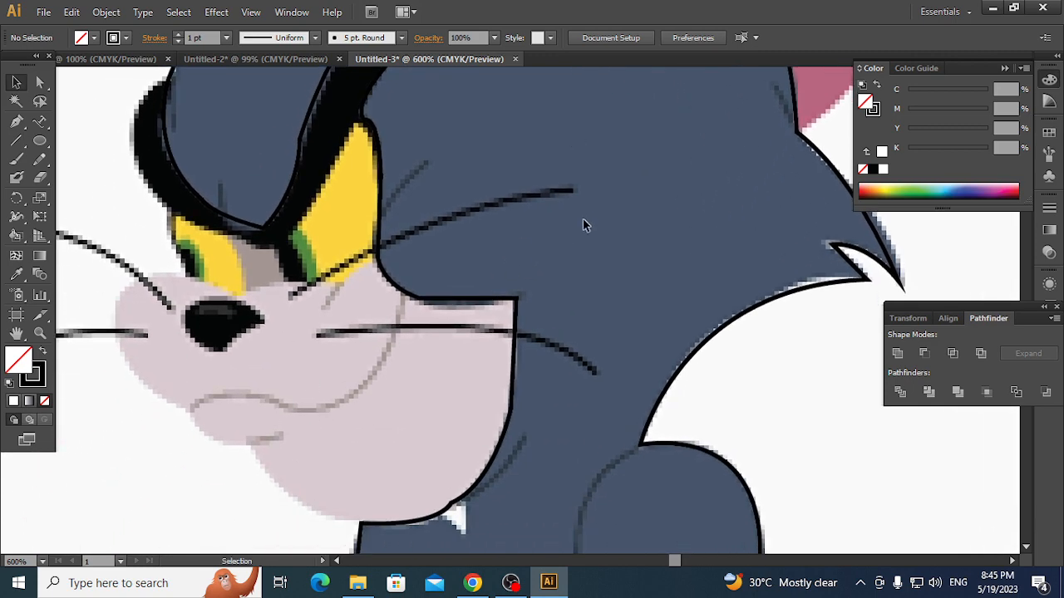
drag(583, 214, 357, 474)
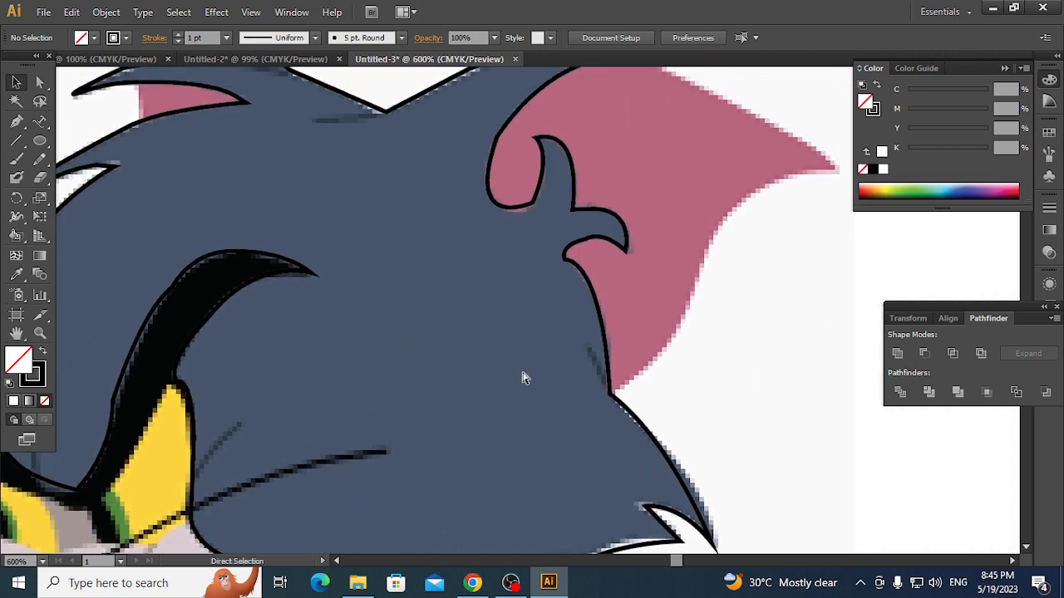
scroll(522, 374, down, 2)
scroll(522, 378, down, 1)
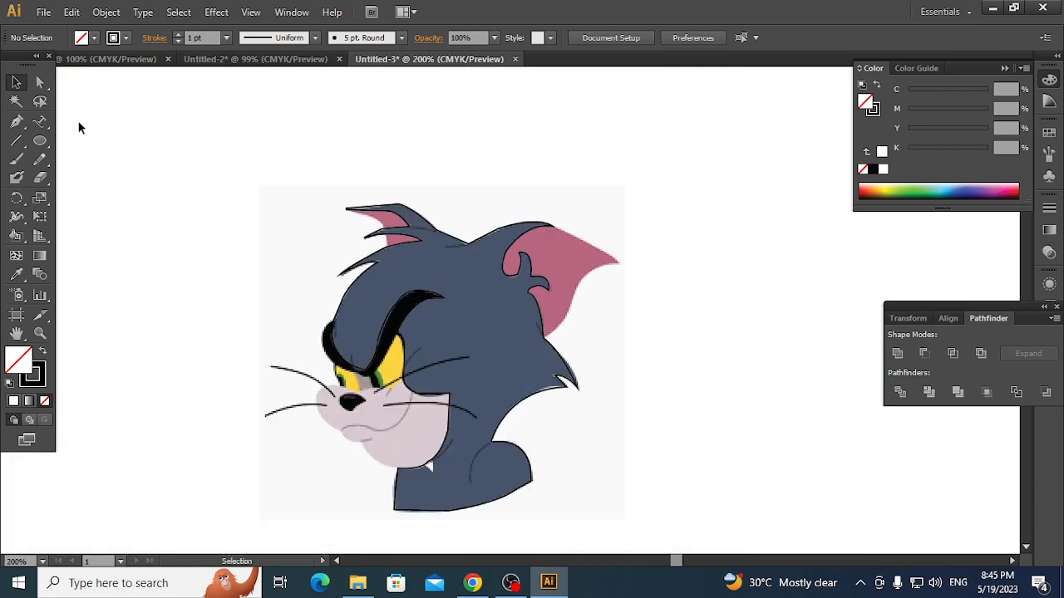
drag(251, 163, 587, 516)
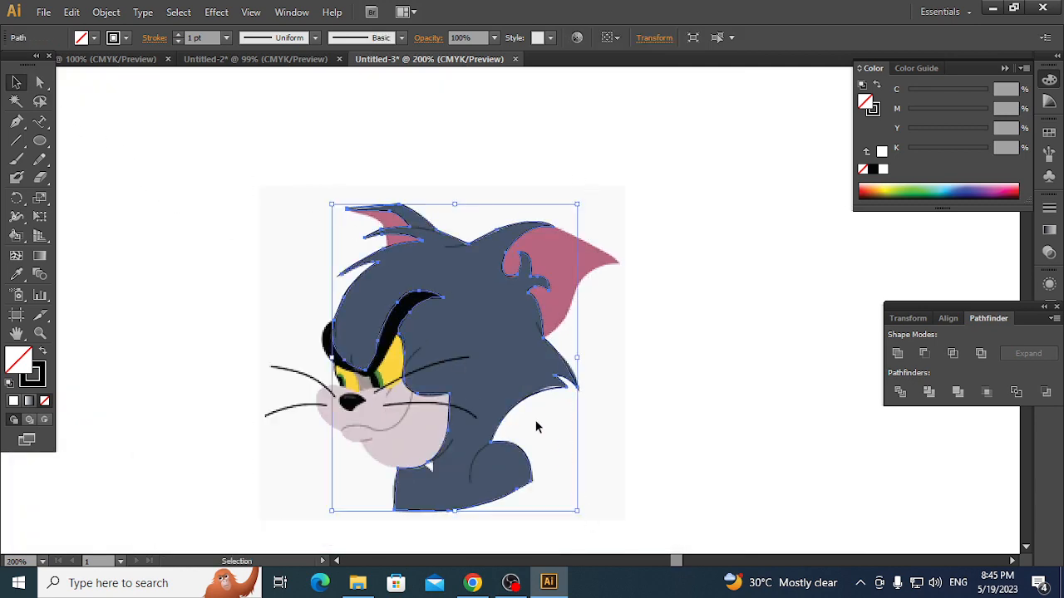
drag(511, 413, 772, 394)
click(192, 275)
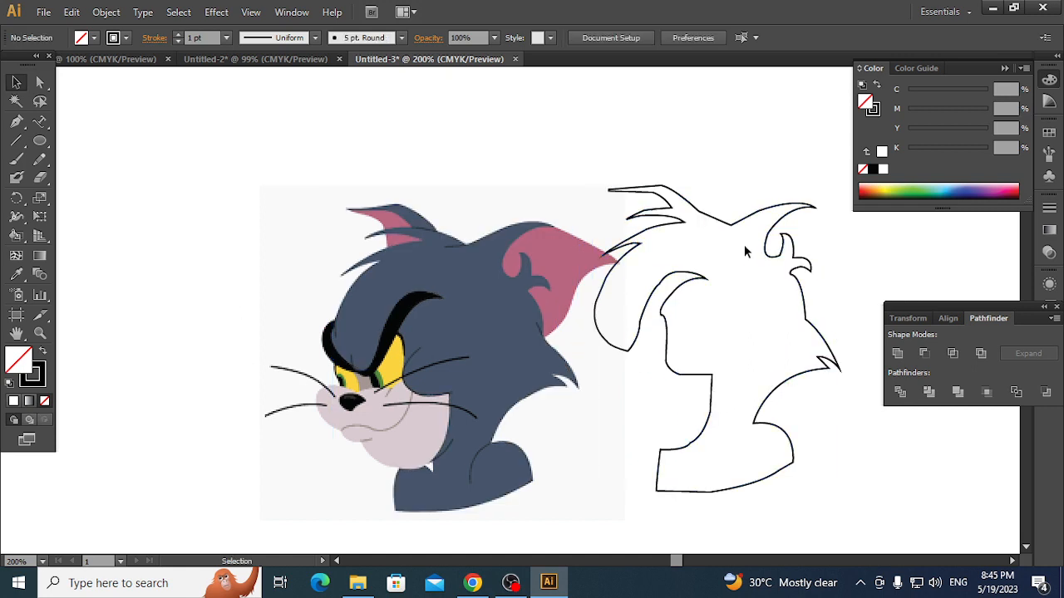
- Fill the moved head outline with the blue-grey sampled from the reference cat's head using the Eyedropper, and deselect it
click(702, 223)
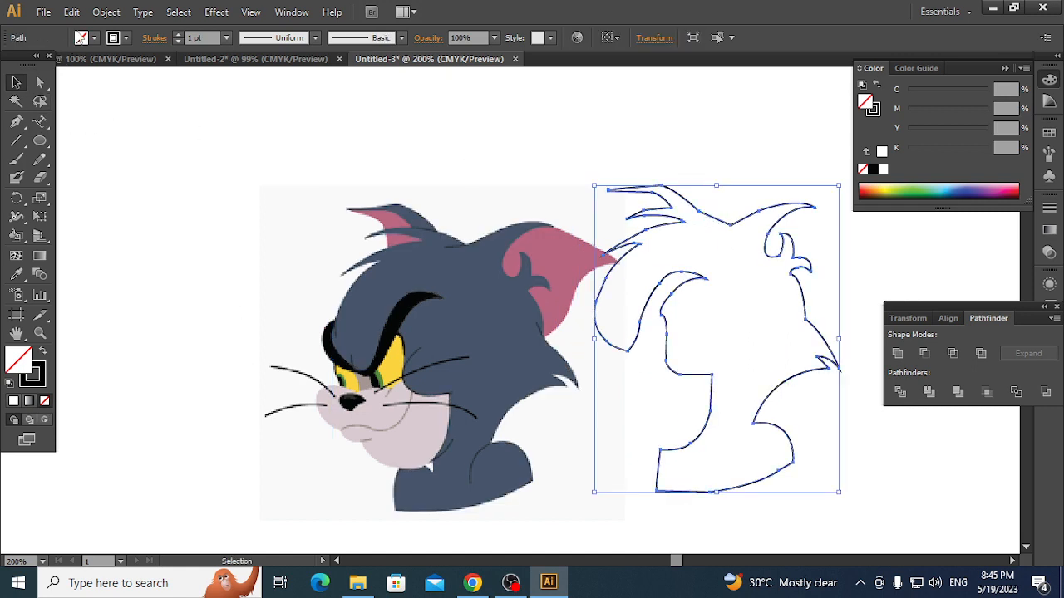
click(16, 275)
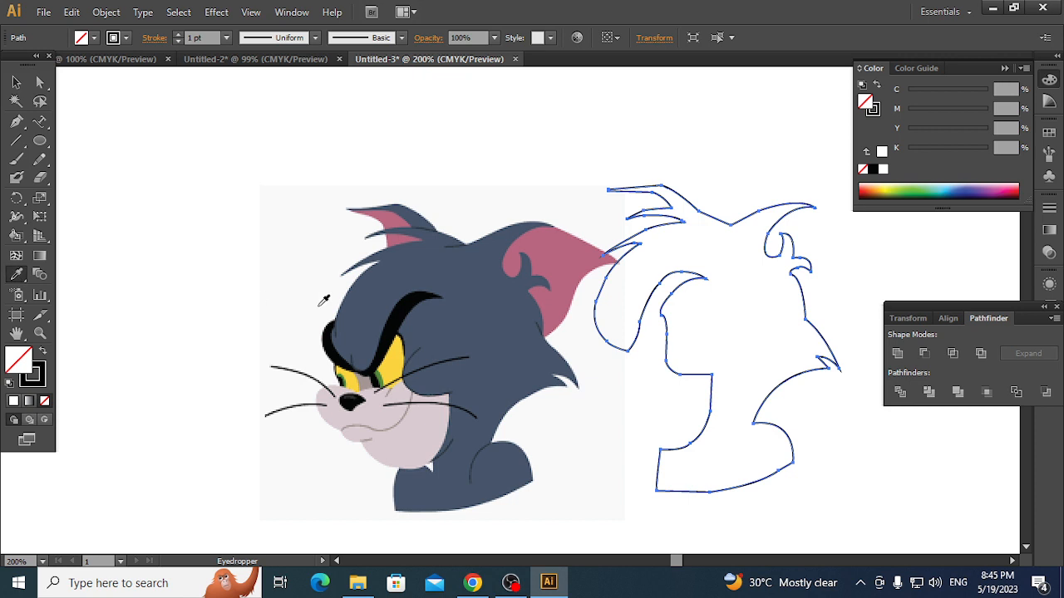
click(419, 271)
click(181, 261)
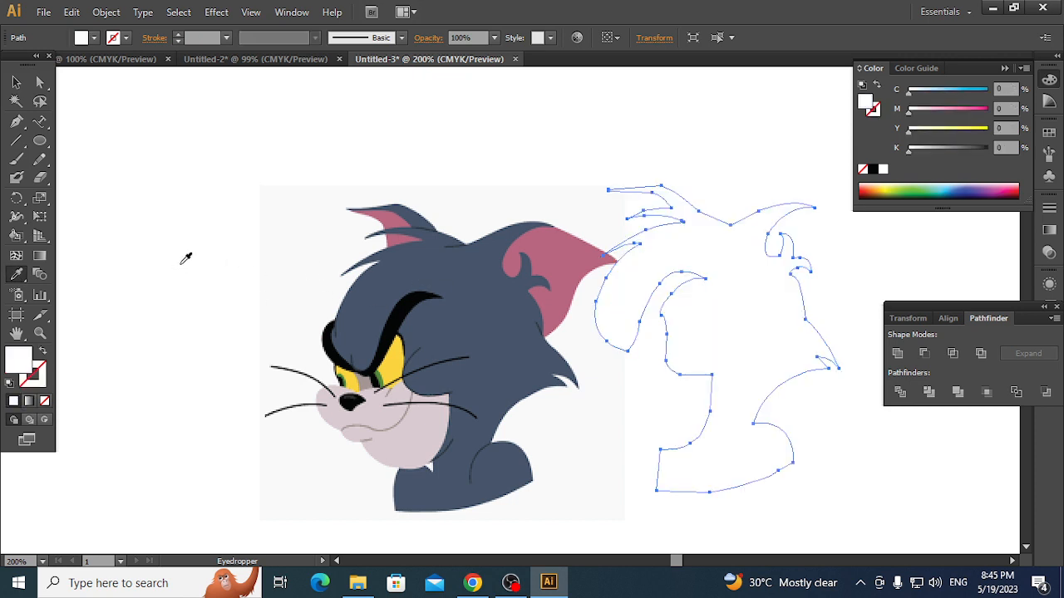
click(440, 309)
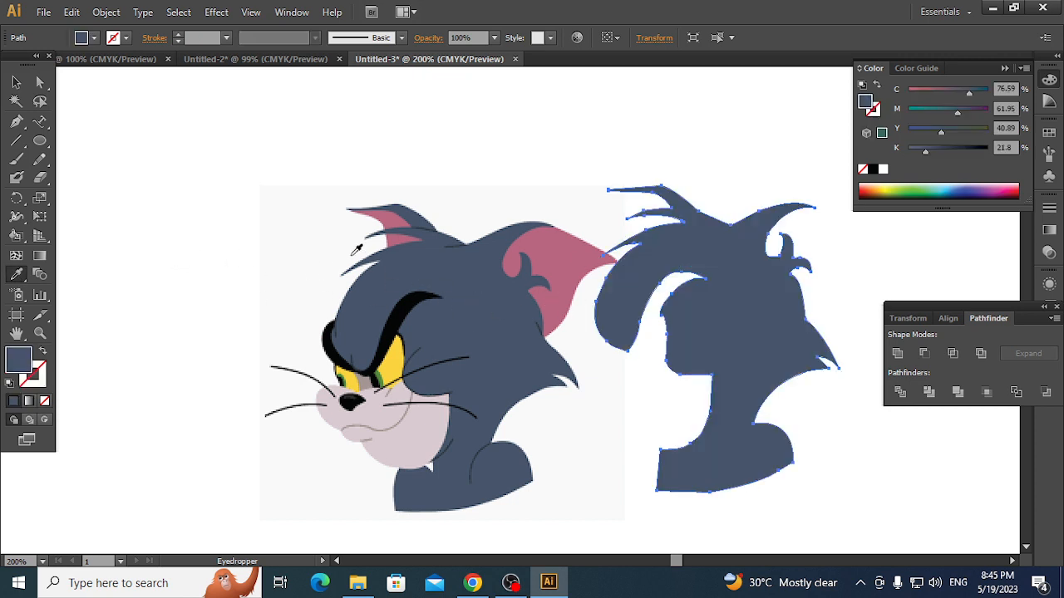
click(16, 83)
click(230, 185)
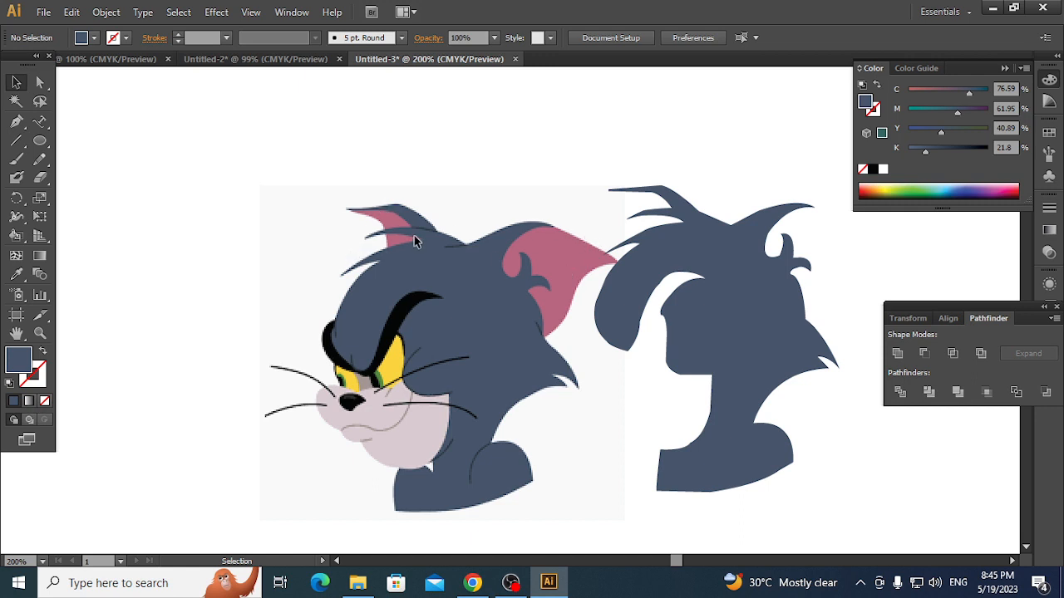
- Undo the blue-grey fill and the move of the head outline
key(a)
click(618, 360)
key(ctrl+z)
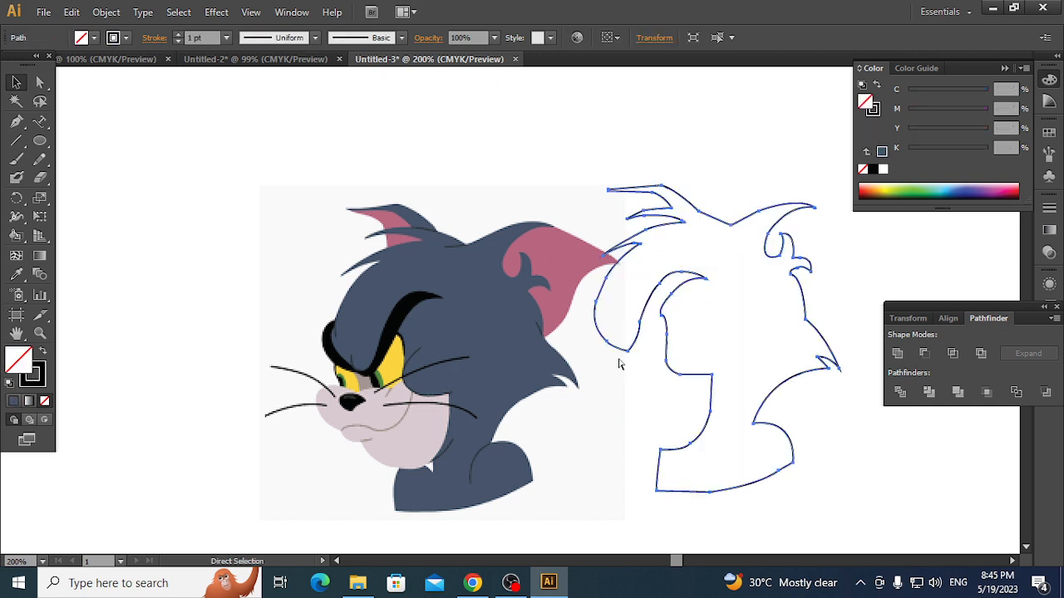
key(ctrl+z)
key(v)
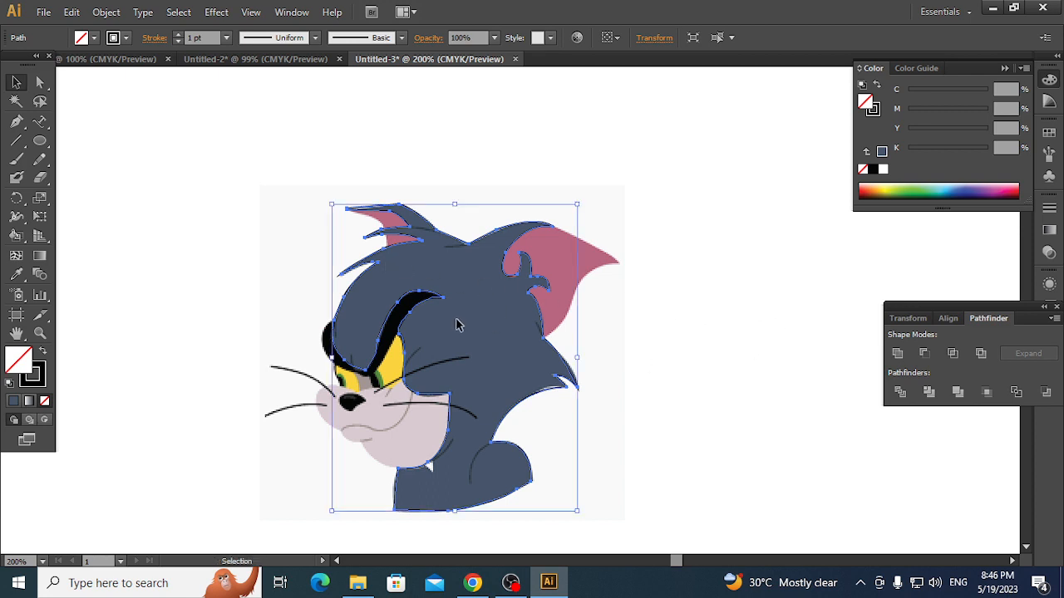
key(alt+Tab)
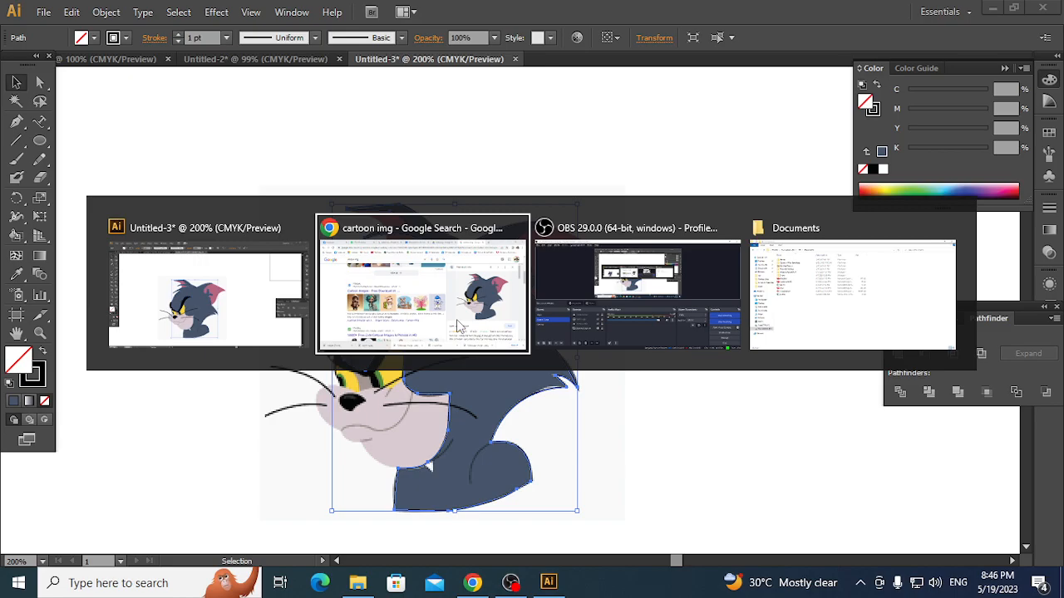
key(alt+Tab)
click(151, 438)
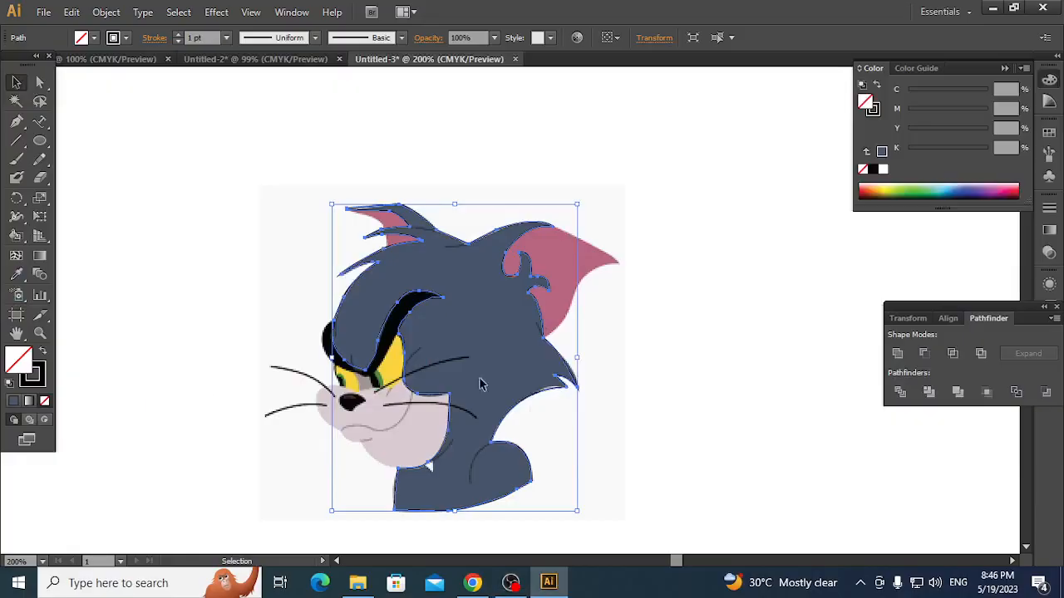
- Start a new Pen path at the large ear's blue tip, trace to its pink outer point, and curve partway down the ear's outer edge
click(729, 306)
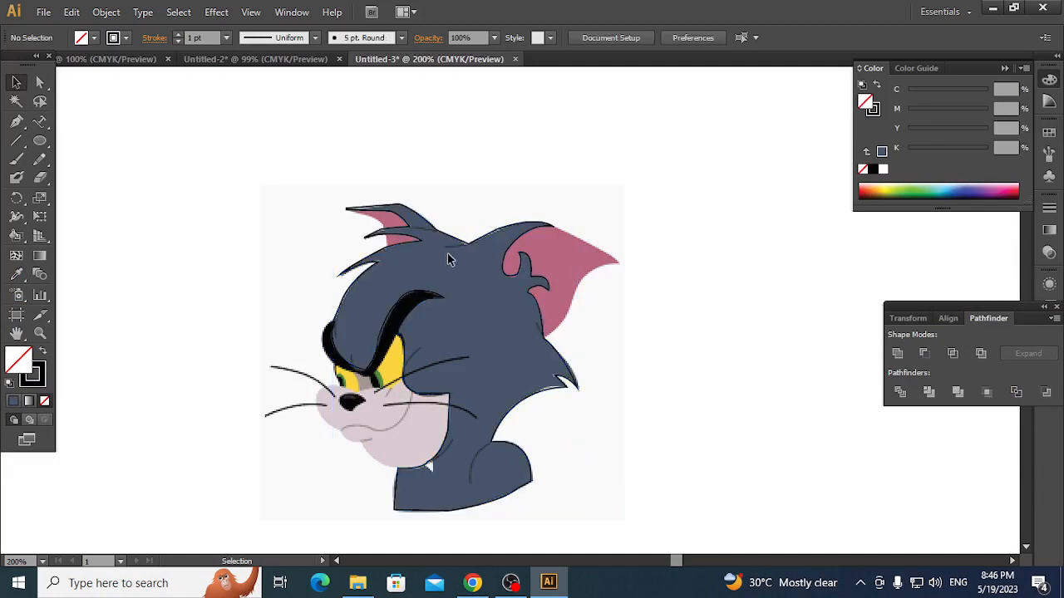
click(15, 121)
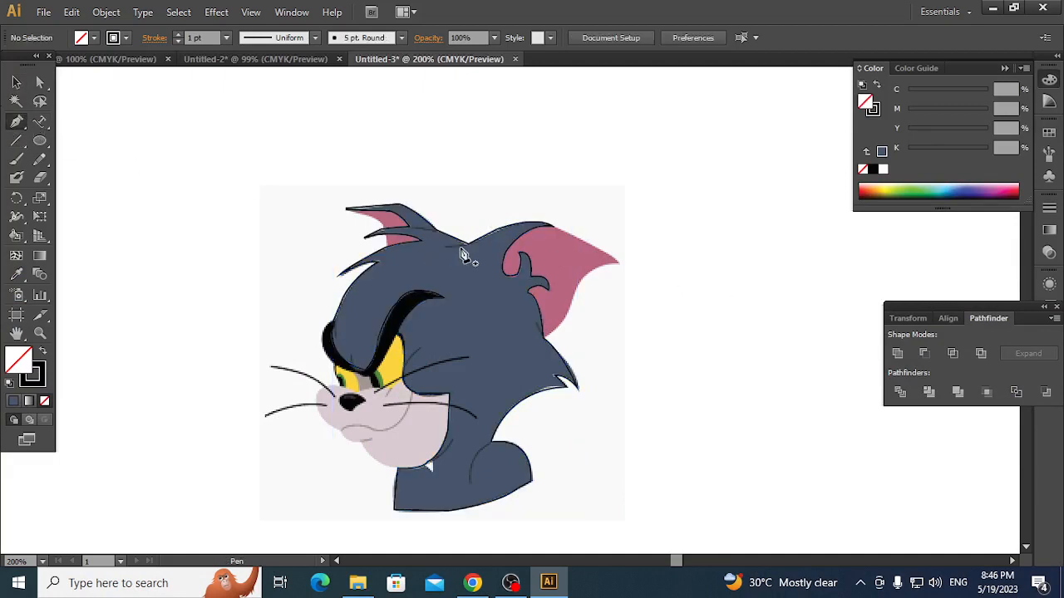
key(k)
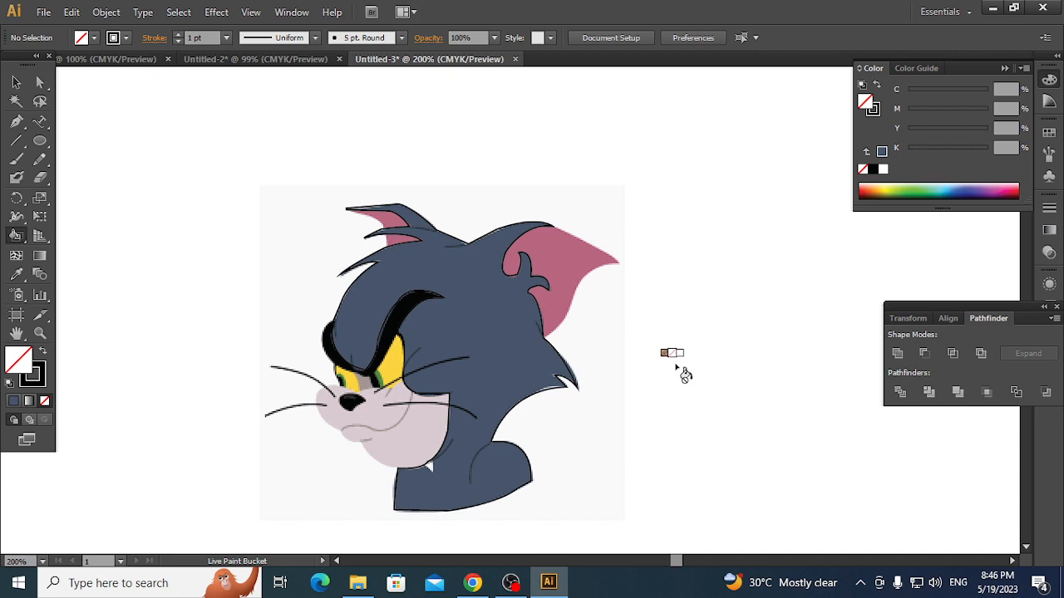
key(ctrl+equal)
key(ctrl+equal)
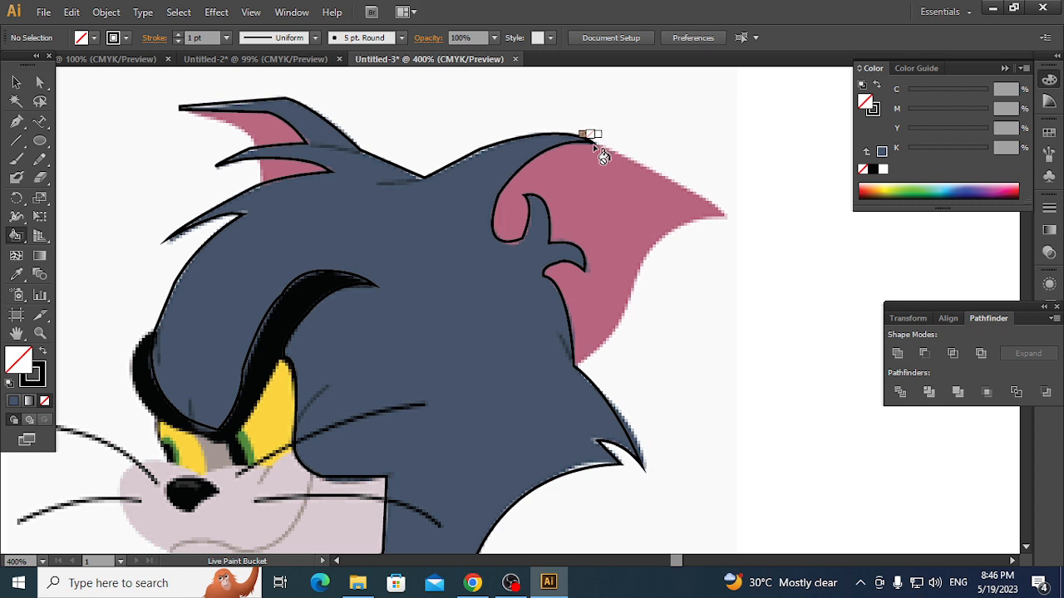
click(16, 121)
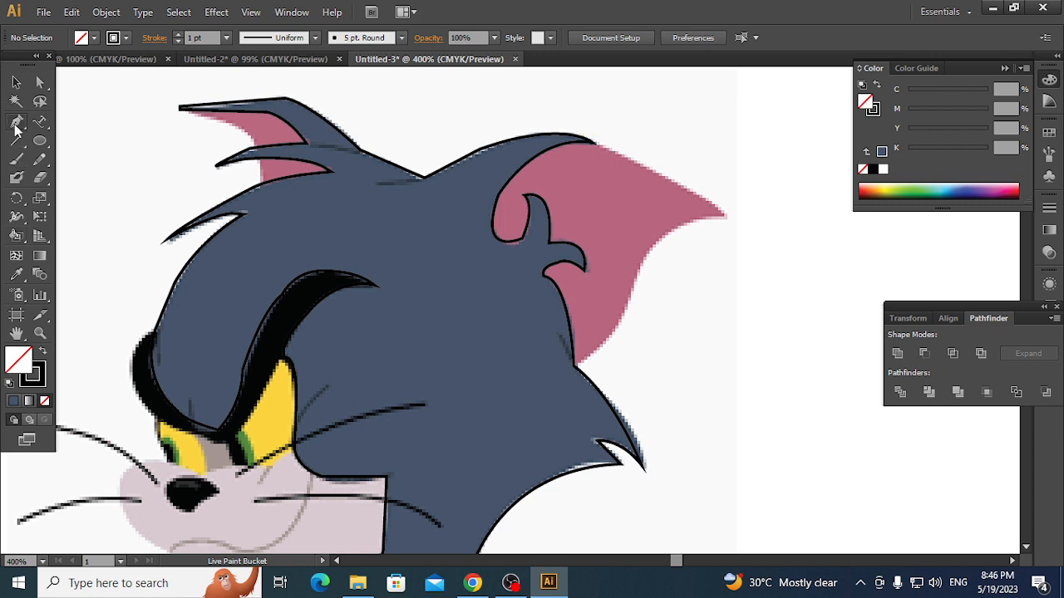
click(594, 144)
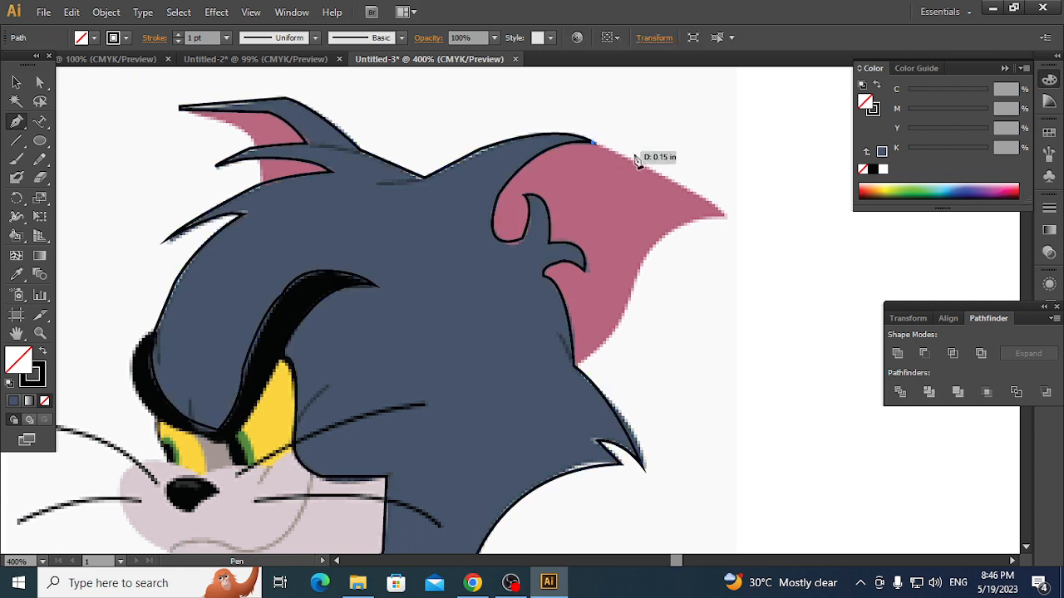
drag(723, 214, 627, 311)
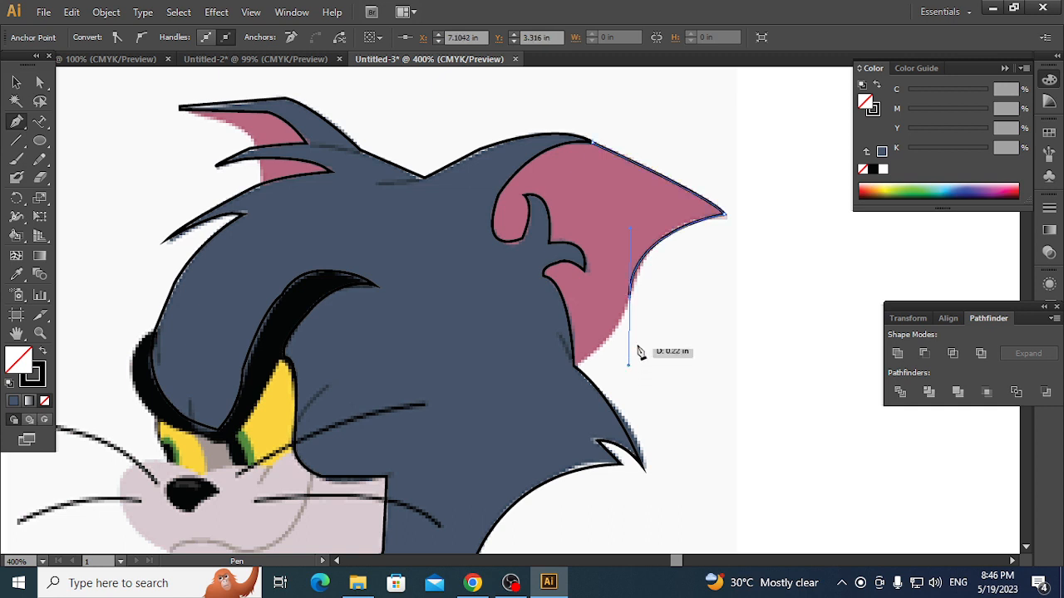
drag(628, 299, 630, 304)
- Curve the ear path down to the ear's base at the cheek fur, ending with a corner point
drag(575, 365, 526, 398)
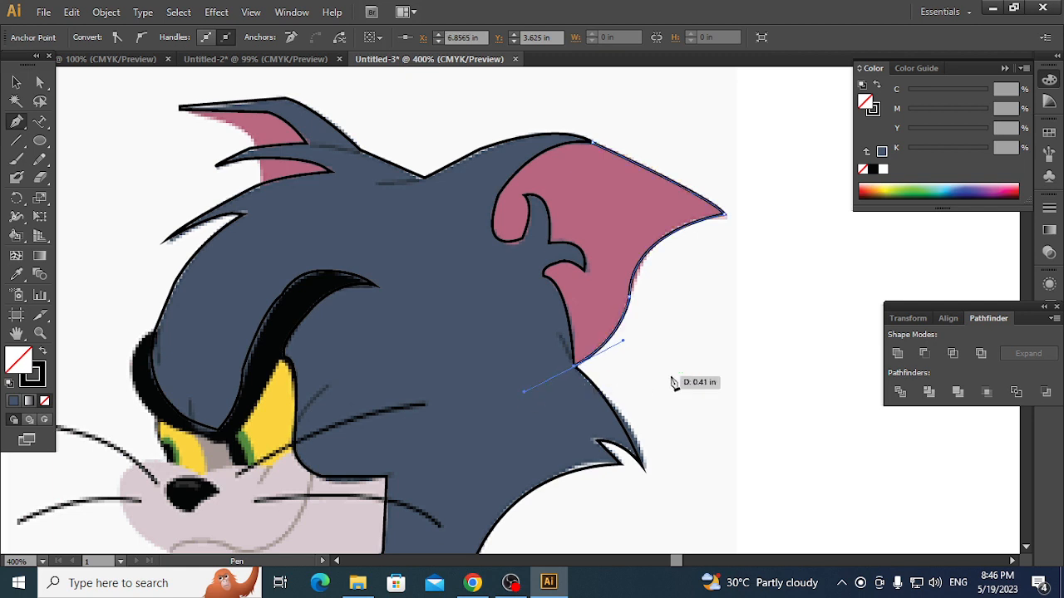
click(577, 368)
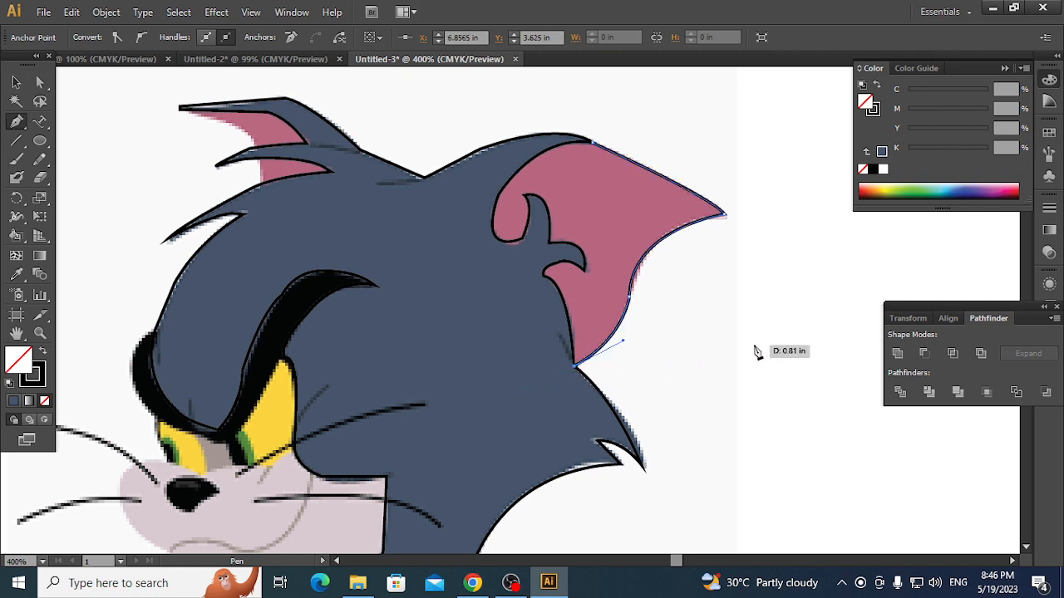
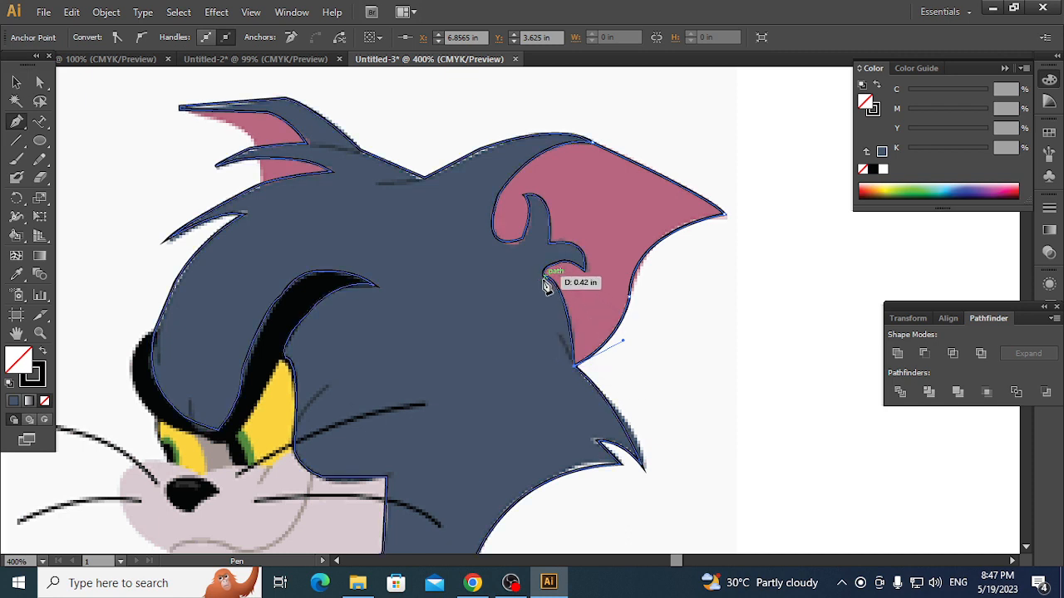
click(549, 283)
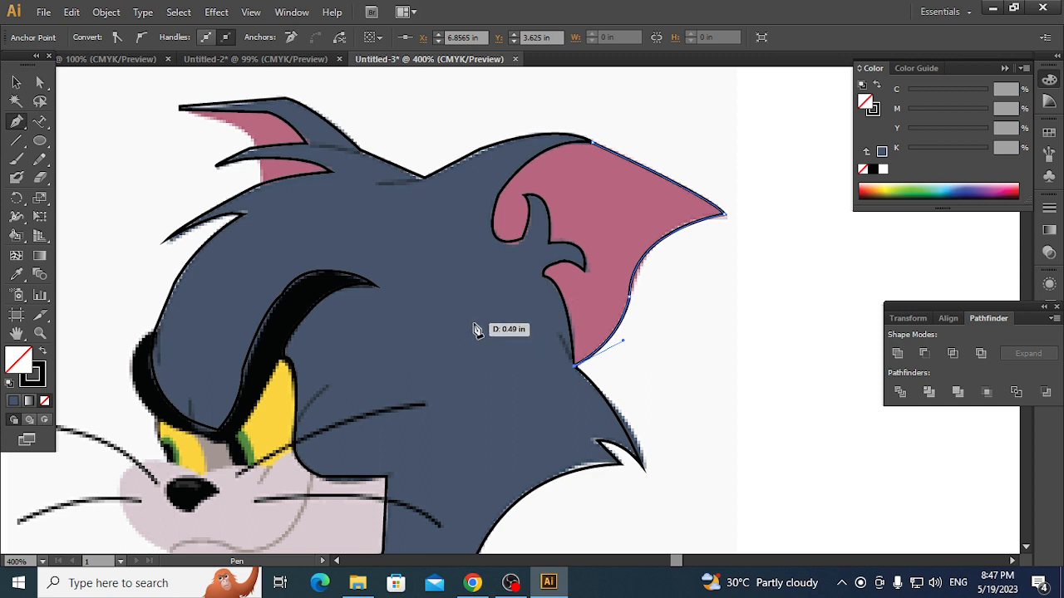
- Close the large ear's path with straight segments inside the head back at its blue tip, and delete the stray anchor point
click(453, 223)
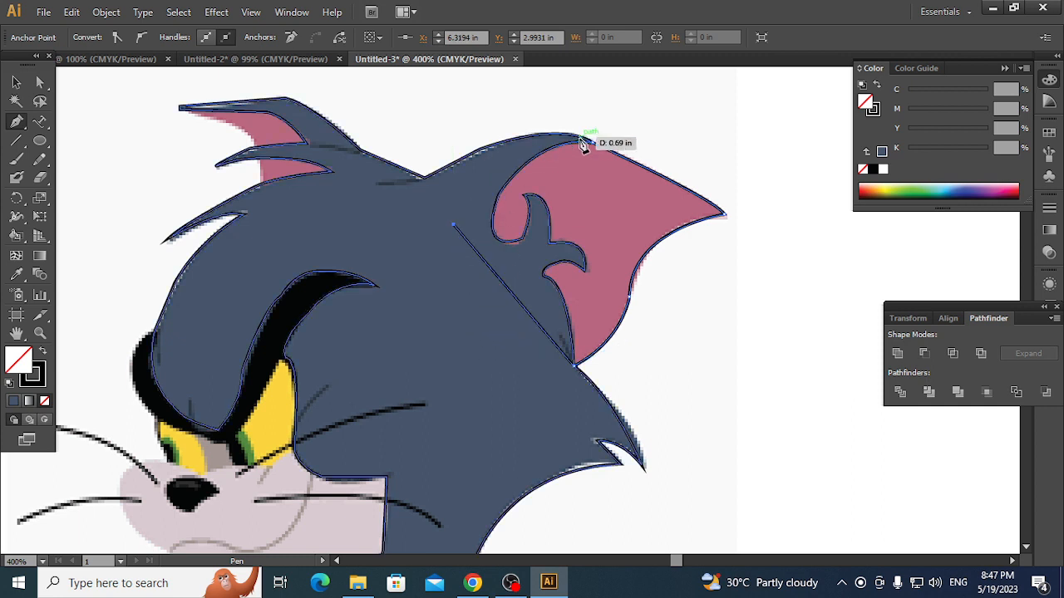
click(520, 143)
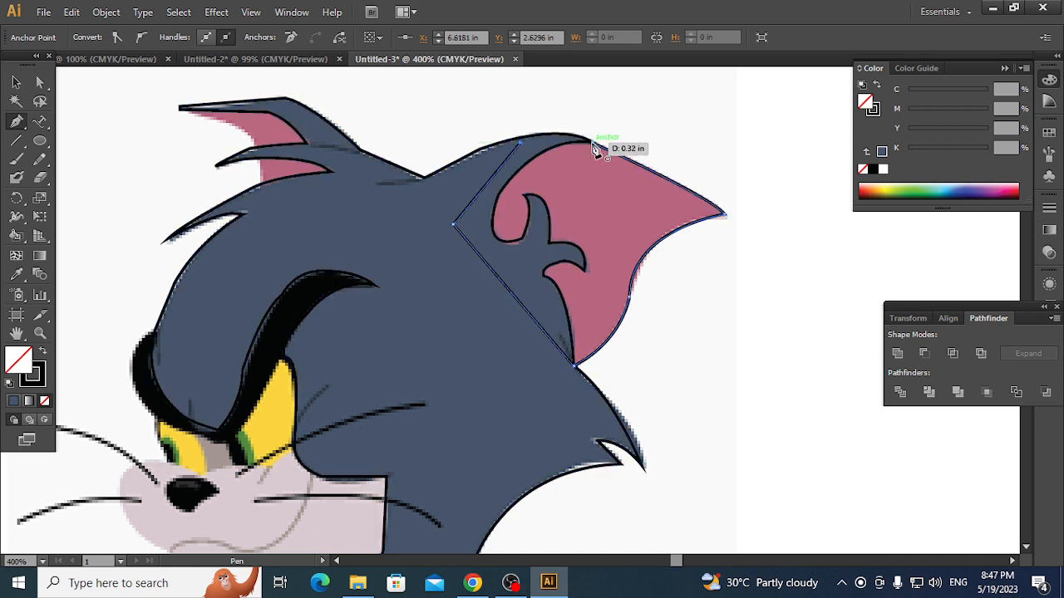
click(592, 144)
ctrl+click(749, 340)
click(747, 338)
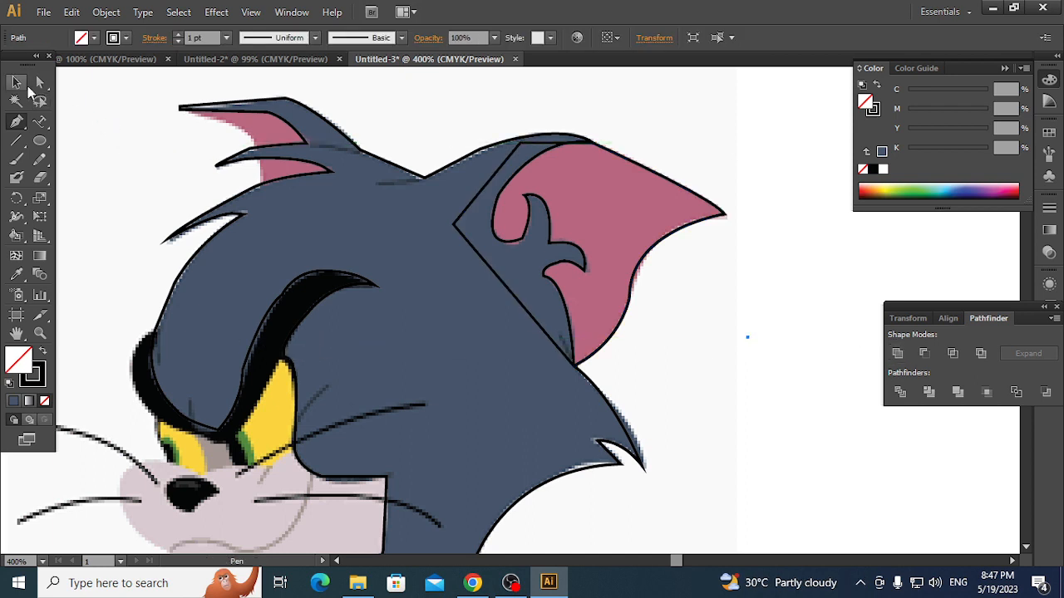
click(17, 82)
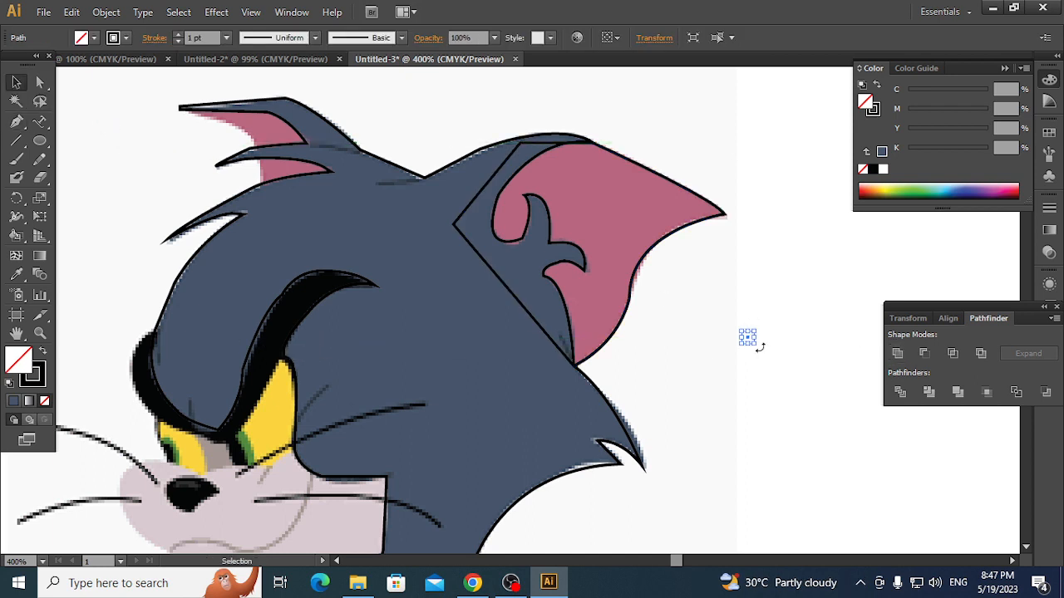
key(Delete)
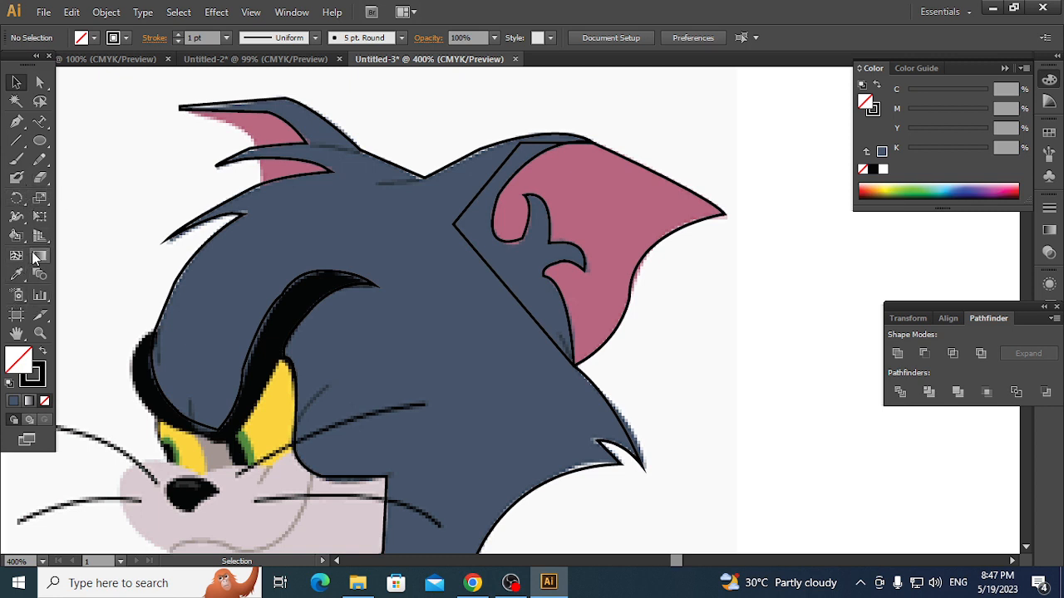
- Start a Pen path at the small ear's tip and curve it along the pink outer edge to the forehead fur
click(20, 123)
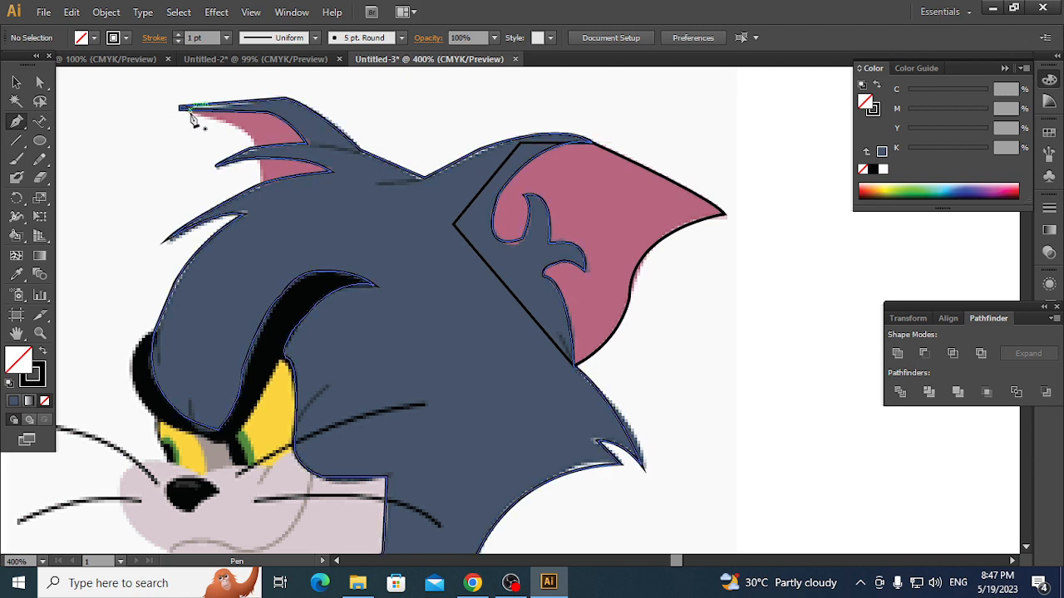
click(183, 109)
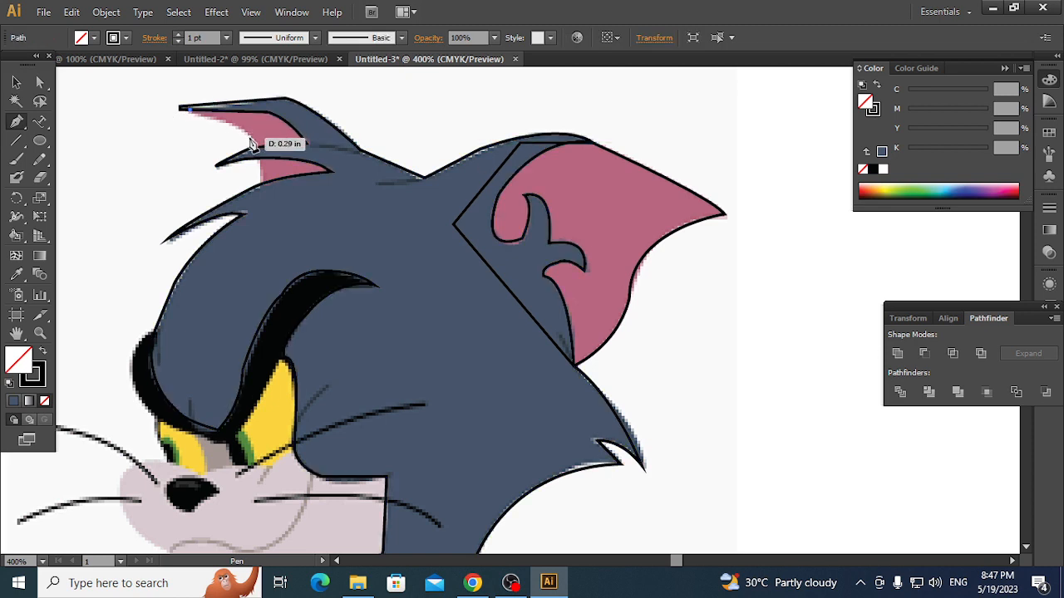
click(256, 150)
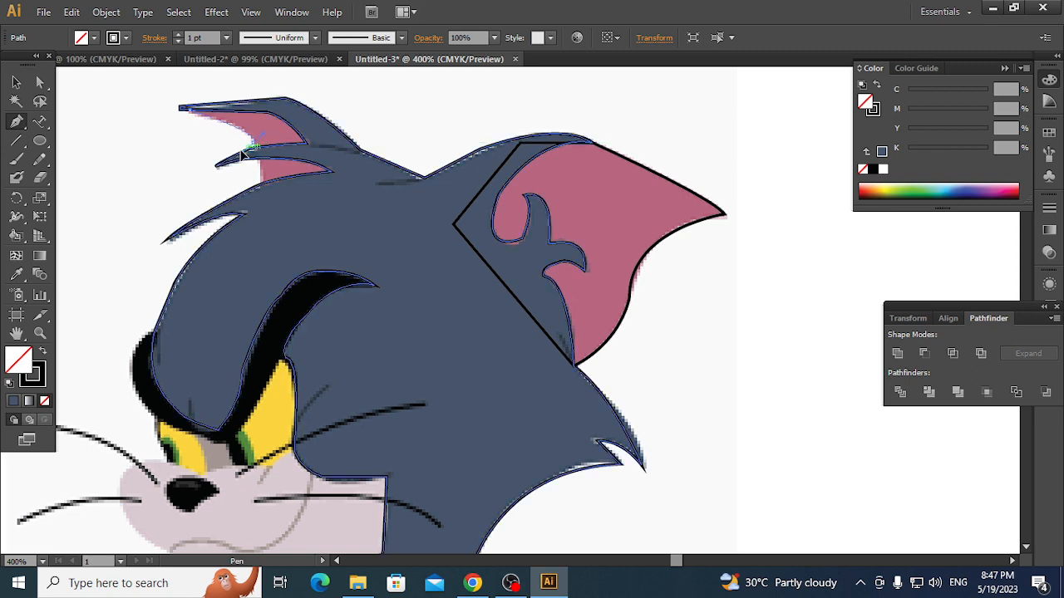
drag(251, 163, 247, 191)
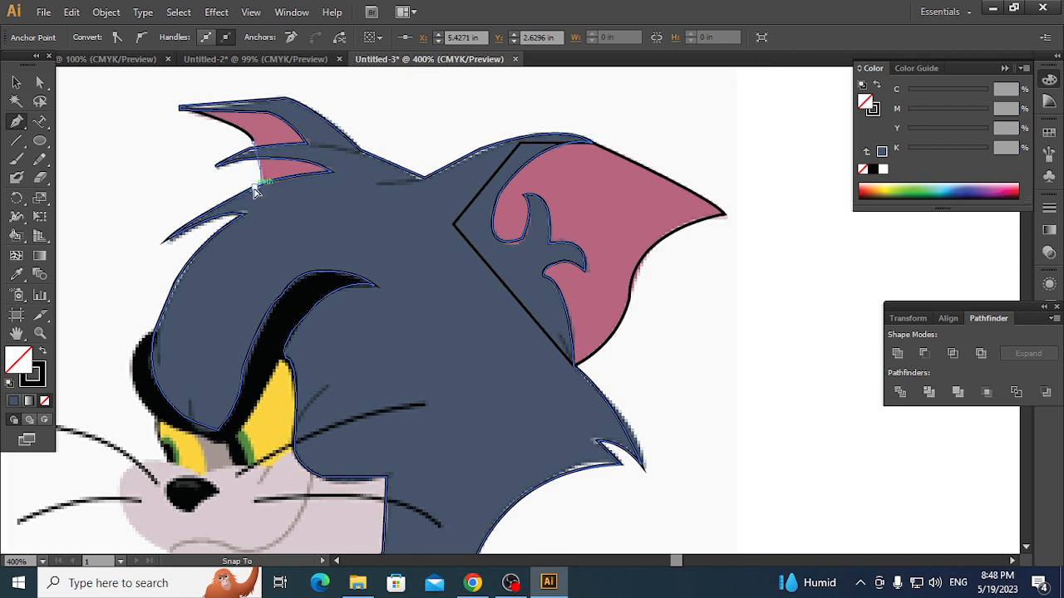
- Close the small ear's path with straight segments running inside the head back to the ear tip, and deselect it
drag(249, 192, 349, 190)
drag(189, 108, 282, 117)
click(283, 106)
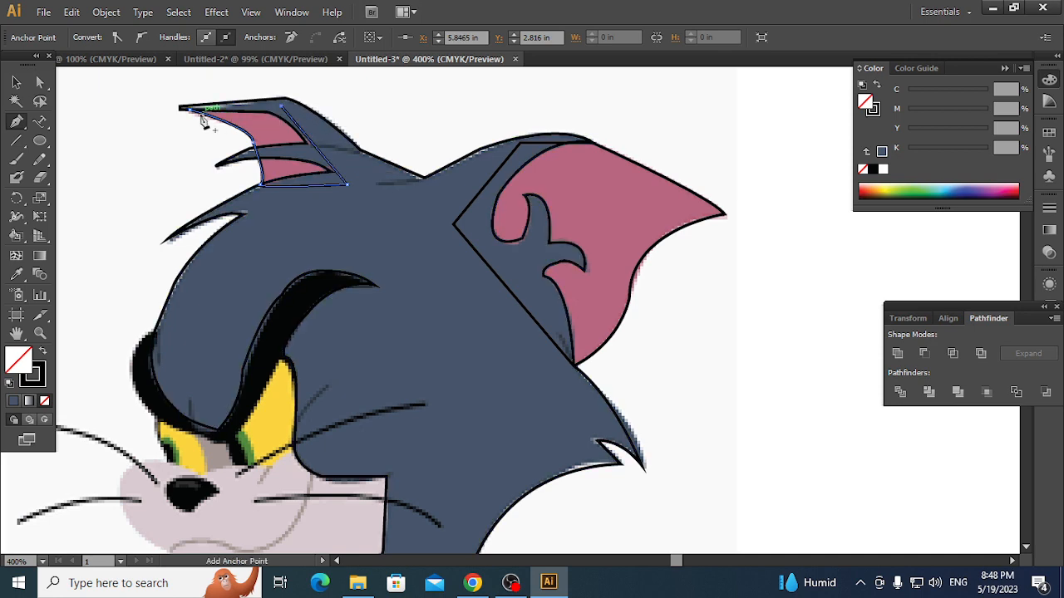
click(190, 111)
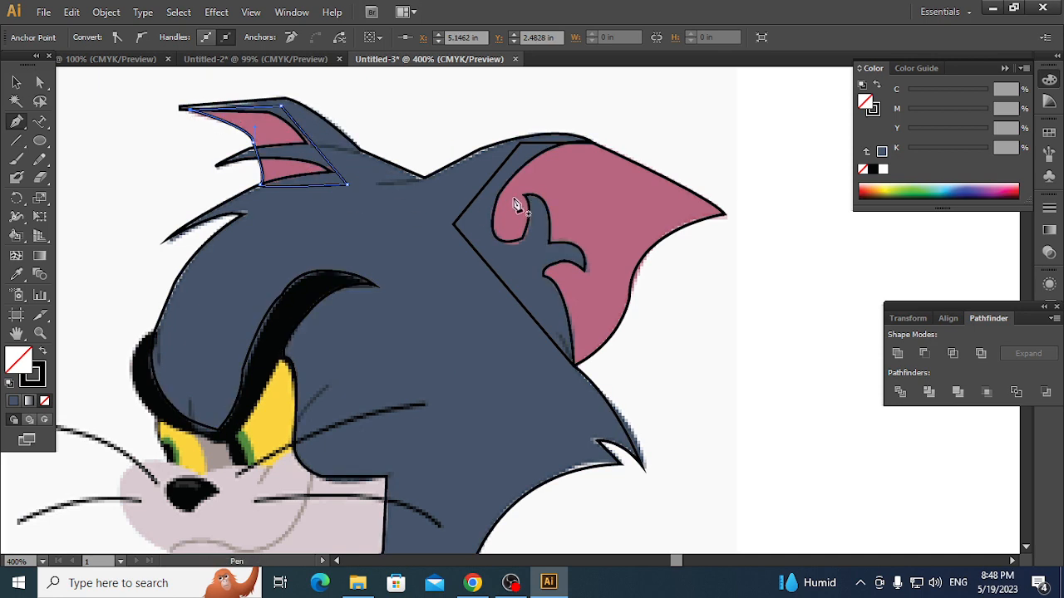
click(16, 81)
click(130, 157)
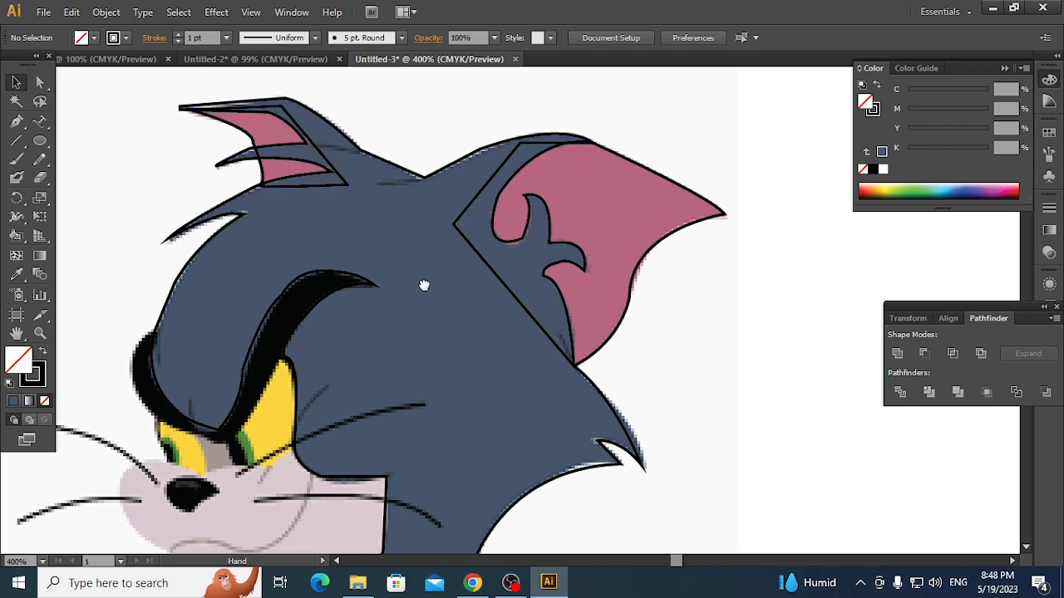
- Start a Pen path on the muzzle above the nose, curving around the snout to a corner point at the mouth's front end
scroll(463, 218, down, 3)
scroll(463, 219, left, 2)
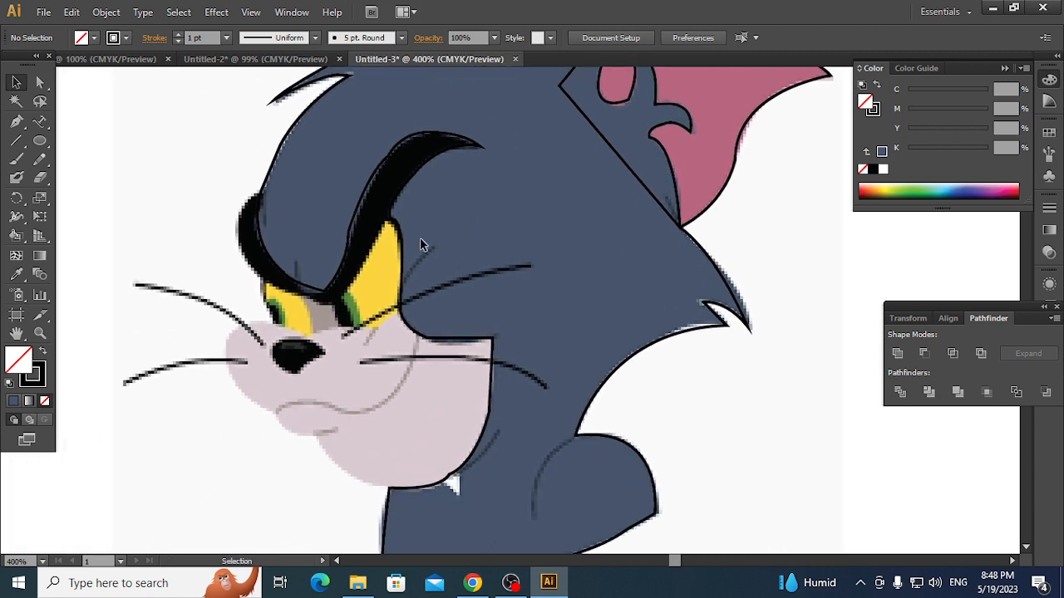
scroll(532, 268, down, 1)
scroll(573, 269, left, 1)
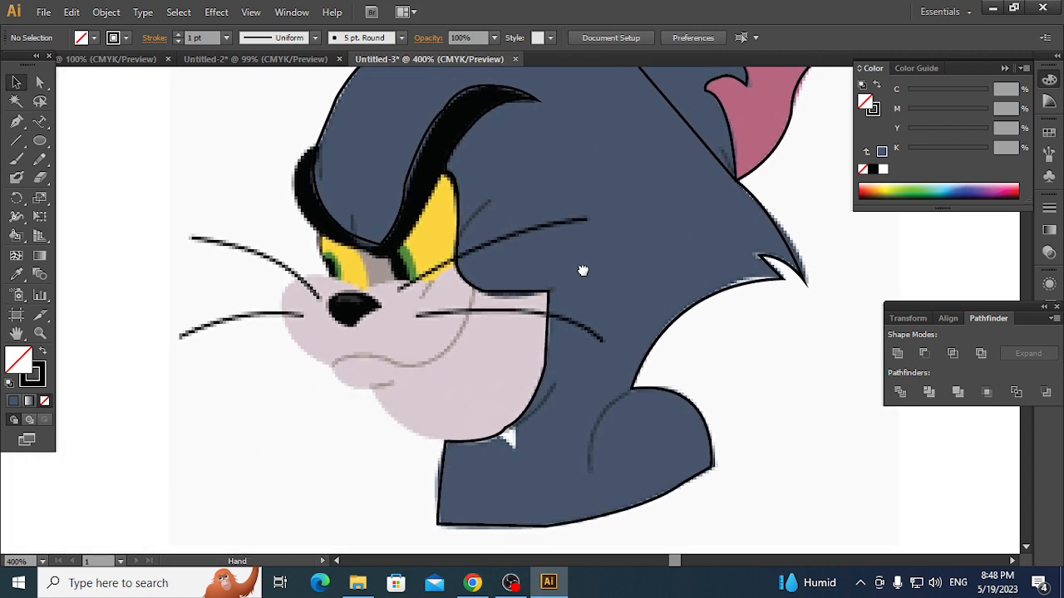
click(17, 121)
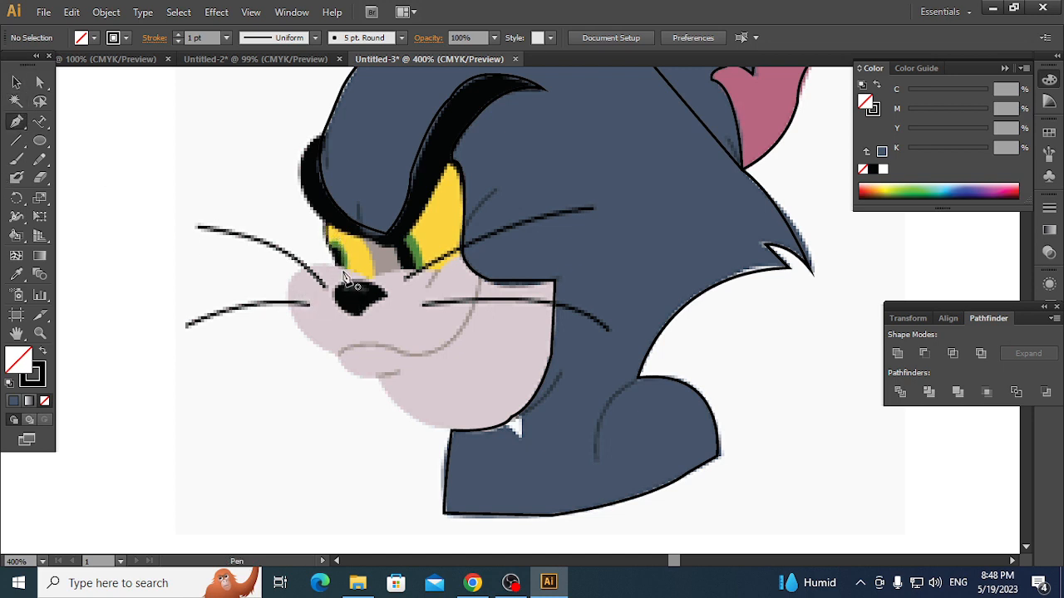
mouse_move(322, 272)
mouse_down()
mouse_move(292, 261)
mouse_move(301, 289)
mouse_move(316, 270)
mouse_up()
mouse_move(285, 316)
mouse_down()
mouse_move(293, 304)
mouse_move(284, 318)
mouse_move(311, 346)
mouse_move(301, 332)
mouse_up()
click(290, 305)
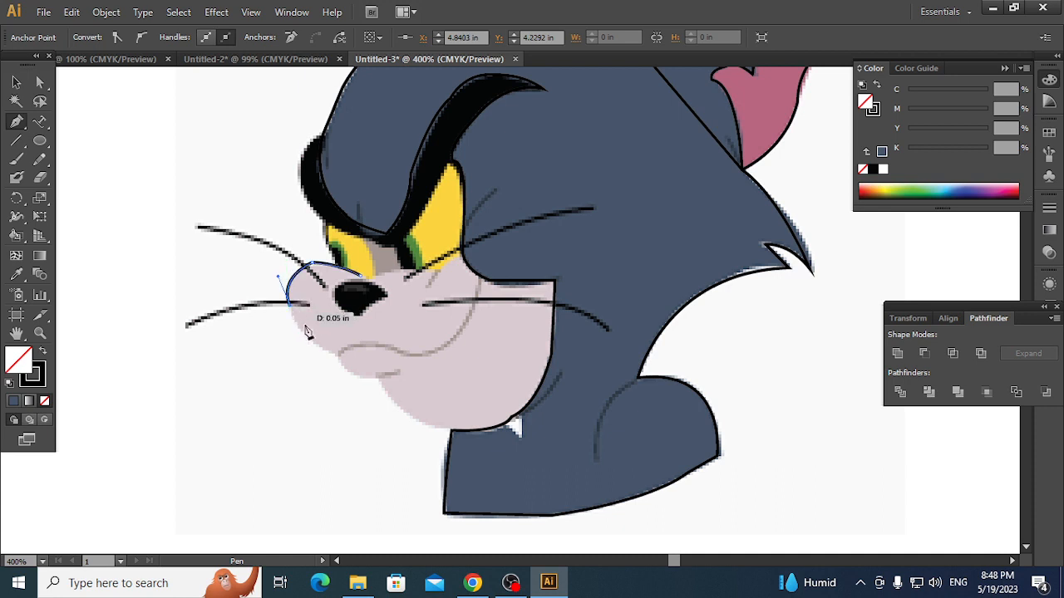
drag(333, 353, 380, 372)
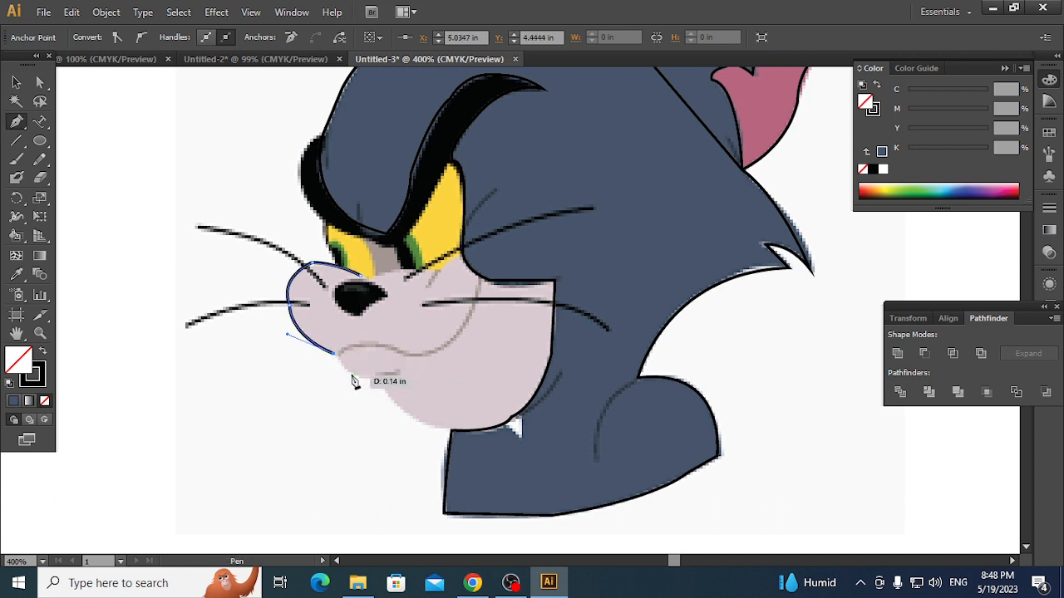
click(337, 354)
- Continue the muzzle path around the lower lip and along the chin to the neck, with corner points at the lip's end and neck
drag(379, 378, 412, 371)
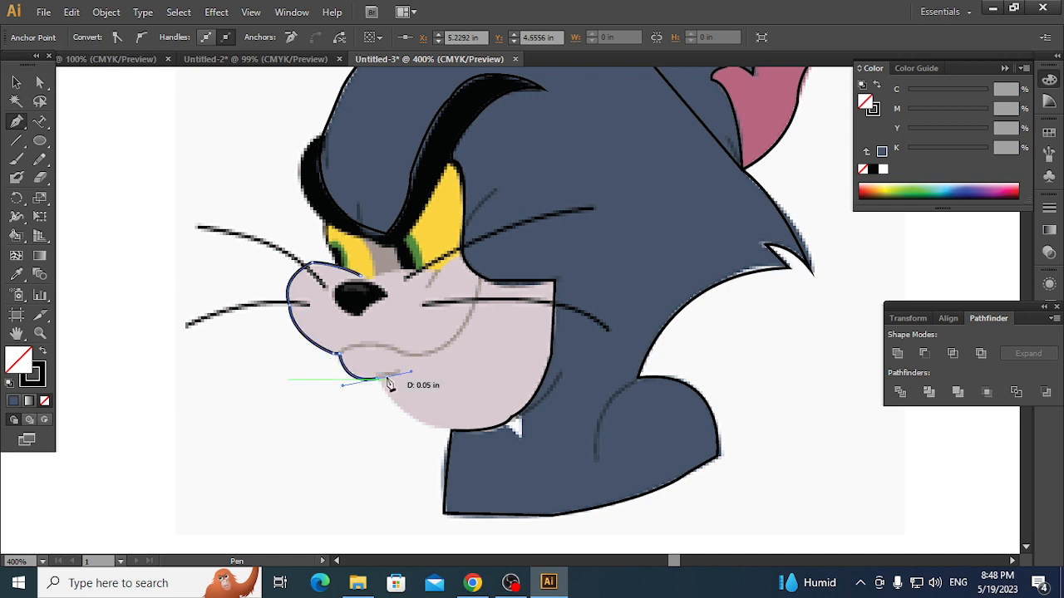
click(379, 384)
drag(449, 432, 499, 439)
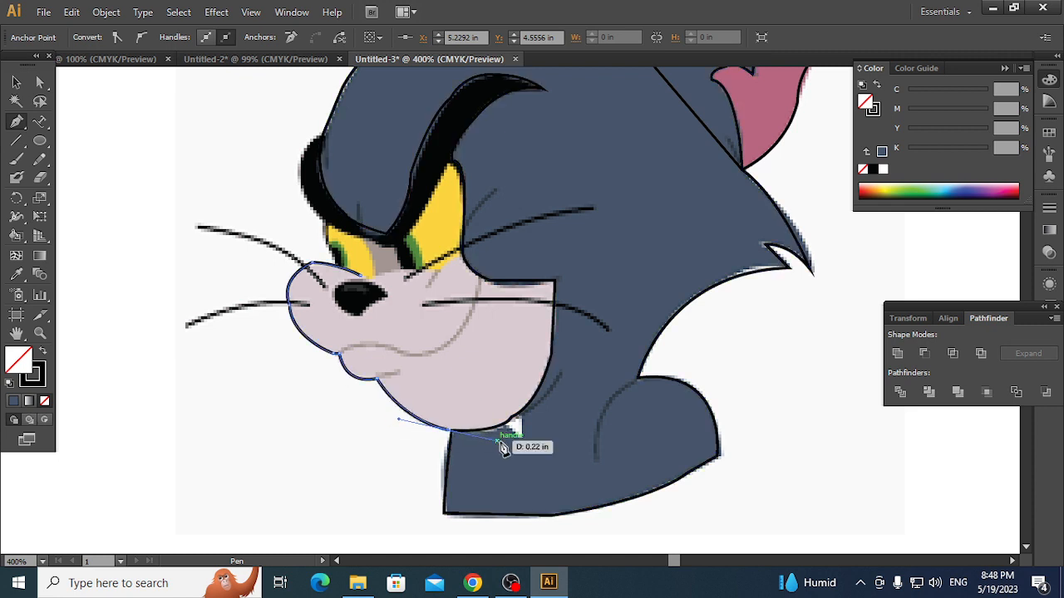
click(451, 432)
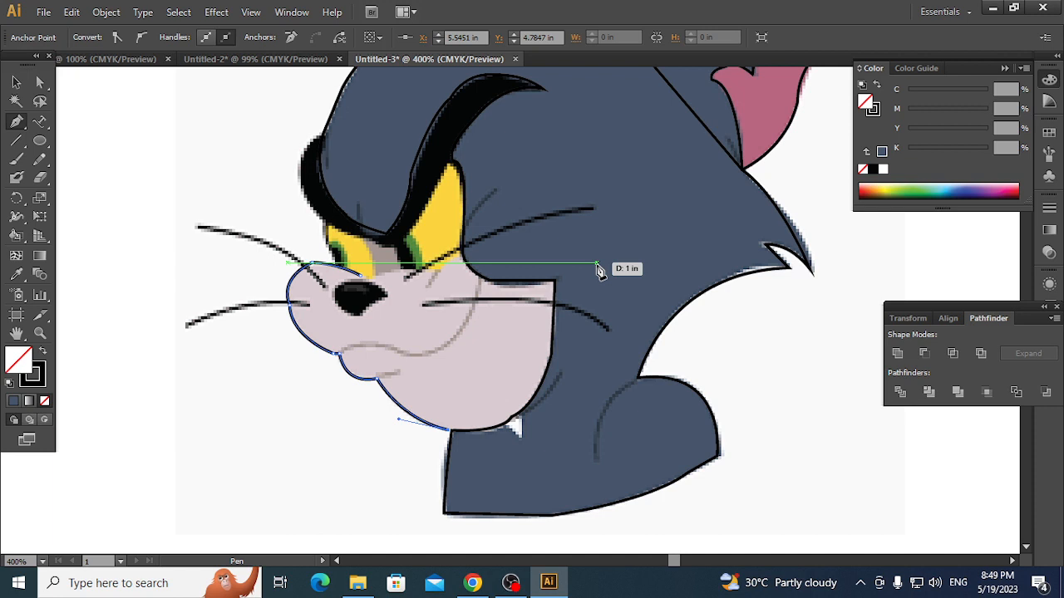
- Close the muzzle path behind the cheek and along the lower edge of the eyes to its start above the nose, and deselect it
click(597, 267)
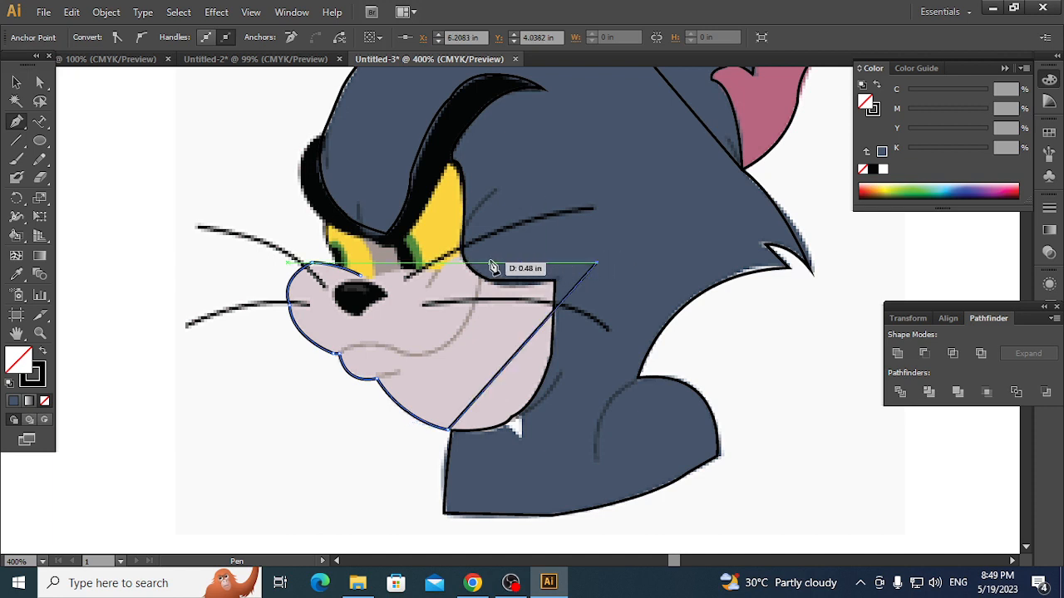
key(ctrl+z)
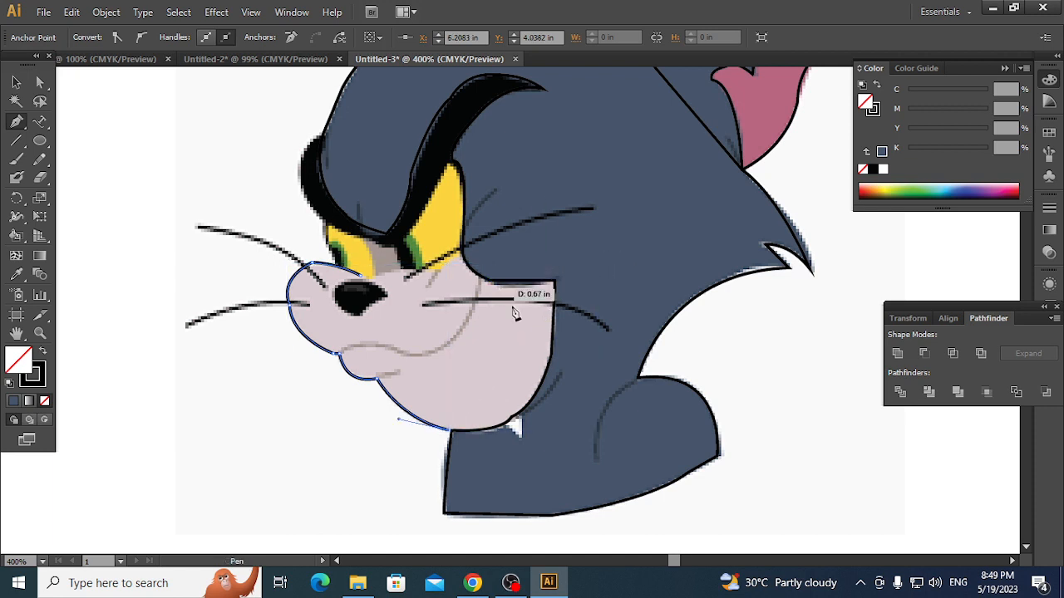
click(572, 426)
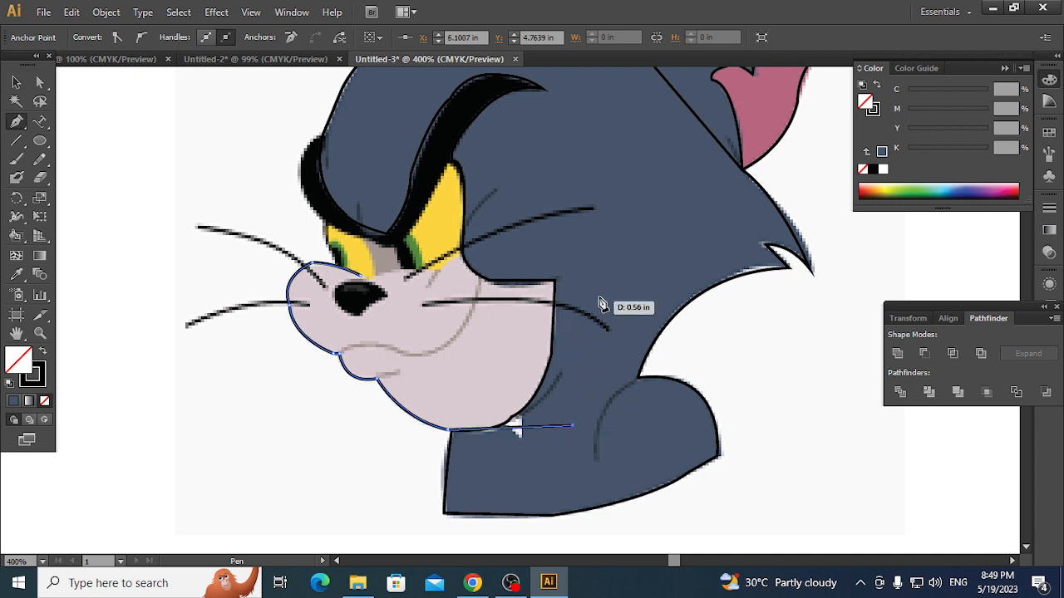
click(595, 274)
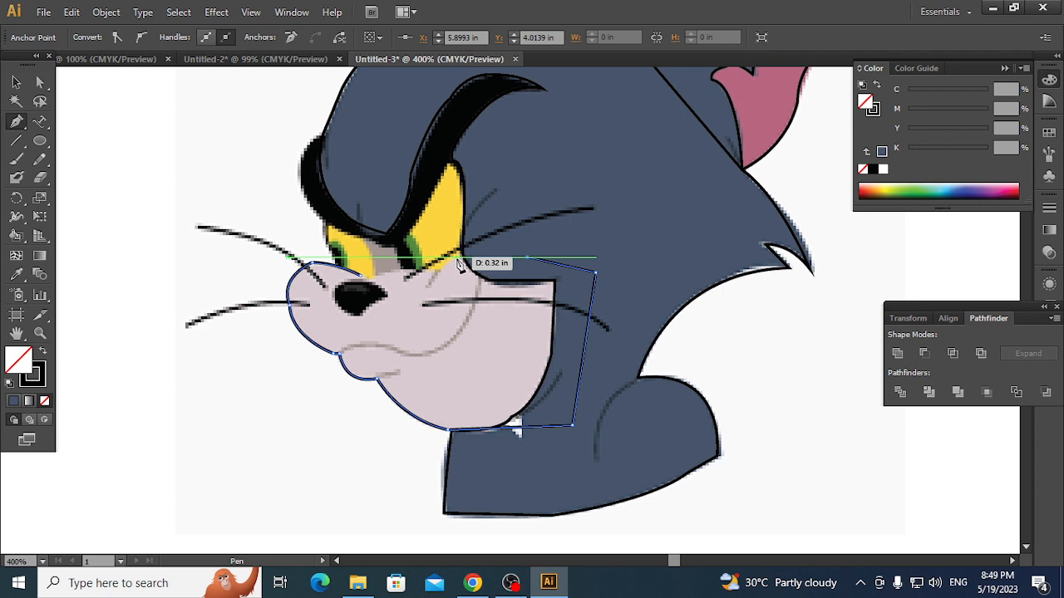
click(464, 261)
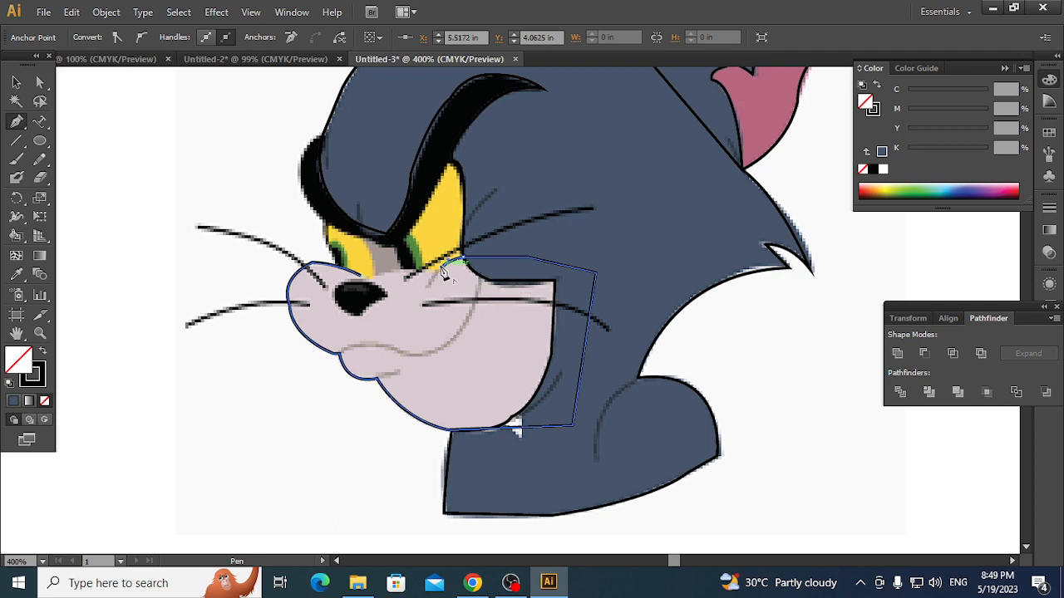
click(363, 281)
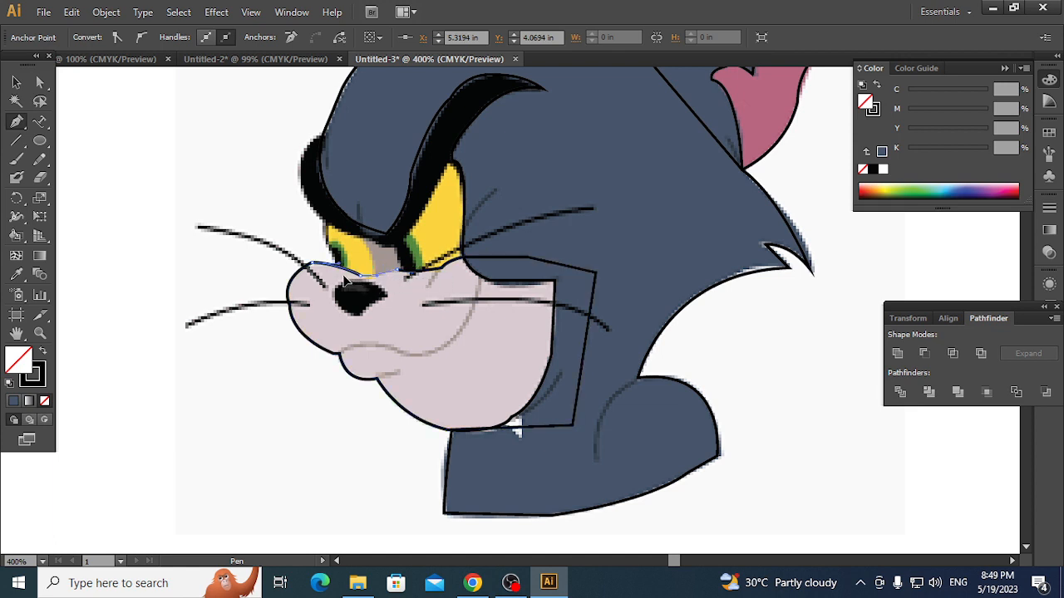
ctrl+click(773, 355)
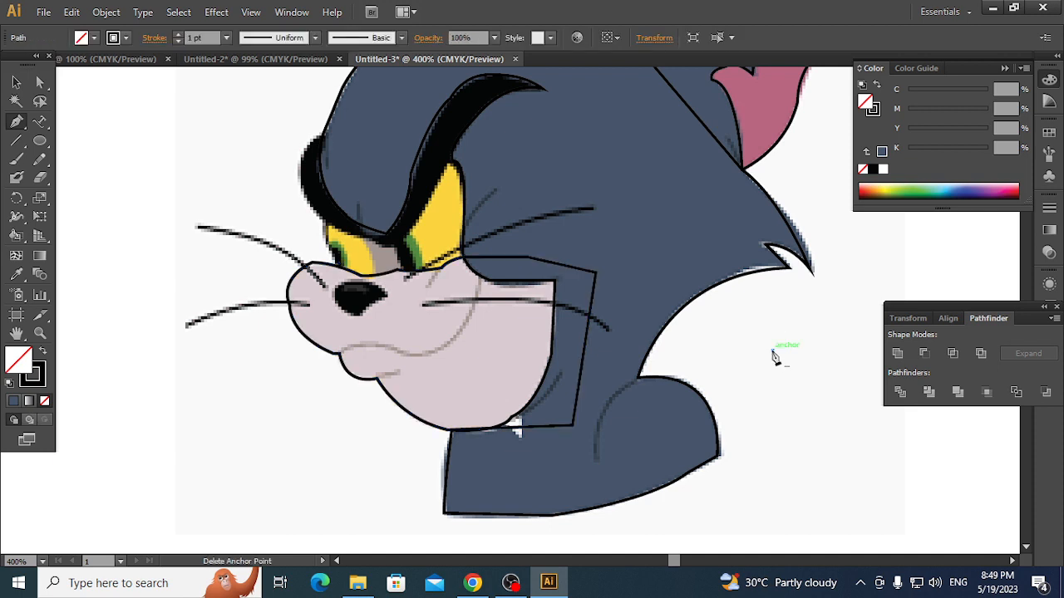
click(772, 350)
- Select all the traced head, ear and muzzle outlines together and move them off the reference image to the empty area on its right
drag(791, 380, 656, 516)
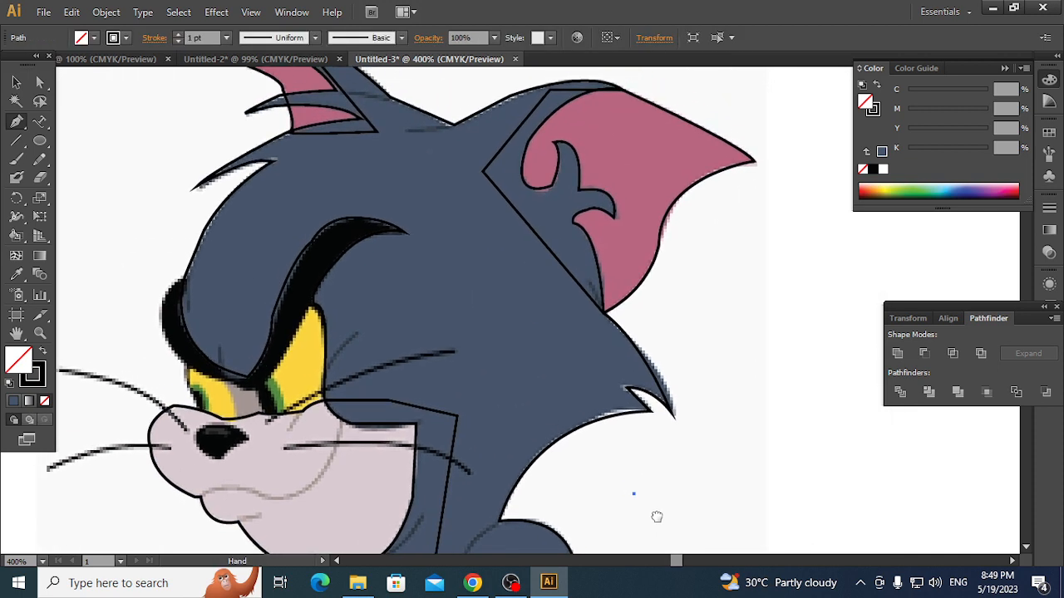
key(v)
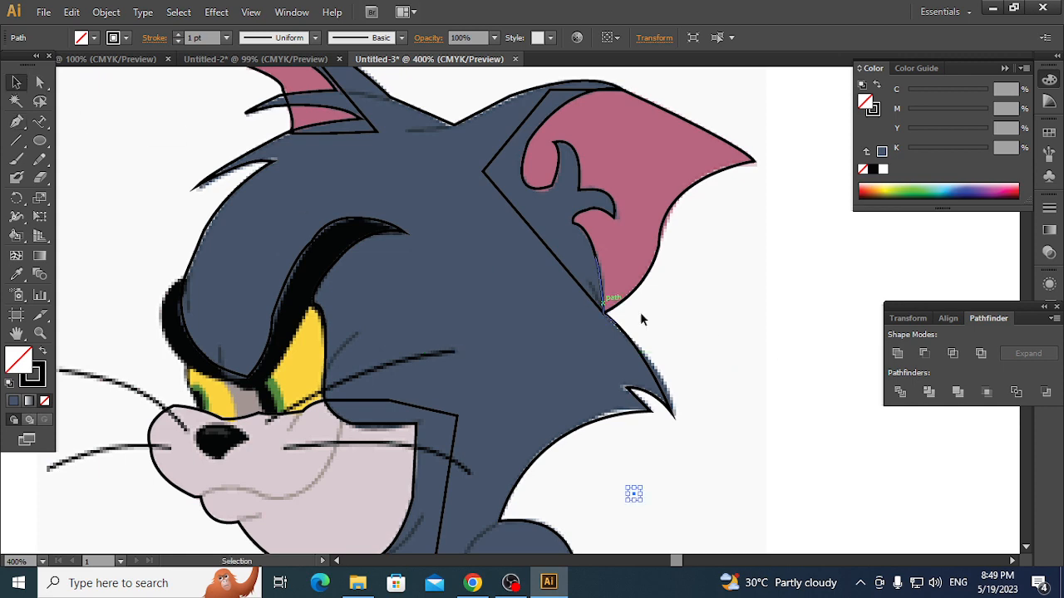
key(ctrl+minus)
key(ctrl+minus)
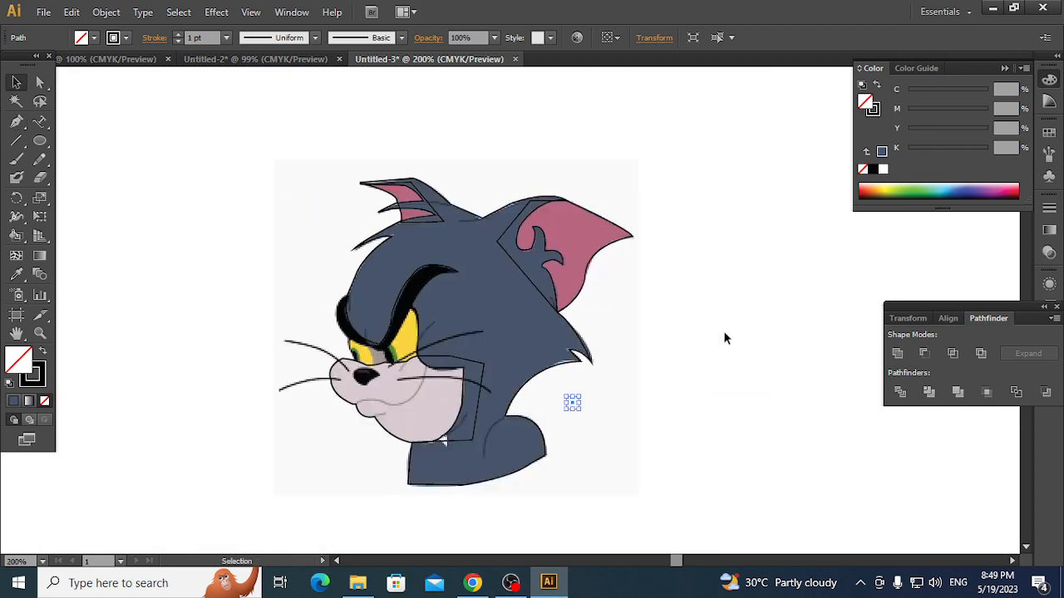
drag(313, 177, 671, 512)
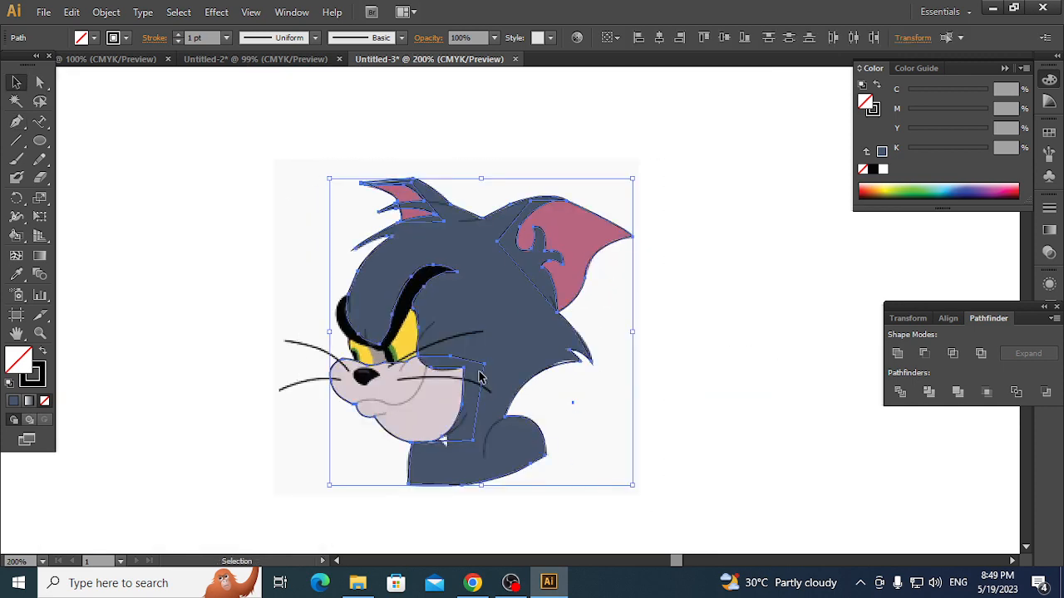
drag(480, 371, 731, 366)
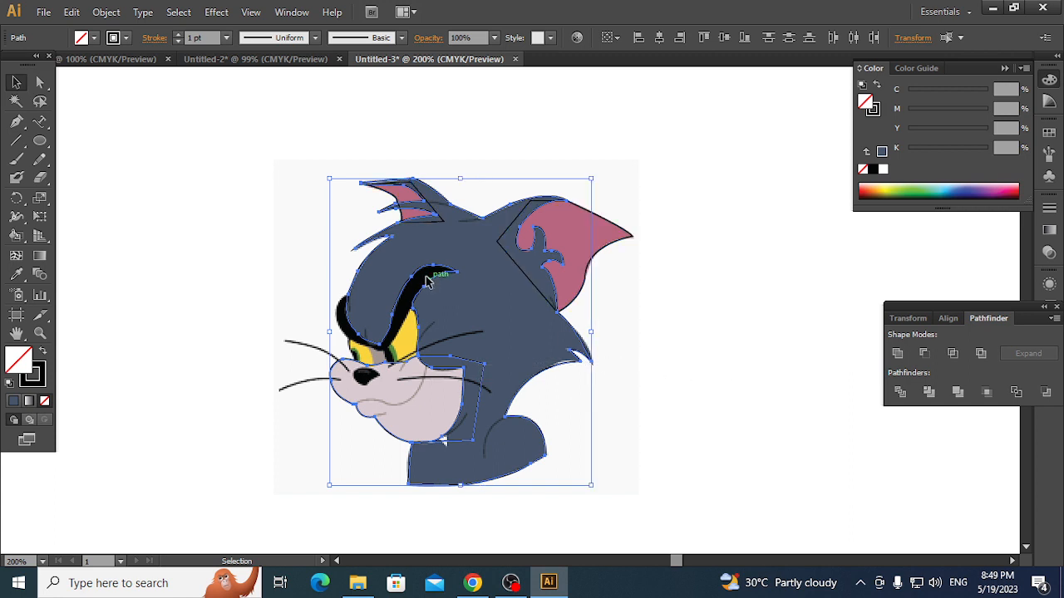
key(ctrl+z)
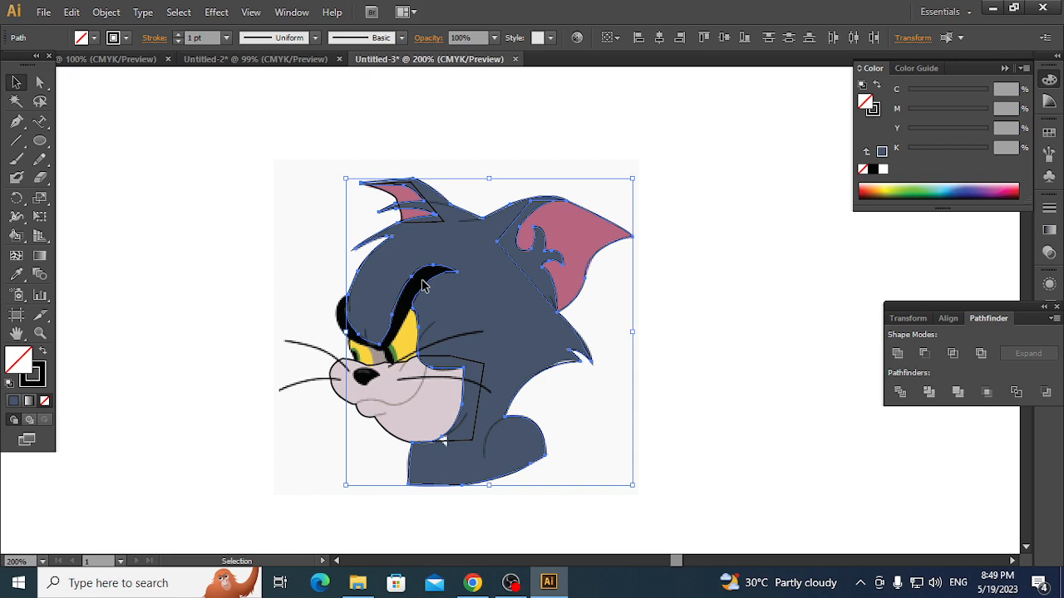
drag(708, 183, 274, 499)
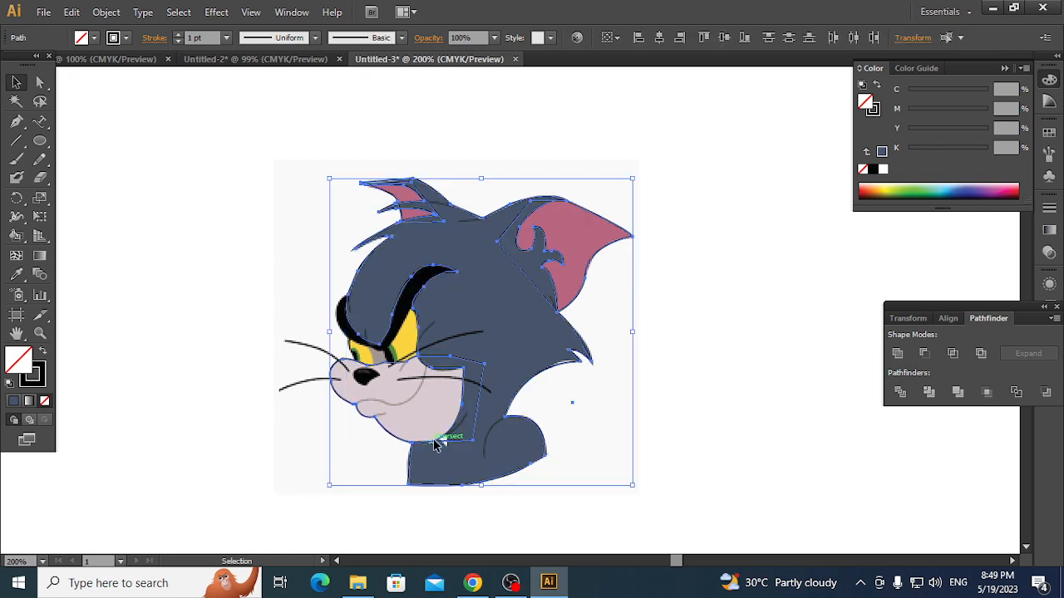
drag(436, 447, 763, 416)
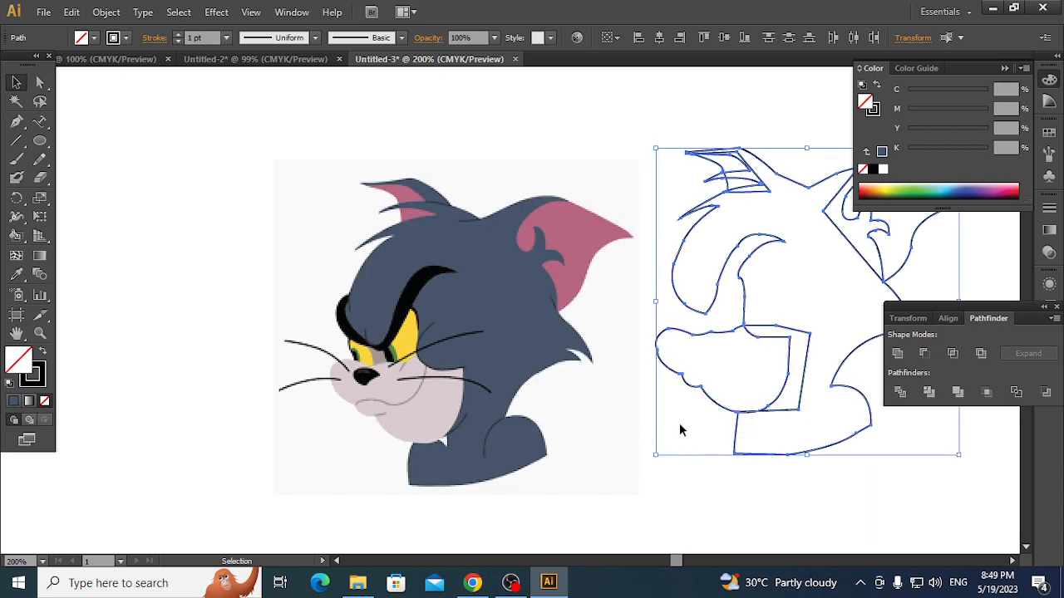
- Deselect the moved outlines, then fill the head outline with the blue-gray sampled from the reference cat's head using the Eyedropper
key(ctrl+minus)
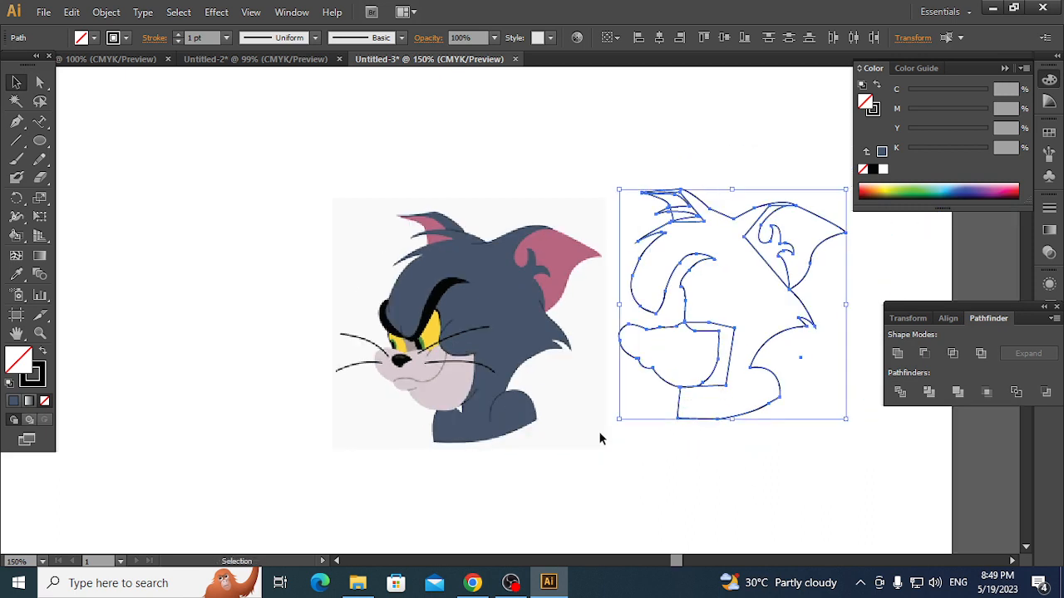
click(677, 468)
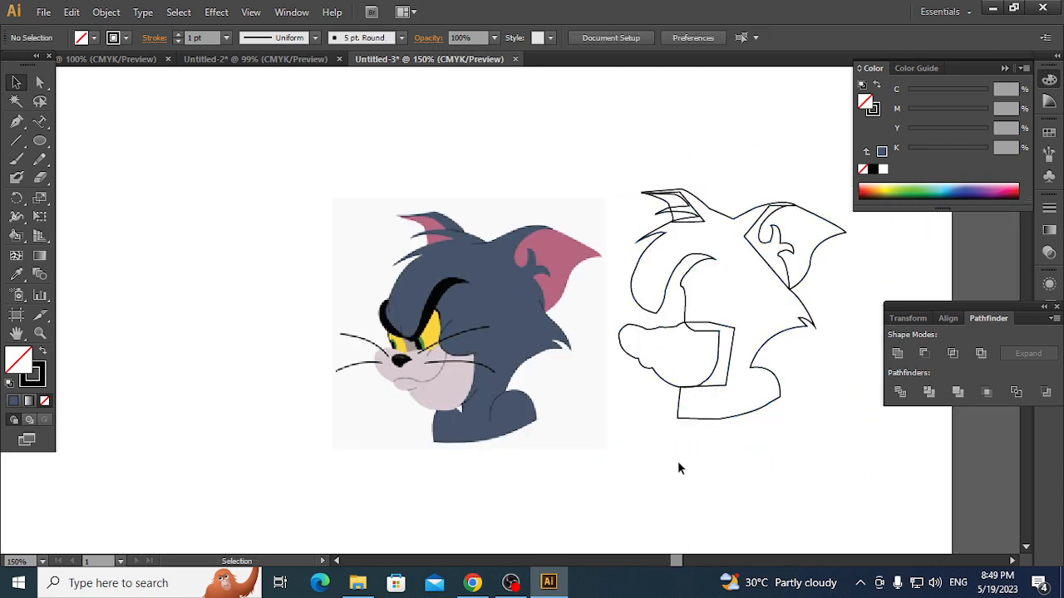
click(705, 261)
click(17, 279)
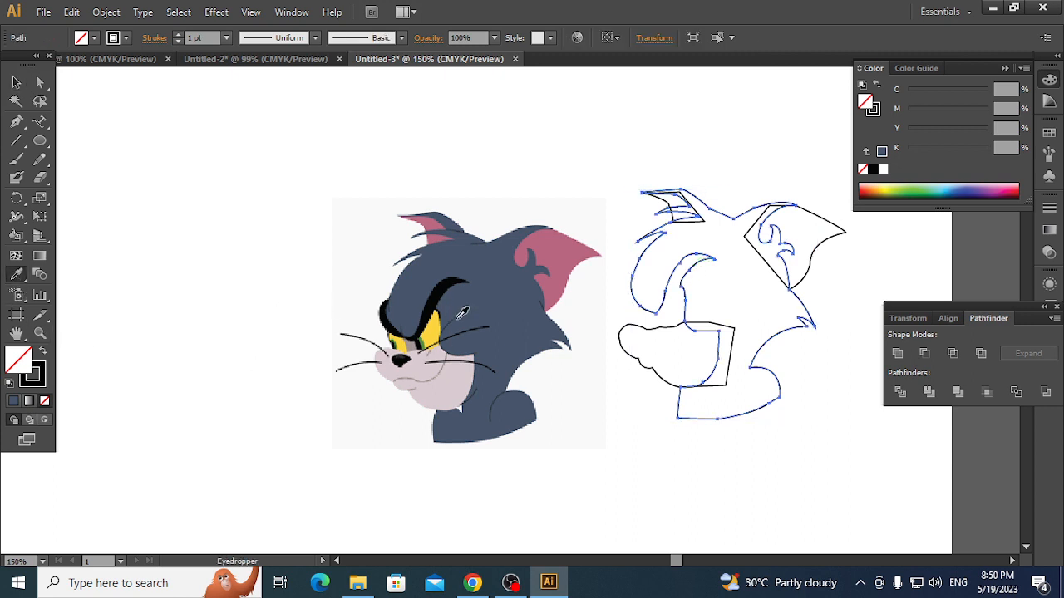
click(485, 316)
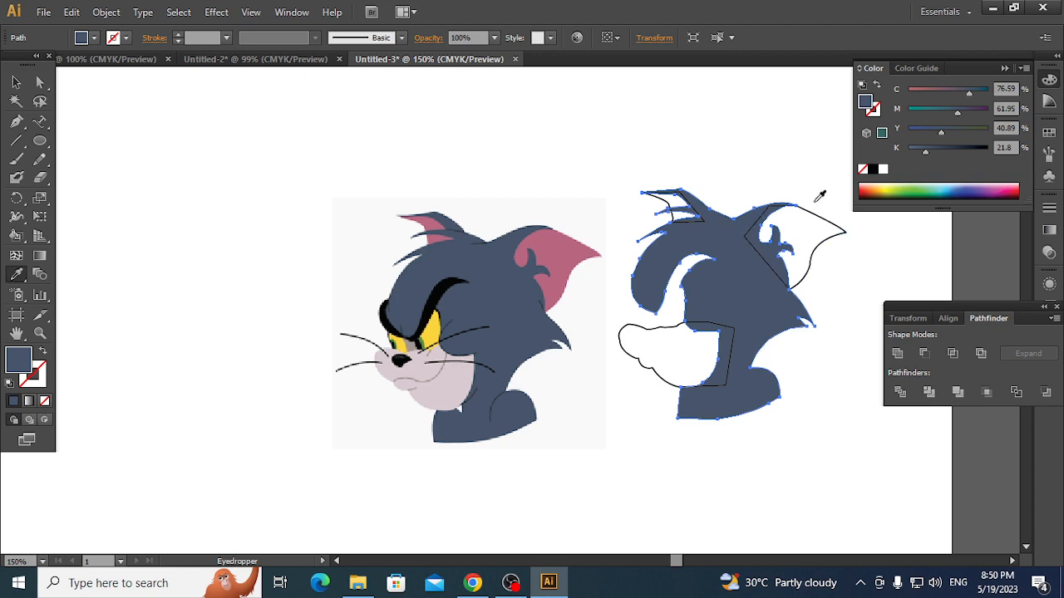
- Fill the large ear shape with the pink sampled from the reference ear and send it backward behind the head shape
click(16, 82)
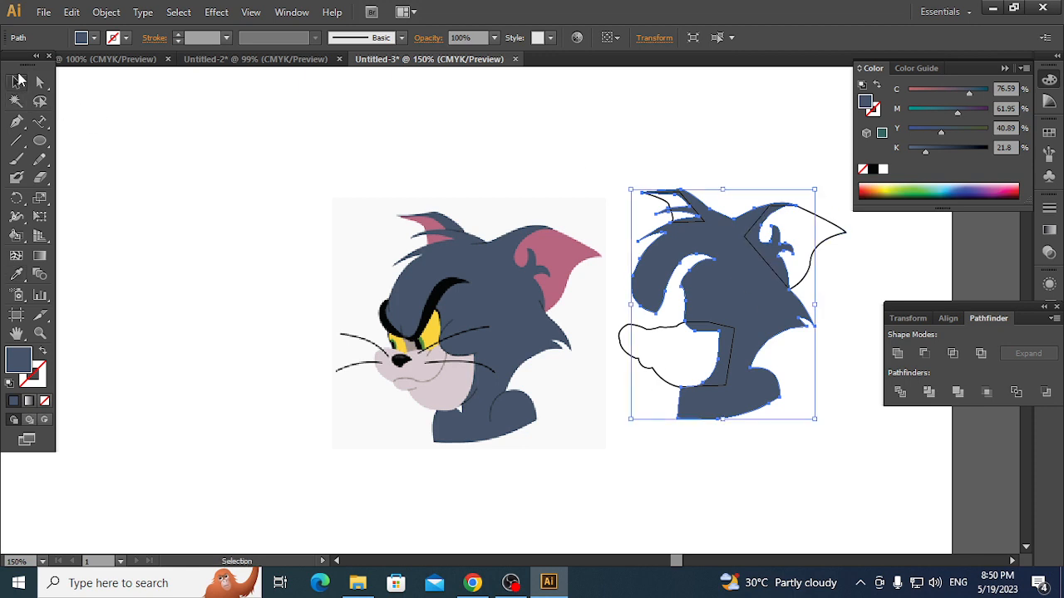
click(839, 233)
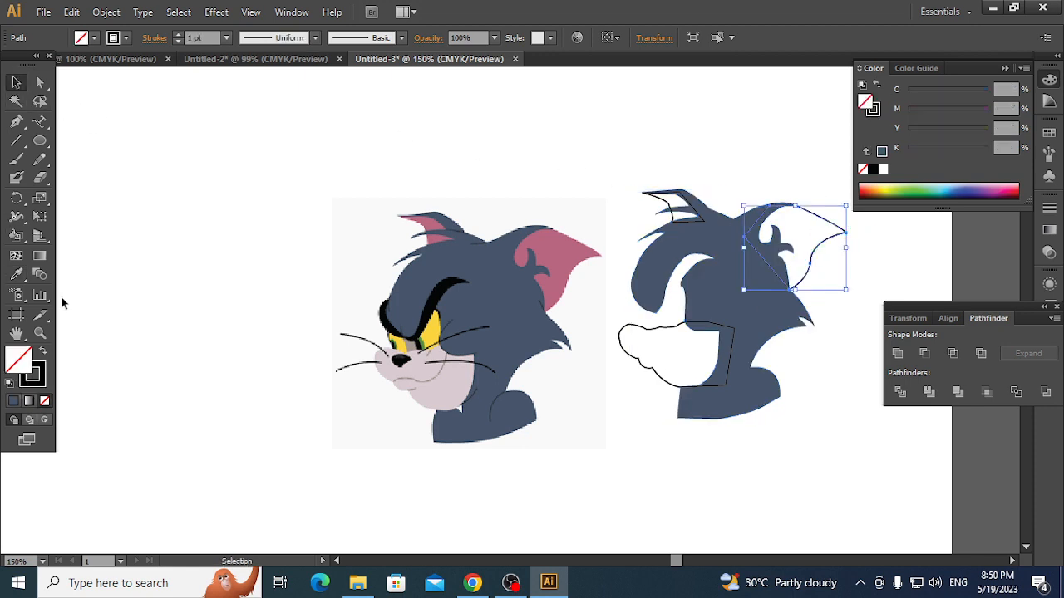
click(17, 275)
click(567, 241)
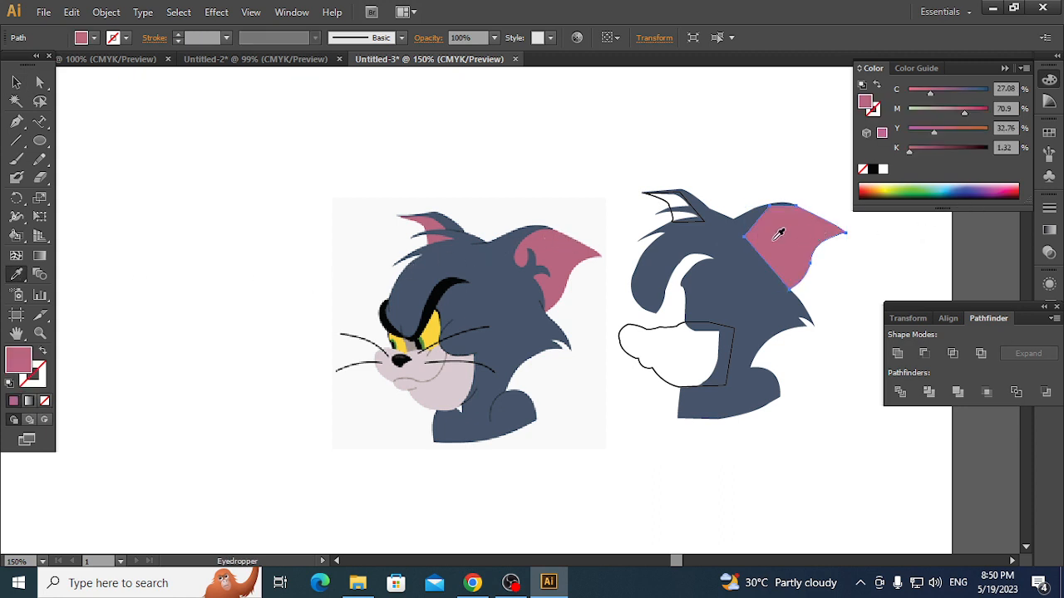
click(16, 82)
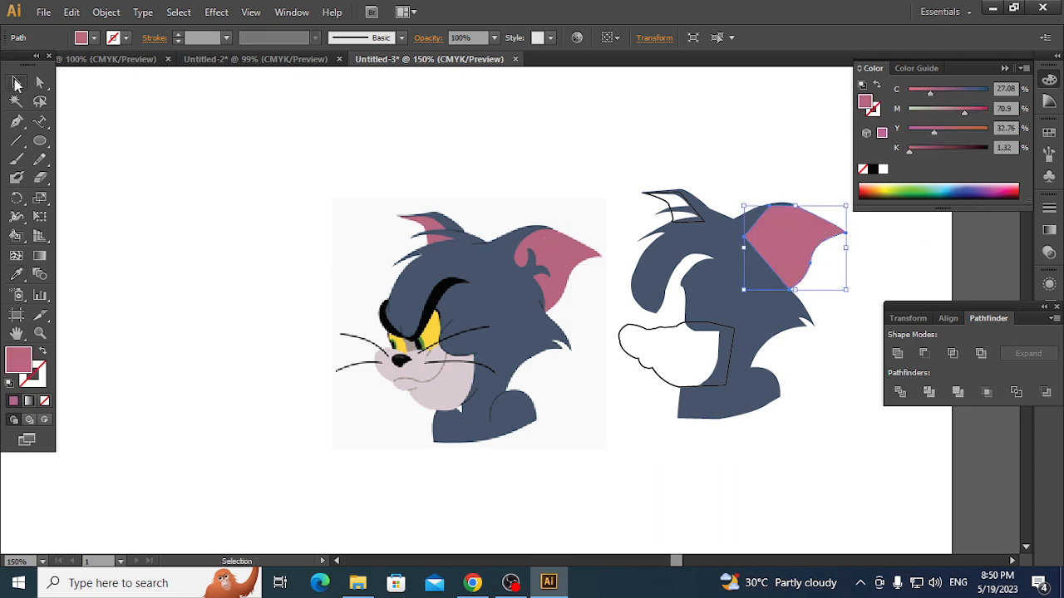
right_click(790, 259)
mouse_move(903, 469)
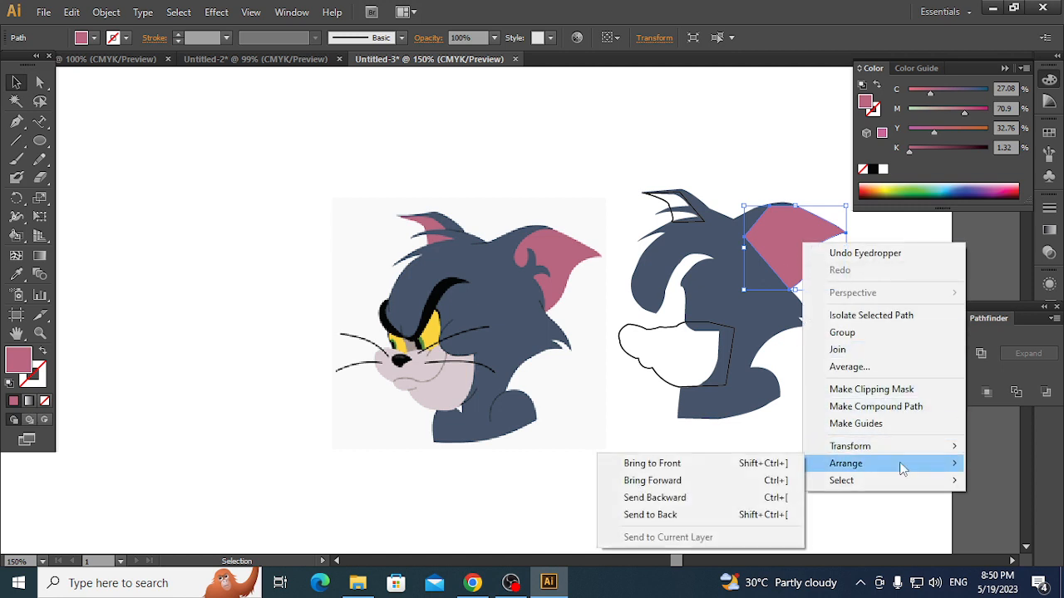
click(679, 499)
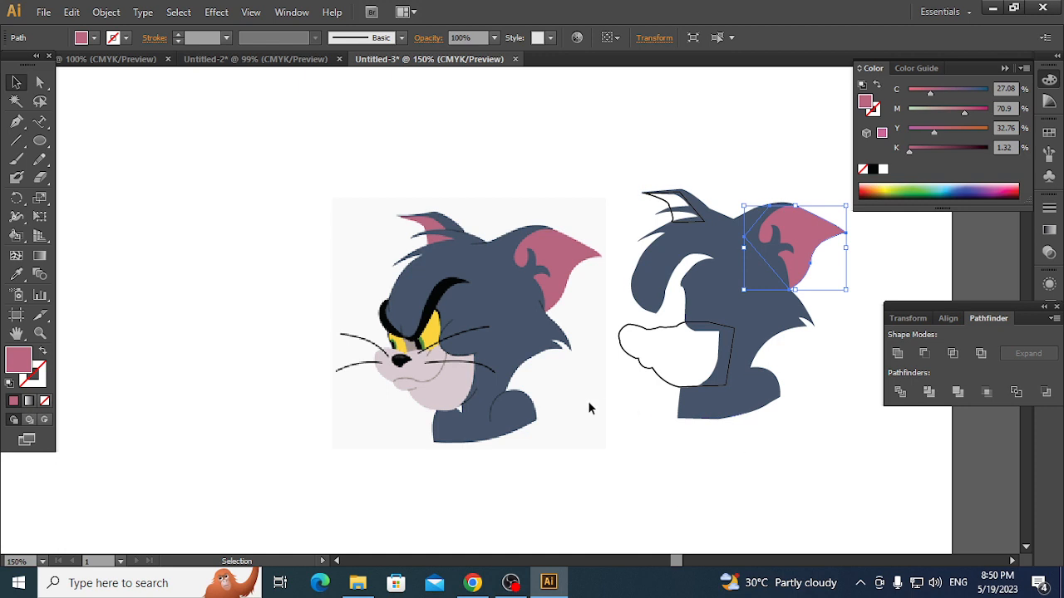
click(595, 447)
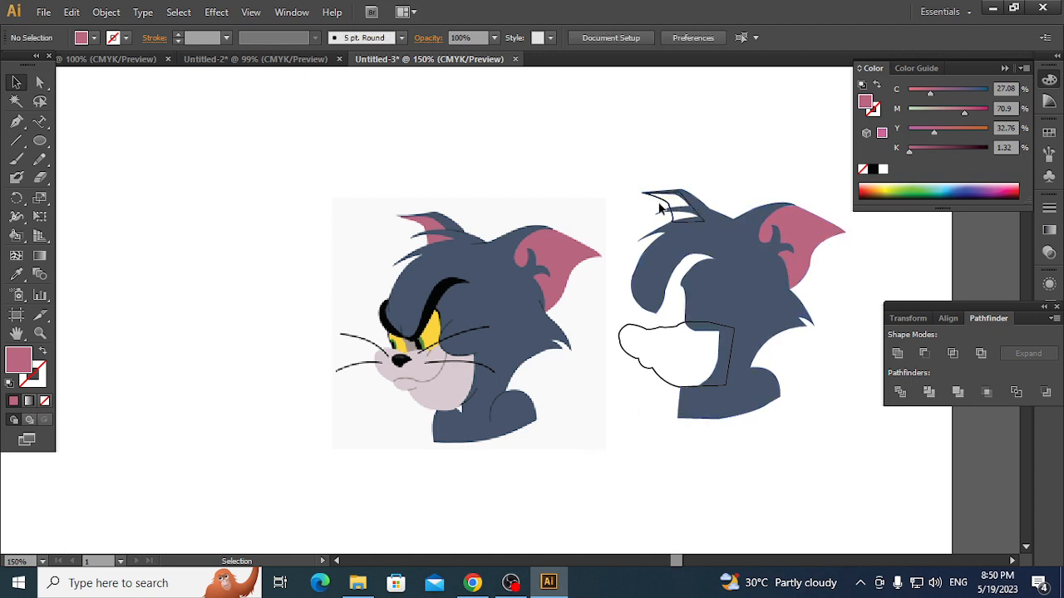
- Fill the small ear shape with the pink sampled from the reference's small ear and send it backward behind the head shape
click(662, 205)
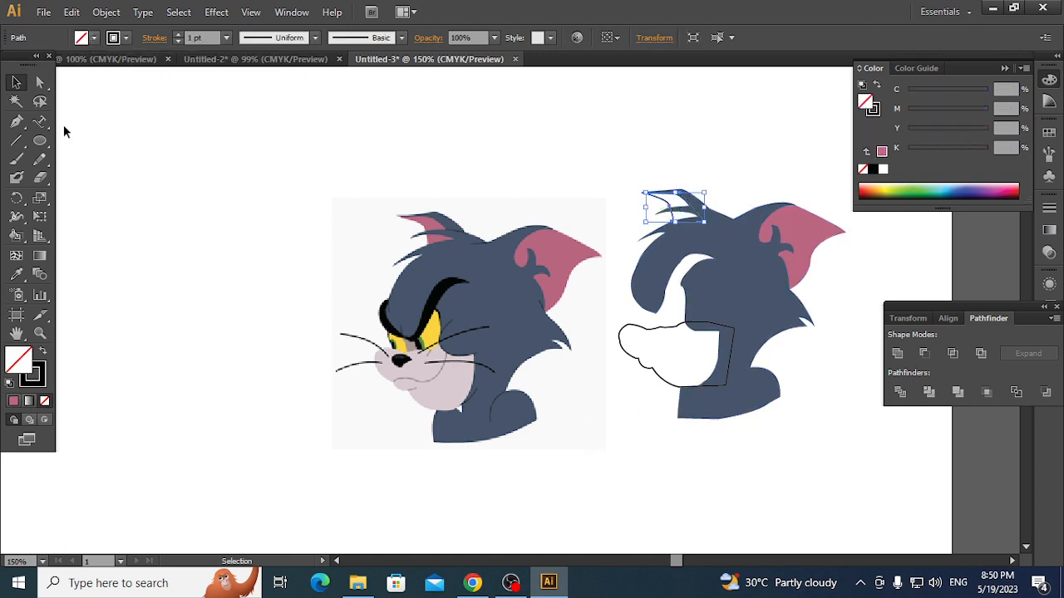
click(17, 274)
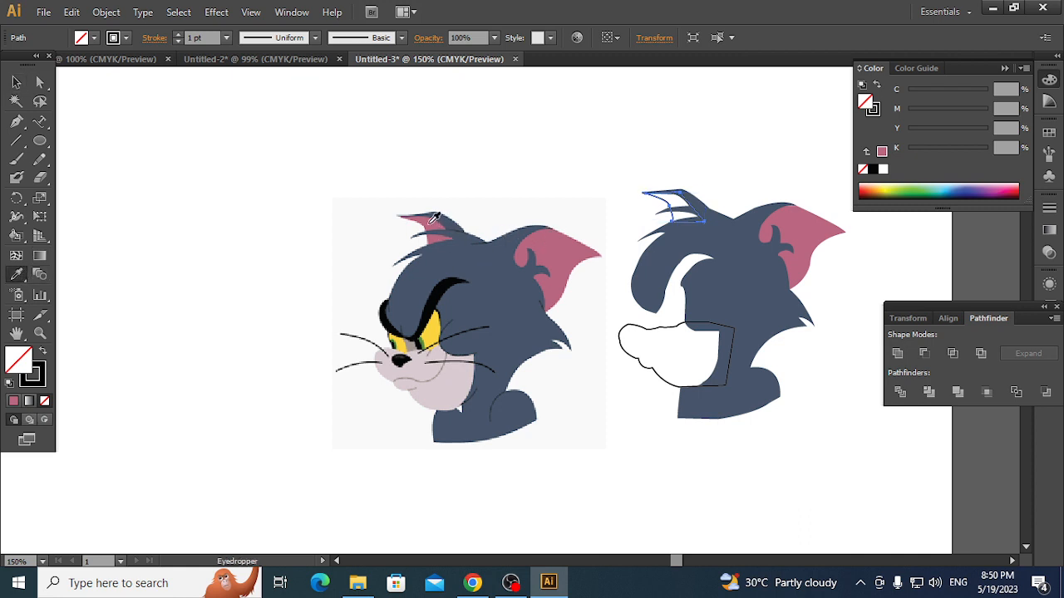
click(433, 218)
click(17, 82)
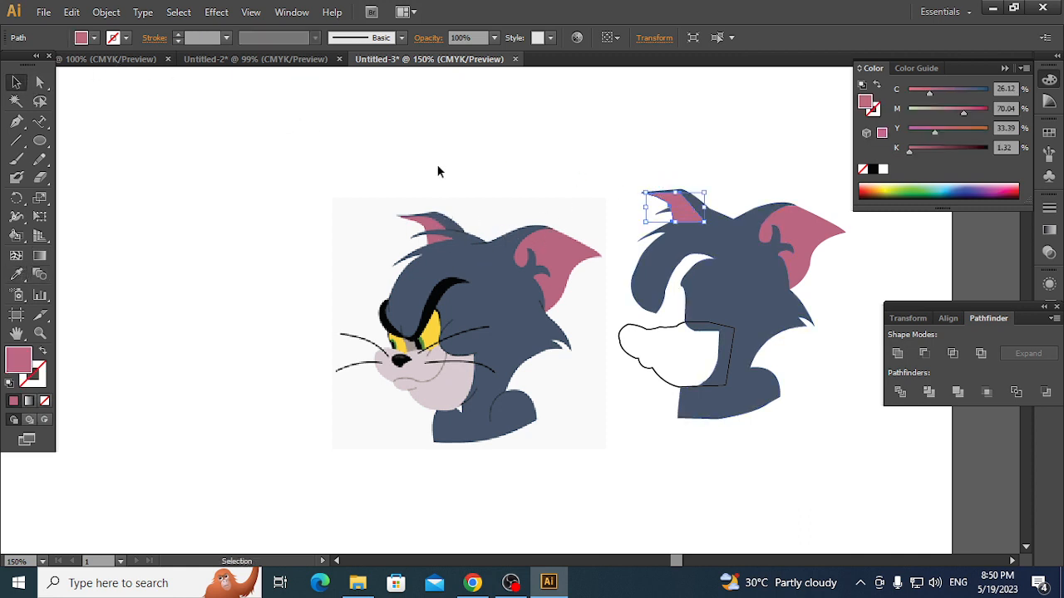
right_click(687, 205)
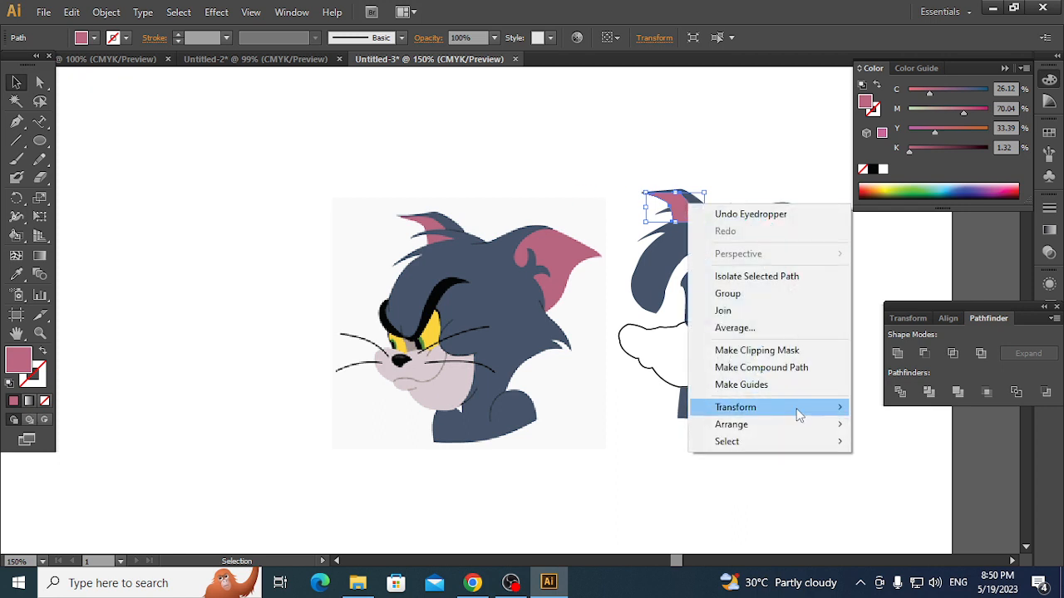
mouse_move(789, 425)
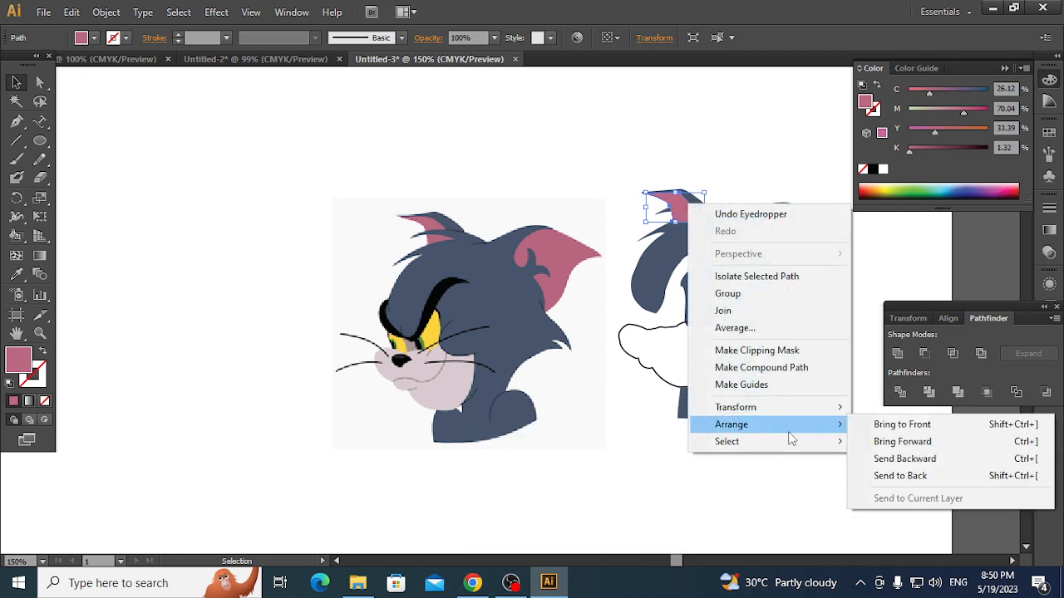
click(916, 459)
click(537, 163)
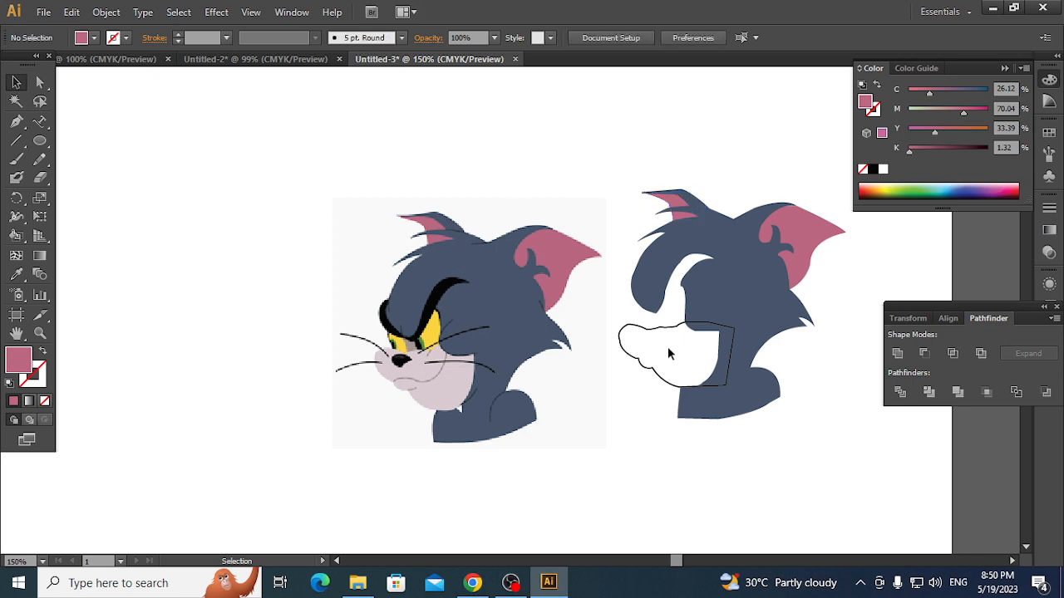
- Fill the muzzle shape with the pale gray-pink sampled from the reference muzzle and send it backward behind the head shape
click(641, 357)
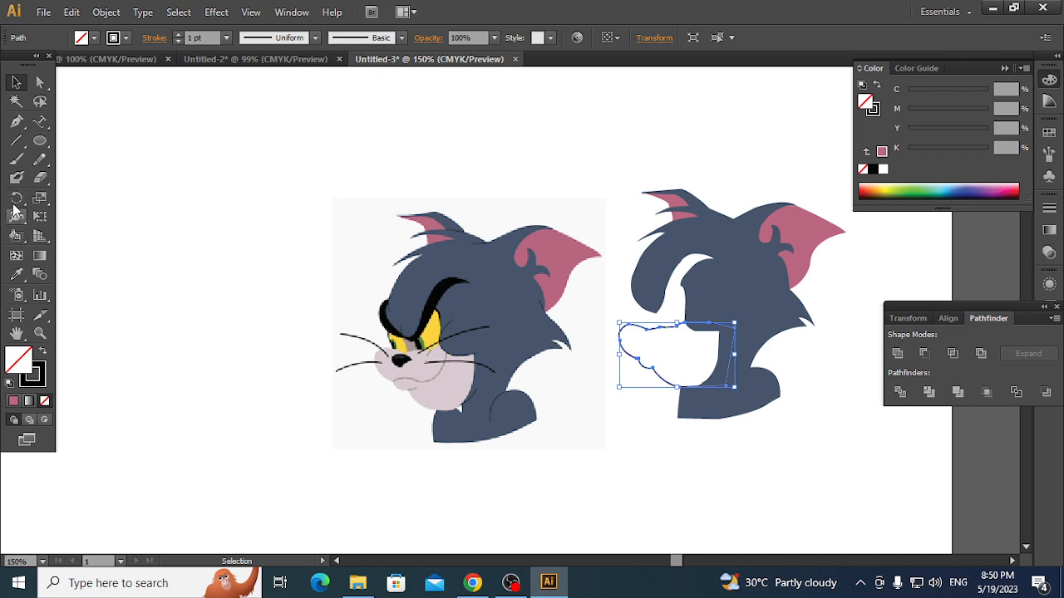
click(16, 275)
click(447, 381)
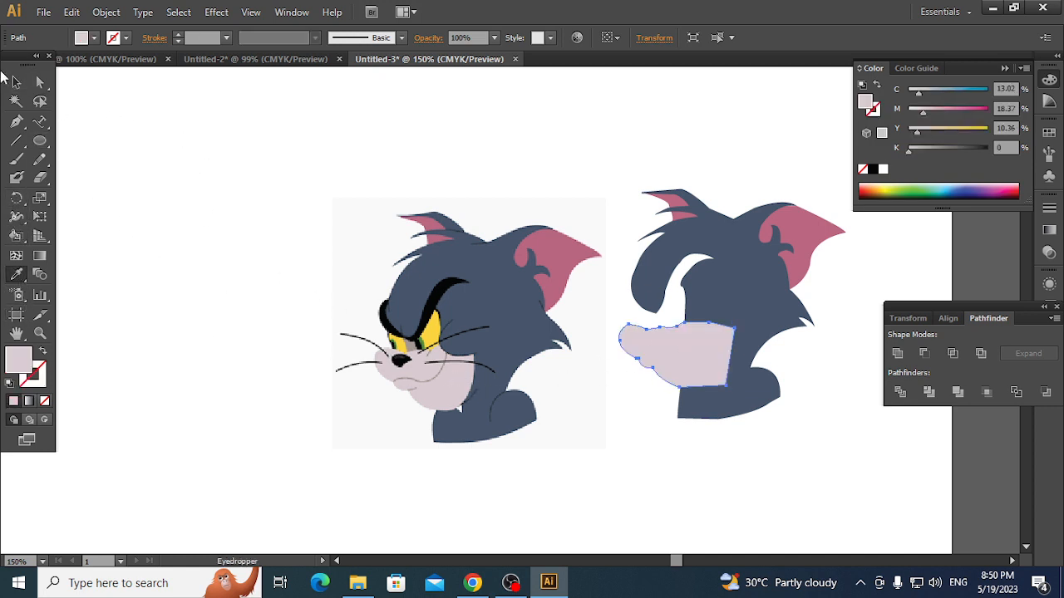
click(15, 82)
right_click(689, 349)
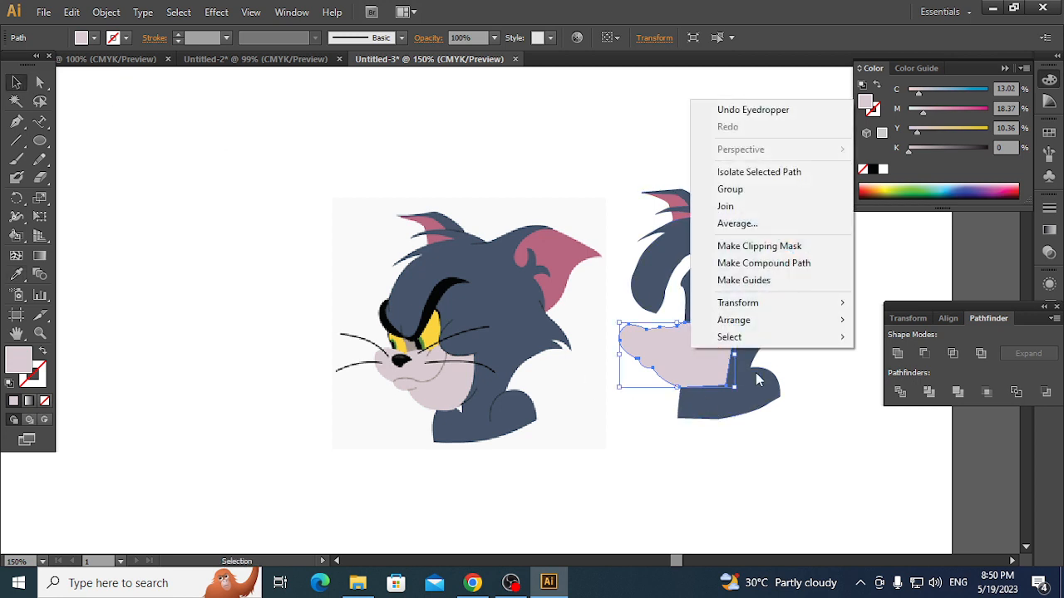
mouse_move(752, 322)
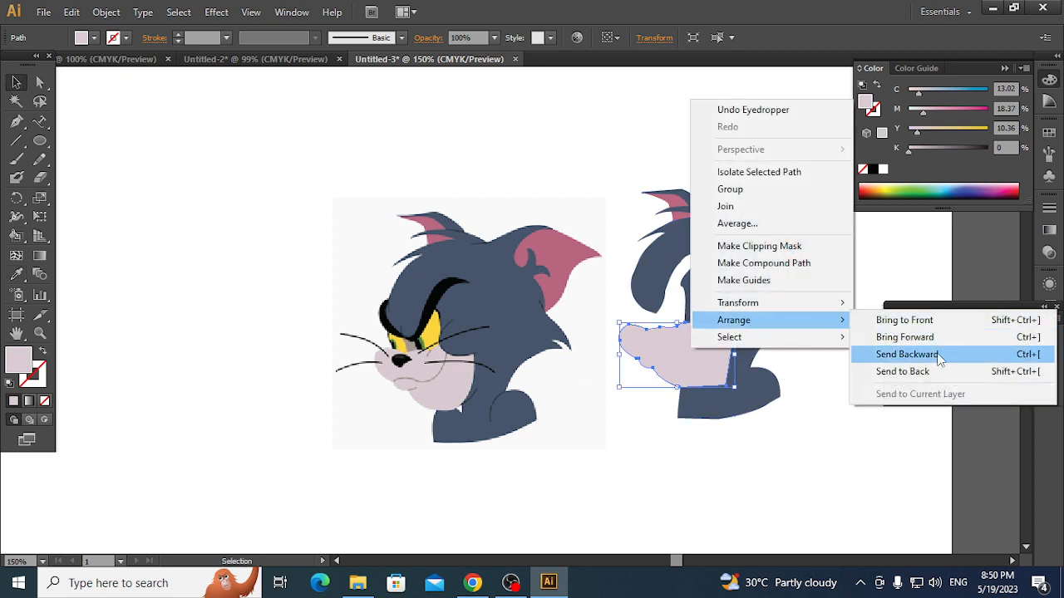
click(937, 355)
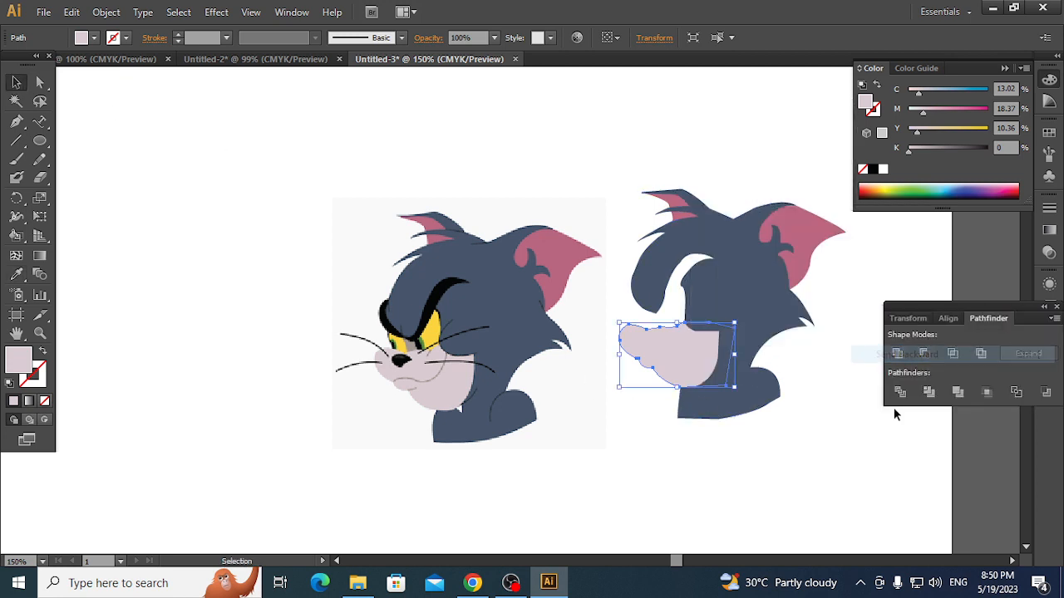
click(863, 474)
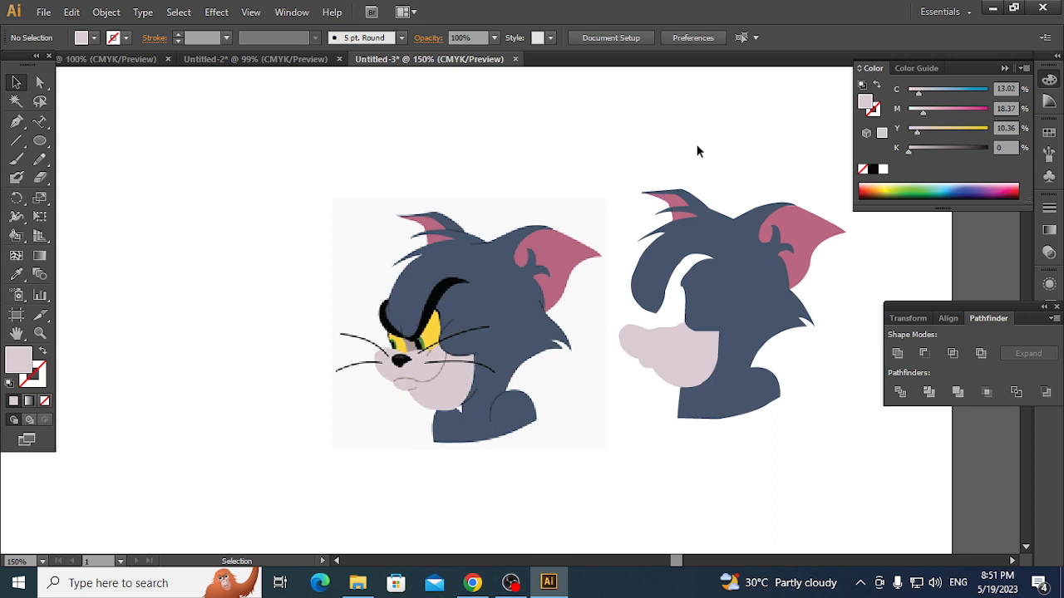
- Group all the colored head, ear and muzzle shapes and scale the group up to well beyond the reference cat's size
drag(624, 151, 842, 461)
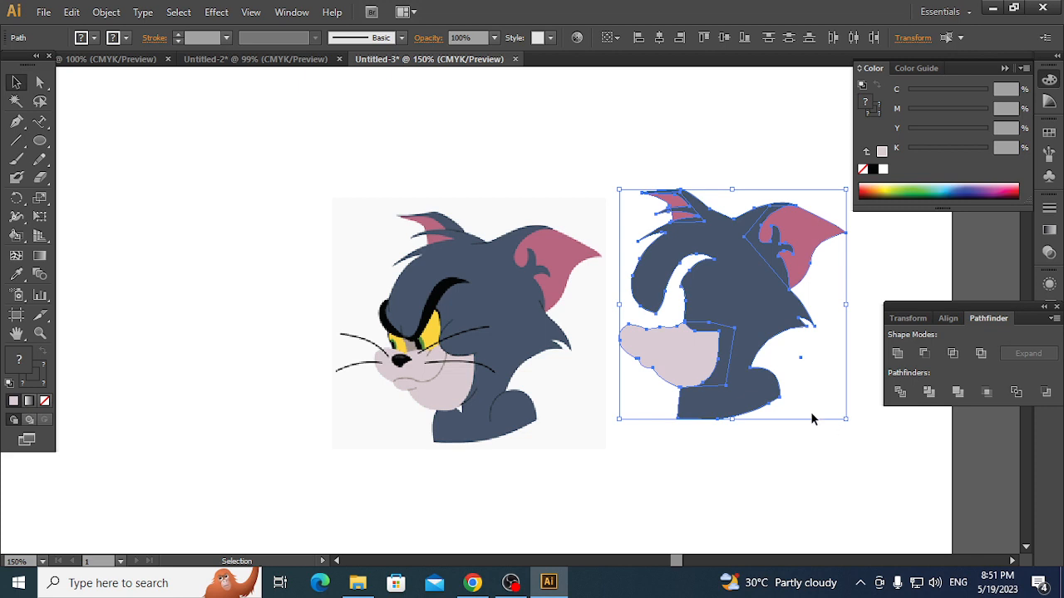
key(ctrl+g)
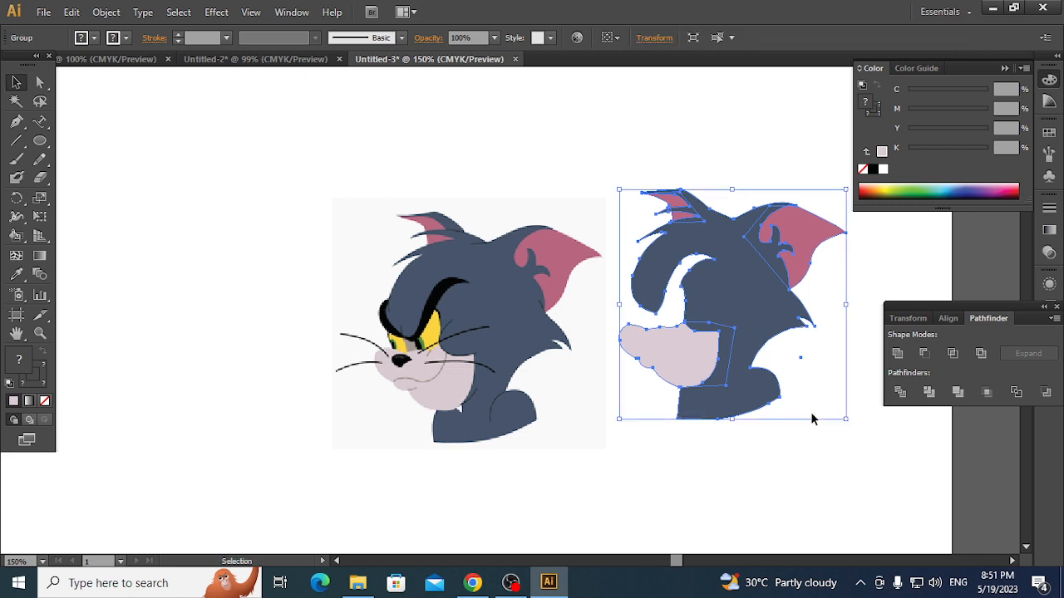
drag(845, 421, 1003, 514)
click(331, 364)
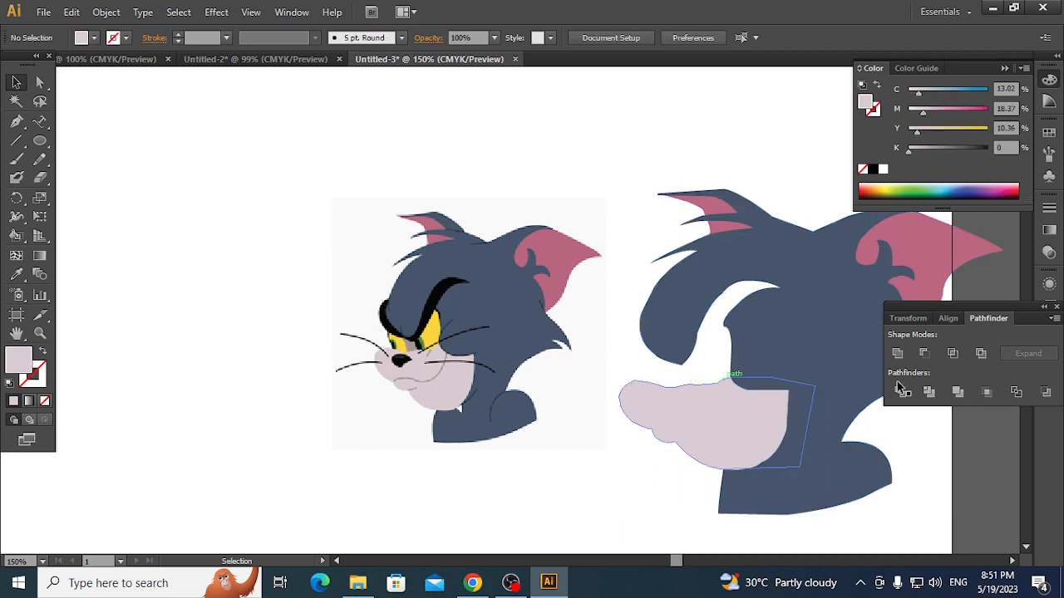
- Examine how the grouped shapes overlap by switching between outline view and preview, and deselect the group
drag(846, 369, 532, 240)
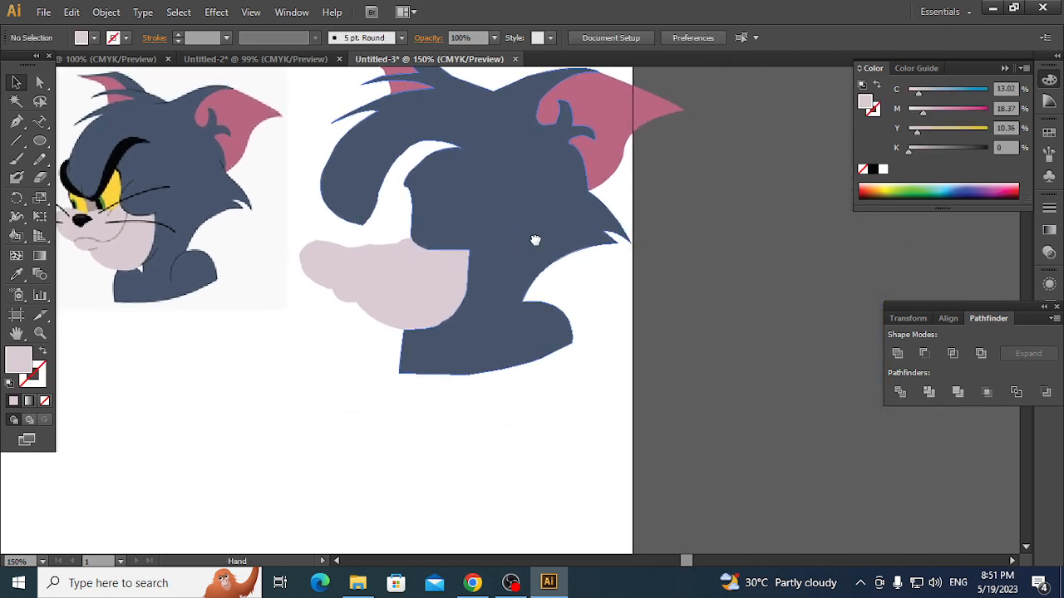
scroll(697, 374, up, 3)
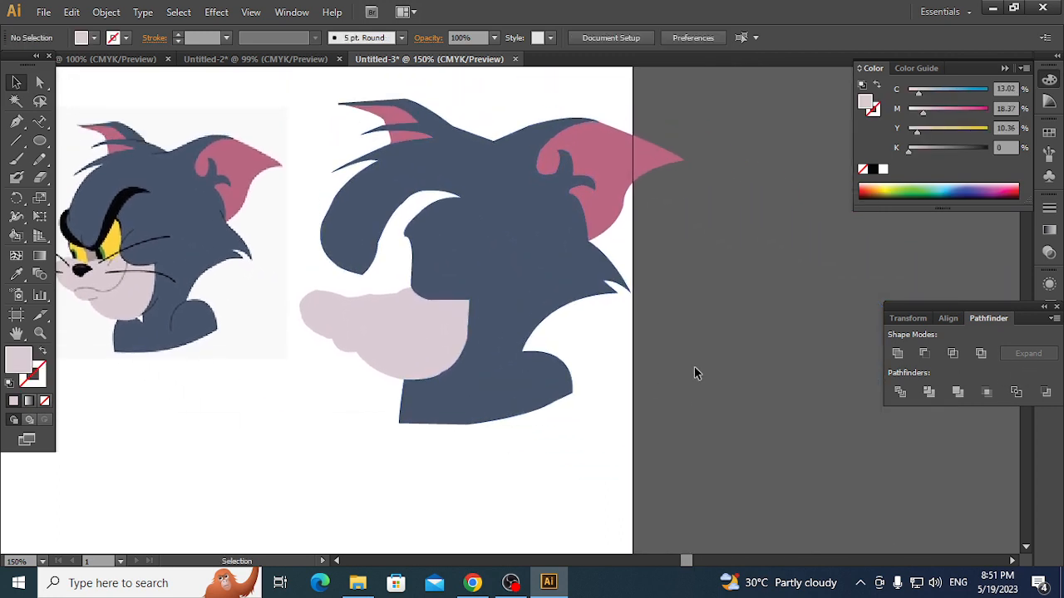
click(532, 296)
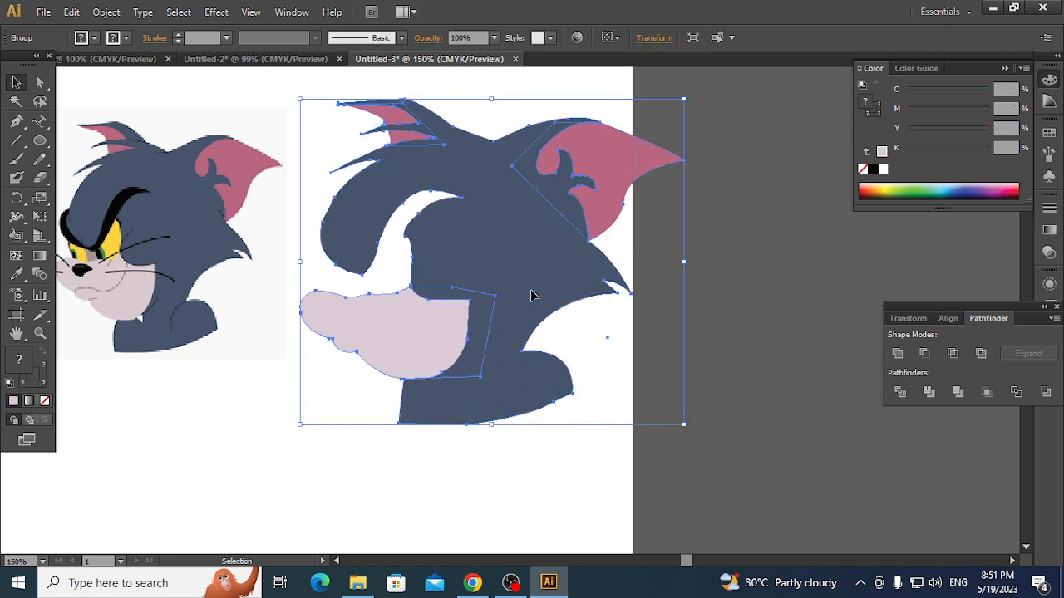
key(ctrl+y)
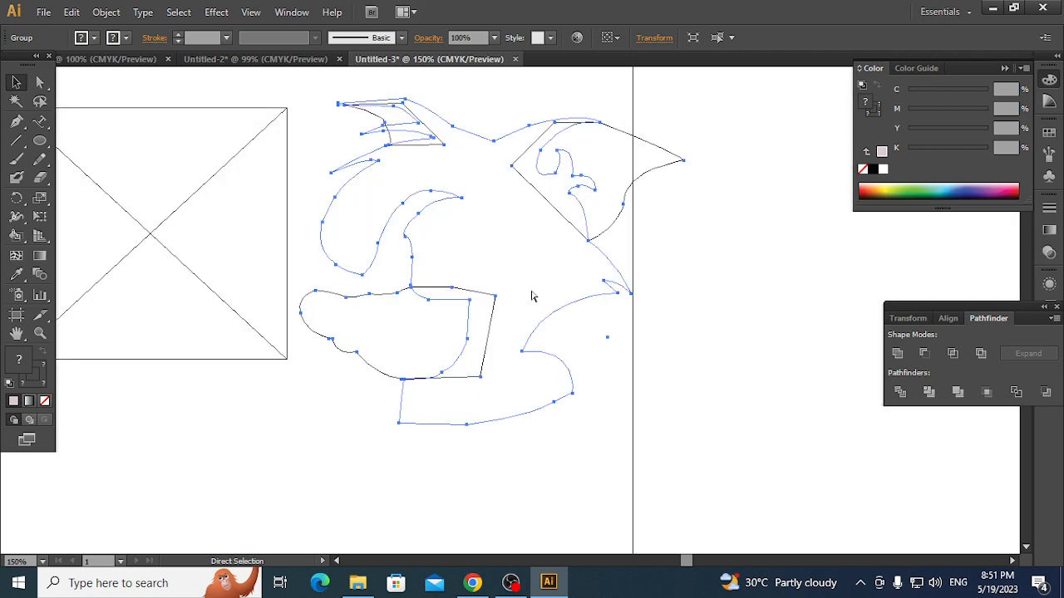
key(ctrl+y)
key(ctrl+y)
key(ctrl+y)
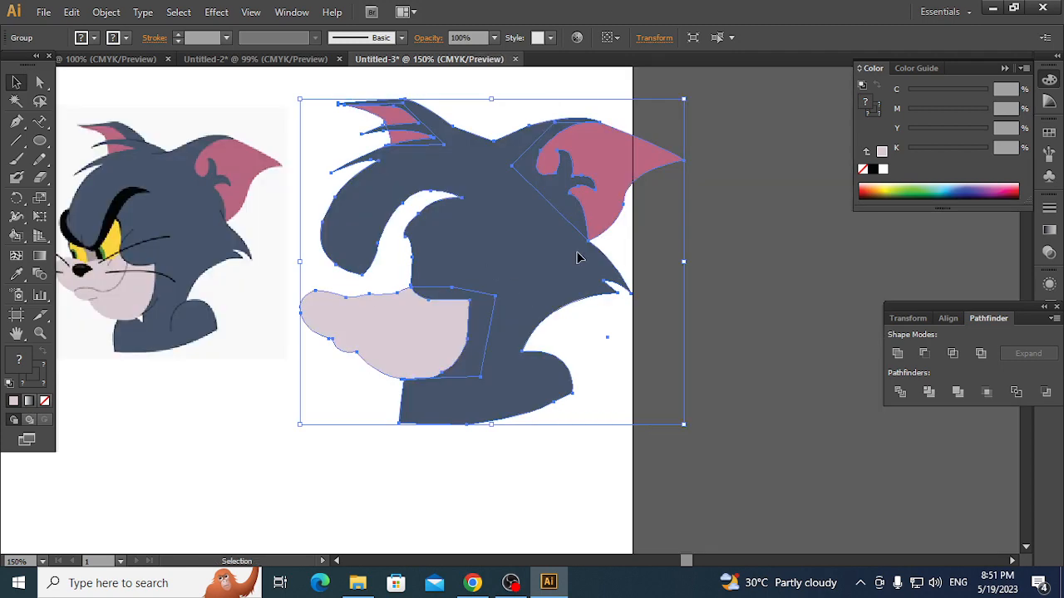
click(791, 256)
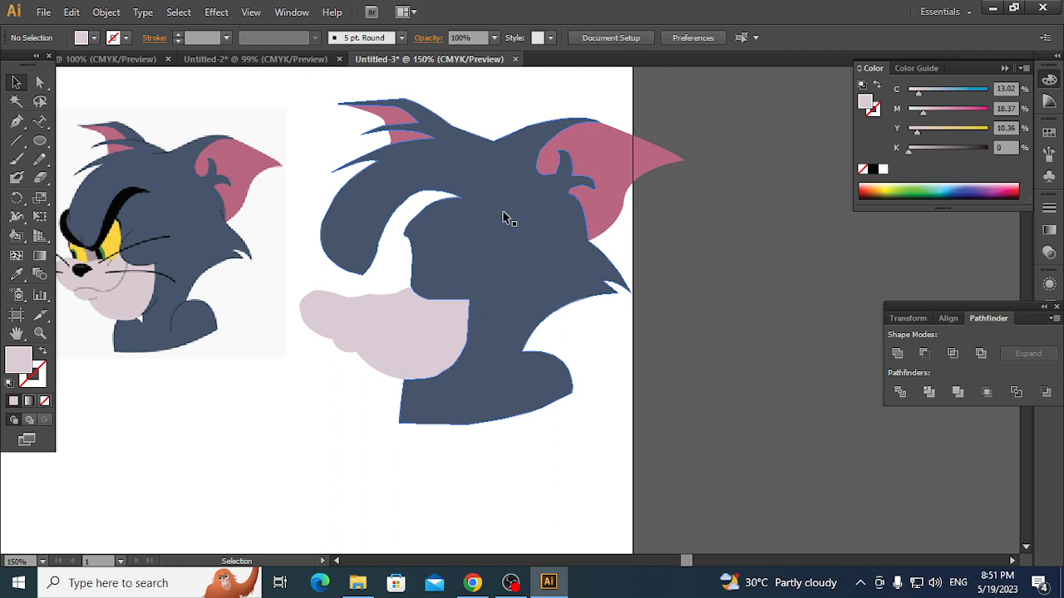
- Undo the scaling, grouping, coloring and move until the unfilled outlines lie over the reference image again
key(a)
key(ctrl+z)
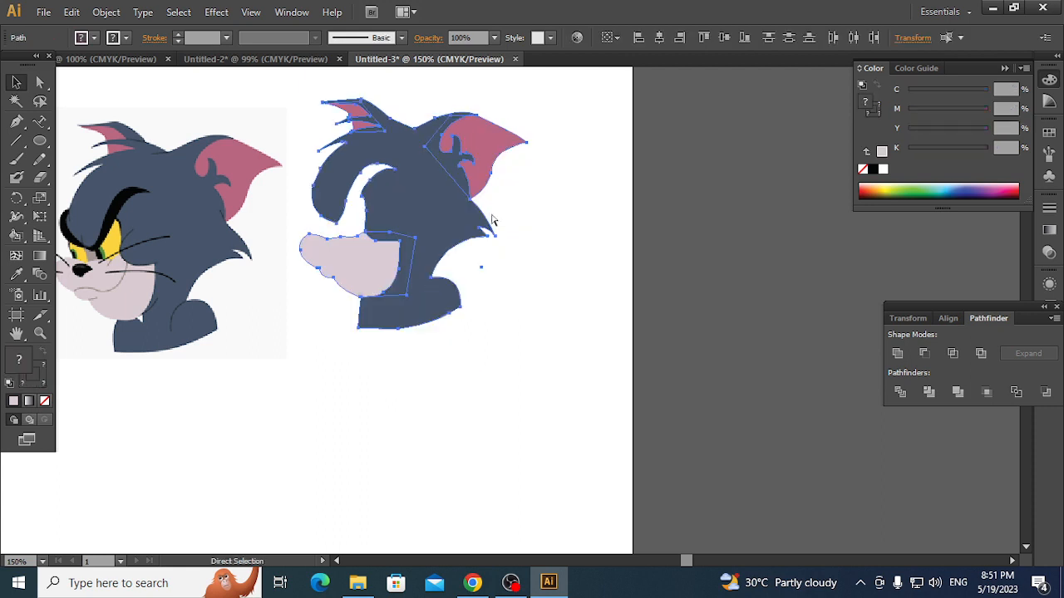
key(ctrl+z)
key(ctrl+z)
key(ctrl+z)
key(ctrl+z)
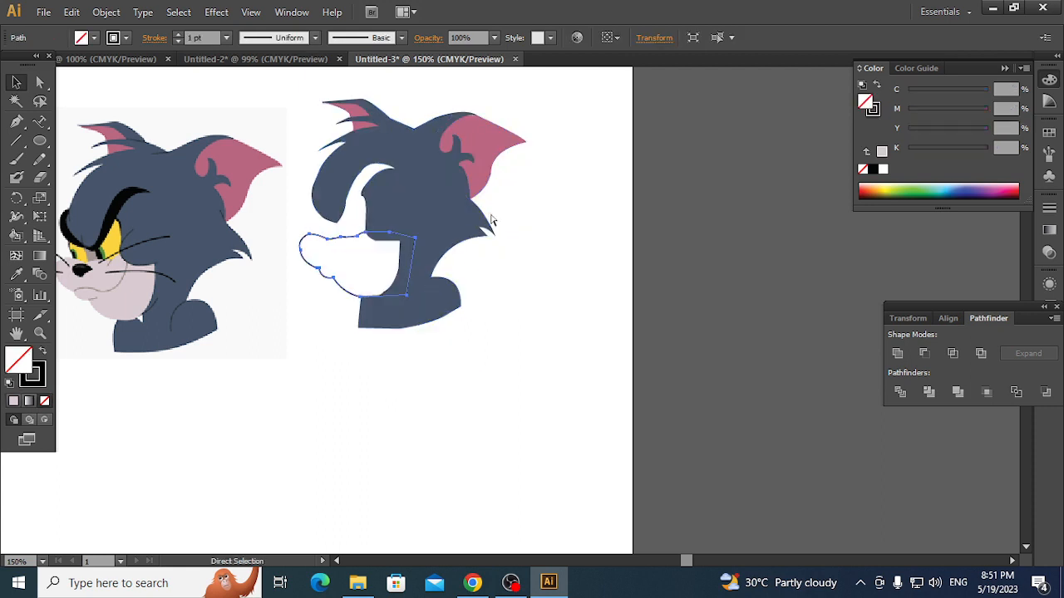
key(ctrl+z)
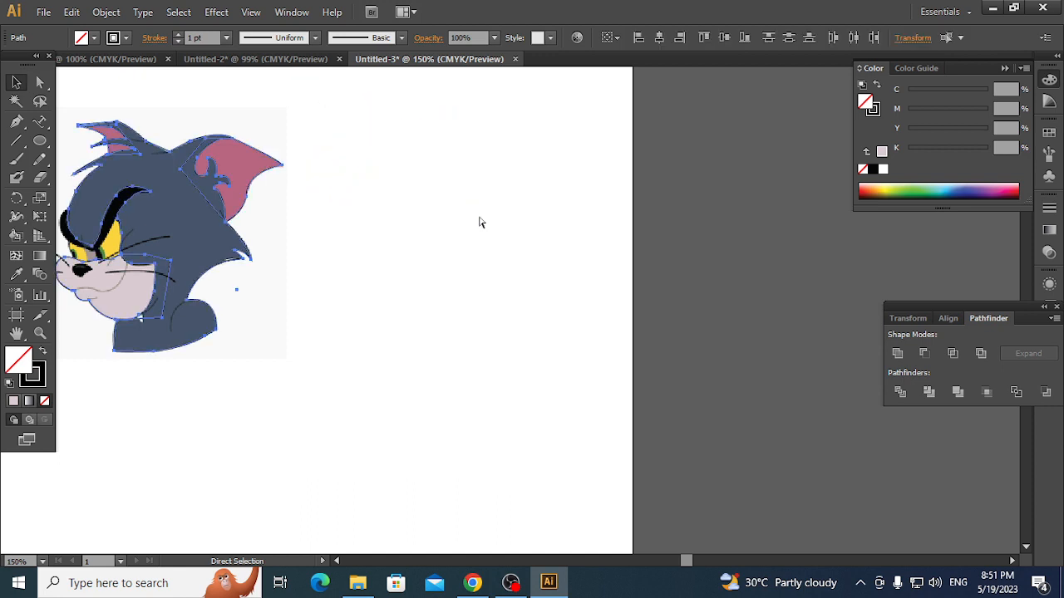
- Trace the mouth line as an open path from the muzzle's lower-left corner under the nose, curving up along the cheek edge below the eye
click(438, 242)
drag(341, 321, 557, 404)
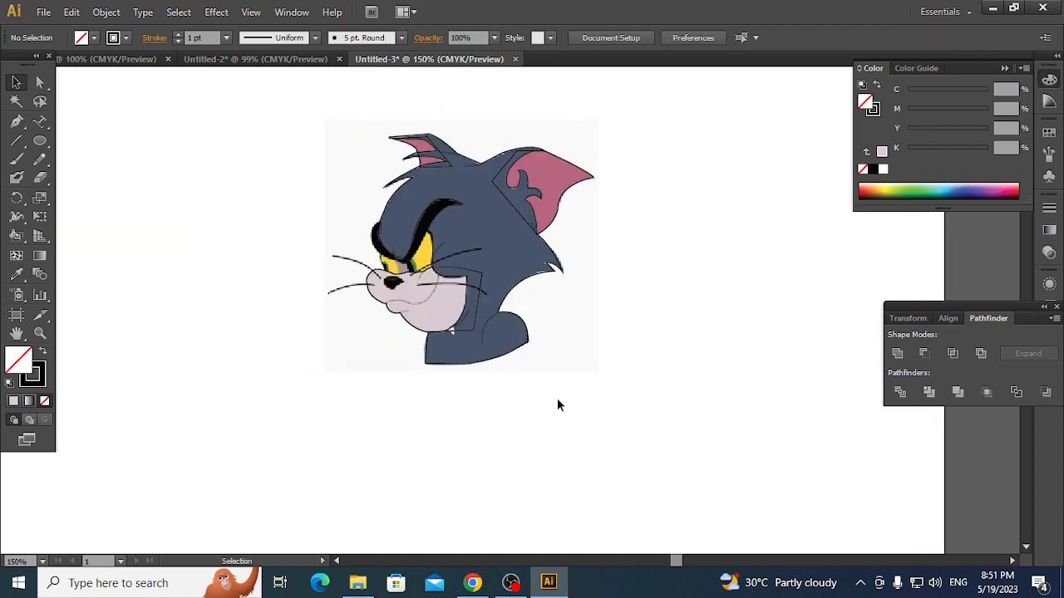
key(ctrl+plus)
key(ctrl+plus)
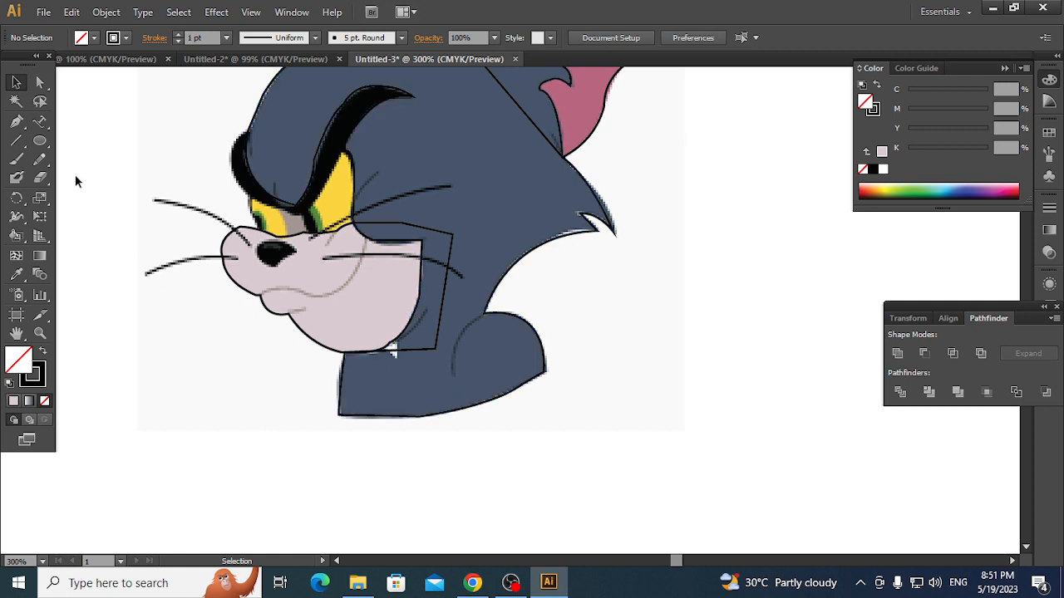
click(20, 125)
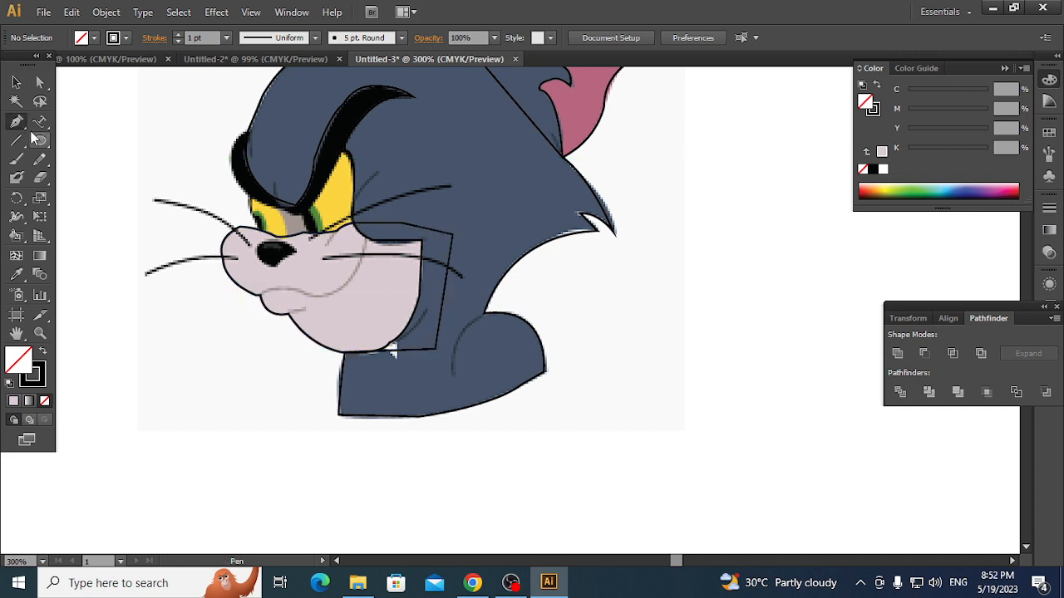
drag(17, 121, 69, 124)
click(264, 297)
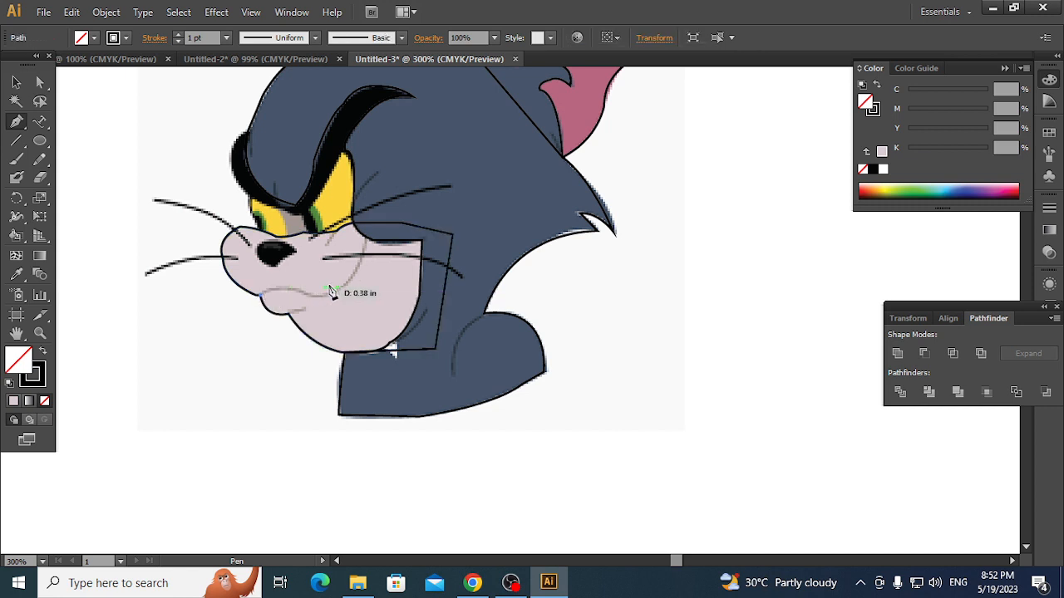
click(309, 295)
drag(329, 310, 337, 309)
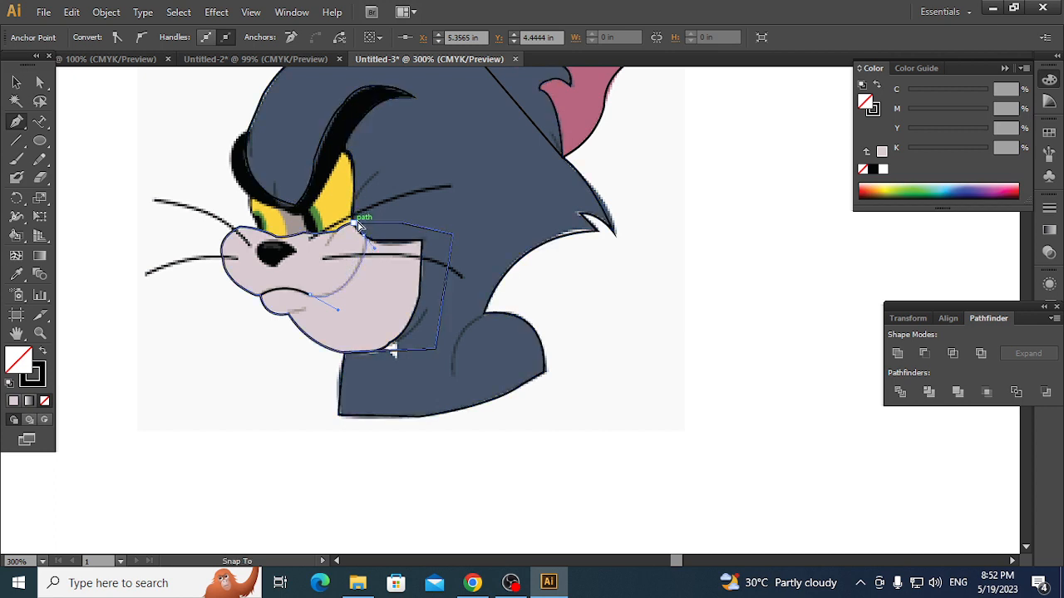
click(362, 223)
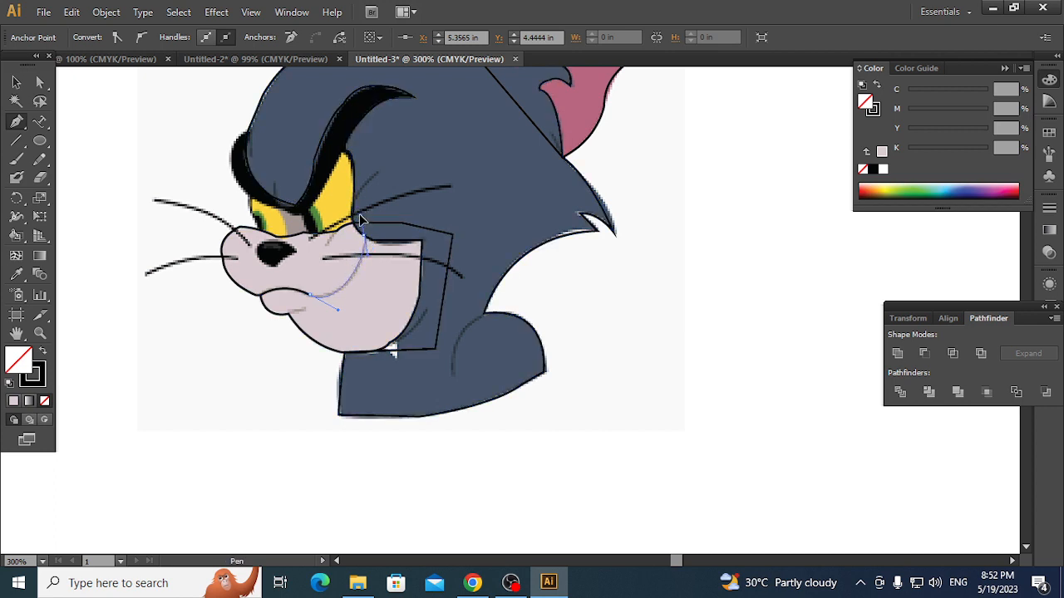
click(16, 82)
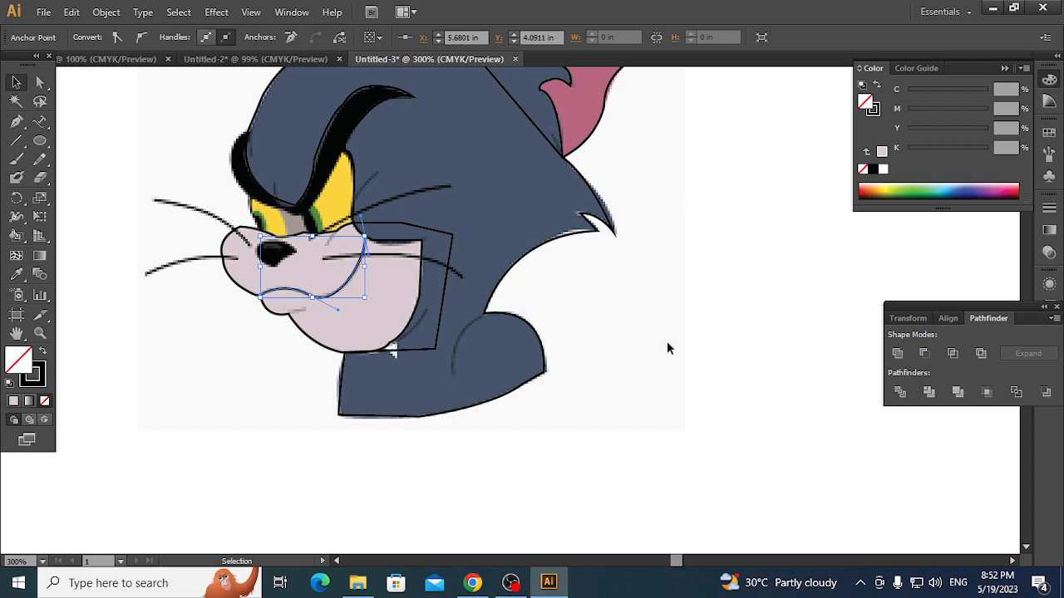
click(577, 349)
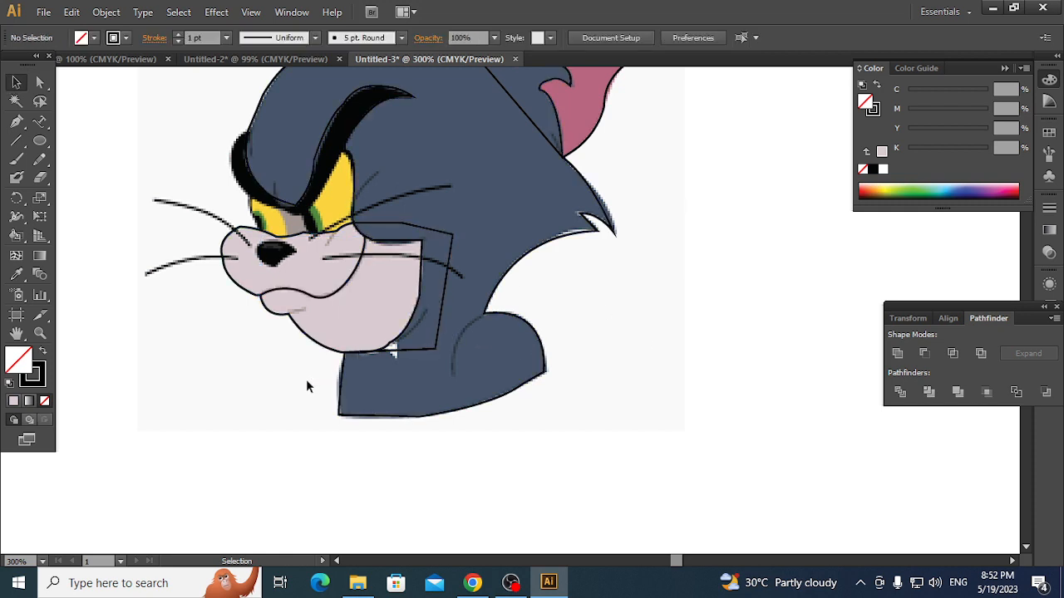
- Trace the cat's upper-left whisker with the Pen tool as one curved open path ending beside the nose
click(16, 122)
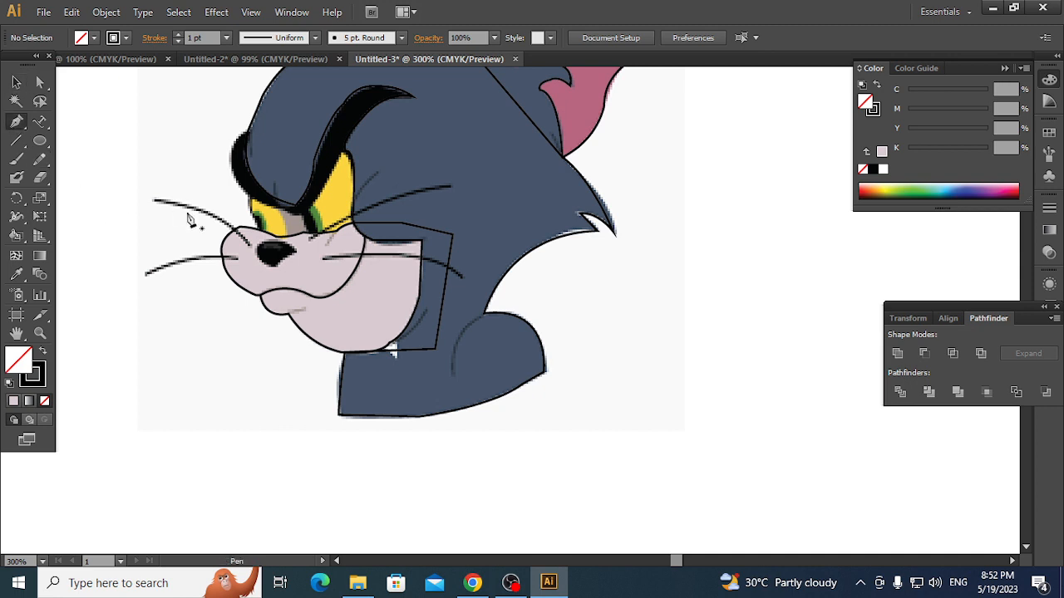
click(153, 202)
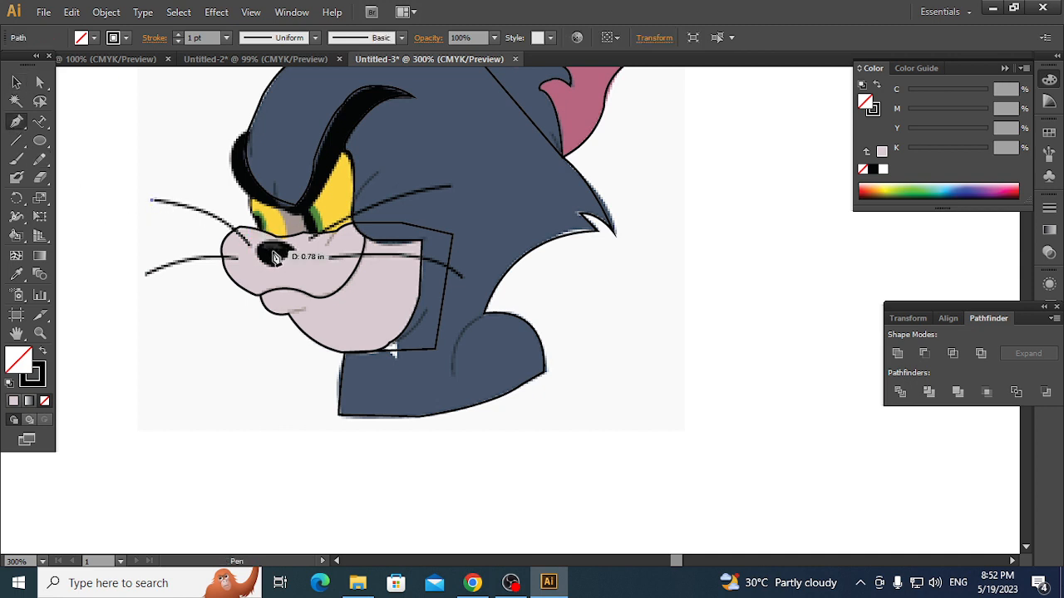
drag(250, 243, 273, 271)
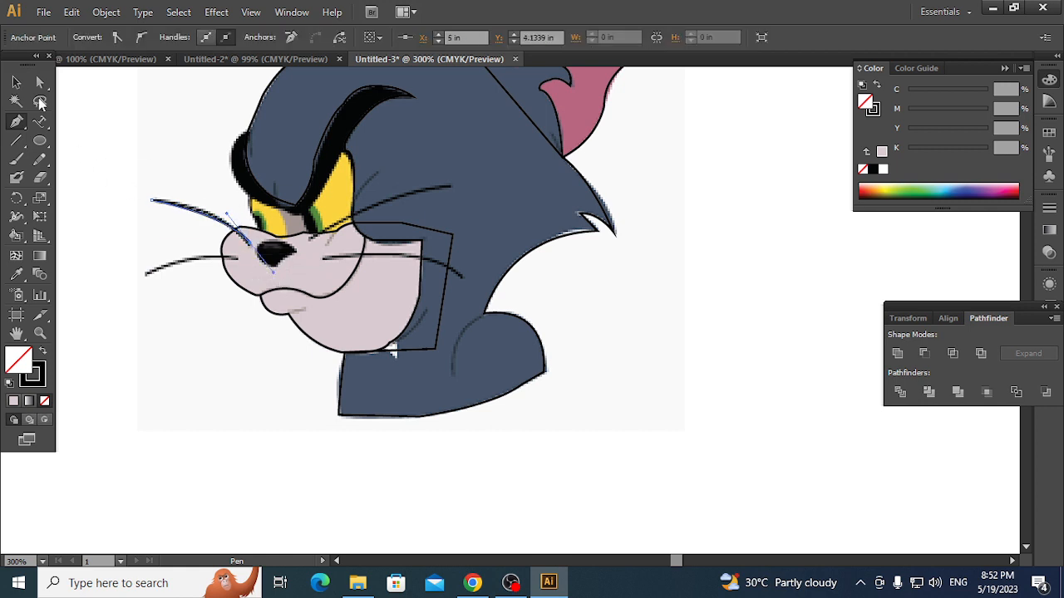
click(15, 83)
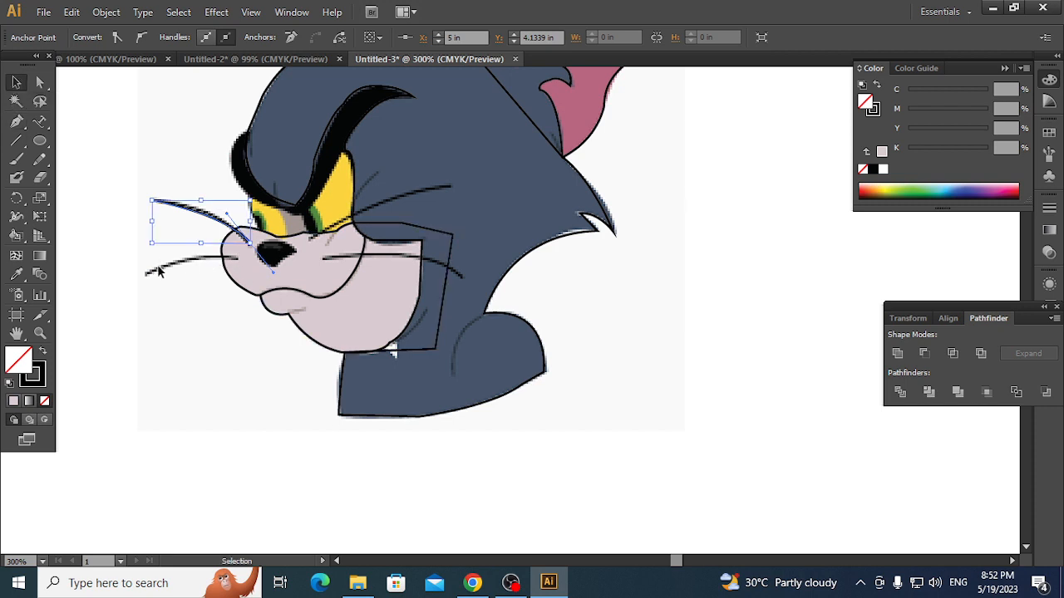
click(204, 307)
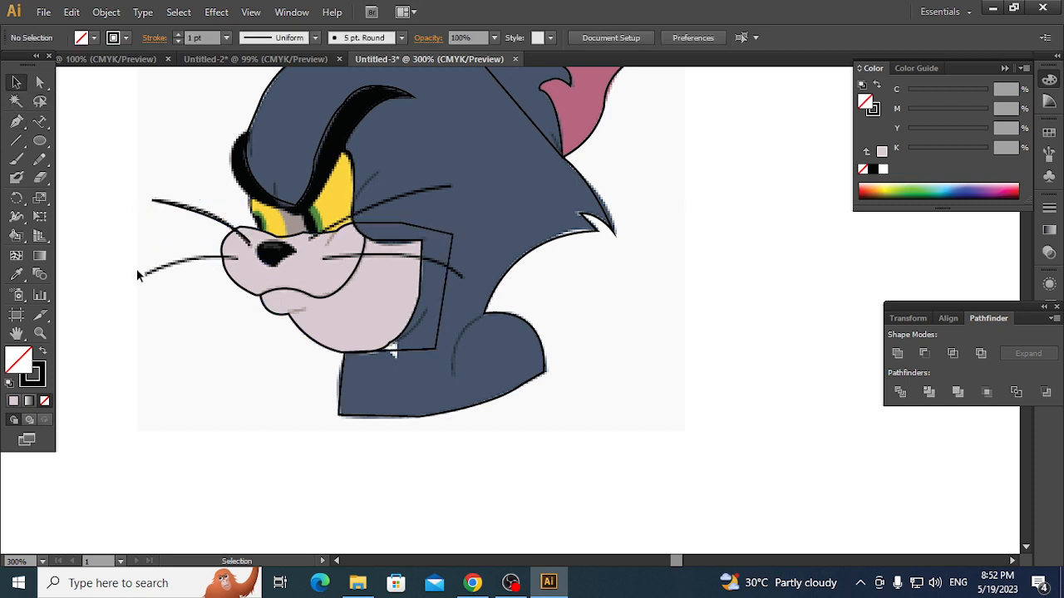
- Trace the lower-left whisker as a separate curved open path from its outer tip to the muzzle
click(15, 122)
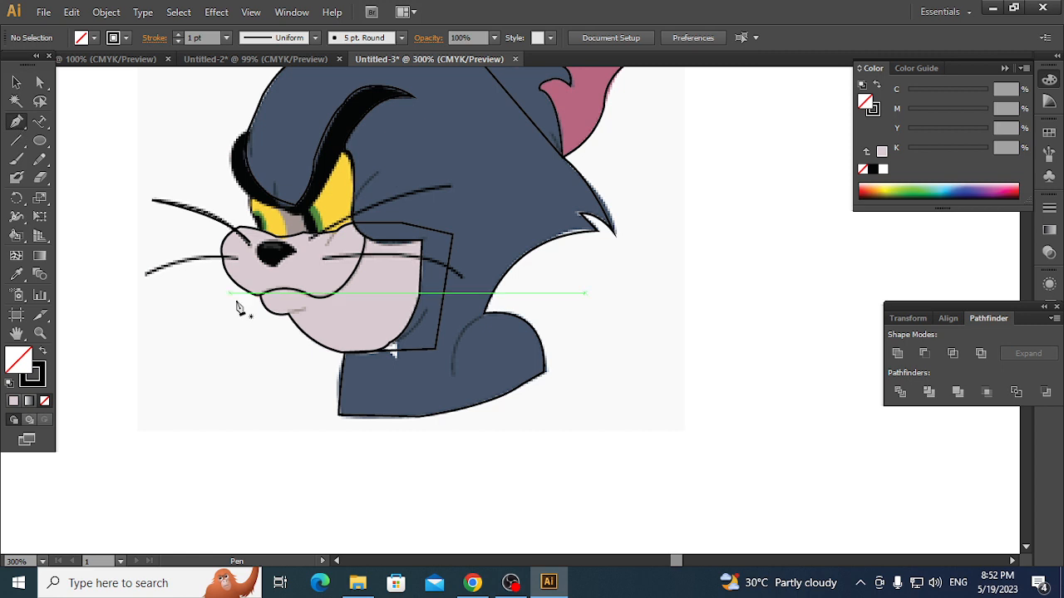
click(147, 274)
drag(237, 258, 277, 274)
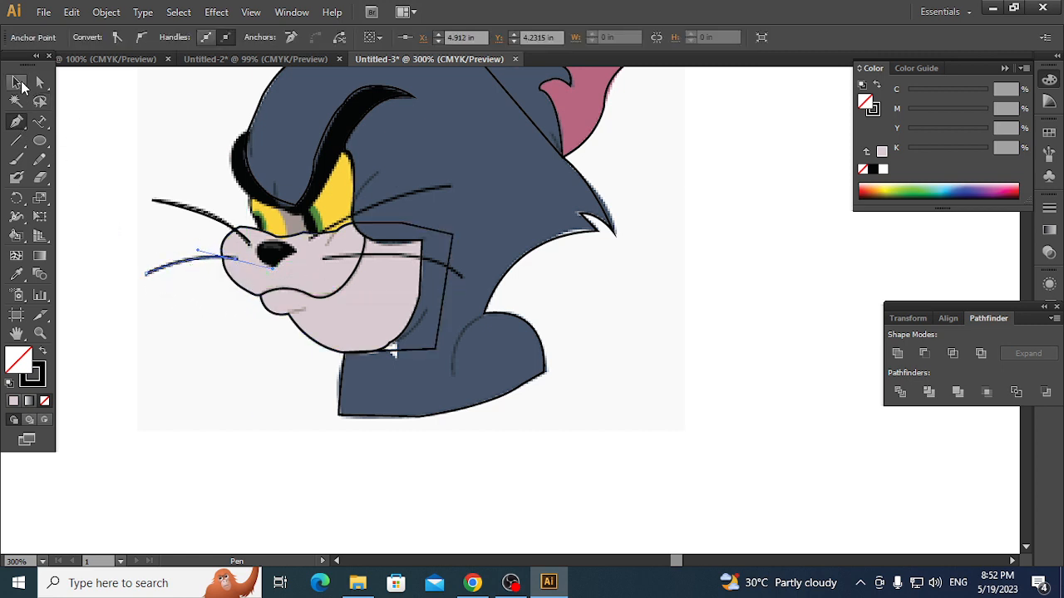
click(18, 82)
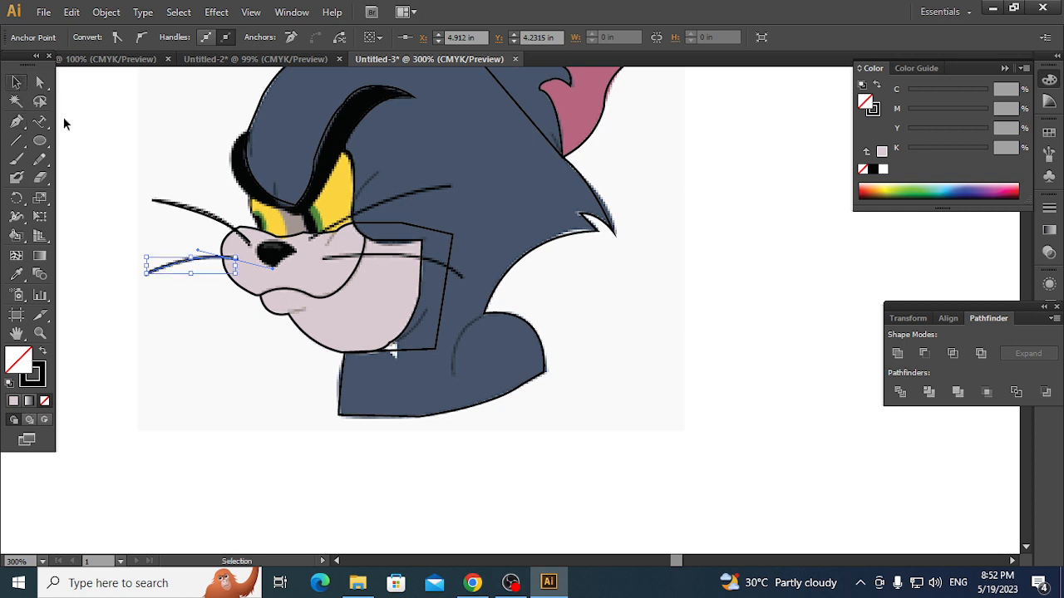
click(204, 323)
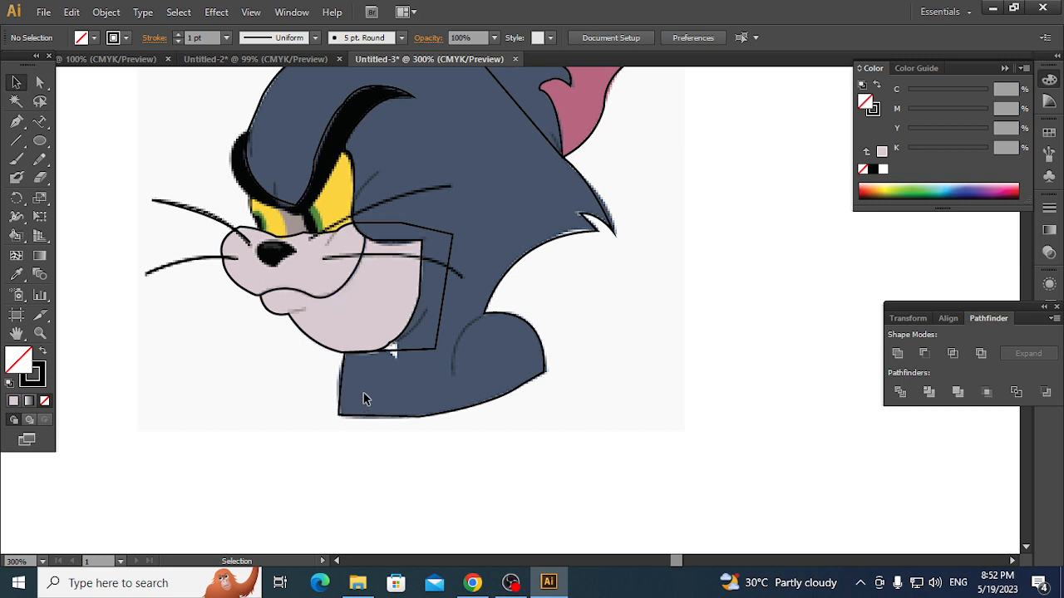
- Trace the upper-right whisker as a curved open path from below the eye to its tip across the cheek
key(p)
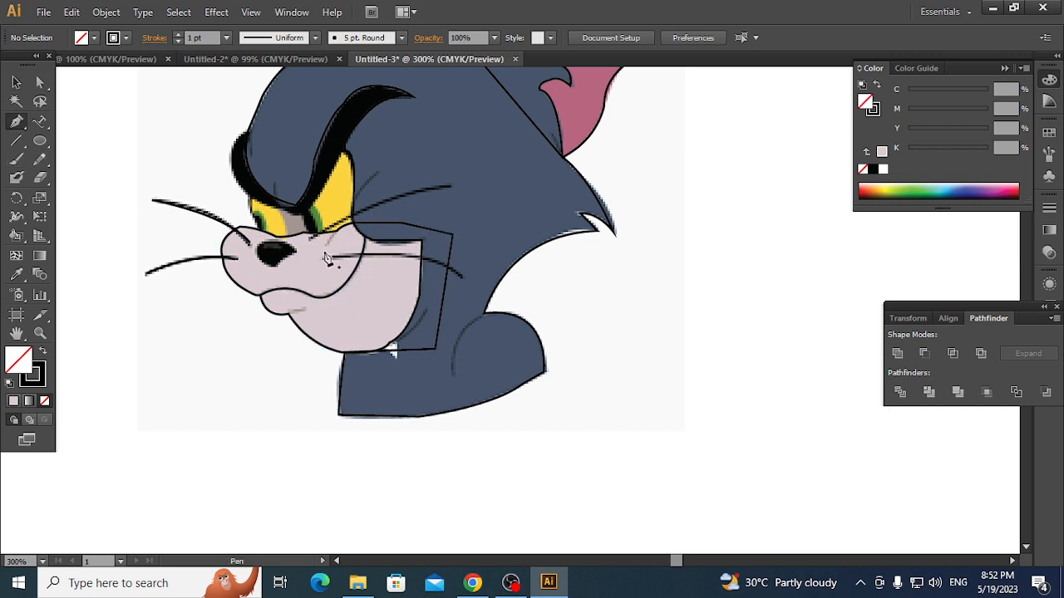
mouse_move(438, 187)
mouse_down()
mouse_move(441, 206)
mouse_move(449, 189)
mouse_move(476, 201)
mouse_move(451, 185)
mouse_up()
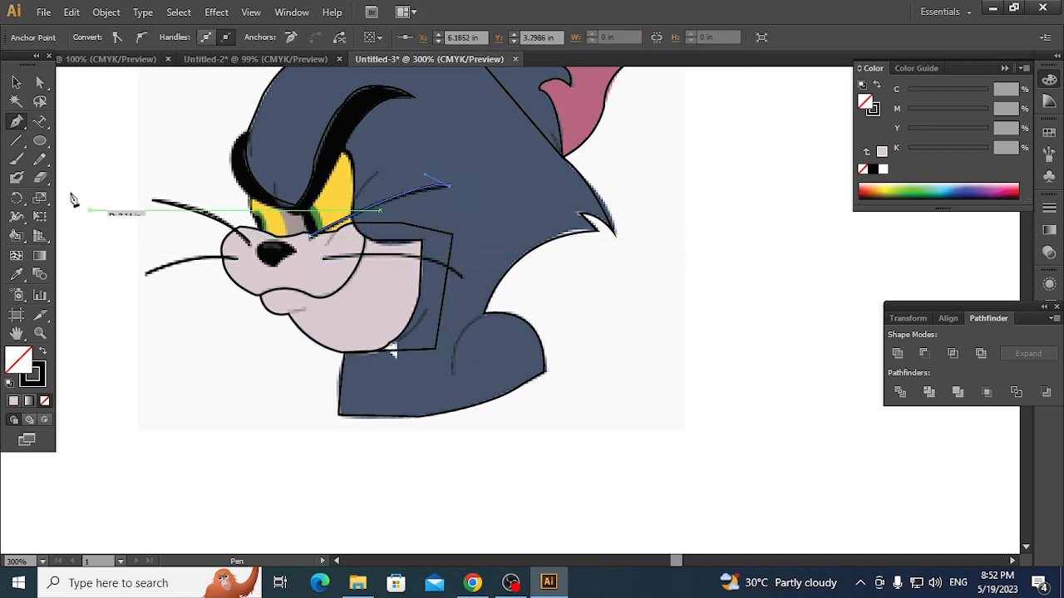
click(16, 81)
click(625, 331)
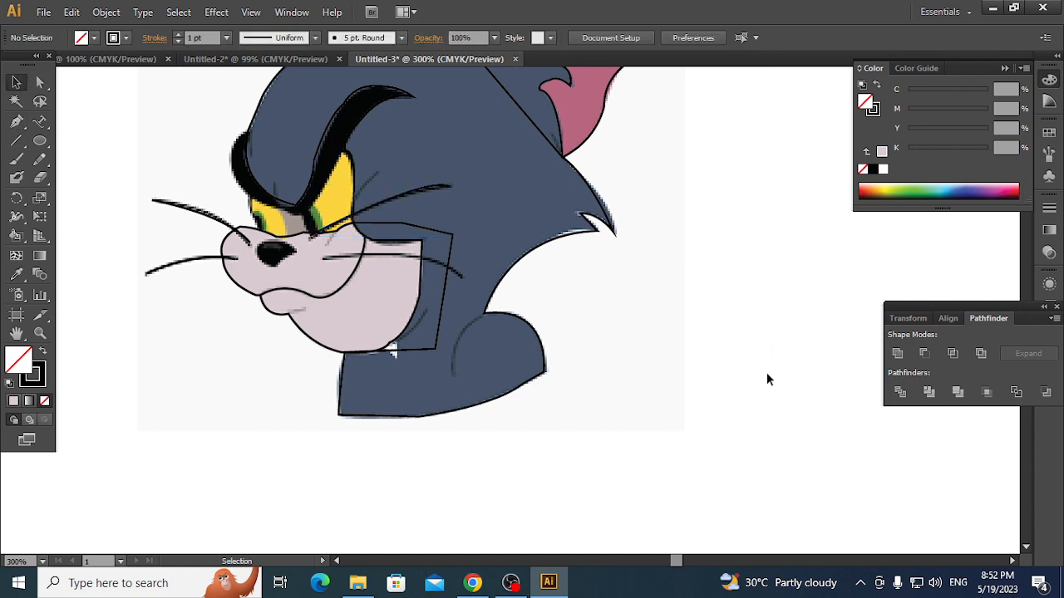
- Trace the shoulder curve down from the neck notch and continue the path through the jaw corner up along the short cheek crease
click(16, 121)
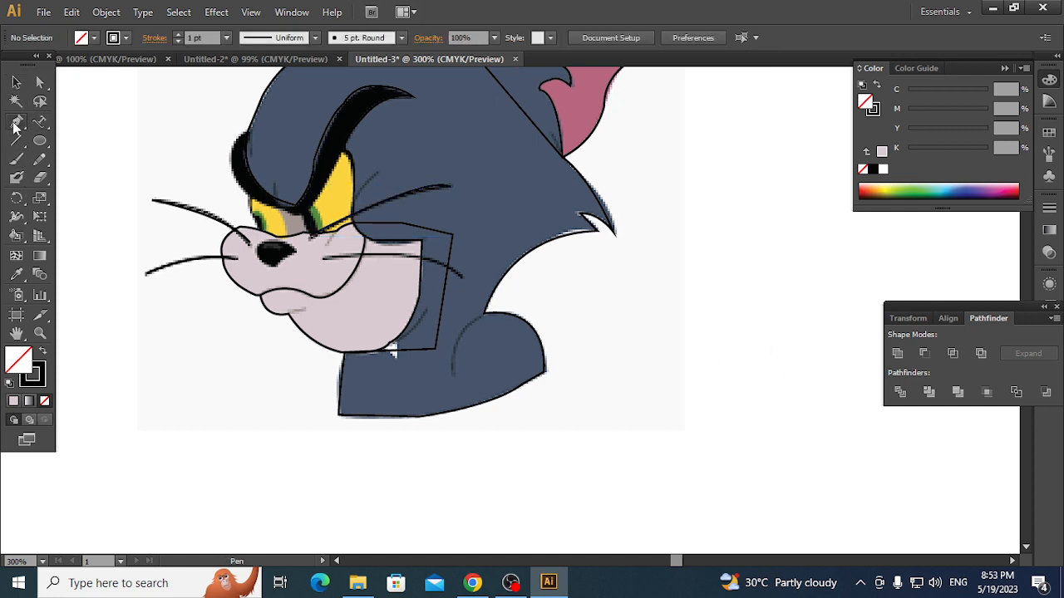
click(485, 313)
drag(452, 376, 450, 429)
drag(453, 377, 453, 377)
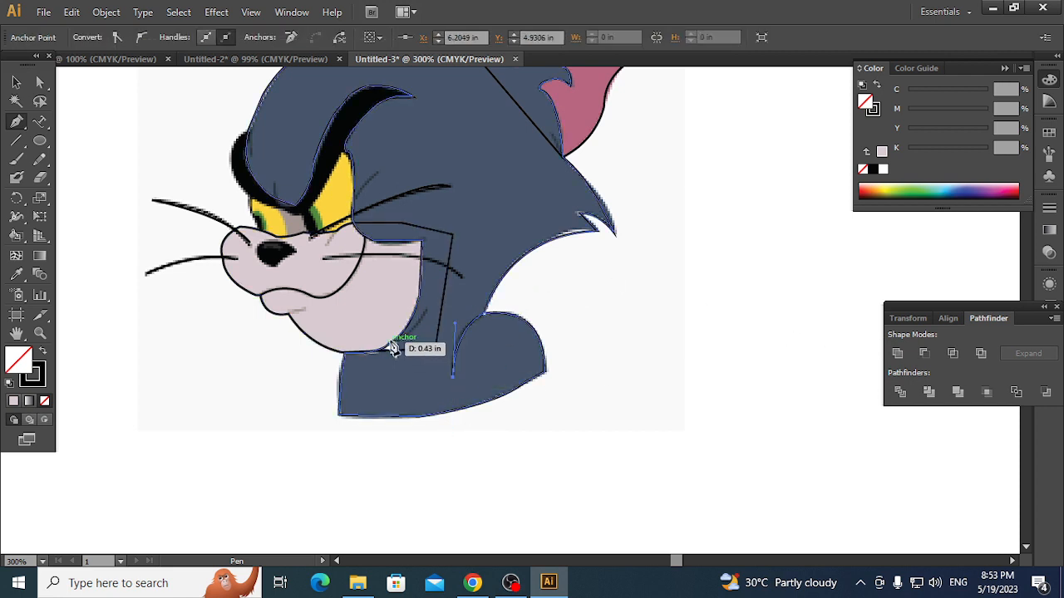
drag(394, 346, 455, 285)
click(18, 83)
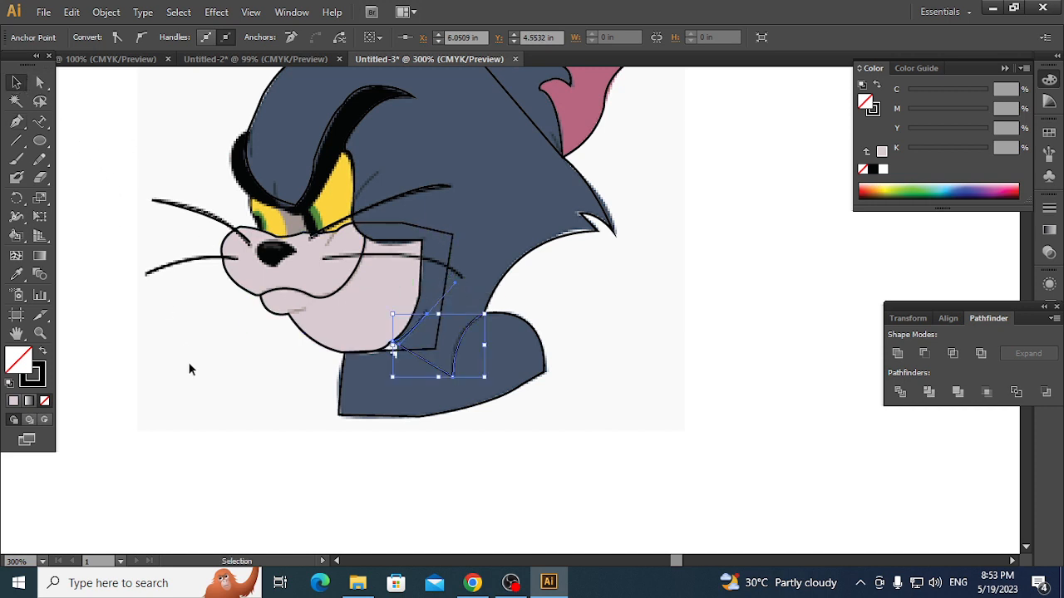
click(188, 364)
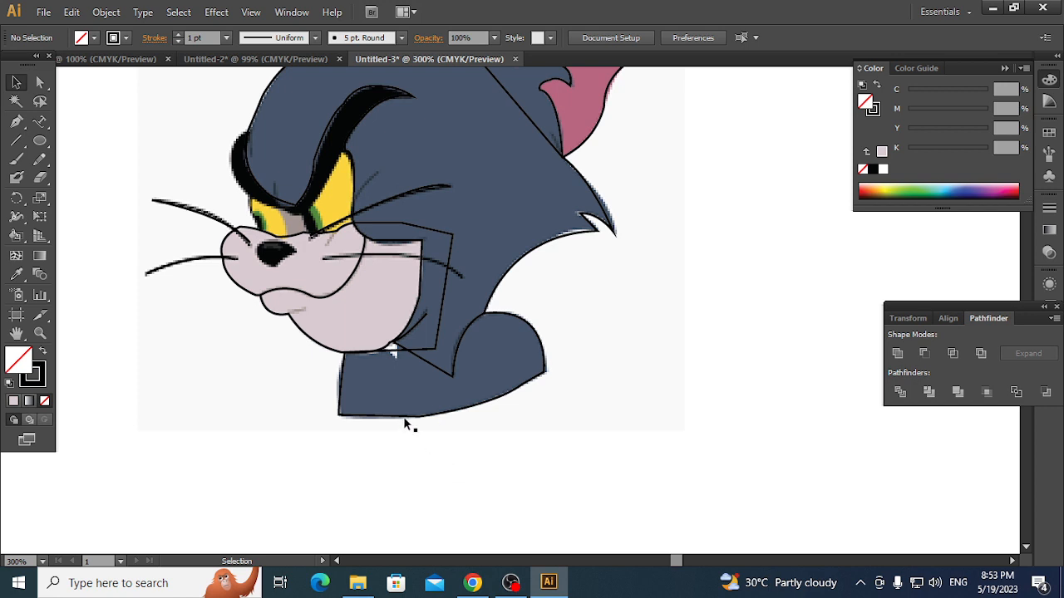
- Trace the small white patch under the jaw corner with the Pen tool as its own small shape
click(389, 352)
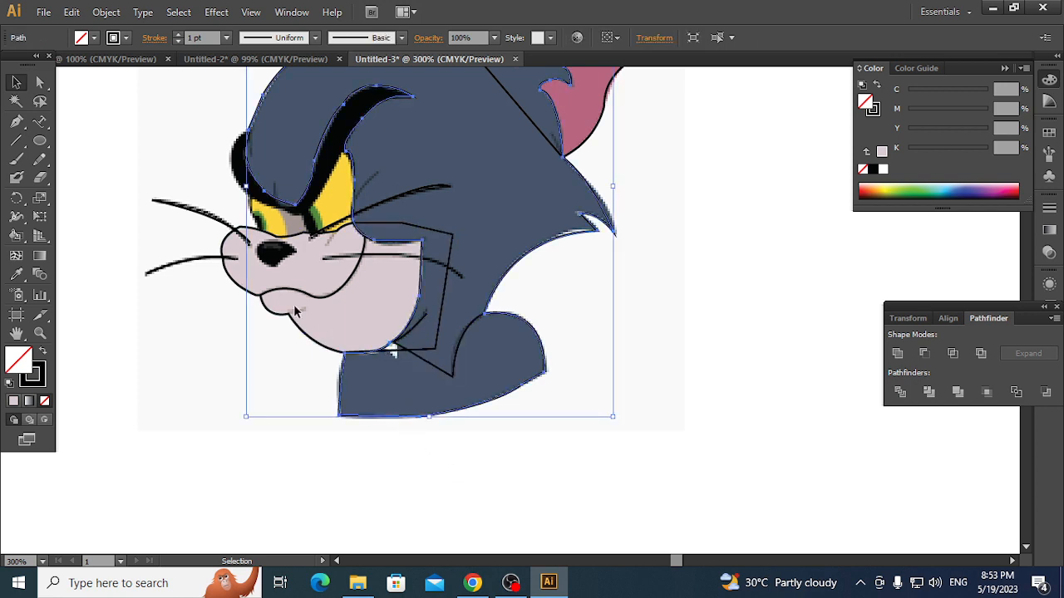
click(16, 122)
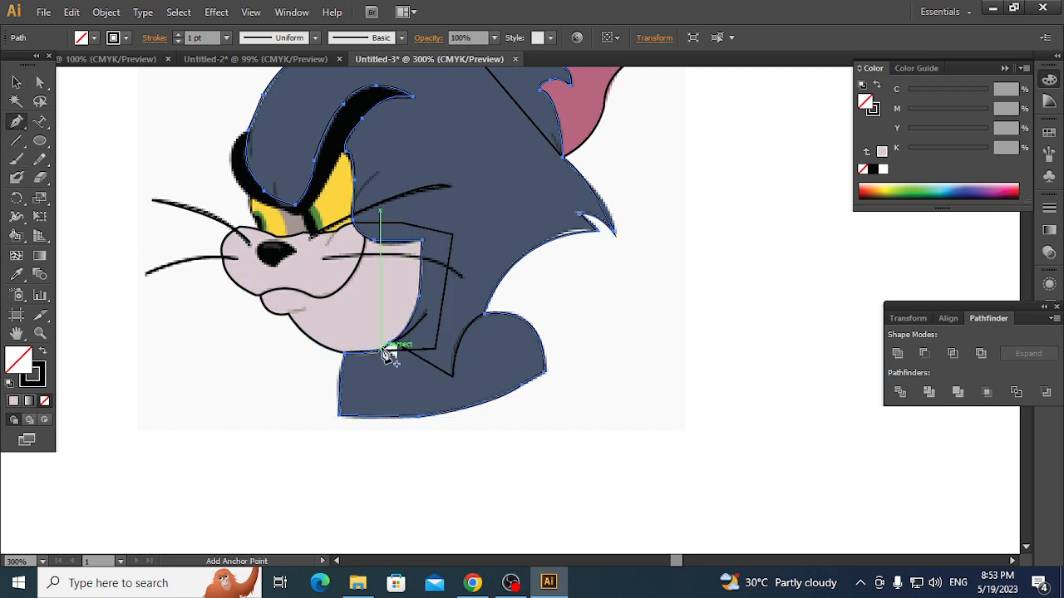
click(384, 352)
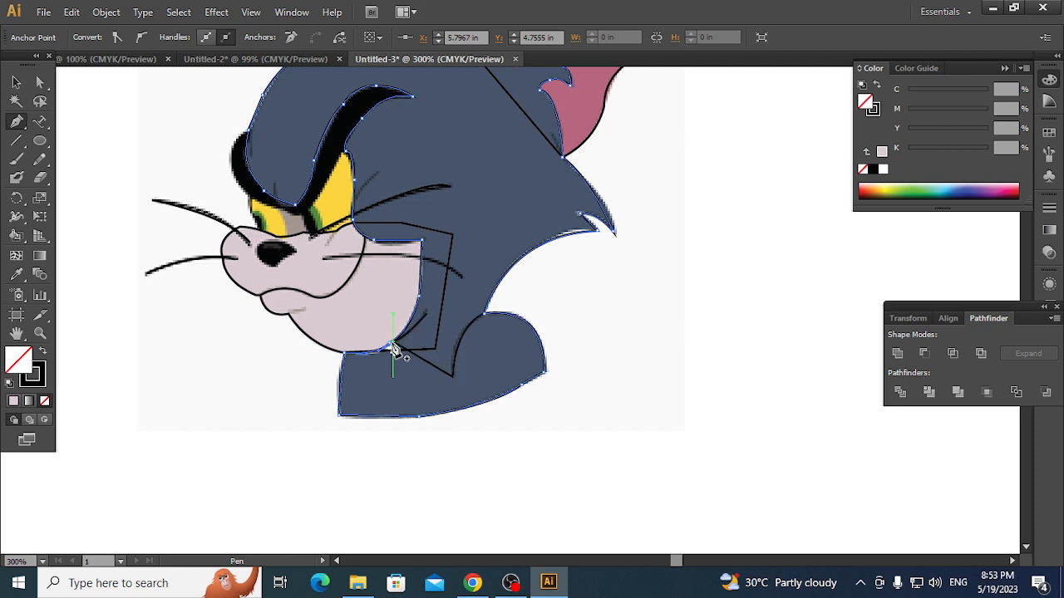
drag(400, 350, 396, 349)
click(393, 352)
drag(723, 362, 682, 412)
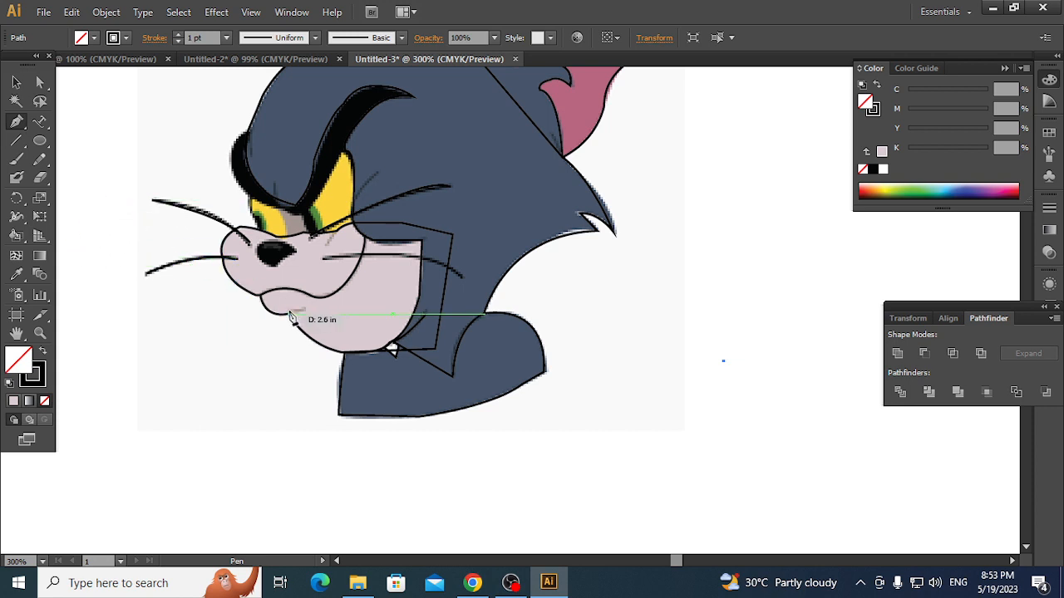
drag(288, 311, 344, 311)
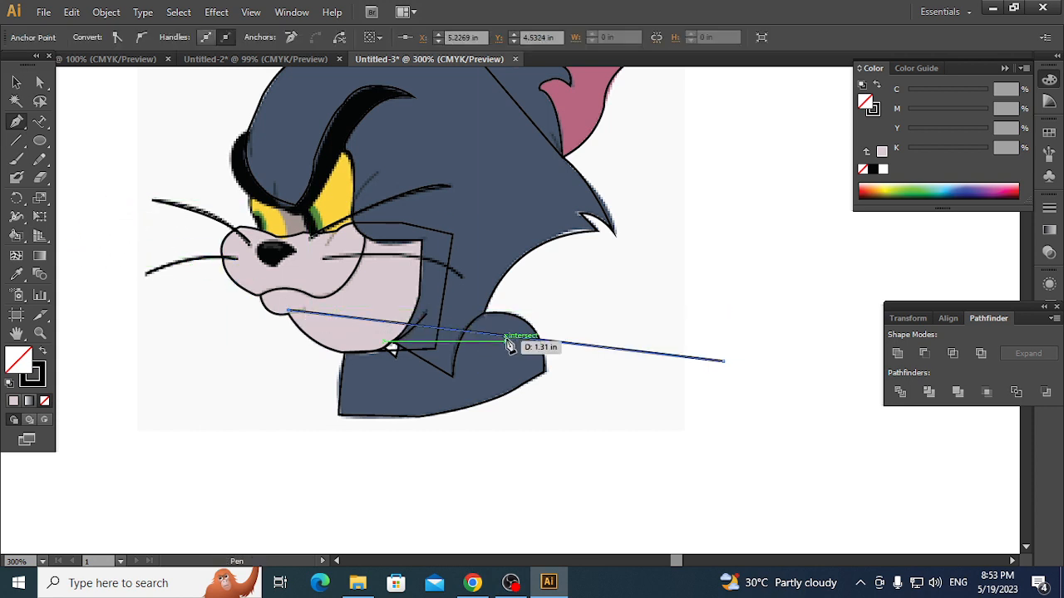
key(ctrl+z)
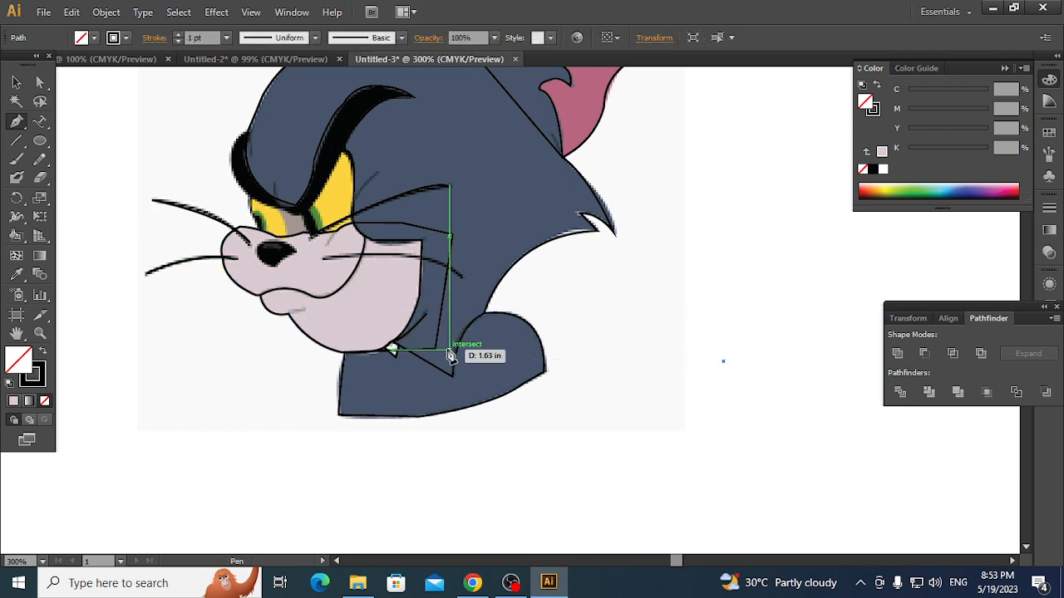
click(723, 362)
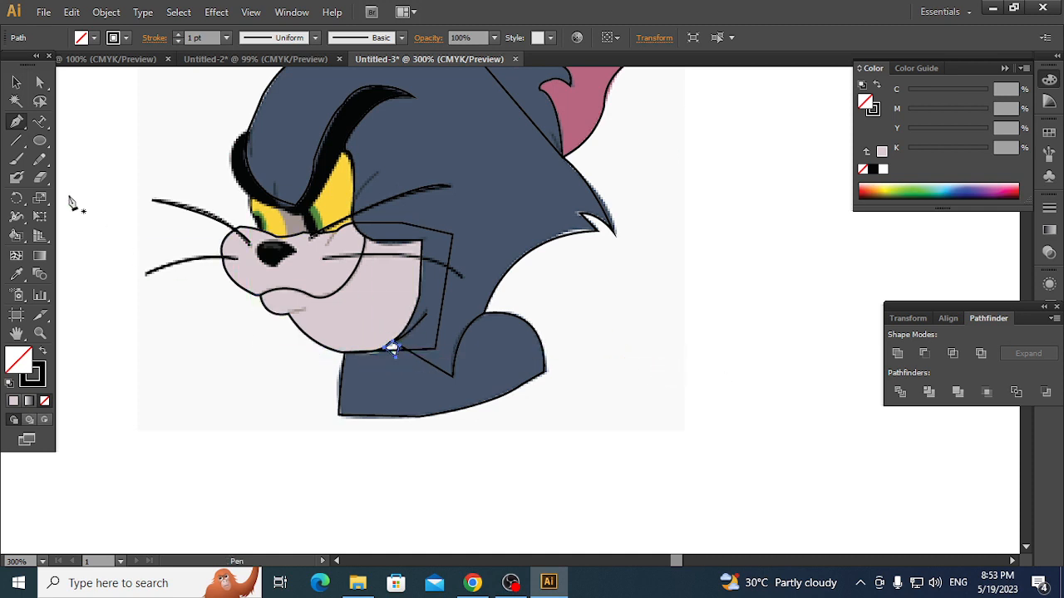
- Deselect the small jaw patch and trace the crease beside the right eye as a curved open path from the muzzle up onto the cheek
click(17, 83)
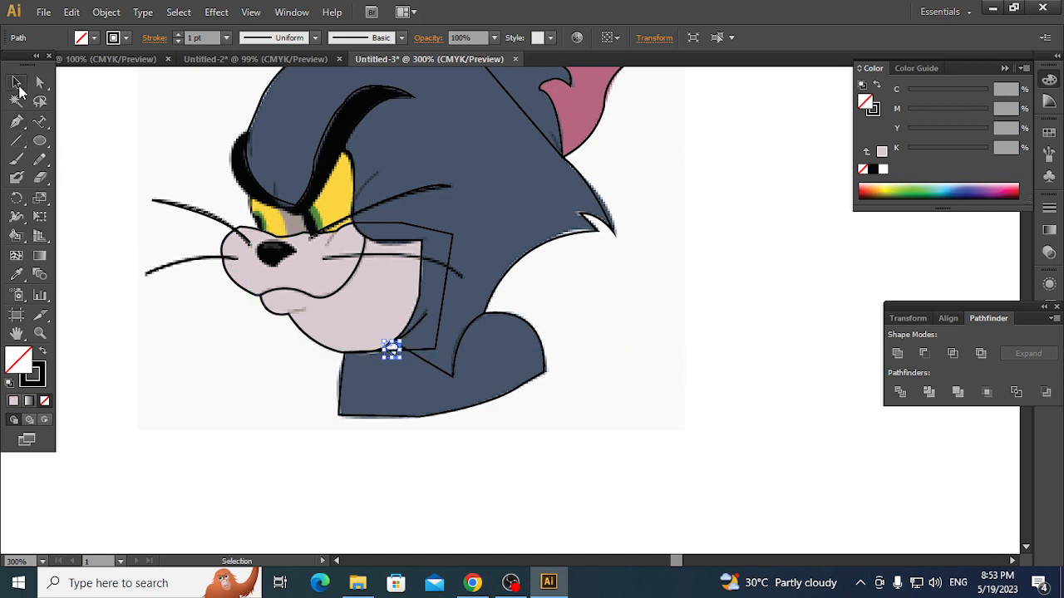
click(133, 322)
click(17, 122)
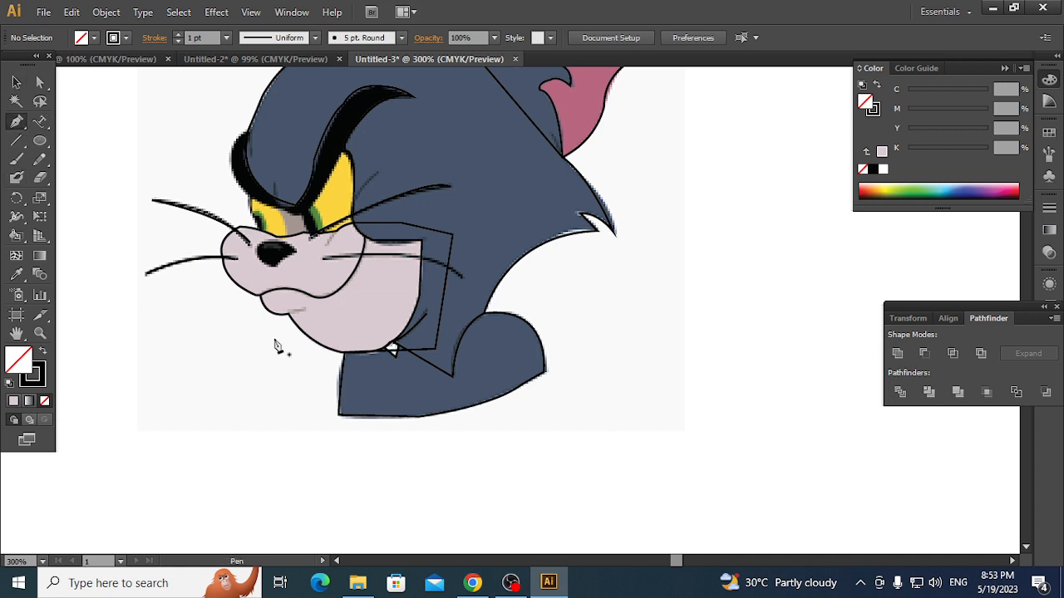
click(329, 247)
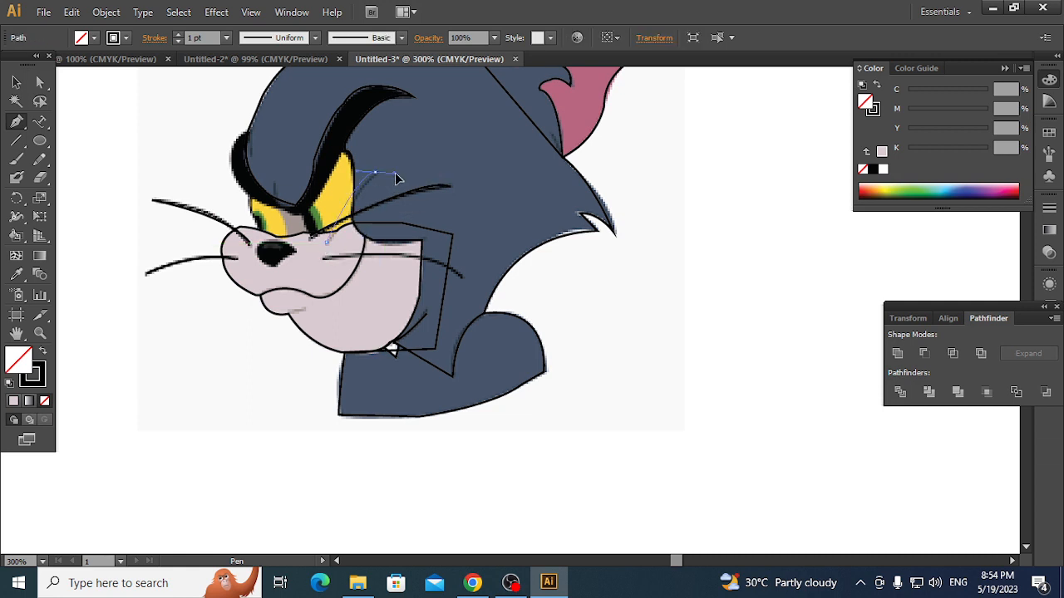
drag(395, 173, 386, 171)
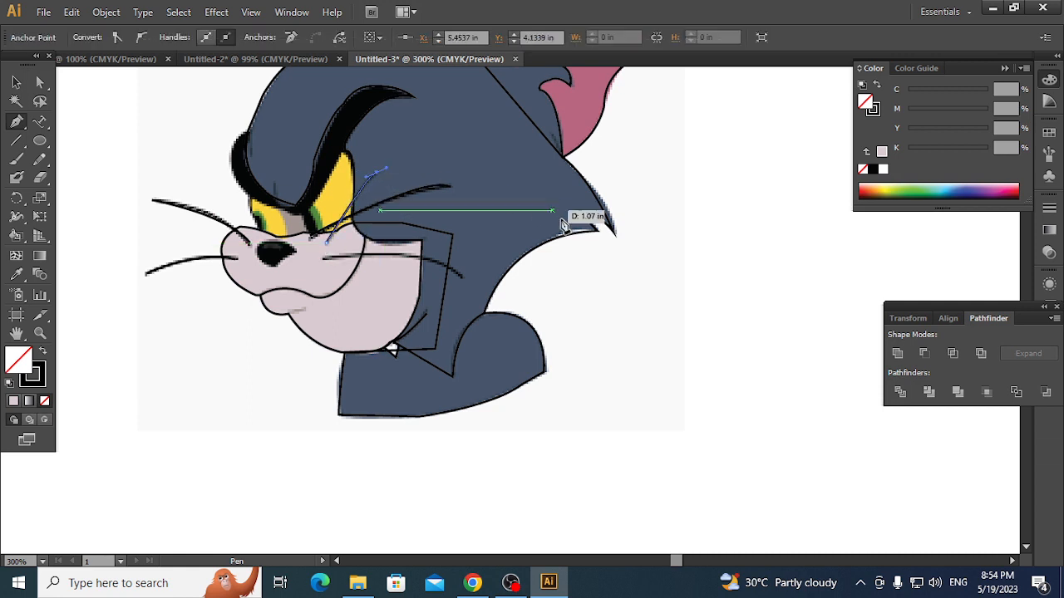
- Deselect the eye crease, trace the nose on the muzzle as a small closed curved shape with the Pen tool, and deselect it
click(24, 83)
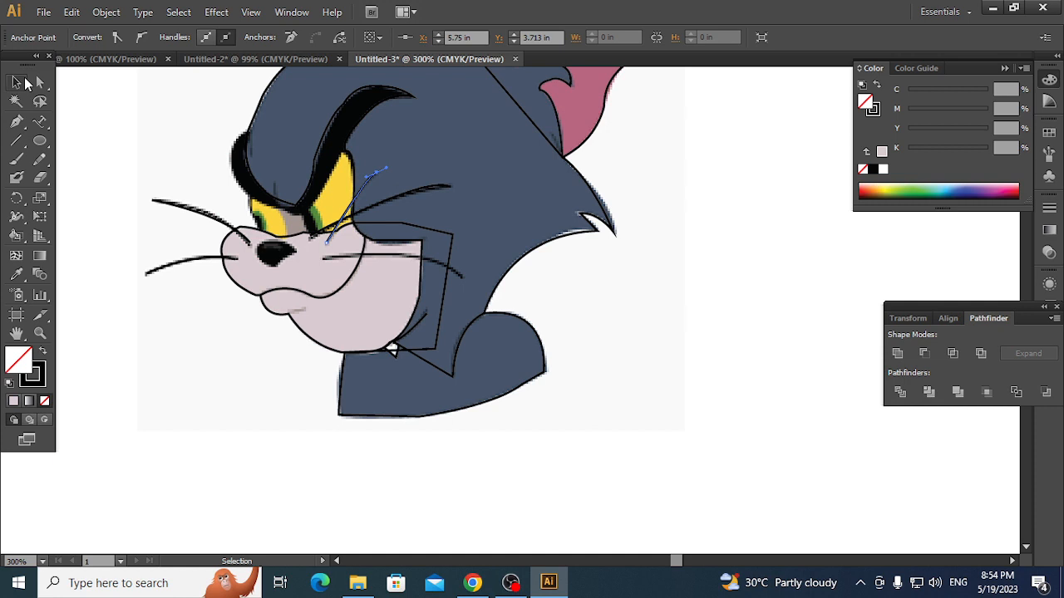
click(784, 360)
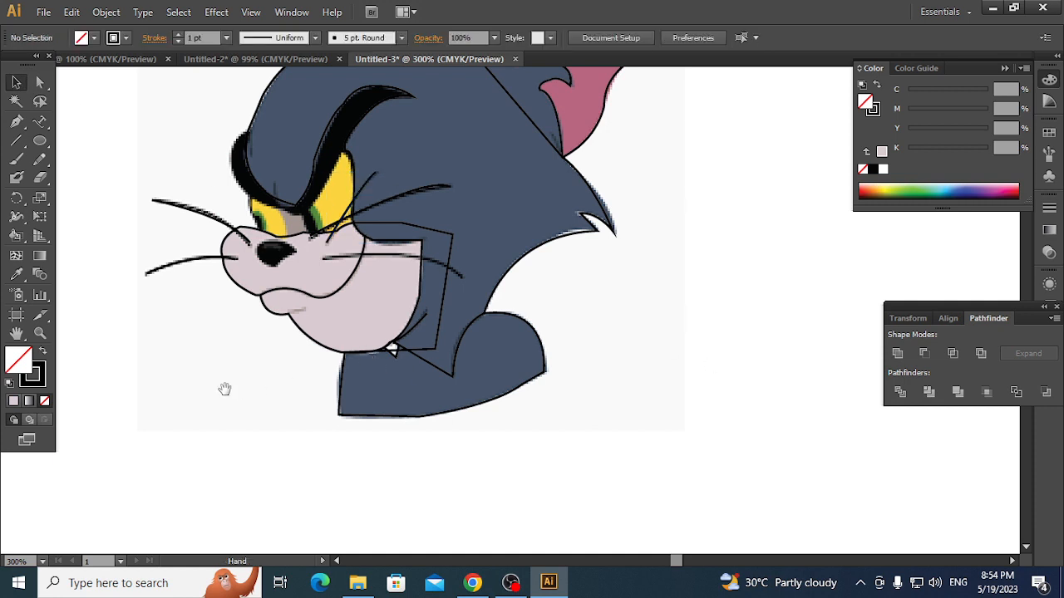
click(16, 122)
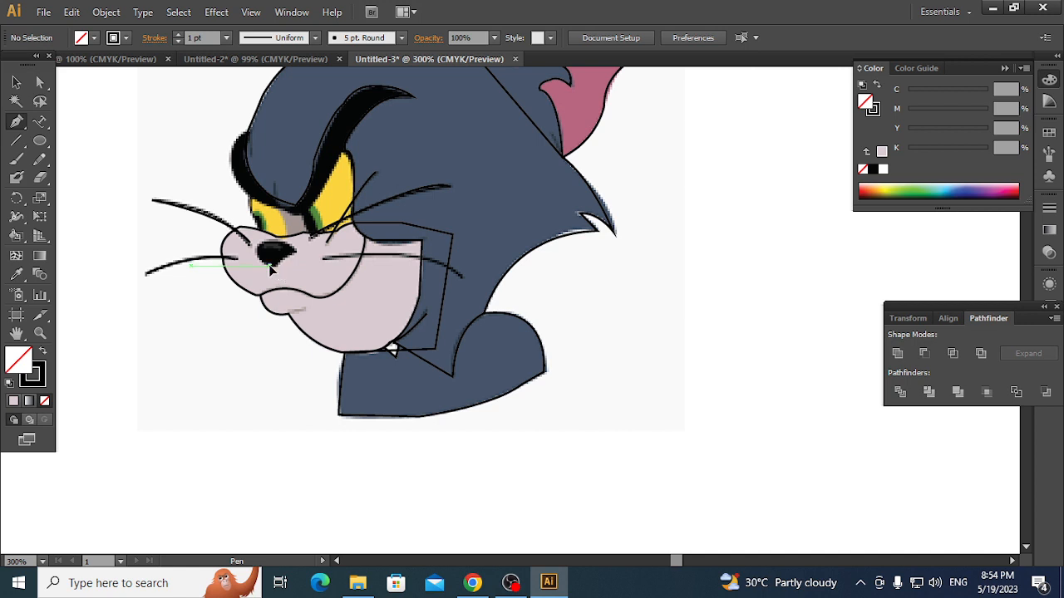
drag(270, 269, 292, 243)
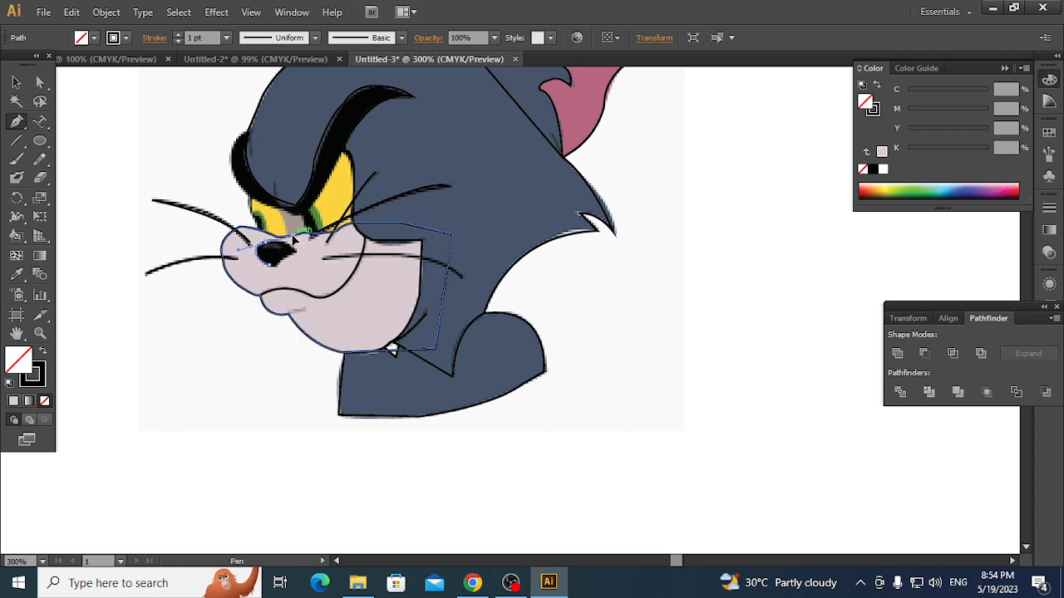
click(267, 251)
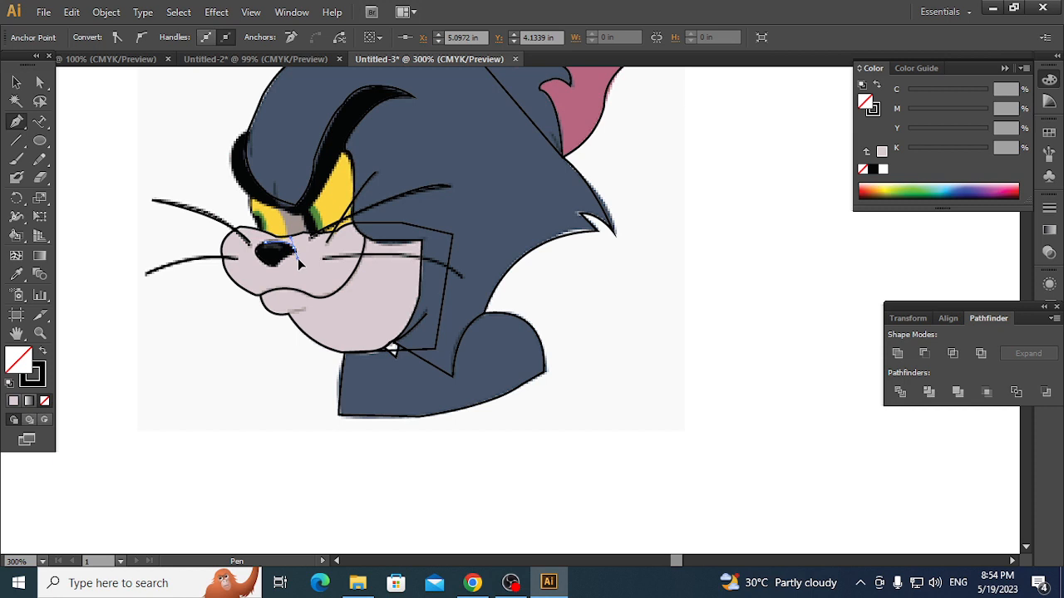
drag(299, 262, 273, 271)
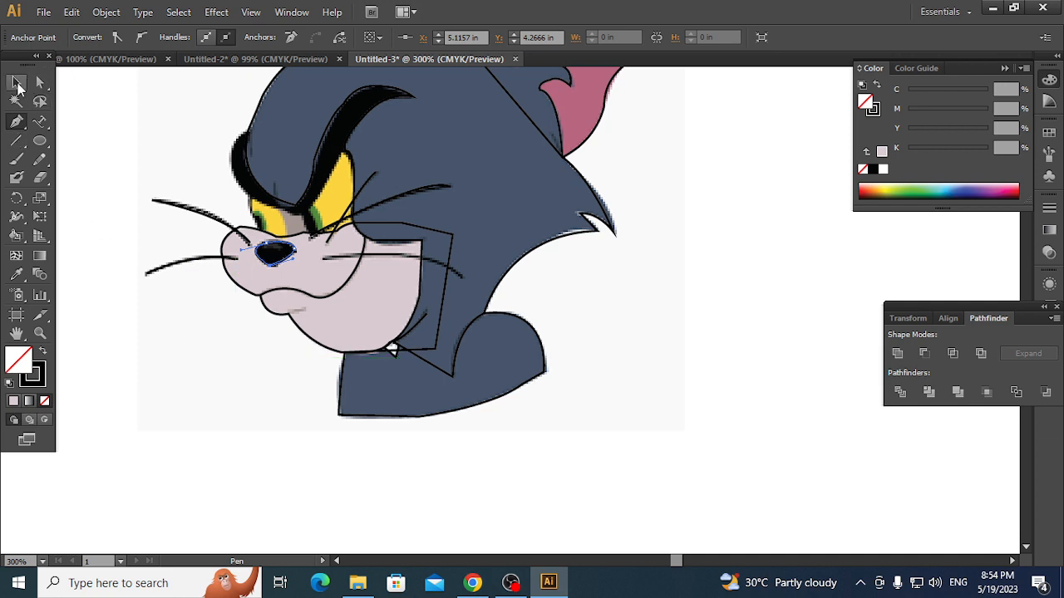
click(16, 82)
click(274, 352)
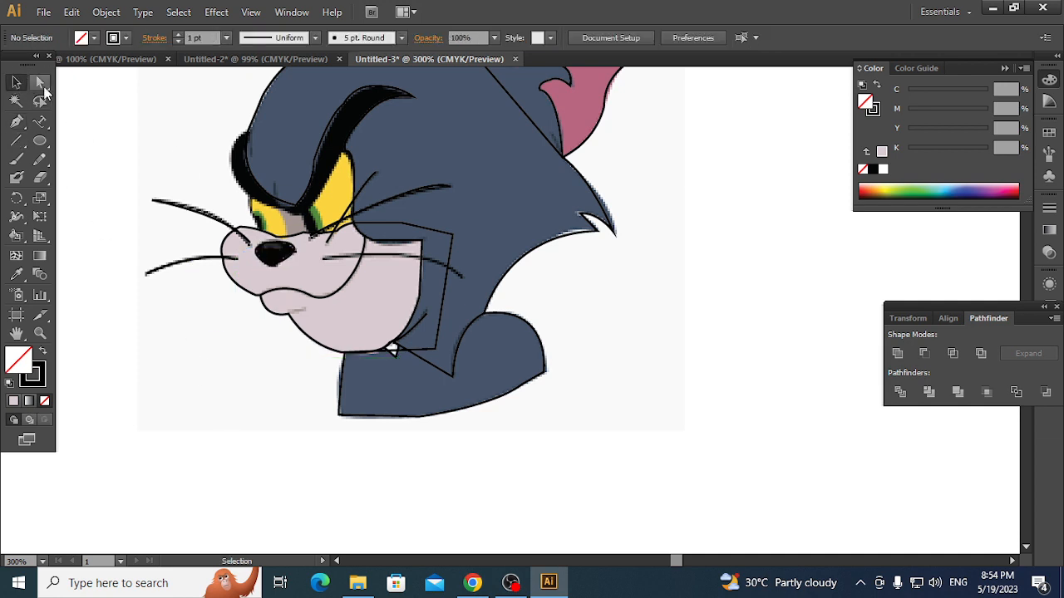
- Start the eyebrow outline above the right eye, running through the brow's outer tip and across the forehead to its left end
click(16, 124)
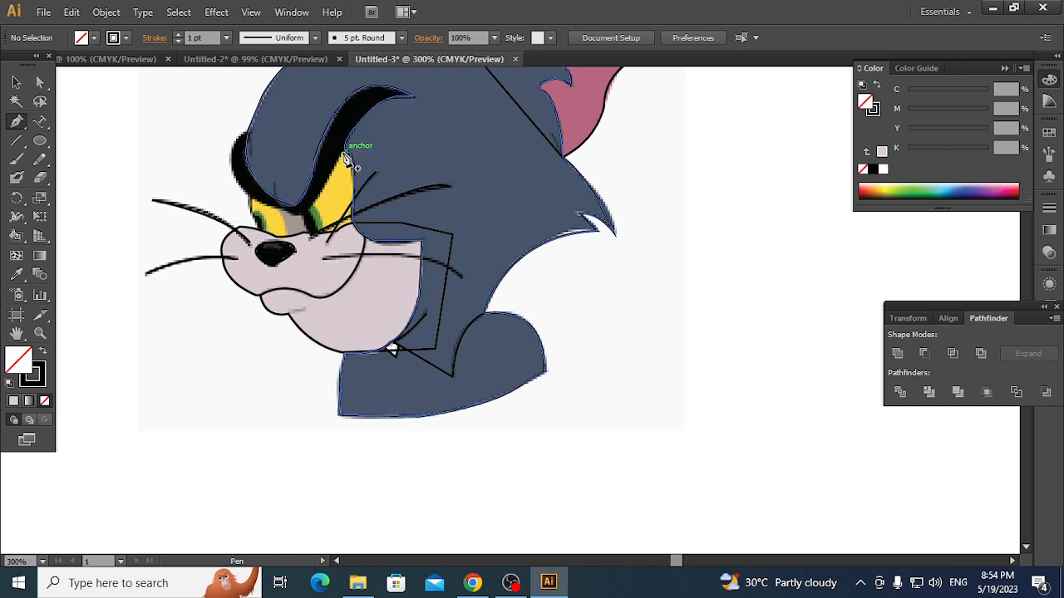
click(348, 158)
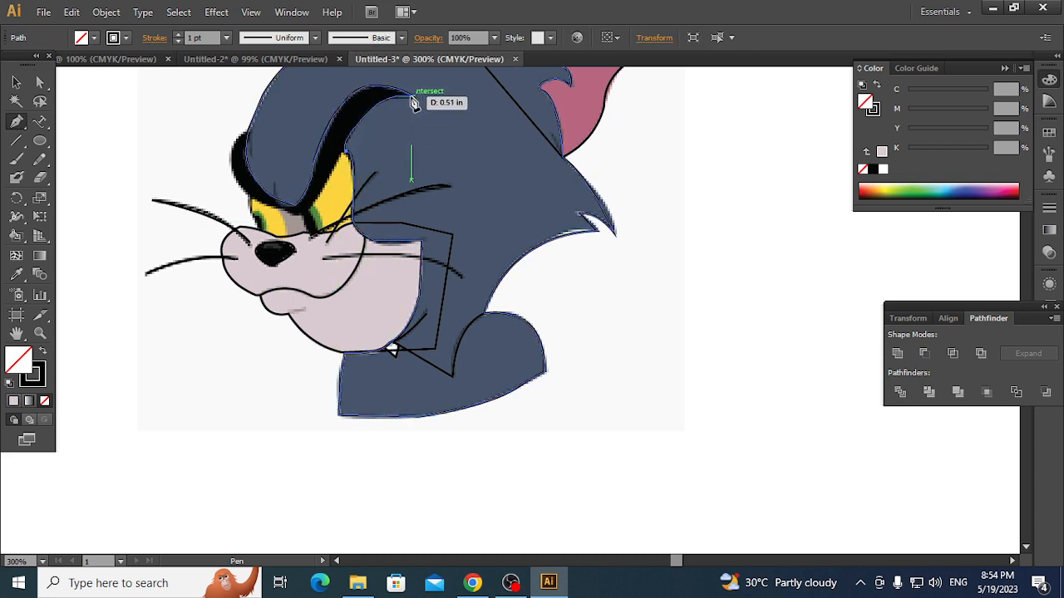
click(411, 96)
drag(427, 108, 474, 97)
click(413, 96)
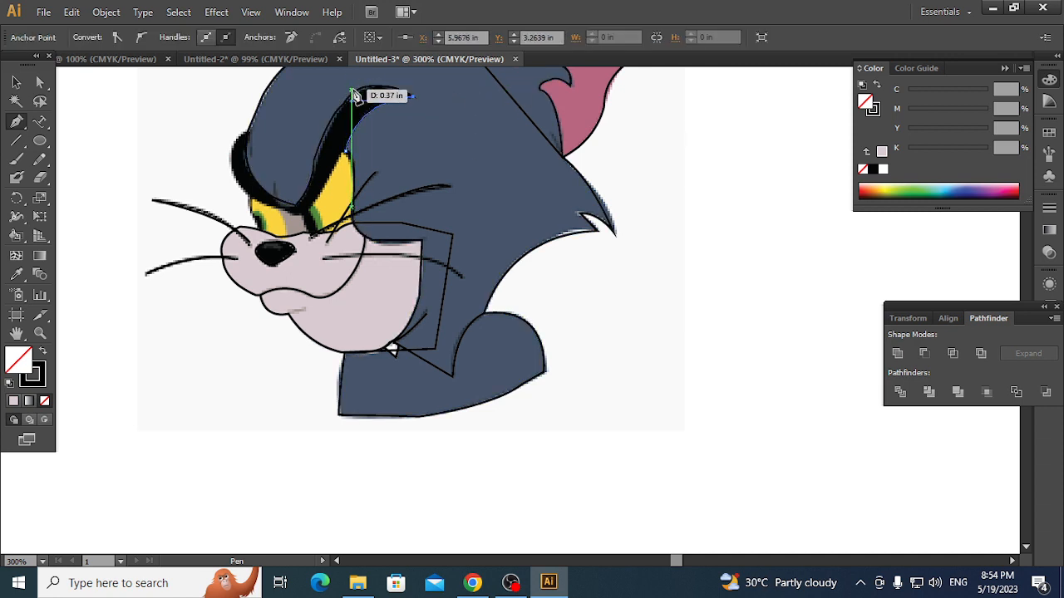
drag(356, 96, 347, 87)
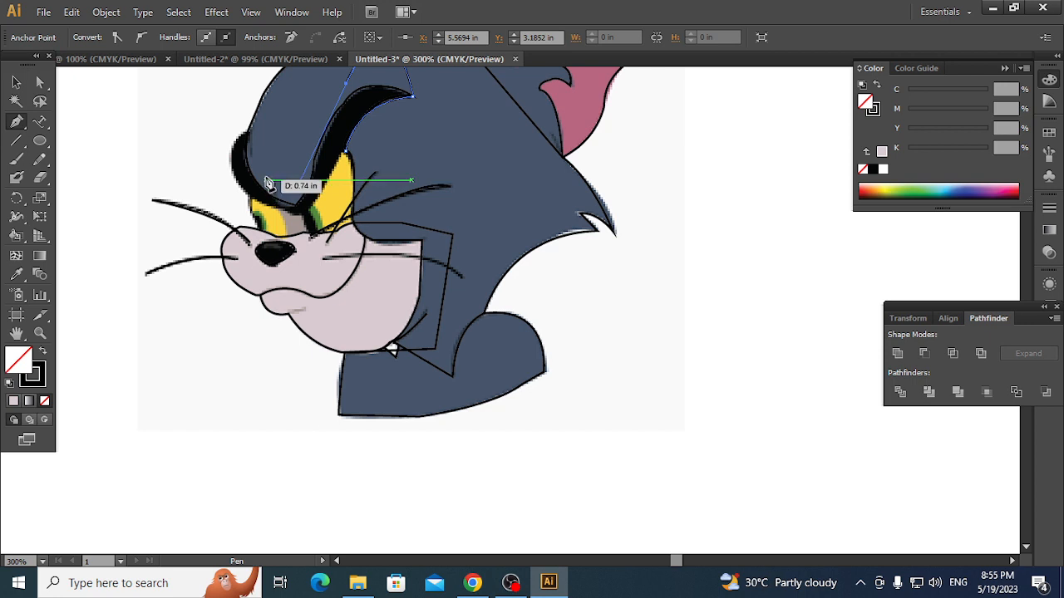
drag(260, 174, 254, 137)
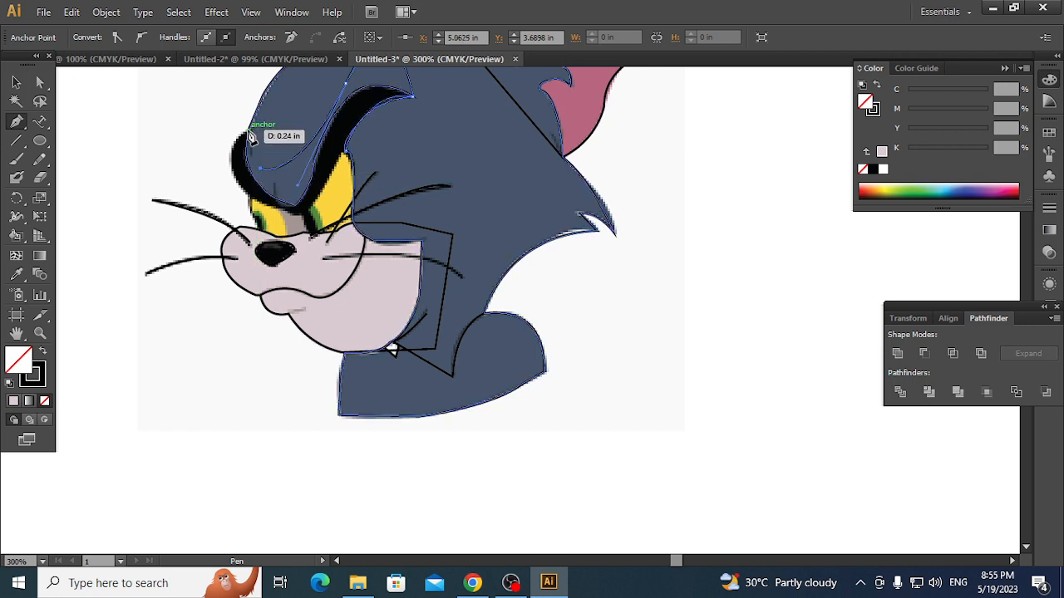
click(251, 137)
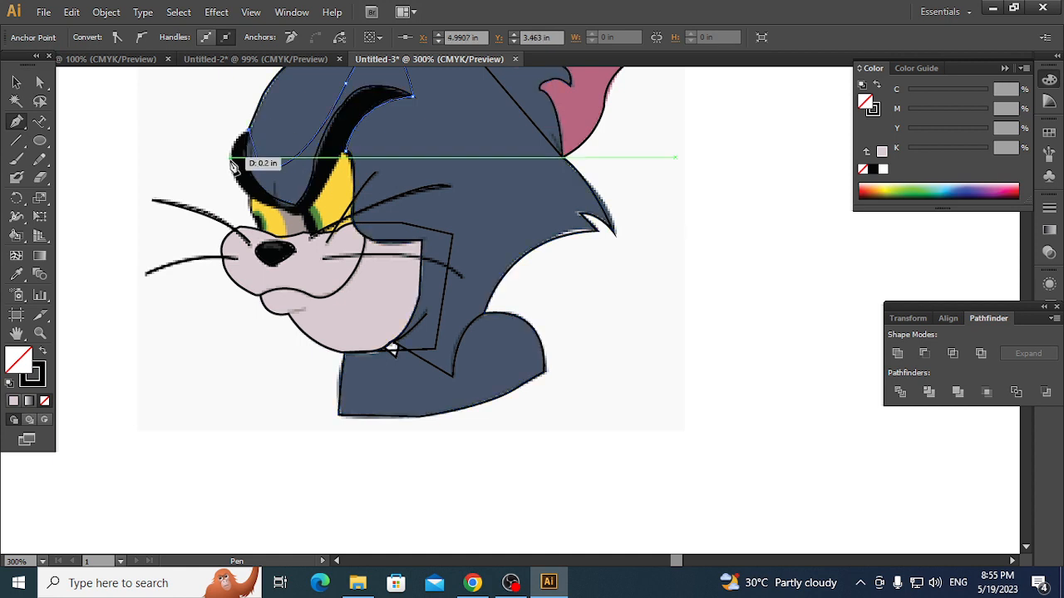
- Continue the eyebrow outline around its left end and along the lower edge to the point between the eyes
drag(236, 183, 251, 212)
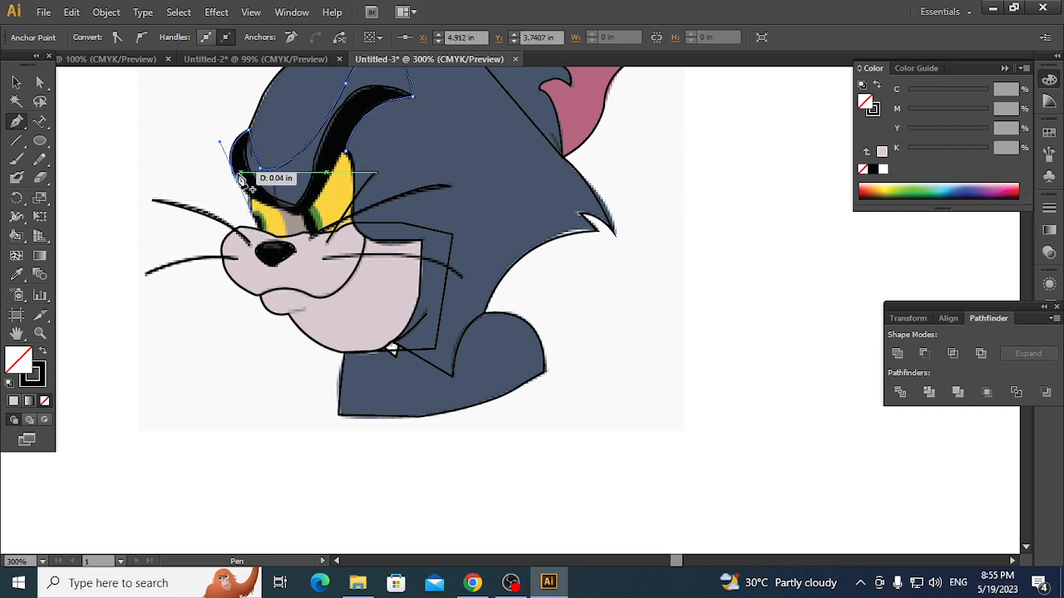
click(236, 178)
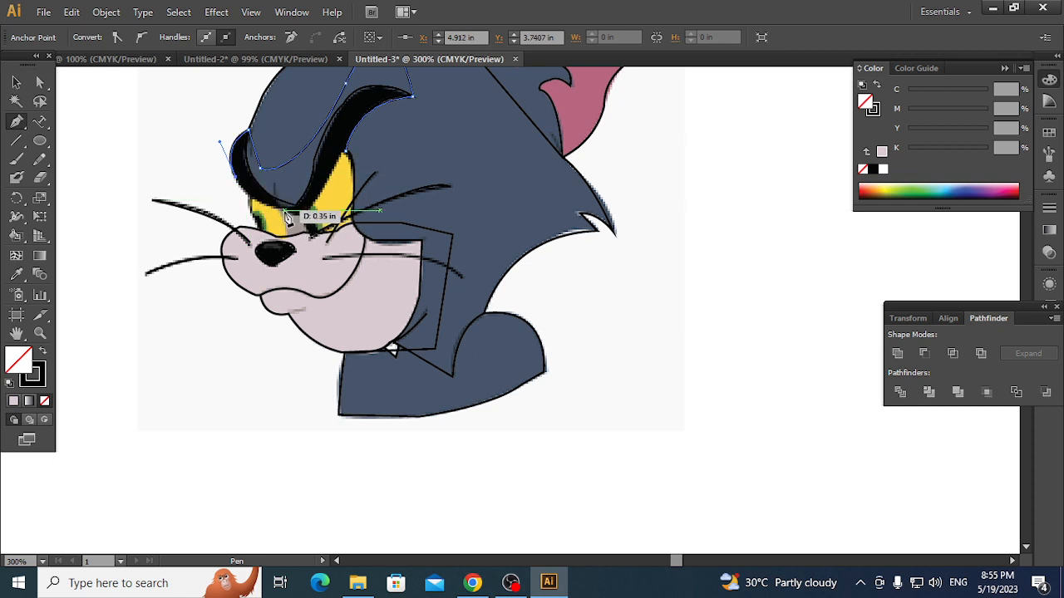
drag(289, 210, 351, 227)
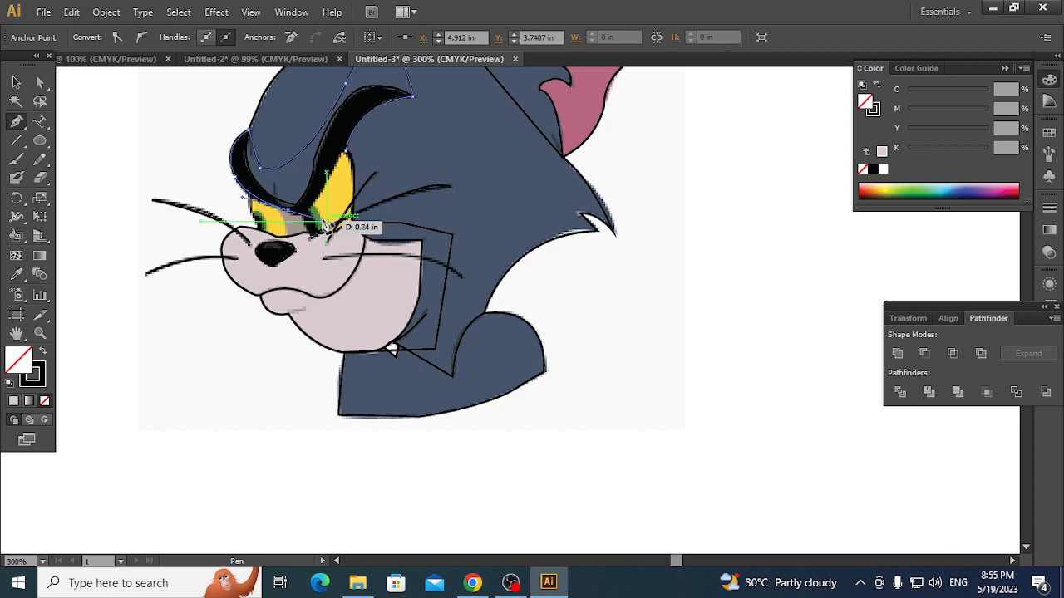
click(291, 213)
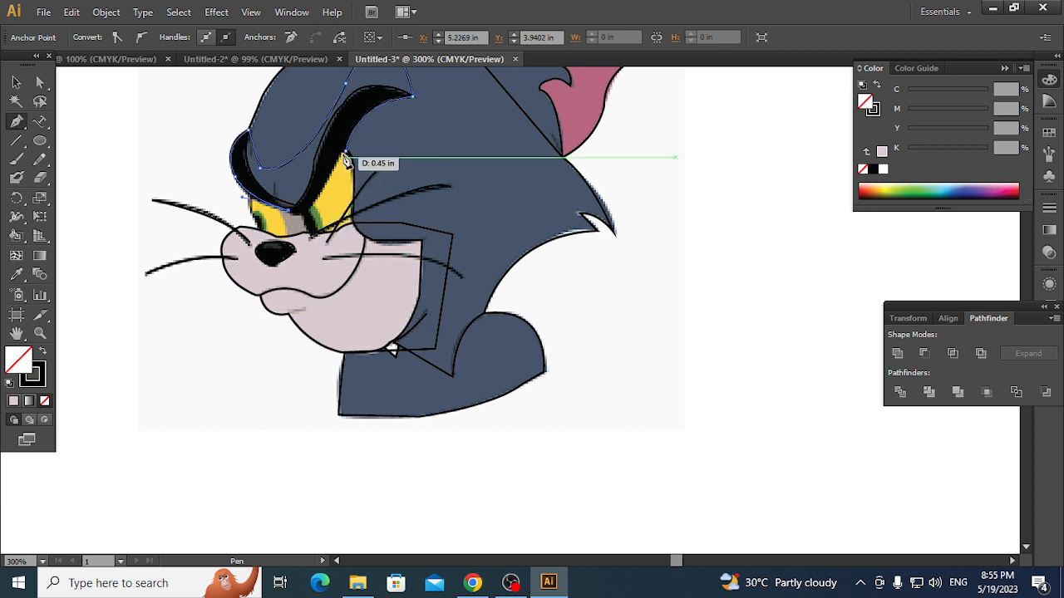
- Close the eyebrow outline from between the eyes up to its starting point above the right eye
drag(343, 154, 365, 152)
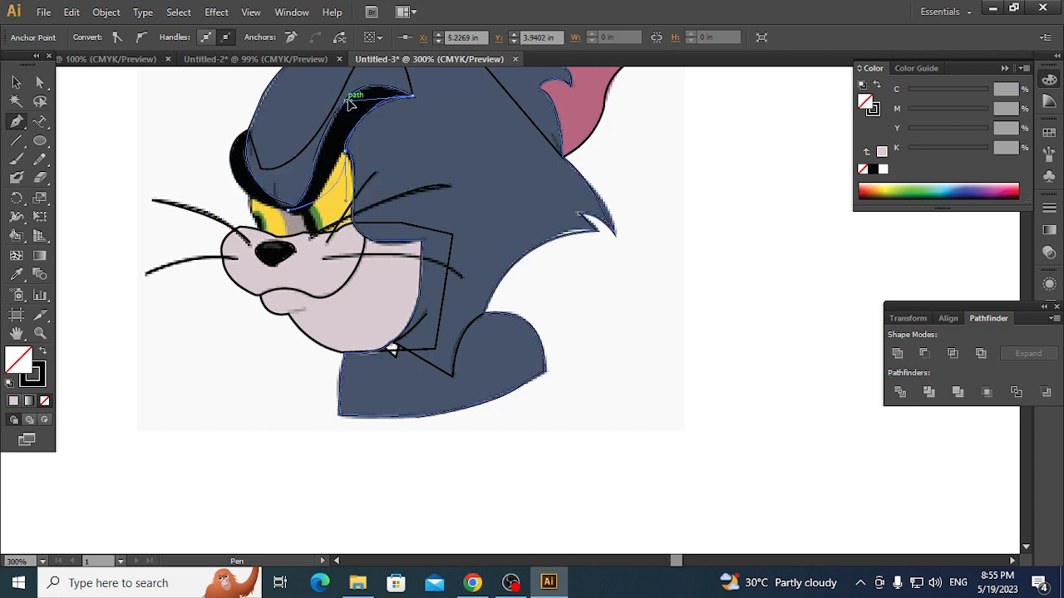
click(350, 100)
scroll(392, 85, up, 5)
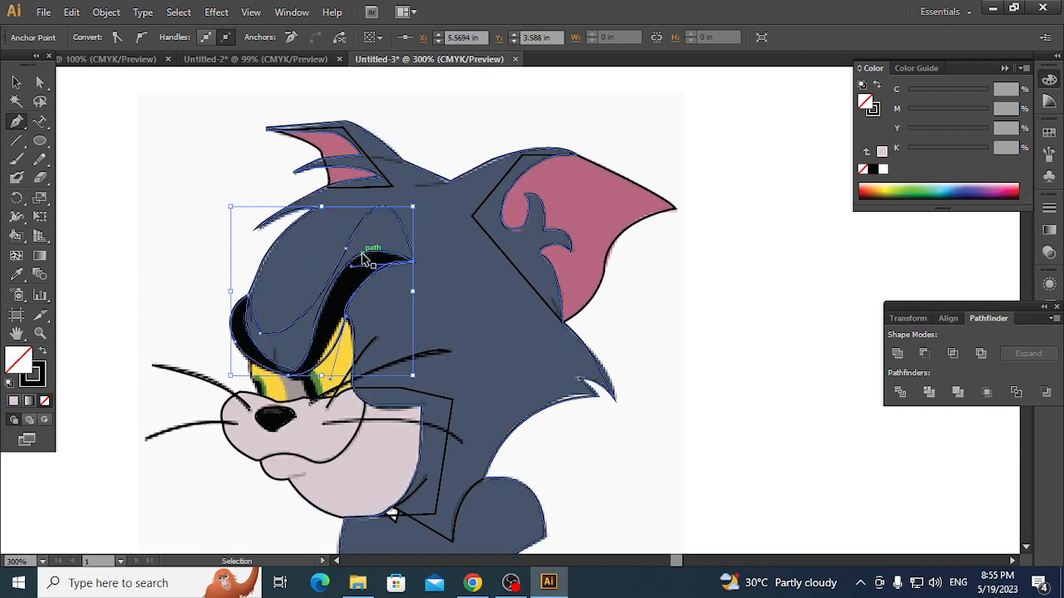
drag(310, 365, 358, 315)
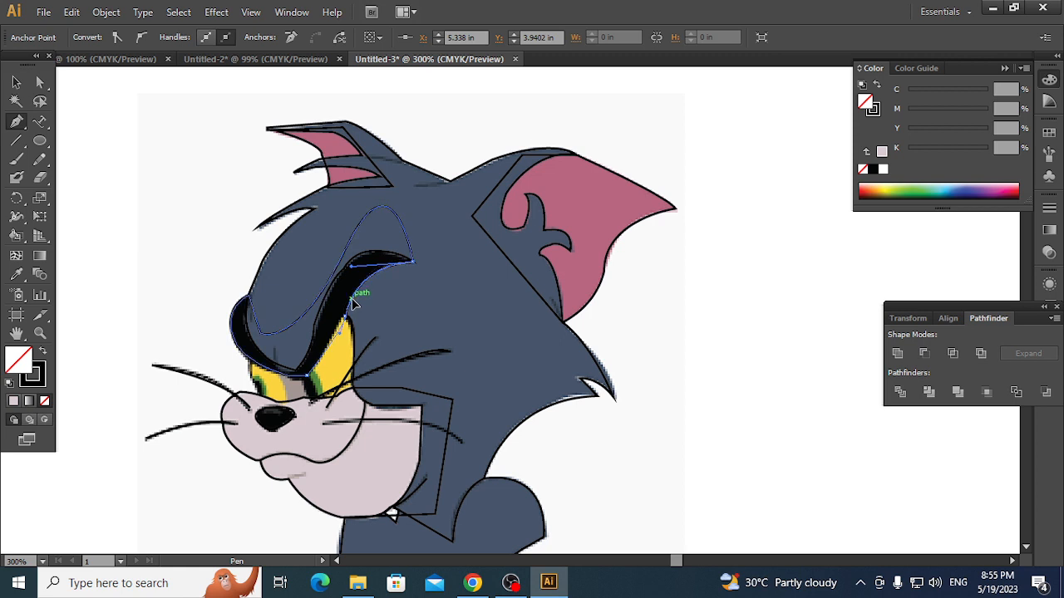
click(347, 320)
click(346, 320)
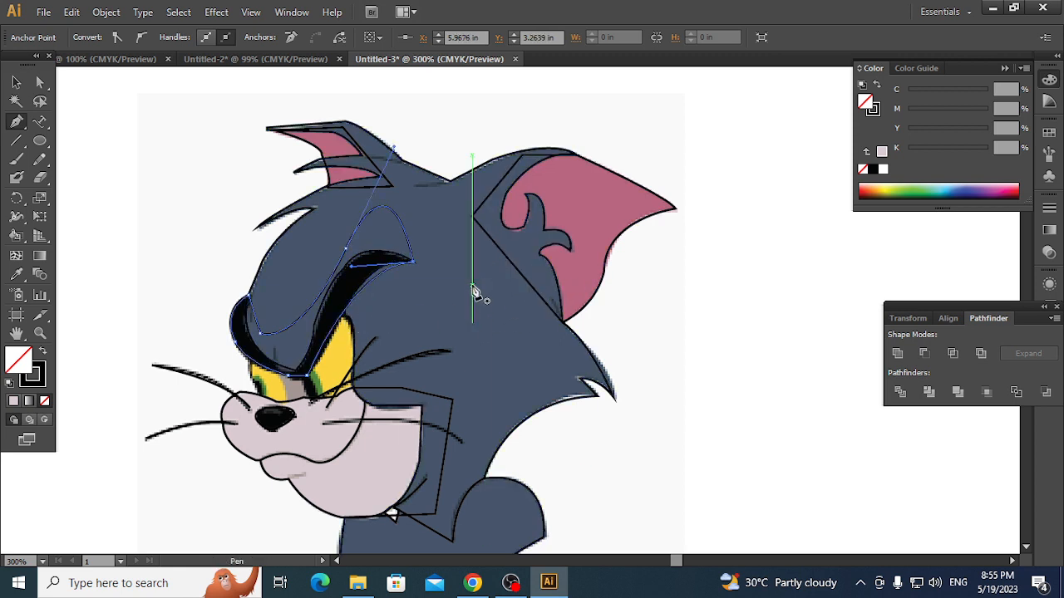
scroll(472, 293, down, 3)
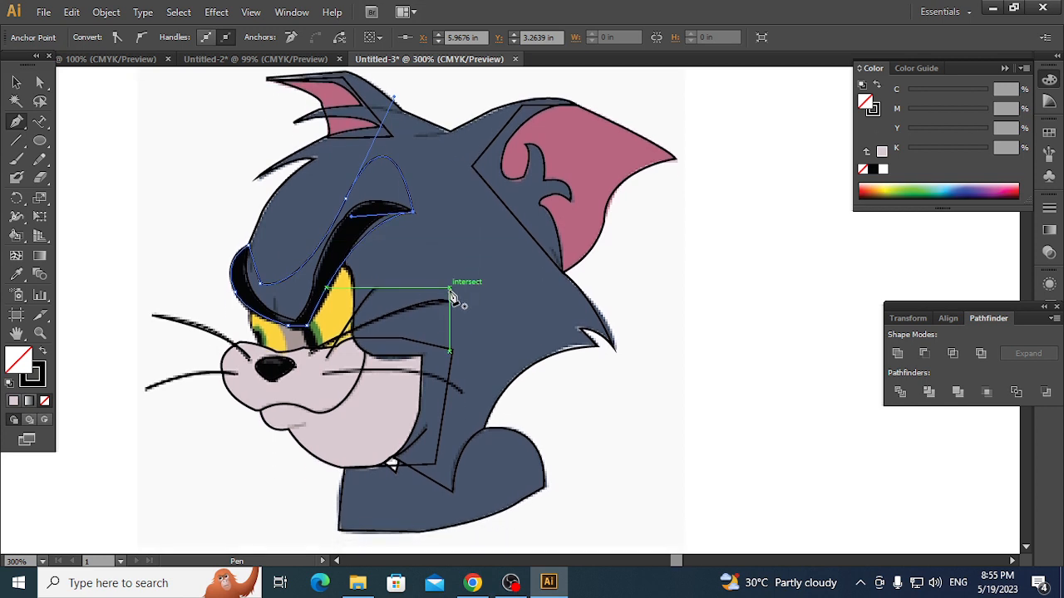
click(449, 291)
key(ctrl+z)
- Select all the traced paths together, move them off the reference image to the empty area beside it, and deselect them
key(v)
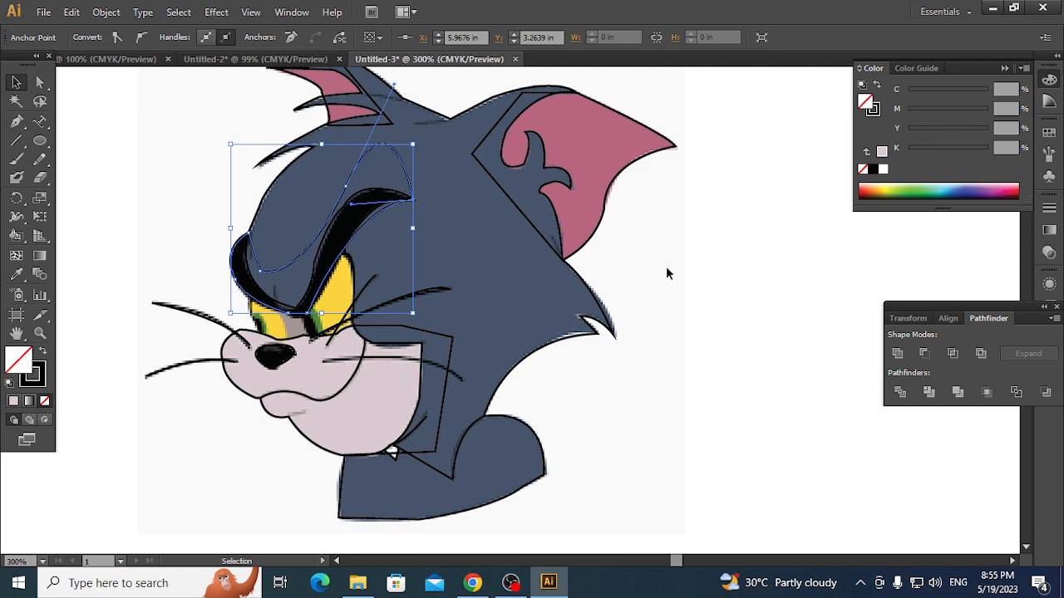
key(ctrl+minus)
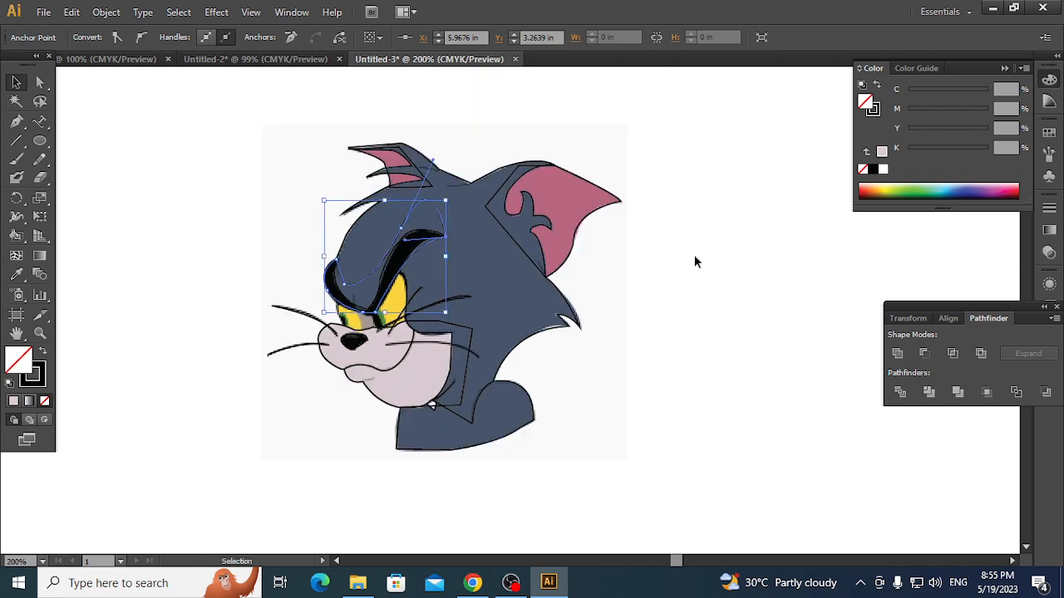
drag(688, 162, 255, 416)
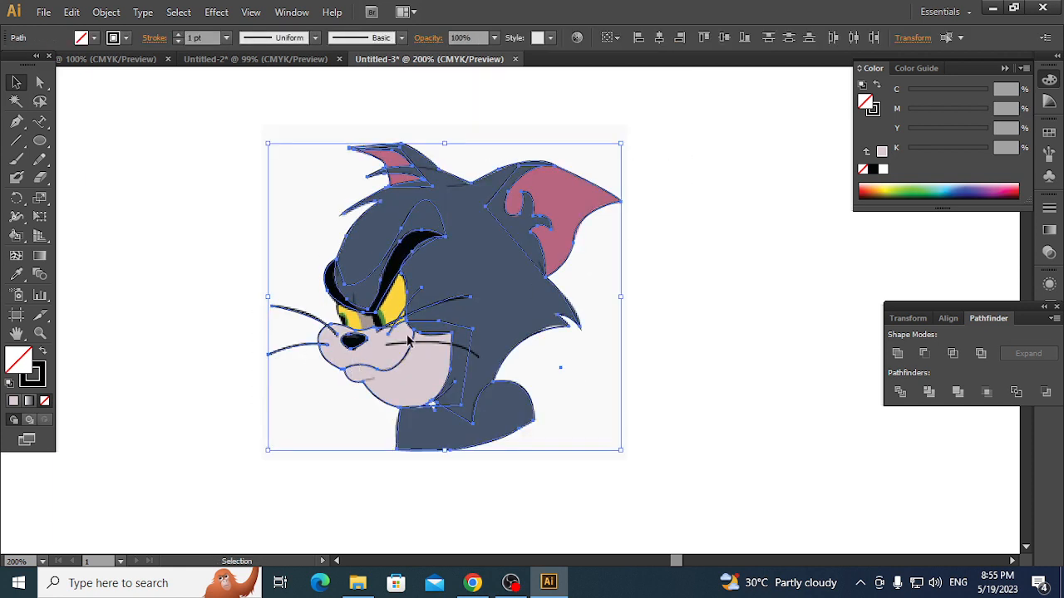
mouse_move(453, 327)
mouse_down()
mouse_move(748, 324)
mouse_move(767, 341)
mouse_up()
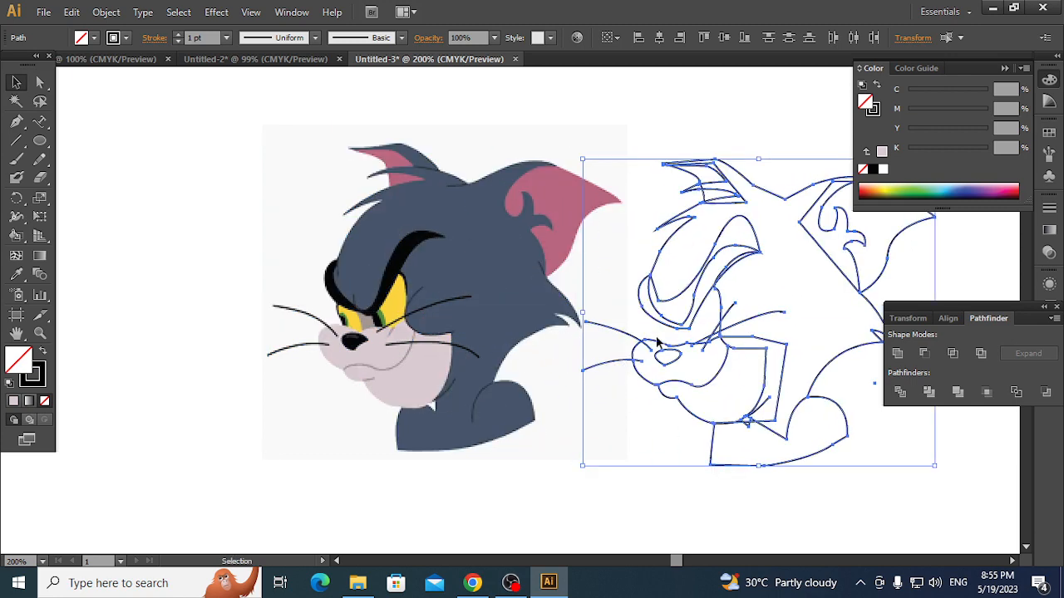
click(164, 282)
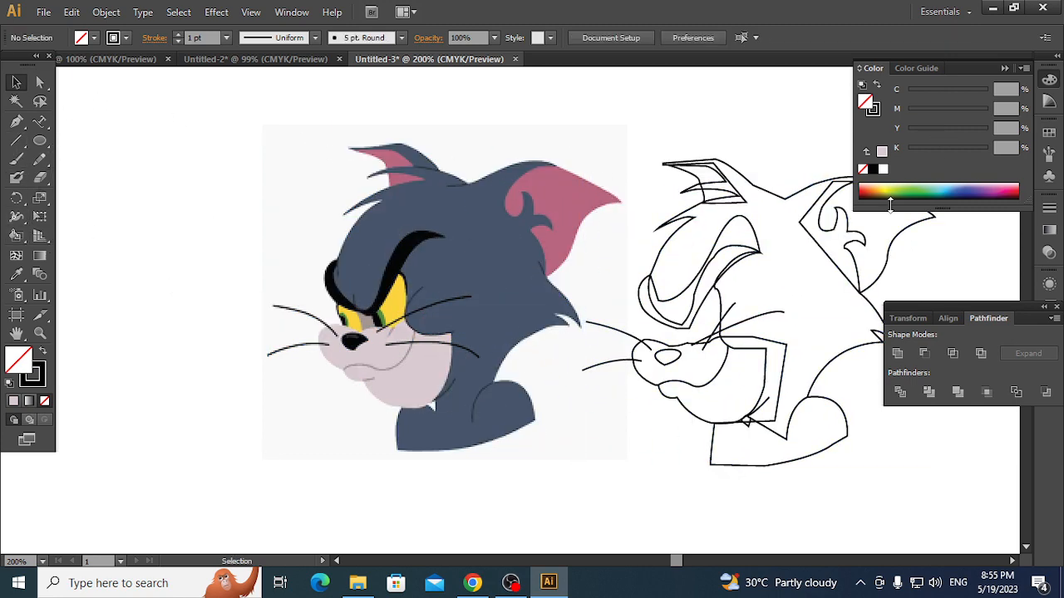
- Fill the head and neck silhouette with the slate blue sampled from the reference cat's fur using the Eyedropper
click(804, 232)
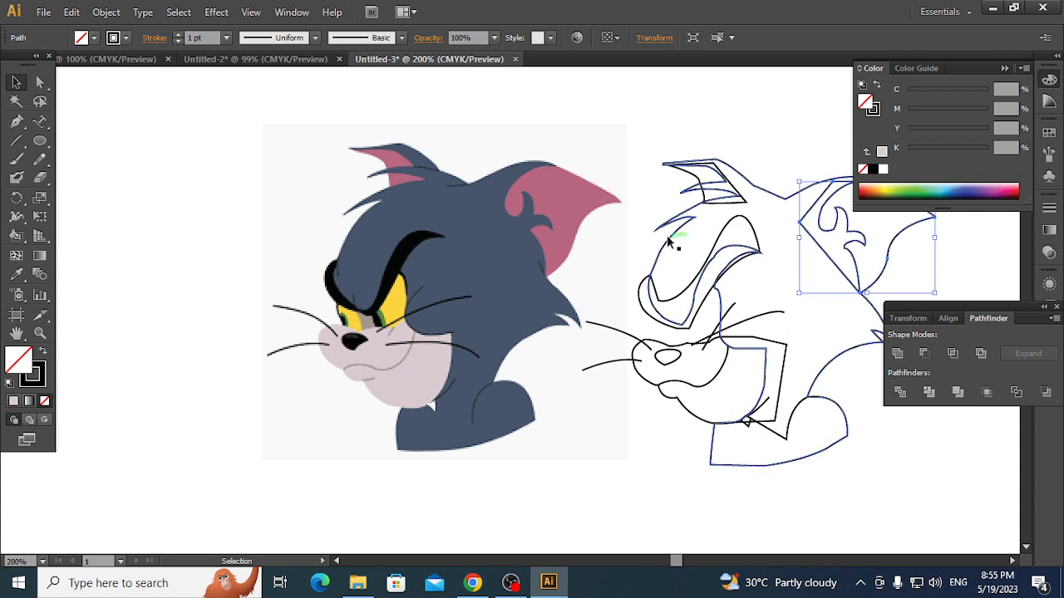
click(712, 464)
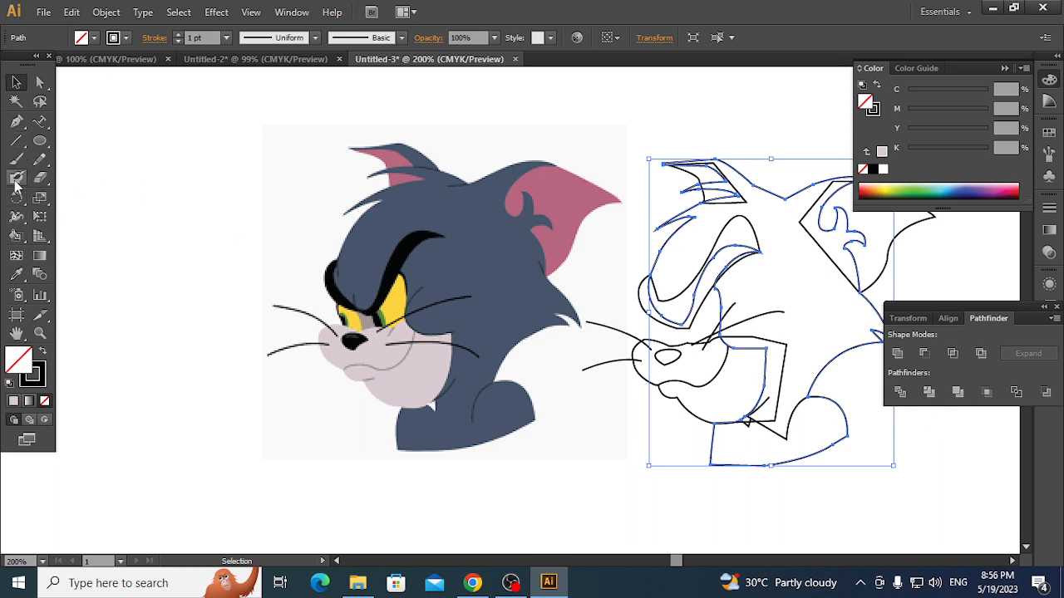
click(17, 276)
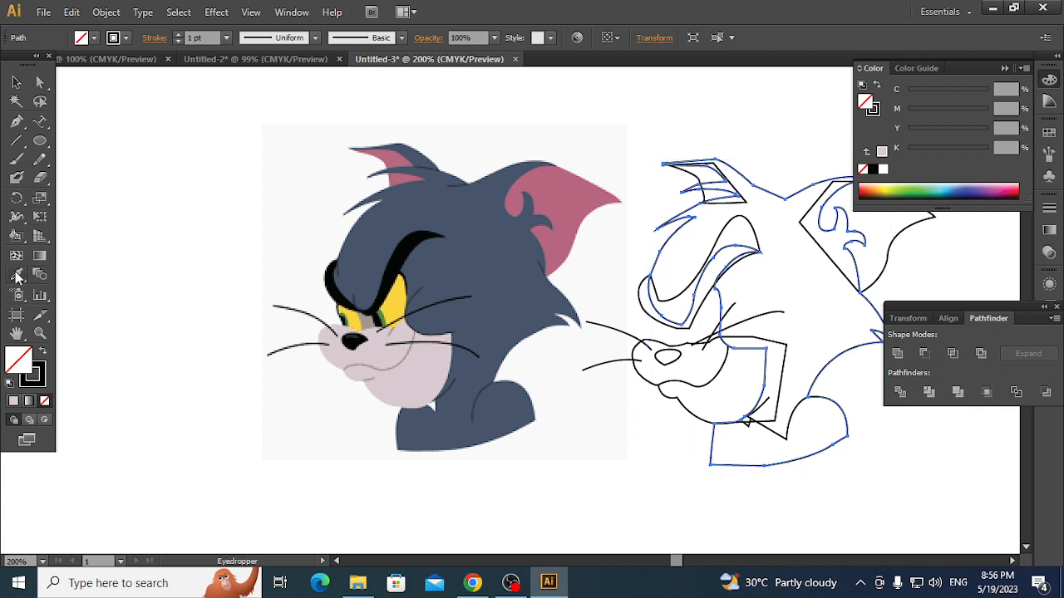
click(481, 250)
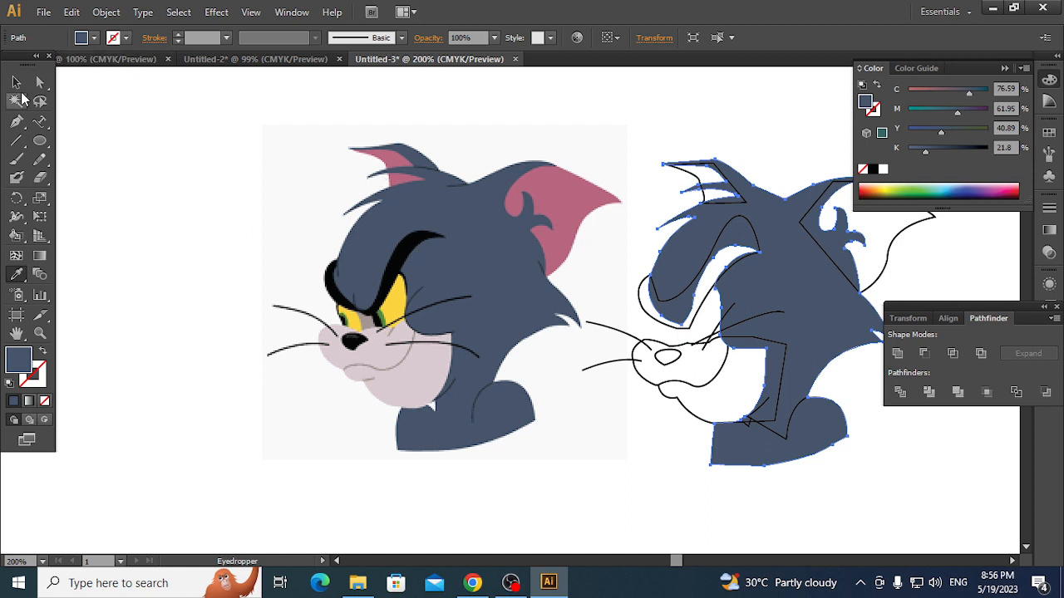
- Fill the large ear's inner shape with the pink sampled from the reference cat's ear
click(16, 82)
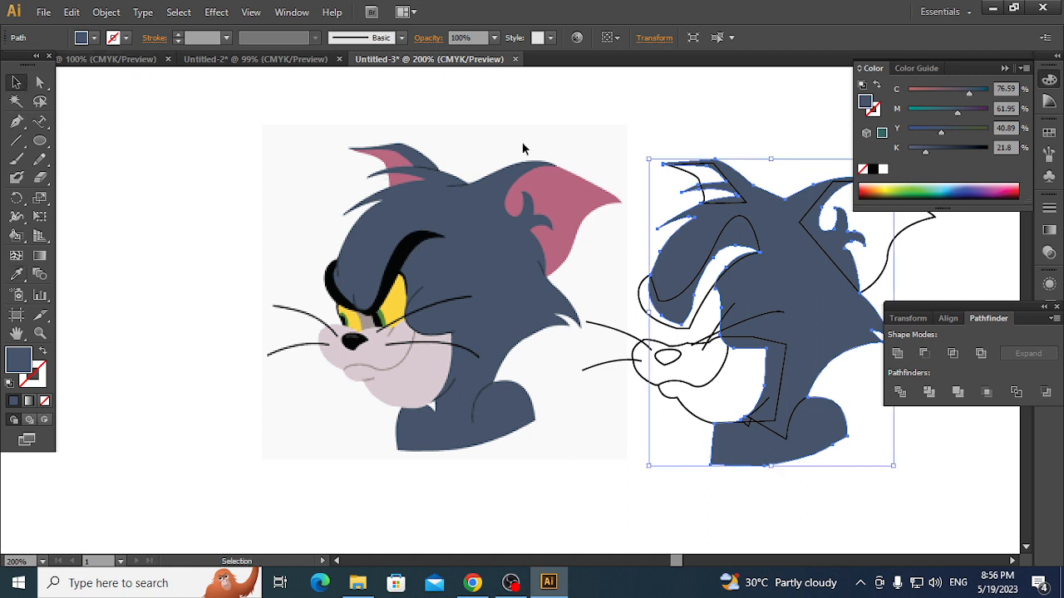
click(903, 243)
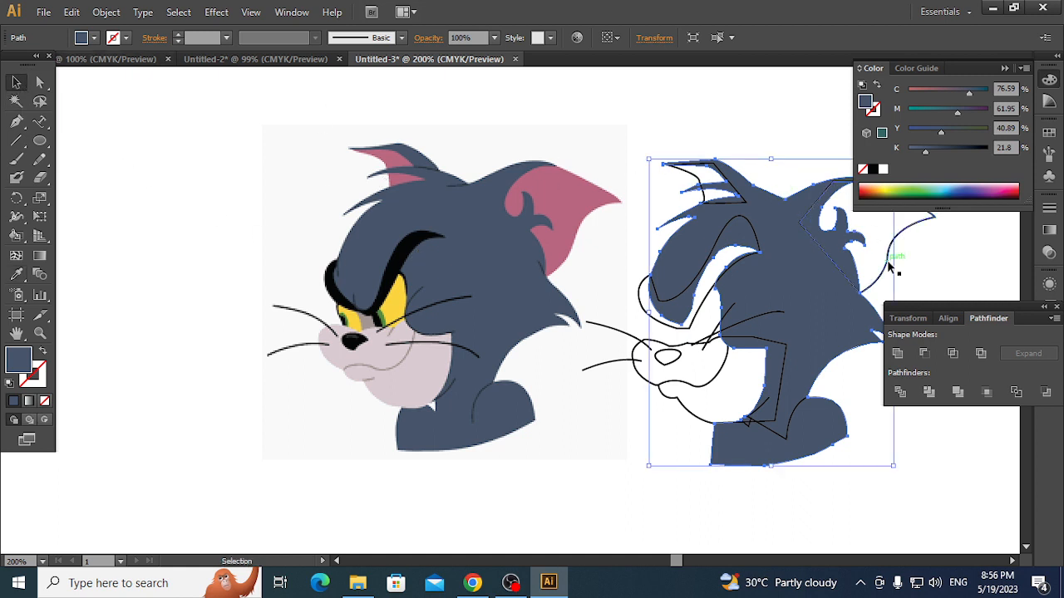
click(18, 283)
click(576, 191)
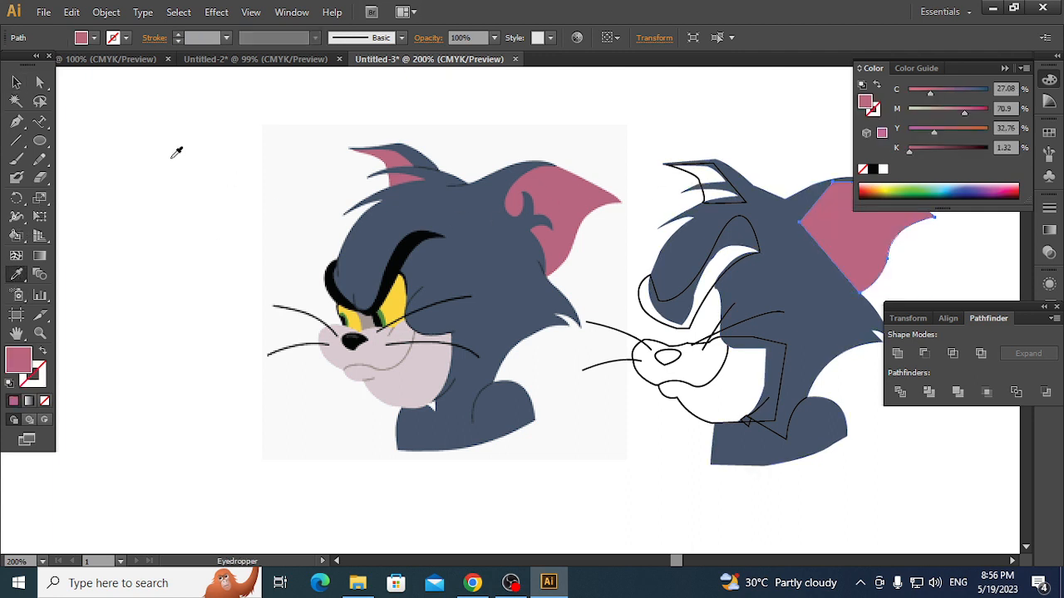
- Fill the small ear's inner shape with the pink sampled from the matching ear of the reference cat
click(18, 83)
click(688, 174)
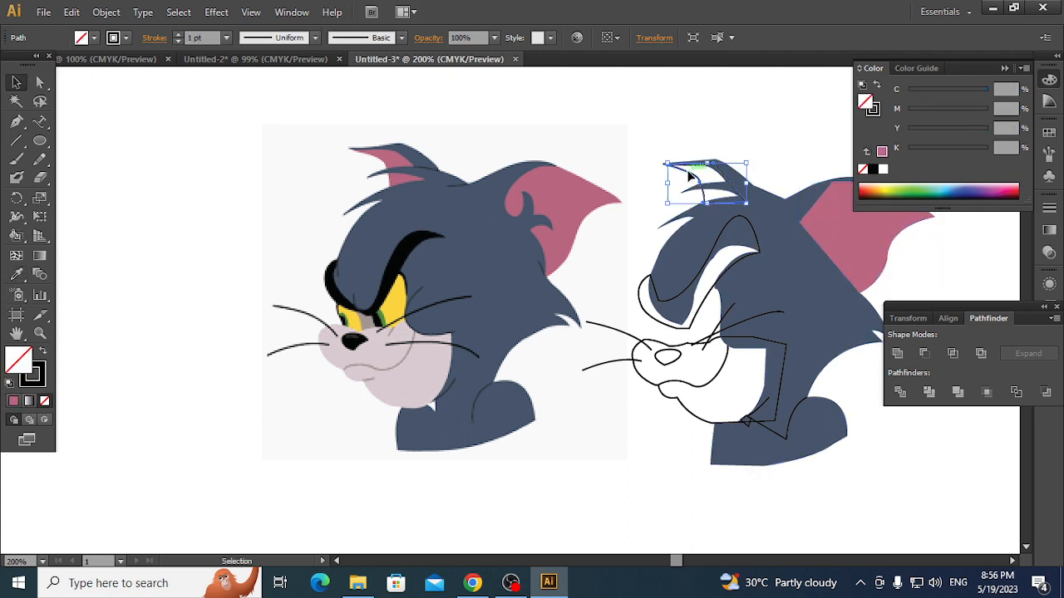
click(20, 279)
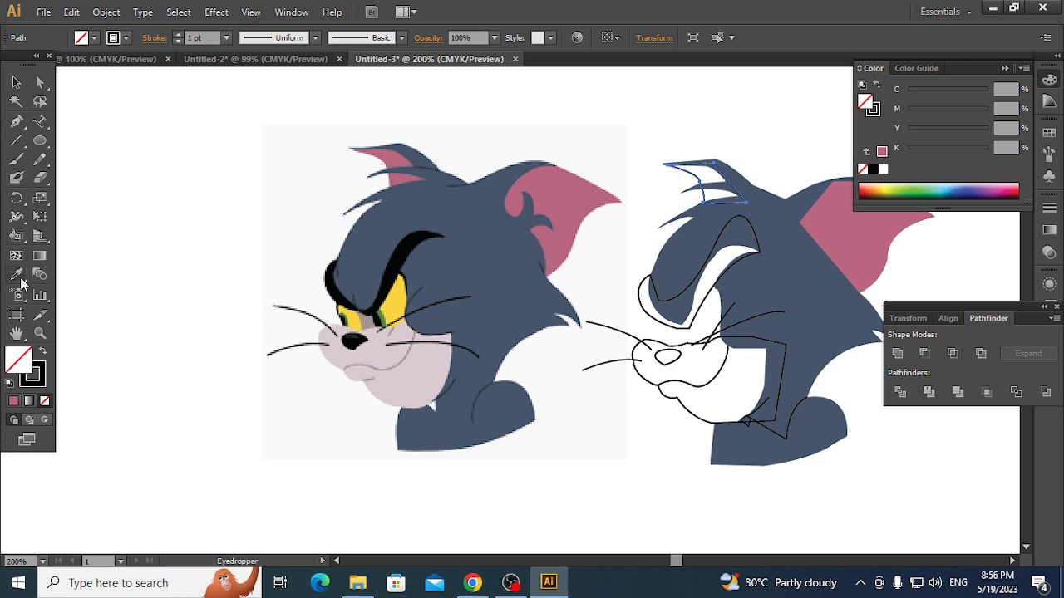
click(394, 155)
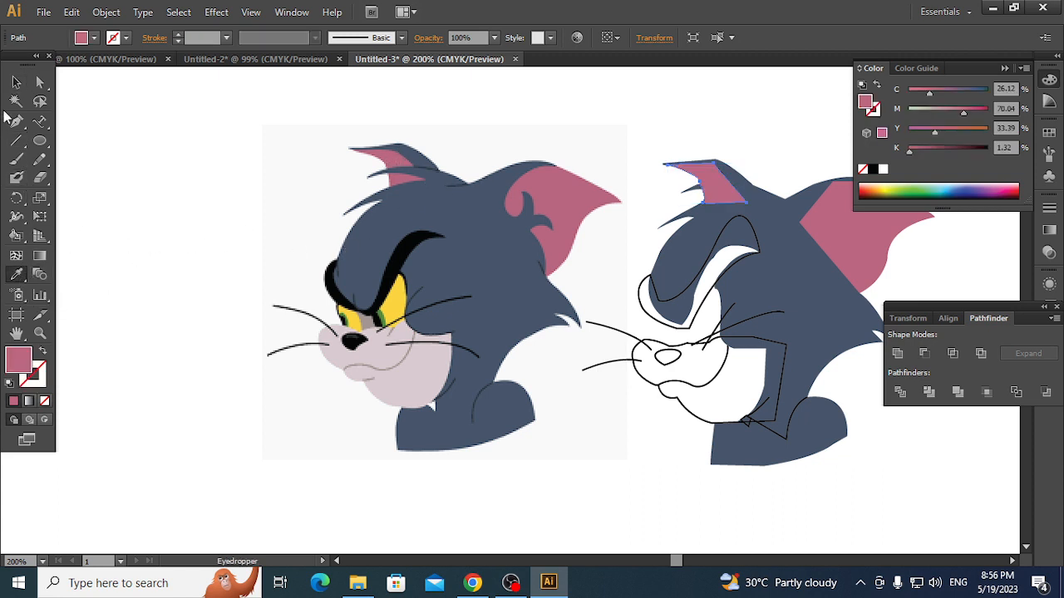
- Fill the eyebrow shape with the black sampled from the reference cat's eyebrow using the Eyedropper
click(16, 82)
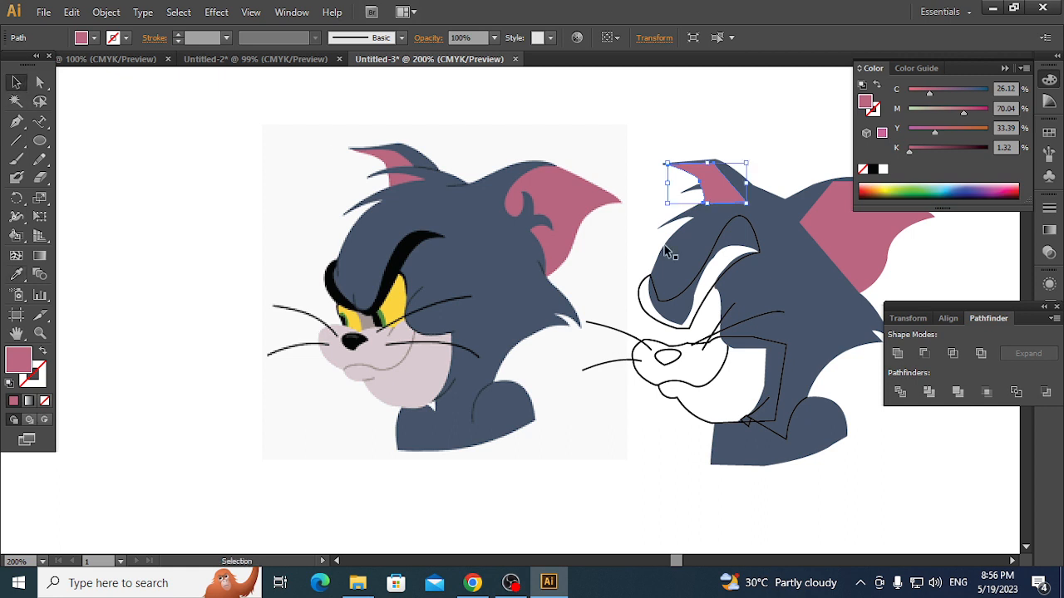
click(697, 274)
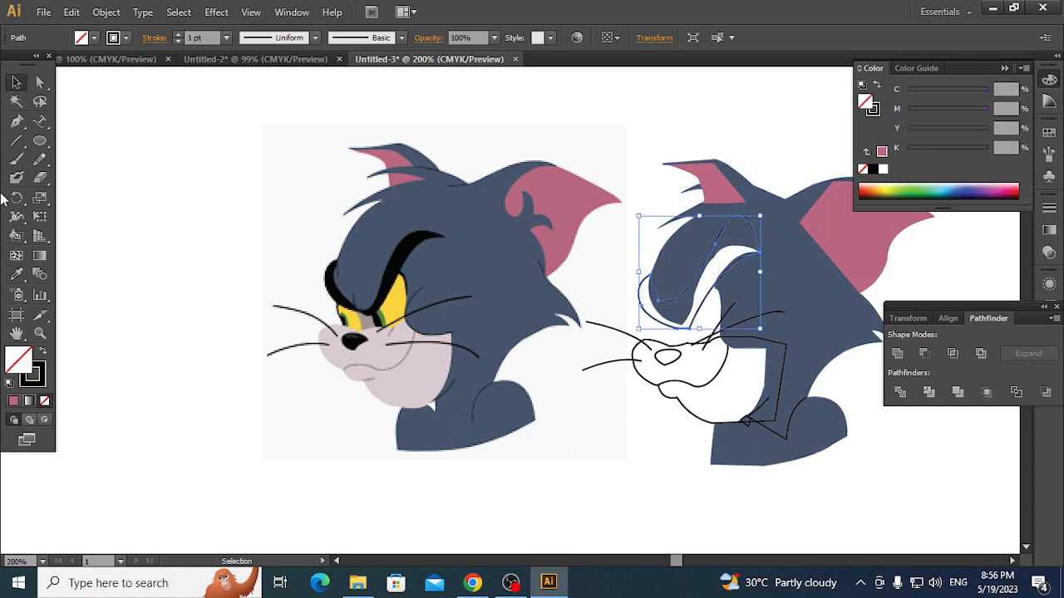
click(18, 276)
click(413, 251)
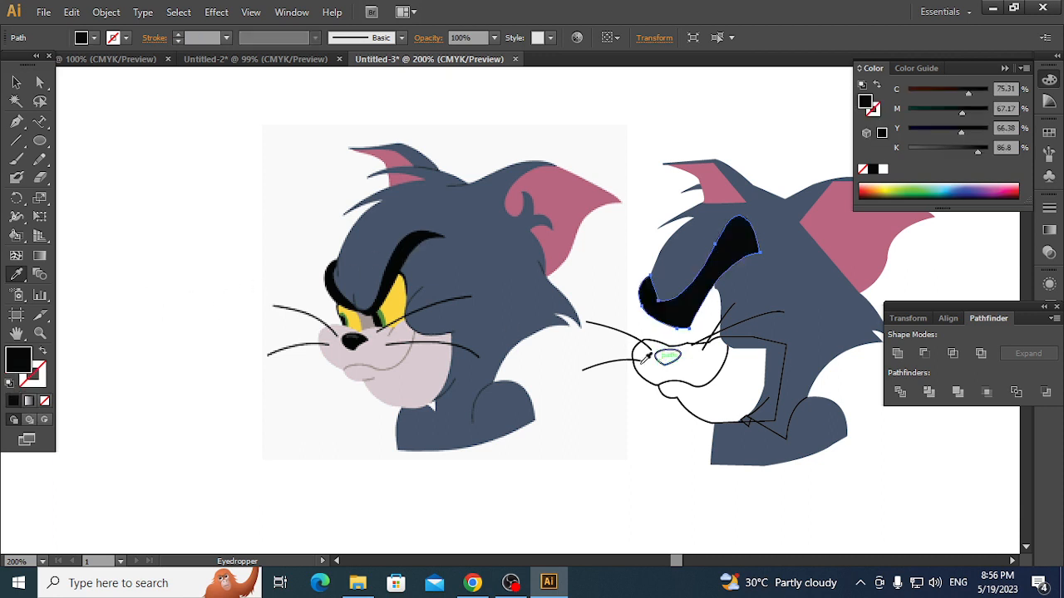
- Fill the muzzle and cheek outline with white sampled from the blank area inside the traced face
click(16, 82)
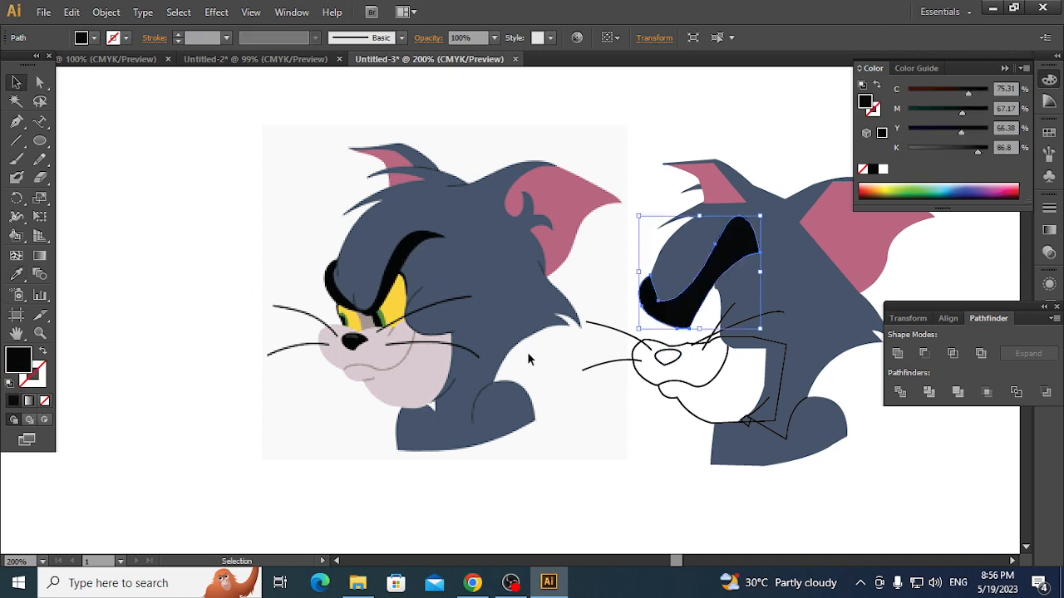
click(641, 377)
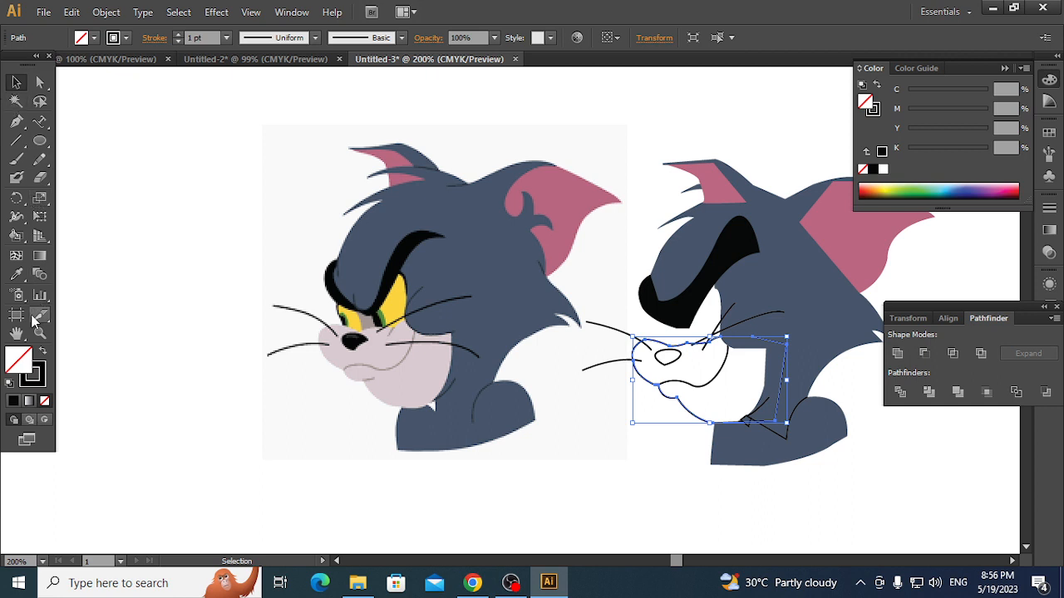
click(17, 276)
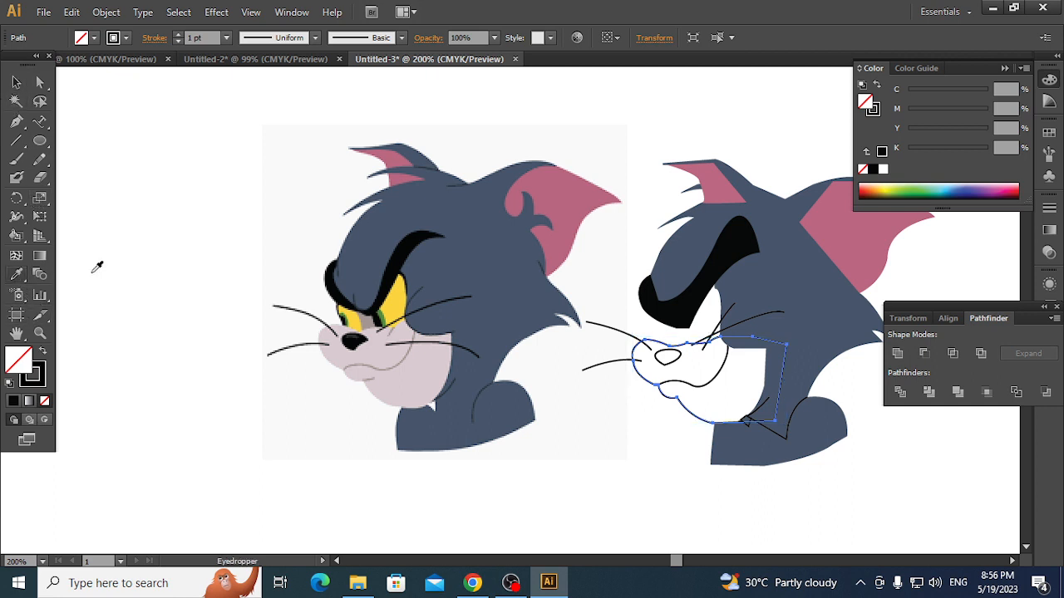
click(742, 388)
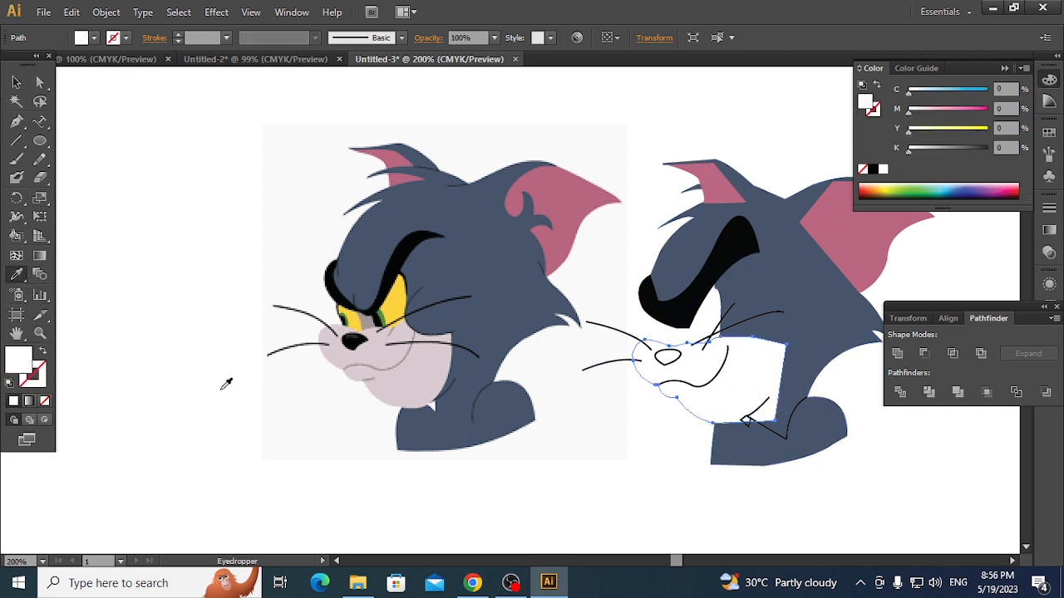
- Fill the nose outline with the black sampled from the reference cat's nose and deselect it
click(17, 81)
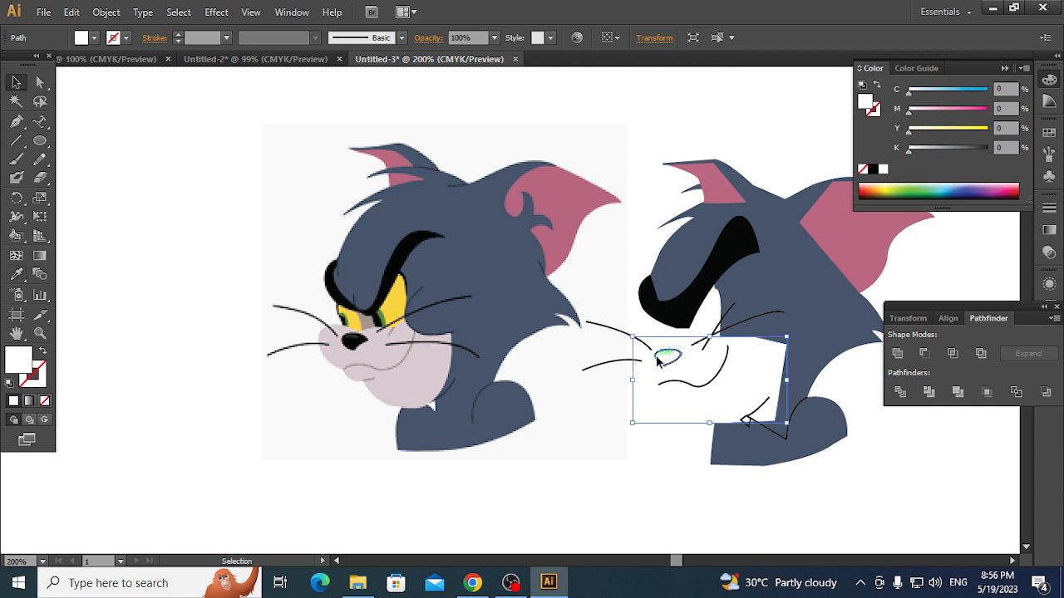
click(665, 359)
click(17, 276)
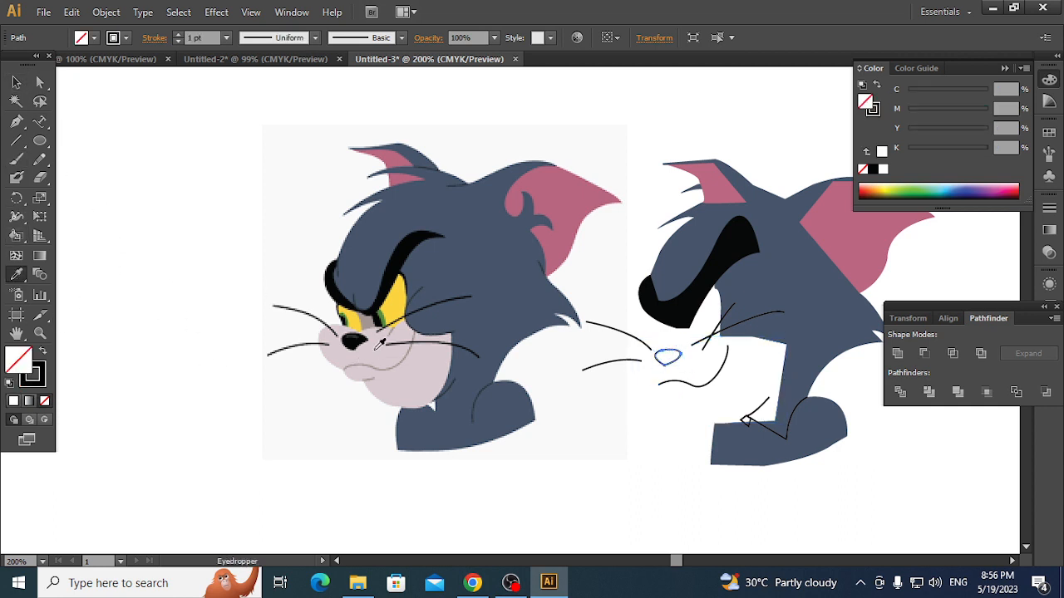
click(359, 340)
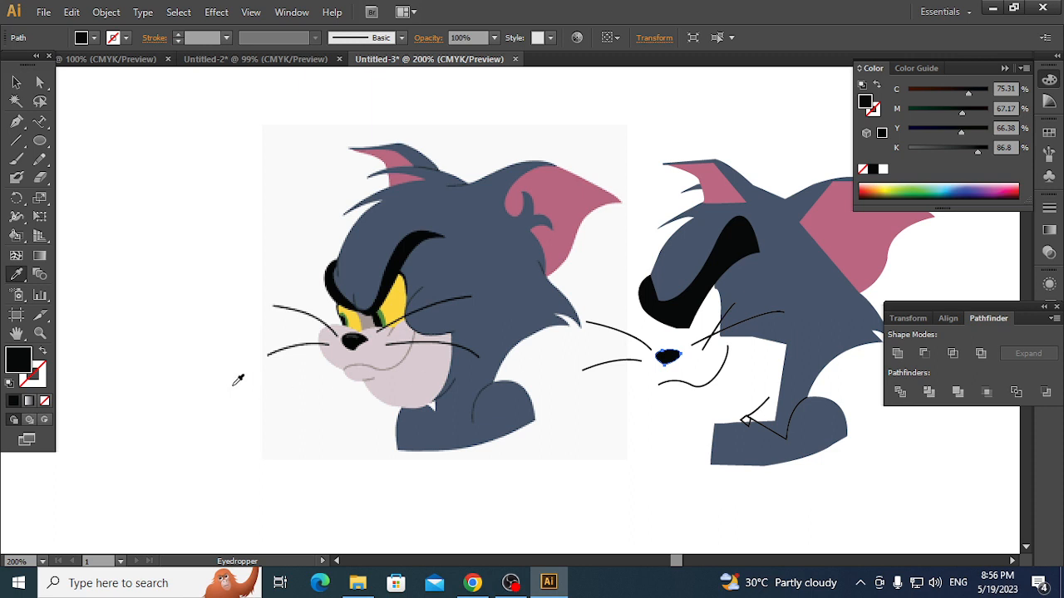
click(17, 82)
click(109, 194)
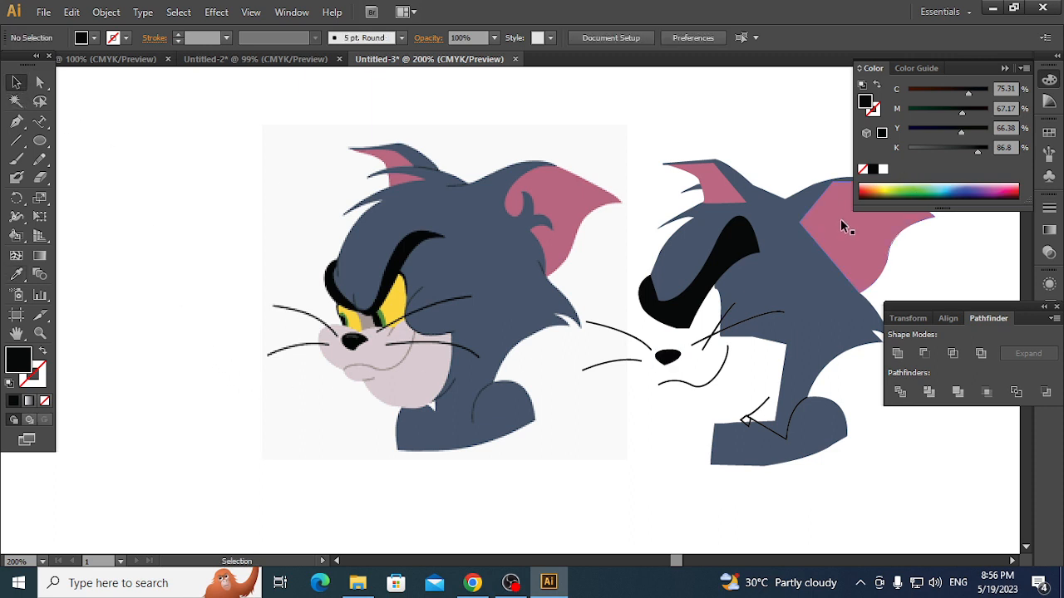
- Fill the tiny tuft shape below the cheek with the pale grey sampled from the reference cat's neck tuft
drag(607, 481, 393, 468)
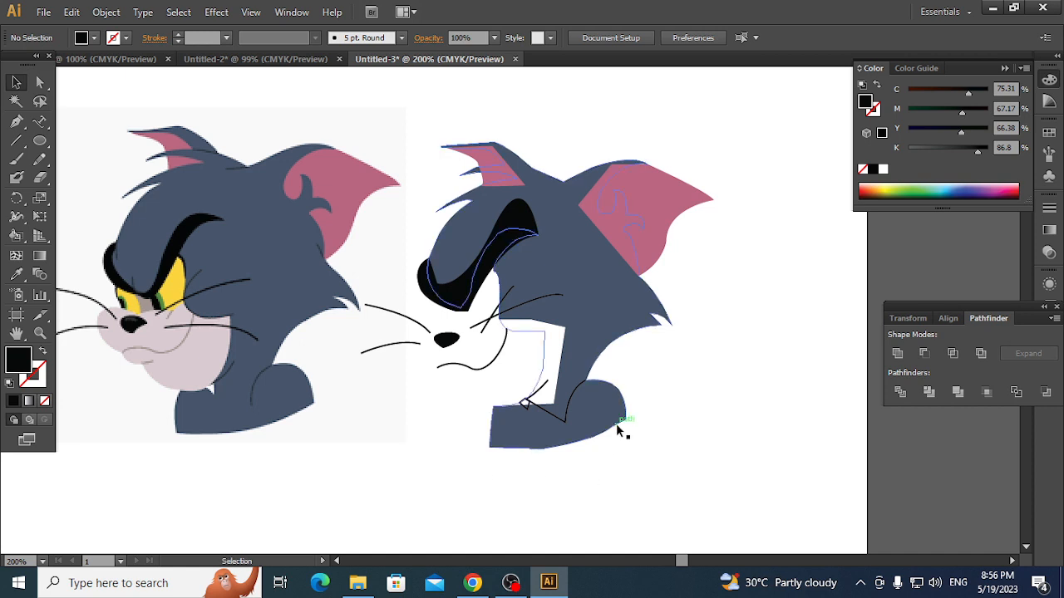
mouse_move(523, 404)
mouse_down()
mouse_move(541, 410)
mouse_move(523, 405)
mouse_up()
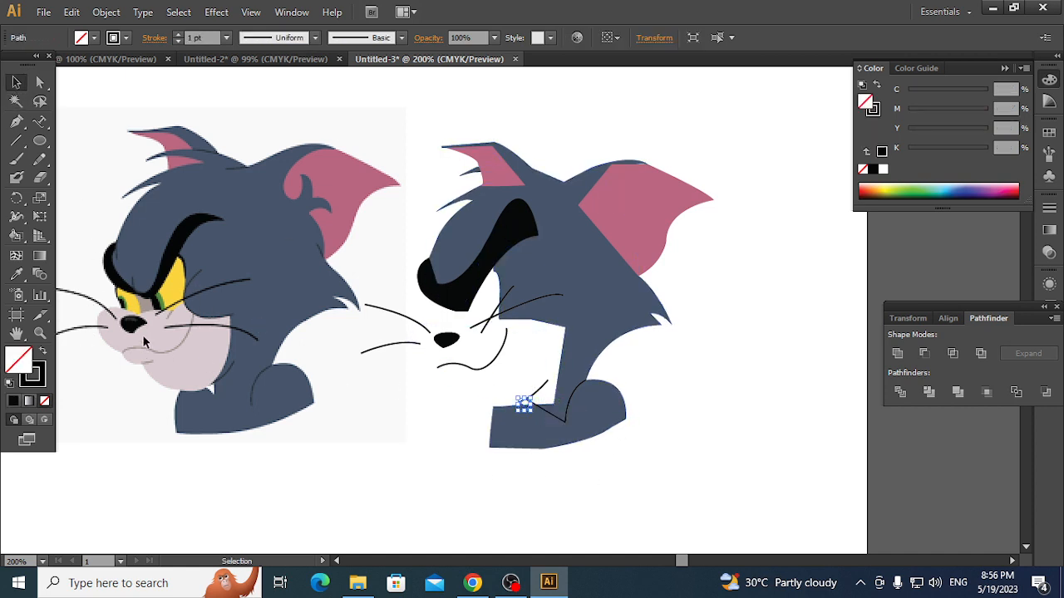
click(15, 275)
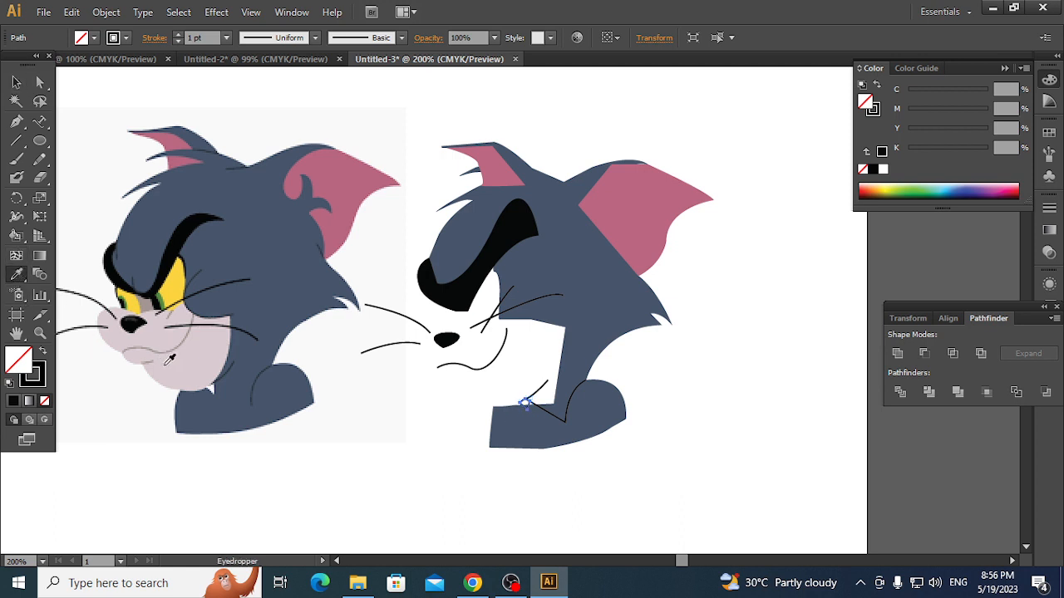
click(212, 391)
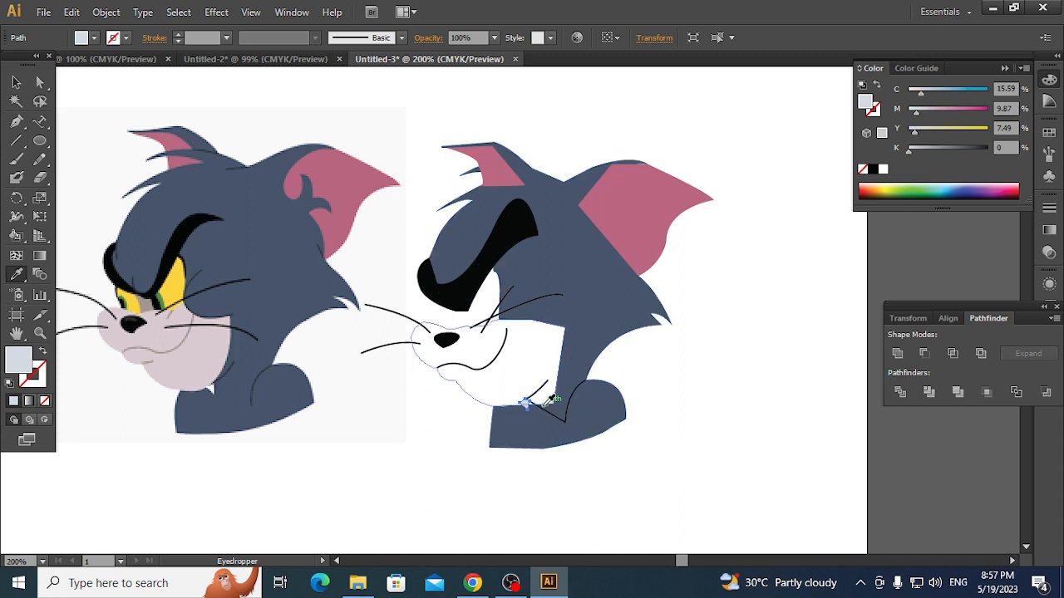
- Send the pale grey tuft shape below the cheek one level backward in the stacking order
key(v)
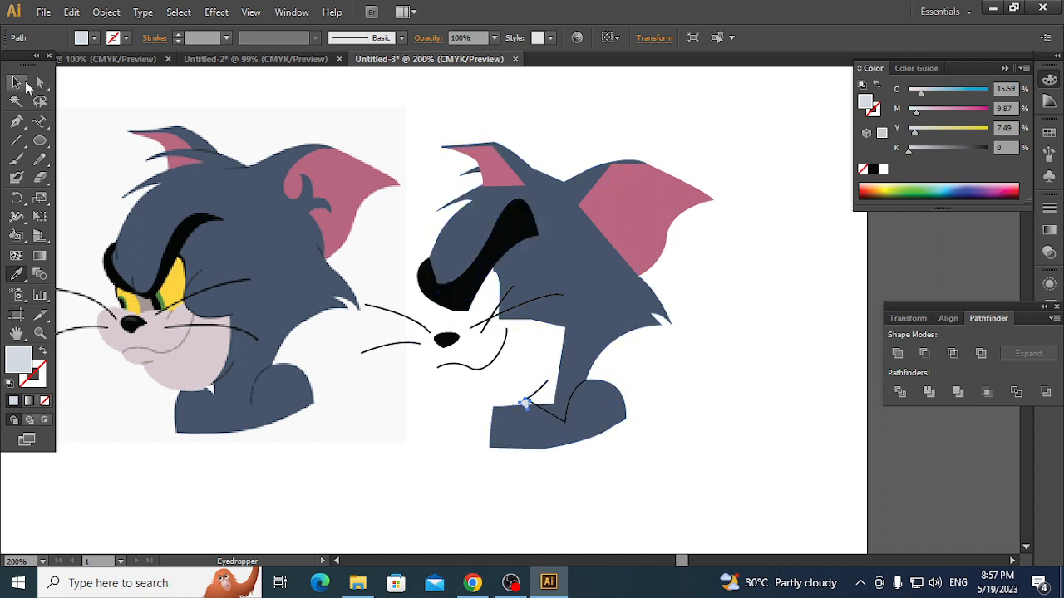
right_click(485, 166)
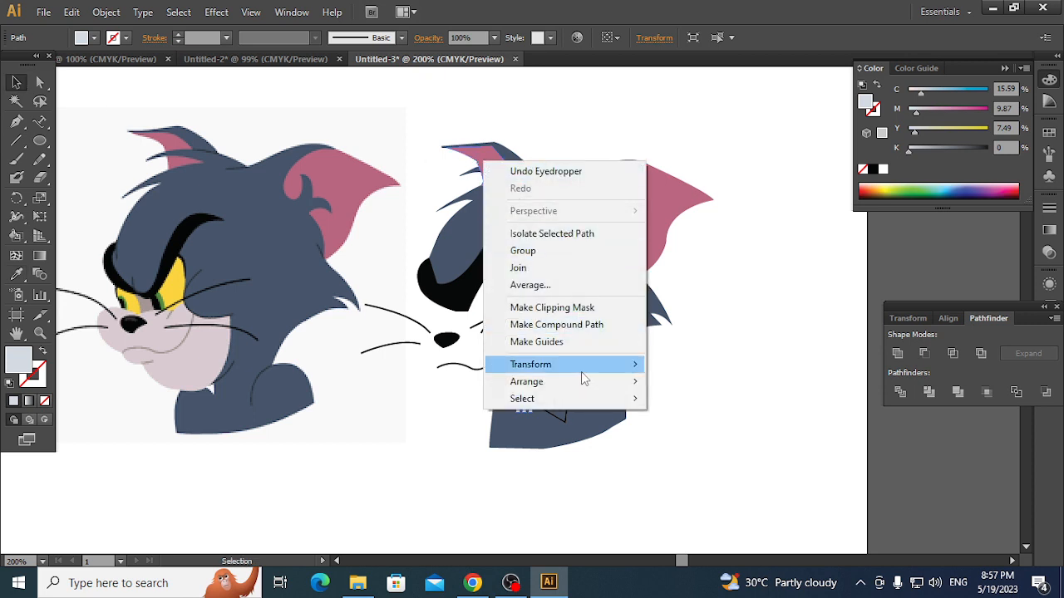
mouse_move(587, 387)
click(690, 415)
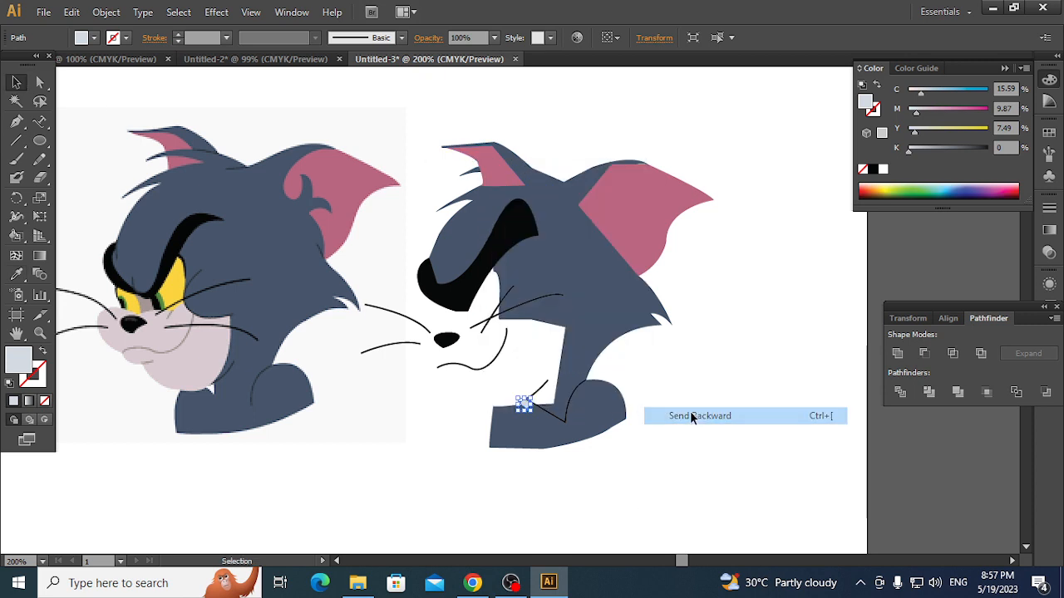
- Try to tuck the small ear's pink shape behind the fur by sending it one level backward
click(504, 172)
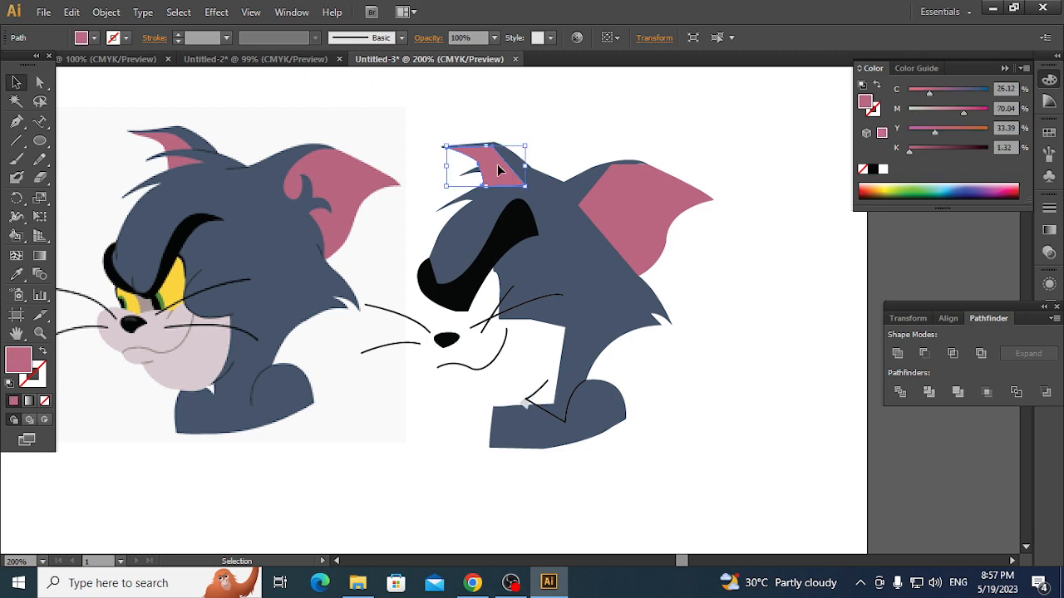
right_click(498, 169)
mouse_move(637, 394)
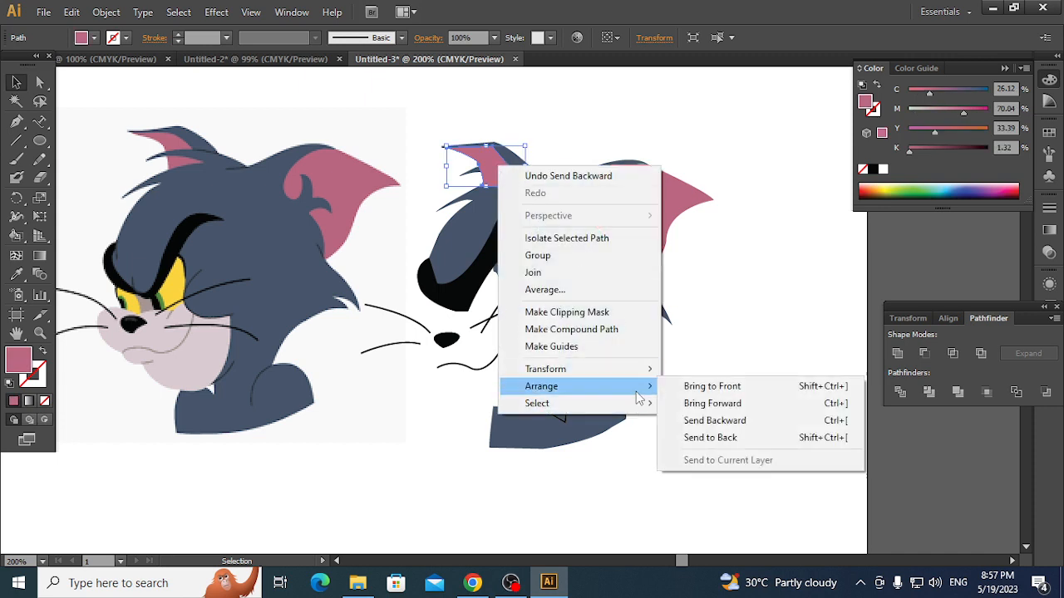
click(718, 421)
click(726, 306)
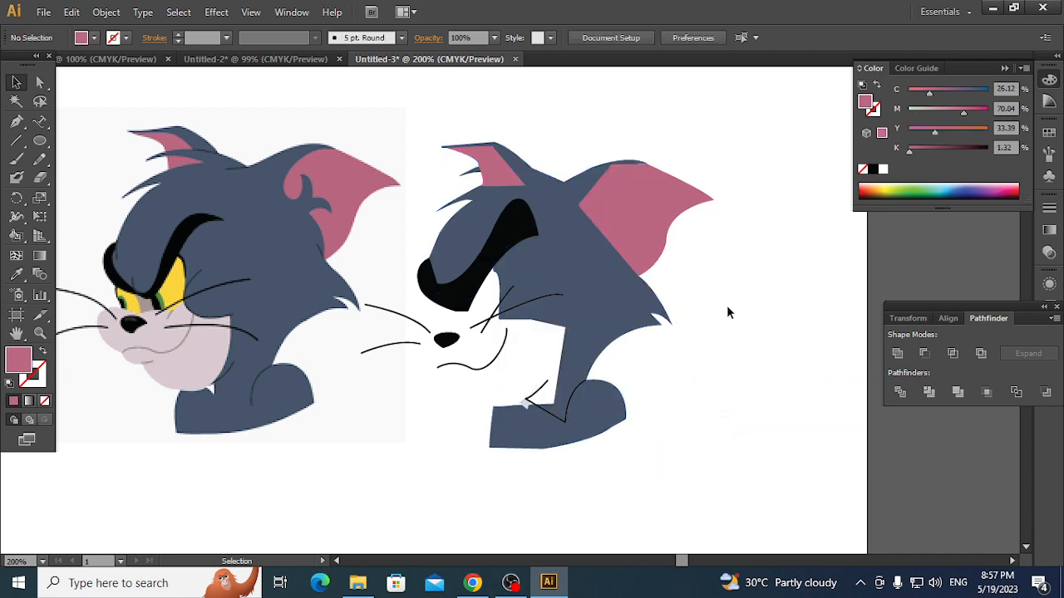
- Send the small ear's pink inner shape to the back of the stacking order and deselect it
click(505, 177)
right_click(505, 174)
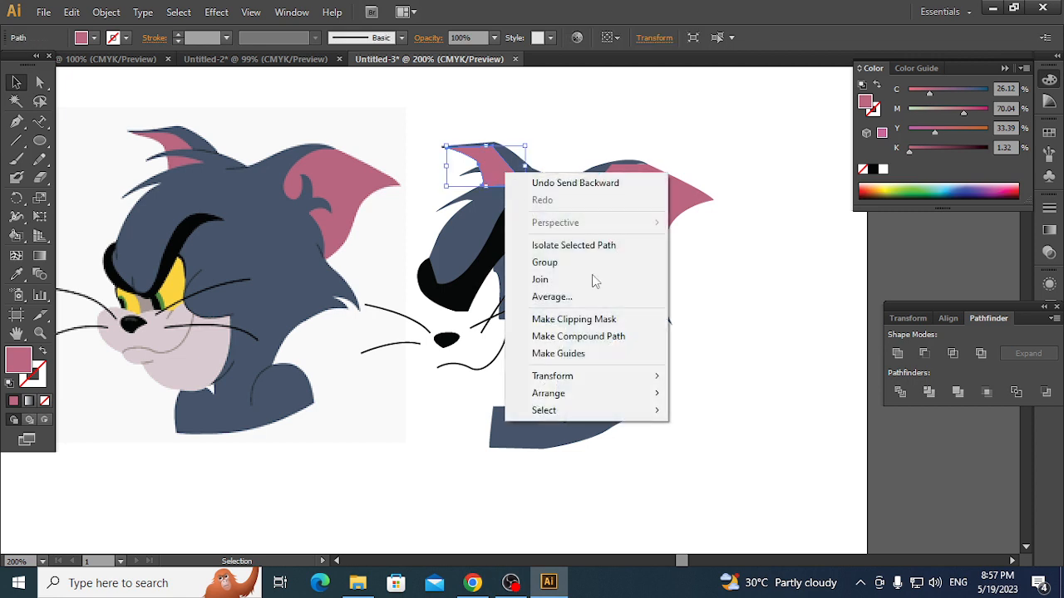
mouse_move(642, 397)
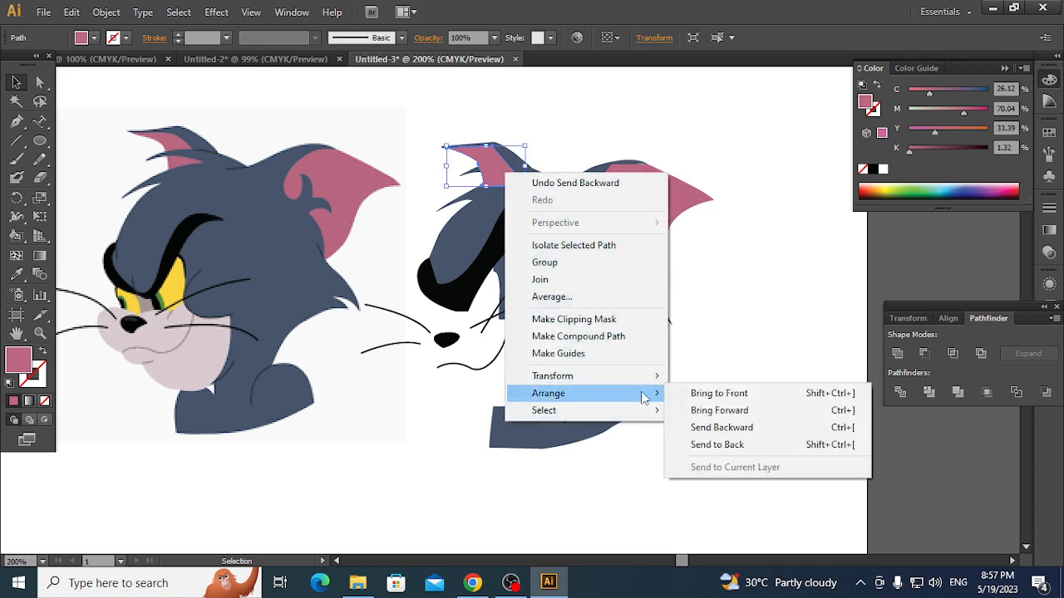
click(737, 443)
click(674, 254)
- Send the large ear's pink inner shape to the back of the stacking order and deselect it
click(652, 230)
right_click(651, 228)
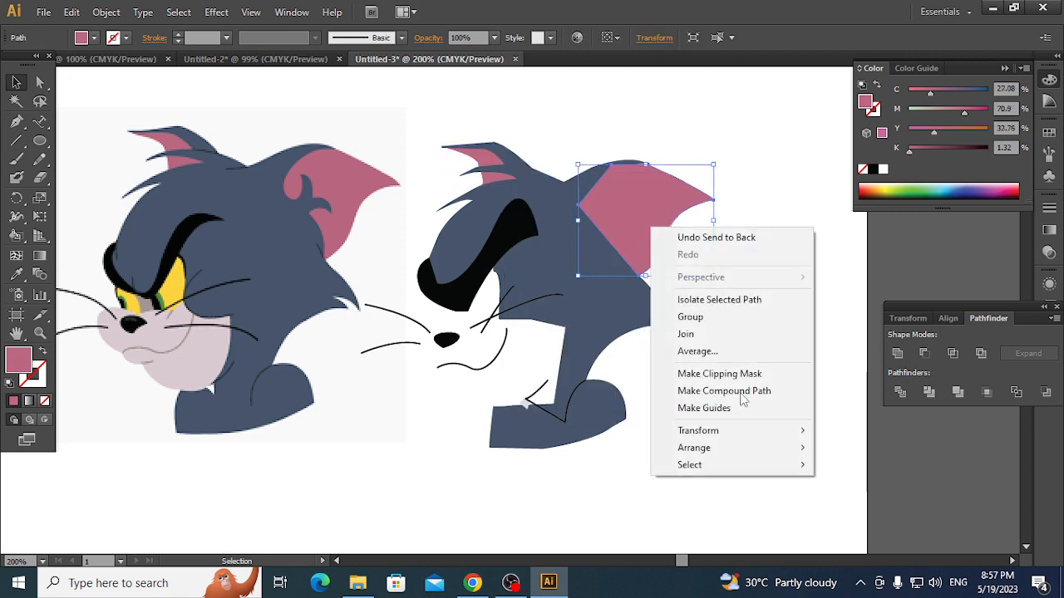
mouse_move(779, 454)
click(915, 498)
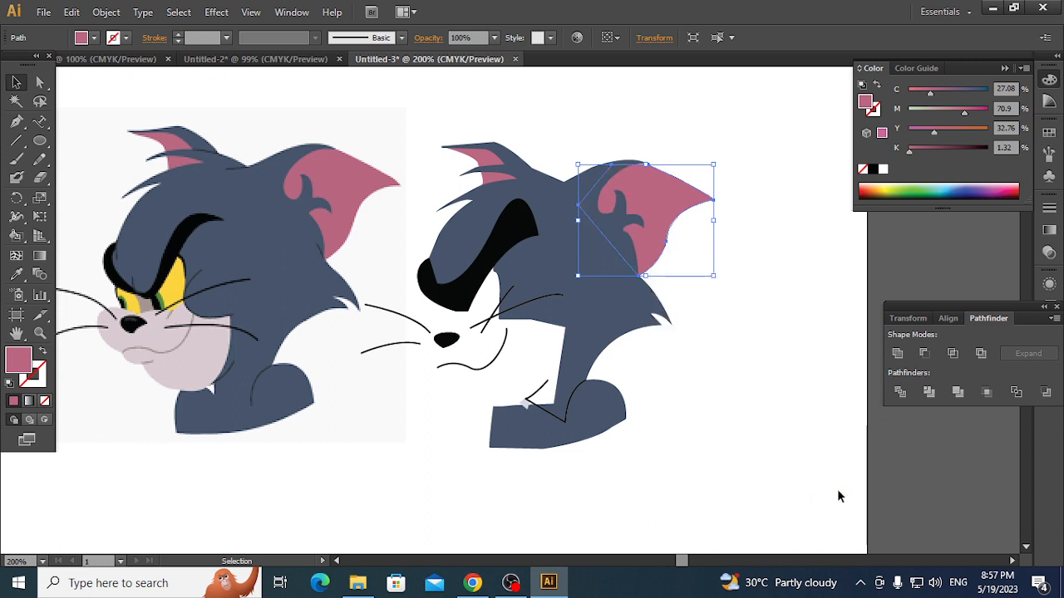
click(751, 415)
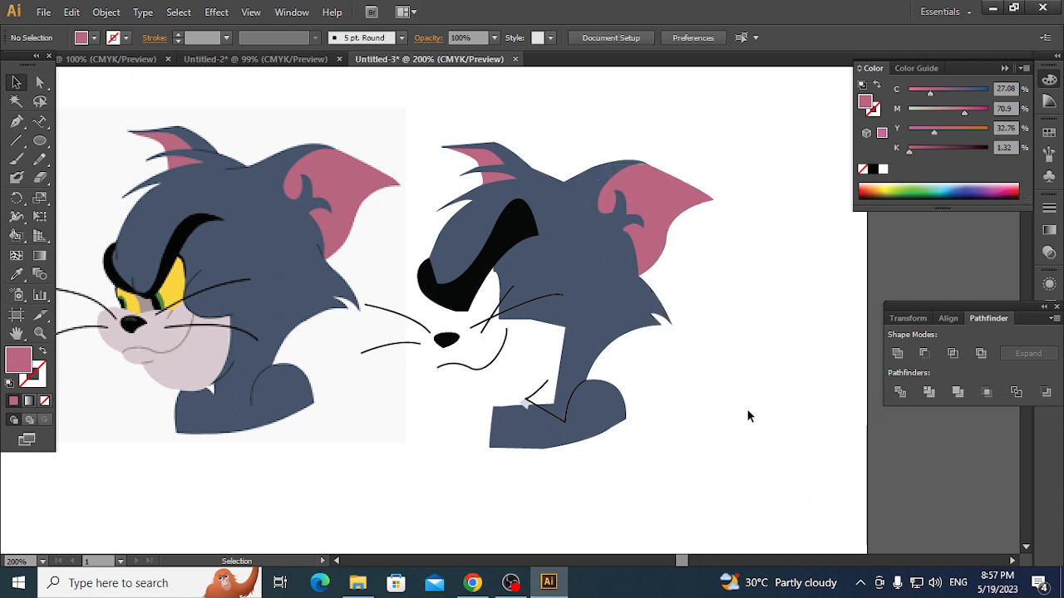
- Send the black eyebrow shape to the back, behind the blue head silhouette, and deselect it
right_click(490, 266)
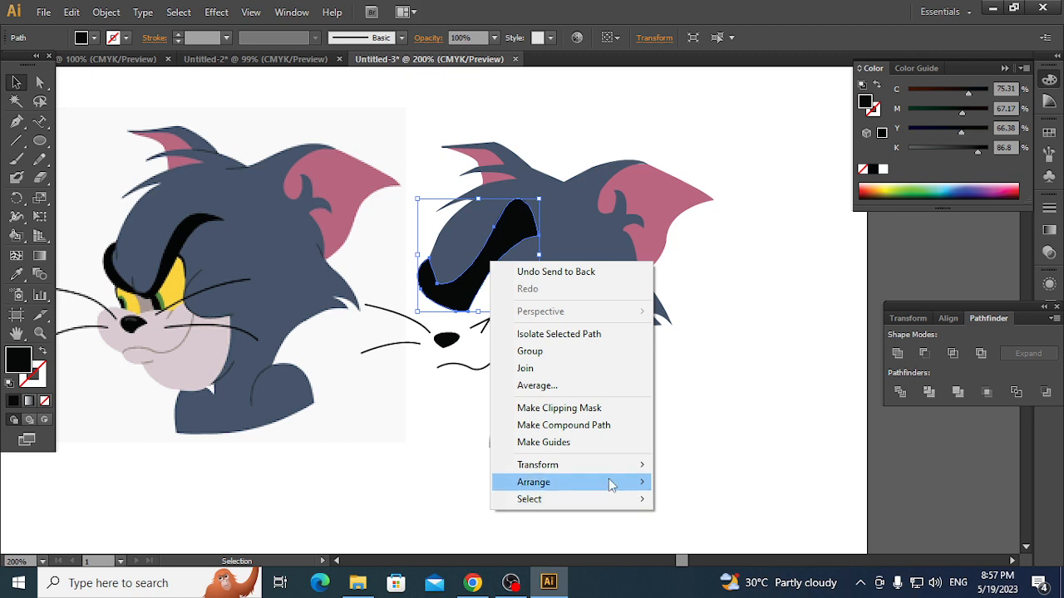
mouse_move(611, 484)
click(706, 534)
click(736, 439)
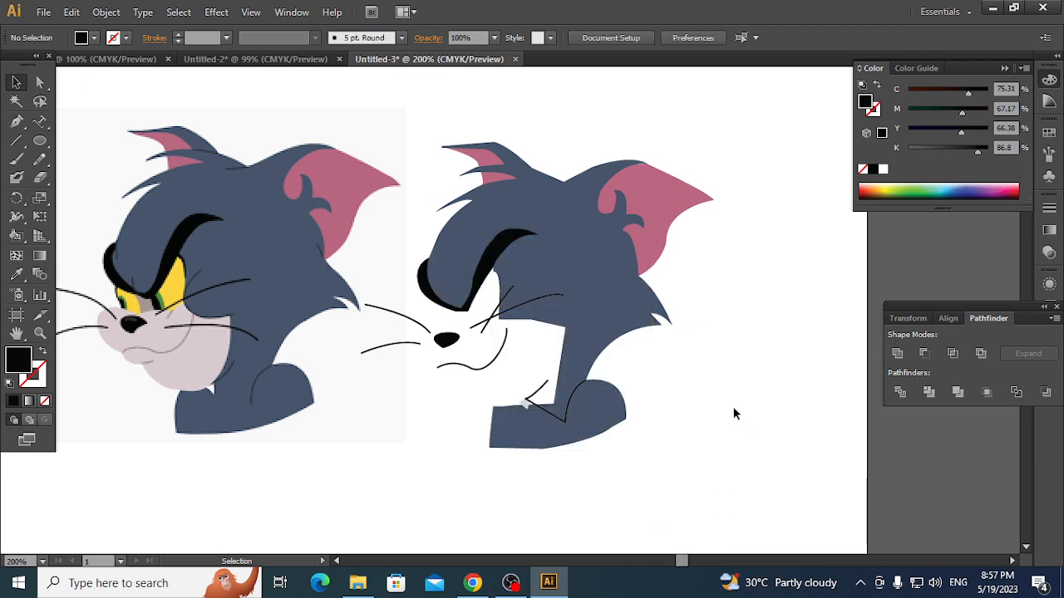
- Send the white muzzle and cheek shape to the back, behind the blue head silhouette, and deselect it
click(531, 349)
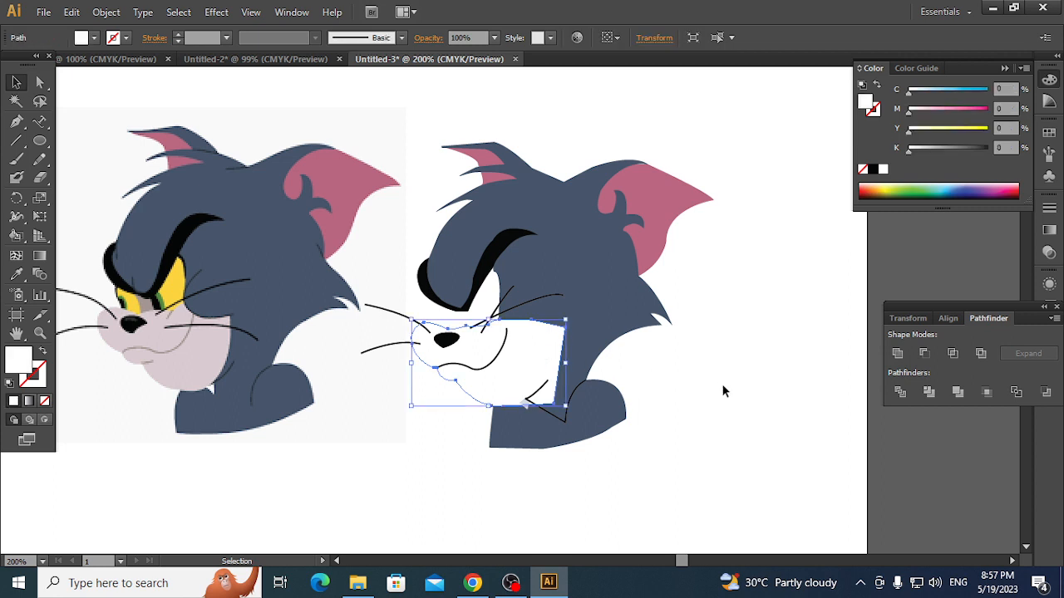
right_click(549, 378)
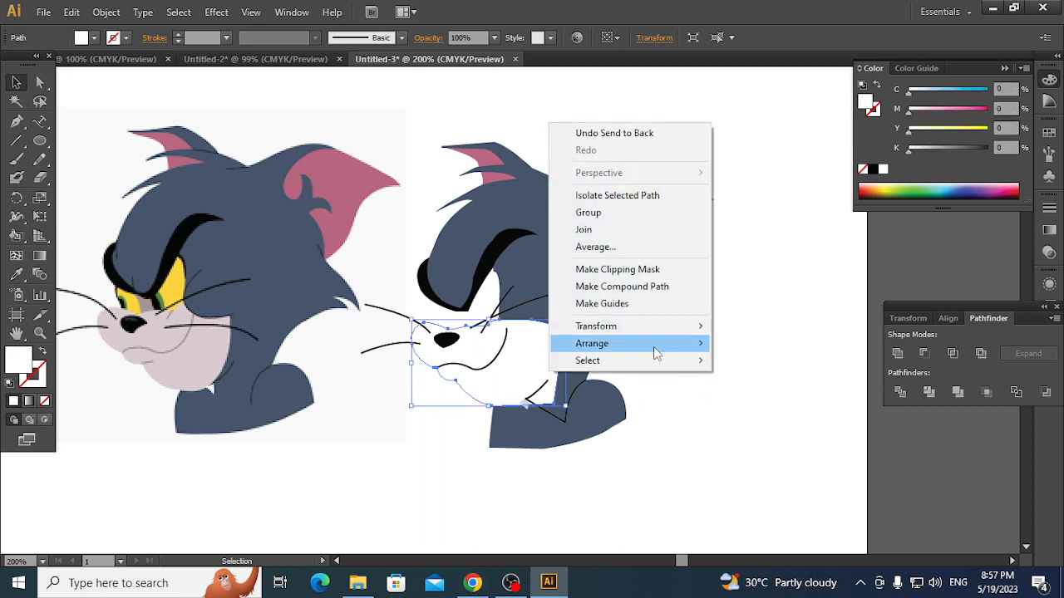
mouse_move(657, 363)
mouse_move(665, 344)
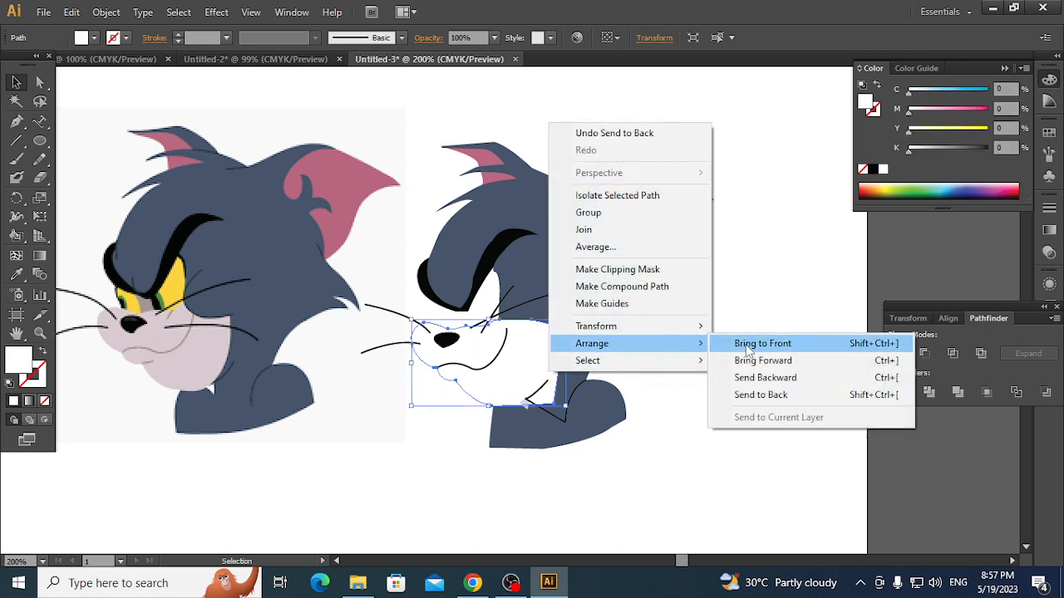
click(763, 394)
click(748, 395)
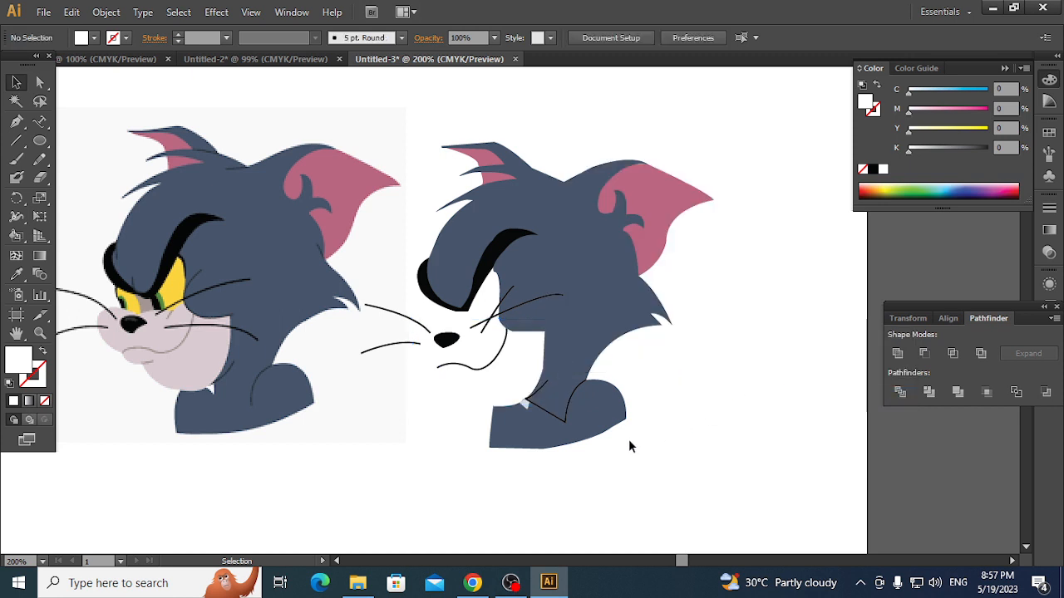
- Fill the white muzzle and cheek shape with the pale pinkish grey sampled from the reference cat's muzzle and deselect it
key(ctrl+z)
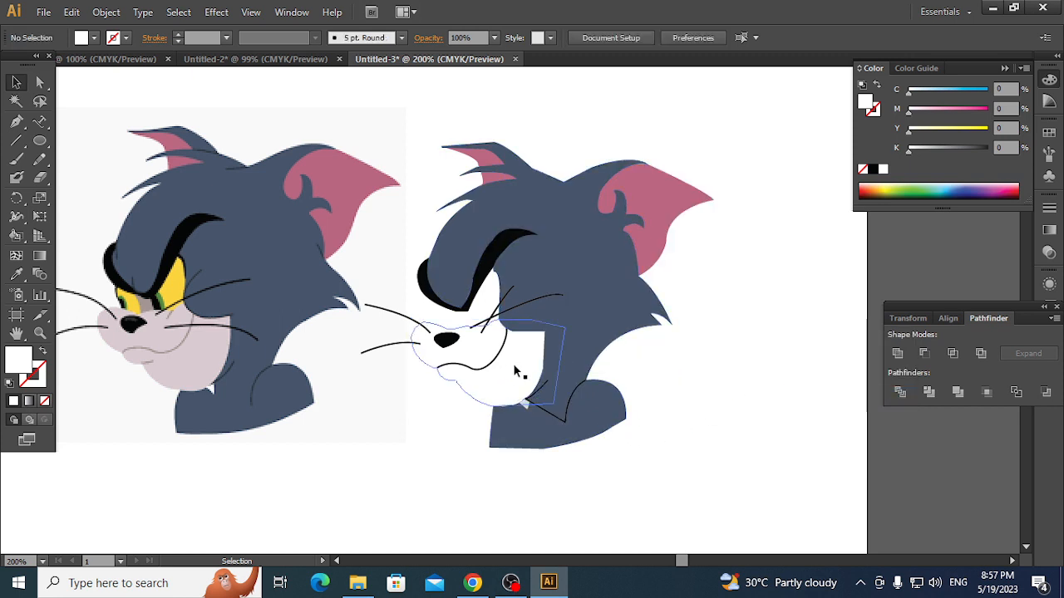
click(516, 372)
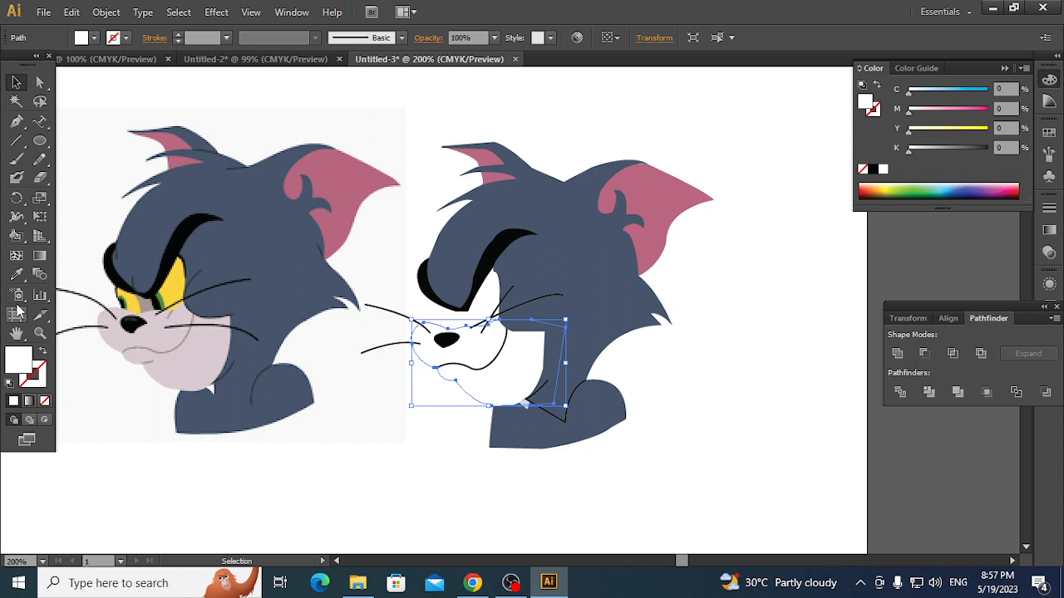
click(17, 274)
click(199, 357)
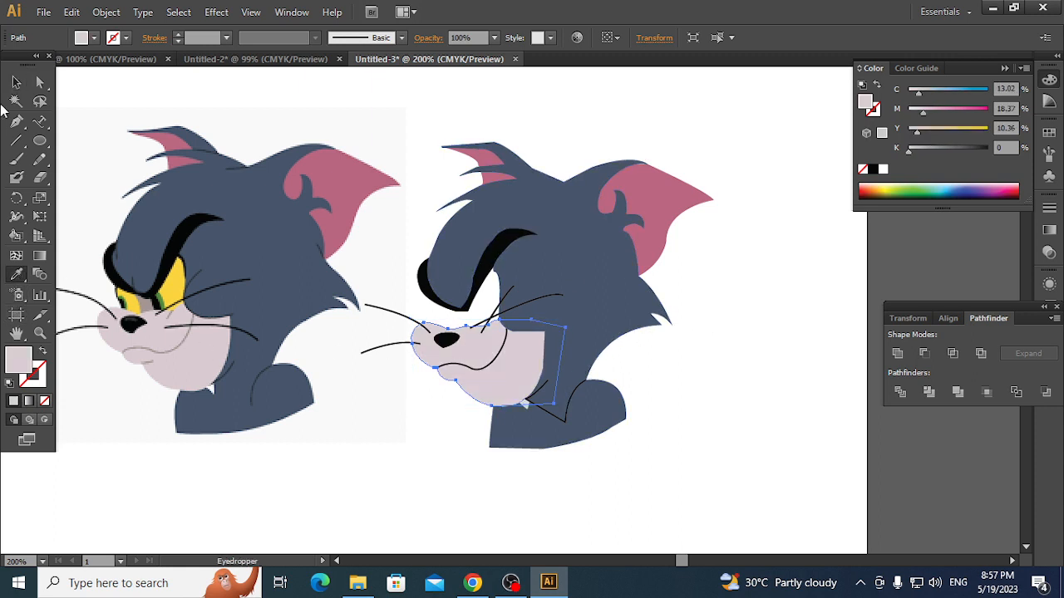
click(18, 82)
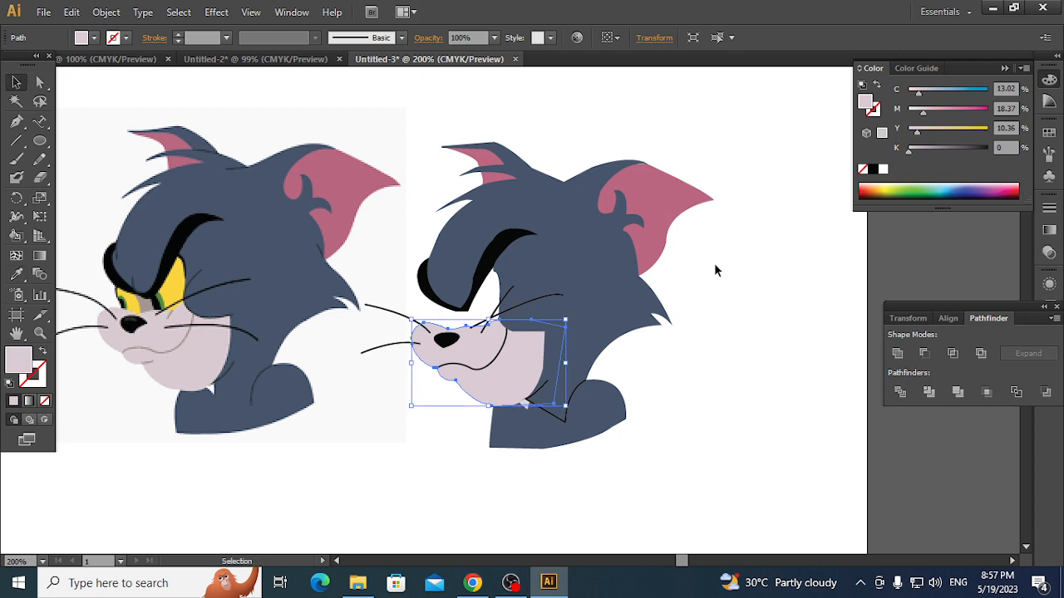
click(718, 265)
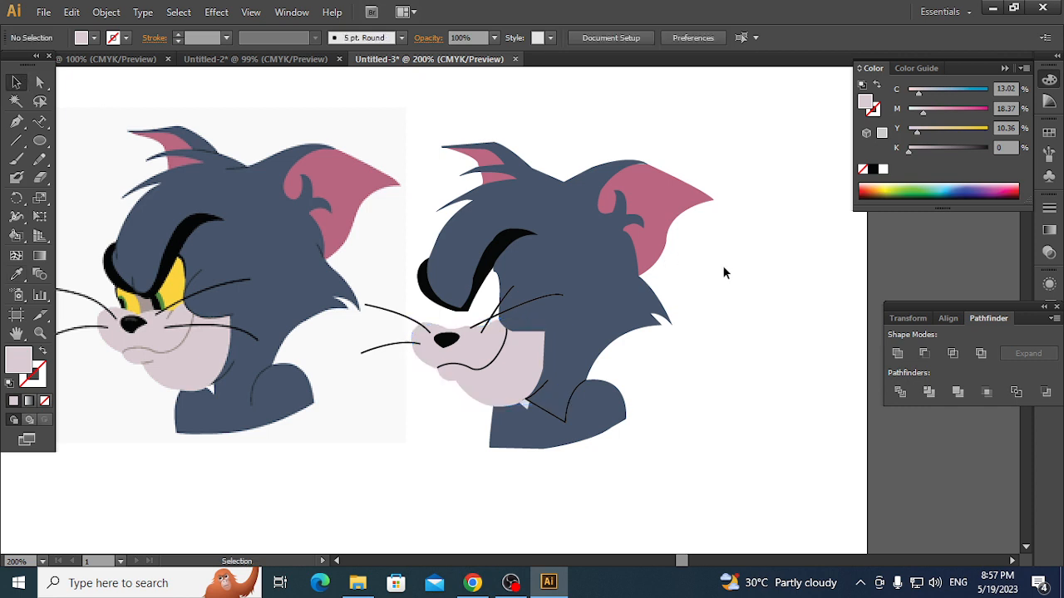
- Delete the angular black line path that crosses the cat's neck and shoulder
click(541, 396)
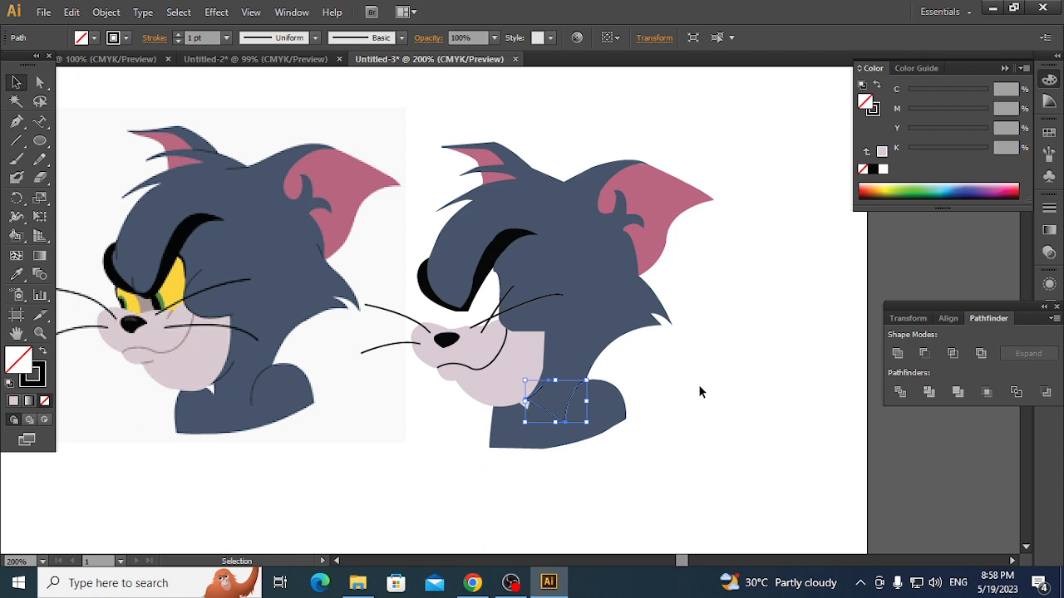
key(Delete)
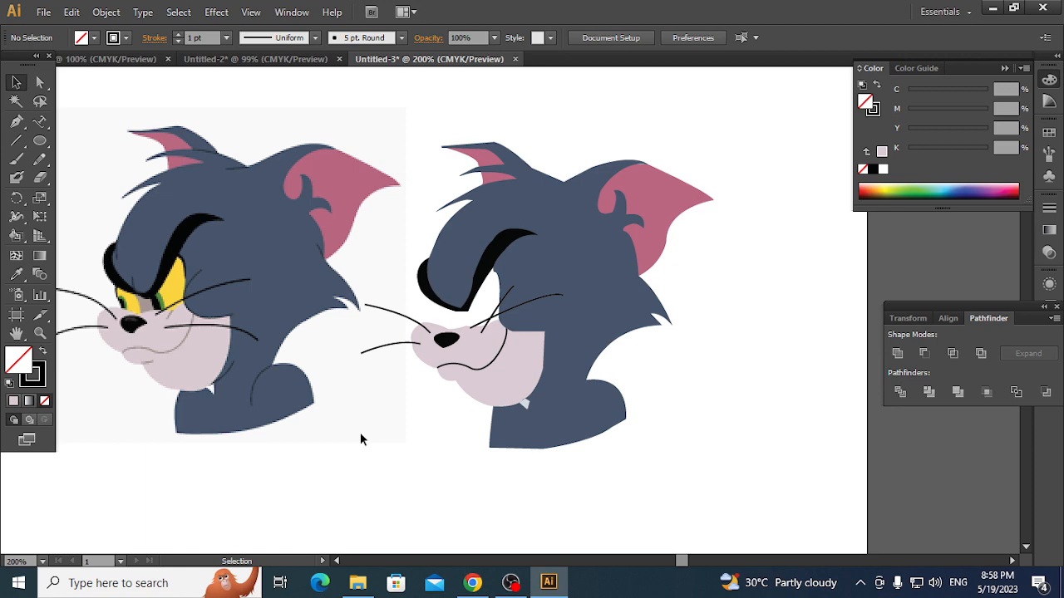
key(alt+Tab)
click(93, 438)
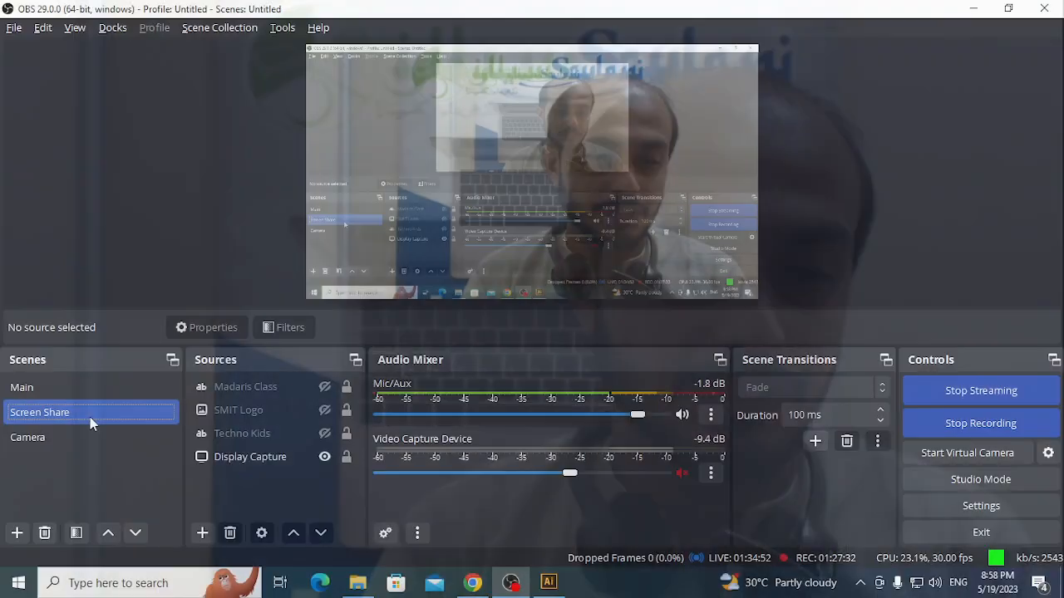
key(alt+Tab)
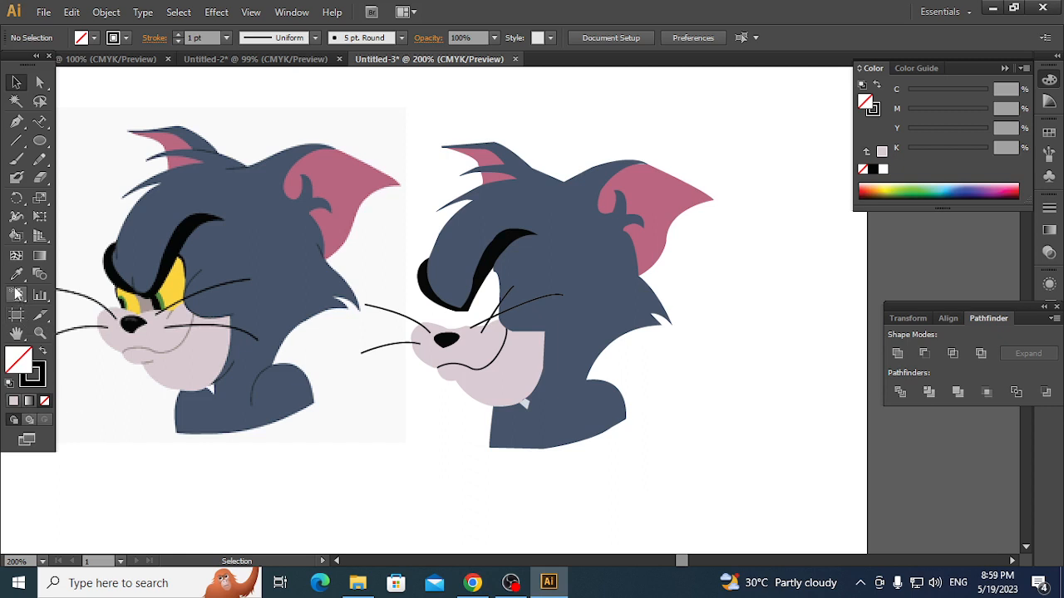
- Display the perspective grid over the cat and undo the latest muzzle, neck-line and eyebrow edits
click(48, 239)
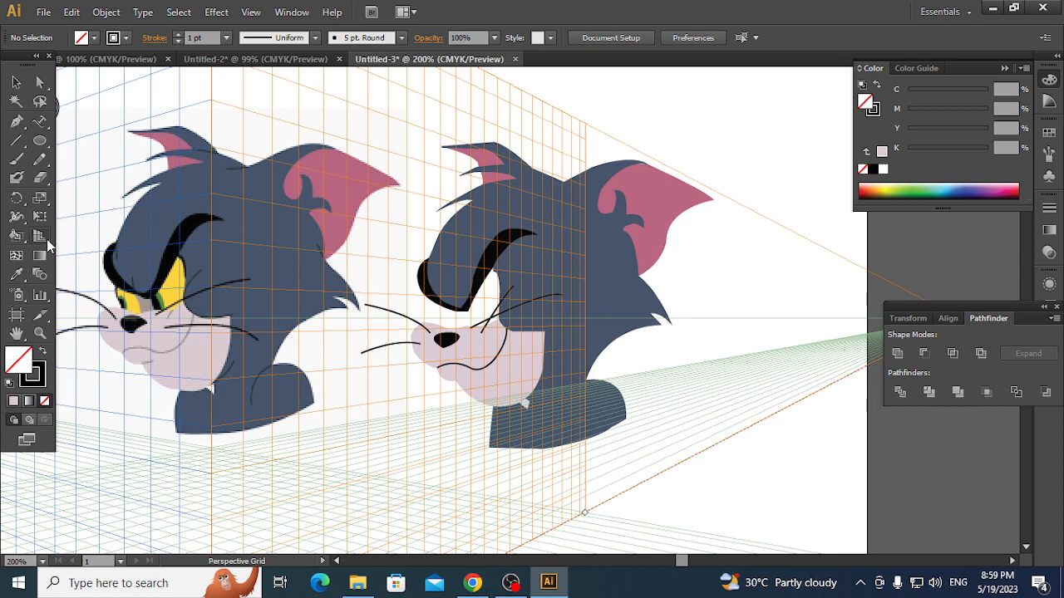
key(ctrl+z)
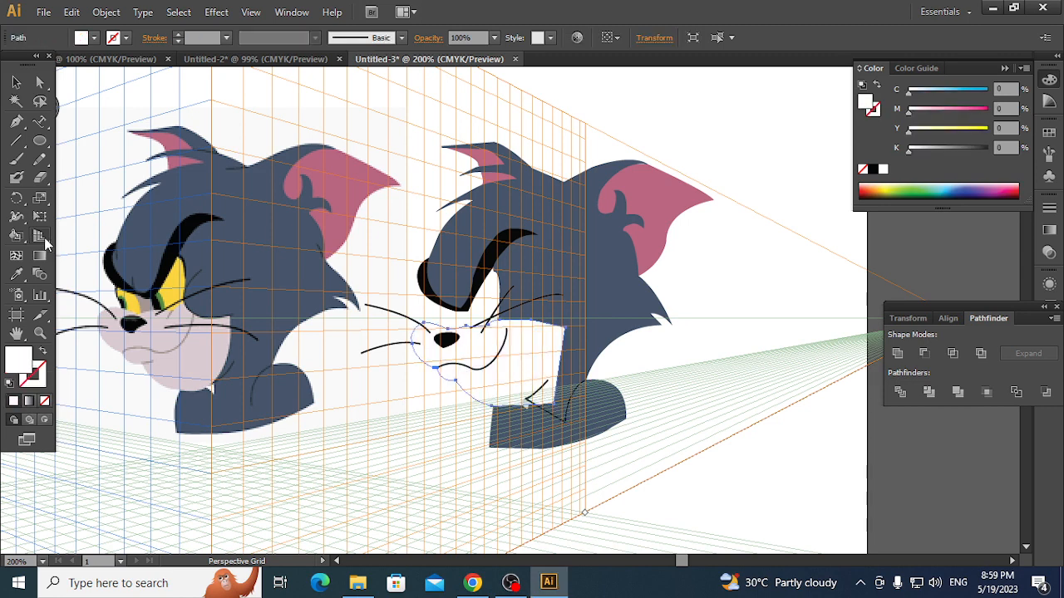
key(ctrl+y)
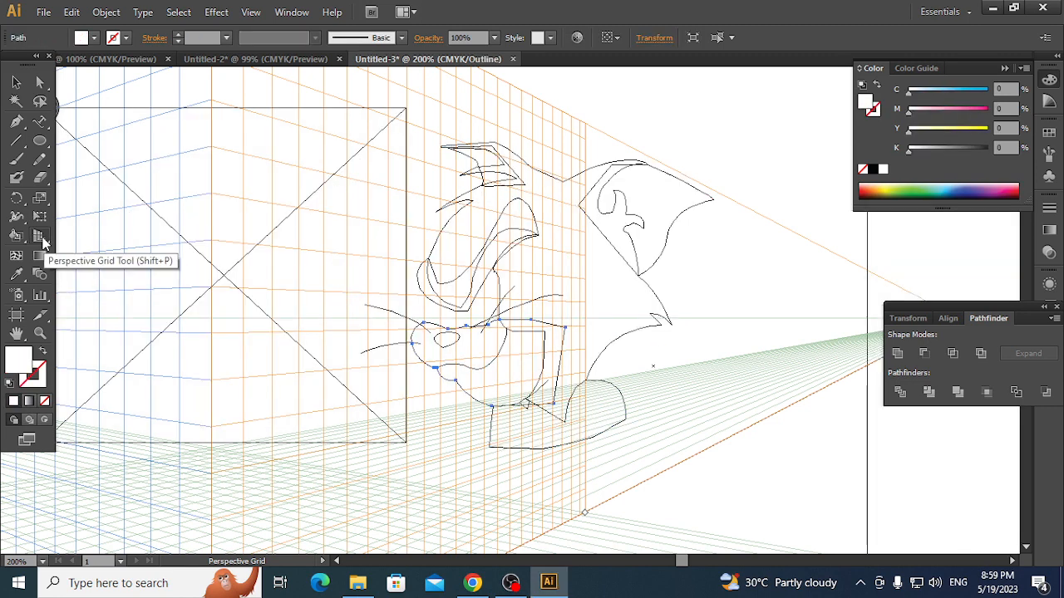
key(ctrl+y)
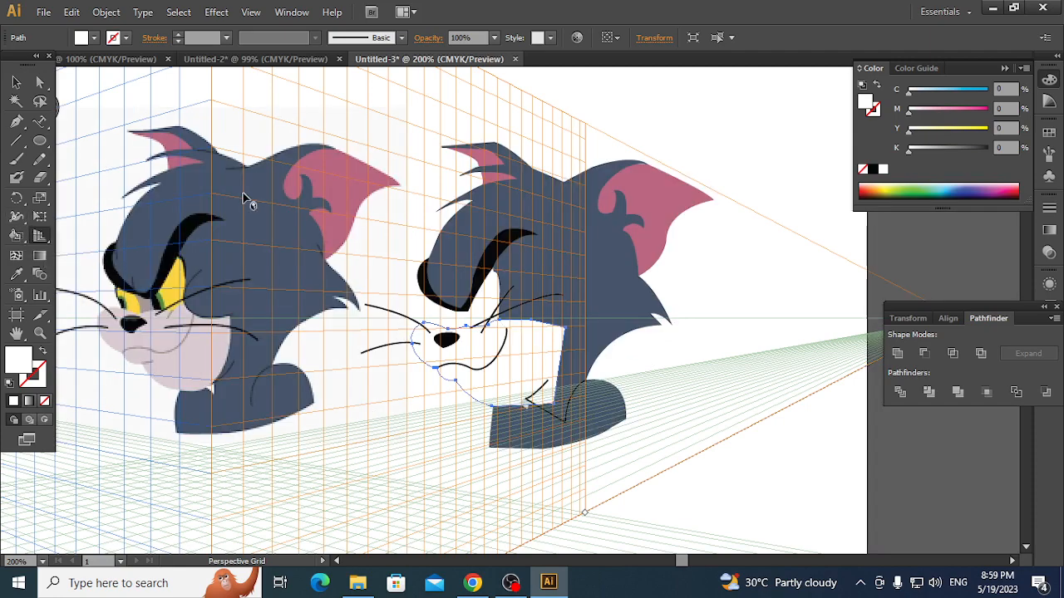
right_click(245, 198)
click(308, 205)
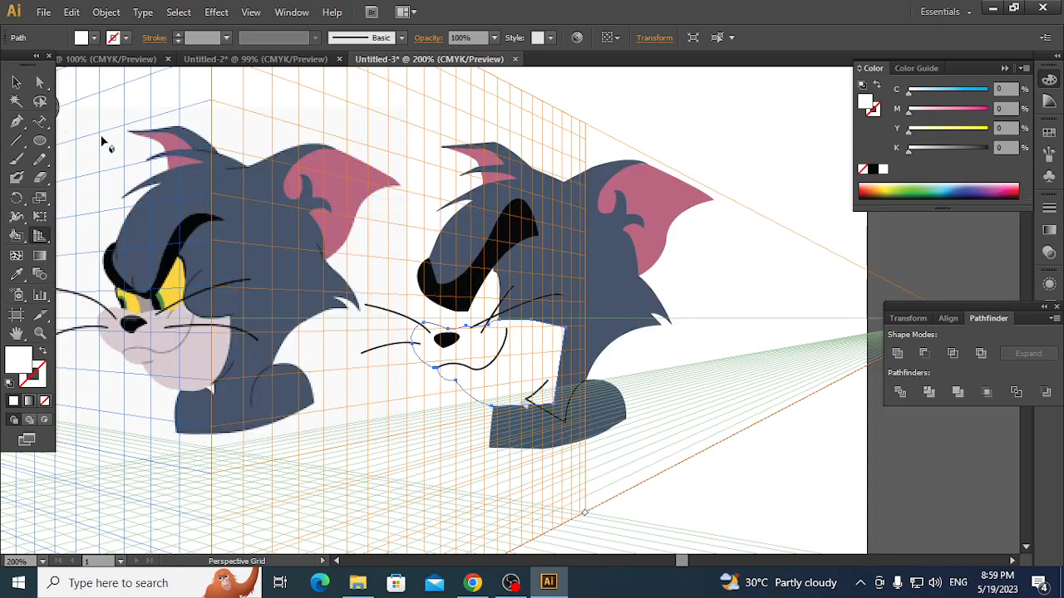
- Shift the perspective grid's left vanishing point slightly toward the cat and activate the Live Paint Bucket
drag(94, 147, 656, 231)
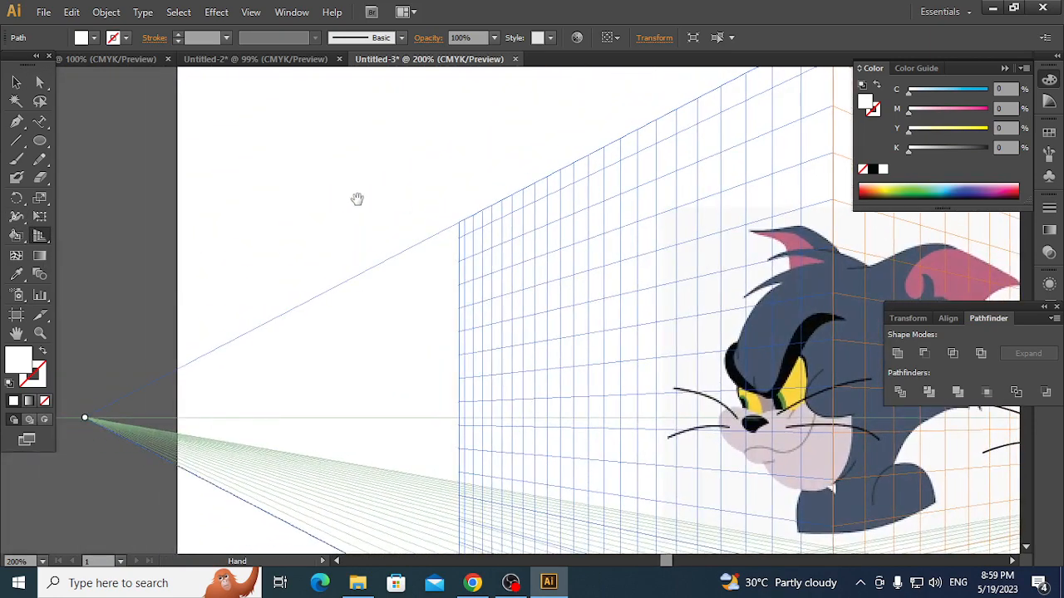
drag(84, 419, 93, 419)
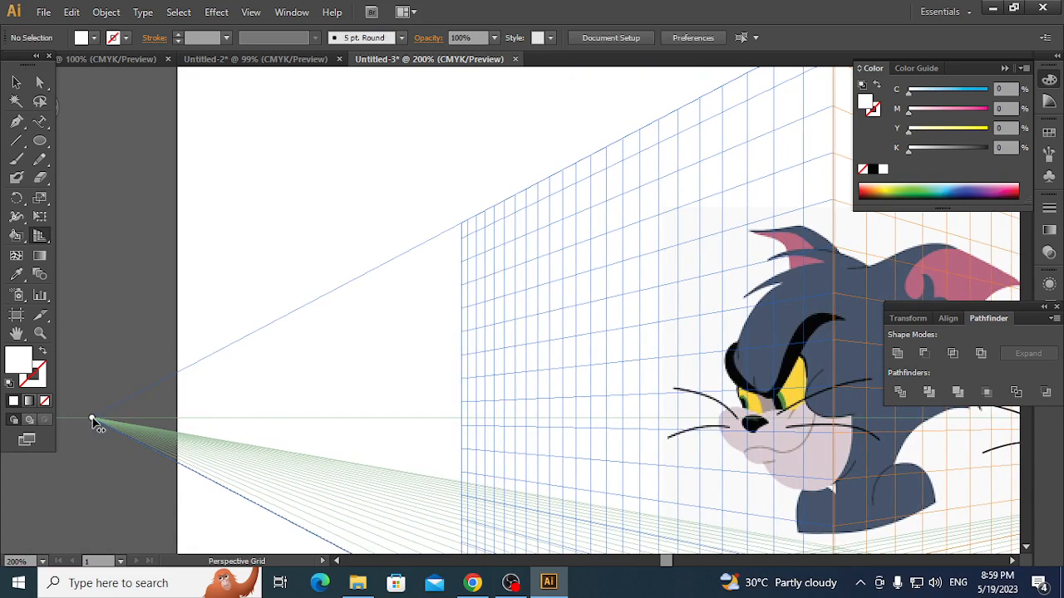
right_click(92, 422)
key(Escape)
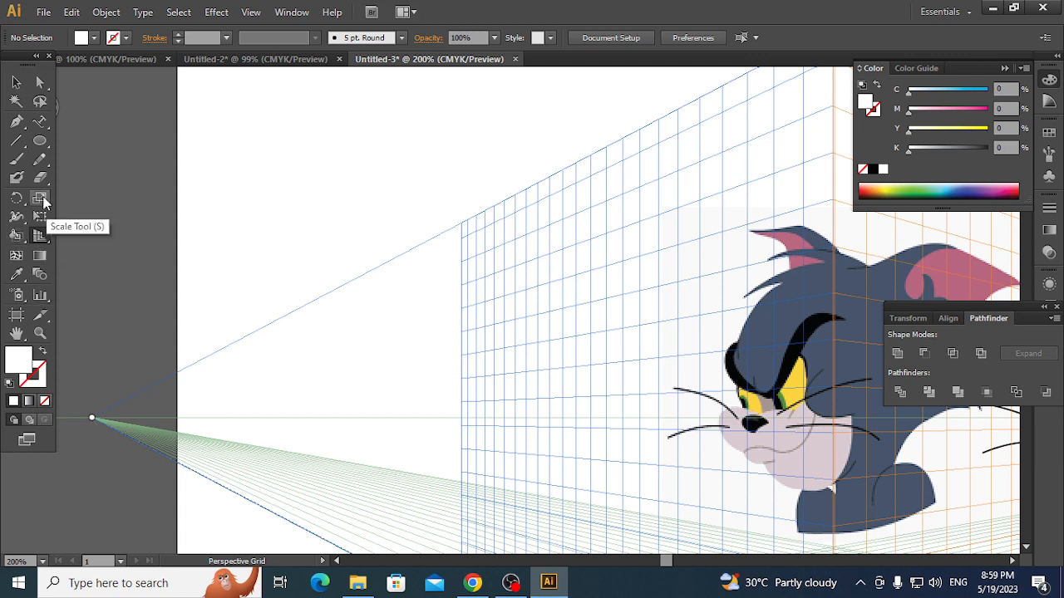
click(21, 240)
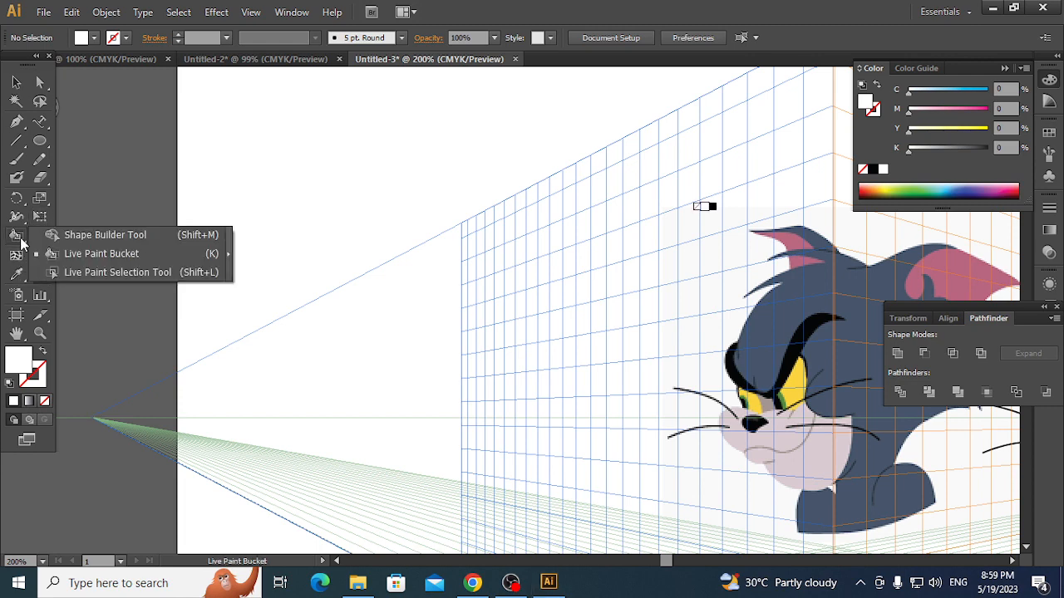
click(101, 236)
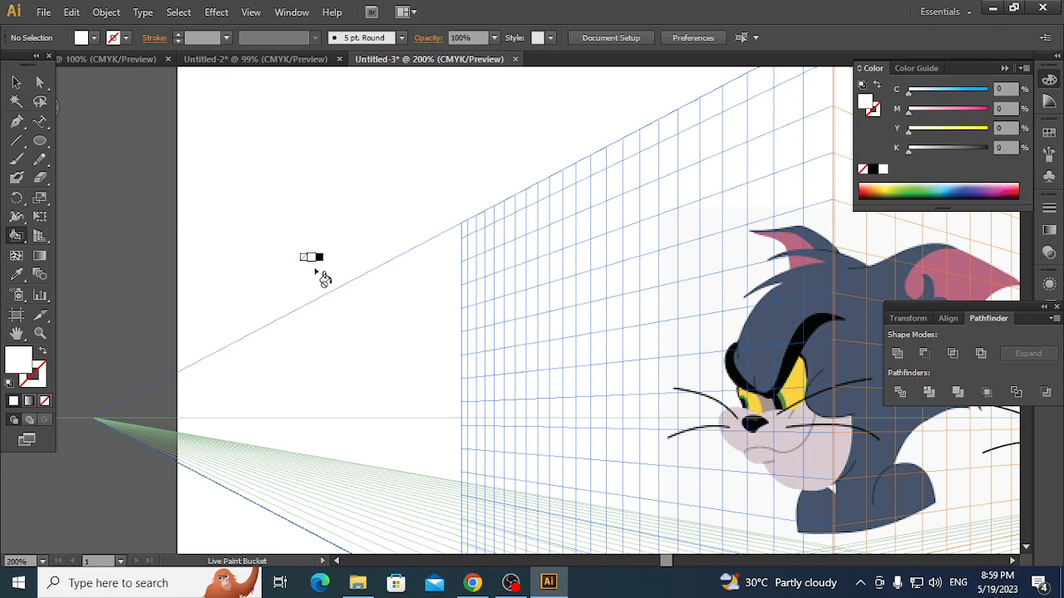
- Create a new landscape A4 document, 11.69 by 8.27 in, and draw a large circle slightly left of the artboard's centre
key(ctrl+n)
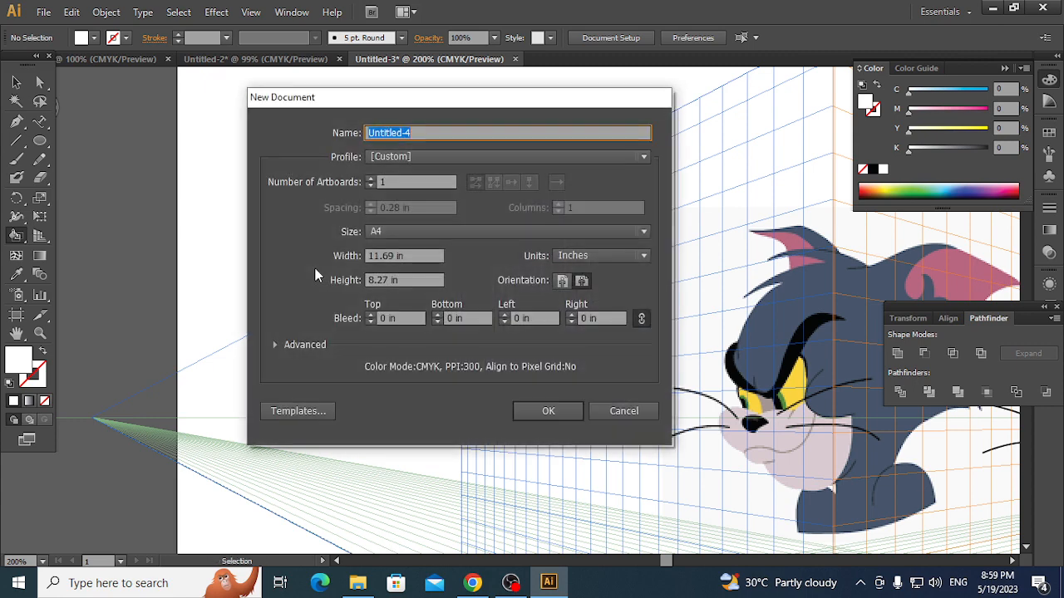
click(535, 409)
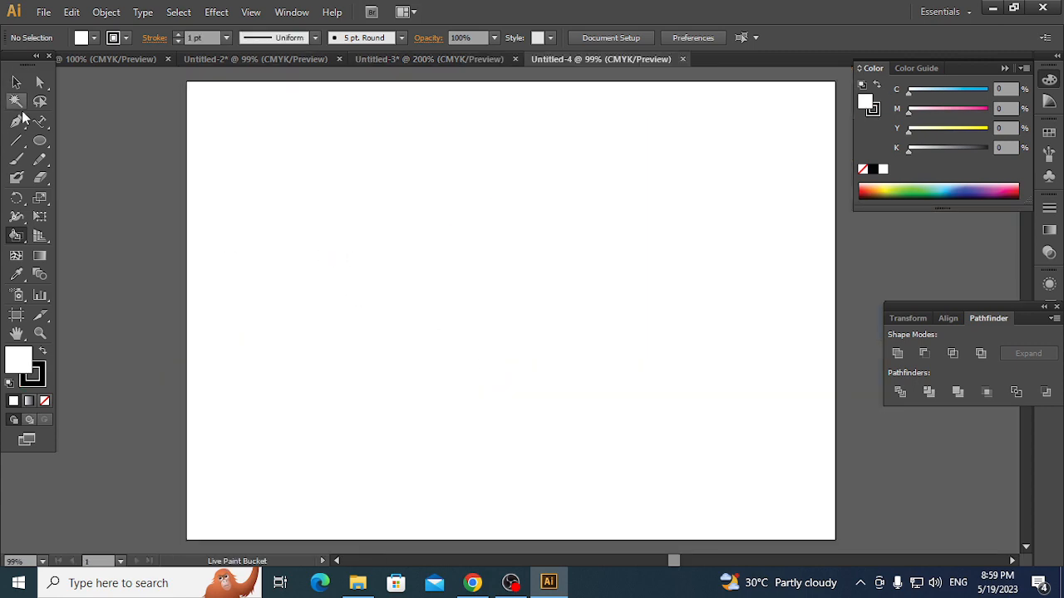
click(40, 146)
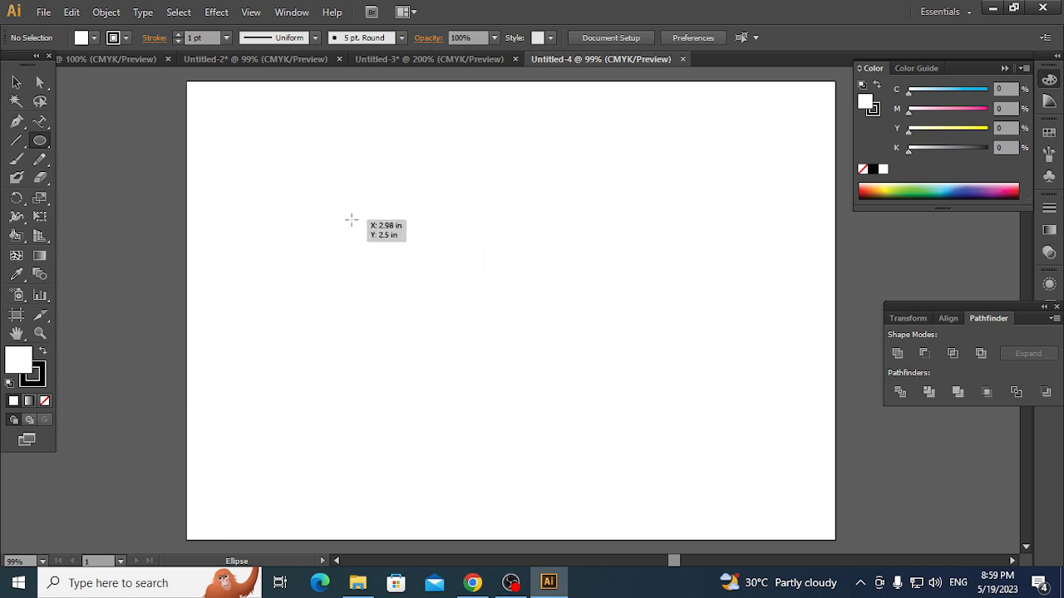
drag(352, 219, 526, 393)
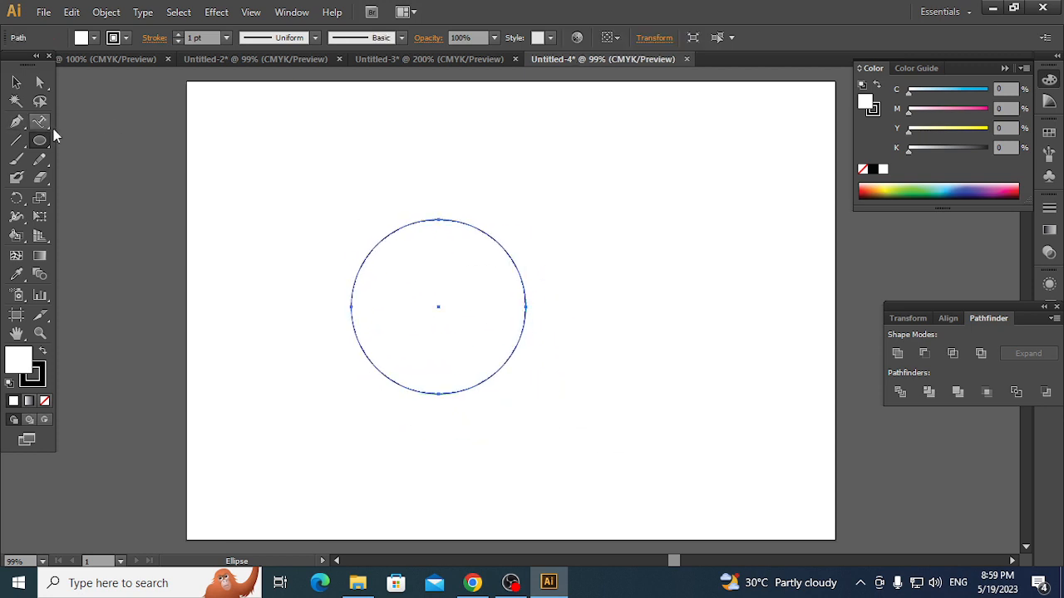
- Add a copy of the circle at about half its size, placed inside it and touching its left edge
key(alt)
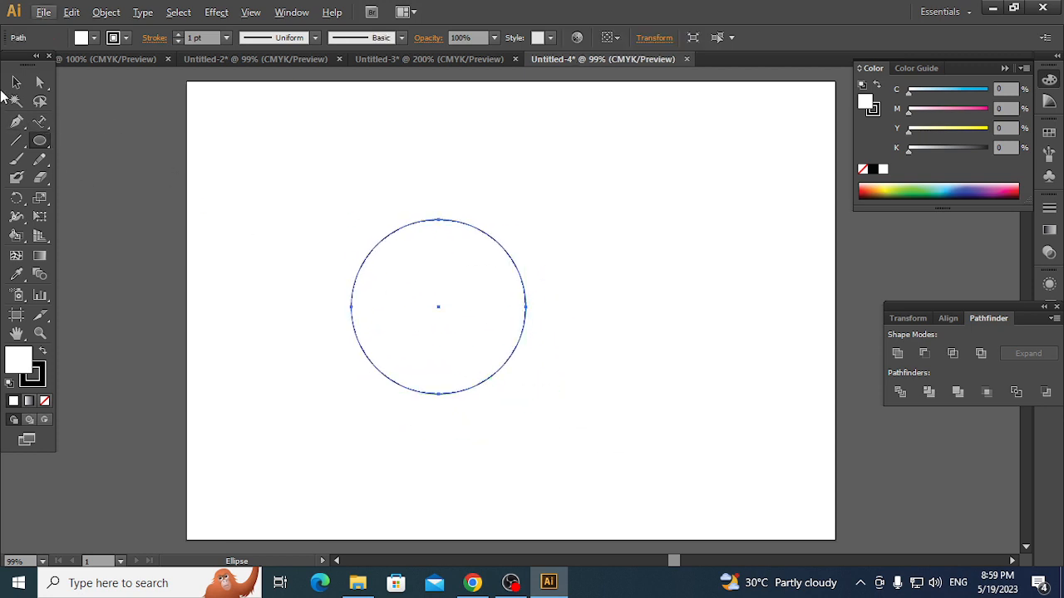
click(14, 83)
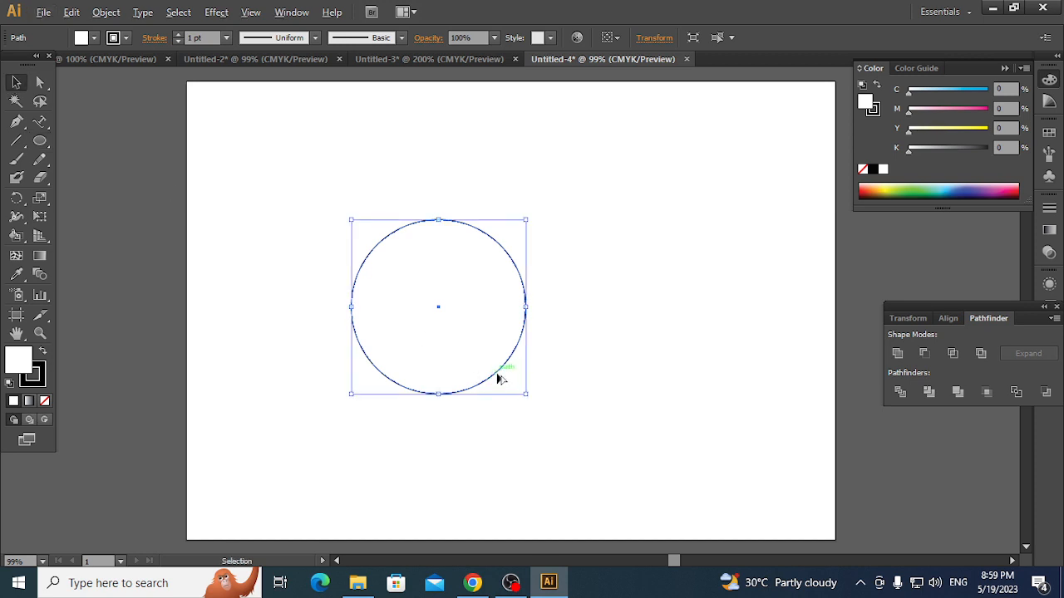
drag(499, 379, 439, 321)
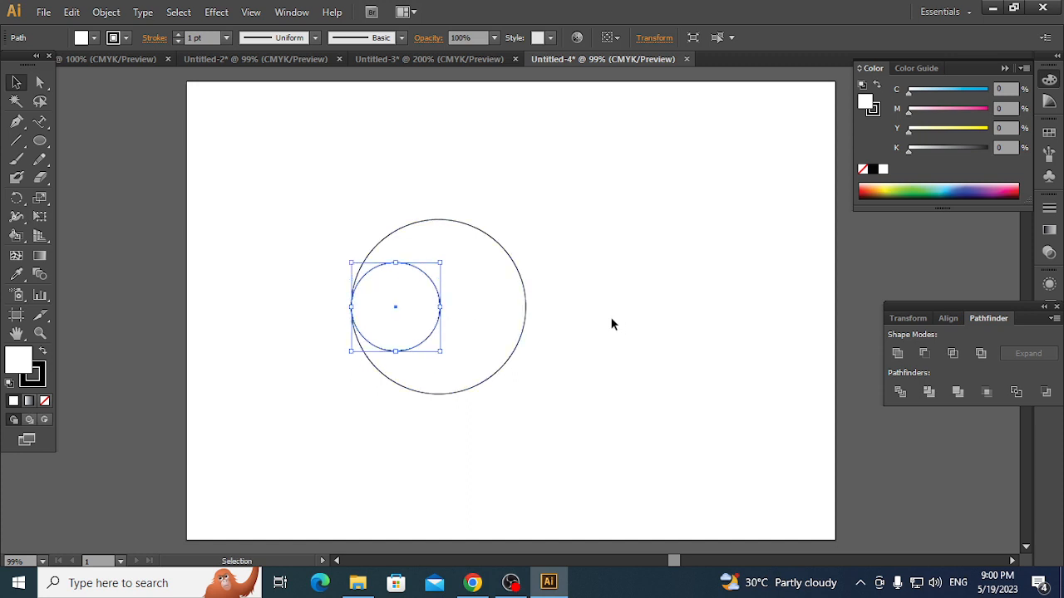
- Show the rulers in the new document and deselect the small circle
click(252, 12)
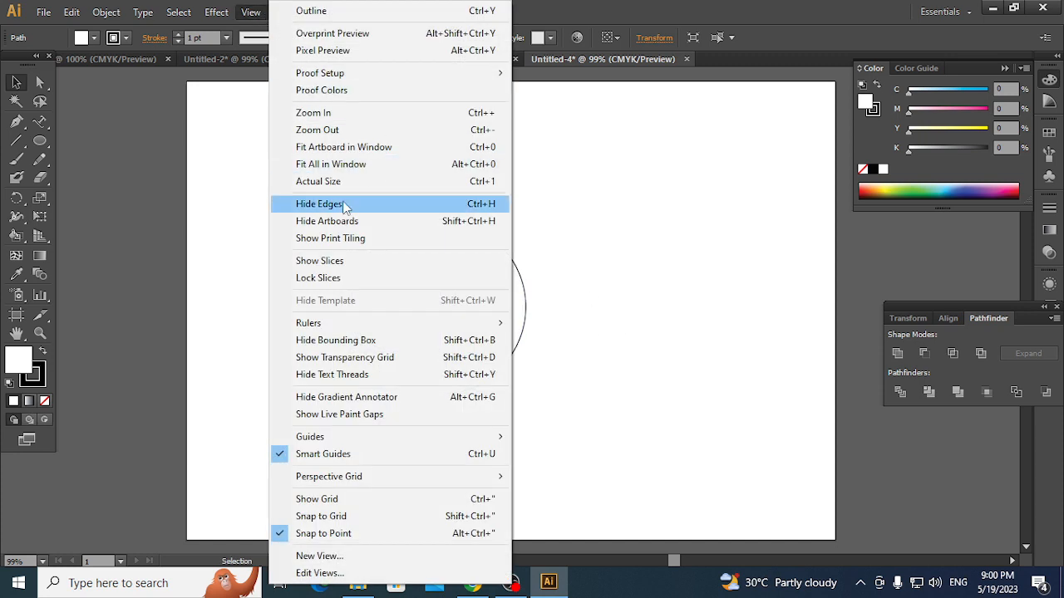
mouse_move(497, 323)
click(588, 324)
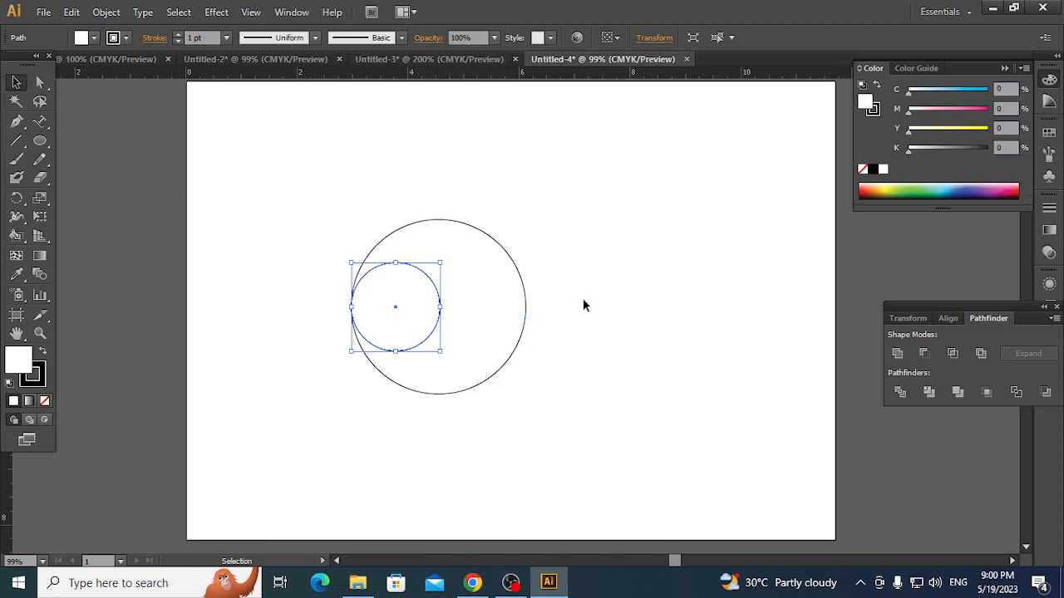
click(582, 306)
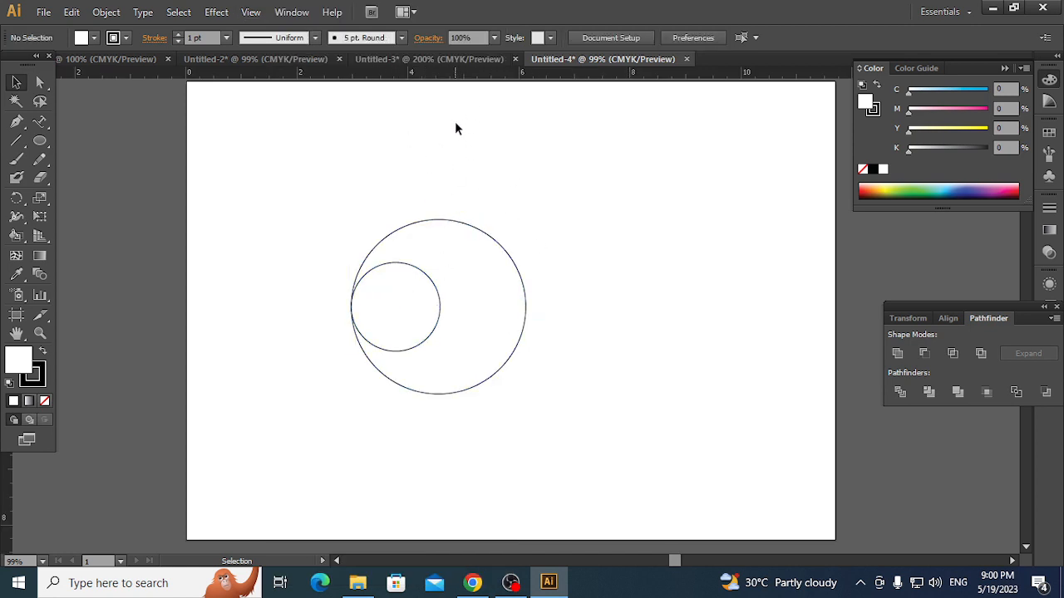
- Show the document grid behind the two circles
right_click(375, 171)
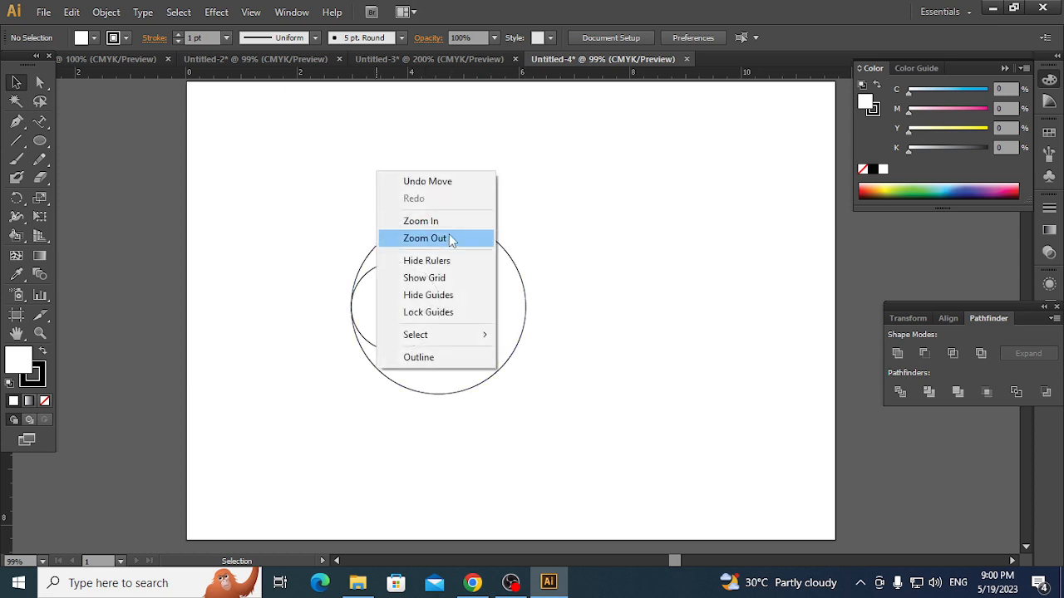
click(257, 12)
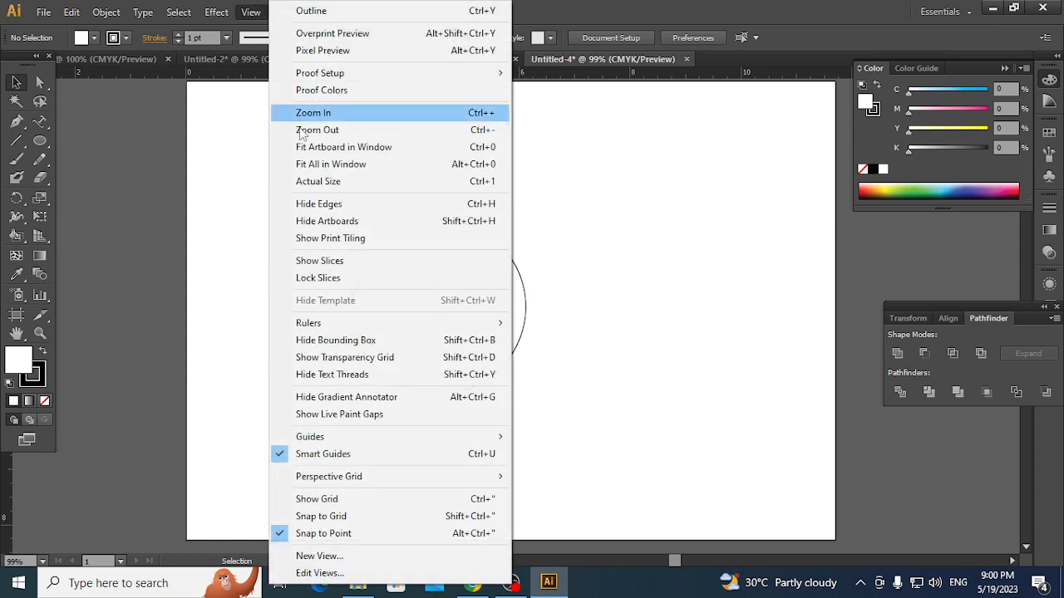
mouse_move(338, 437)
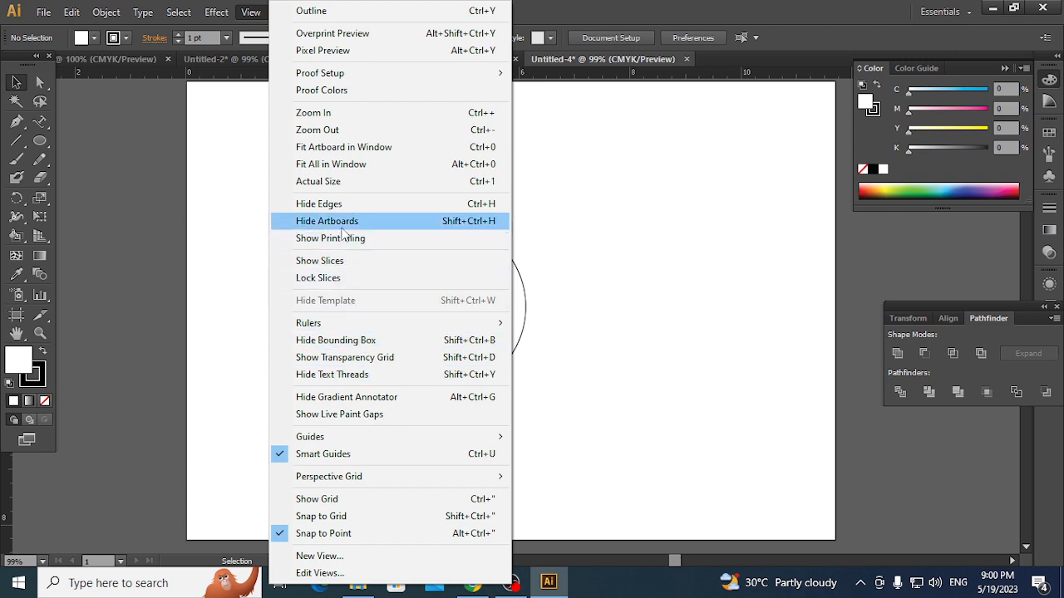
click(422, 501)
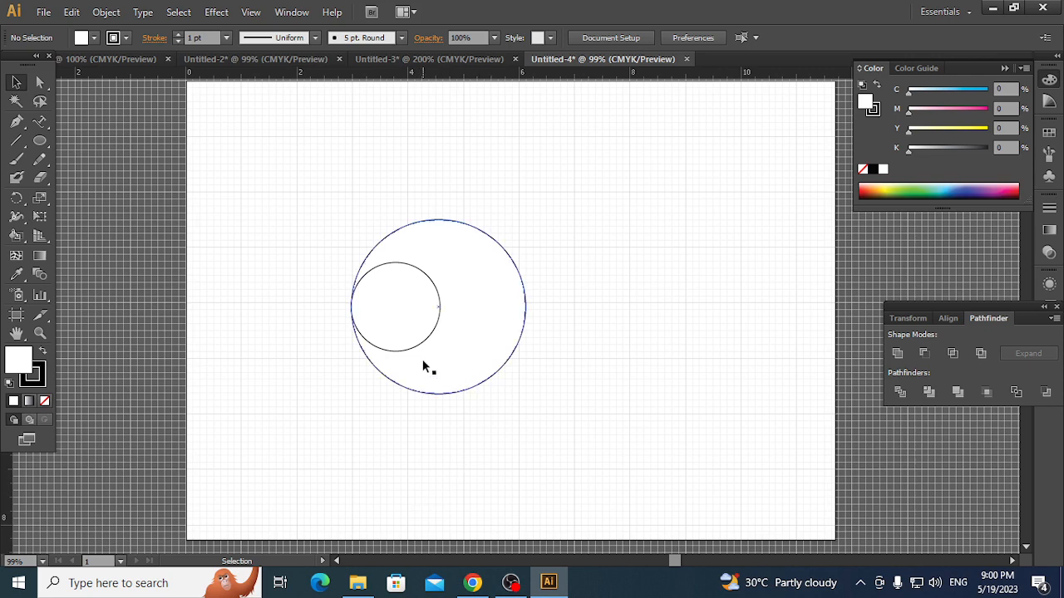
click(95, 38)
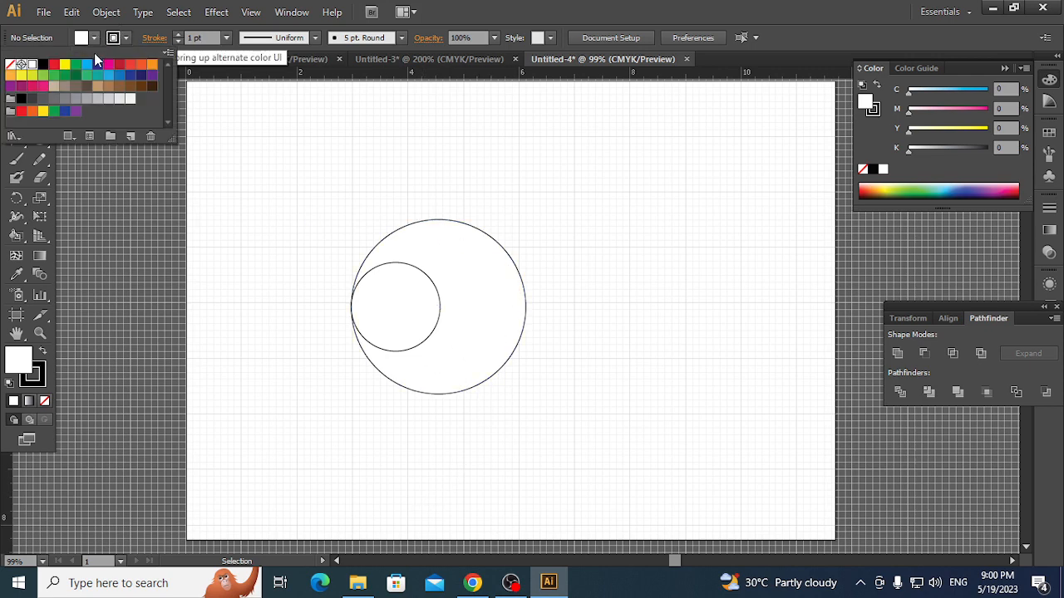
click(198, 204)
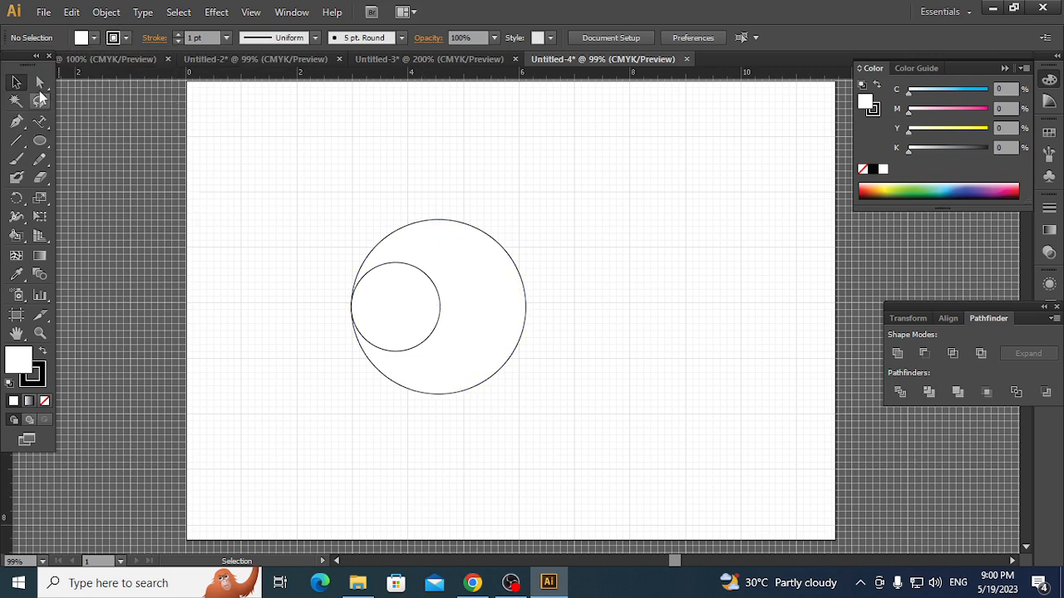
- Remove the fill from the large circle so only its outline is drawn
click(440, 220)
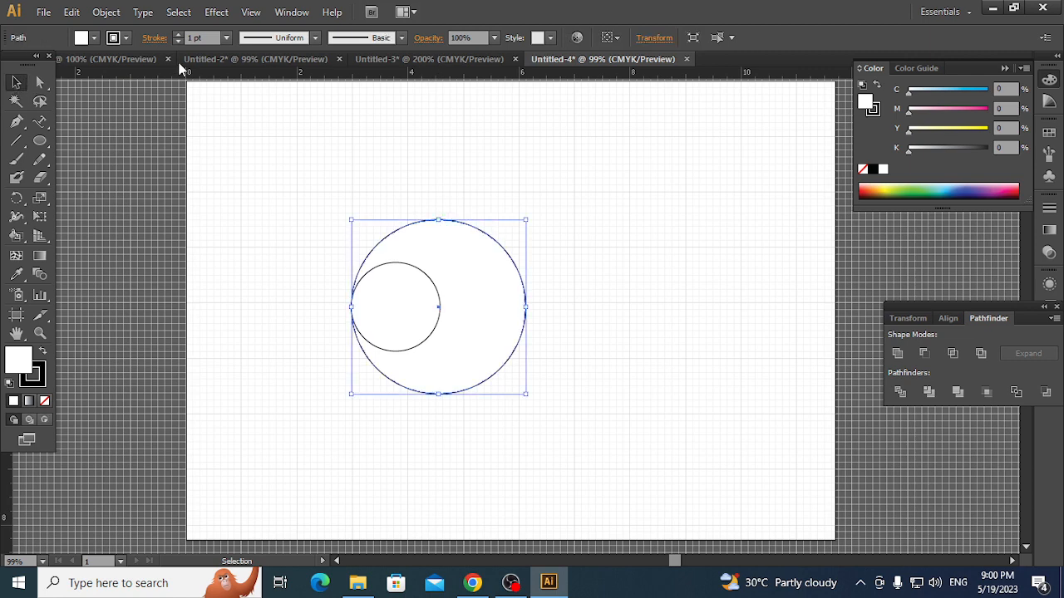
click(95, 38)
click(10, 65)
key(Escape)
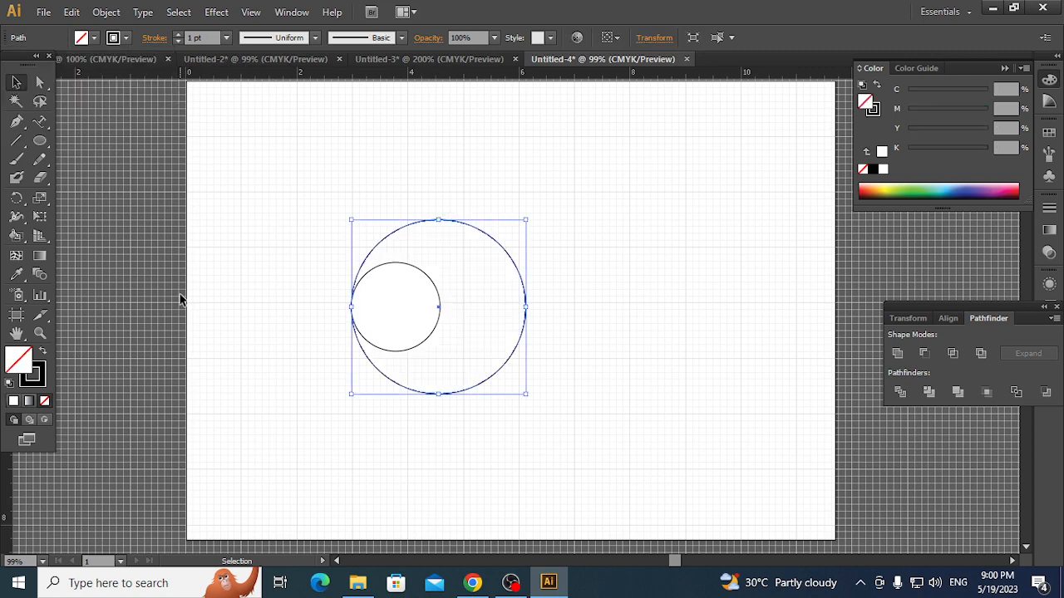
click(749, 411)
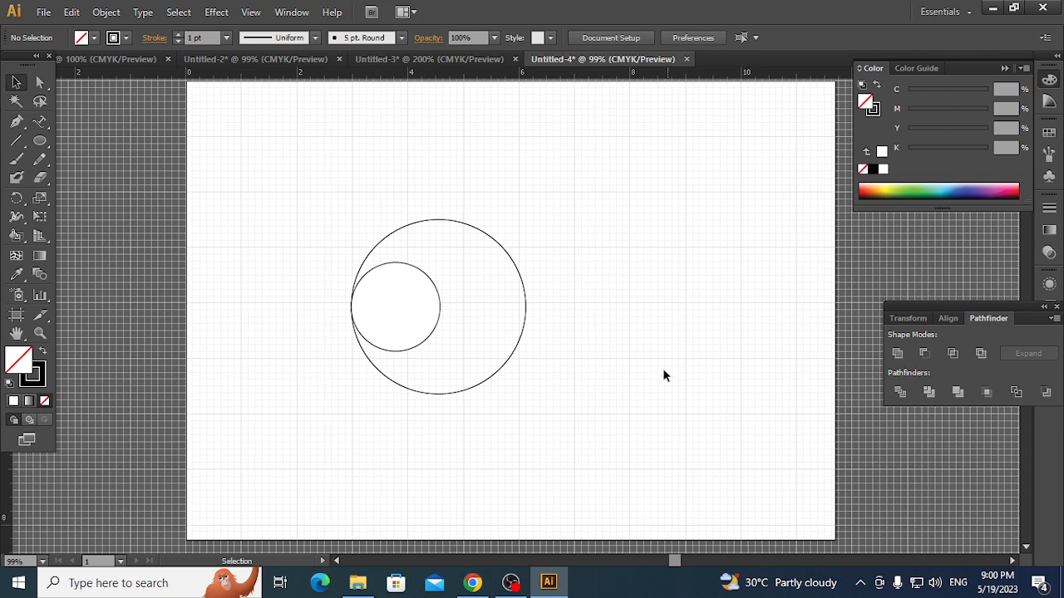
- Separate the circles, centring the large one on the grid crossing at 6 in and the small one at about 2 in
drag(466, 225, 542, 220)
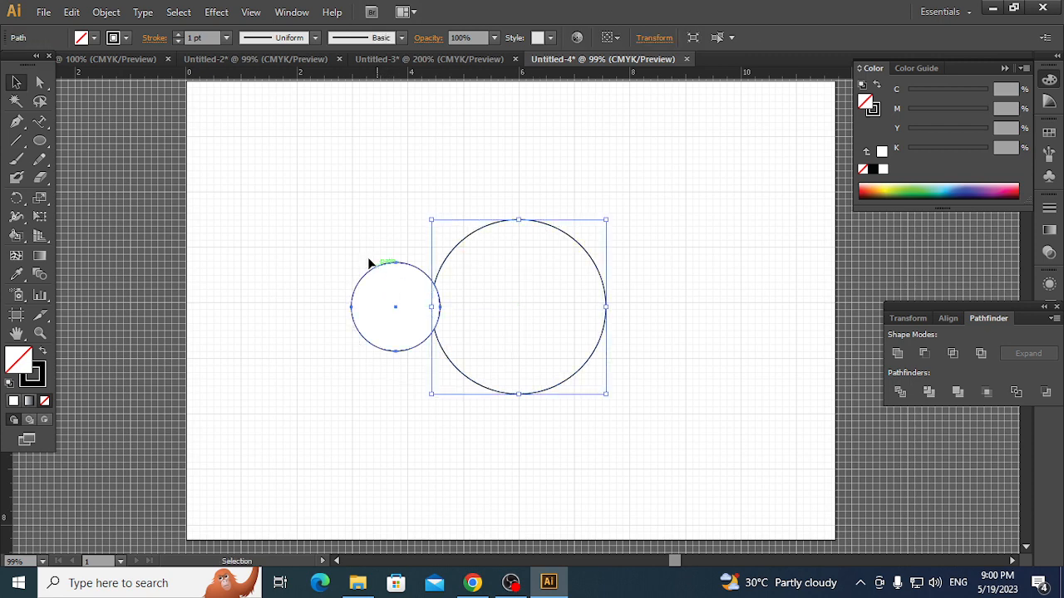
drag(370, 263, 270, 232)
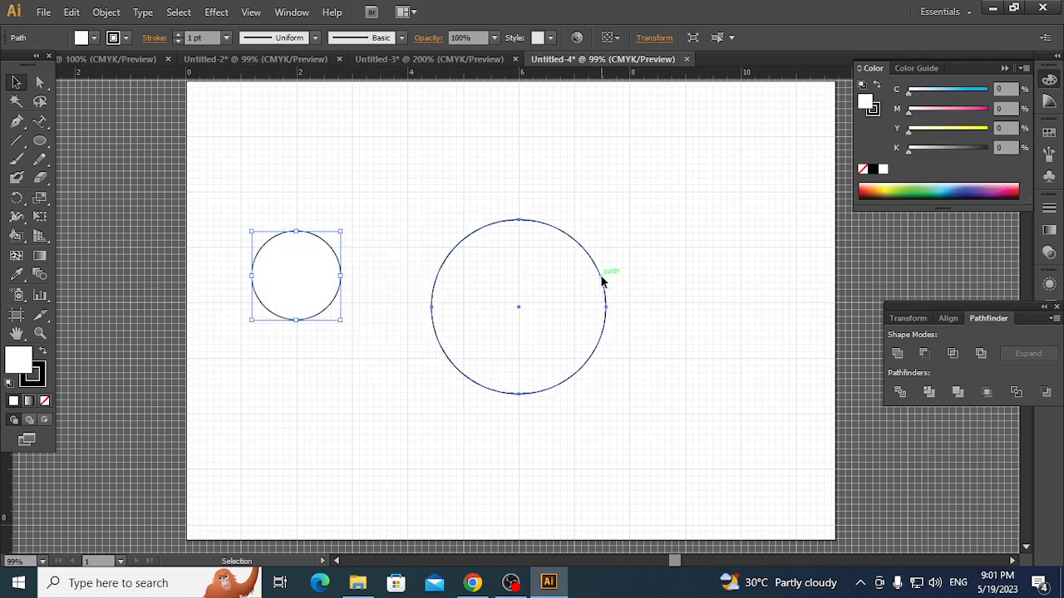
drag(604, 281, 604, 276)
click(638, 399)
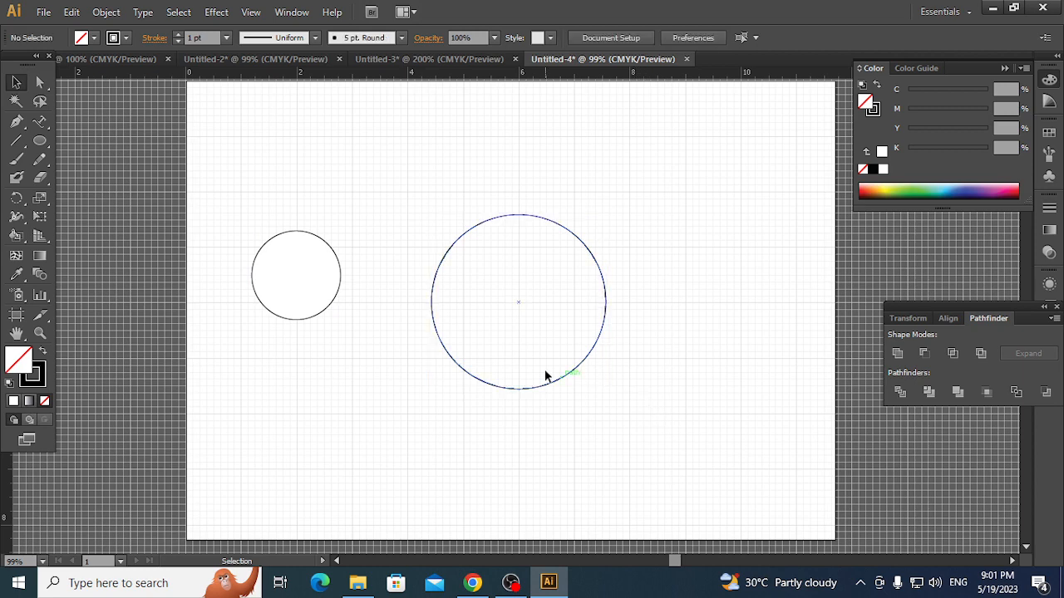
click(338, 295)
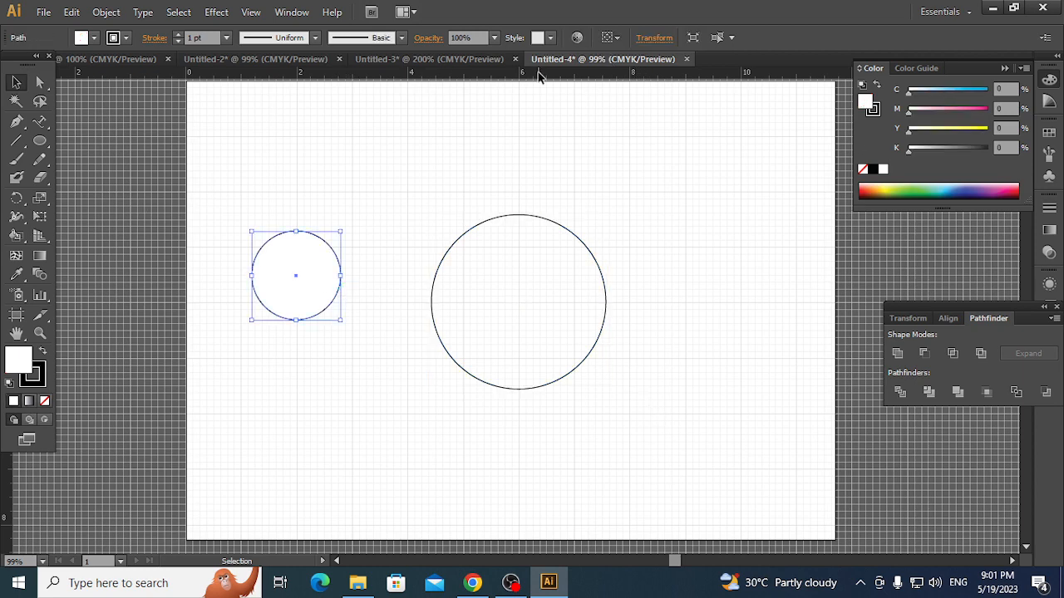
- Add a horizontal and a vertical ruler guide crossing at the large circle's centre
drag(537, 76, 559, 302)
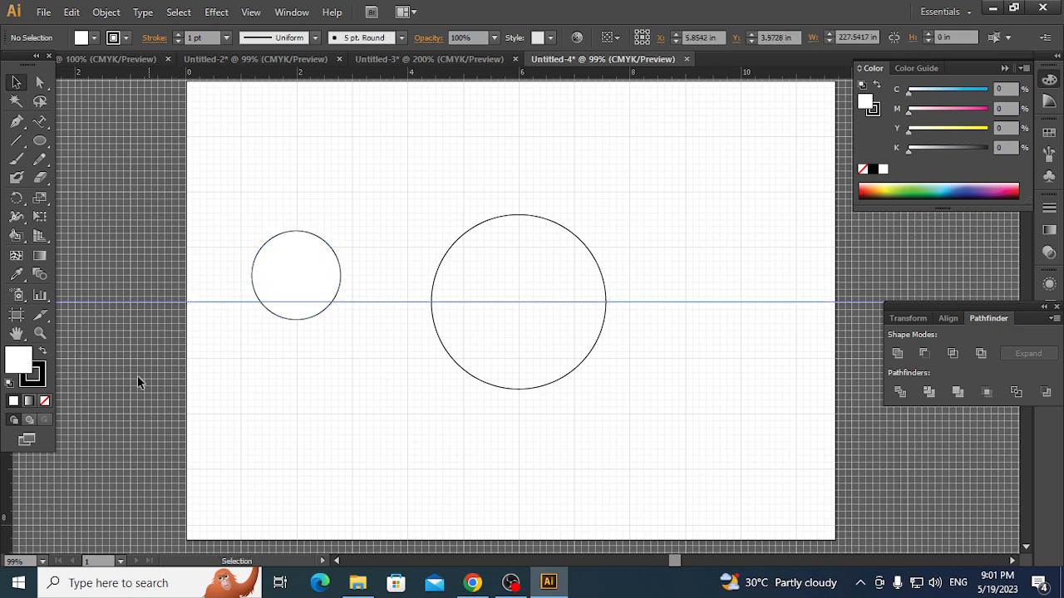
drag(5, 476, 511, 396)
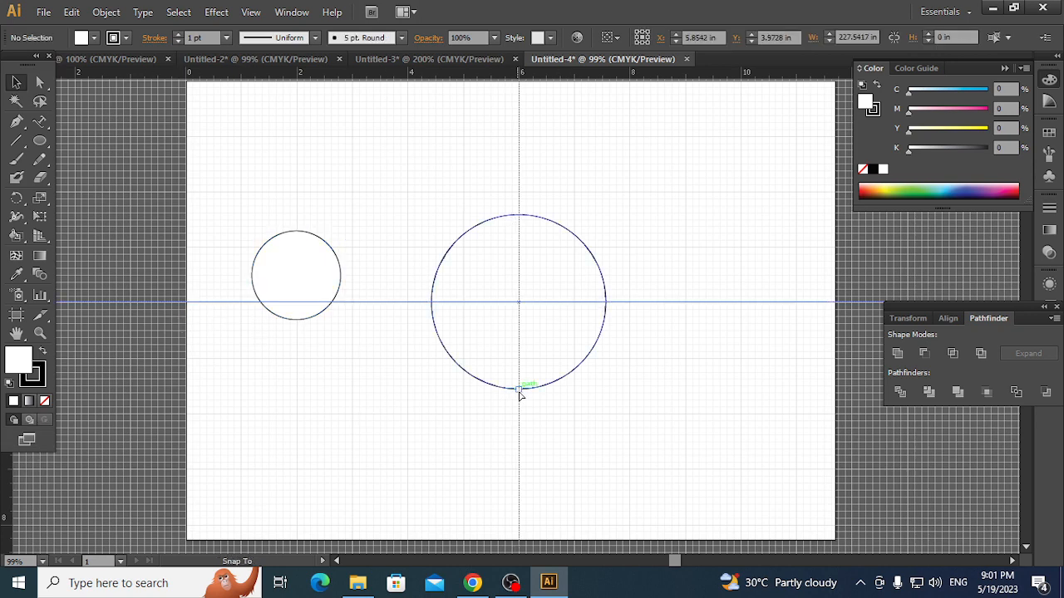
drag(520, 395, 519, 389)
- Move the small circle back inside the large one, touching its left edge and centred on the horizontal guide
drag(316, 240, 497, 265)
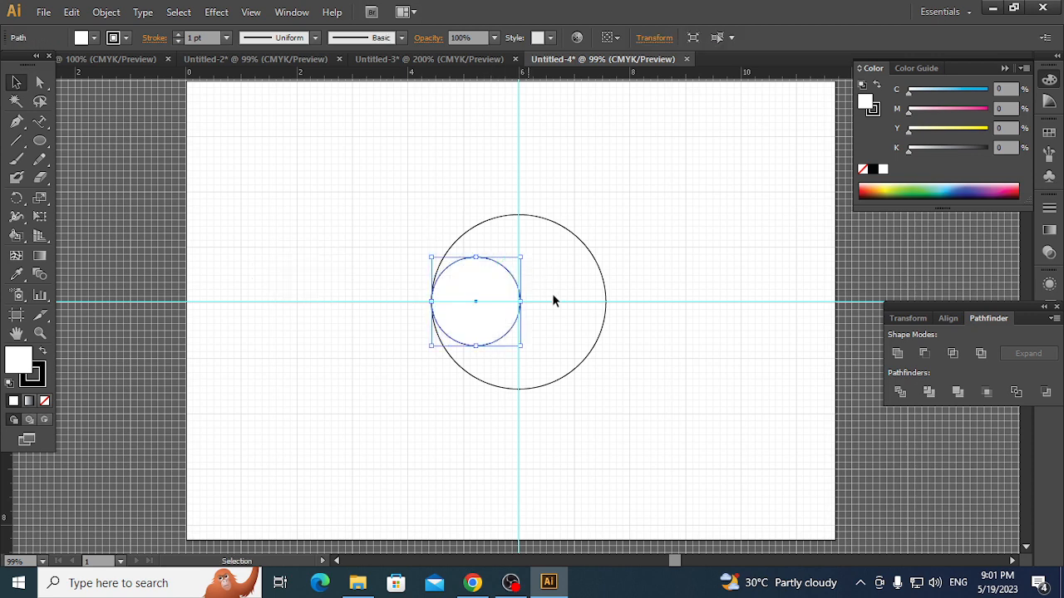
drag(519, 301, 520, 302)
click(680, 407)
- Try placing a copy of the small circle in the right half of the large circle
click(492, 338)
drag(492, 338, 580, 346)
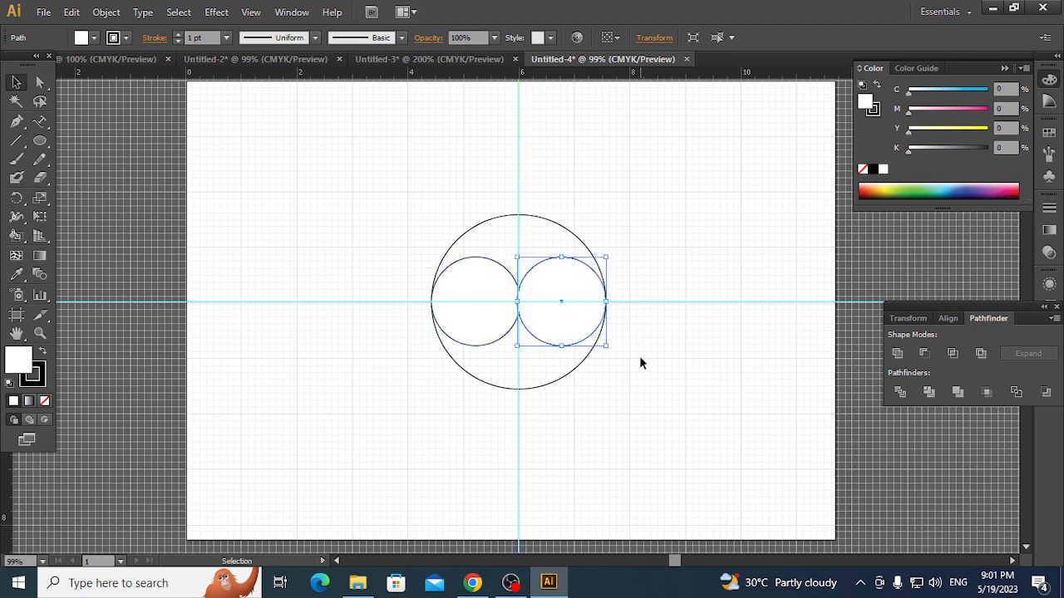
click(653, 368)
shift+click(498, 329)
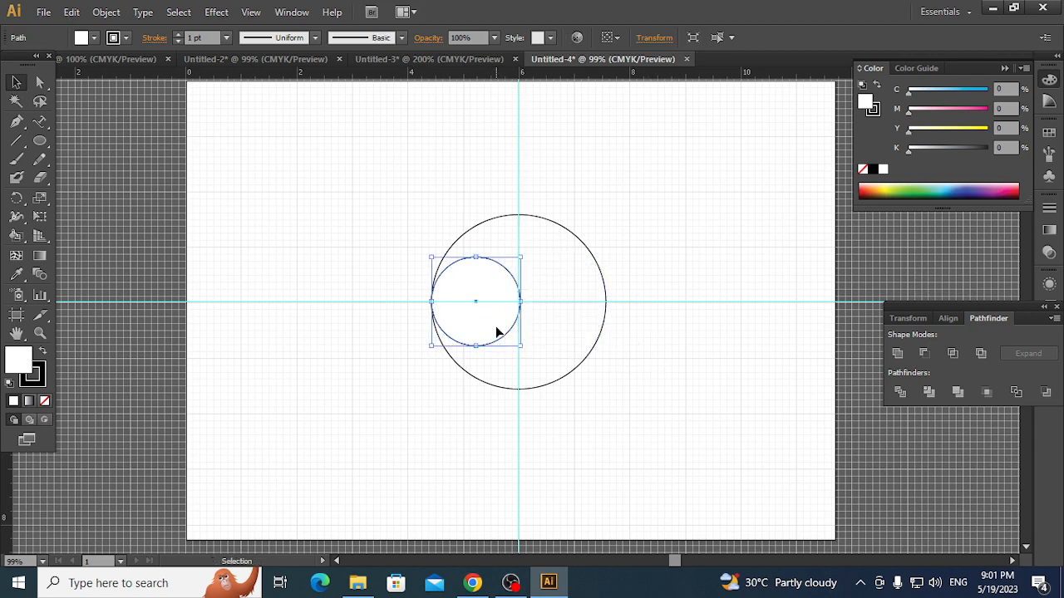
- Resize the small circle proportionally so it spans exactly from the large circle's left edge to the vertical guide
drag(521, 345, 521, 345)
click(605, 350)
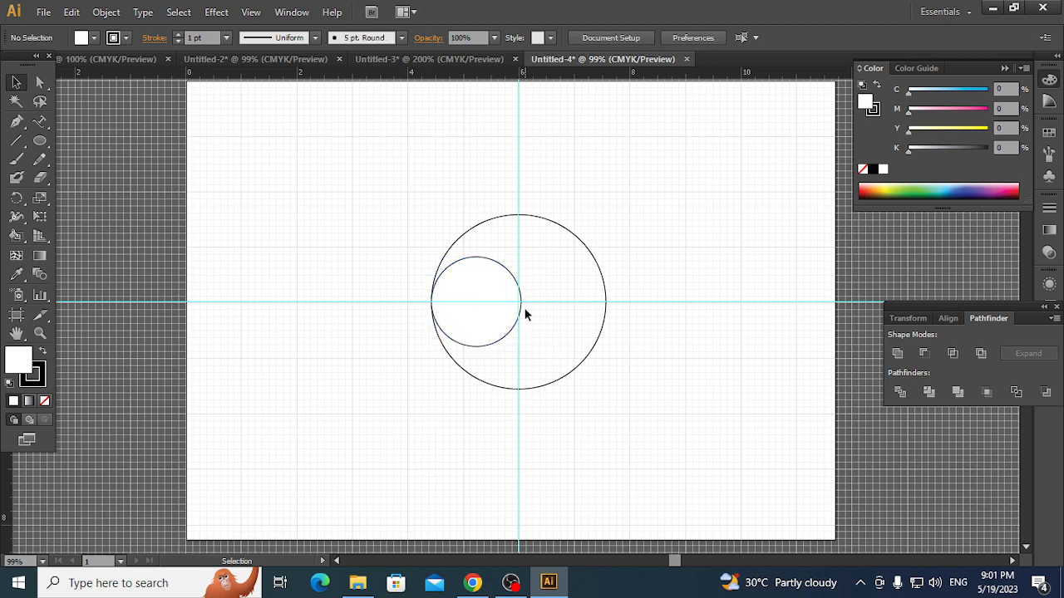
click(504, 333)
key(a)
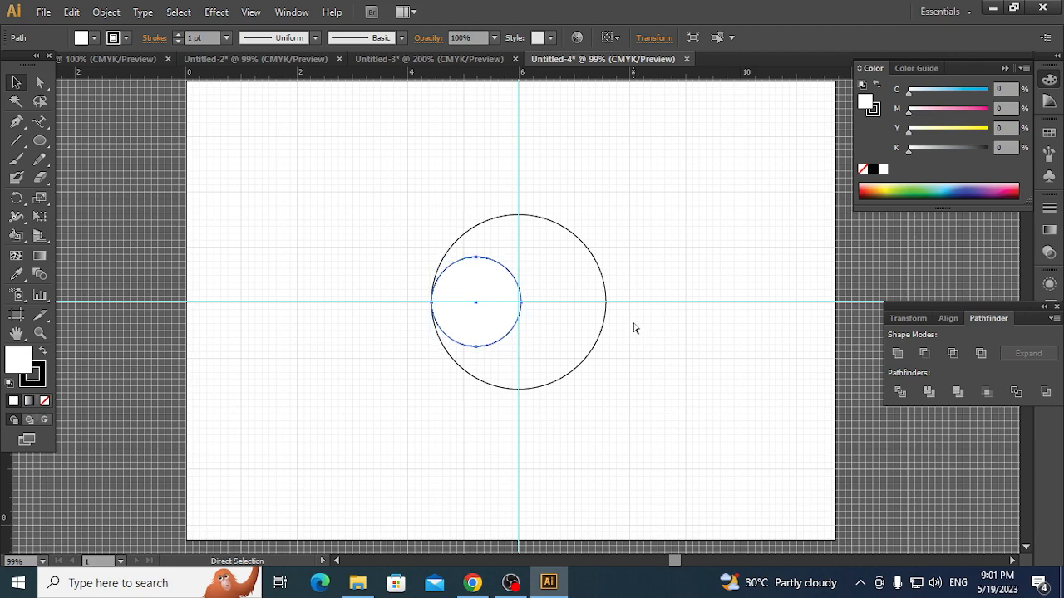
key(ctrl+equal)
key(ctrl+equal)
key(ctrl+equal)
key(v)
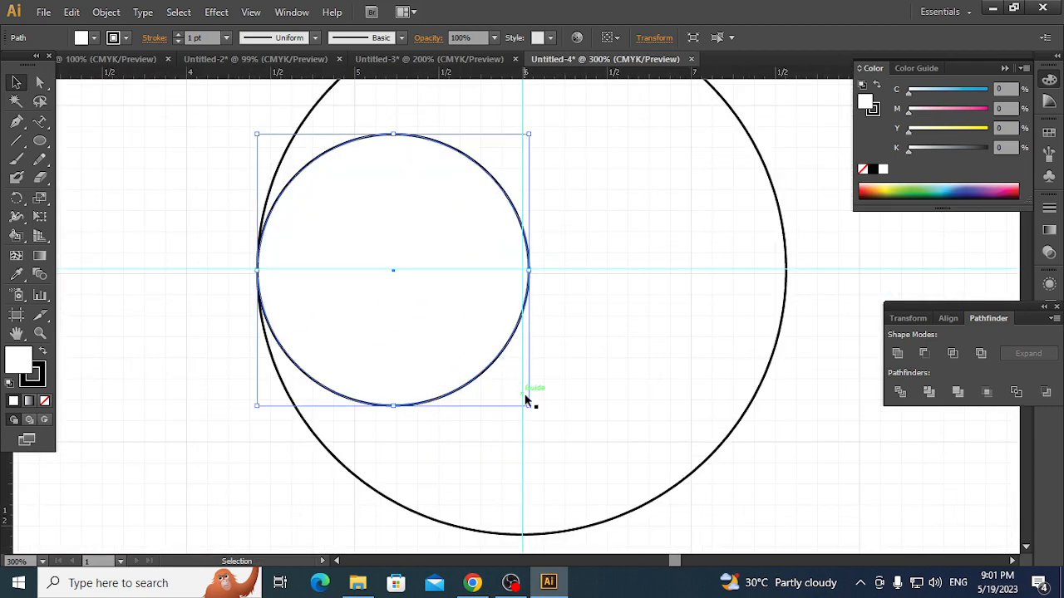
drag(528, 406, 520, 400)
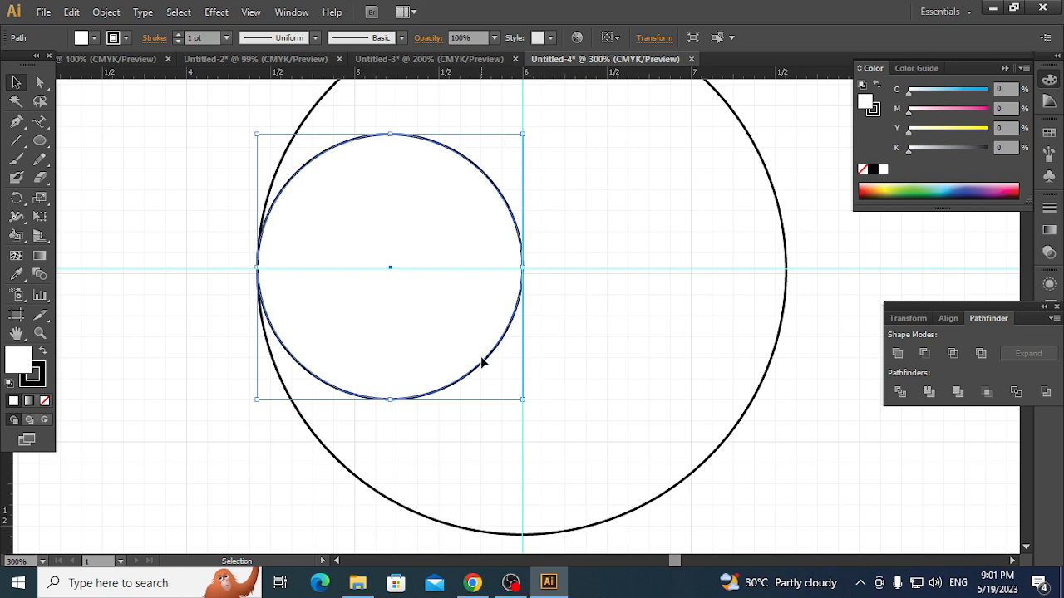
- Copy the small circle into the right half so the two small circles touch at the vertical guide
drag(484, 364, 745, 367)
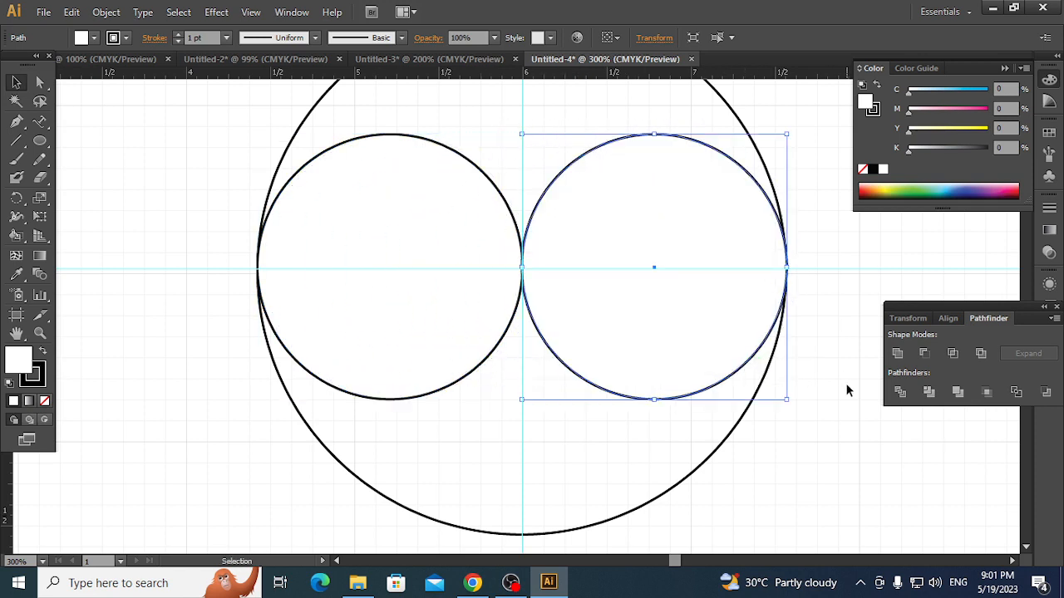
click(795, 379)
key(ctrl+minus)
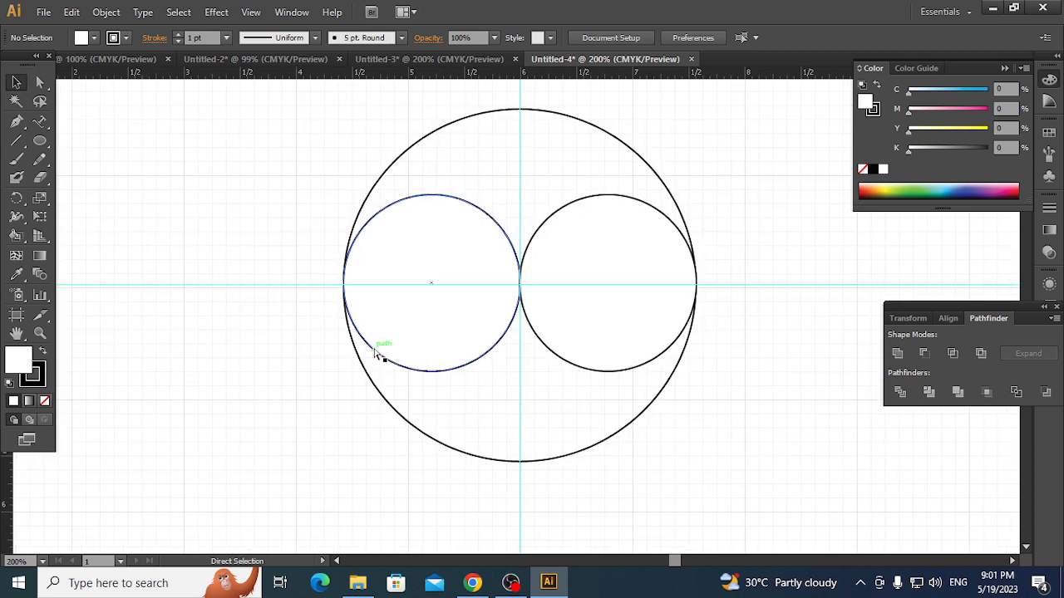
- Remove the fill from both small circles
click(408, 302)
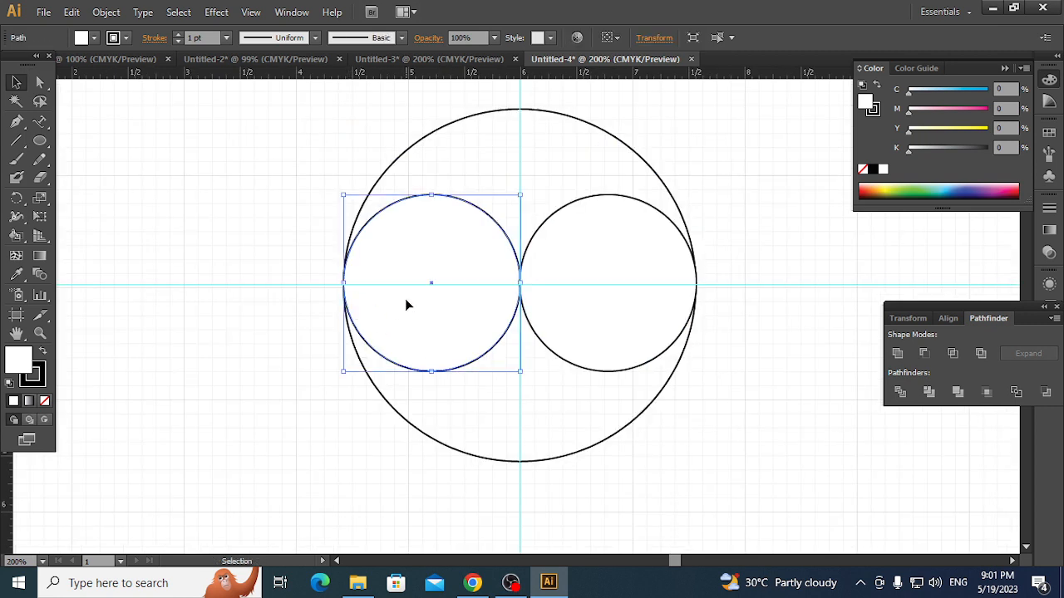
shift+click(596, 306)
click(94, 37)
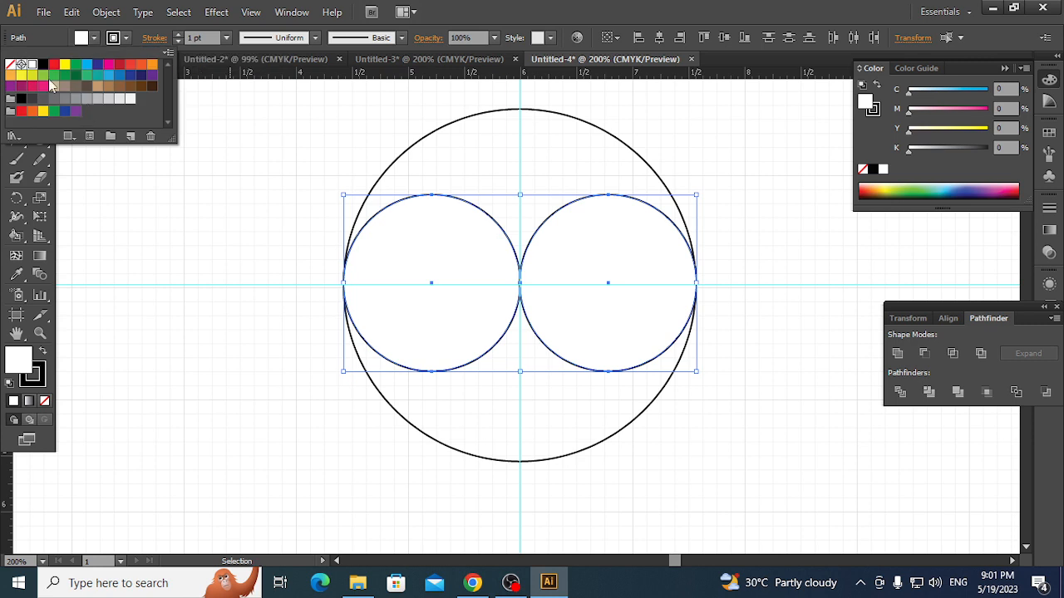
click(10, 64)
click(157, 202)
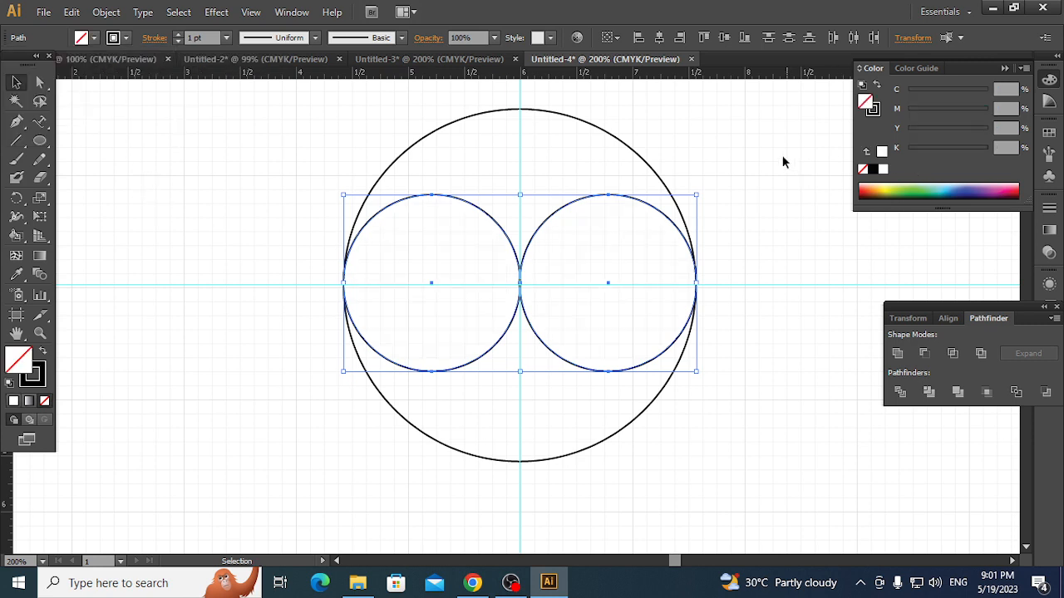
- Rotate all three circles together by 90 degrees so the small circles stack along the vertical guide
drag(741, 124, 314, 484)
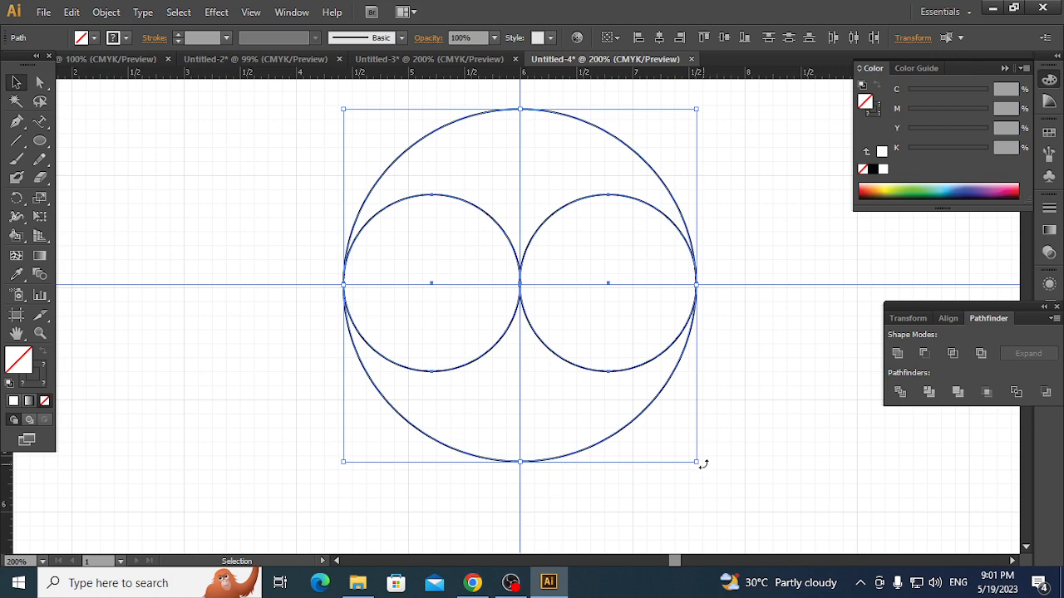
drag(701, 463, 320, 493)
click(636, 339)
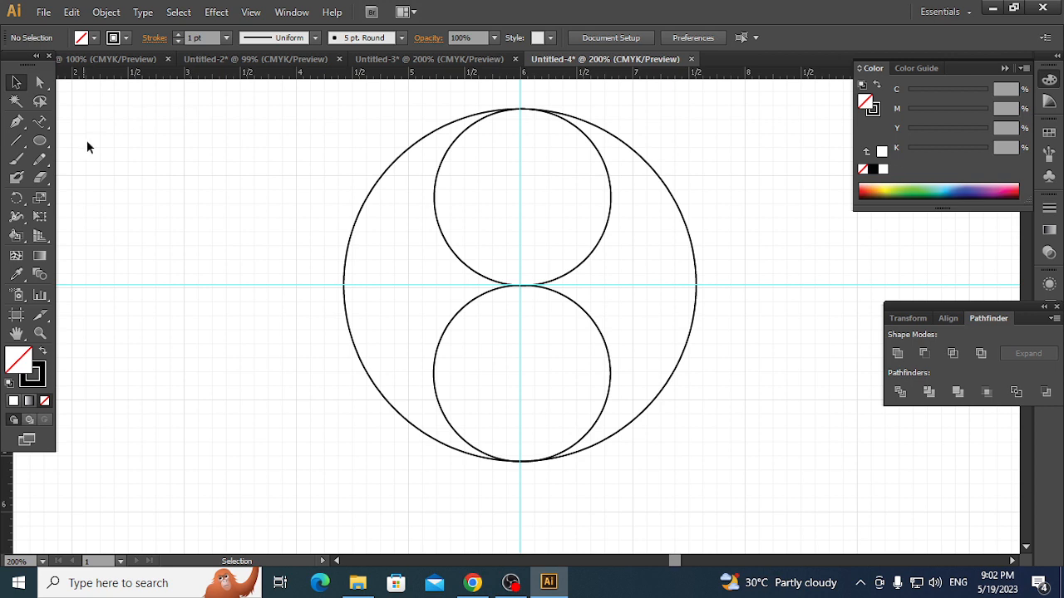
- Use the Shape Builder on all circles to turn the areas left and right of the small circles into red shapes (M 100, Y 100)
drag(223, 138, 737, 467)
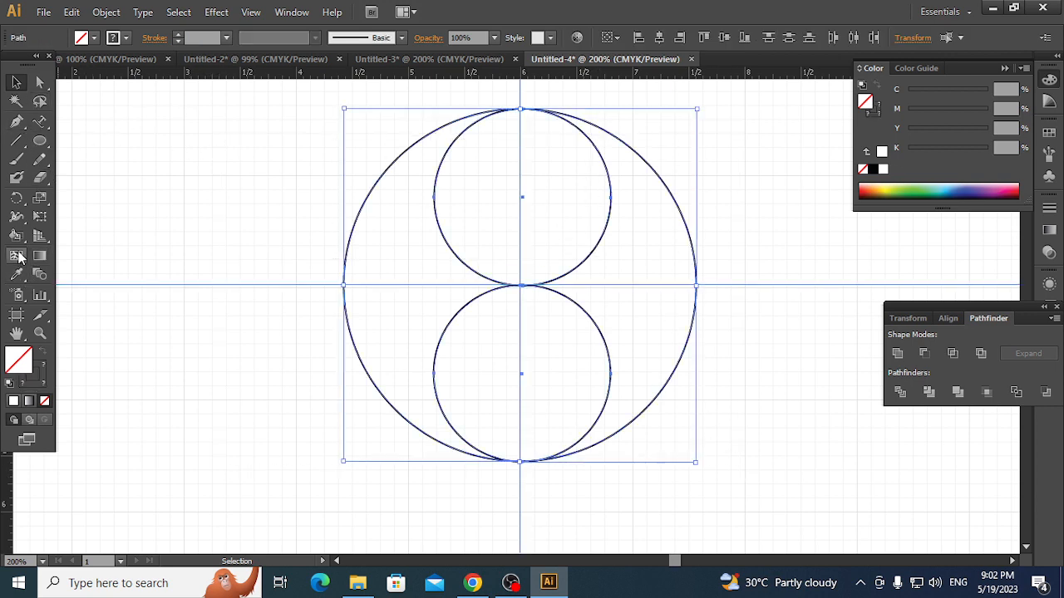
drag(16, 237, 91, 234)
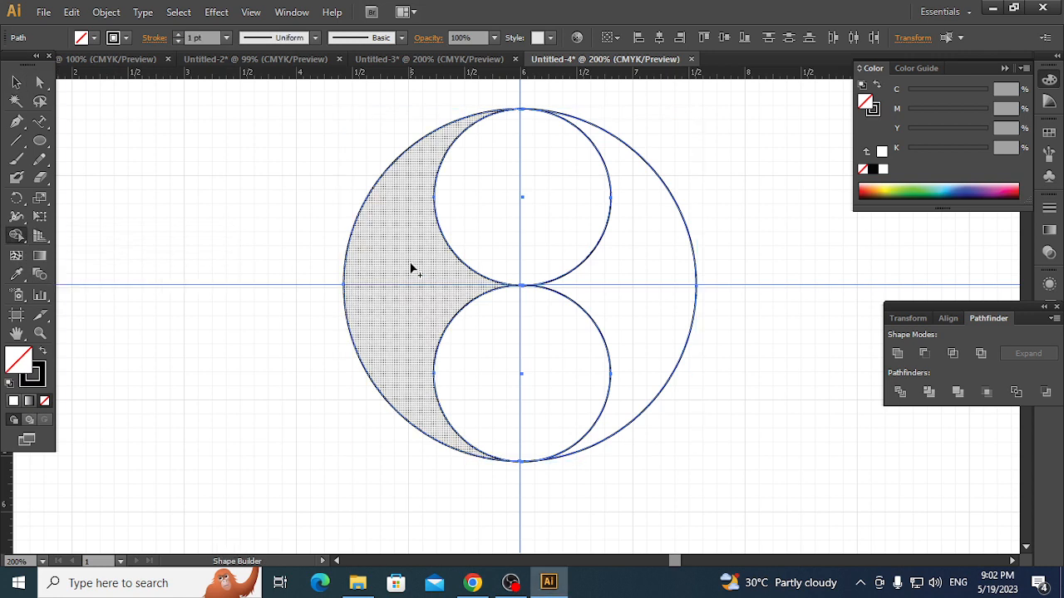
key(v)
click(95, 39)
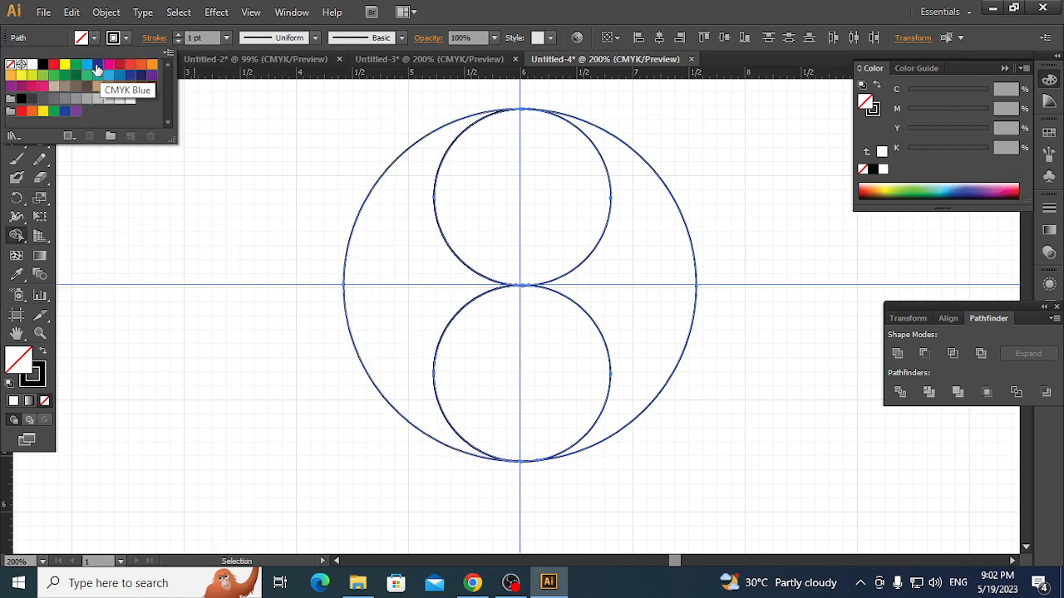
click(53, 64)
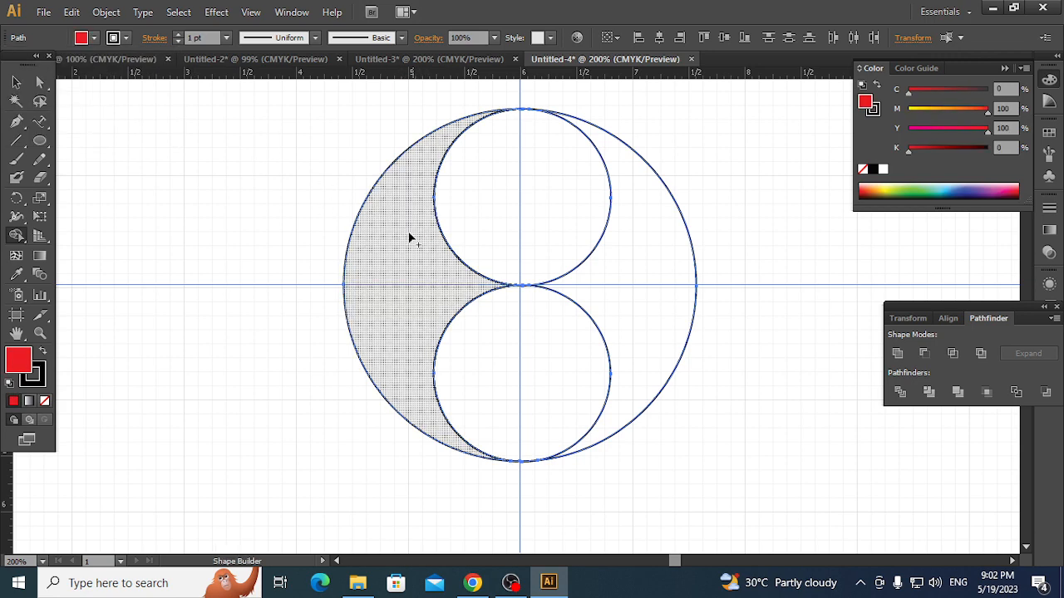
click(373, 256)
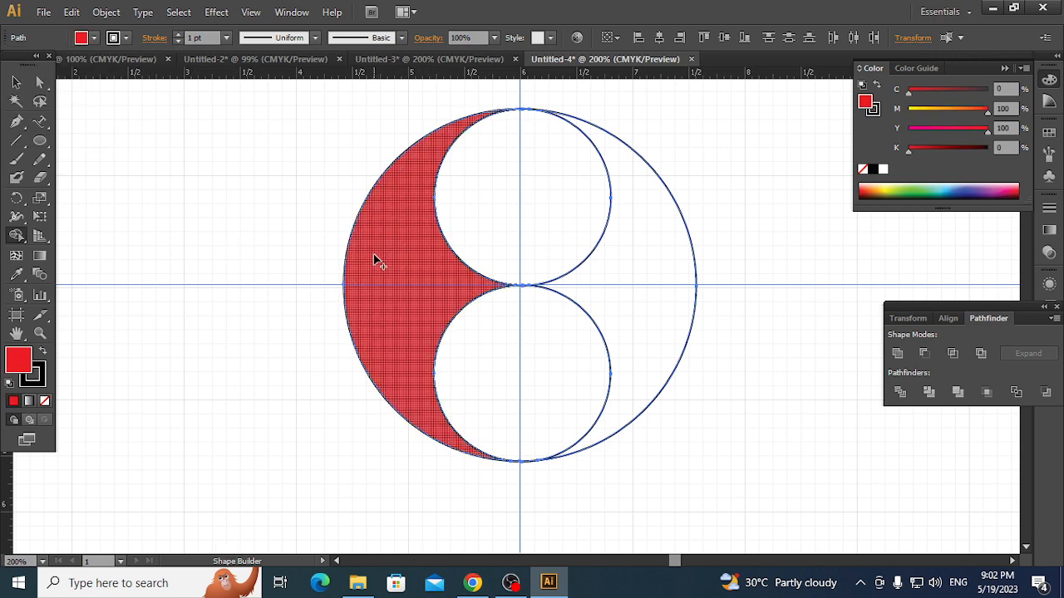
click(645, 306)
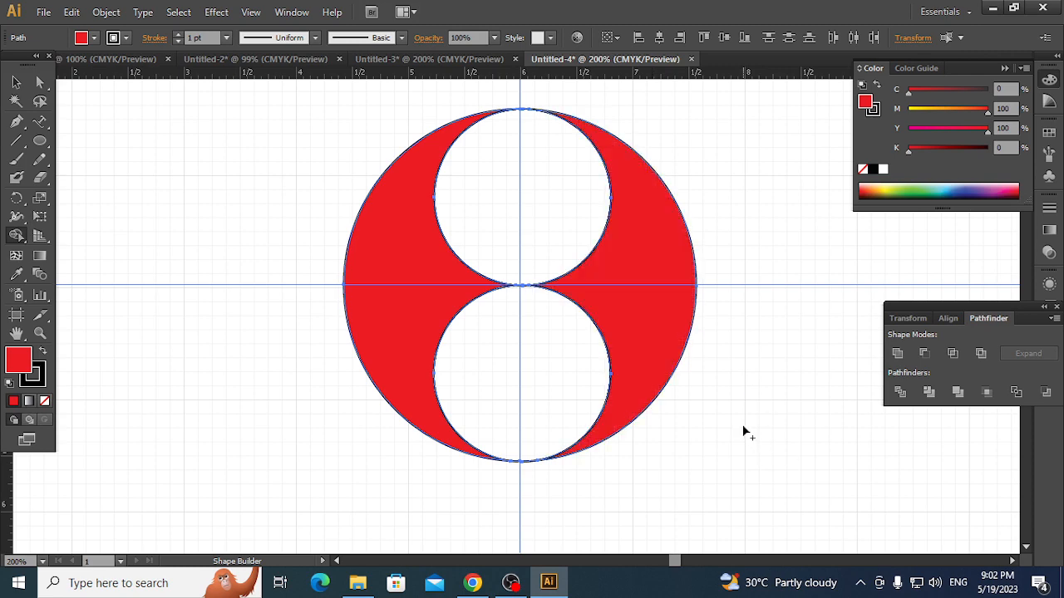
- Pull the two red side shapes outwards, away from the stacked small circles
click(16, 82)
key(ctrl+a)
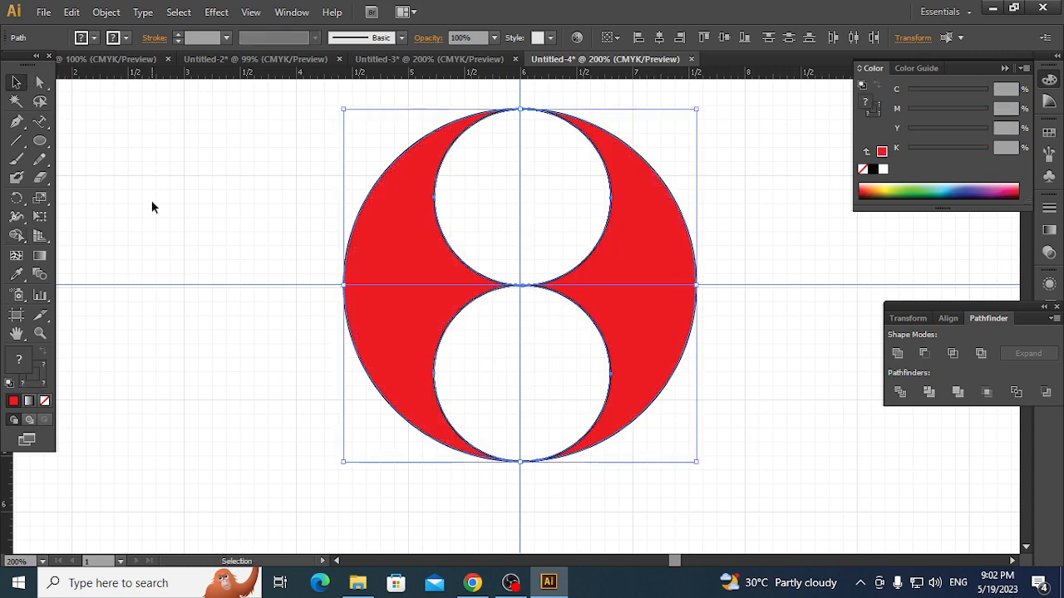
click(151, 207)
drag(430, 308, 299, 320)
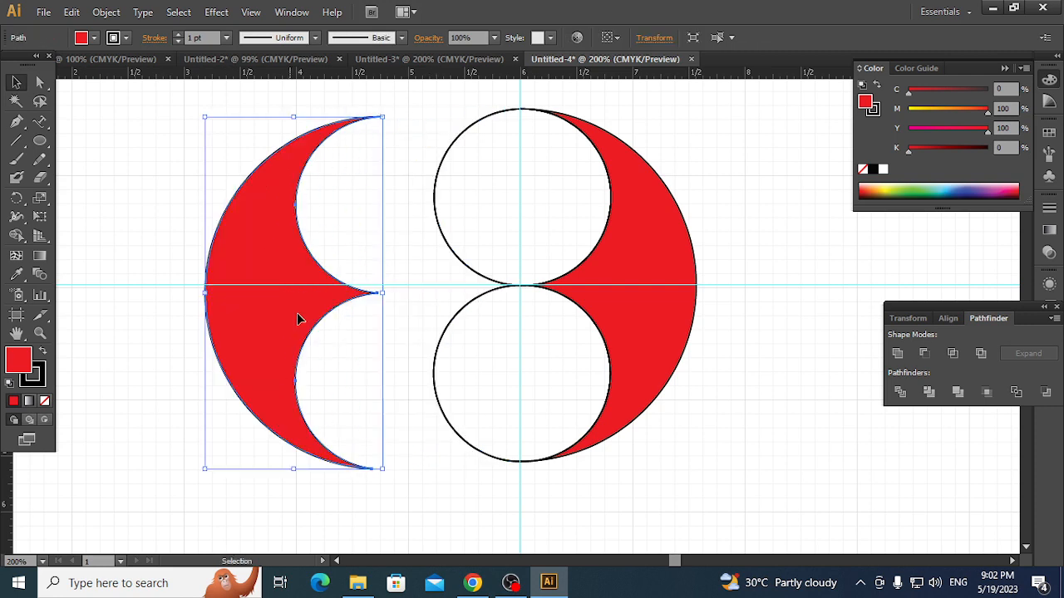
drag(694, 315, 803, 307)
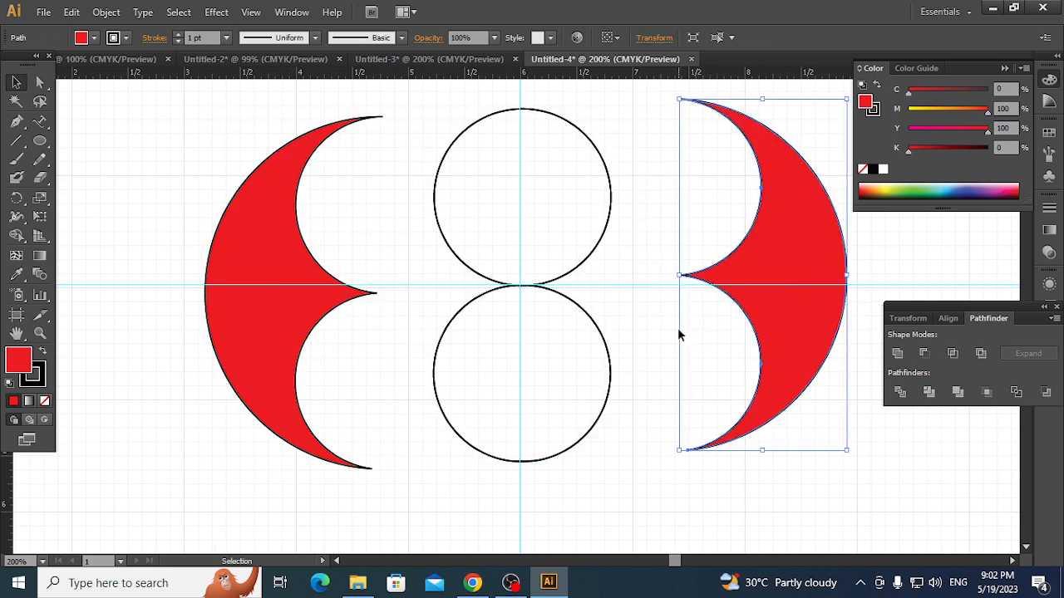
- Pull the lower circle's outline down off its duplicate and delete the upper circle's duplicate outline
mouse_move(558, 281)
mouse_down()
mouse_move(504, 574)
mouse_move(557, 282)
mouse_up()
click(185, 198)
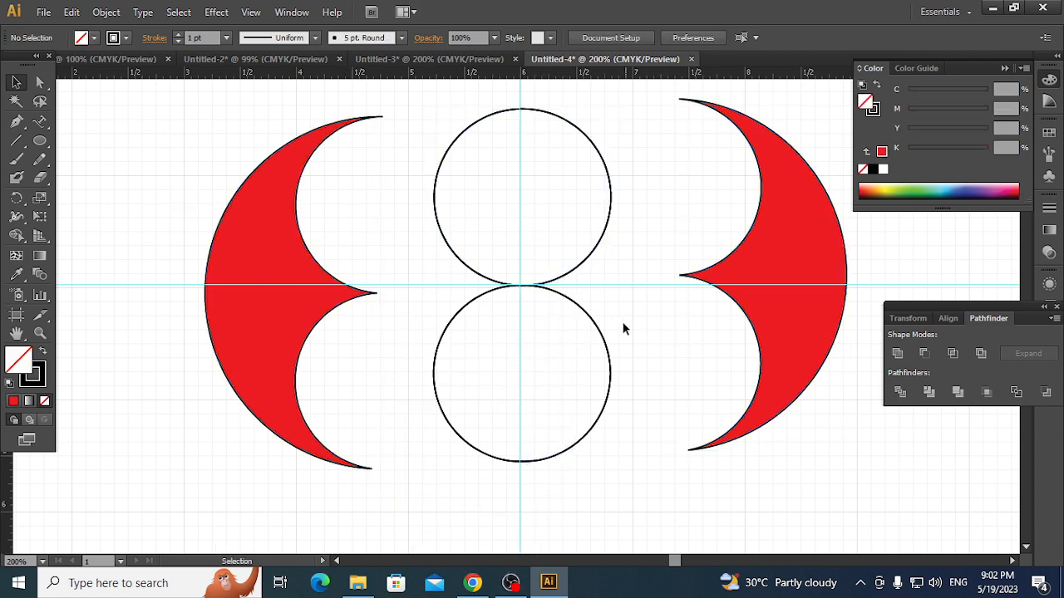
drag(596, 325, 624, 404)
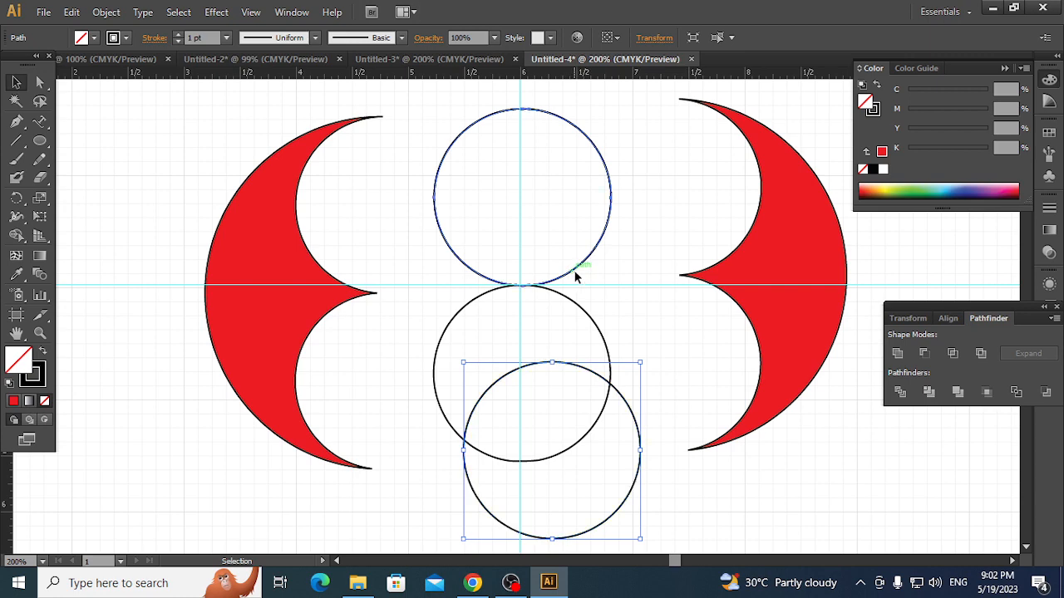
drag(576, 276, 645, 382)
key(Delete)
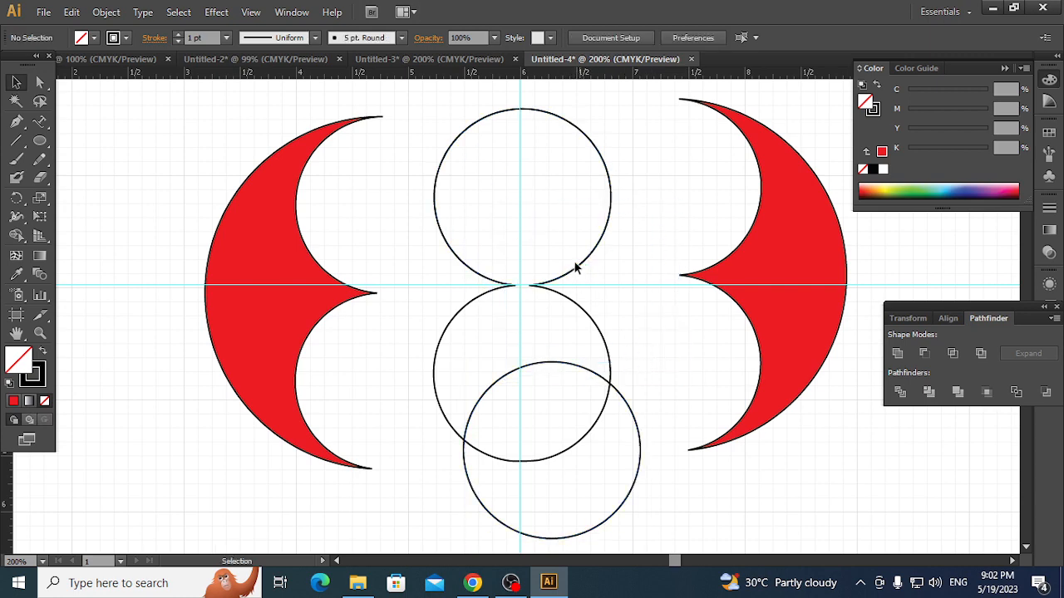
- Delete the remaining circle outlines between the two red side shapes
drag(580, 265, 594, 285)
key(Delete)
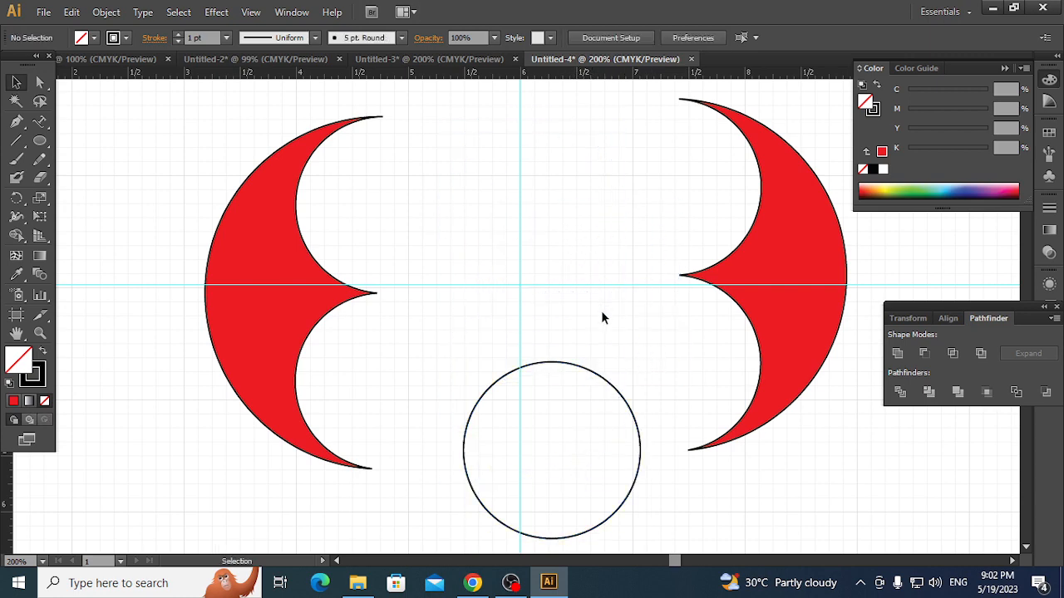
click(598, 384)
key(Delete)
- Move the right red shape over to meet the left one, lining up their upper and middle tips
drag(780, 296, 477, 314)
click(712, 326)
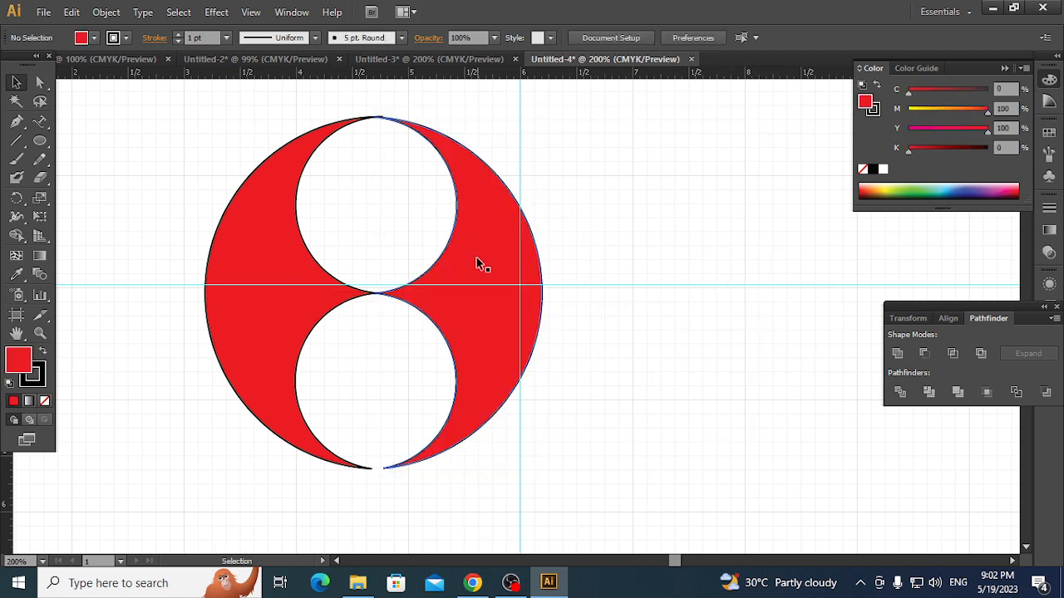
mouse_move(482, 263)
mouse_down()
mouse_move(527, 261)
mouse_move(467, 264)
mouse_up()
click(675, 305)
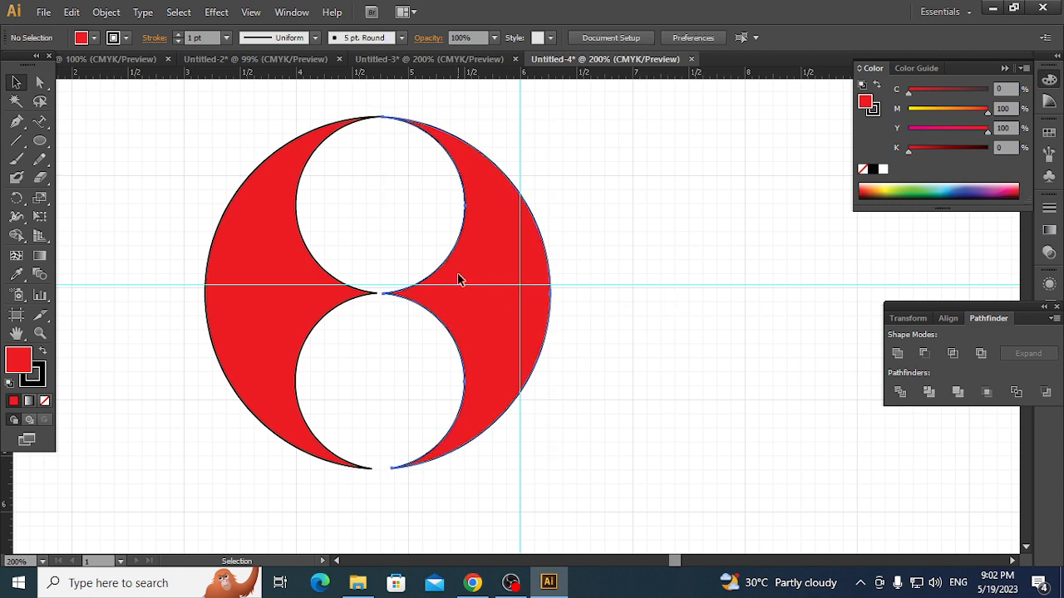
- Pull the right red shape away from the left one and rotate it 90 degrees counterclockwise so its tips point down
drag(458, 275, 524, 277)
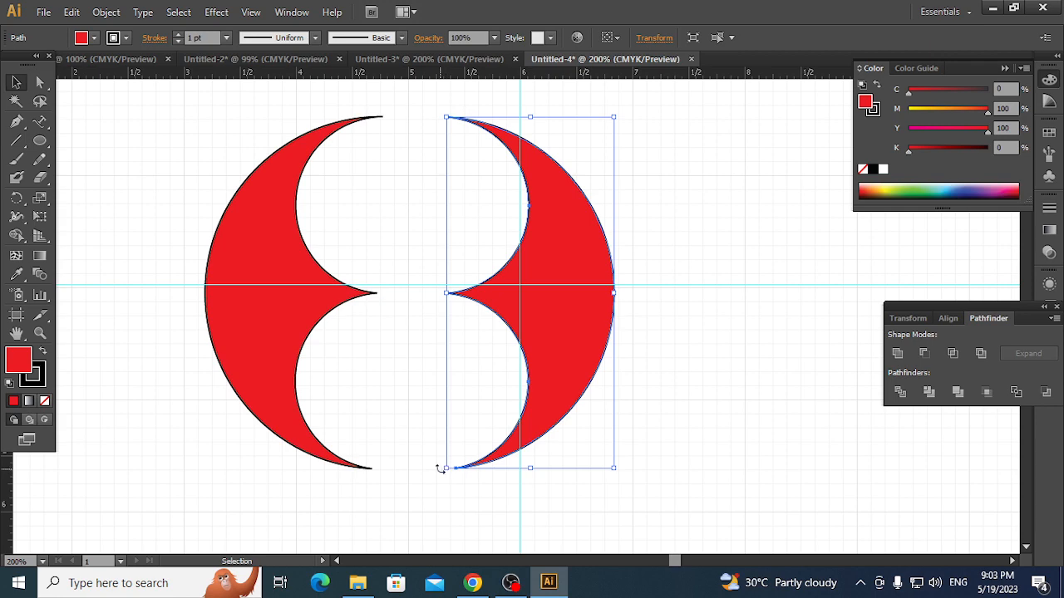
drag(443, 470, 715, 397)
click(689, 434)
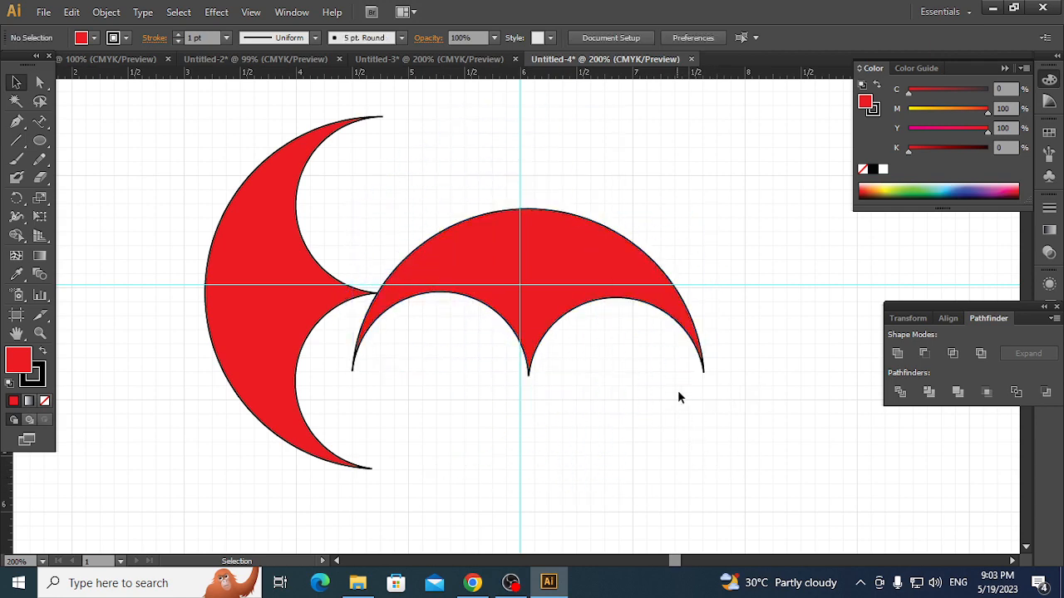
- Move the rotated red shape up so its middle tip sits on the intersection of the guides
right_click(581, 295)
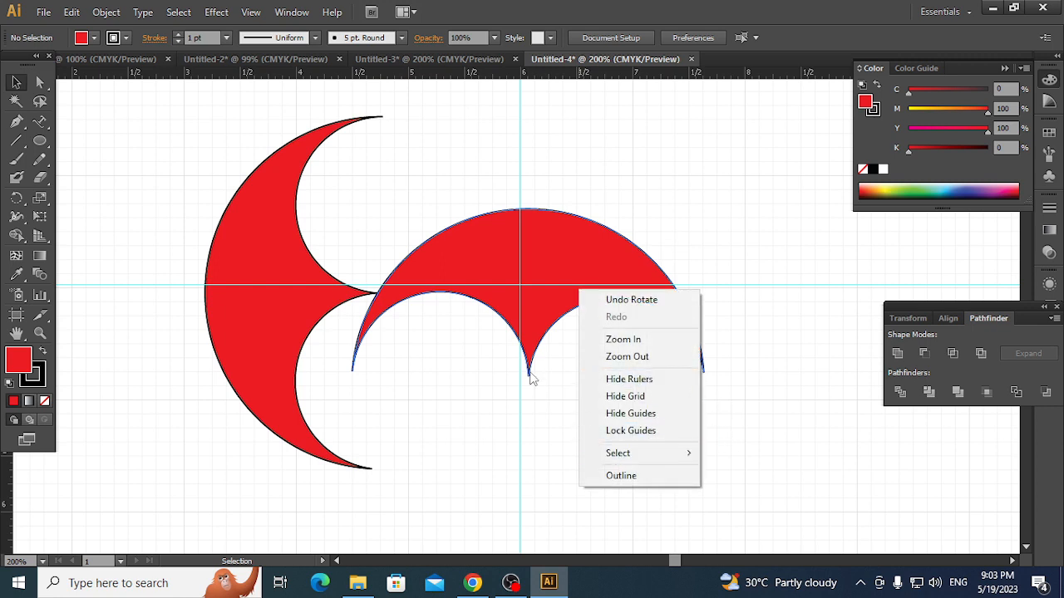
right_click(536, 330)
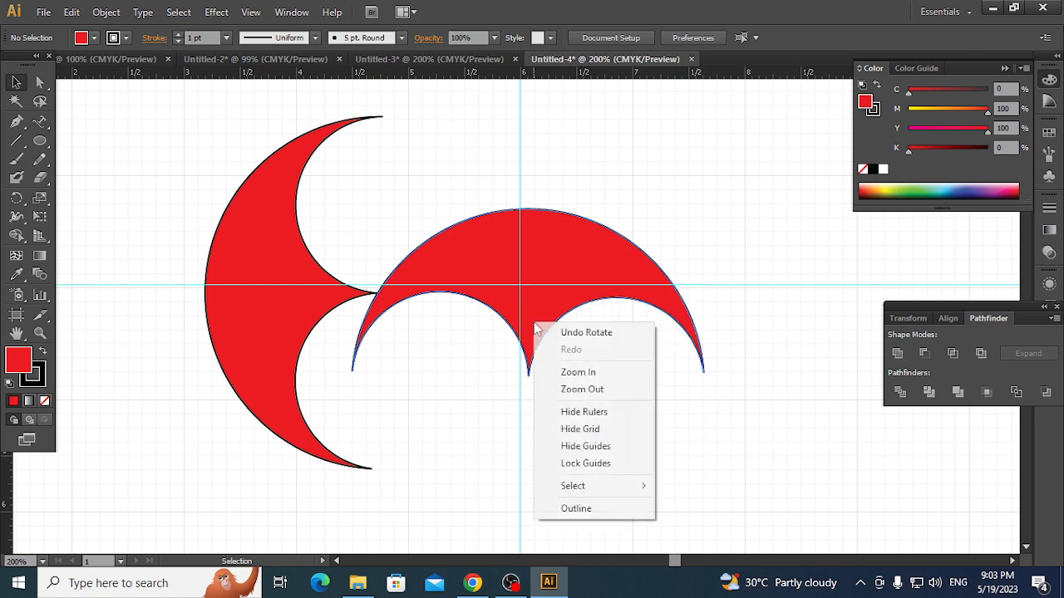
click(742, 404)
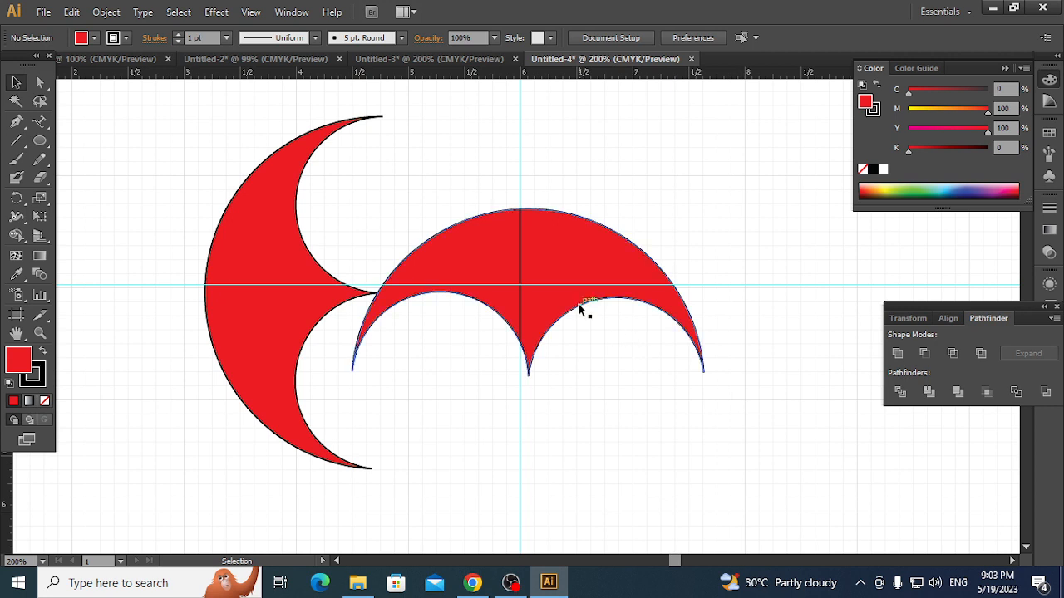
drag(579, 306, 571, 218)
click(629, 355)
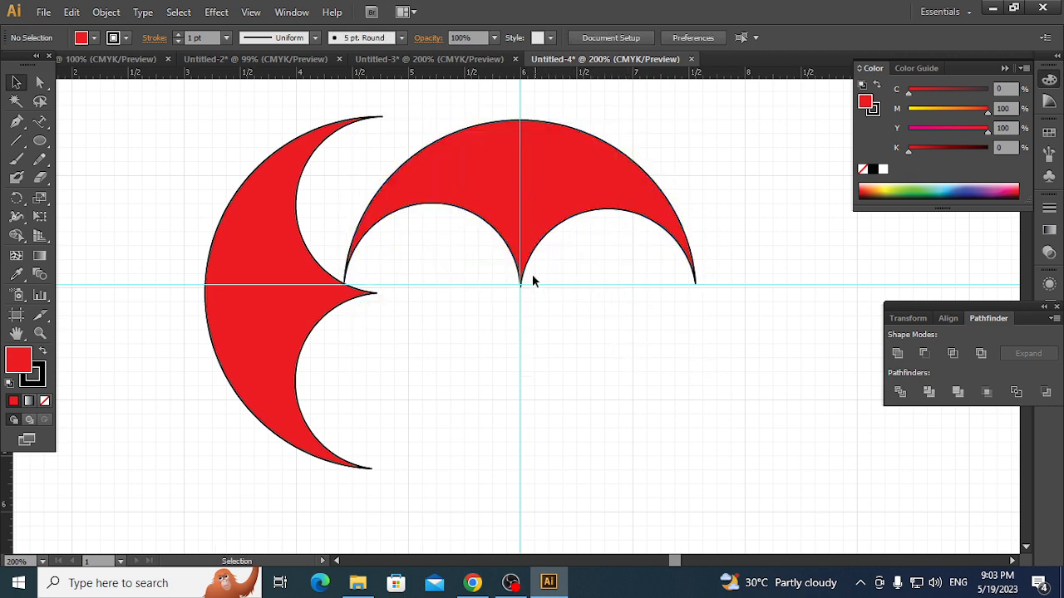
- Add a person's name as type on the rotated shape's path and flip it onto the start of the outer arc
click(40, 121)
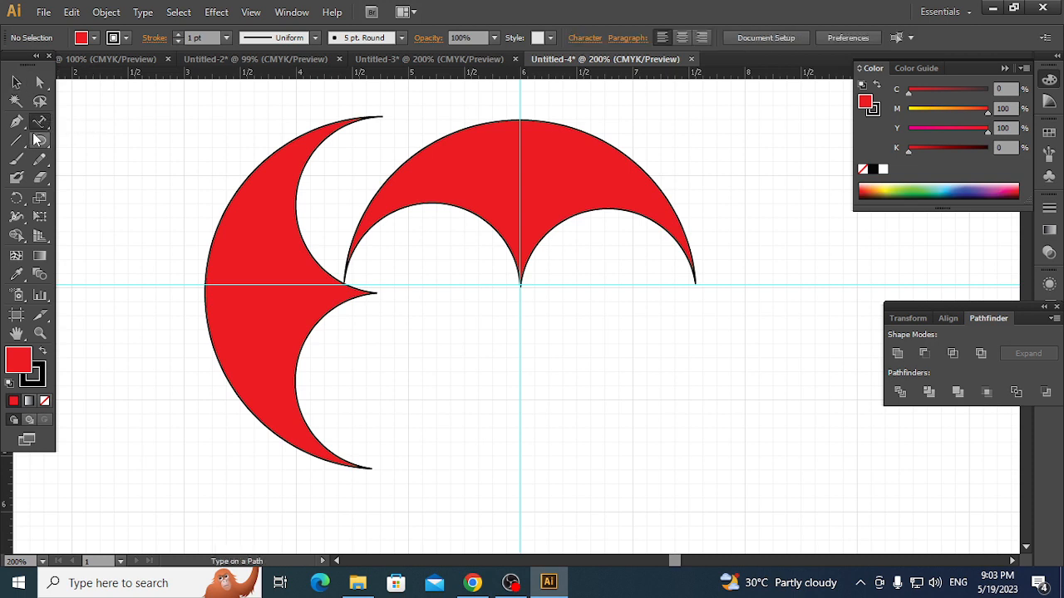
drag(45, 123, 122, 160)
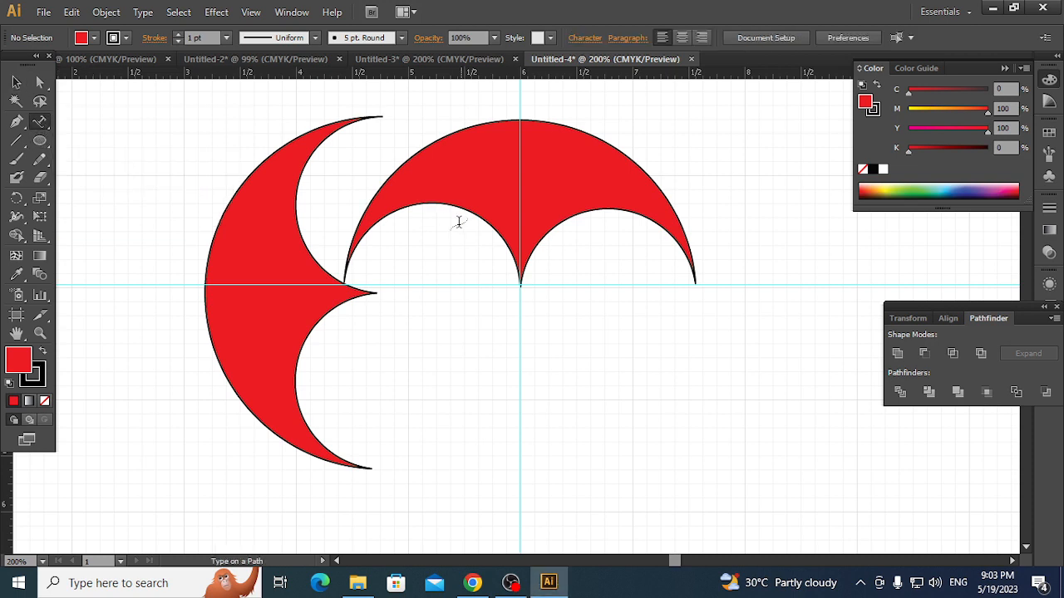
click(414, 204)
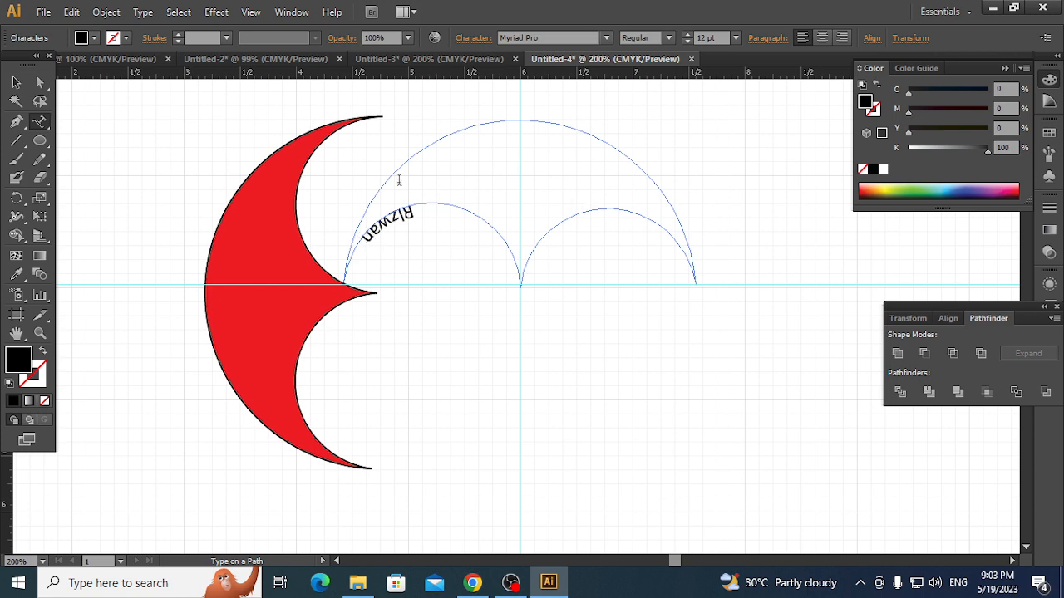
click(16, 82)
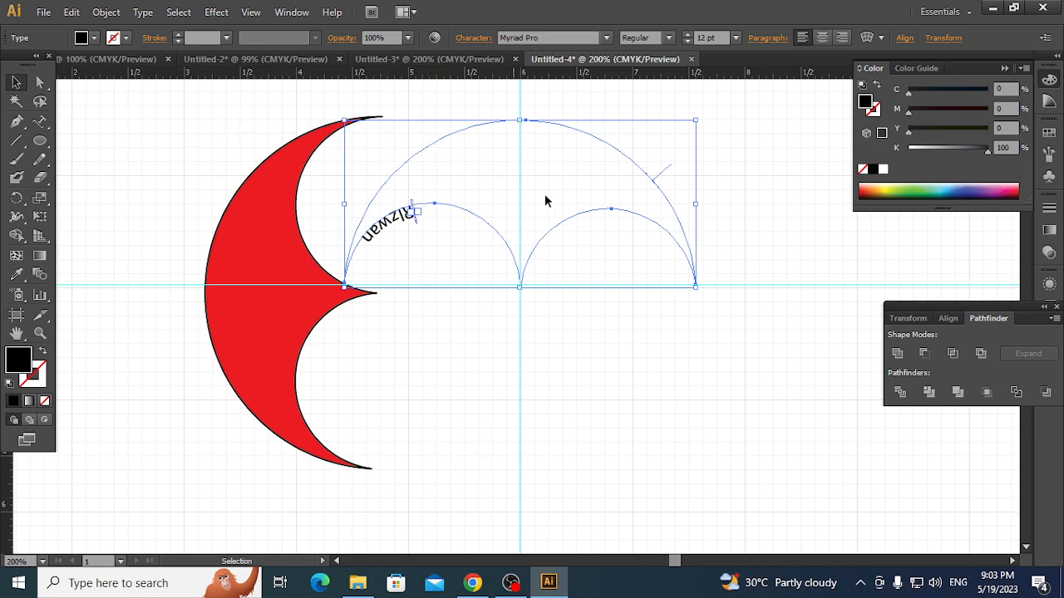
drag(672, 171, 772, 309)
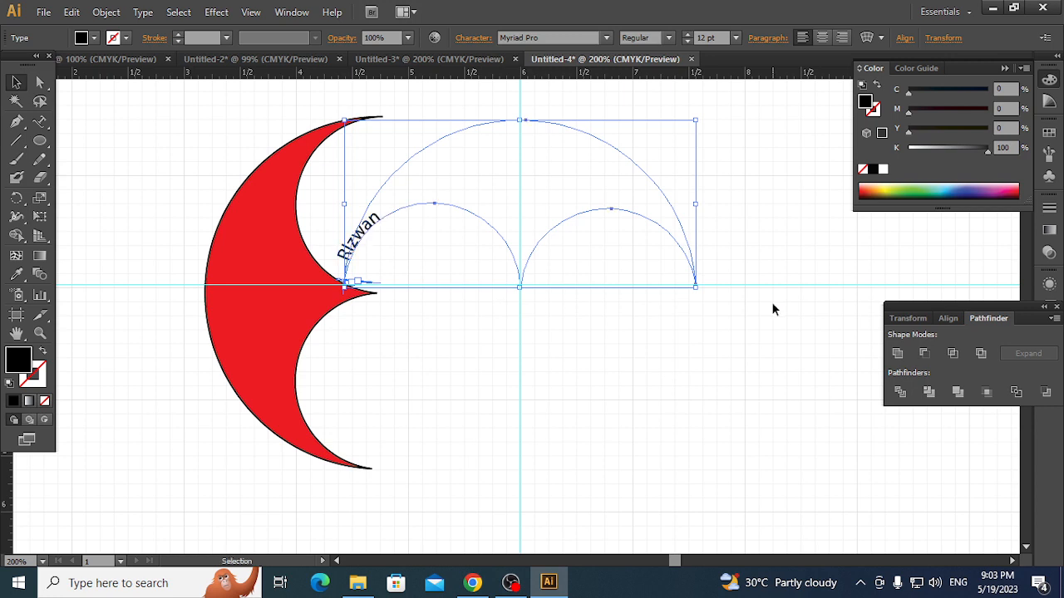
- Try centre and then right alignment on the path text
click(524, 296)
click(369, 229)
click(822, 37)
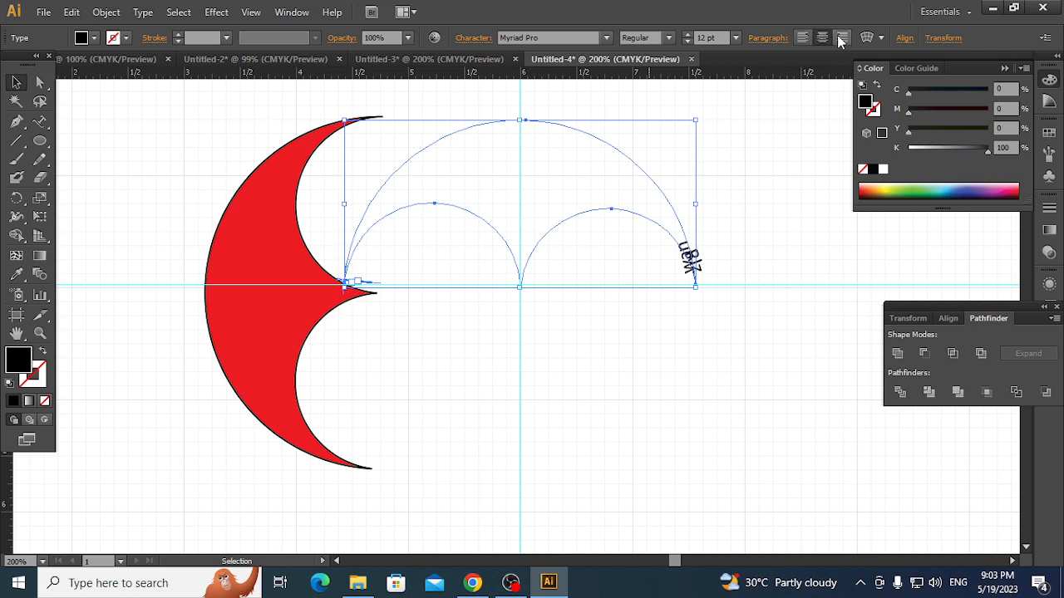
click(842, 37)
- Undo the path text and the rotated shape's last move to restore the red shape, and clear the selection
key(ctrl+z)
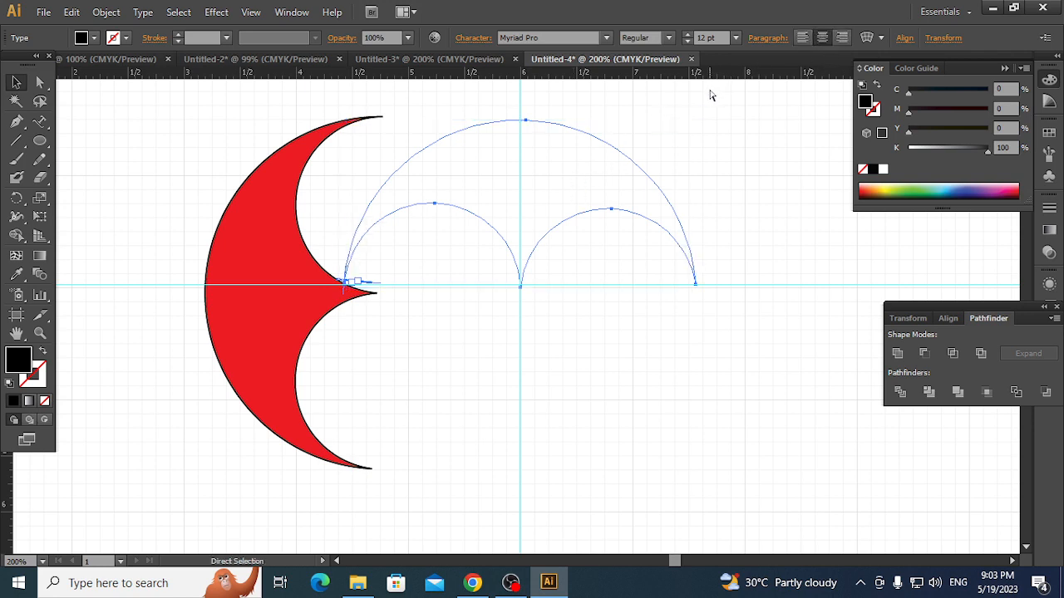
key(ctrl+z)
key(ctrl+z)
key(ctrl+z)
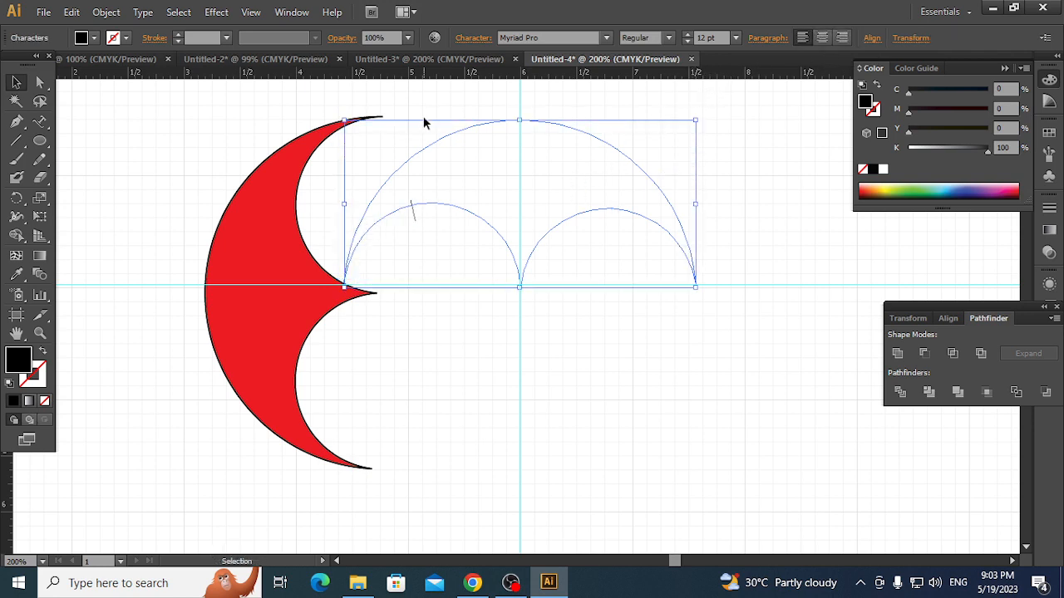
click(39, 120)
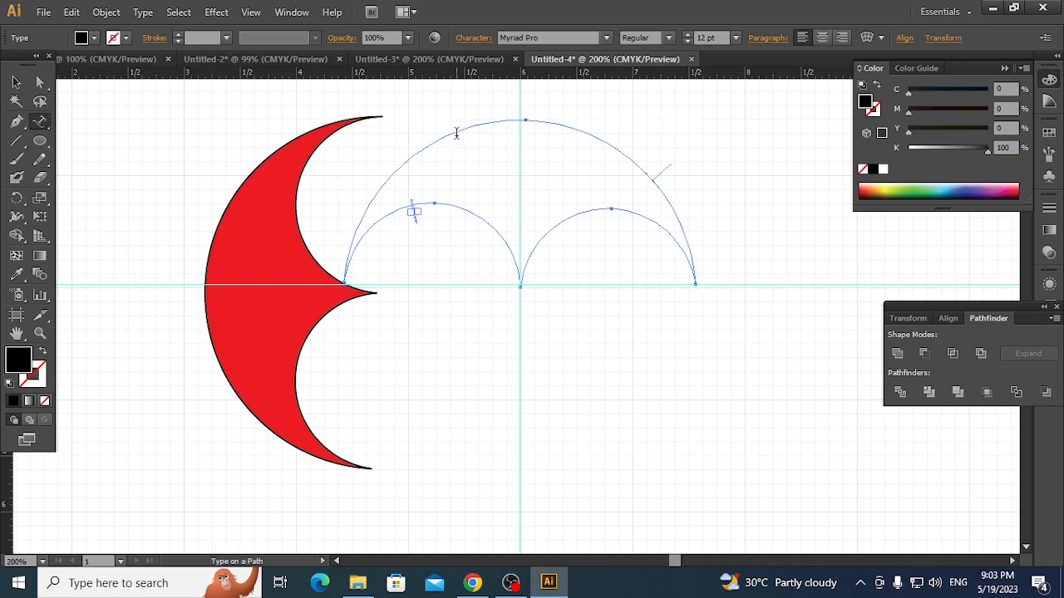
key(Escape)
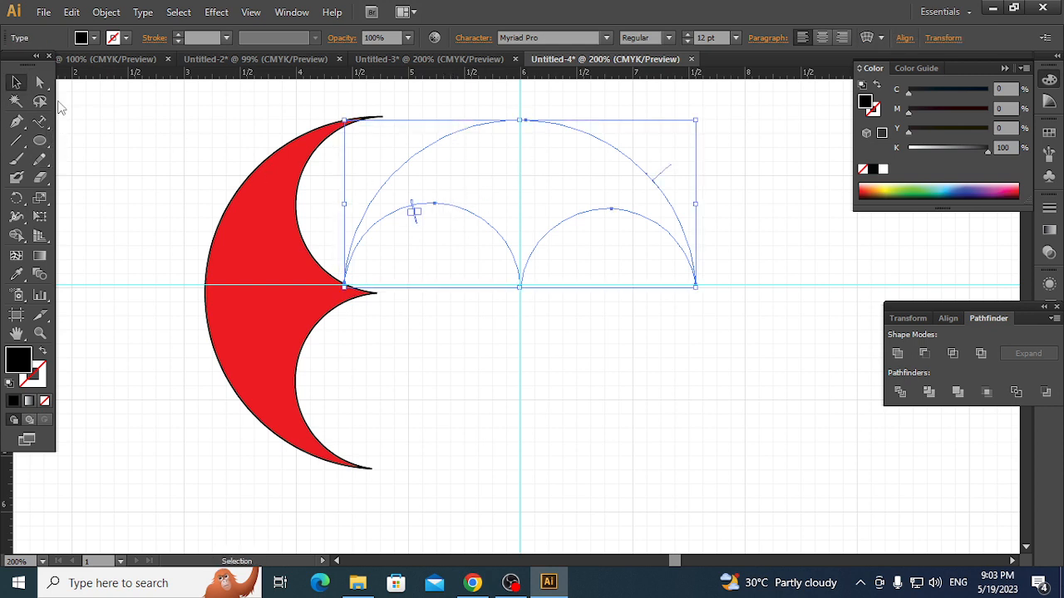
click(269, 320)
key(ctrl+d)
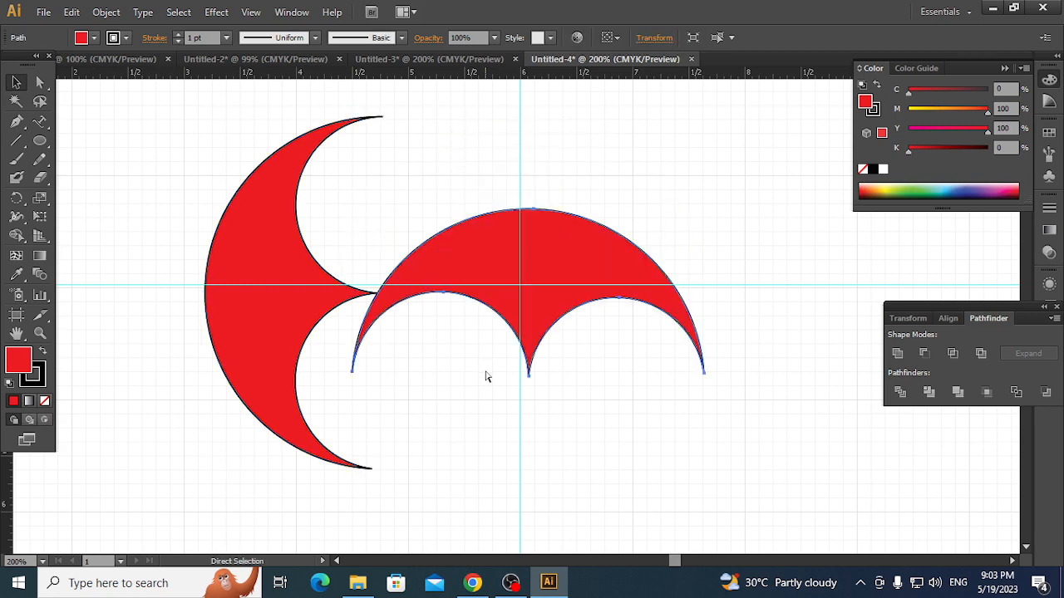
click(744, 382)
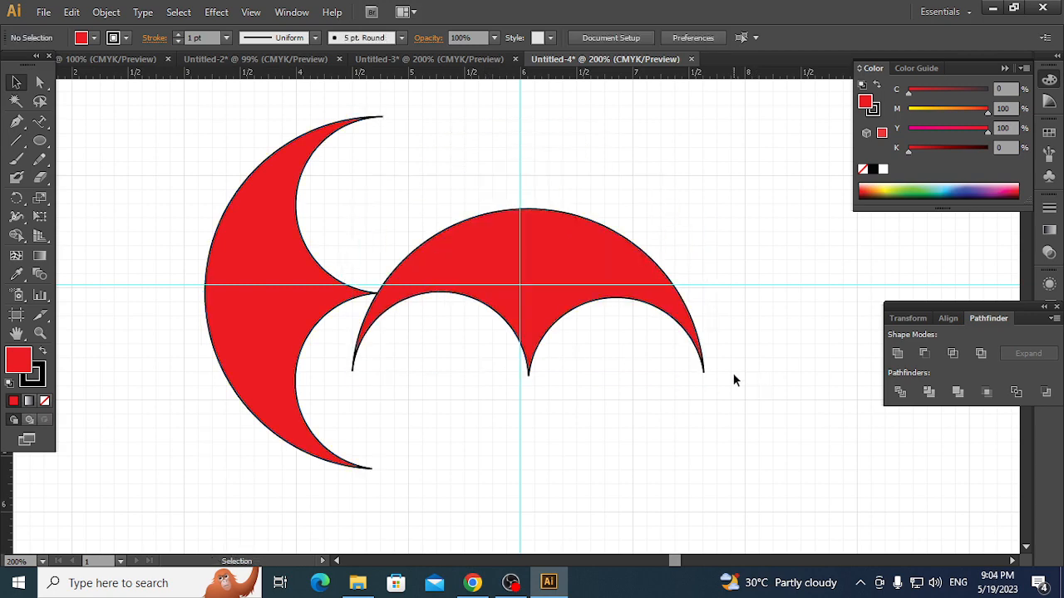